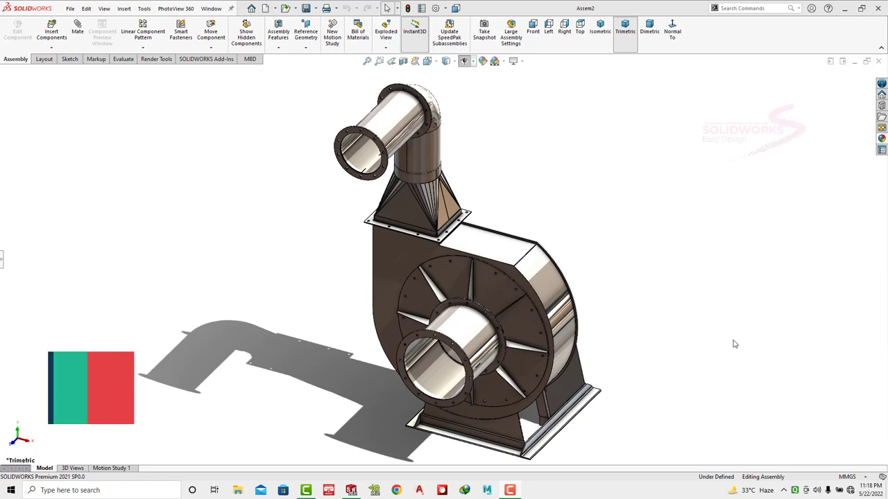
- Cycle the blower through isometric, trimetric, dimetric, front, left, right and top views, ending in trimetric
left_click(600, 29)
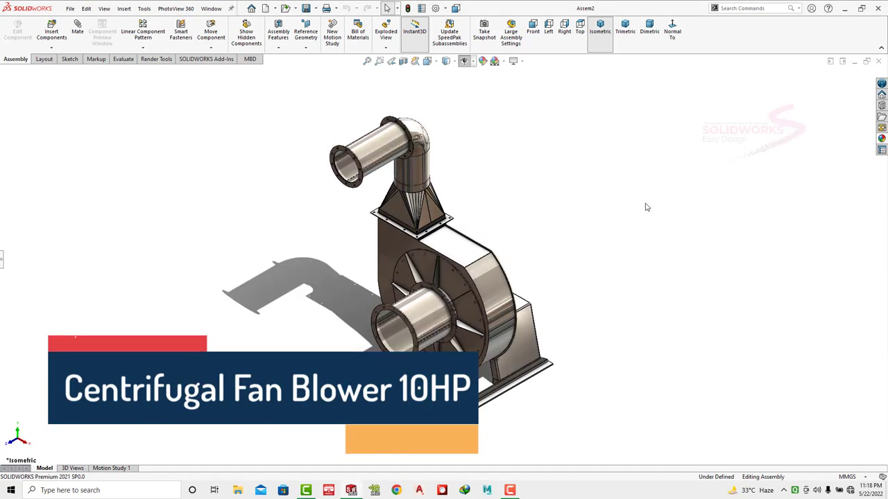
left_click(621, 35)
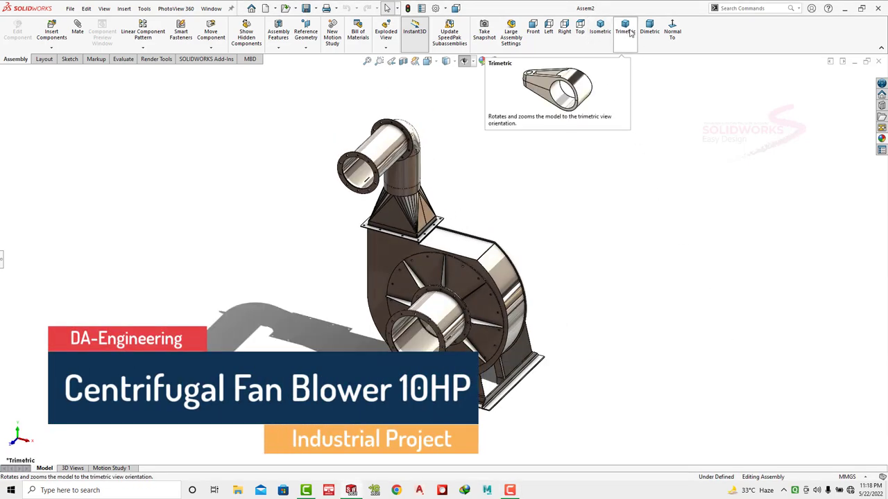
left_click(647, 34)
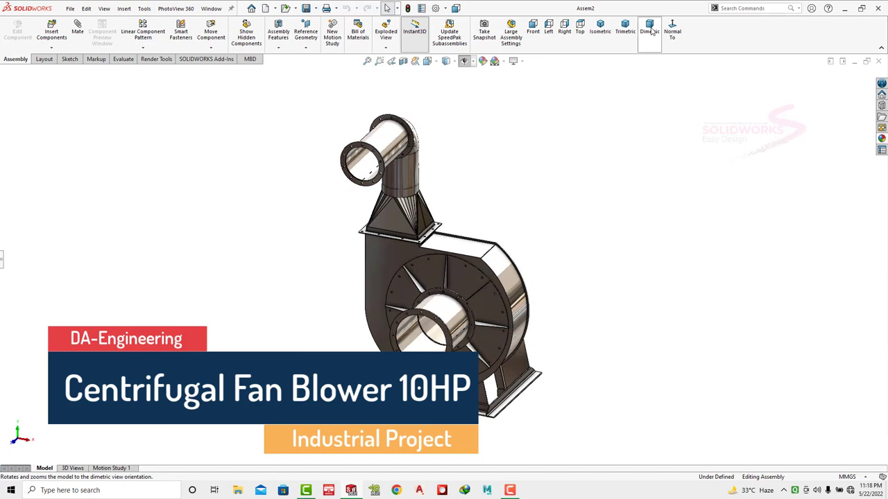
left_click(533, 29)
left_click(548, 26)
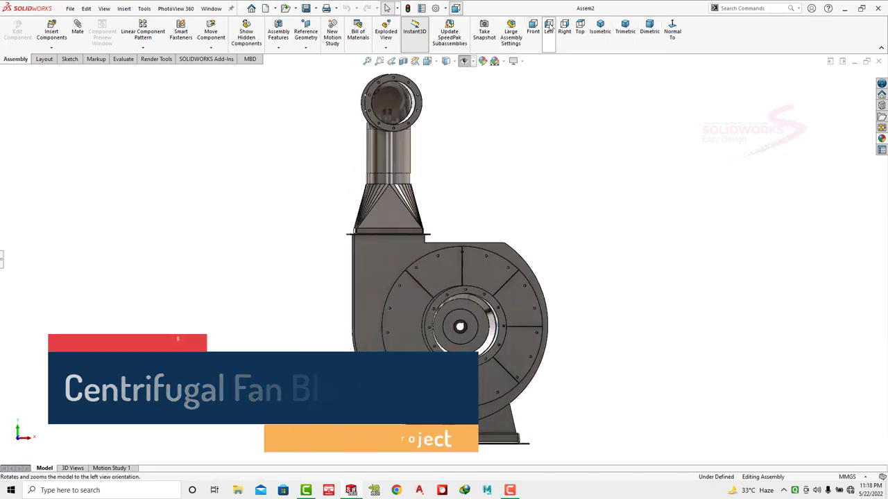
left_click(565, 31)
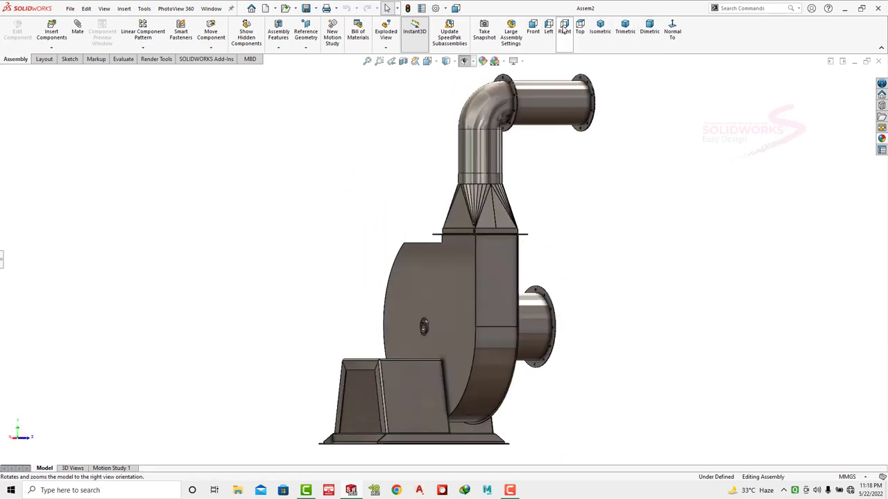
left_click(580, 30)
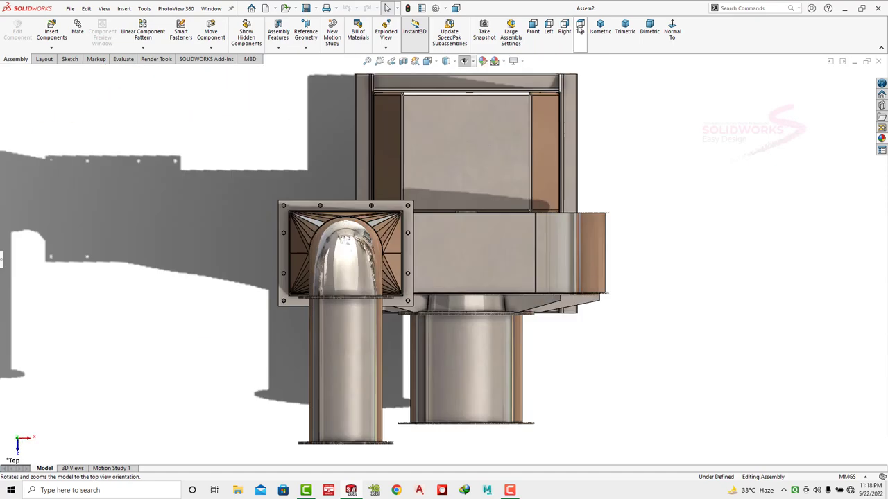
left_click(651, 32)
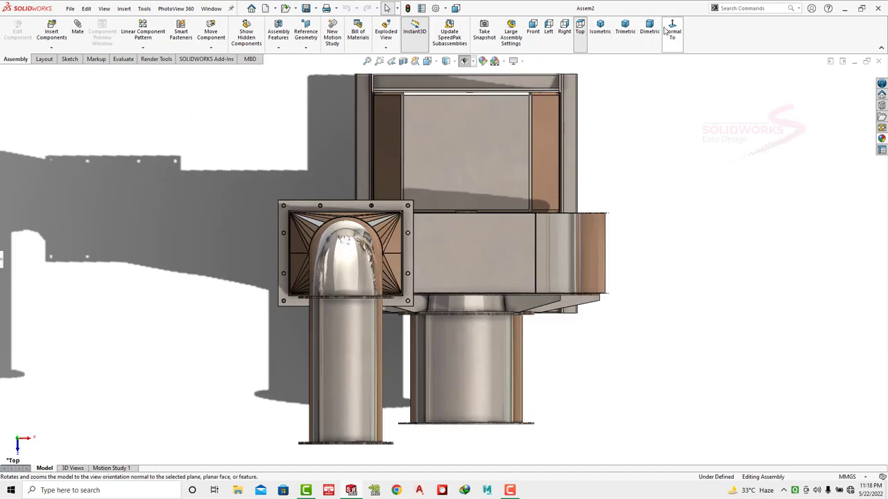
left_click(624, 31)
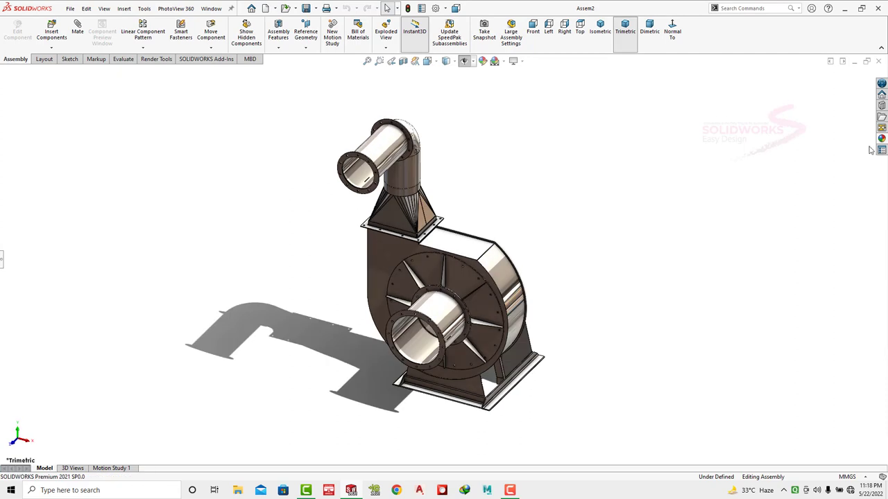
- Apply the brushed galvanized finish from Metal > Galvanized to the blower
left_click(882, 138)
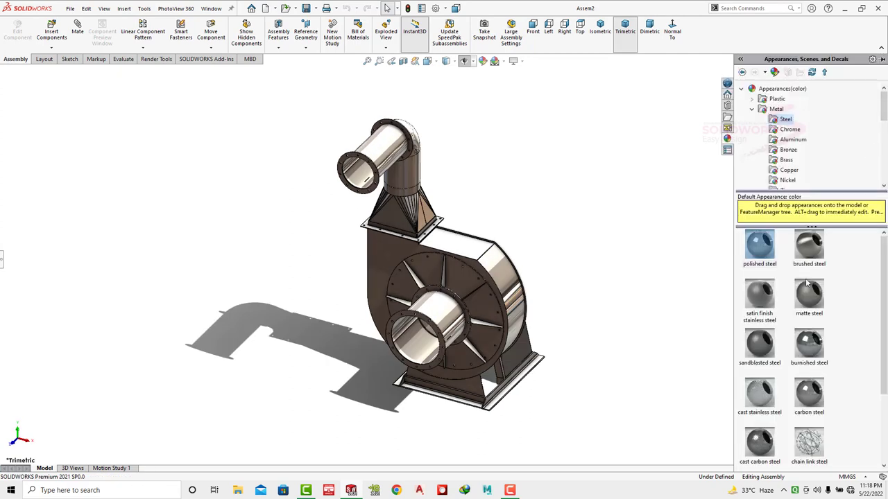
scroll(796, 163, "down", 3)
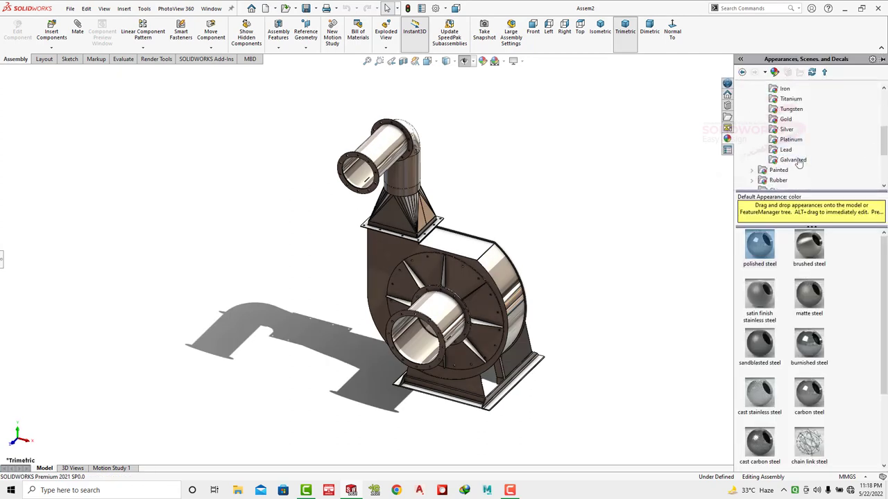
left_click(794, 160)
double_click(859, 242)
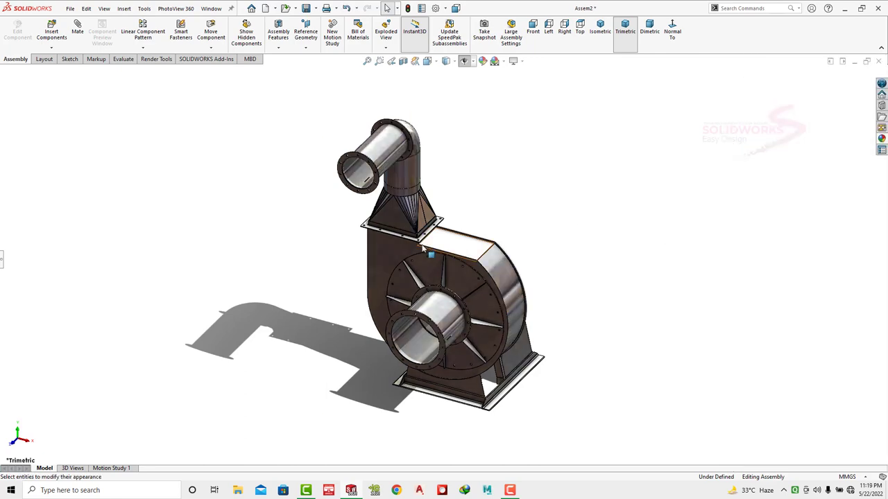
- Zoom and orbit the model to look closely at the top flange
scroll(423, 208, "down", 3)
scroll(423, 208, "up", 3)
scroll(432, 186, "down", 4)
scroll(432, 186, "down", 2)
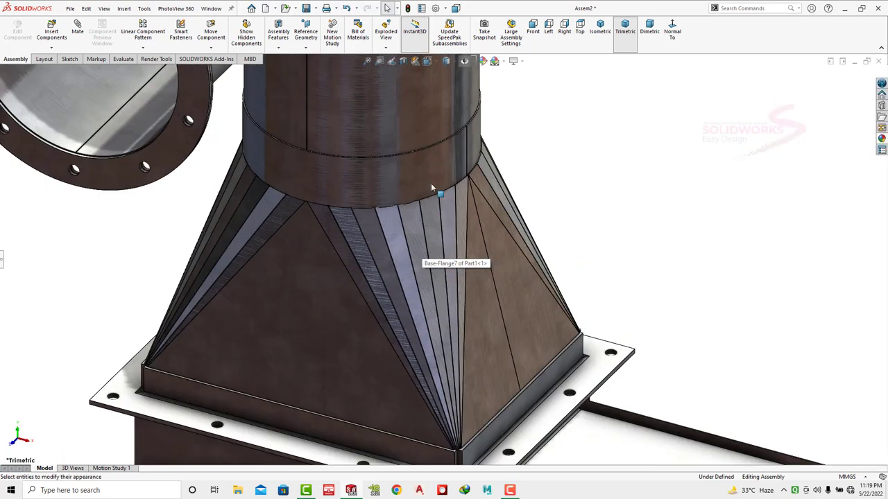
scroll(431, 183, "up", 4)
scroll(508, 375, "down", 5)
scroll(508, 375, "up", 3)
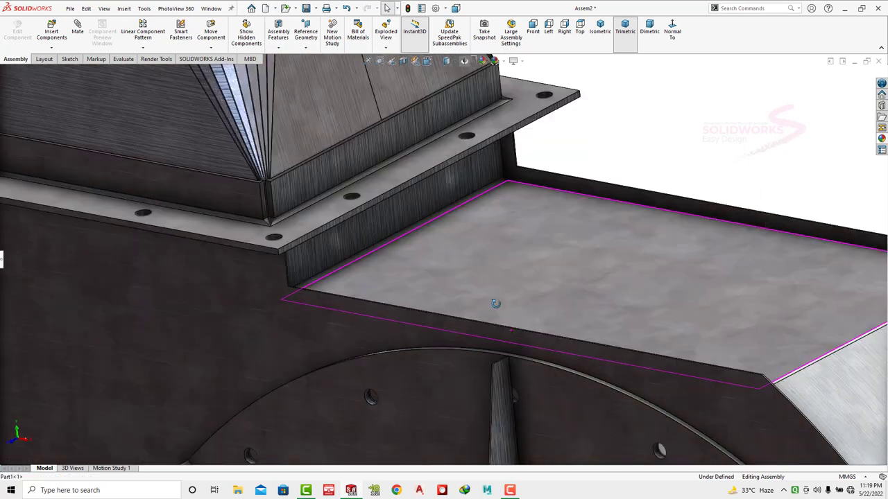
scroll(495, 303, "up", 1)
scroll(503, 299, "up", 3)
scroll(569, 377, "up", 2)
mouse_move(550, 351)
middle_mouse_down()
mouse_move(571, 357)
mouse_move(487, 365)
mouse_move(417, 324)
mouse_move(458, 293)
mouse_move(506, 291)
middle_mouse_up()
- Make the scroll housing transparent to reveal the impeller inside
left_click(525, 237)
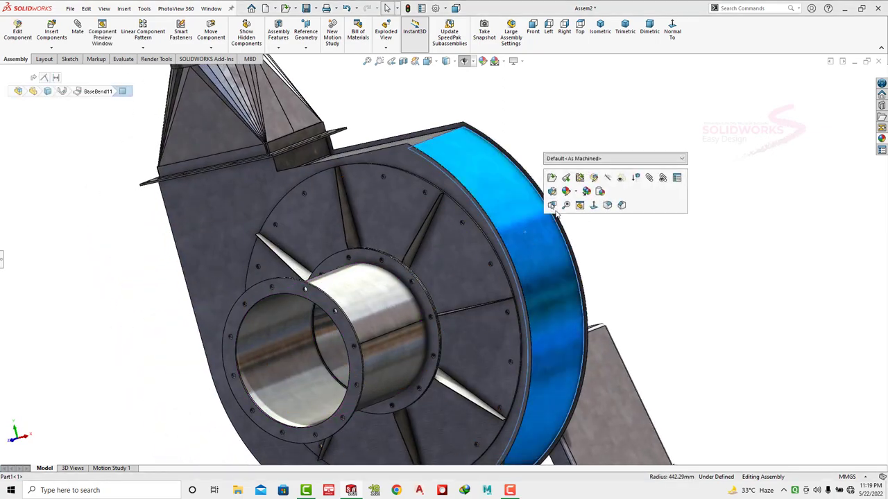
left_click(623, 182)
left_click(608, 244)
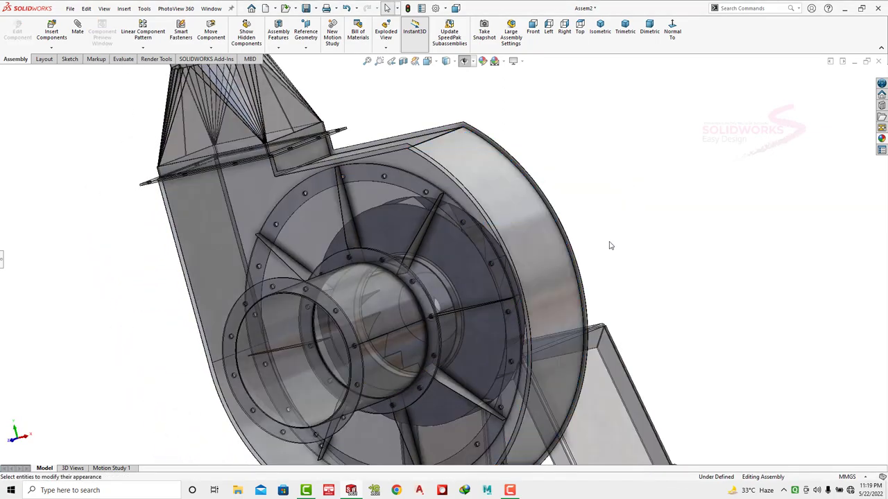
mouse_move(607, 244)
middle_mouse_down()
mouse_move(565, 256)
mouse_move(580, 299)
mouse_move(601, 53)
middle_mouse_up()
- Inspect the 500 mm inlet edge from several angles, then return to the trimetric view
left_click(600, 29)
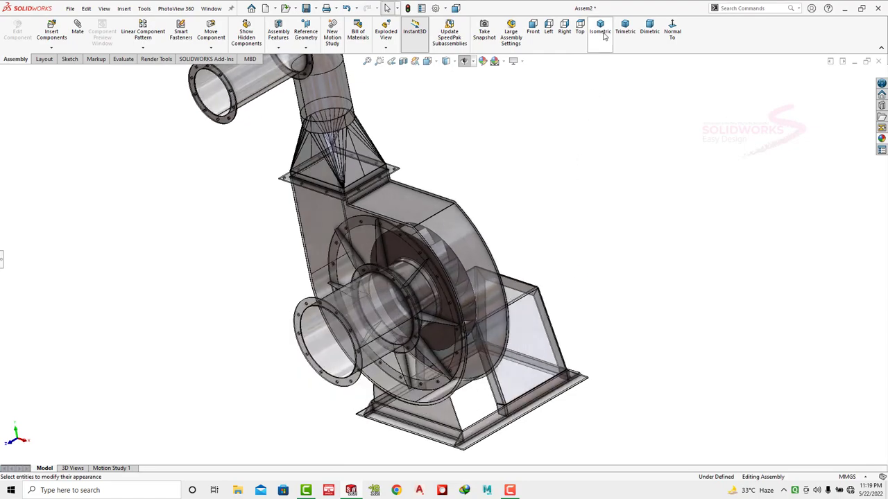
scroll(407, 305, "down", 5)
scroll(486, 292, "down", 5)
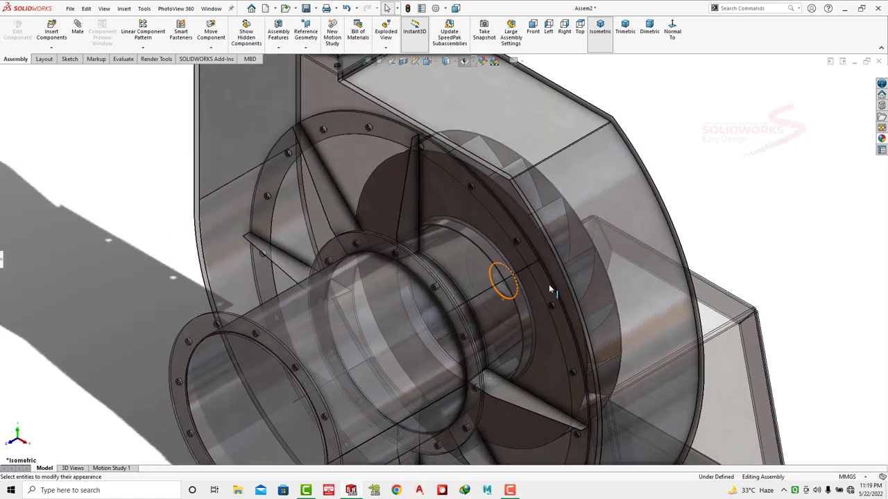
mouse_move(549, 284)
middle_mouse_down()
mouse_move(509, 262)
mouse_move(486, 211)
middle_mouse_up()
left_click(487, 210)
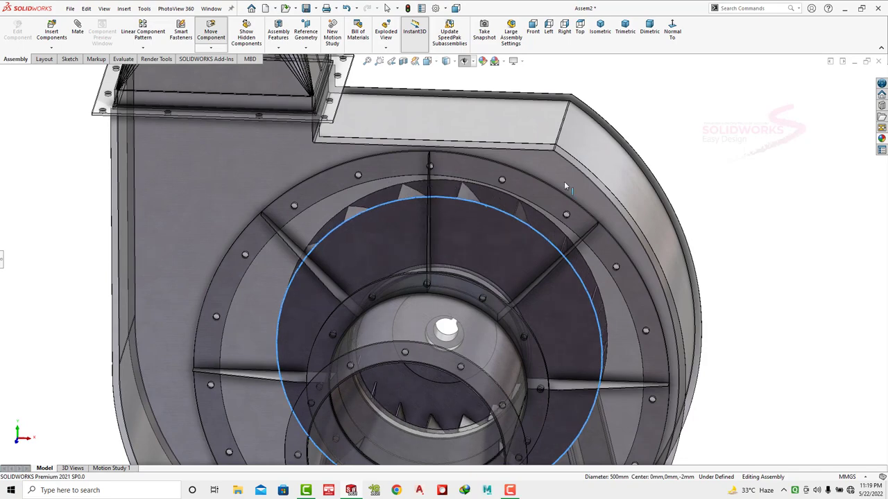
key("z")
middle_click_drag(583, 172, 489, 234)
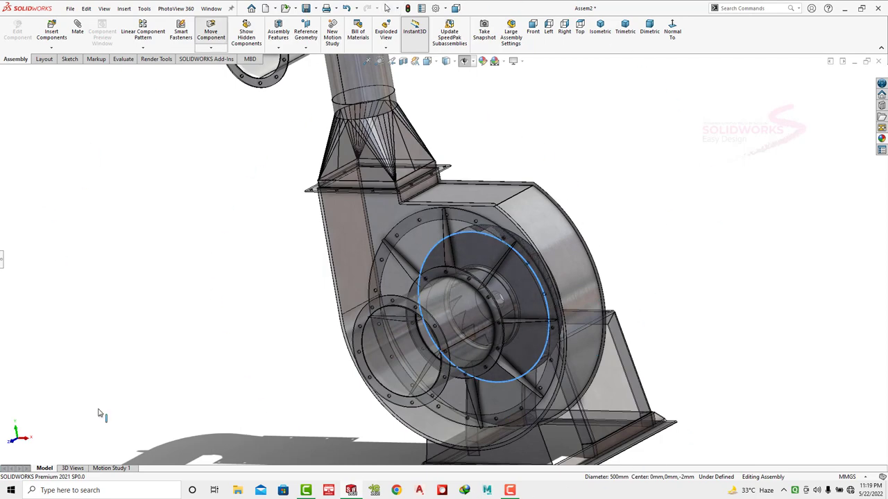
key("Escape")
left_click(624, 31)
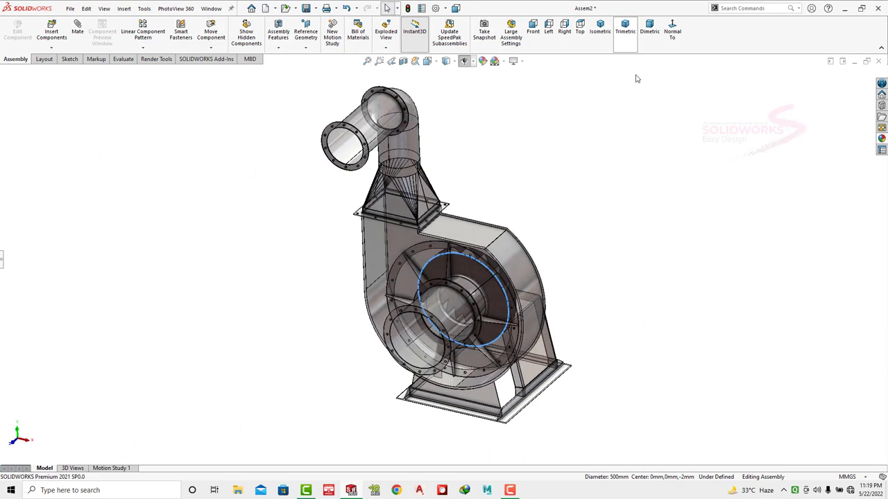
scroll(387, 309, "down", 2)
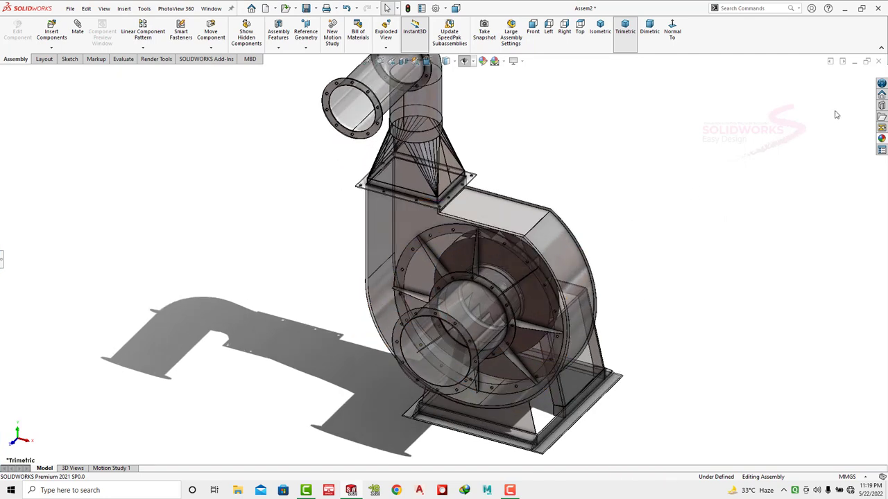
- Split the display into front and right viewports and activate the right one
left_click(447, 63)
left_click(437, 64)
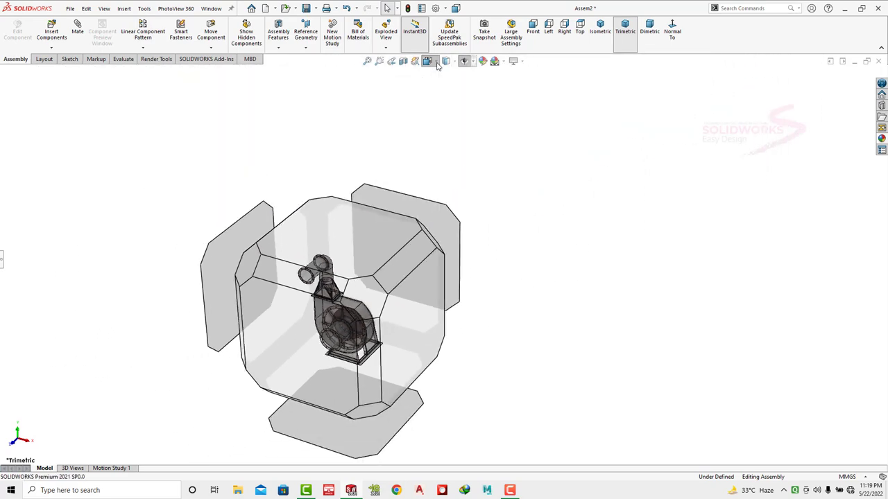
left_click(437, 65)
left_click(437, 64)
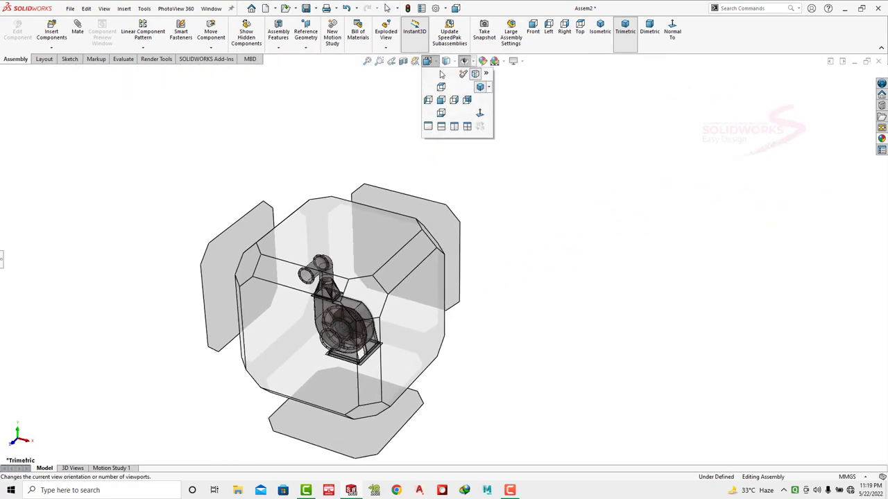
left_click(455, 126)
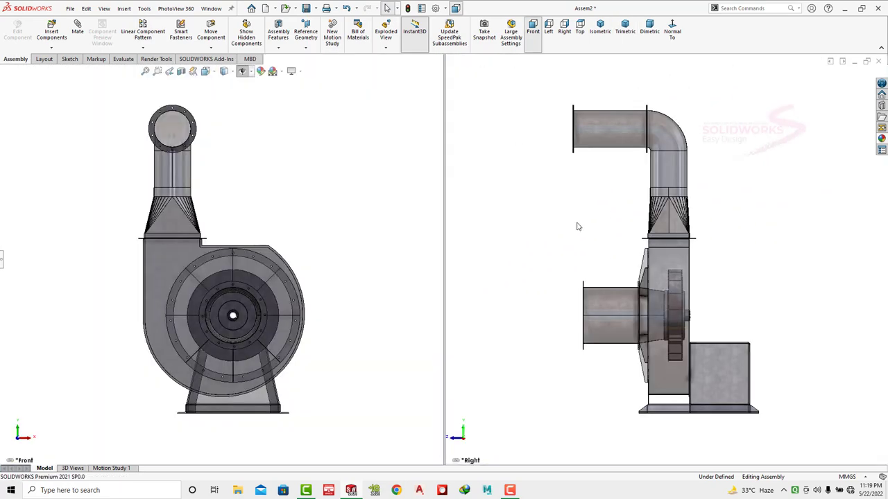
left_click(578, 227)
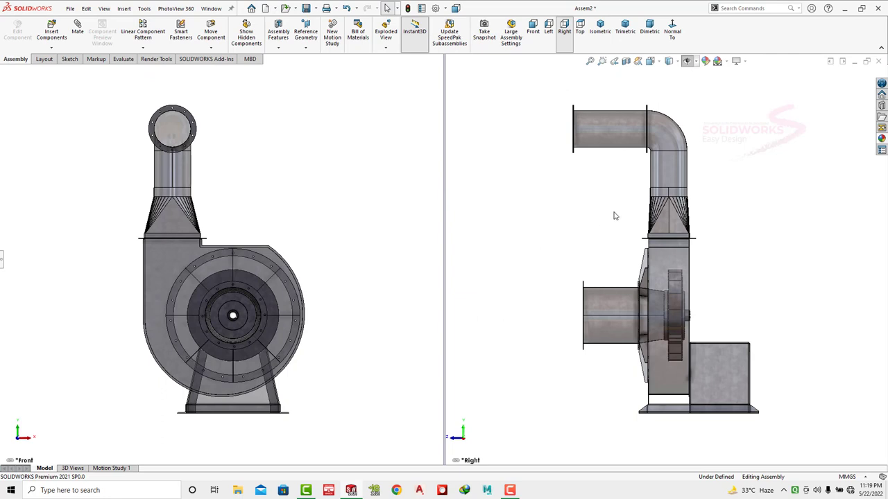
- Restore opaque display of all components via the elbow duct's visibility options
left_click(684, 109)
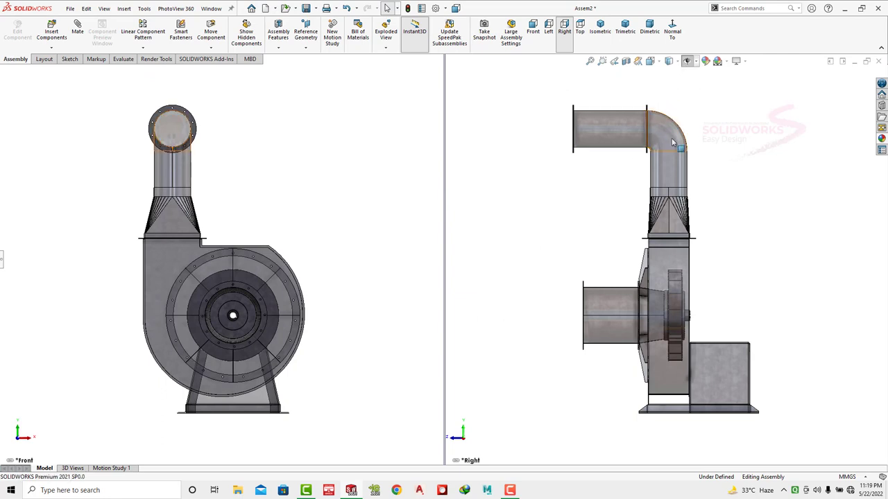
left_click(696, 61)
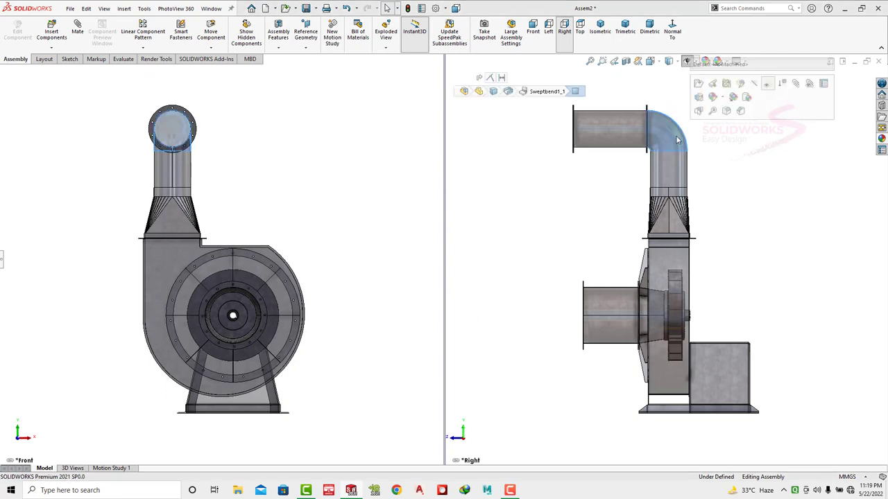
left_click(784, 177)
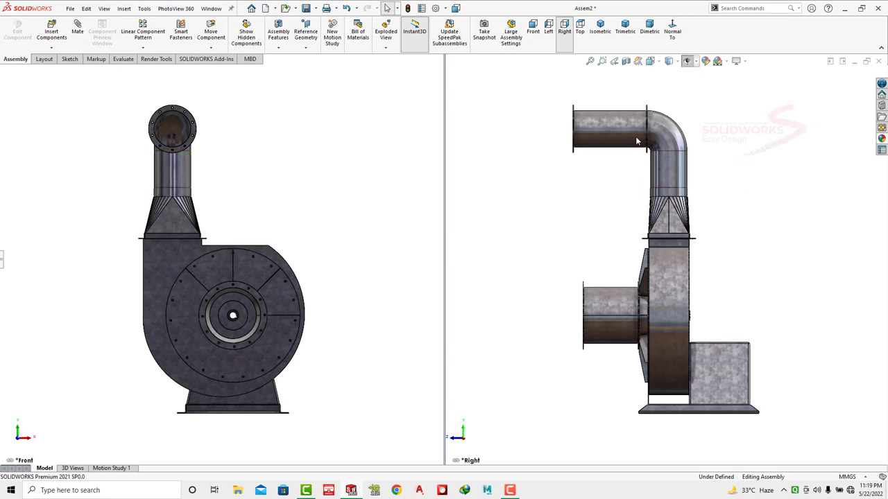
- Show the active viewport in trimetric orientation and zoom to inspect the assembly
left_click(621, 31)
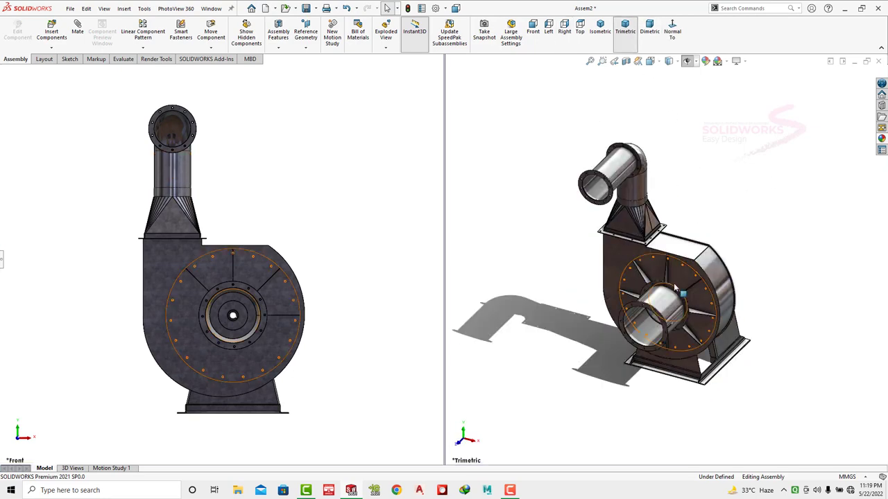
scroll(674, 256, "down", 2)
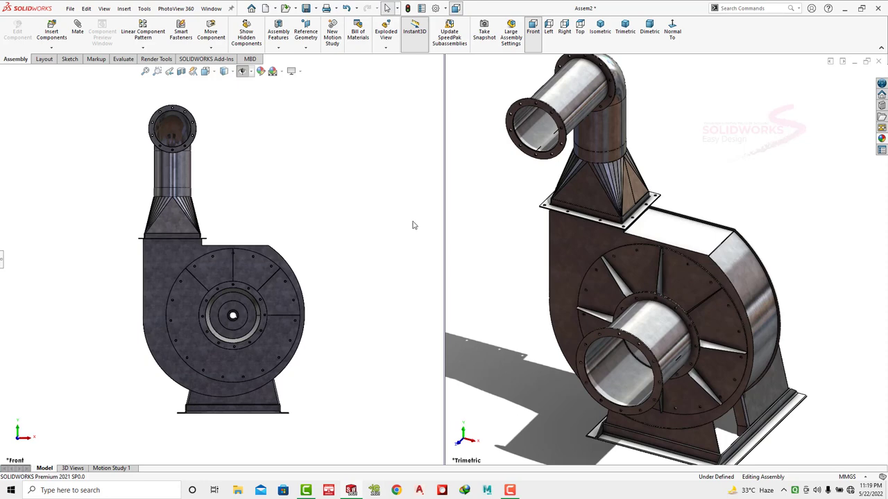
scroll(731, 186, "up", 1)
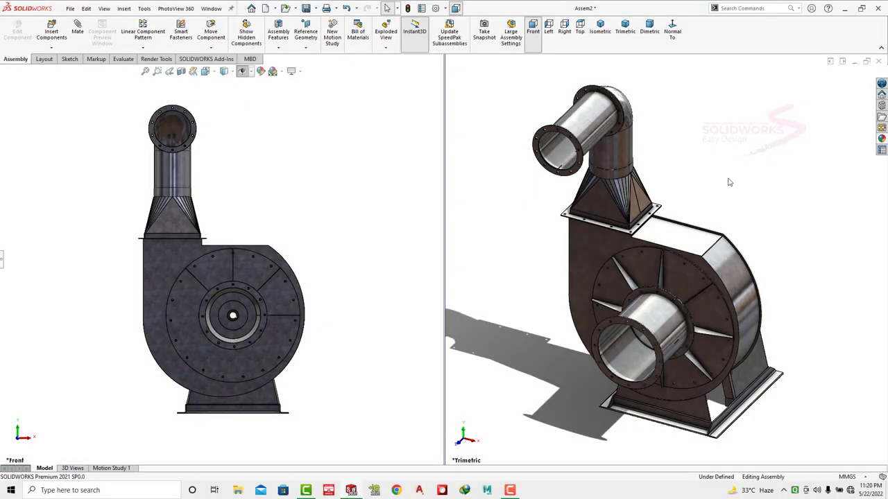
left_click(728, 181)
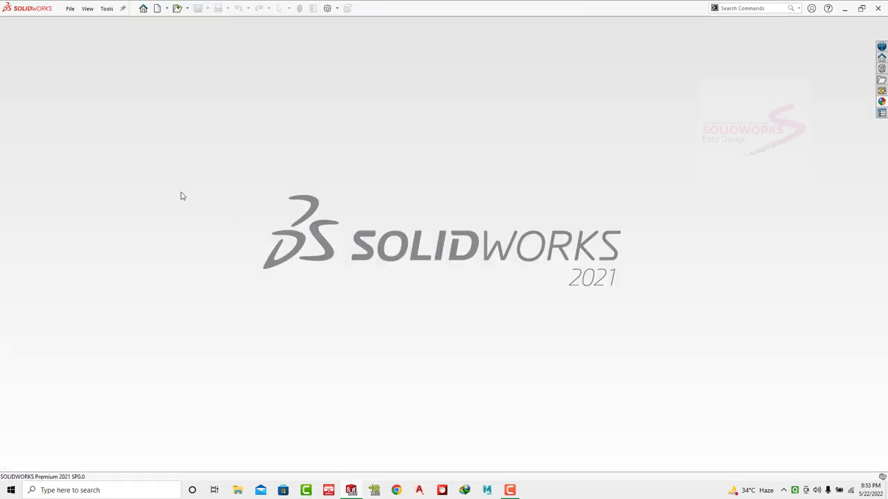
- Create a new part, start a sketch on the Front Plane, and set the scene to Plain White
left_click(70, 8)
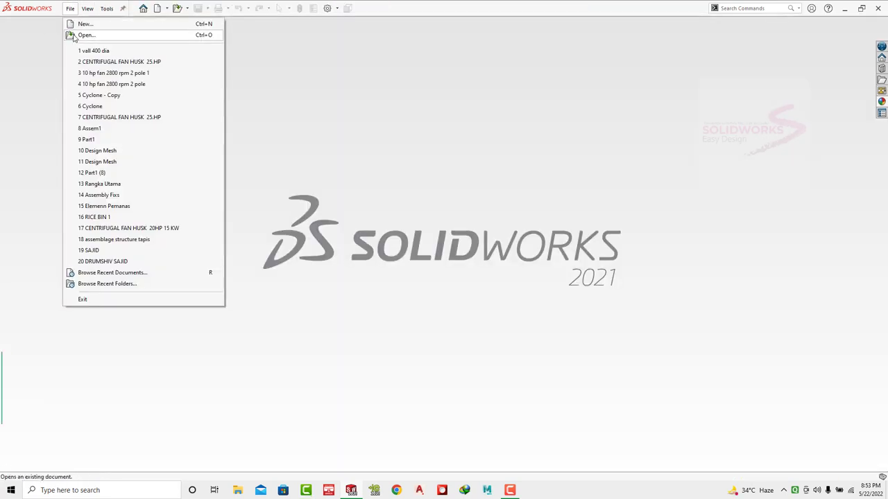
left_click(74, 25)
left_click(362, 301)
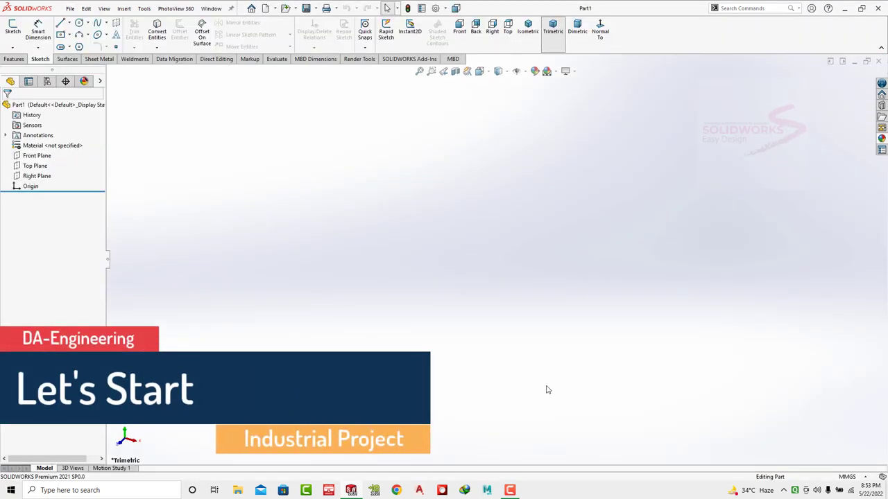
left_click(39, 156)
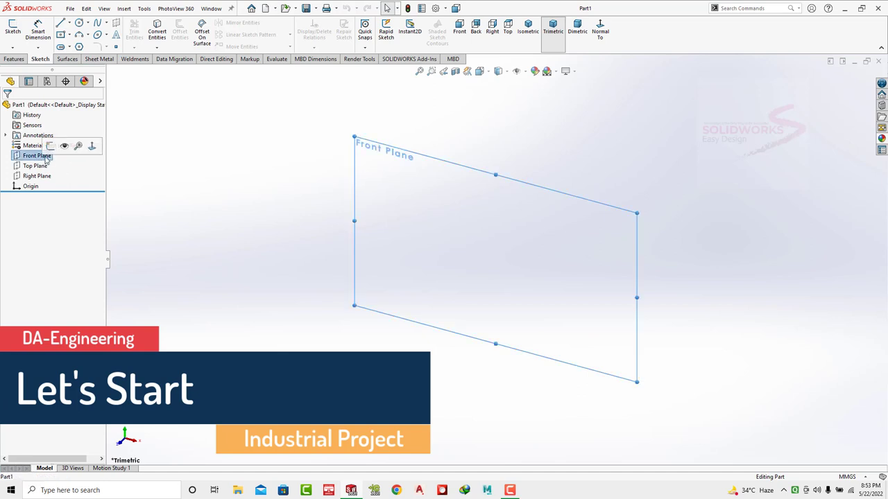
left_click(65, 146)
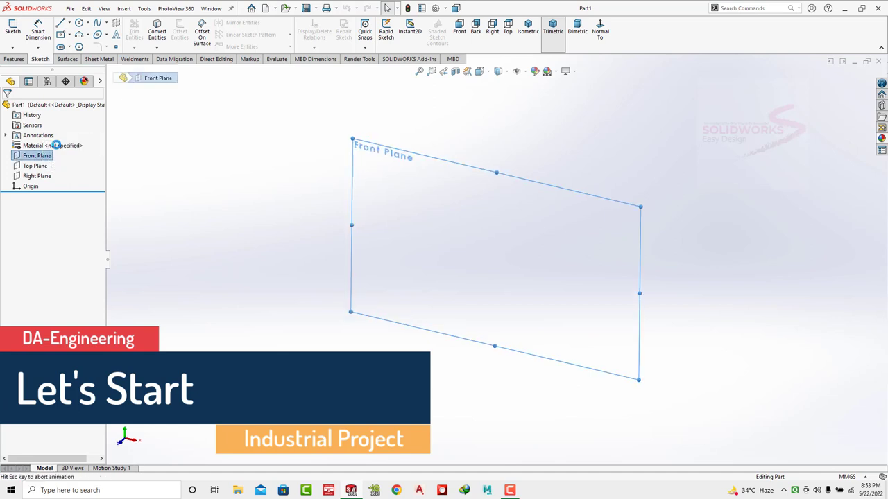
left_click(547, 72)
left_click(561, 93)
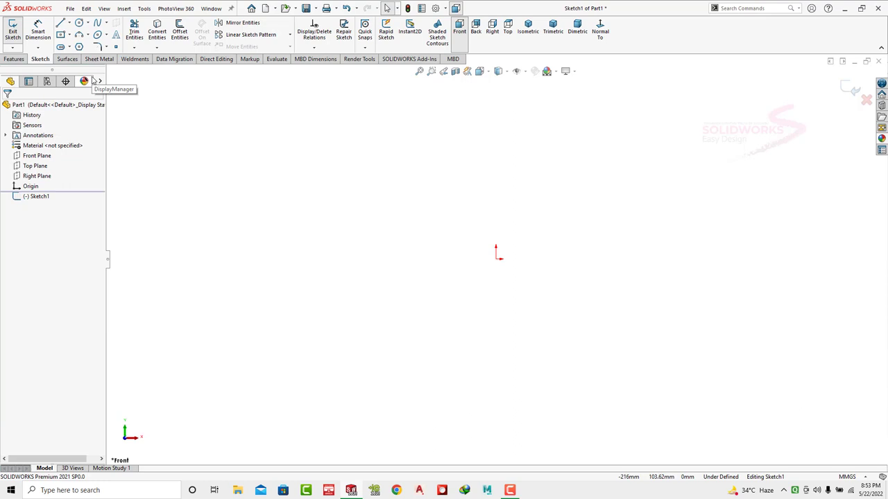
- Draw an origin-centred circle and dimension it to Ø650 mm
left_click(79, 23)
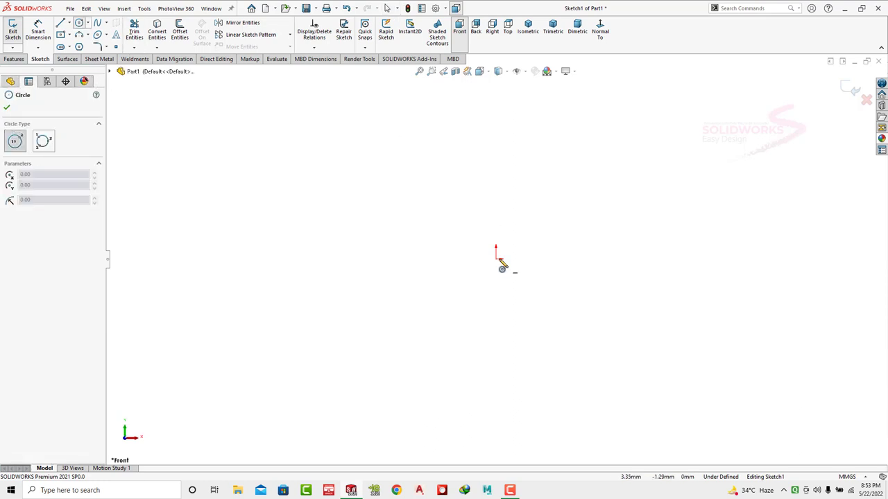
left_click(496, 259)
left_click(522, 171)
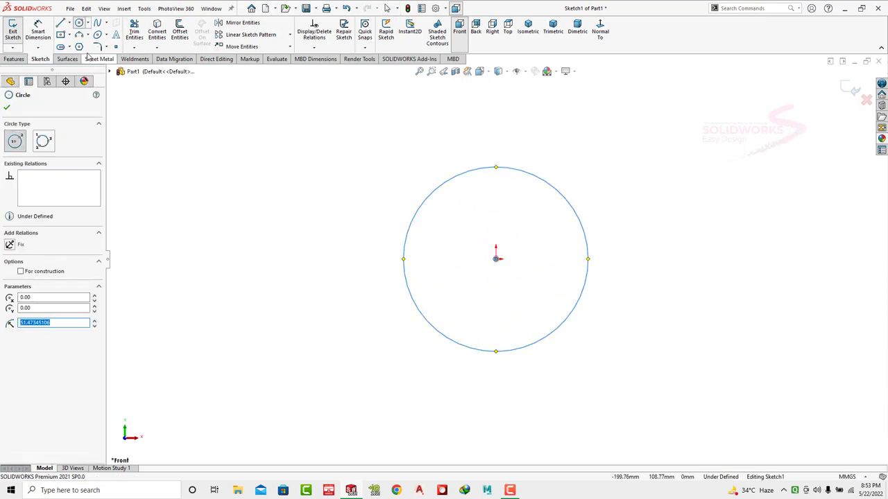
left_click(38, 32)
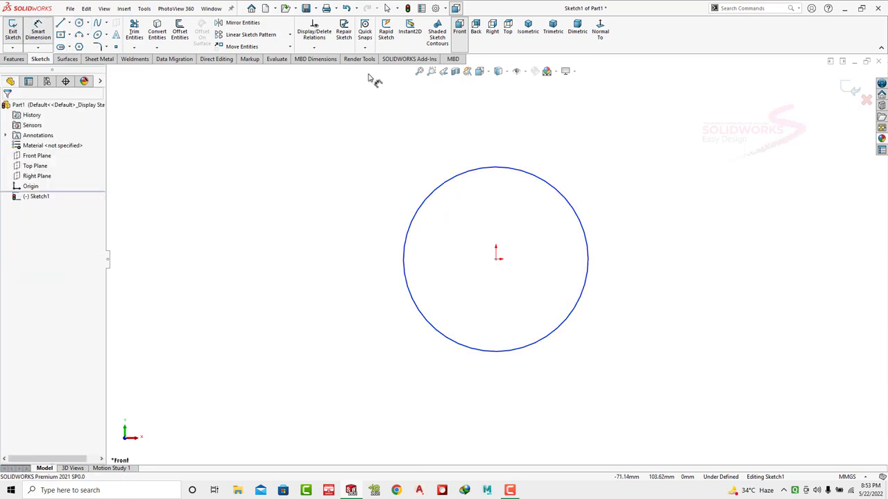
left_click(522, 172)
left_click(559, 279)
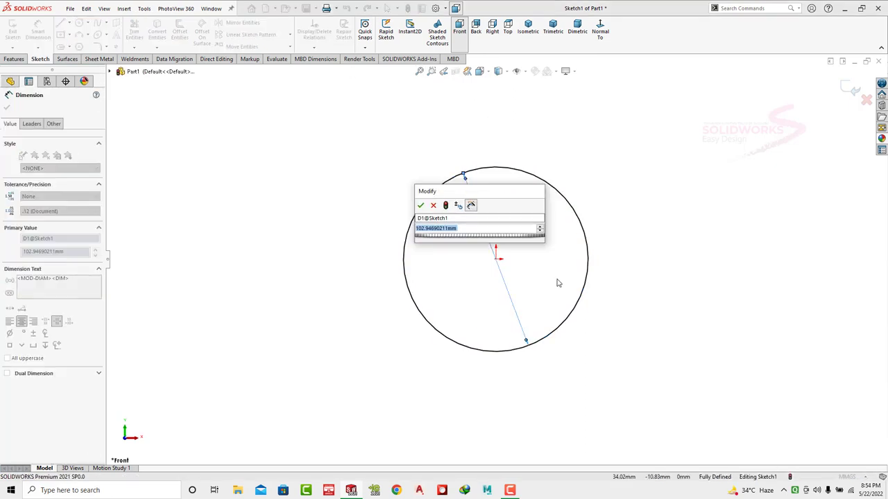
type("650")
key("Return")
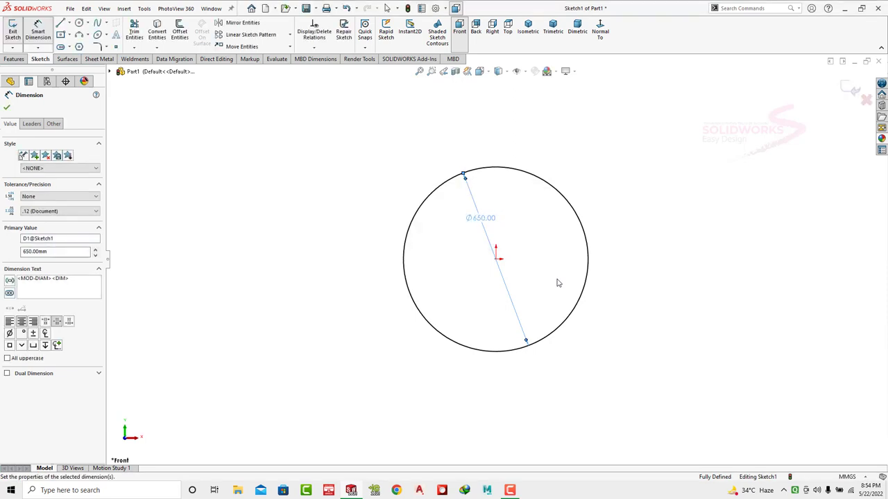
left_click(350, 171)
- Draw a second concentric circle at the origin and dimension it to Ø680 mm
left_click(80, 23)
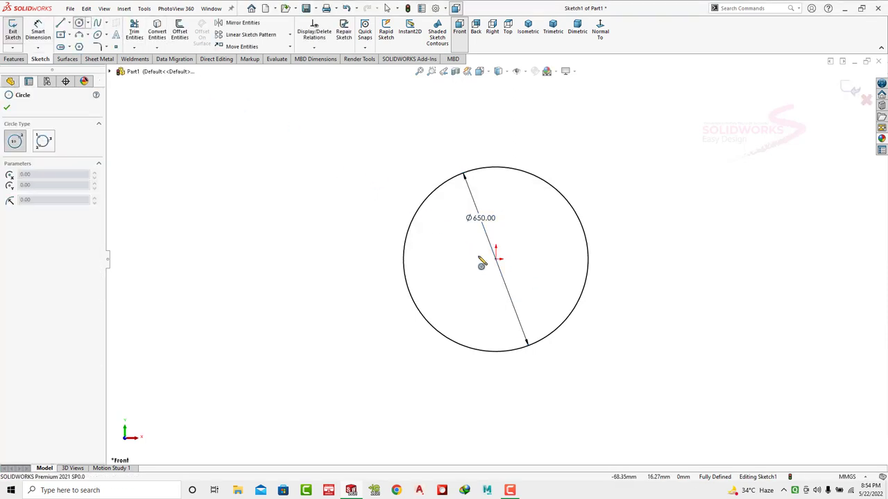
left_click(497, 260)
left_click(438, 173)
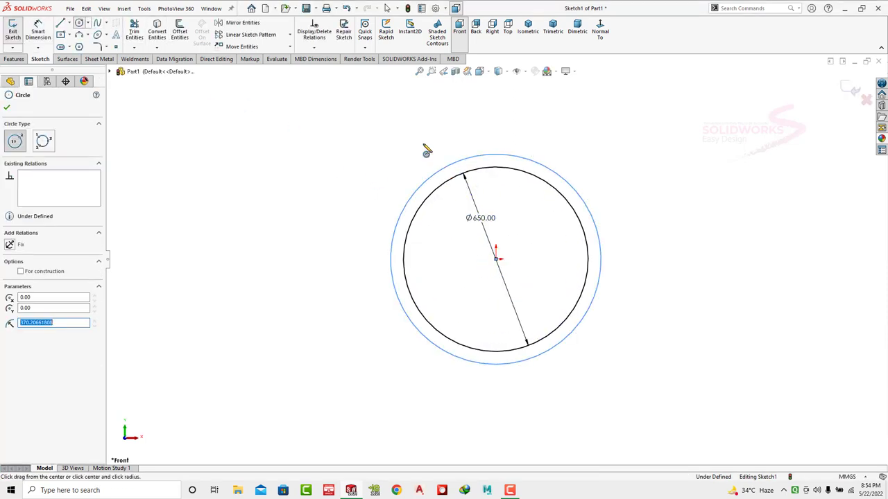
key("Escape")
left_click(395, 225)
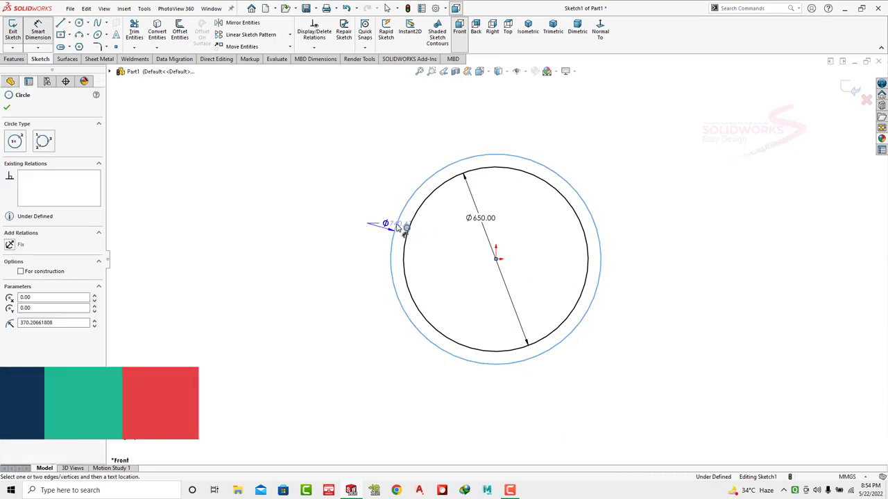
left_click(444, 266)
type("680")
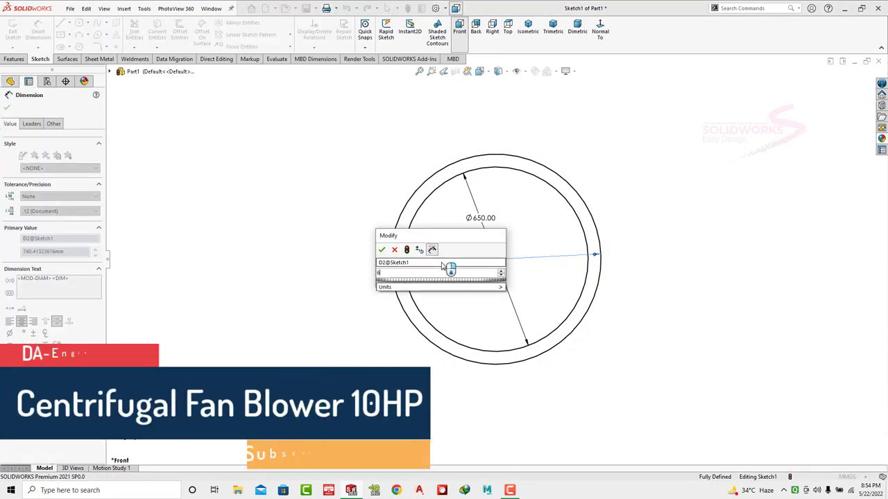
key("Return")
left_click(406, 185)
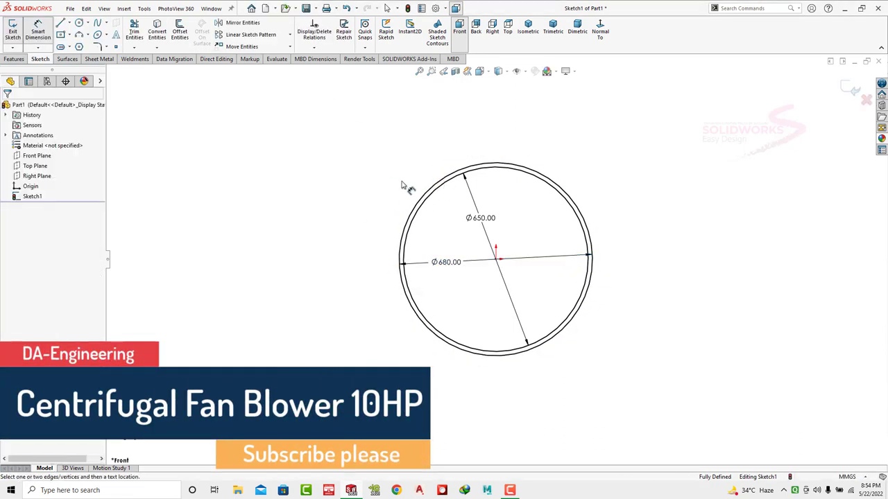
- Convert the outer Ø680 circle into construction geometry
left_click(424, 197)
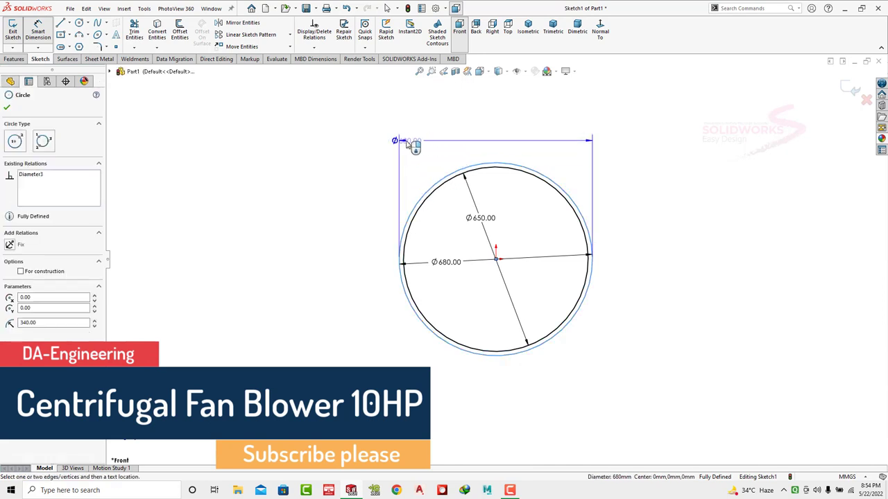
key("Escape")
left_click(449, 183)
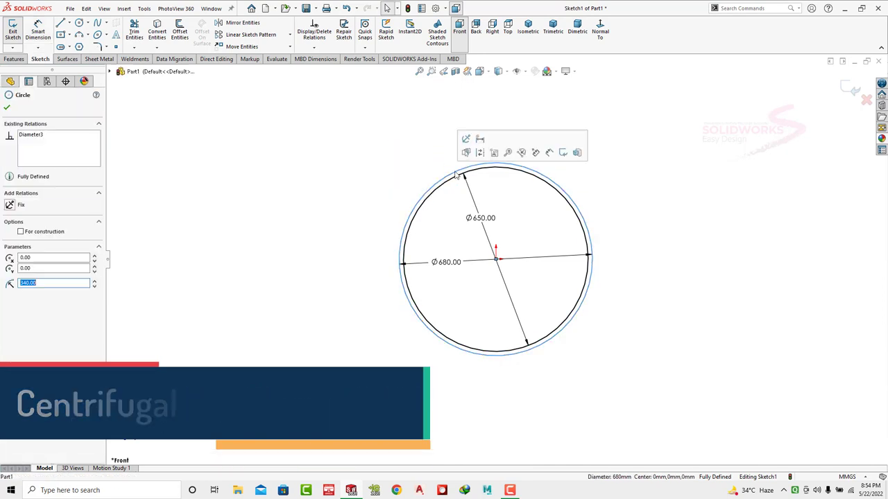
left_click(481, 153)
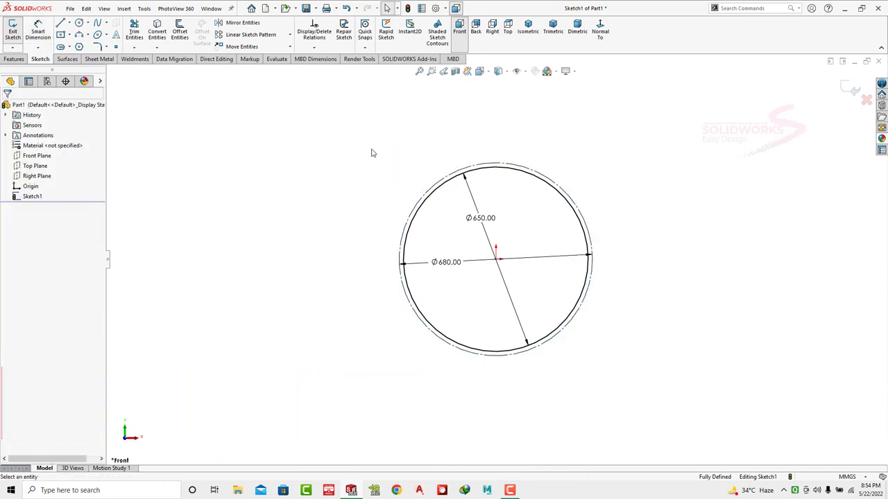
- Draw a vertical centerline from the circle centre up beyond the circles
left_click(61, 23)
left_click(61, 23)
left_click(69, 23)
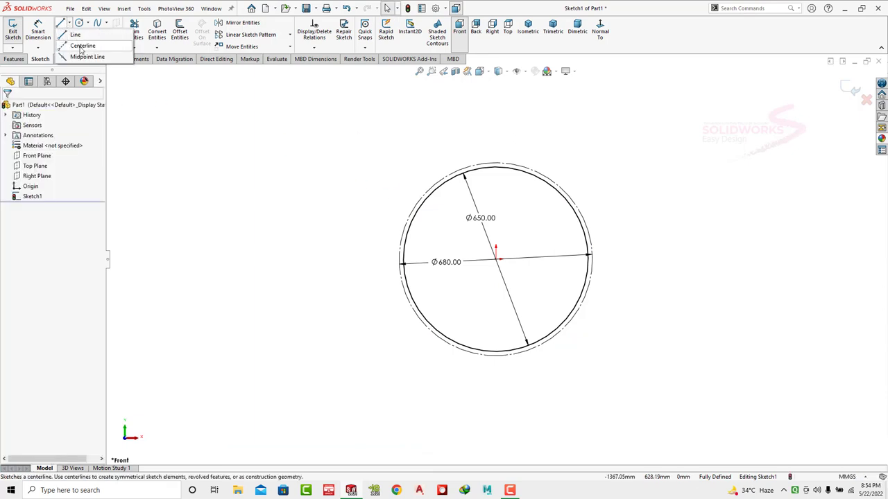
left_click(87, 43)
left_click(497, 260)
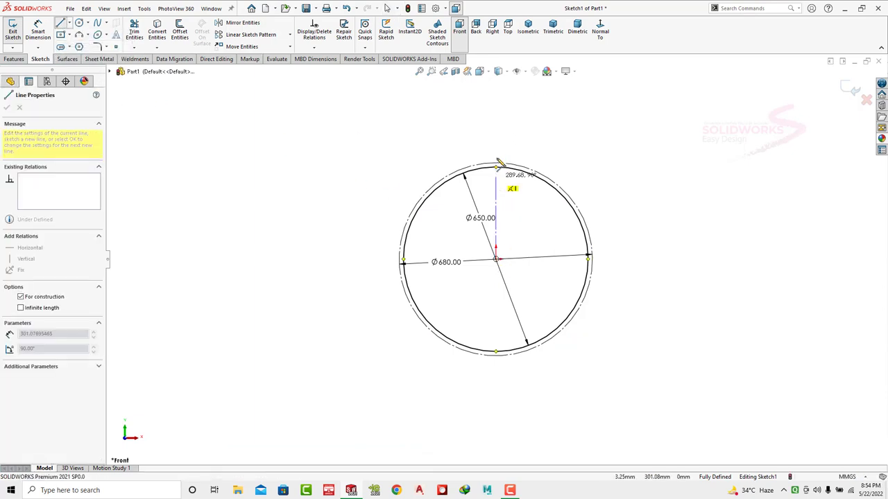
left_click(495, 136)
key("Escape")
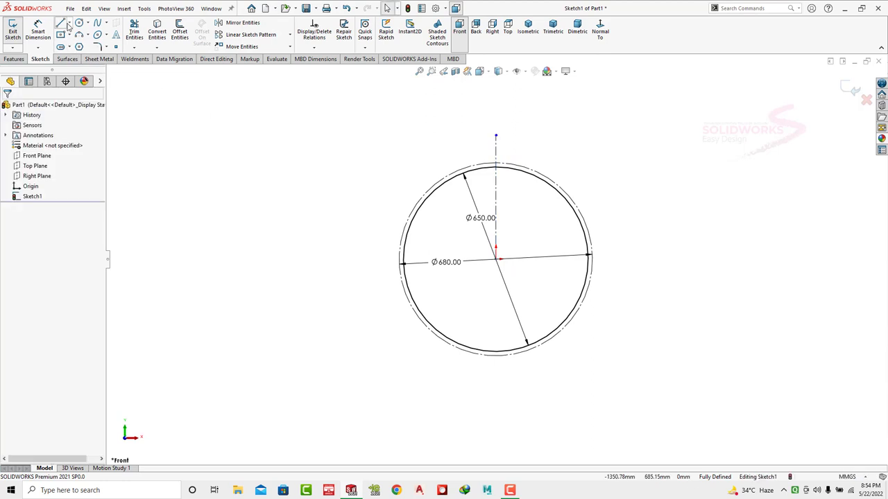
- Draw short horizontal lines extending right and left from the outer circle
left_click(62, 24)
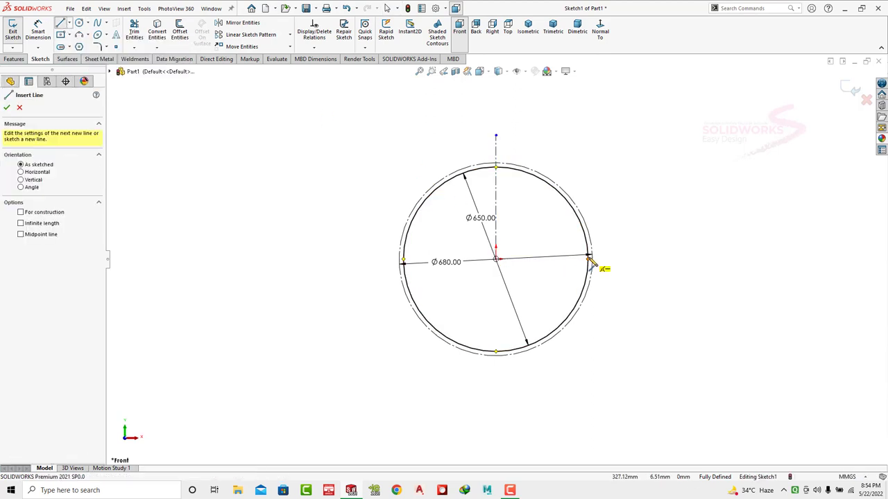
left_click_drag(590, 260, 619, 259)
key("Escape")
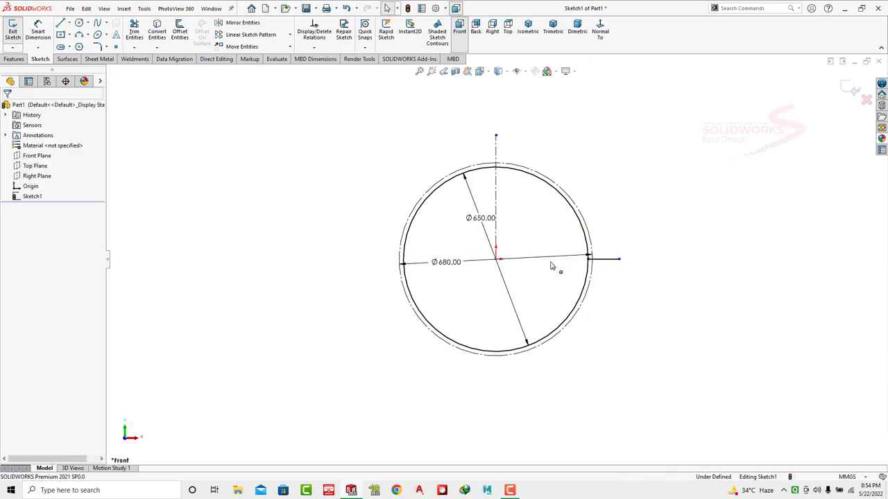
left_click(61, 23)
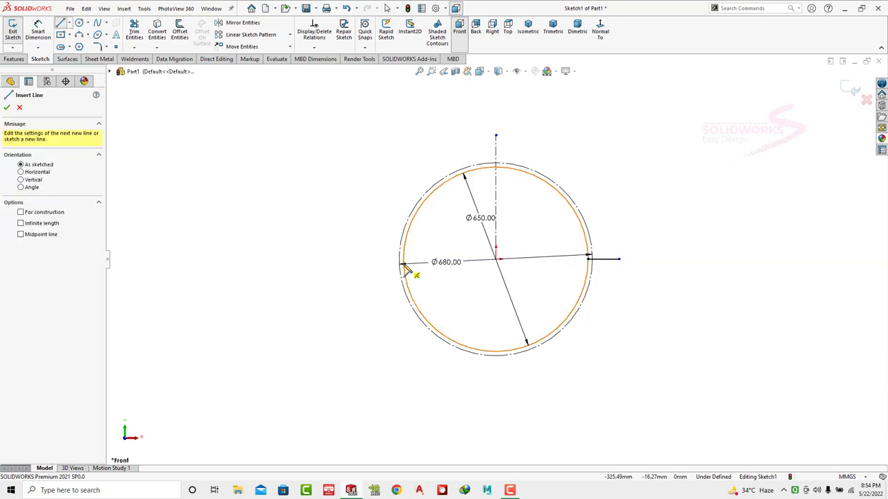
left_click_drag(402, 263, 361, 262)
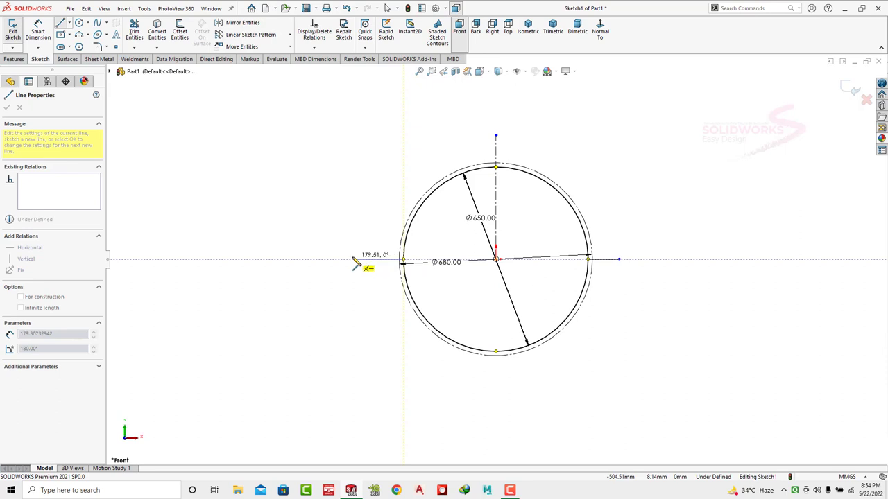
left_click(353, 261)
key("Escape")
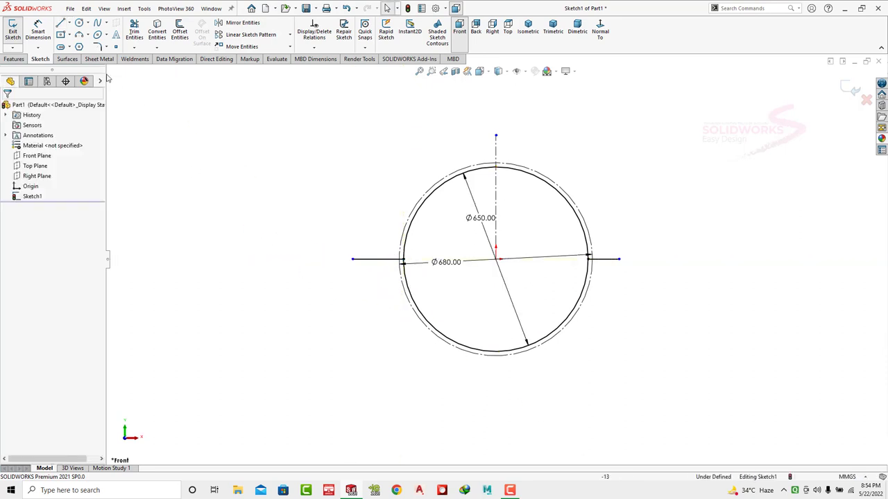
- Draw a short line extending downward from the bottom of the circles
left_click(61, 23)
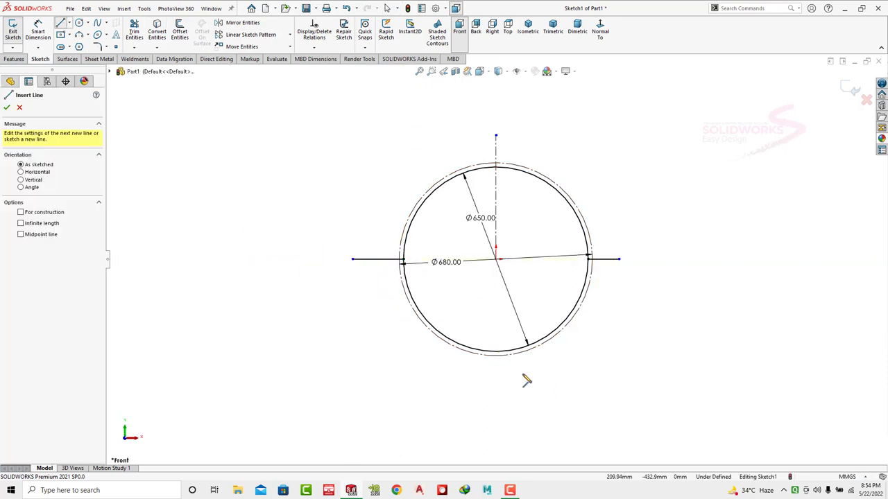
left_click(495, 352)
left_click(496, 396)
key("Escape")
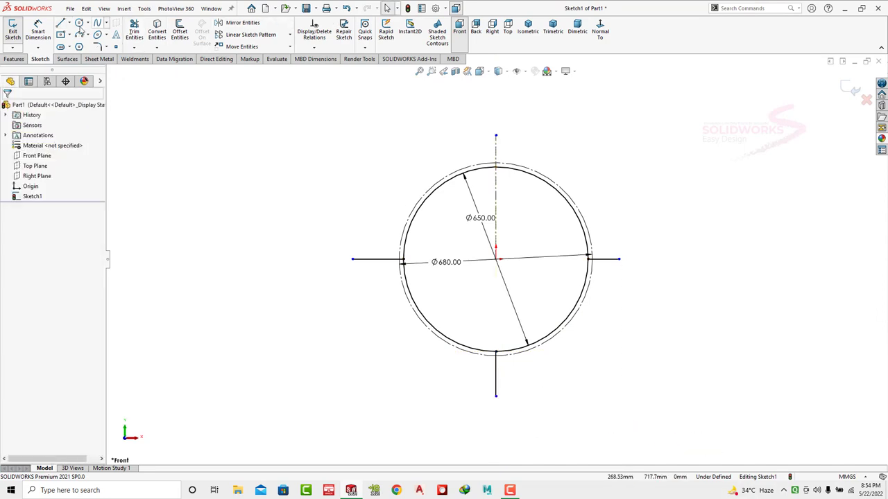
- Dimension the vertical centerline to 370 mm and the right line to 65 mm
left_click(38, 31)
left_click(497, 179)
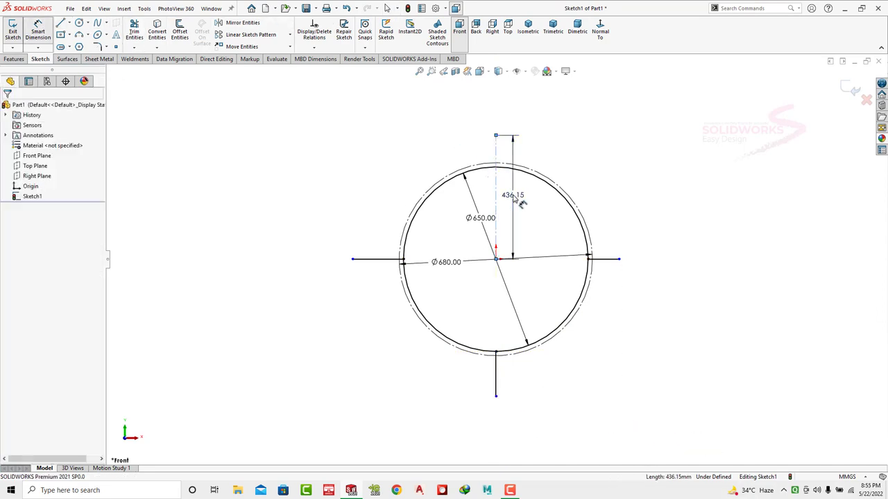
left_click(513, 199)
type("370")
key("Return")
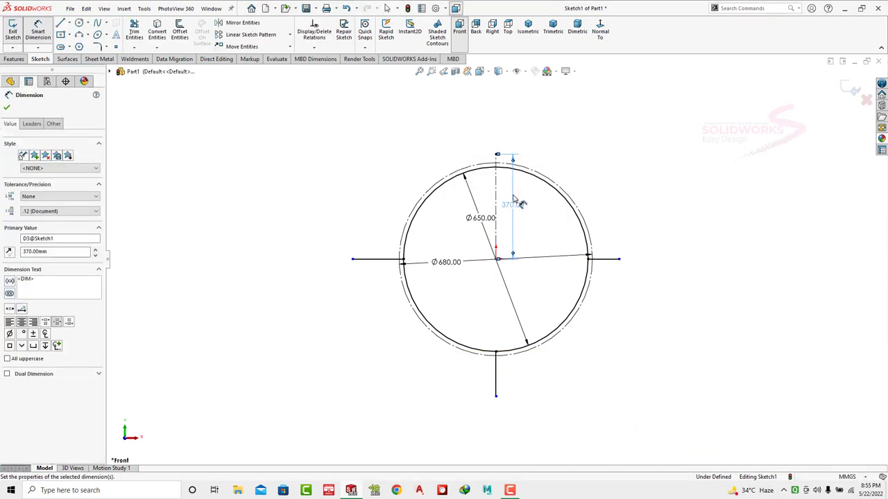
left_click(617, 262)
left_click(610, 279)
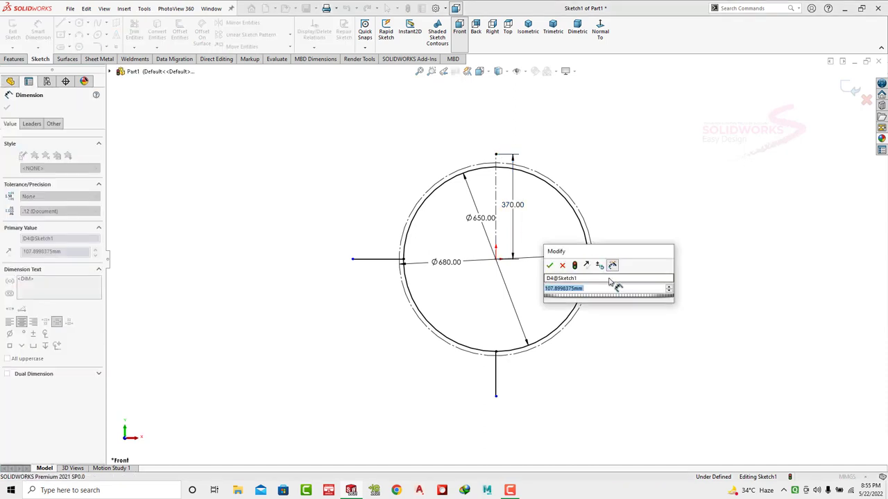
type("65")
key("Return")
- Dimension the bottom line to 115 mm and the left line to 165 mm
left_click(498, 374)
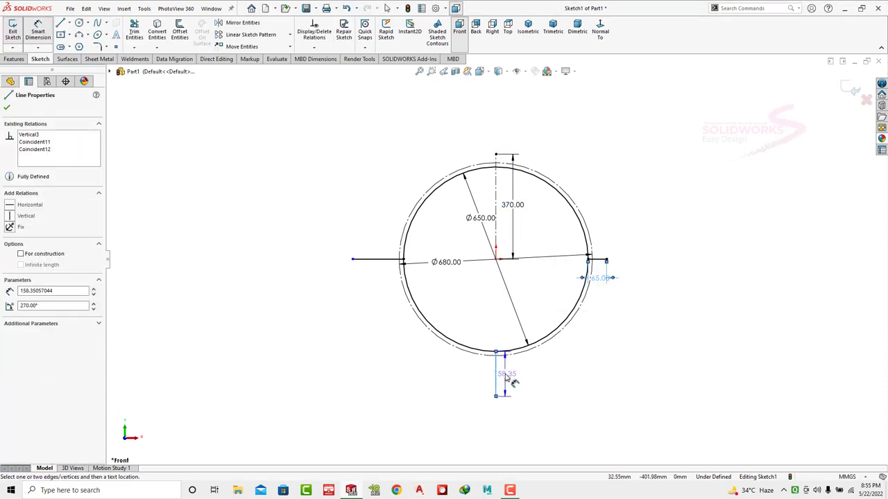
left_click(506, 378)
type("15")
key("Return")
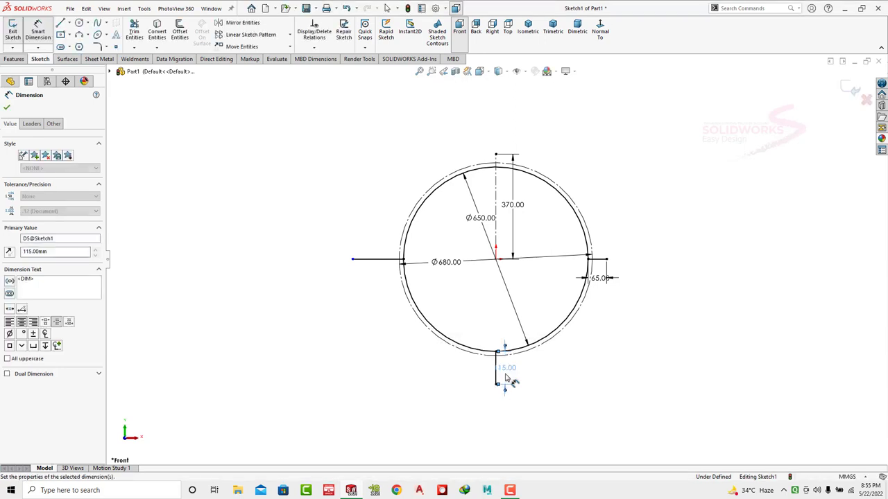
left_click(378, 262)
left_click(380, 281)
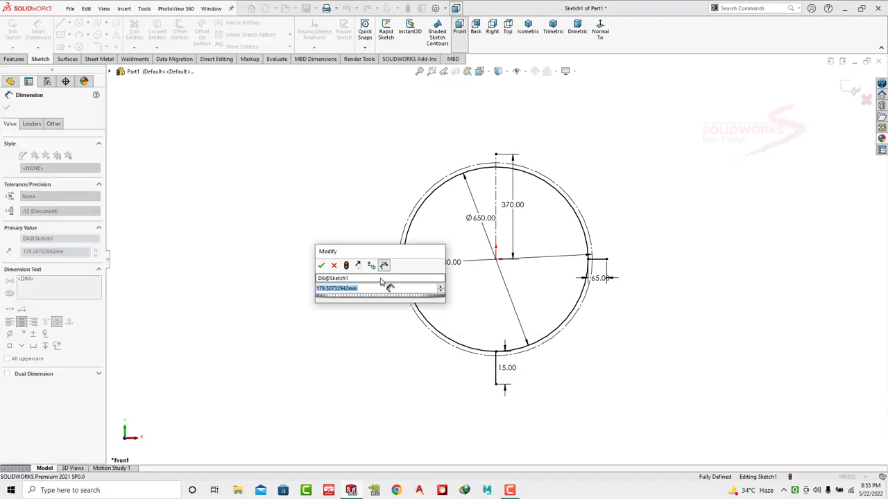
type("165")
key("Return")
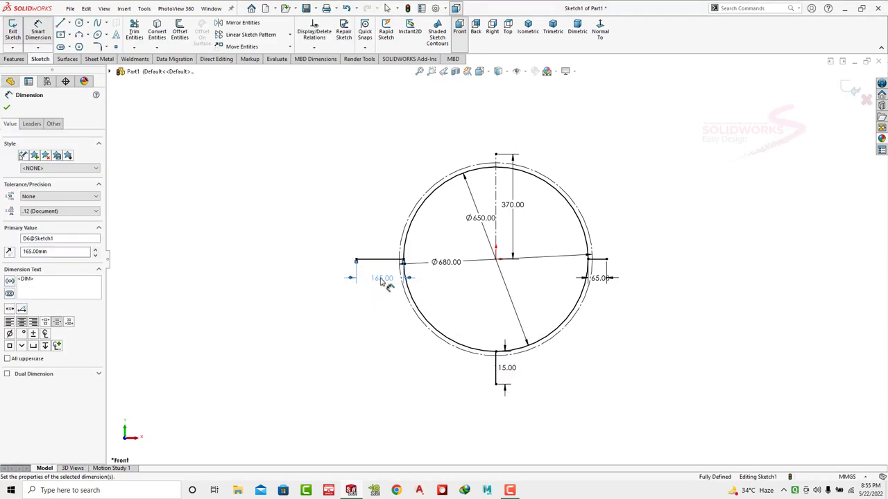
- Move the 115 dimension lower, clear of the circle
left_click(376, 186)
left_click_drag(377, 221, 343, 291)
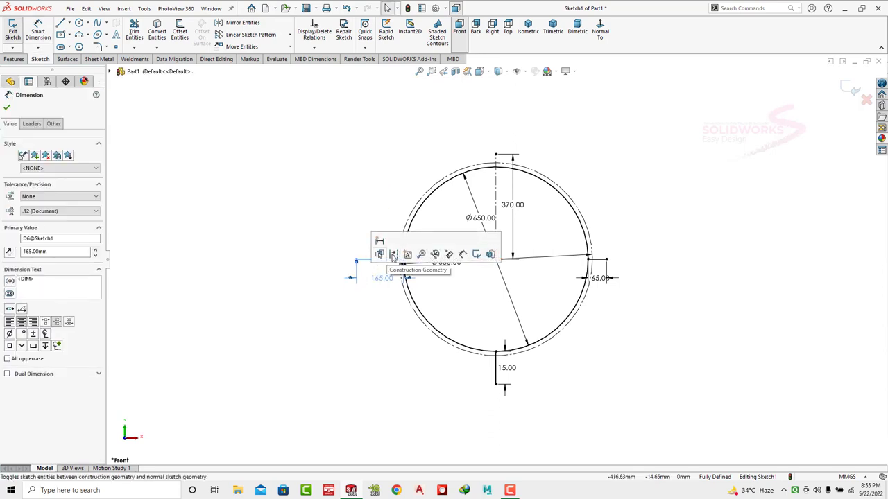
key("Escape")
left_click_drag(524, 378, 472, 412)
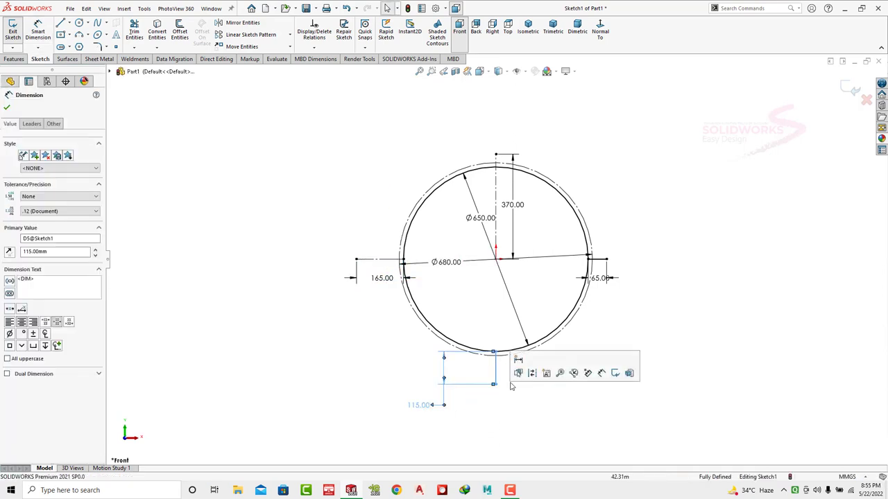
left_click(561, 360)
left_click(587, 257)
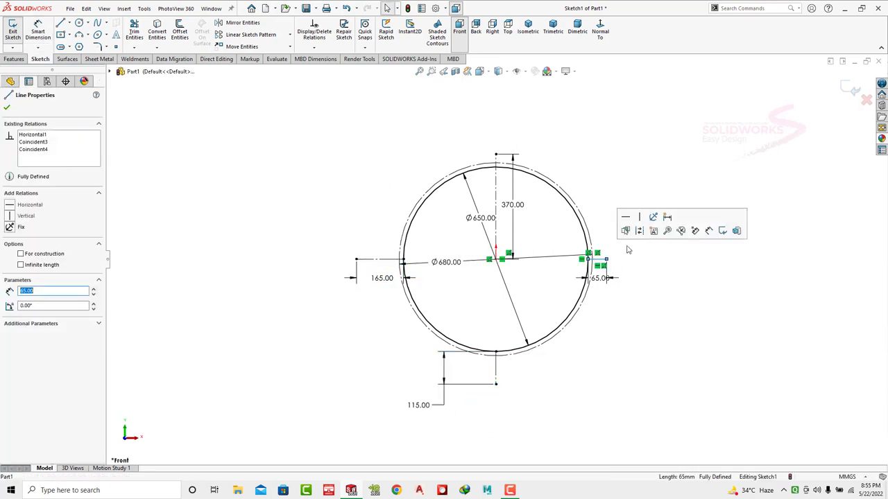
left_click(650, 277)
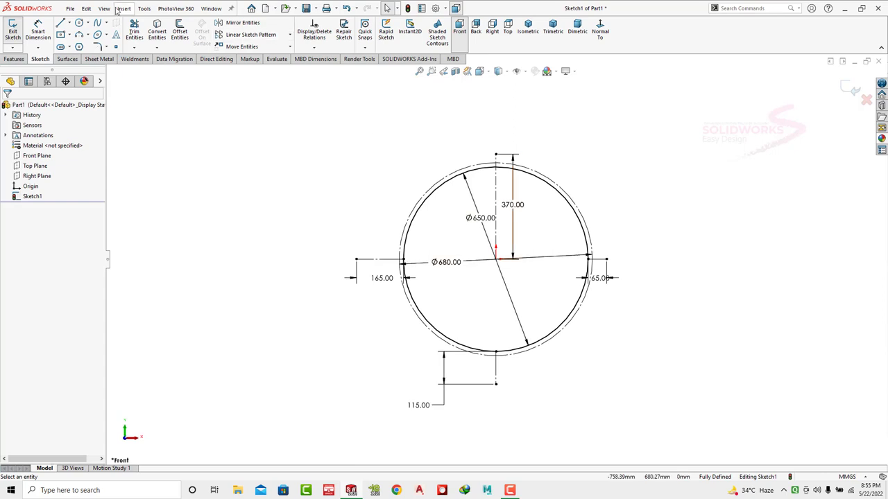
- Draw a vertical line up from the left line's end and dimension it 416.53 mm
left_click(61, 23)
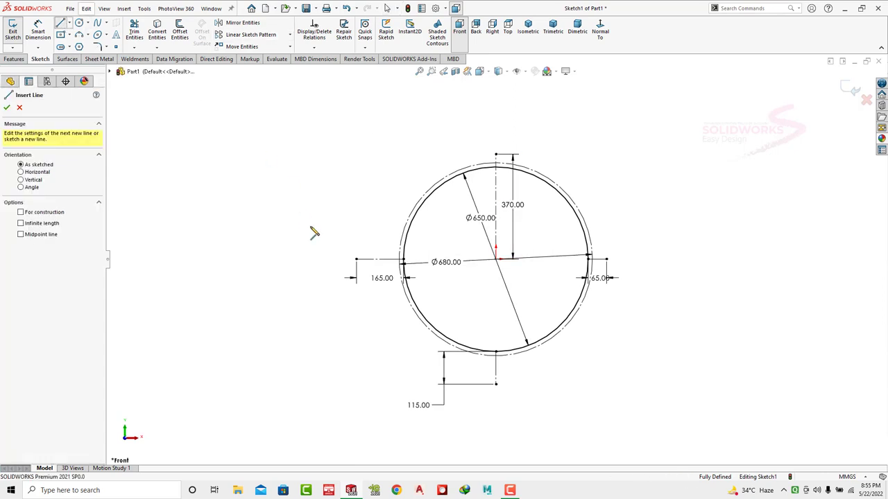
left_click(357, 260)
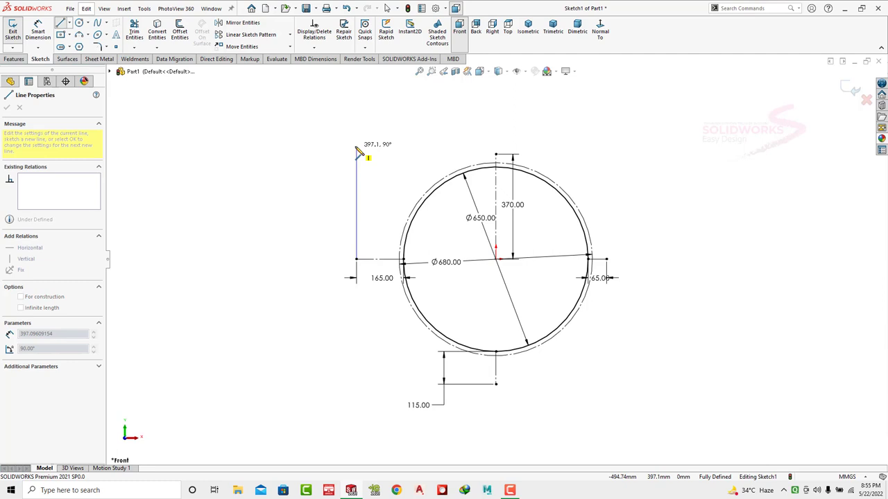
left_click(357, 150)
key("Escape")
left_click(38, 31)
left_click(356, 182)
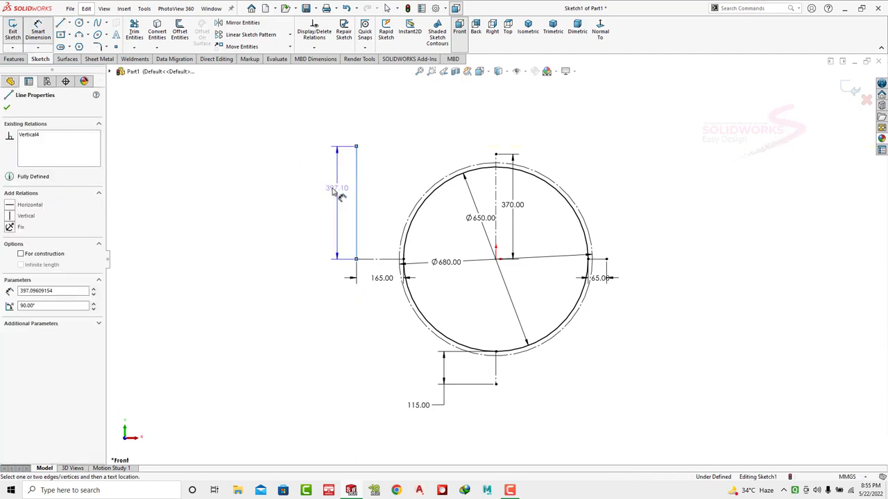
left_click(334, 193)
type("16")
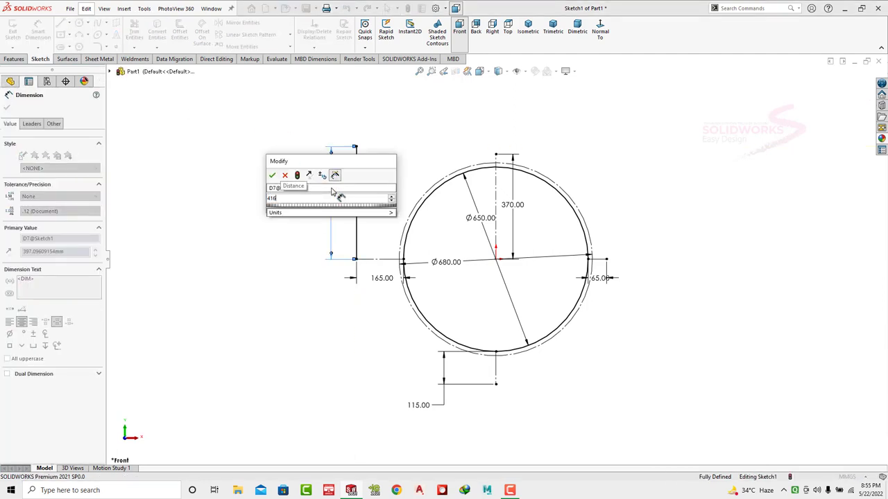
type(".53")
key("Return")
key("Escape")
- Draw connected segments from its top: up, across to the right, and stepping down toward the circle
left_click(60, 23)
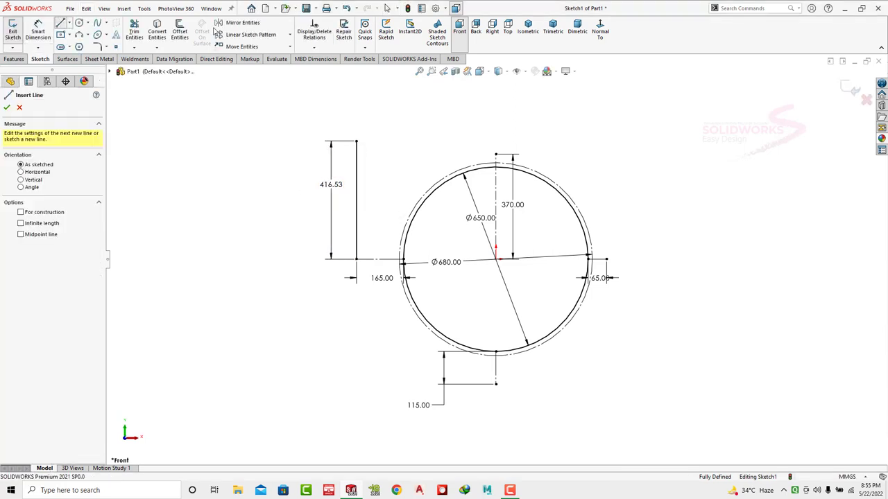
left_click(357, 142)
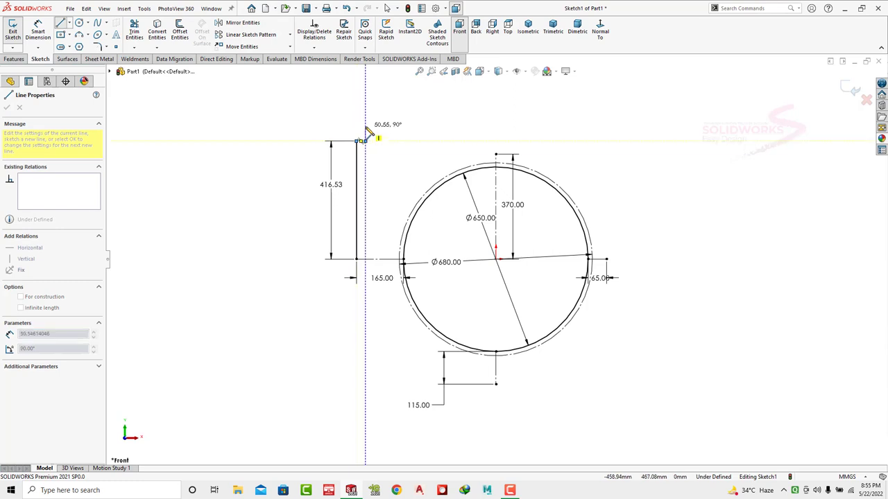
left_click(366, 129)
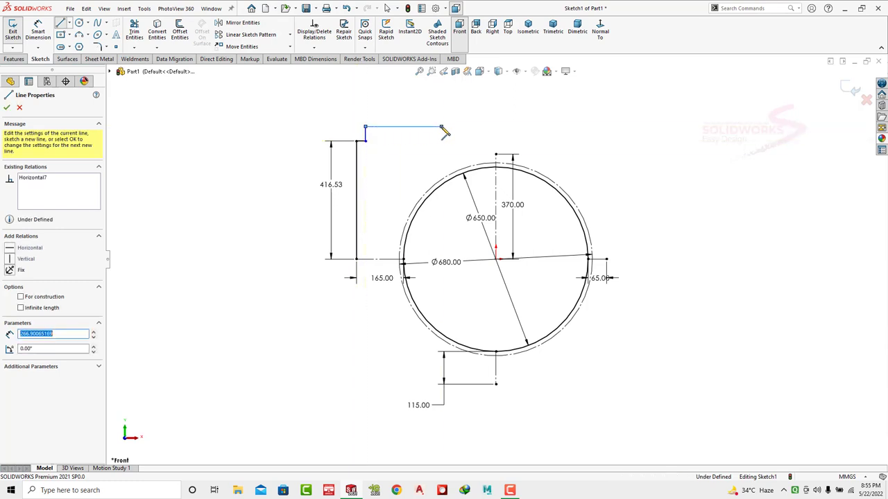
left_click(441, 128)
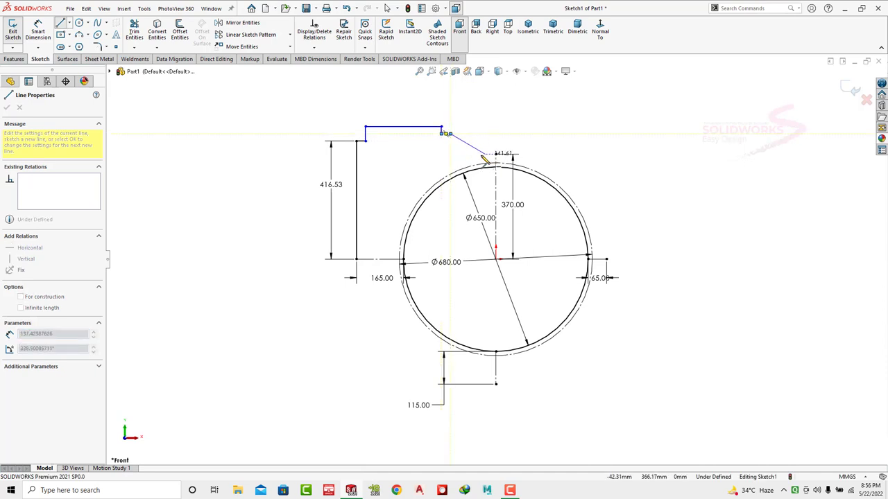
left_click(450, 154)
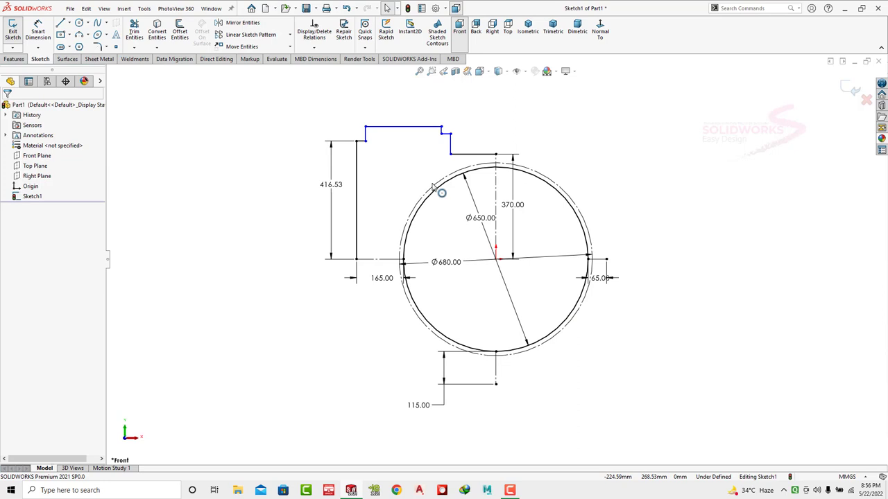
- Dimension the left step: 10 mm horizontal line and 5 mm vertical height
left_click(38, 31)
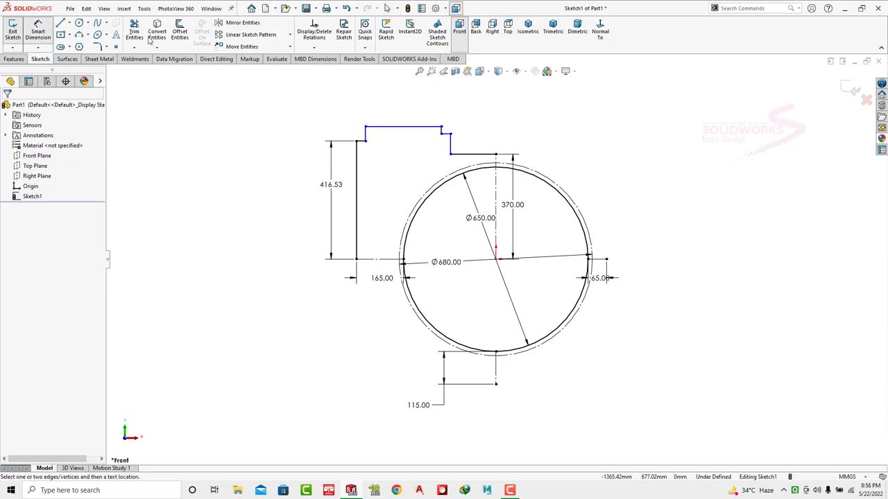
left_click(360, 142)
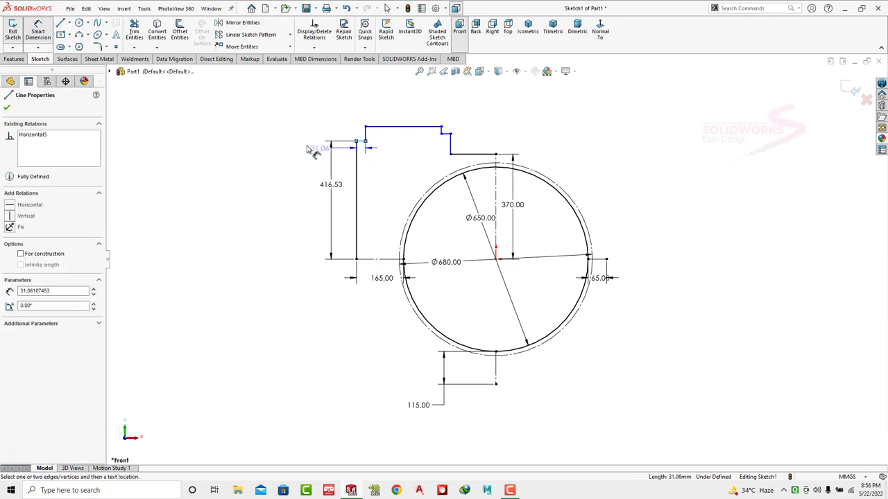
left_click(300, 149)
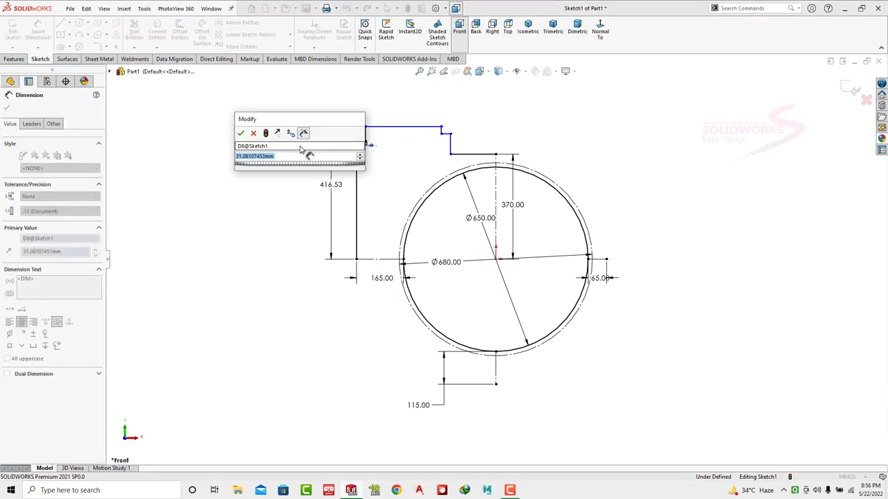
type("10")
key("Return")
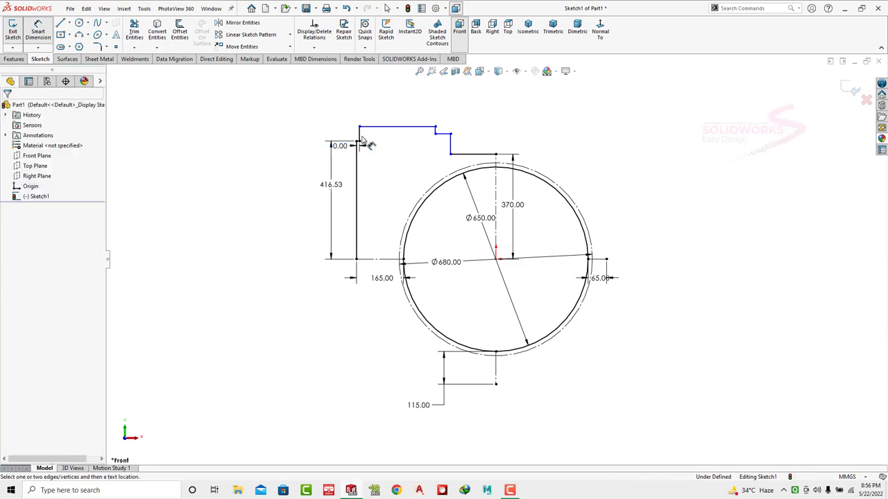
left_click(361, 141)
left_click(368, 138)
type("5.00mm")
key("Return")
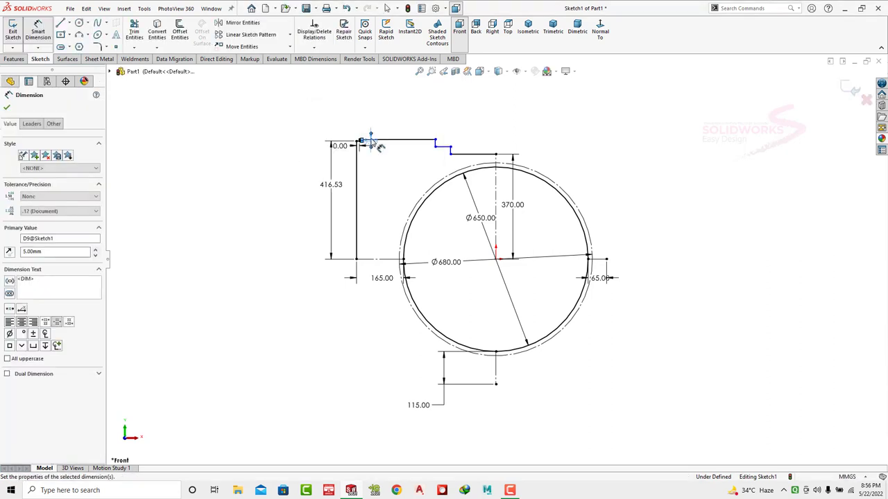
- Dimension the long top edge to 300 mm
scroll(374, 144, "down", 1)
scroll(376, 139, "down", 2)
scroll(389, 158, "down", 2)
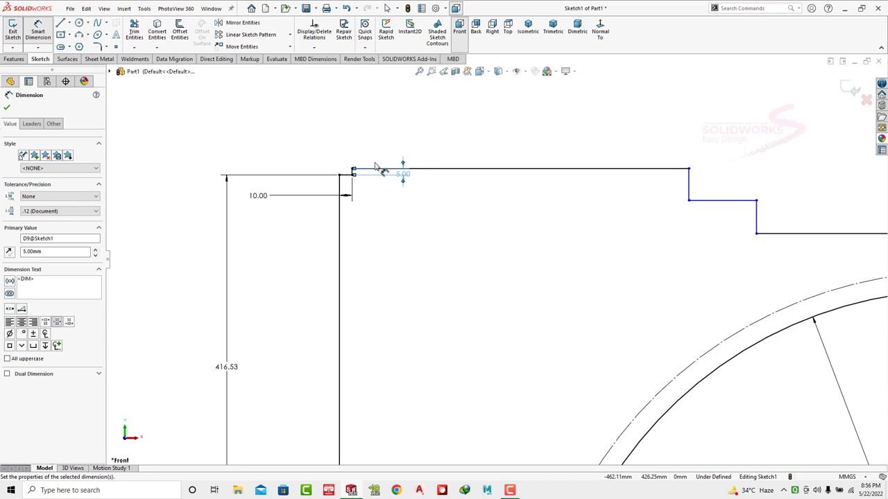
left_click(493, 168)
left_click(500, 148)
type("3")
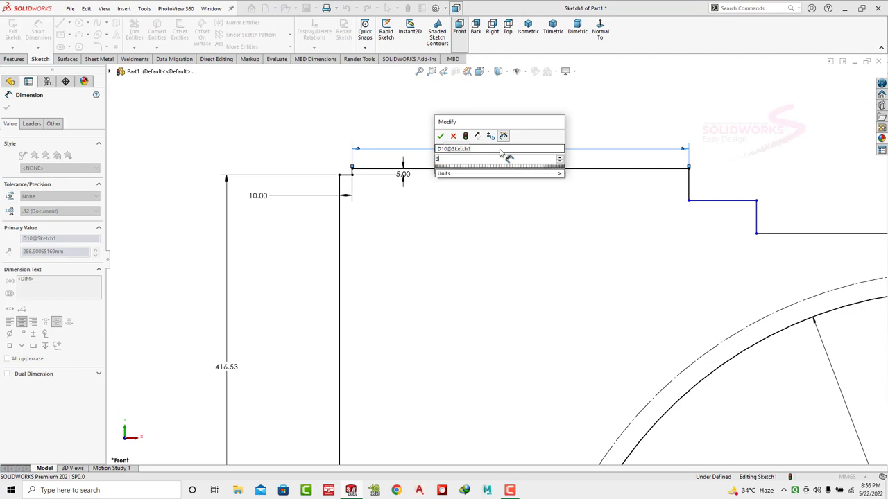
type("00")
key("Return")
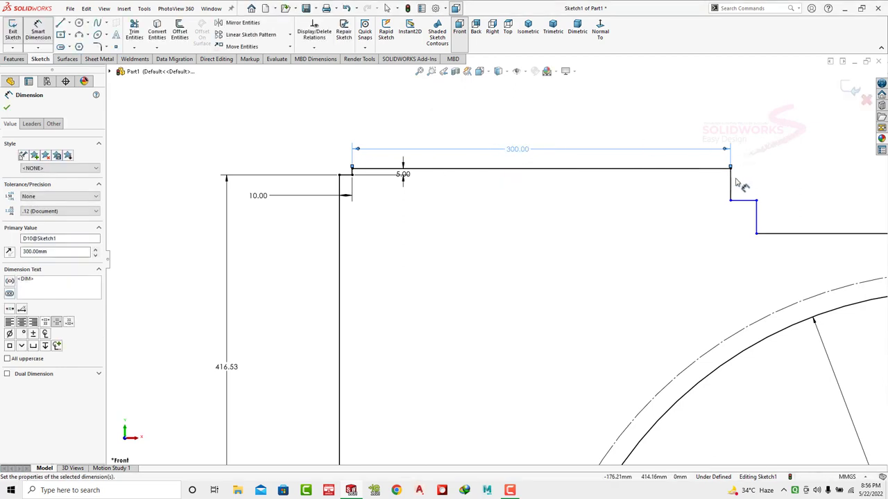
- Dimension the right step 5 mm high and 10 mm long, with a driven dimension on the right vertical line
left_click(730, 184)
left_click(711, 186)
type("5")
key("Return")
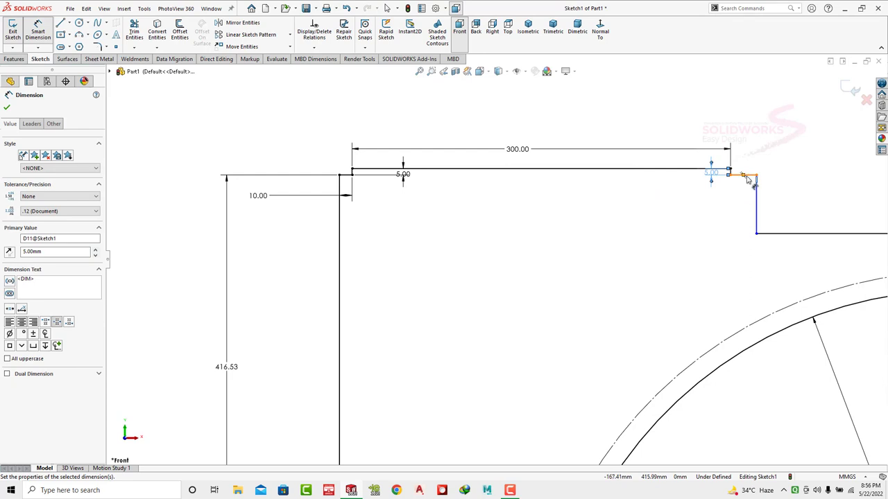
left_click(748, 177)
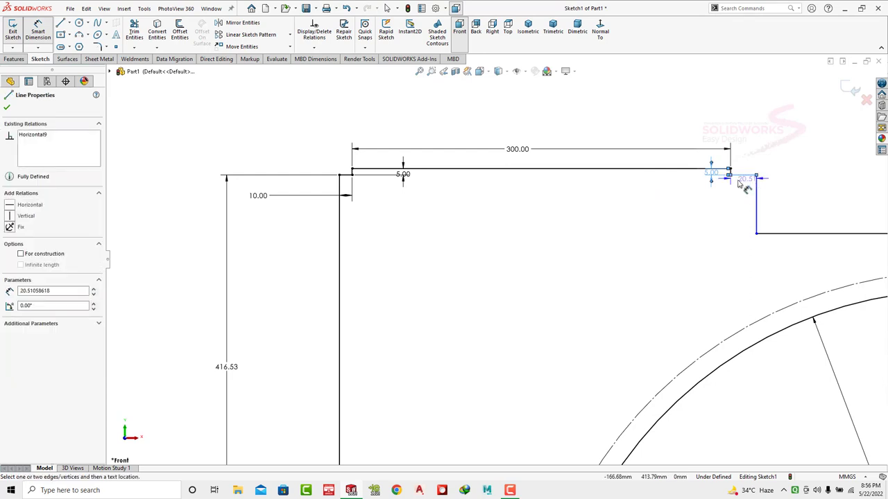
left_click(692, 187)
type("10")
key("Return")
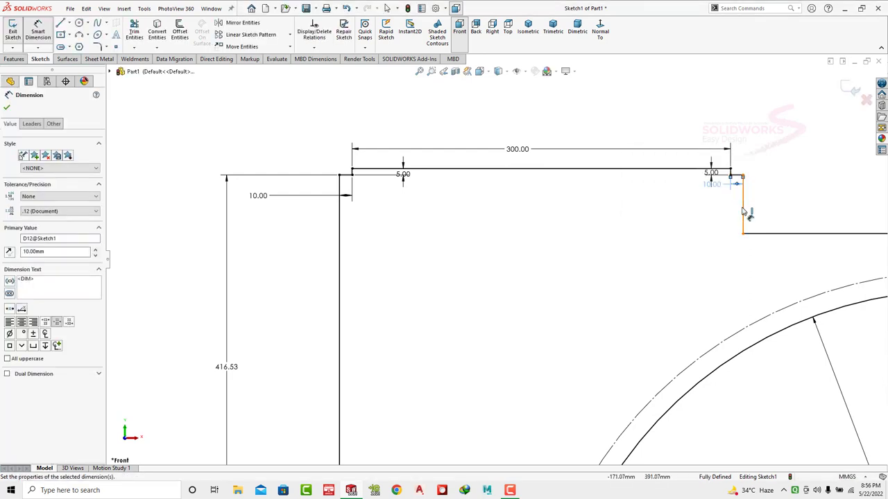
left_click(743, 211)
left_click(730, 215)
key("Return")
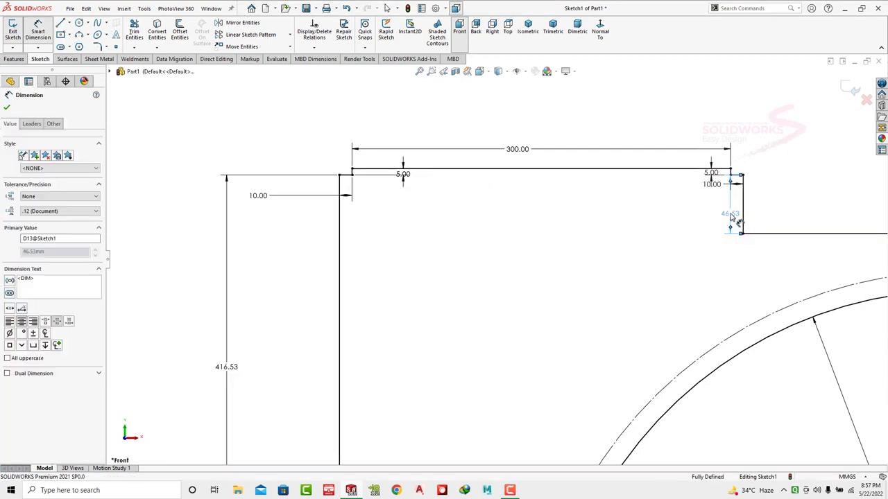
scroll(731, 216, "down", 2)
scroll(703, 258, "down", 3)
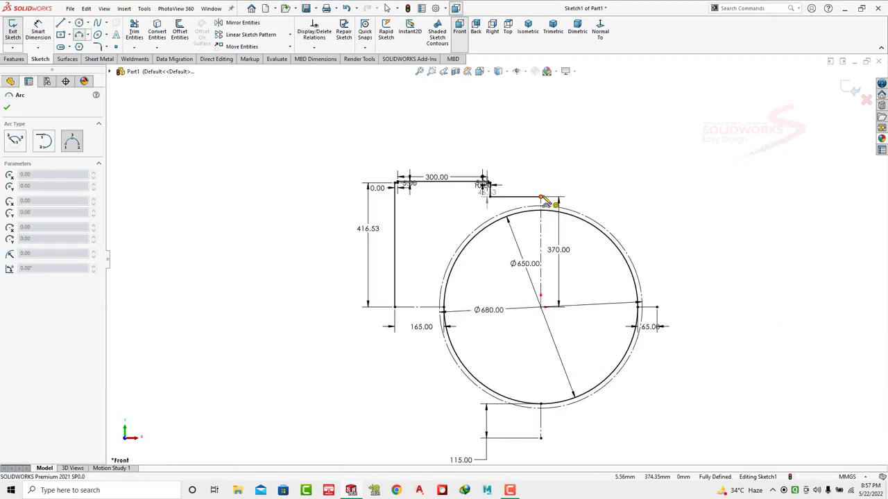
- Remove a stray short line and the driven 46.53 dimension on the right vertical line
left_click(61, 23)
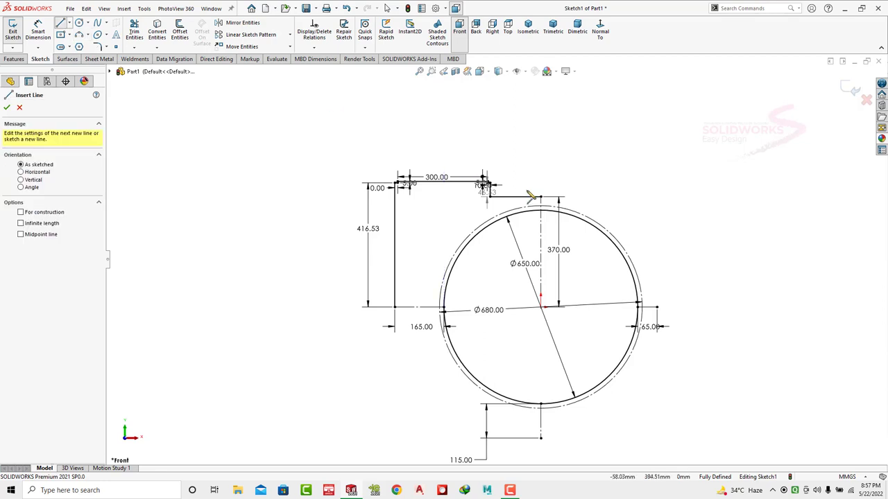
left_click(540, 197)
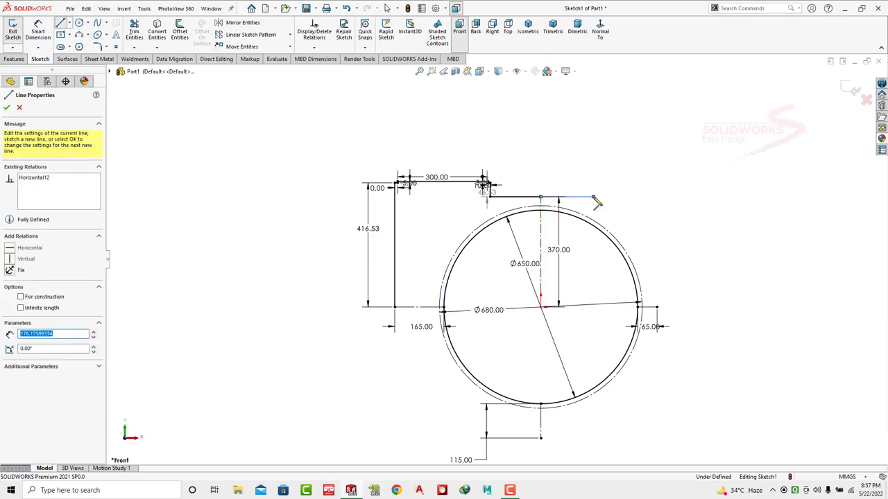
left_click(595, 200)
key("Escape")
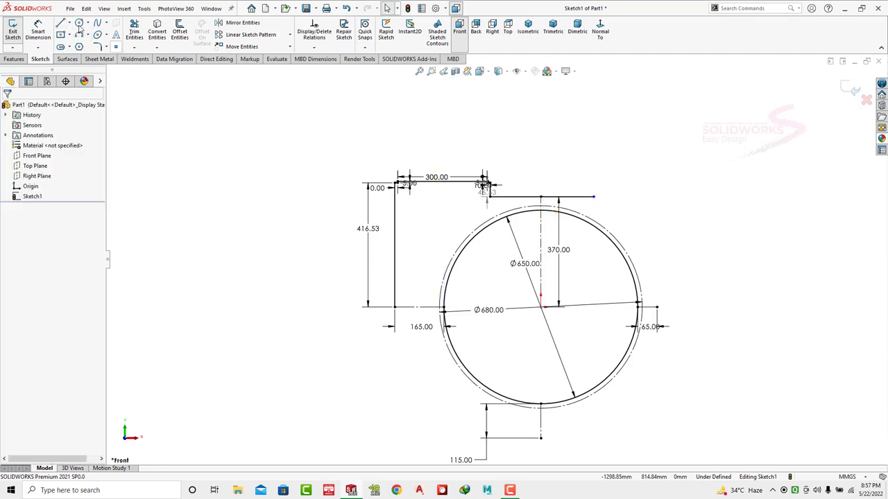
left_click(527, 199)
key("Delete")
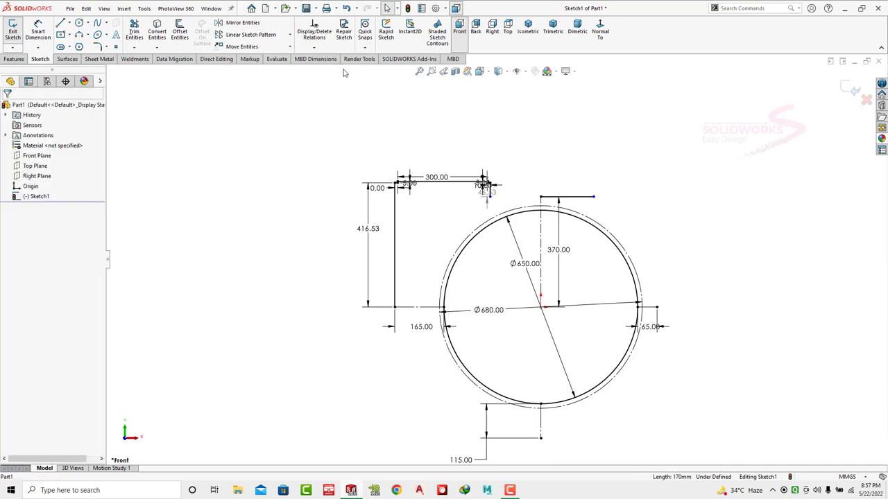
left_click(38, 32)
scroll(495, 201, "down", 3)
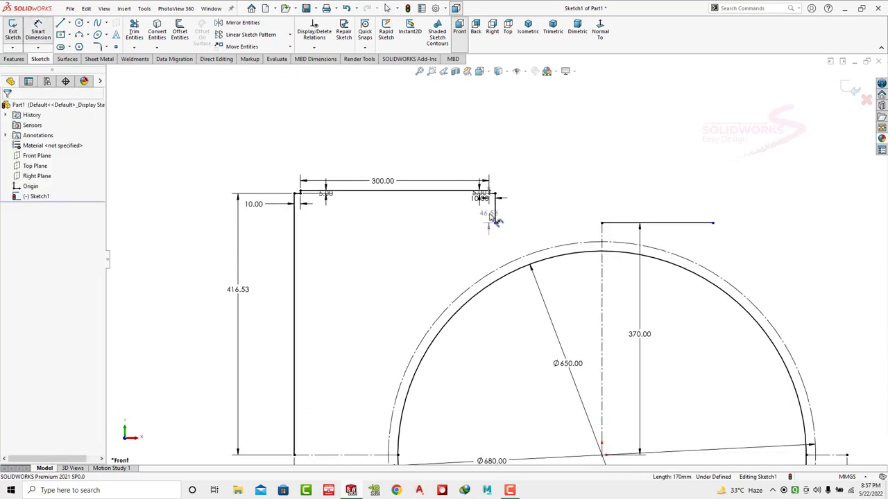
left_click(496, 220)
key("Return")
key("Escape")
scroll(479, 206, "down", 3)
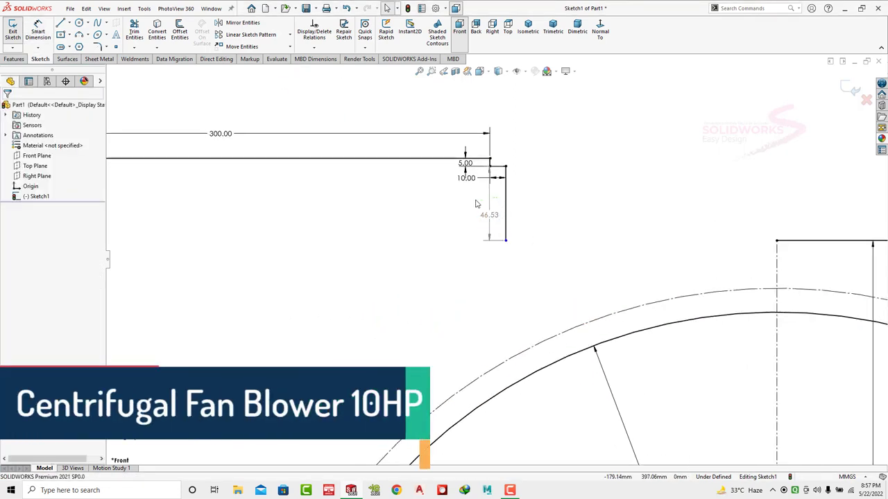
left_click(489, 215)
key("Delete")
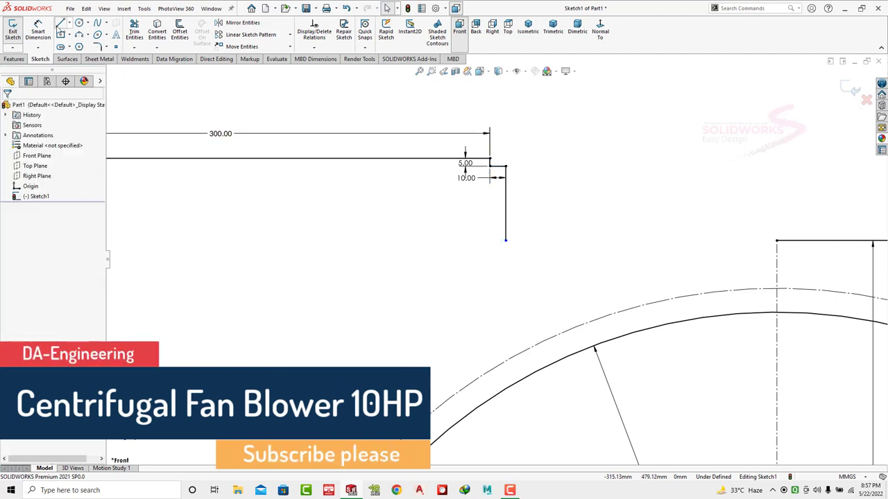
- Dimension the right vertical drop to 35 mm
left_click(39, 32)
left_click(505, 208)
left_click(424, 221)
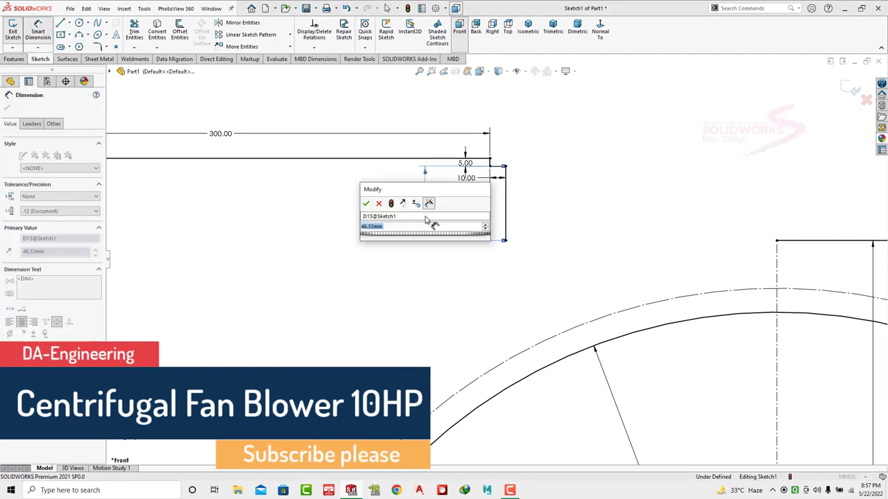
type("35")
key("Return")
key("Escape")
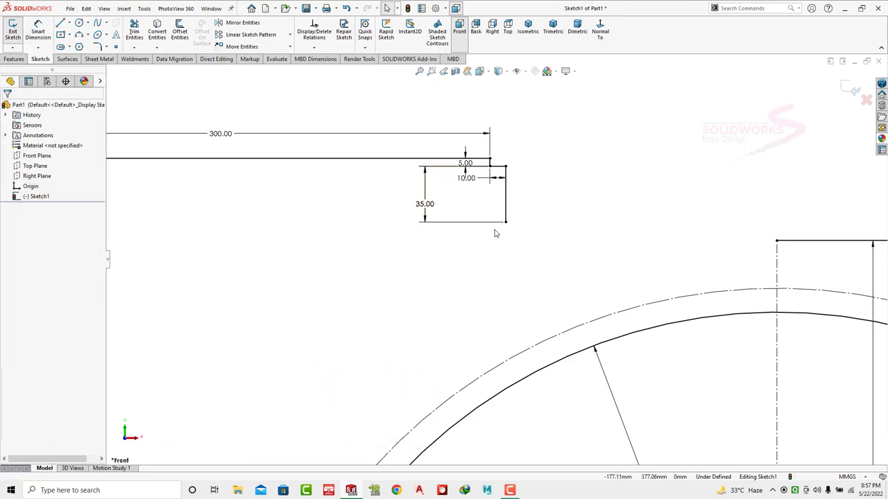
scroll(495, 233, "up", 3)
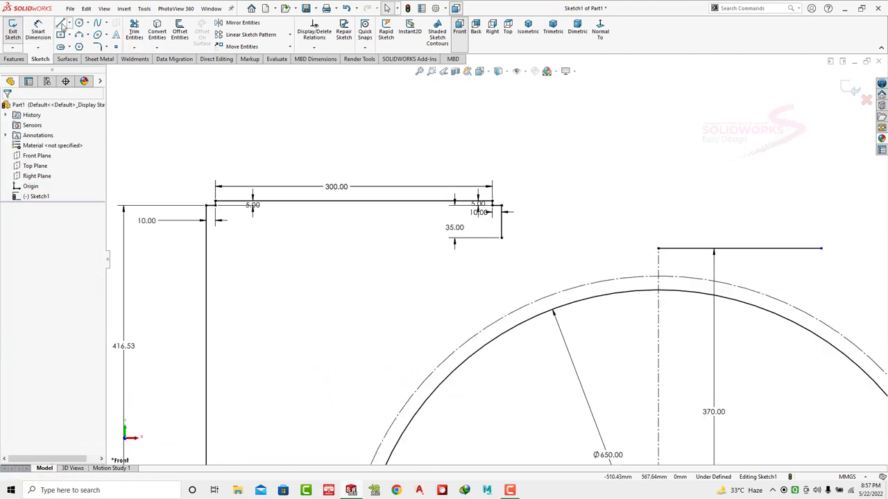
- Draw a horizontal line from the bottom of the 35 mm drop past the circle's centreline
left_click(61, 23)
left_click(502, 238)
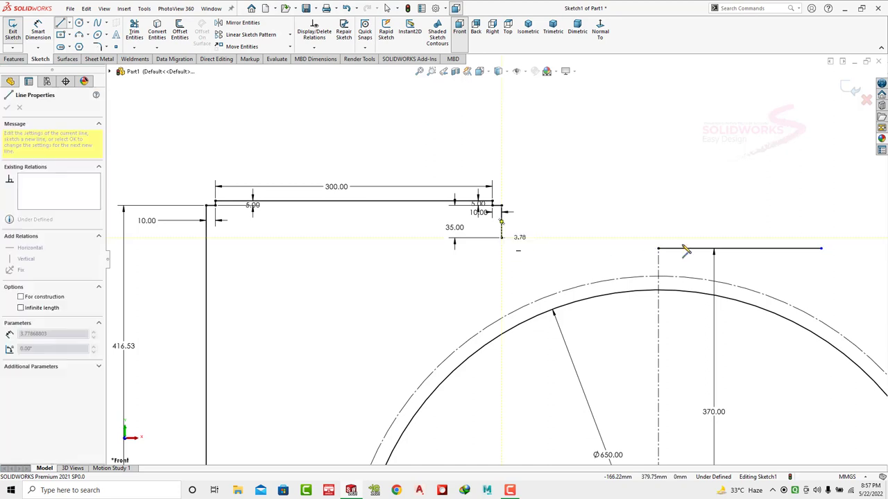
left_click(764, 238)
key("Escape")
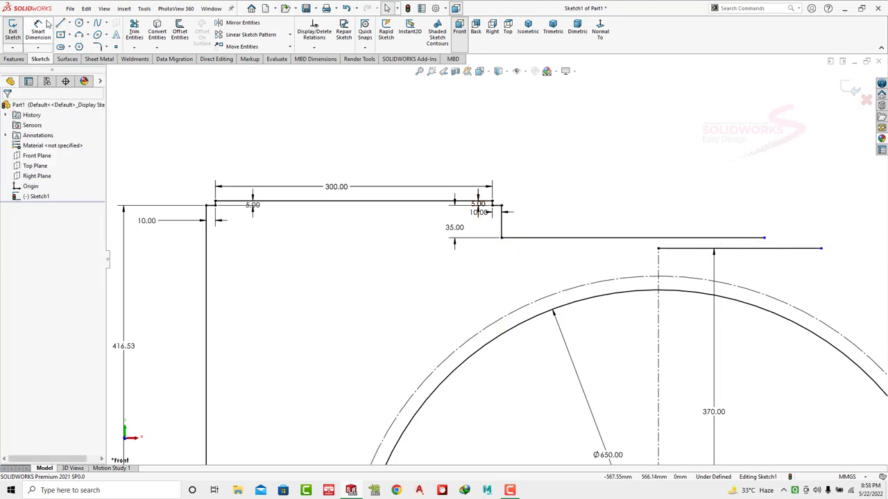
left_click(657, 248)
left_click(653, 238)
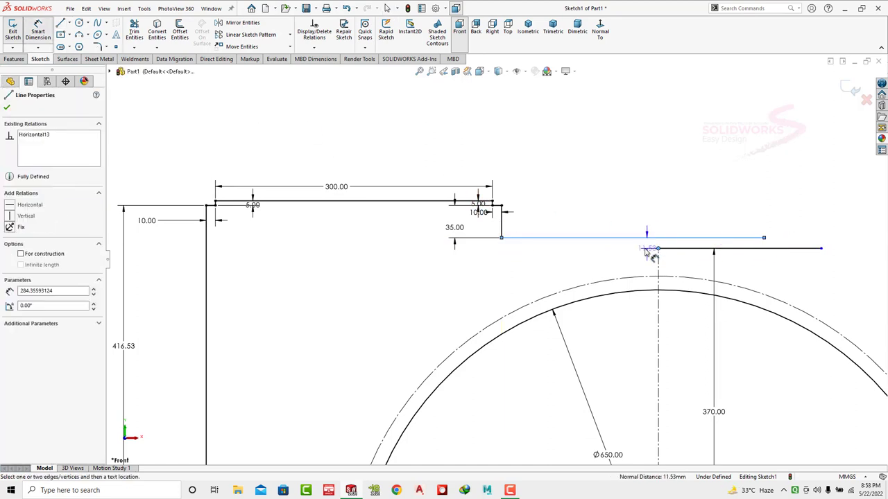
key("Escape")
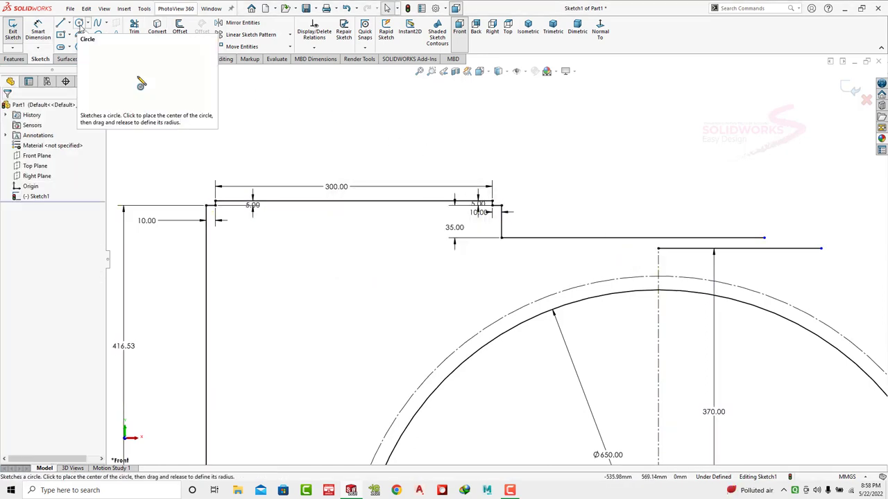
- Delete the 370.00 dimension and the old horizontal line above the circle
left_click_drag(715, 416, 698, 414)
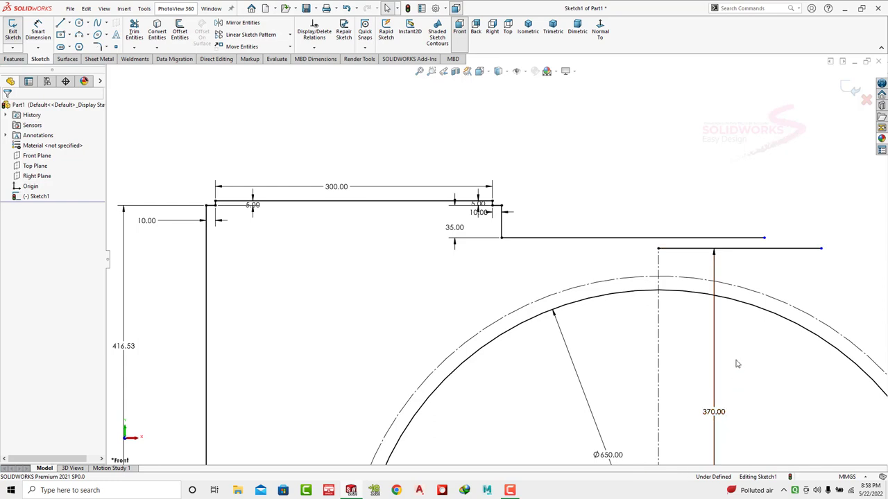
key("Delete")
left_click(135, 48)
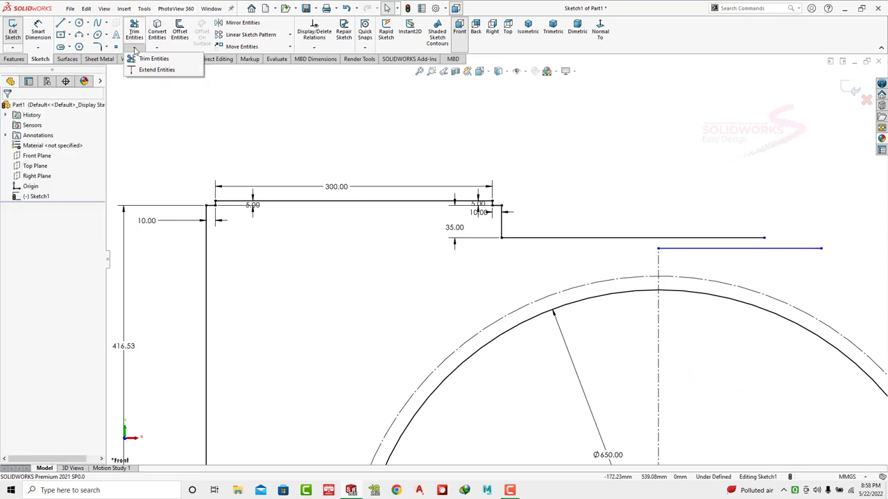
left_click(149, 69)
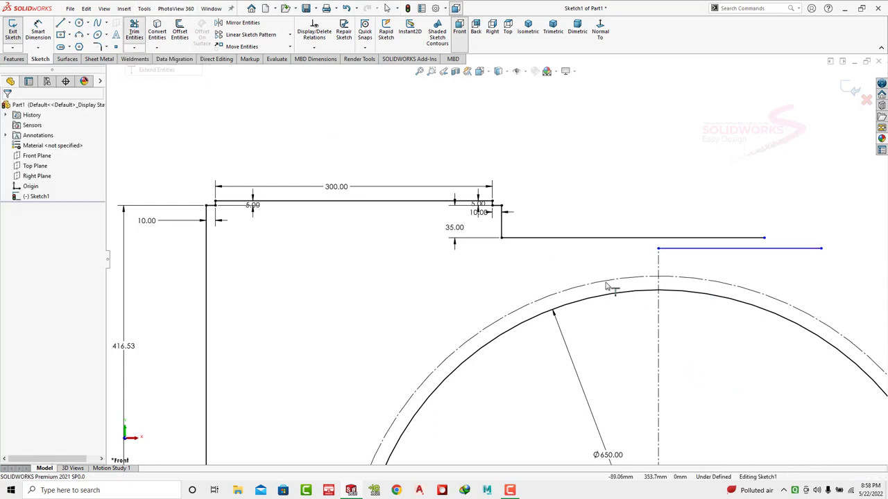
left_click(714, 248)
key("Delete")
- Dimension the new horizontal line to 362.80 mm
left_click(38, 29)
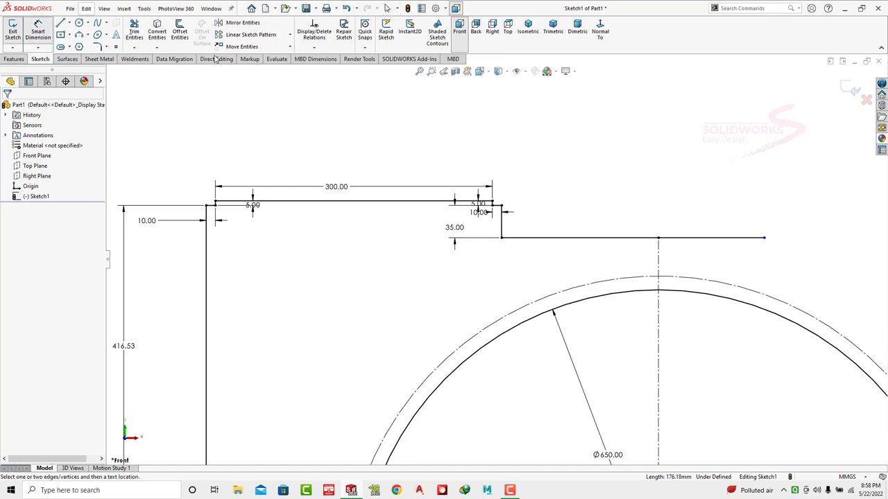
left_click(621, 237)
left_click(621, 228)
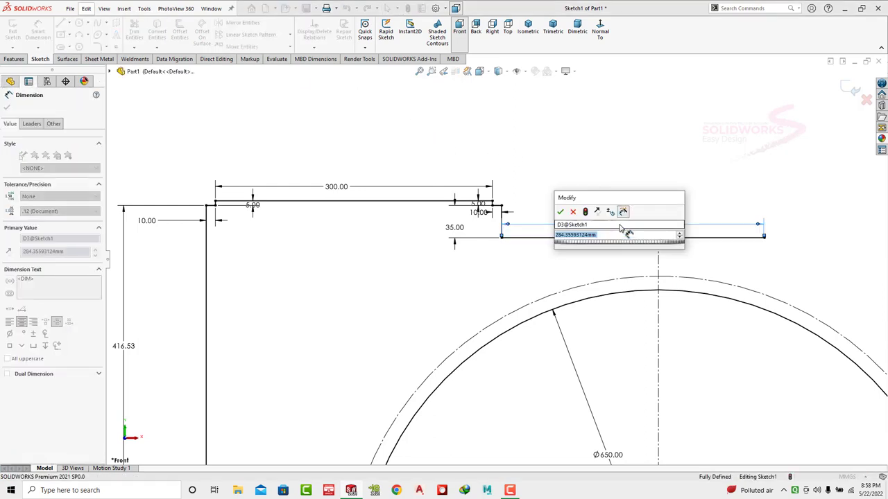
type(".8")
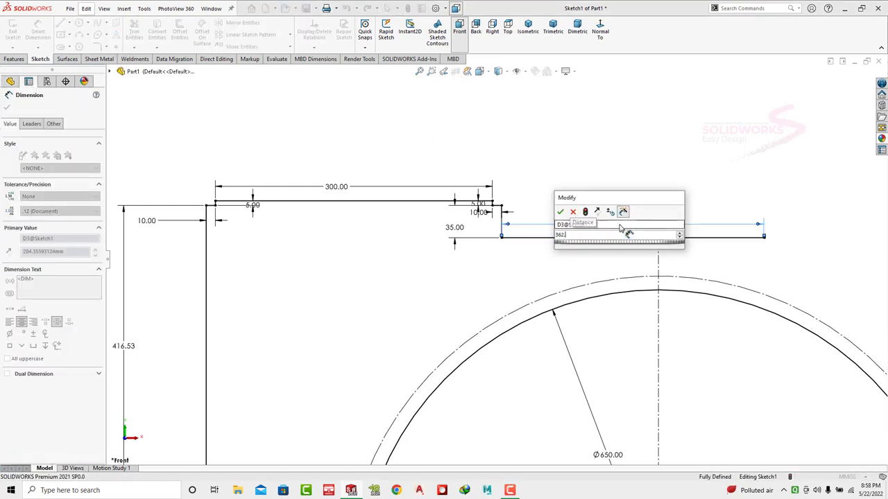
type("0")
key("Return")
key("Escape")
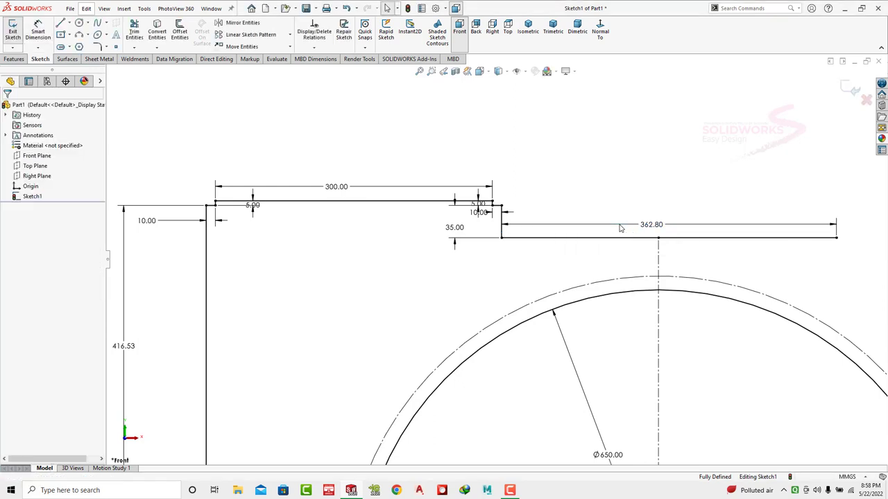
key("f")
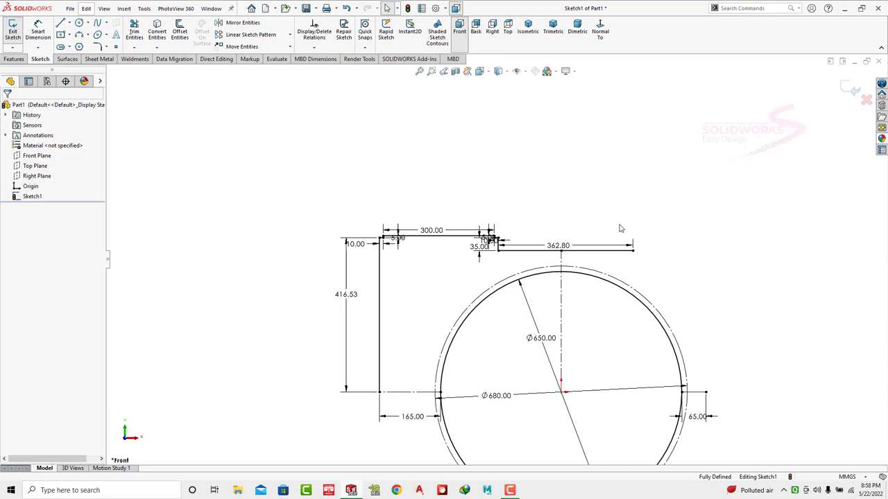
- Draw the right outer 3-point arc from the 362.80 line's end to the 115.00 line, making its end coincident
key("f")
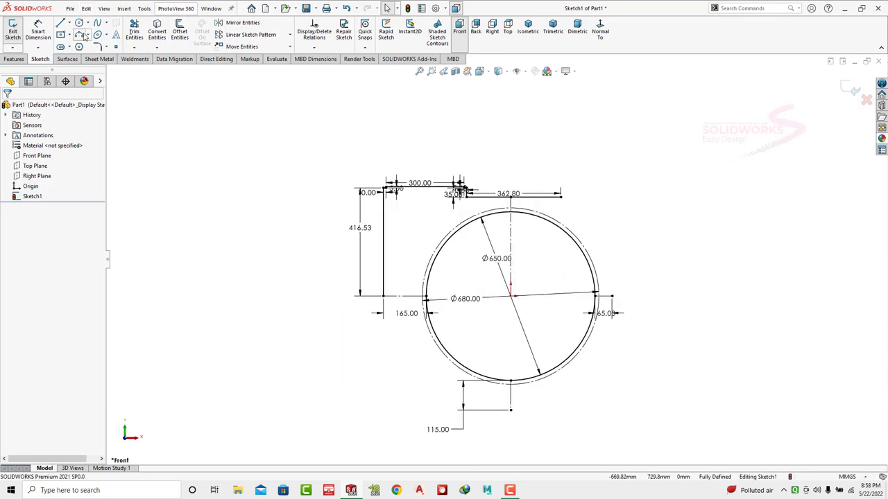
left_click(82, 35)
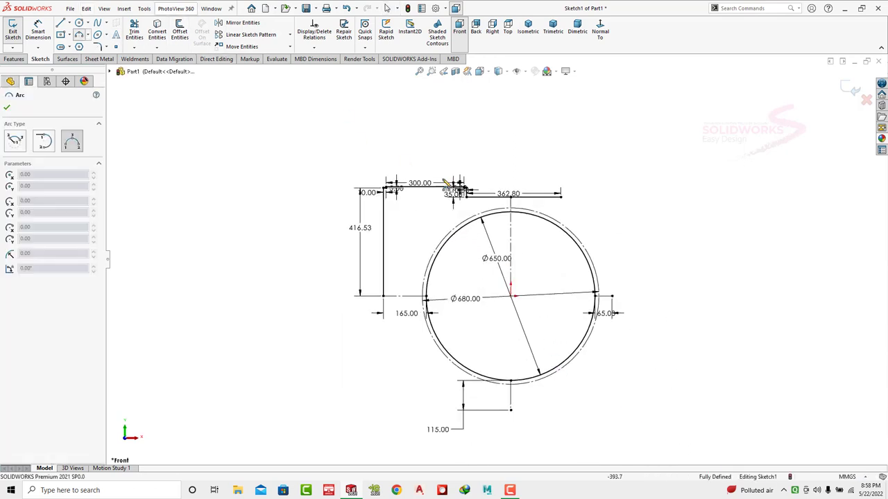
left_click(561, 198)
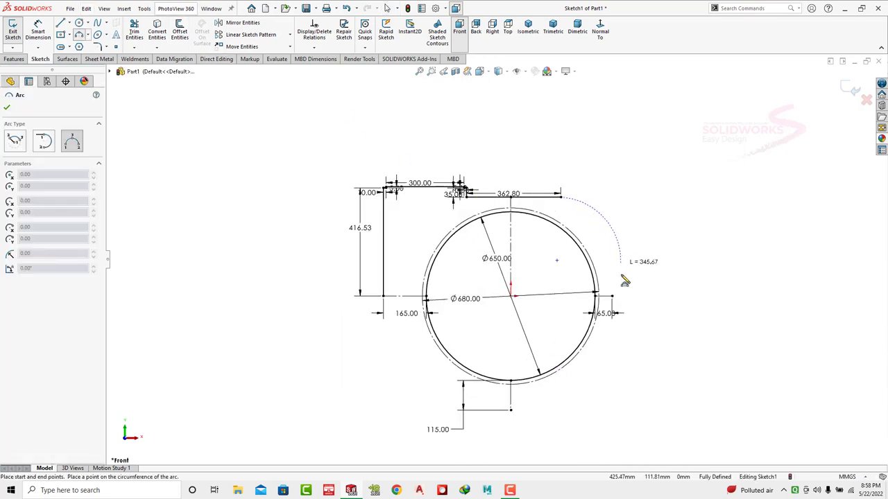
left_click(510, 409)
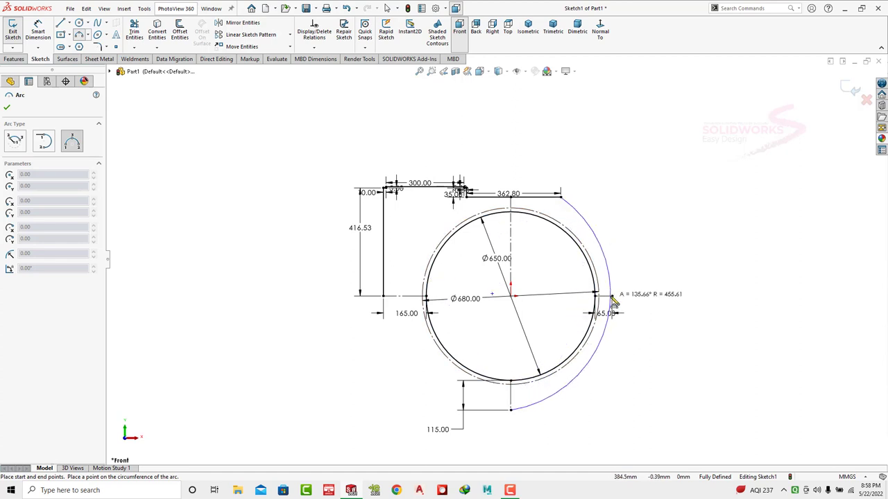
left_click(620, 302)
key("Escape")
left_click(622, 303)
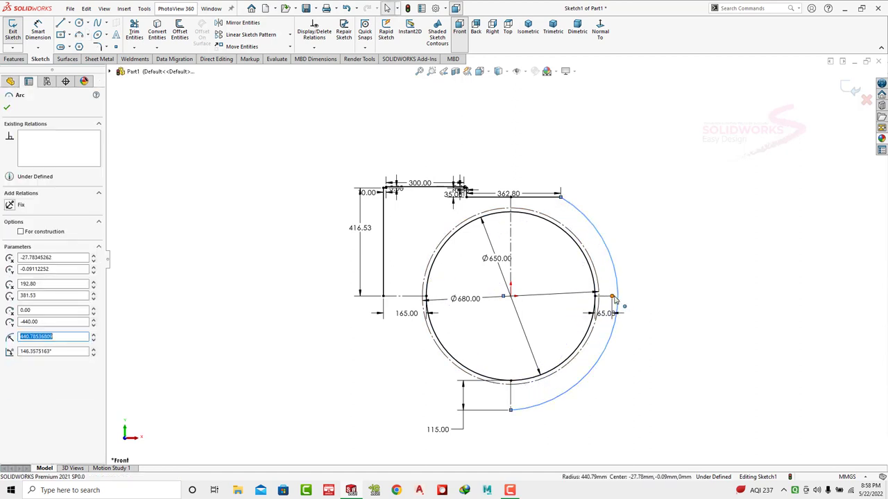
left_click(611, 296, "ctrl")
left_click(669, 257)
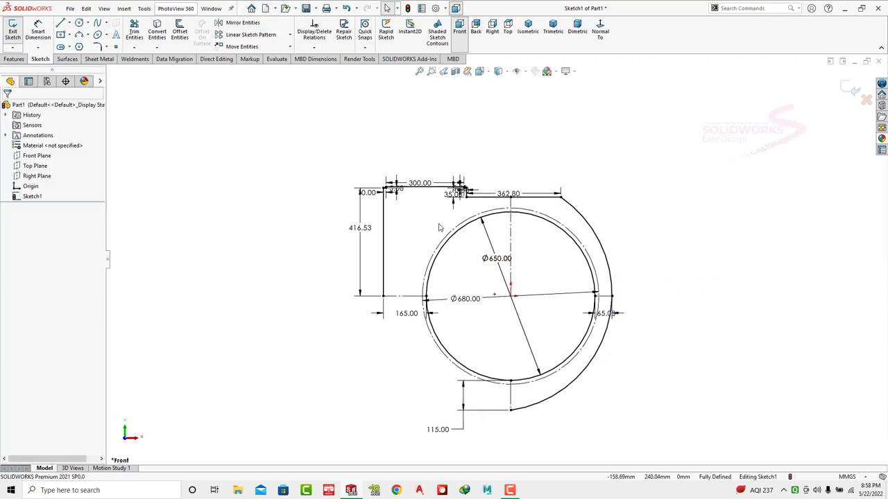
- Draw a lower-left 3-point arc from the left line's bottom to the outer arc's bottom
key("Return")
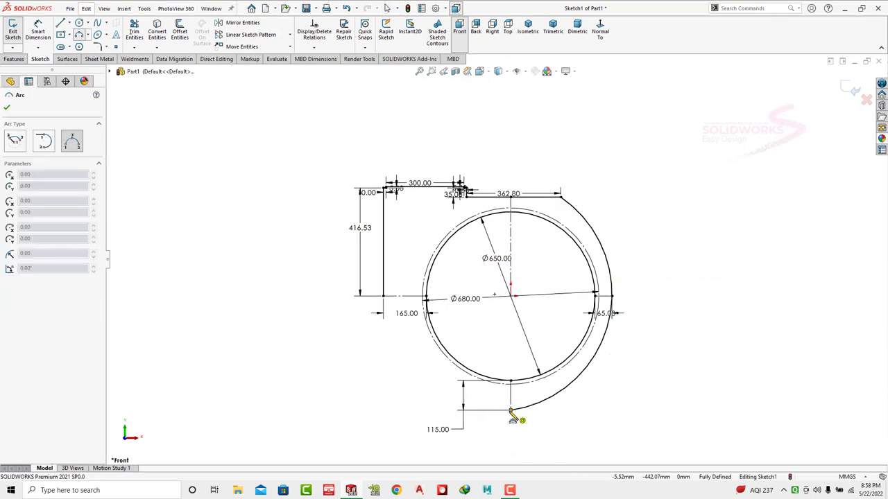
left_click(383, 297)
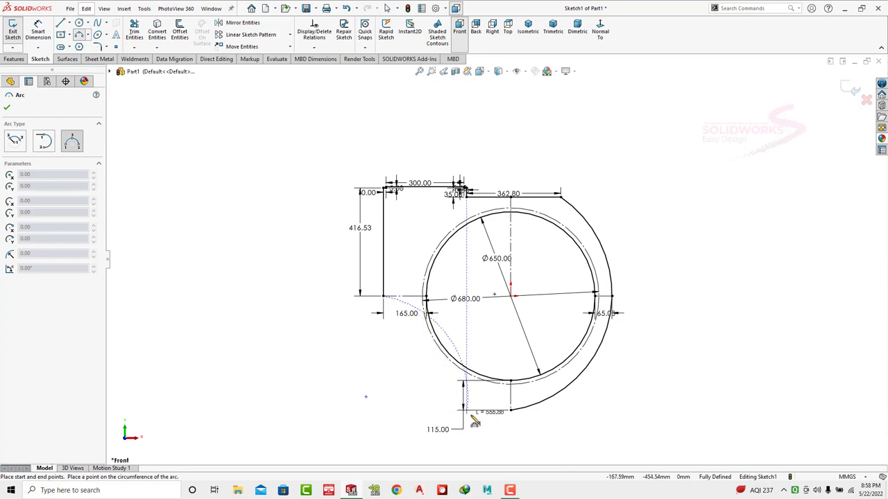
left_click(510, 410)
left_click(414, 370)
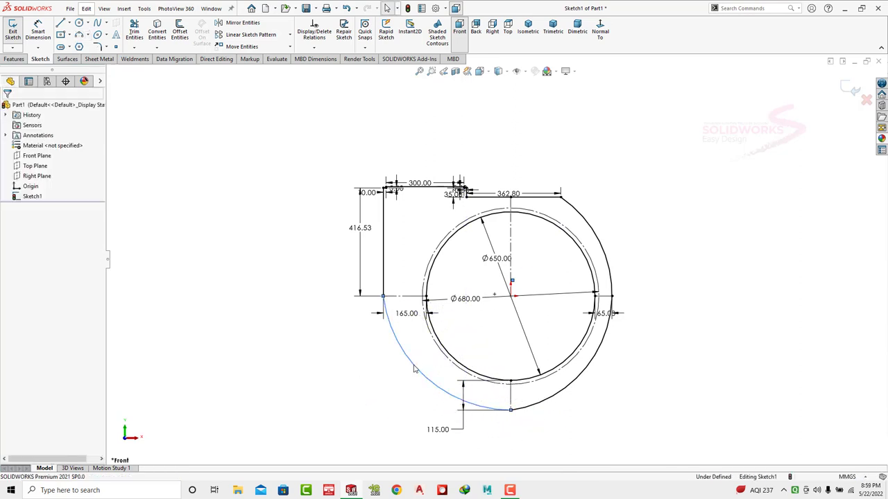
scroll(525, 400, "down", 4)
- Make the lower-left arc tangent to the outer right arc and the left vertical line
left_click(548, 336)
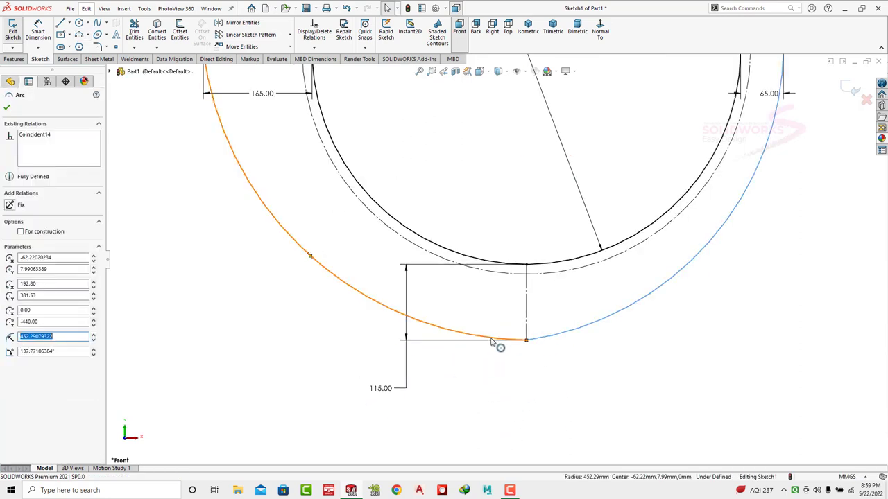
left_click(497, 339, "ctrl")
left_click(526, 297)
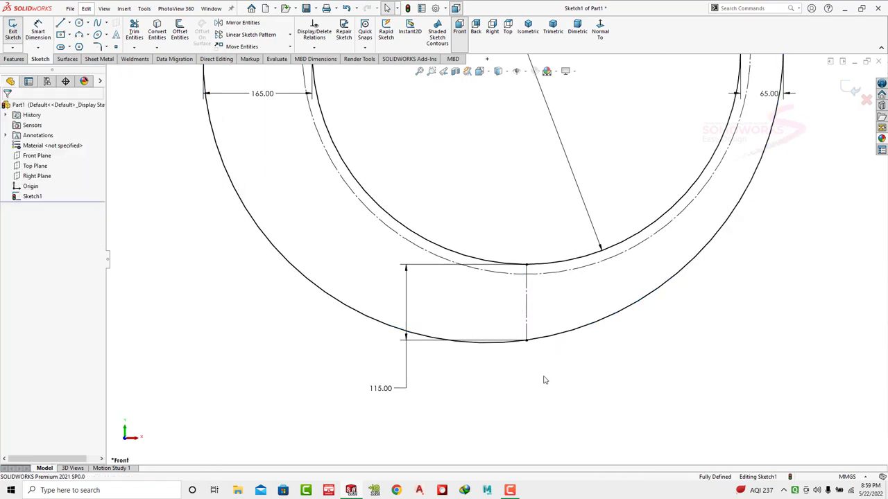
key("f")
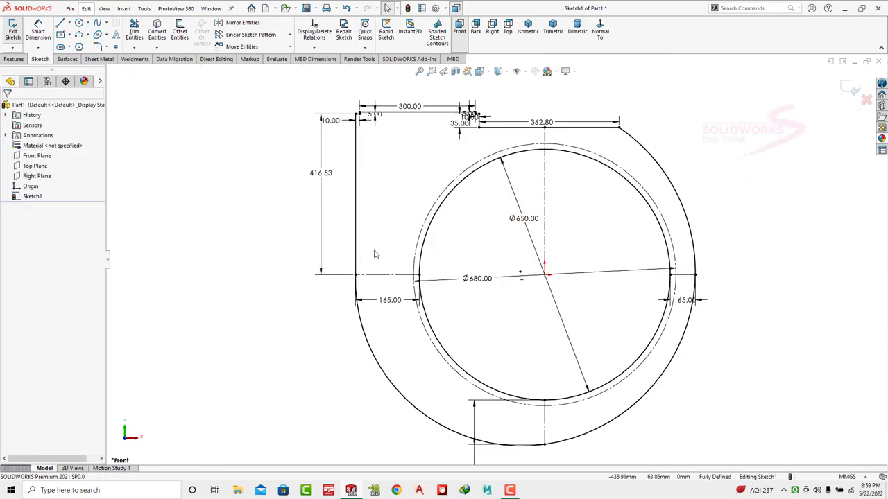
left_click(360, 297)
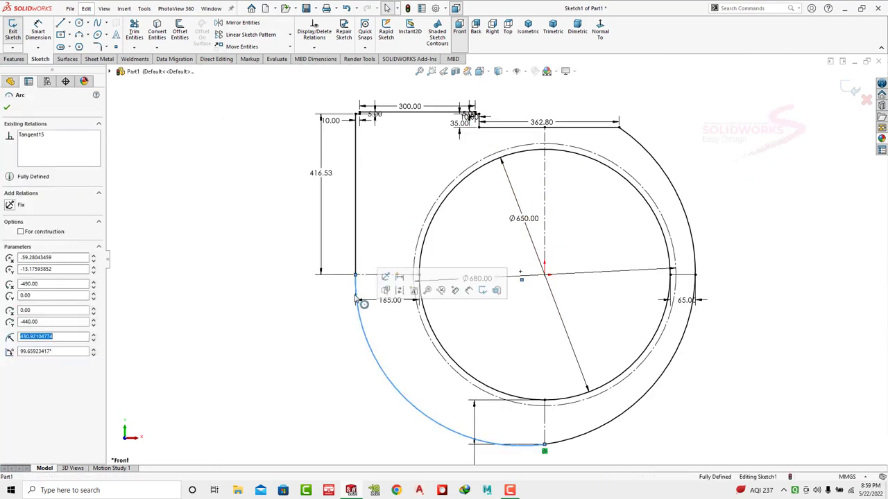
left_click(357, 257, "ctrl")
left_click(381, 215)
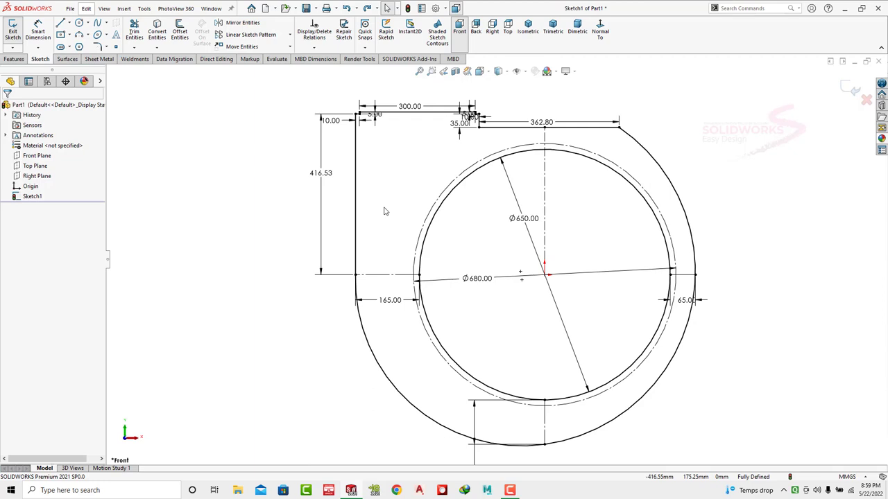
- Offset the whole outer scroll profile chain 10 mm inward using Reverse
left_click(178, 33)
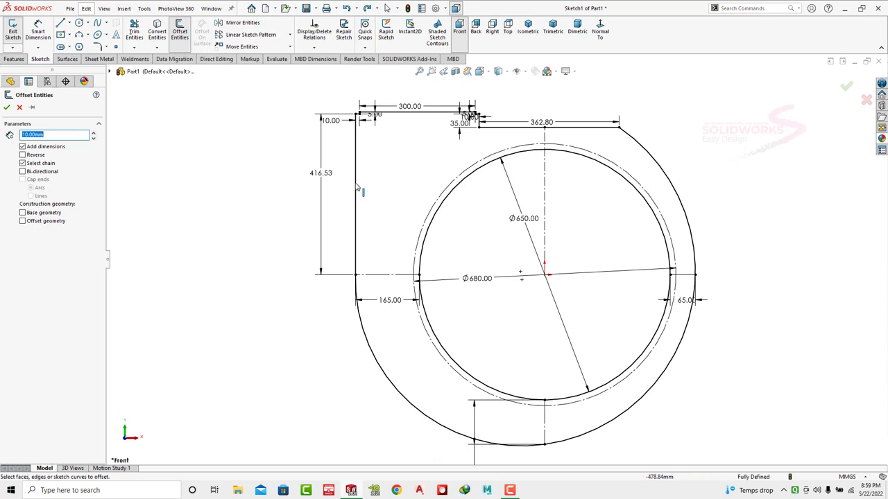
left_click(394, 380)
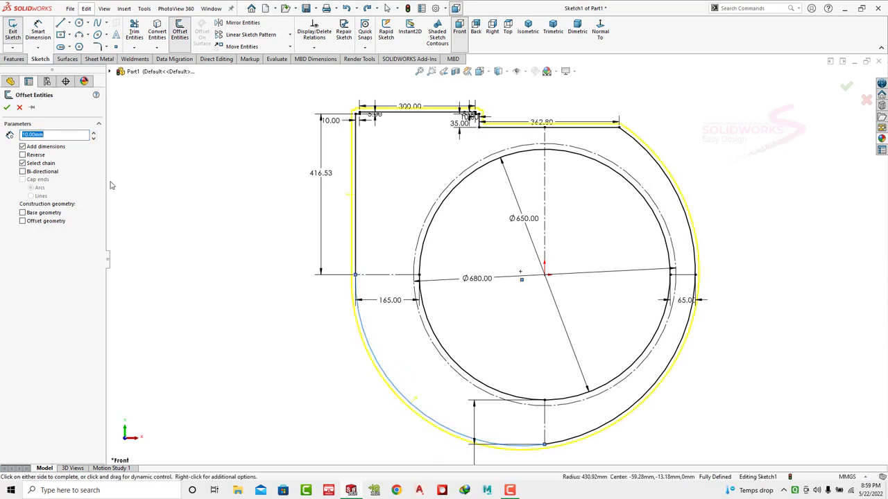
left_click(22, 155)
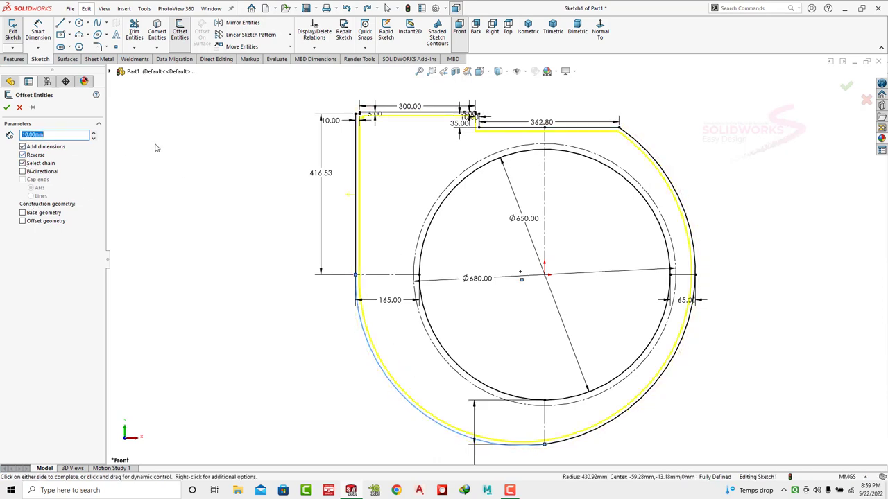
left_click(7, 107)
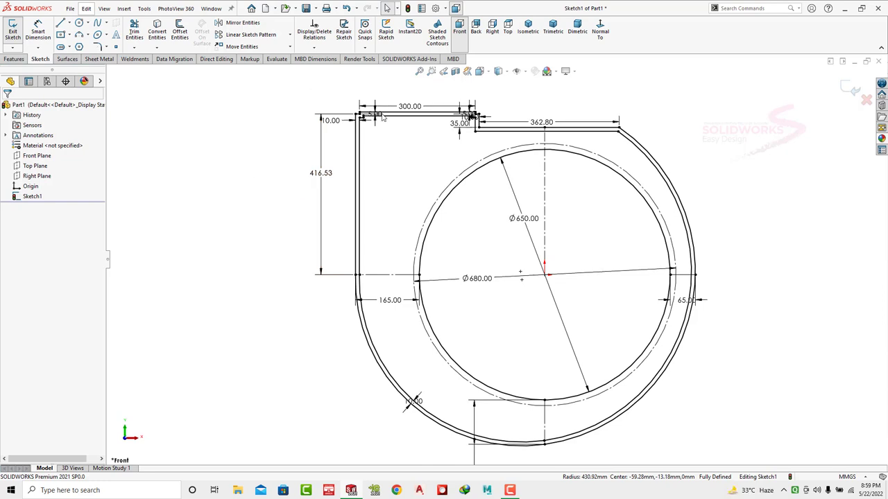
- Delete the inner top offset line and the short vertical stub at the top-left corner
scroll(382, 118, "down", 5)
left_click(459, 175)
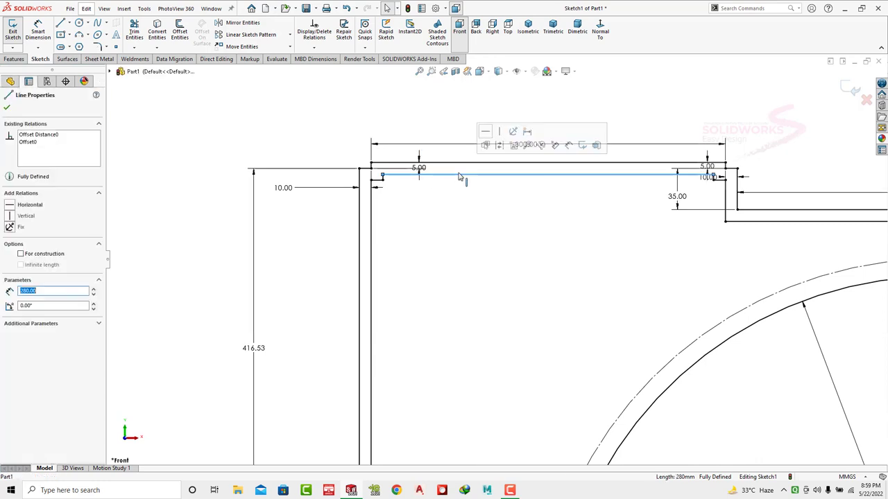
key("Delete")
scroll(393, 184, "down", 3)
left_click_drag(416, 221, 391, 186)
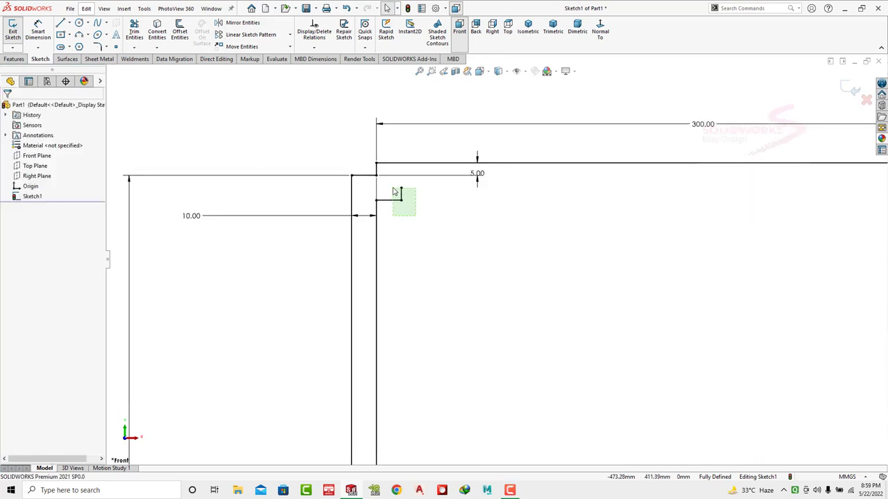
key("Delete")
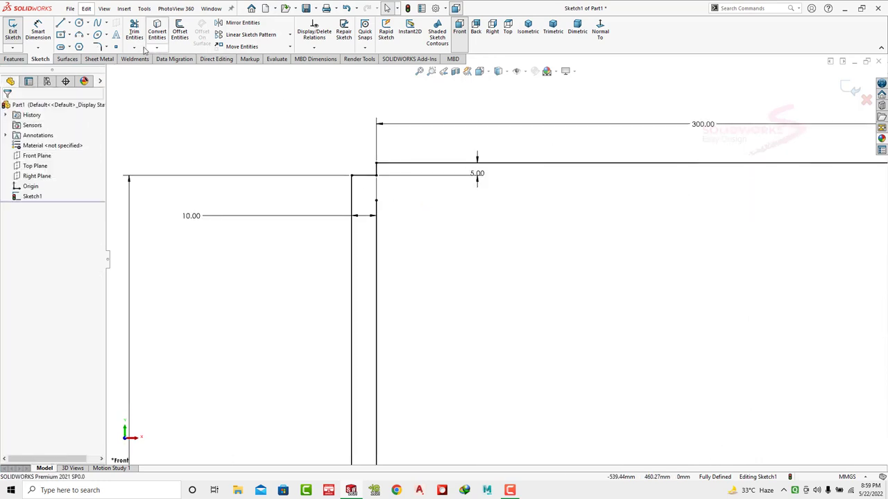
- Trim the segment near the top-left corner, then undo the trim that broke the sketch
left_click(141, 48)
left_click(153, 58)
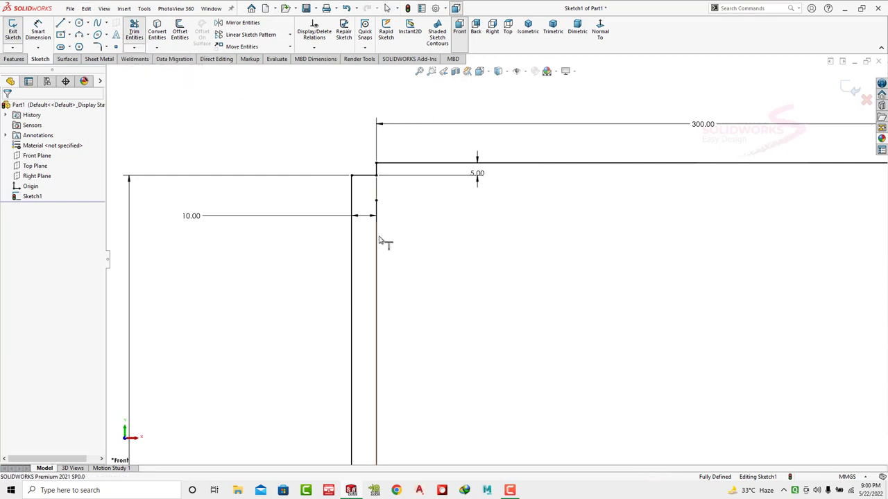
left_click(378, 242)
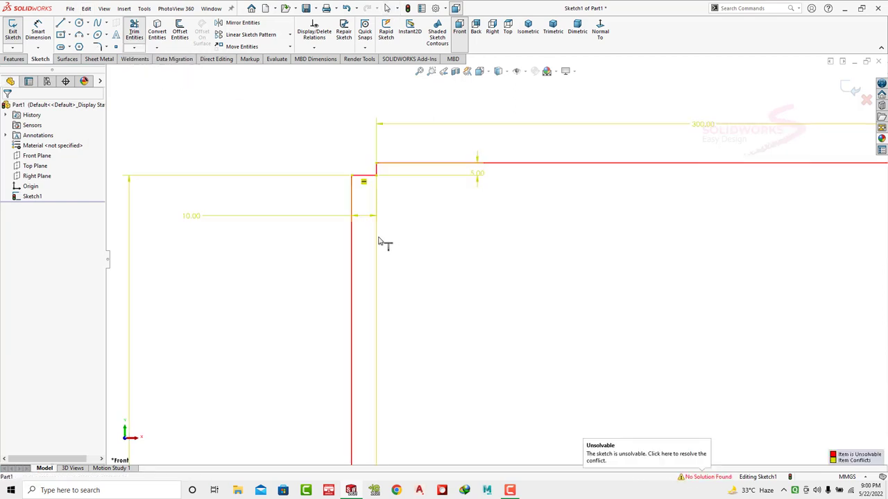
key("ctrl+z")
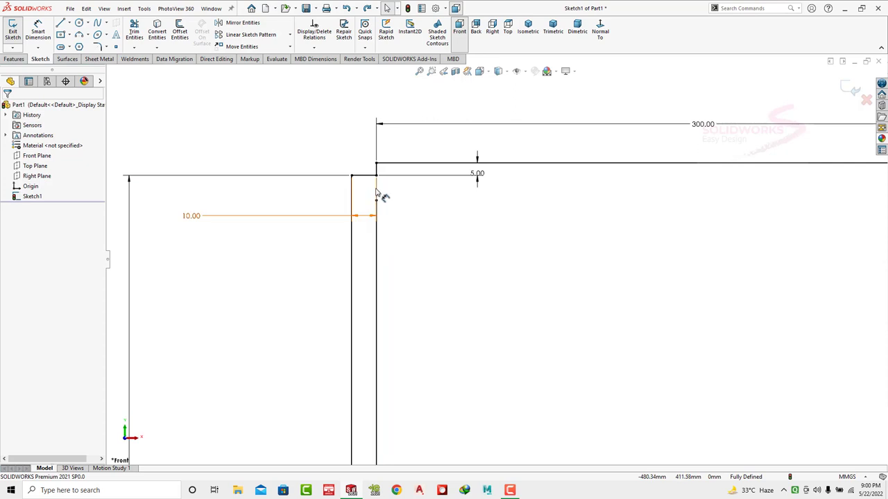
- Delete the small step lines near the top-left corner
left_click(298, 216)
left_click(275, 240)
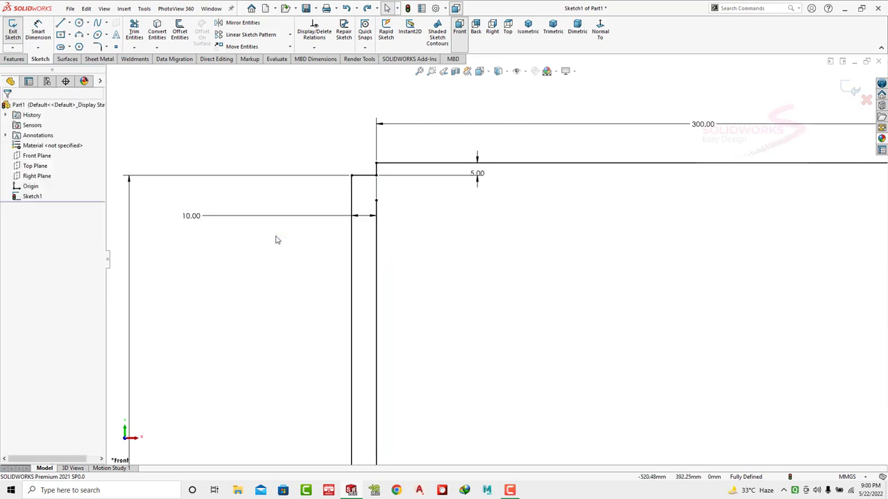
scroll(275, 240, "up", 5)
scroll(620, 260, "down", 7)
scroll(621, 259, "down", 2)
left_click_drag(441, 238, 394, 306)
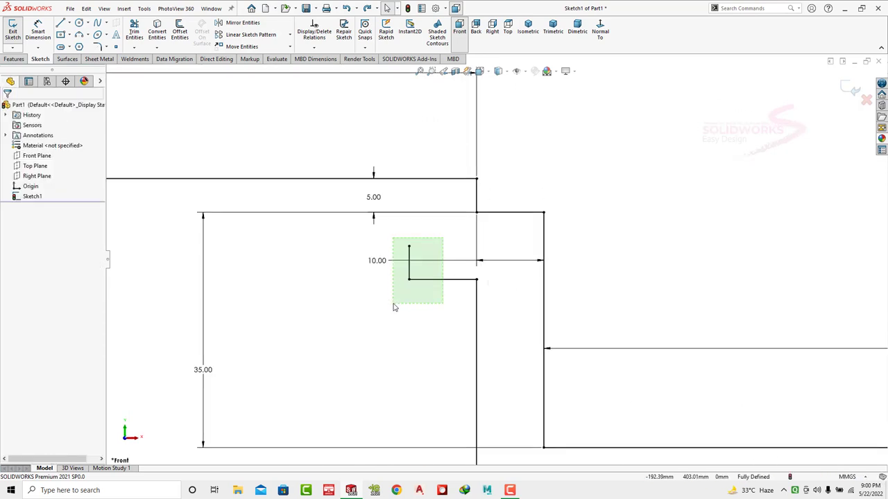
key("Delete")
- Trim the extra vertical segment and another corner segment, then undo the unsolvable trim
left_click(133, 46)
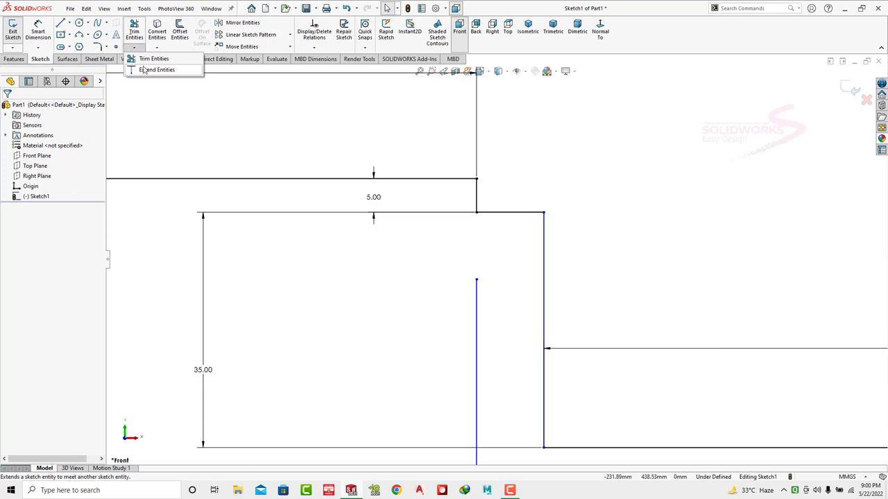
left_click(149, 60)
left_click(477, 292)
scroll(522, 212, "up", 3)
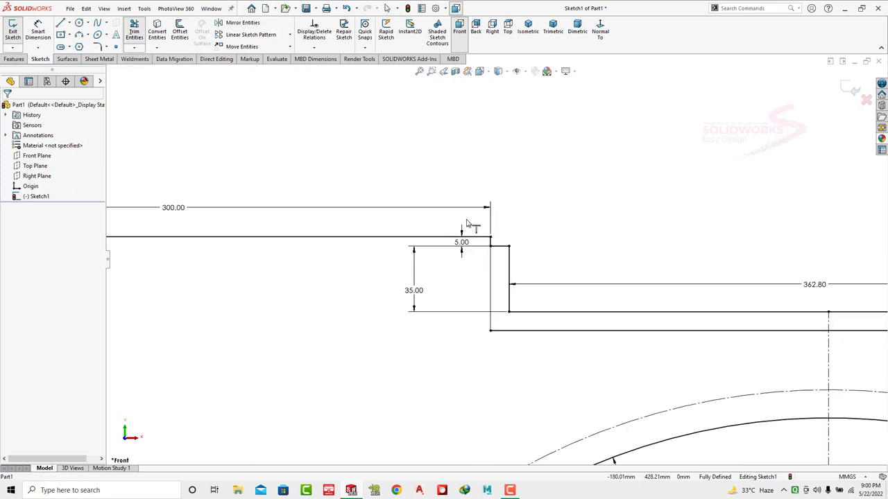
scroll(259, 281, "down", 2)
left_click(258, 281)
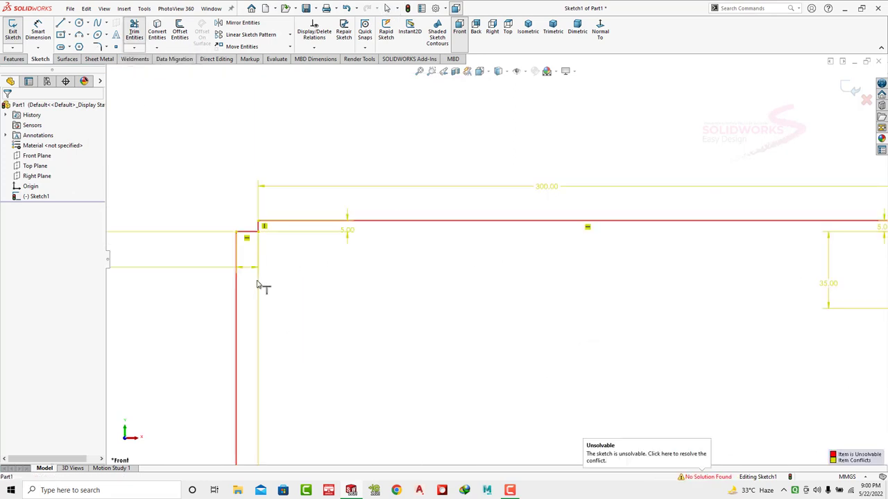
key("Escape")
key("ctrl+z")
- Convert the lower horizontal offset line to construction geometry
scroll(416, 229, "up", 3)
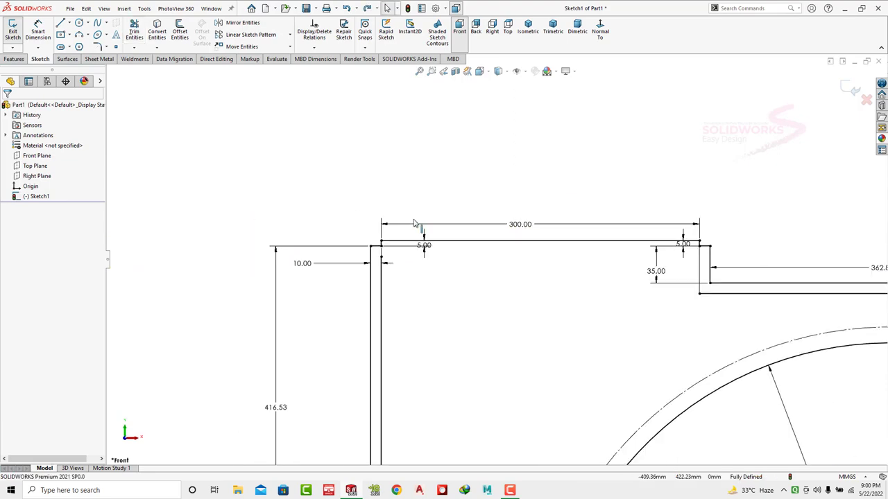
scroll(453, 222, "up", 2)
scroll(513, 236, "down", 3)
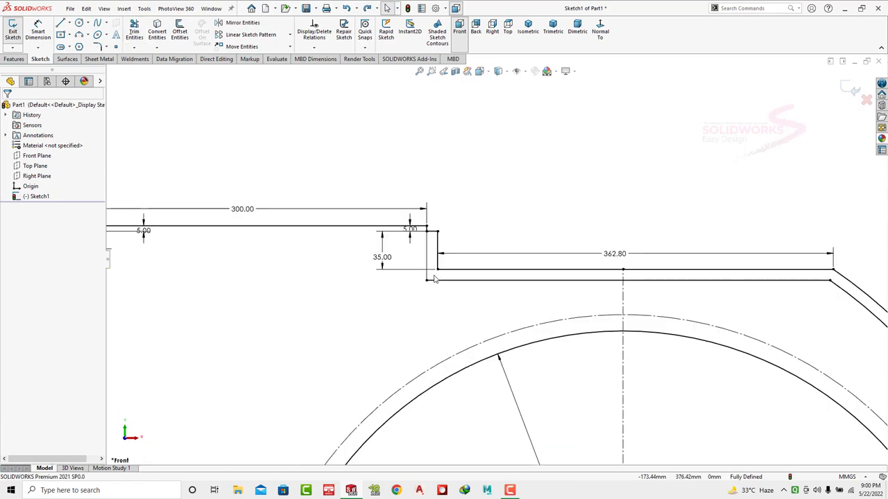
left_click(434, 279)
left_click(452, 269)
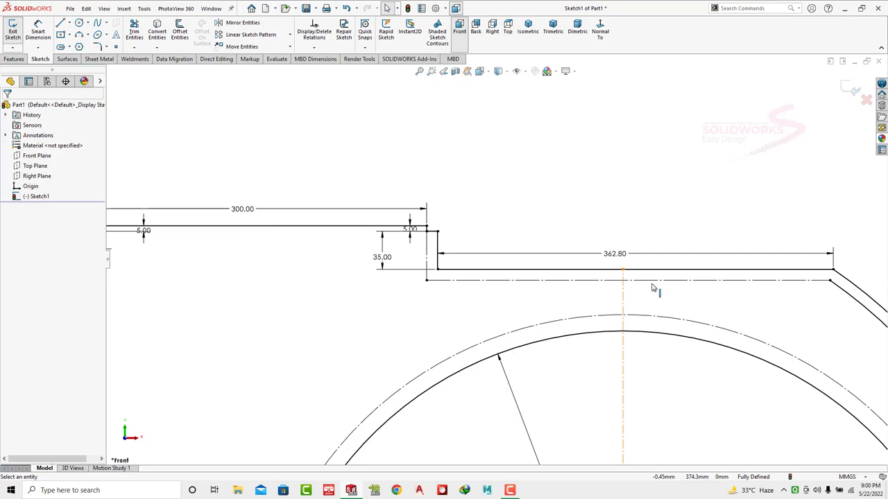
- Check the outer arc, the inner offset arc and the left vertical outline line
left_click(835, 293)
key("Escape")
scroll(592, 230, "up", 5)
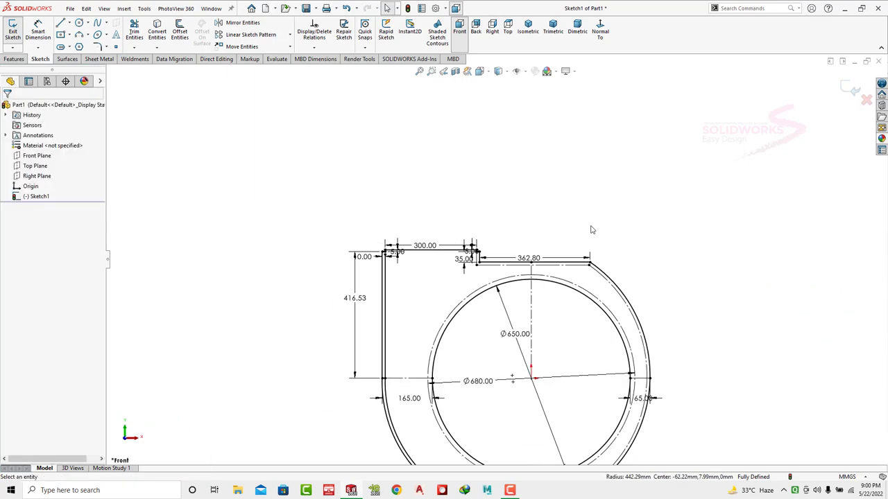
scroll(591, 230, "up", 1)
scroll(563, 403, "down", 2)
scroll(515, 352, "down", 3)
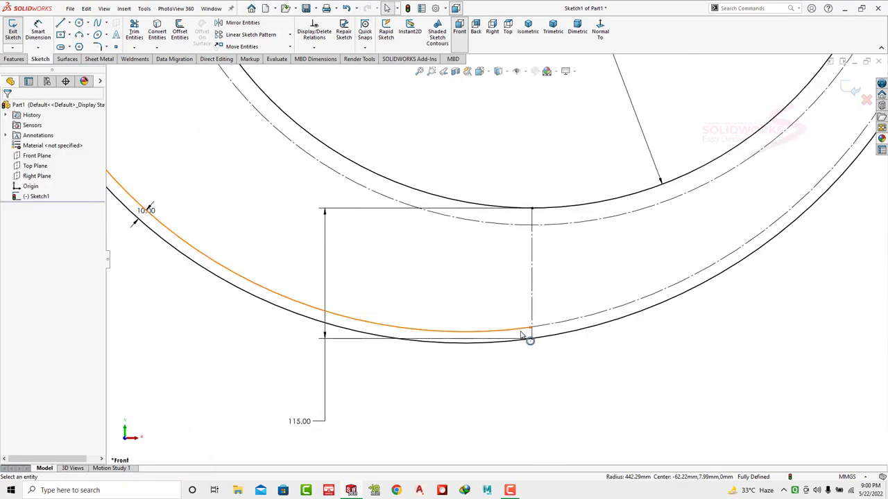
left_click(522, 335)
key("Escape")
scroll(557, 357, "up", 2)
scroll(557, 357, "up", 2)
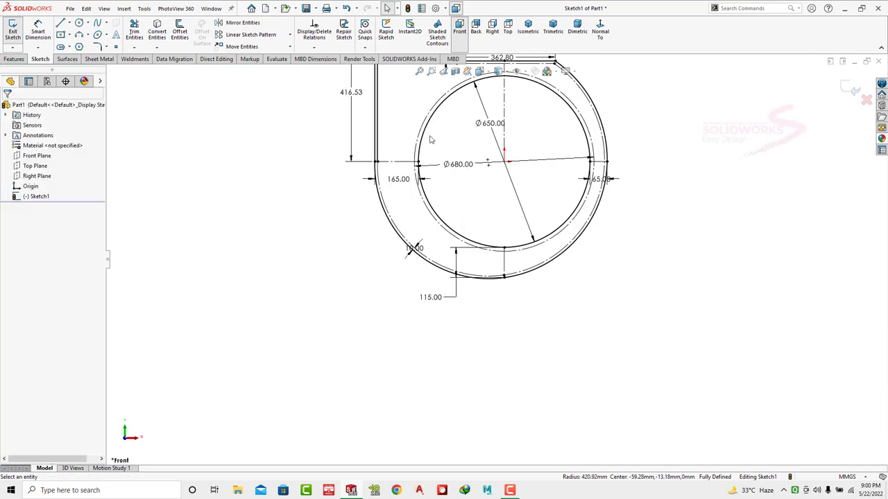
scroll(430, 140, "down", 3)
left_click(394, 160)
key("Escape")
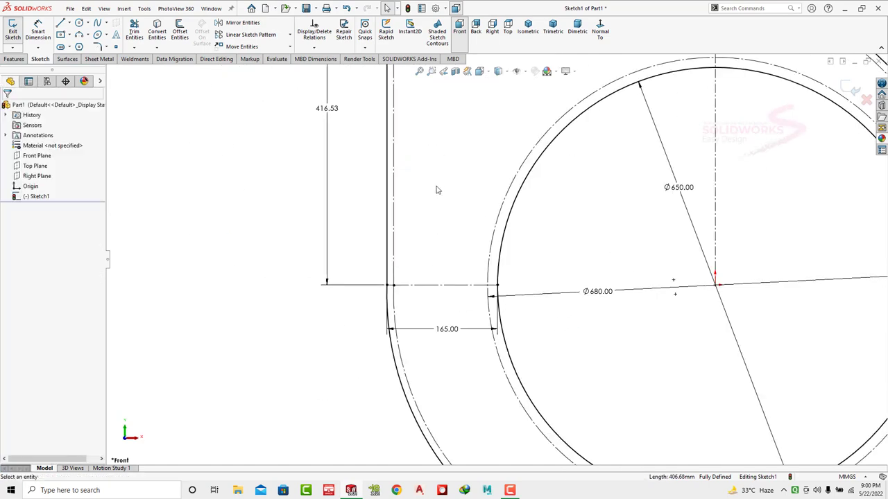
- Move the 10.00 offset dimension above the top-left corner
scroll(436, 189, "up", 2)
scroll(457, 132, "down", 3)
scroll(461, 142, "down", 2)
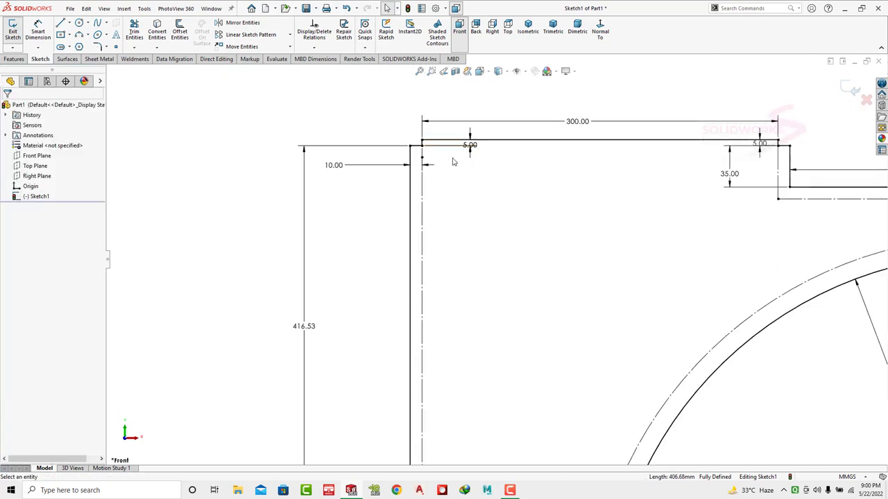
scroll(425, 158, "down", 2)
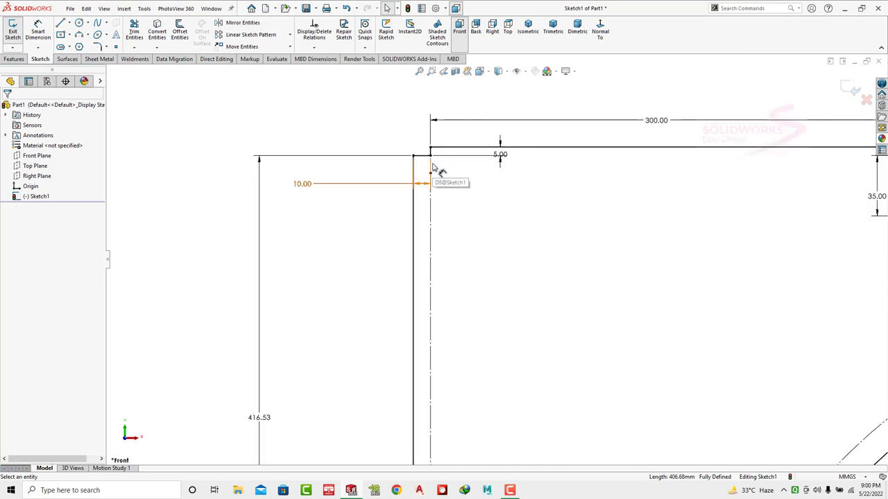
left_click(433, 167)
left_click_drag(303, 188, 307, 113)
left_click(381, 159)
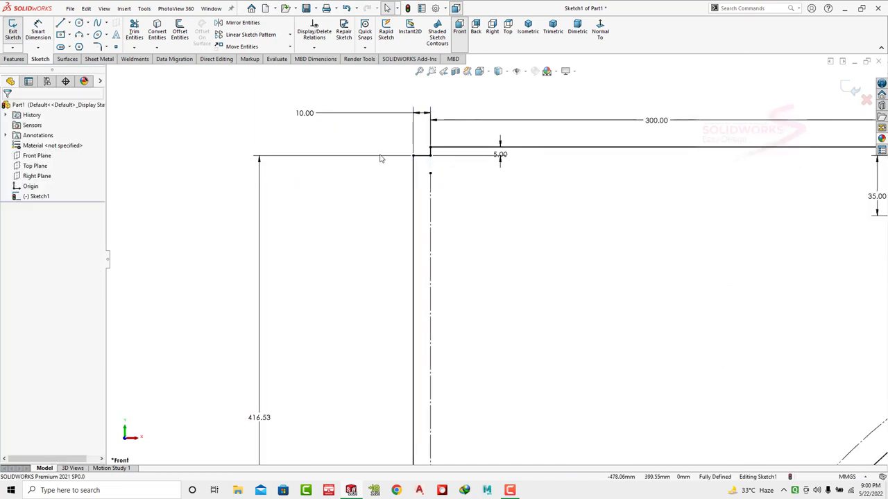
- Trim the short vertical corner line, undo it, and fit the sketch to view
left_click(134, 48)
left_click(150, 61)
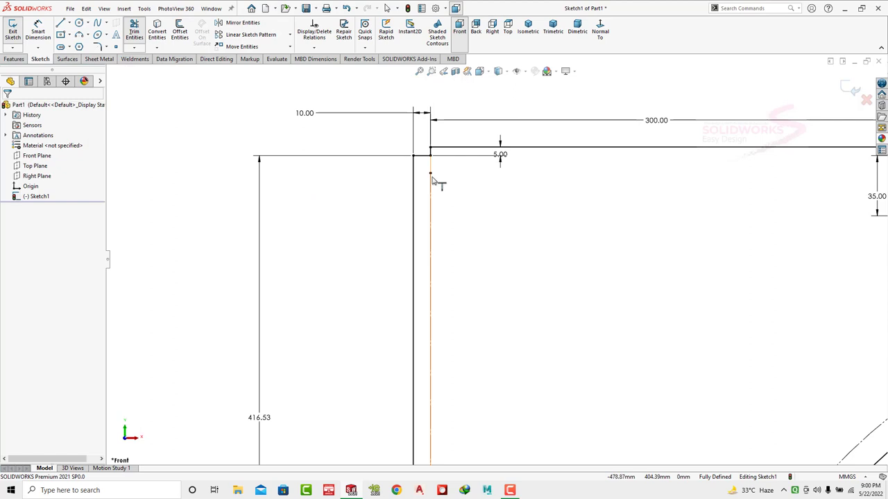
left_click(430, 174)
key("Escape")
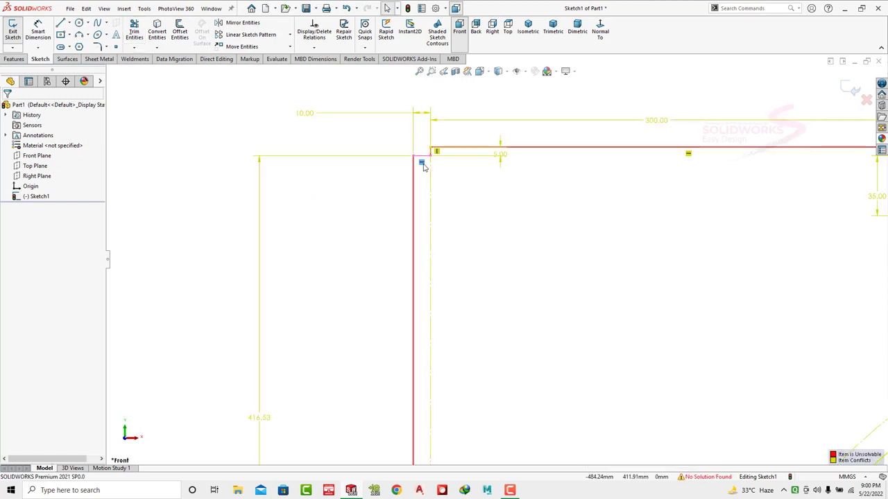
key("ctrl+z")
key("f")
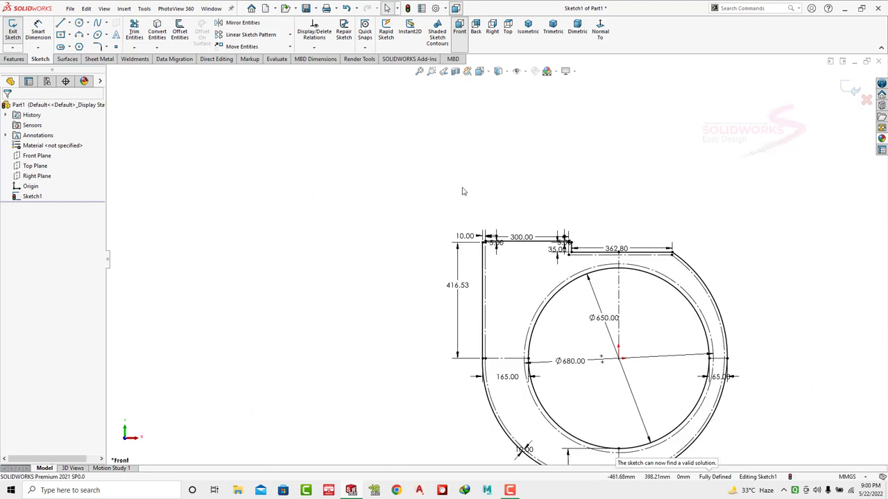
- Draw a circle at the top of the Ø680 bolt circle and dimension it to Ø10
left_click(78, 23)
scroll(589, 214, "up", 3)
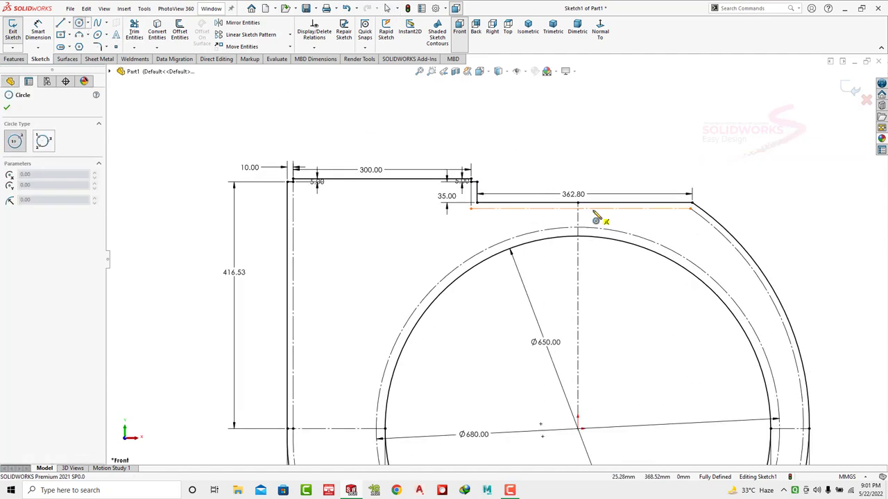
left_click(577, 227)
left_click(584, 231)
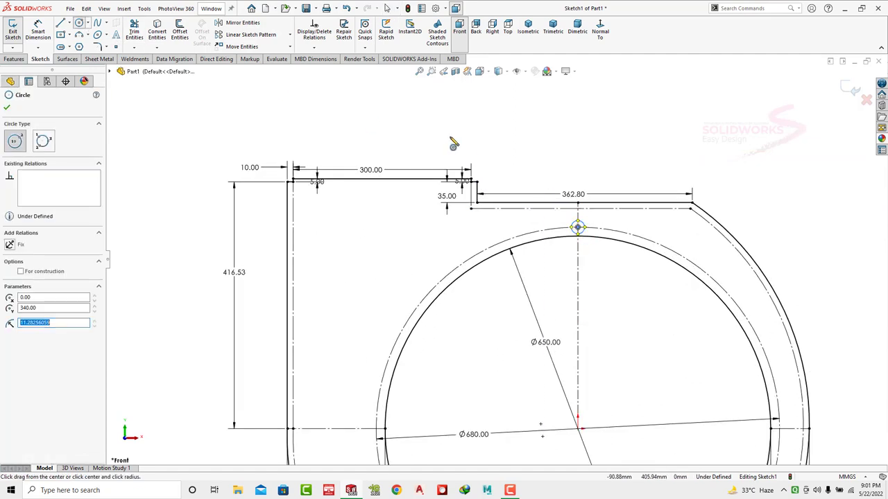
left_click(40, 32)
left_click(584, 222)
left_click(665, 192)
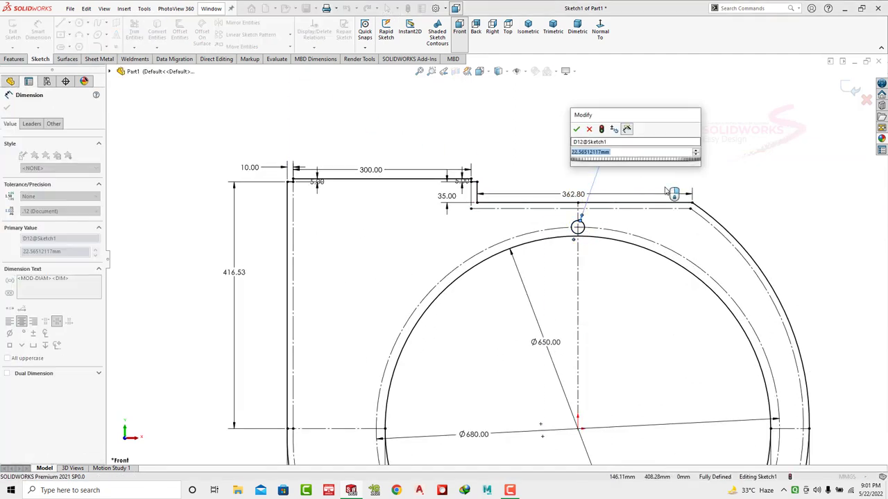
type("10")
key("Return")
key("Escape")
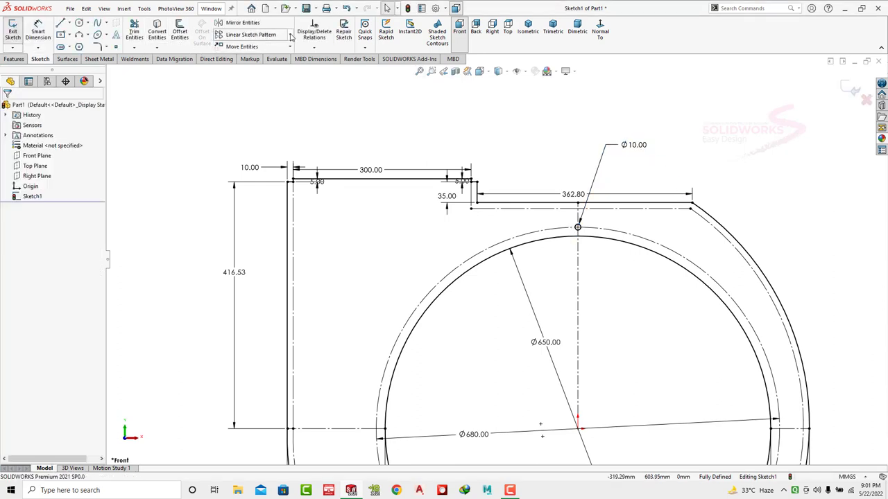
- Circular-pattern the Ø10 hole into 19 equally spaced instances about the origin
left_click(291, 36)
left_click(281, 59)
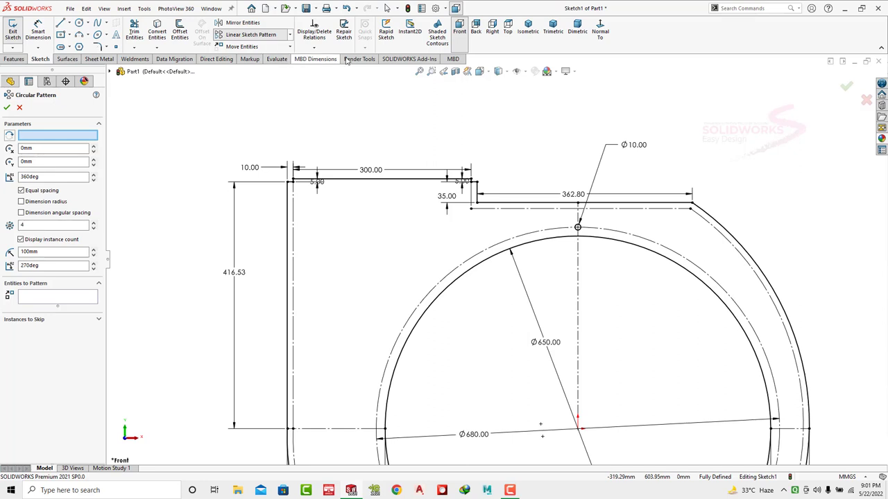
left_click(582, 232)
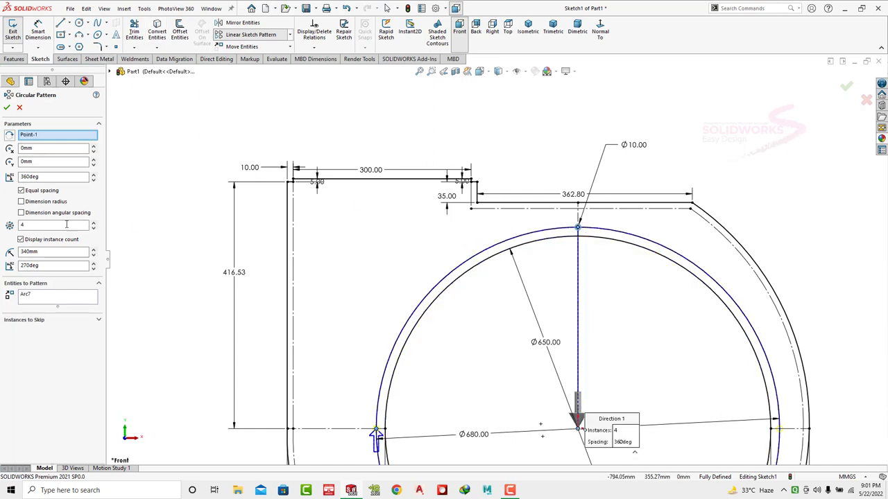
scroll(98, 225, "up", 3)
scroll(97, 225, "up", 3)
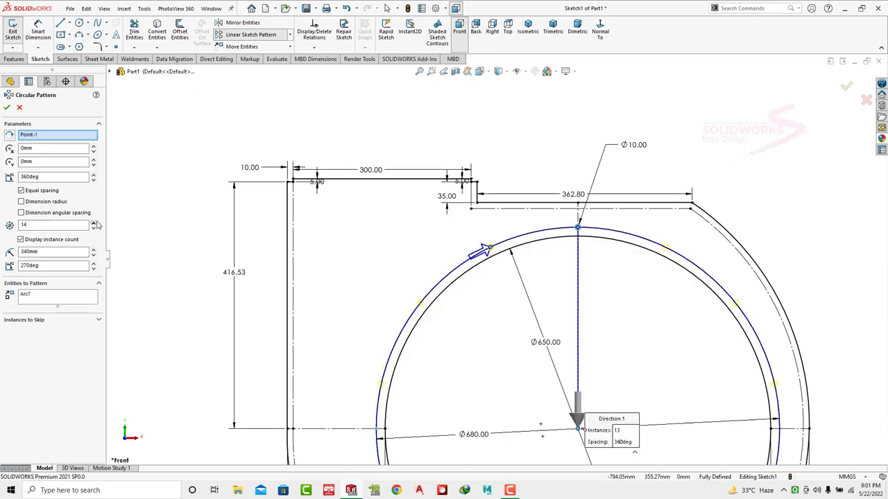
scroll(97, 224, "up", 3)
scroll(97, 224, "up", 3)
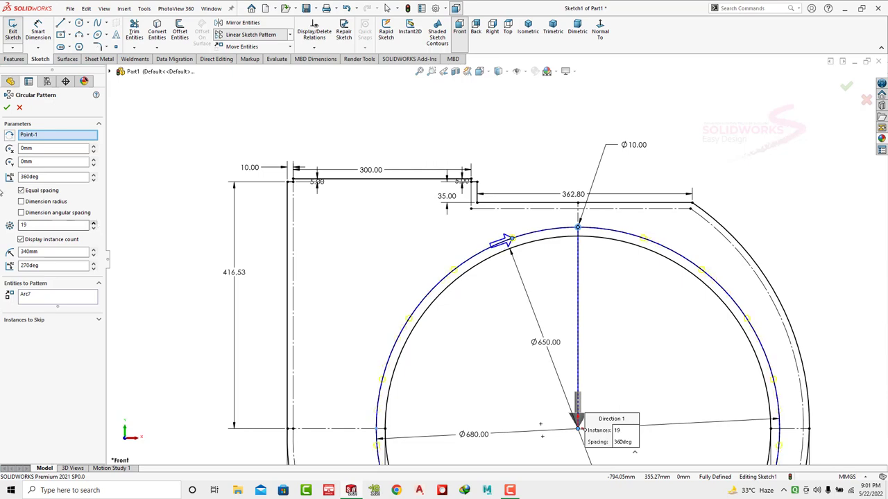
left_click(7, 108)
scroll(416, 166, "up", 3)
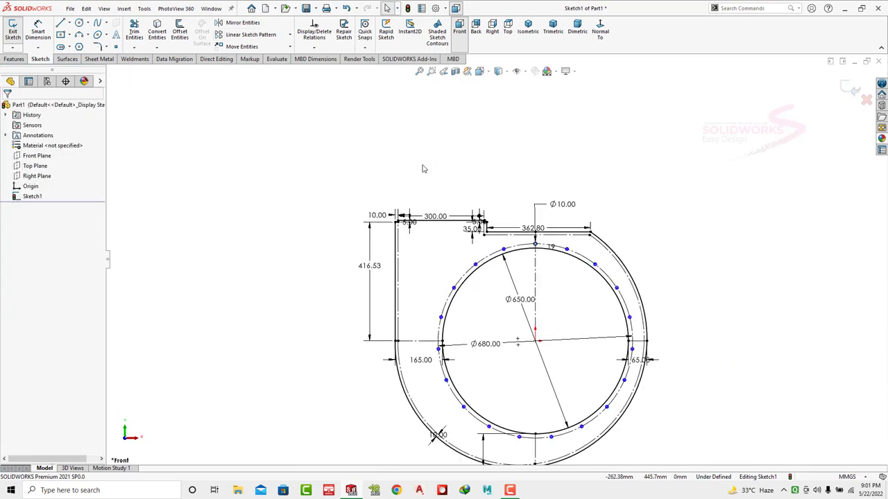
scroll(417, 180, "down", 2)
left_click(108, 60)
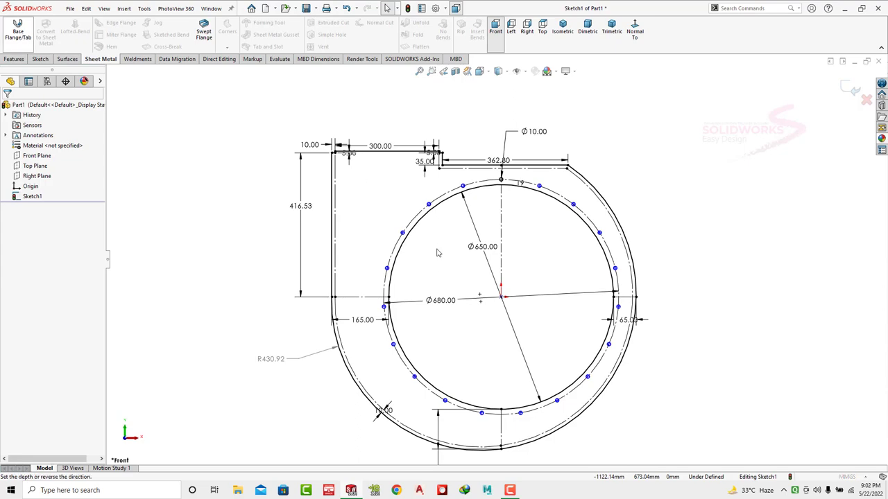
- Create a 3.00 mm Base Flange from Sketch1, leaving the thickness direction unreversed
scroll(437, 253, "down", 2)
scroll(437, 253, "down", 3)
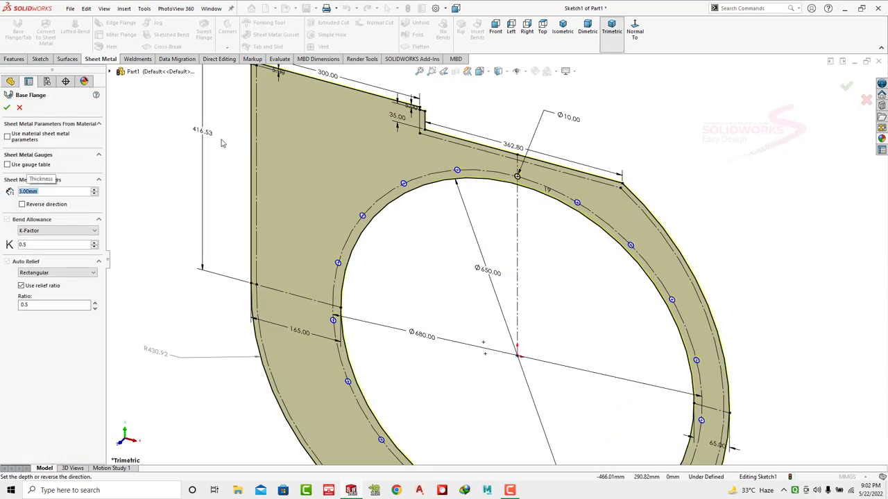
left_click(21, 204)
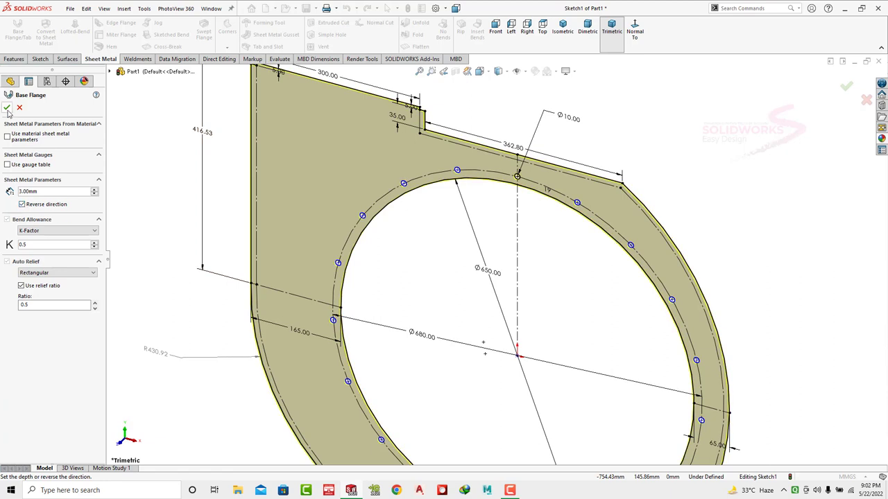
left_click(23, 206)
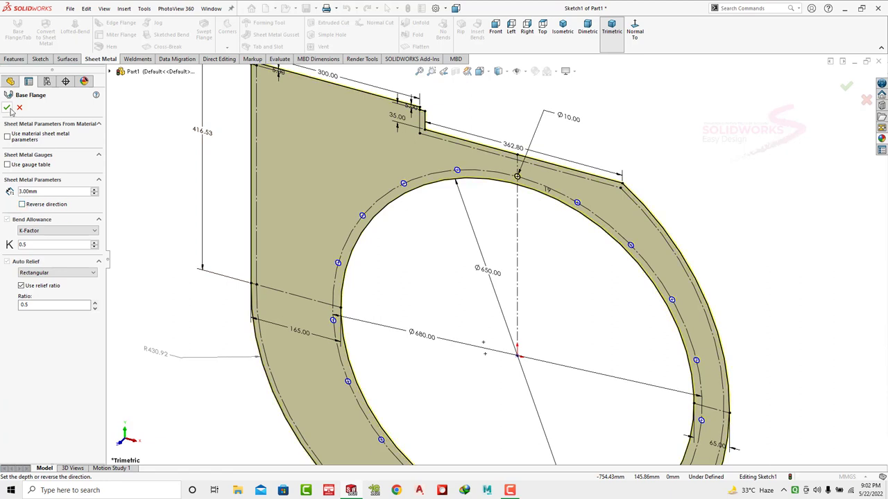
left_click(10, 109)
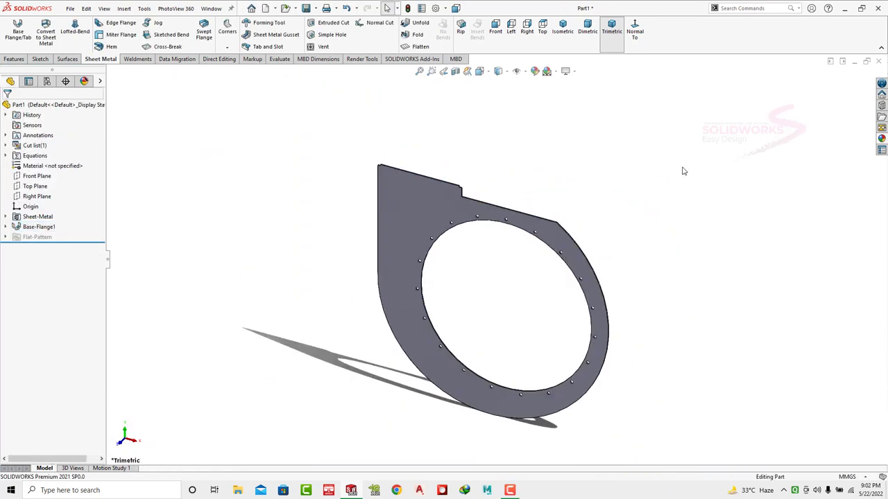
left_click(880, 140)
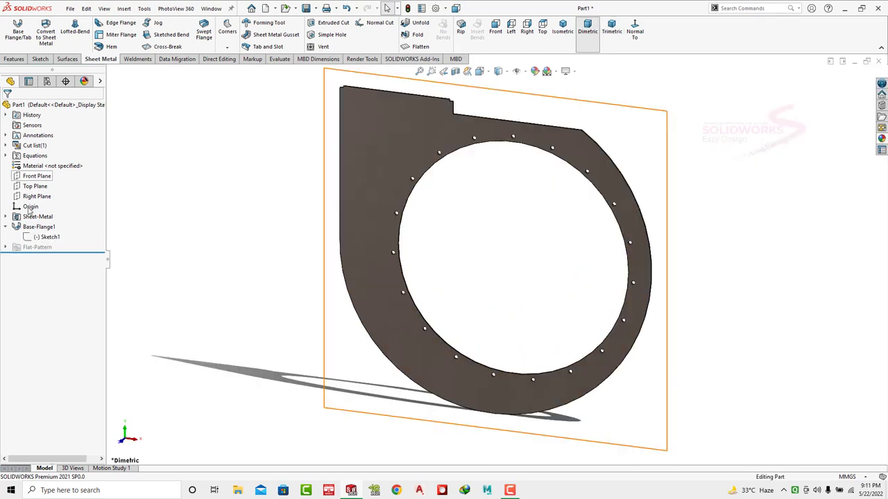
- Create Plane3 and Plane4 offset 110 mm and 220 mm from the plate face
left_click(25, 58)
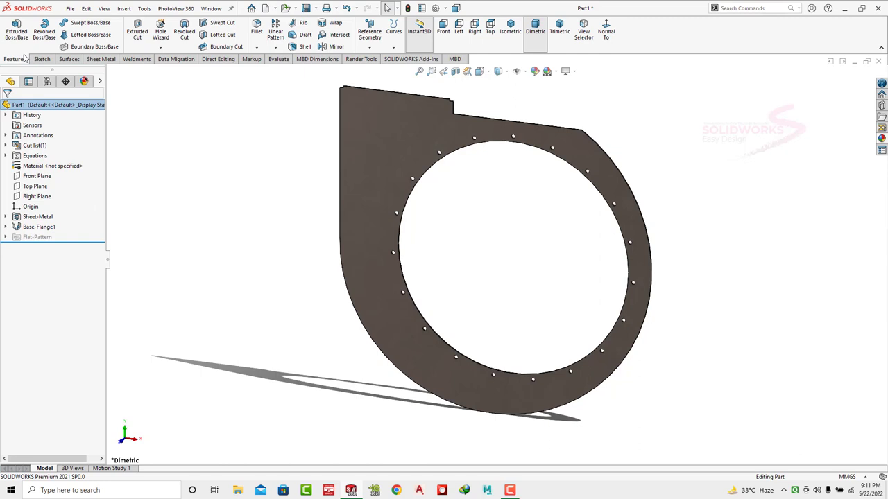
left_click(371, 33)
left_click(380, 61)
mouse_move(481, 210)
middle_mouse_down()
mouse_move(393, 250)
mouse_move(490, 147)
middle_mouse_up()
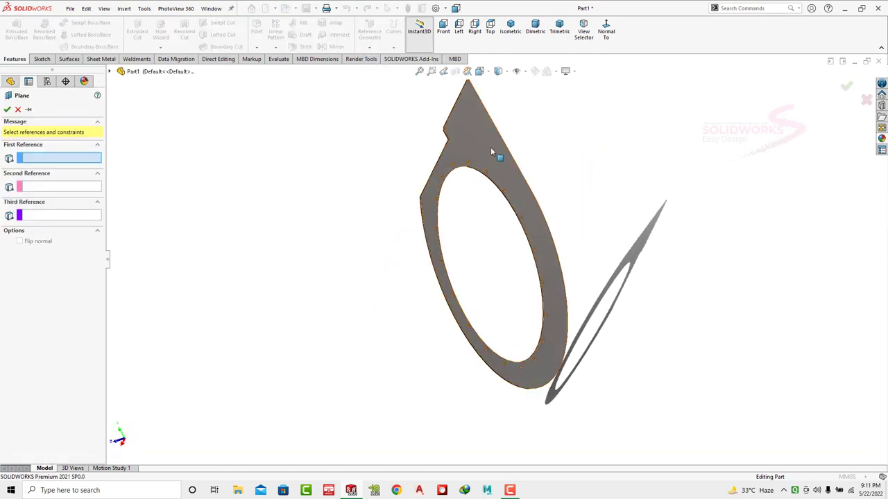
left_click(491, 148)
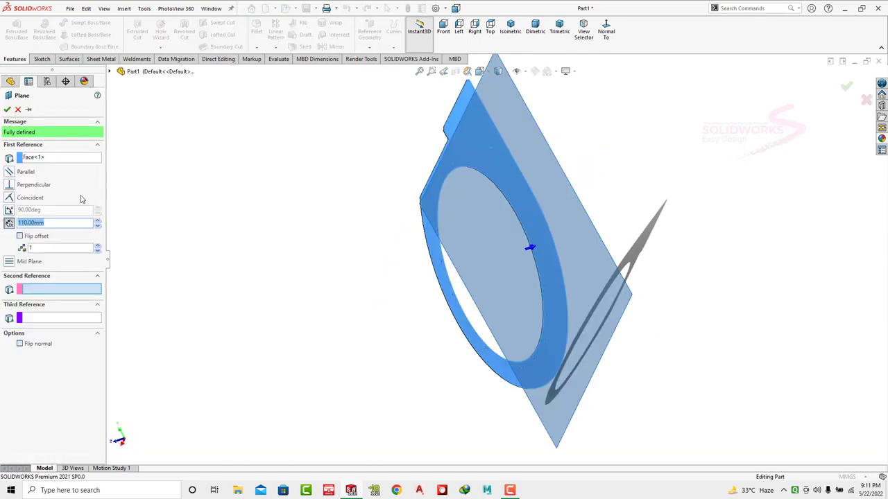
left_click(45, 247)
type("2")
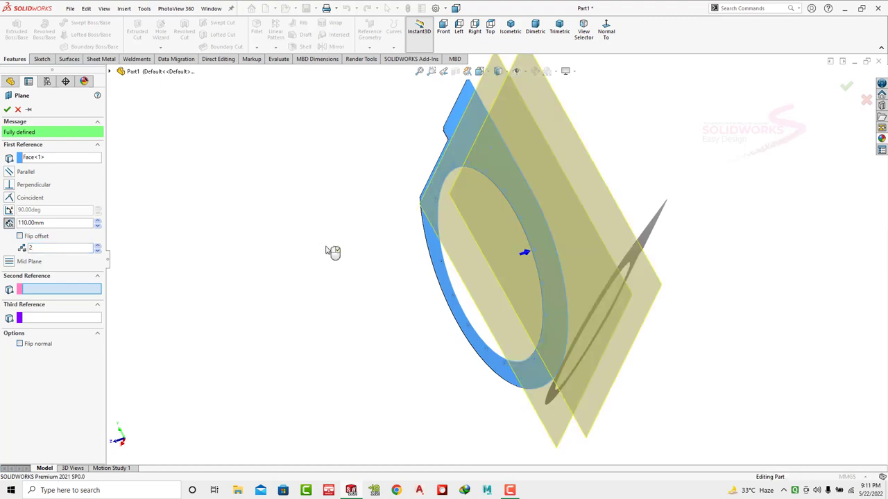
middle_click_drag(332, 249, 17, 139)
left_click(6, 110)
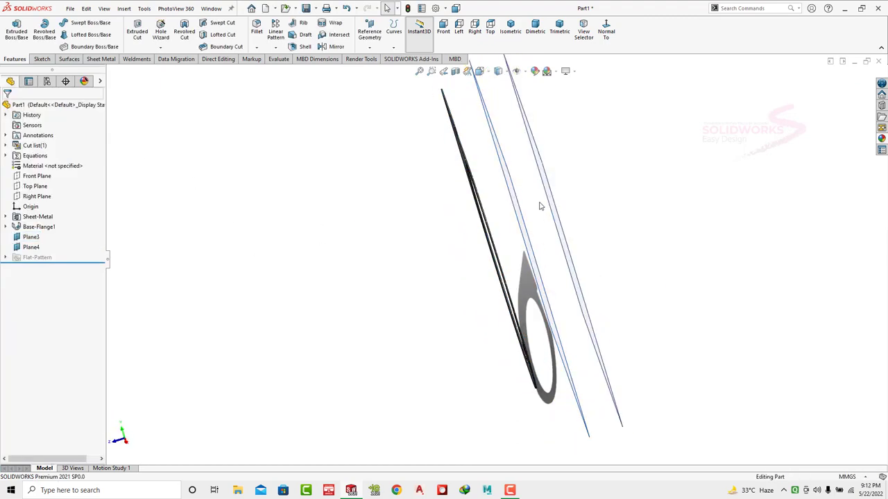
- Reverse Base-Flange1's thickness direction and confirm the front plate
scroll(539, 204, "down", 3)
scroll(440, 188, "down", 3)
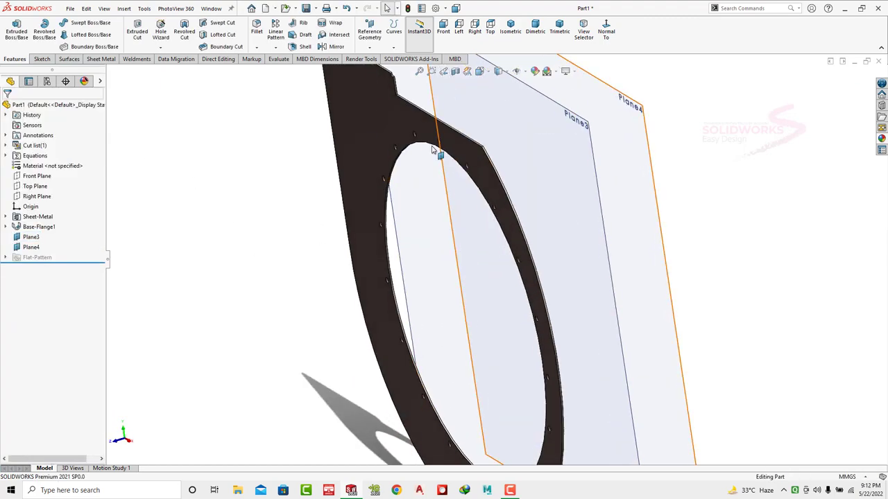
left_click(39, 227)
left_click(74, 199)
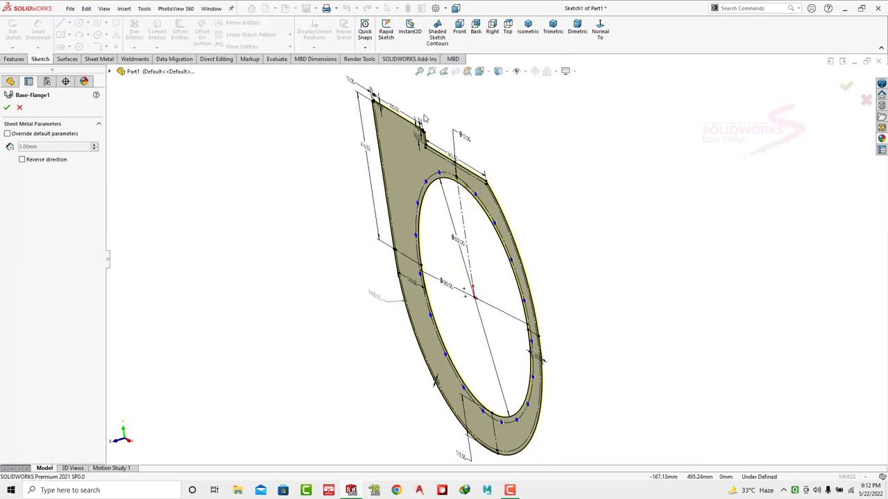
left_click(22, 161)
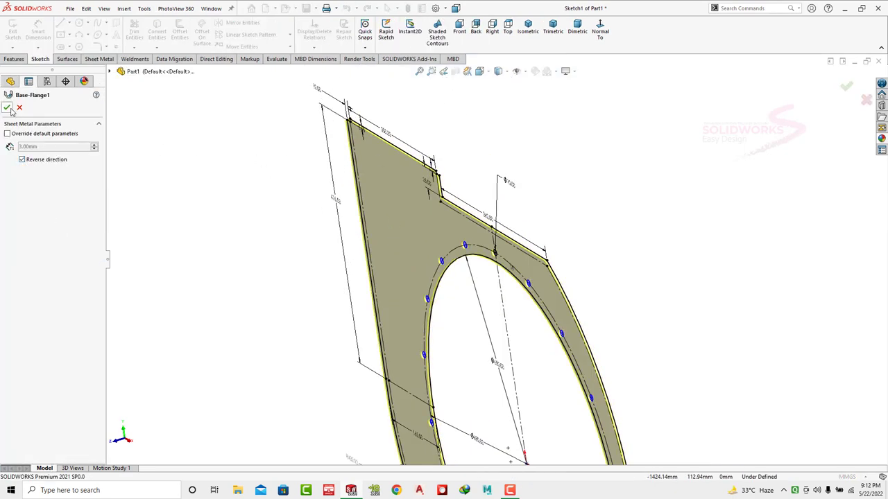
left_click(8, 108)
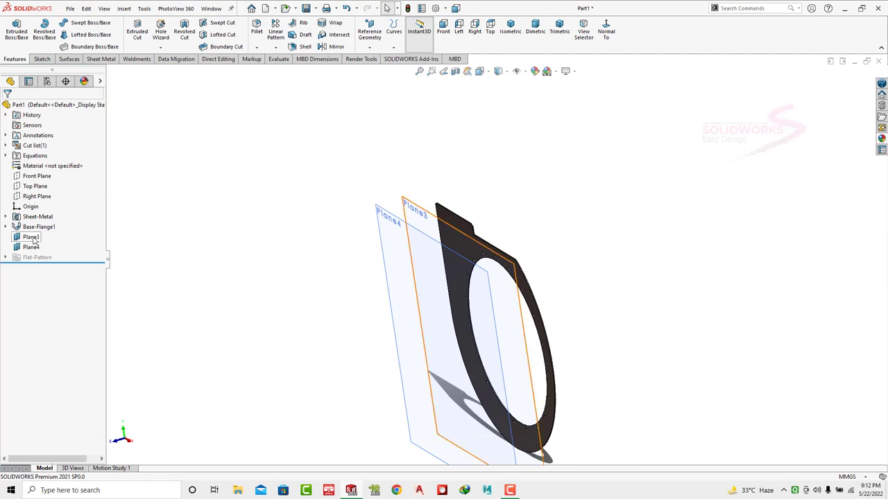
- Flip the offsets of Plane3 and Plane4 to the other side of the plate
left_click(33, 240)
left_click(27, 208)
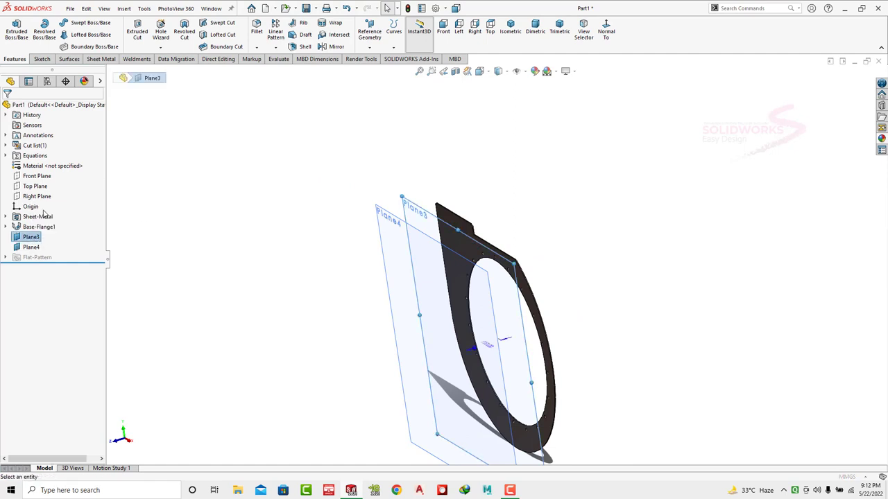
left_click(20, 237)
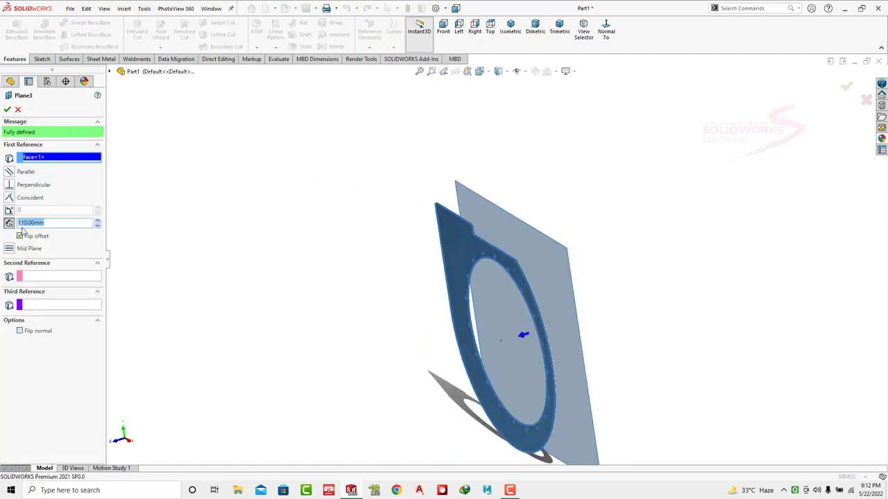
left_click(7, 109)
left_click(31, 247)
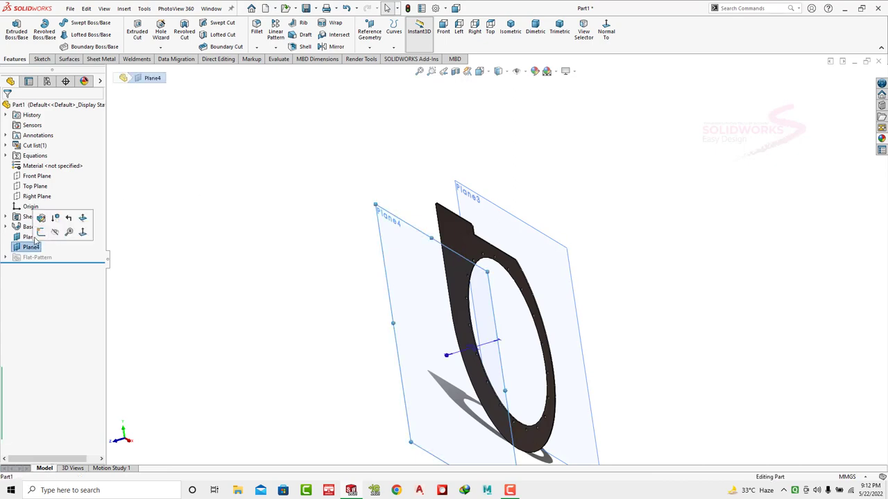
left_click(17, 231)
left_click(33, 241)
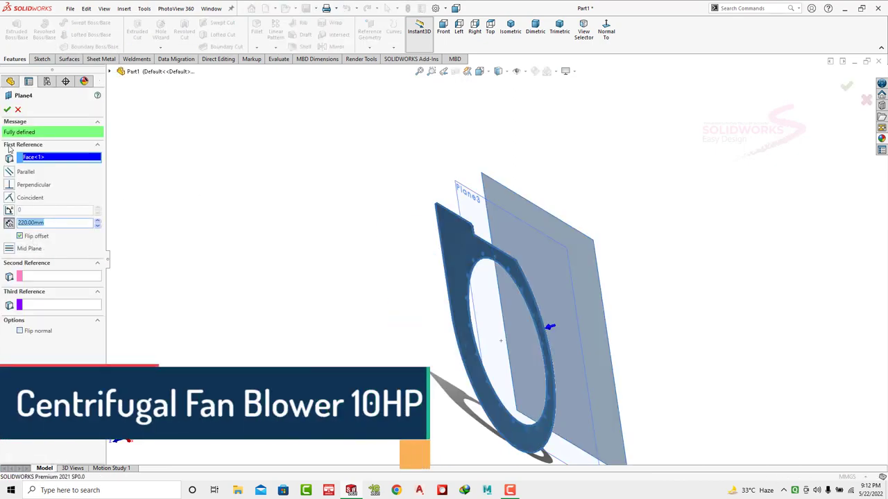
left_click(7, 110)
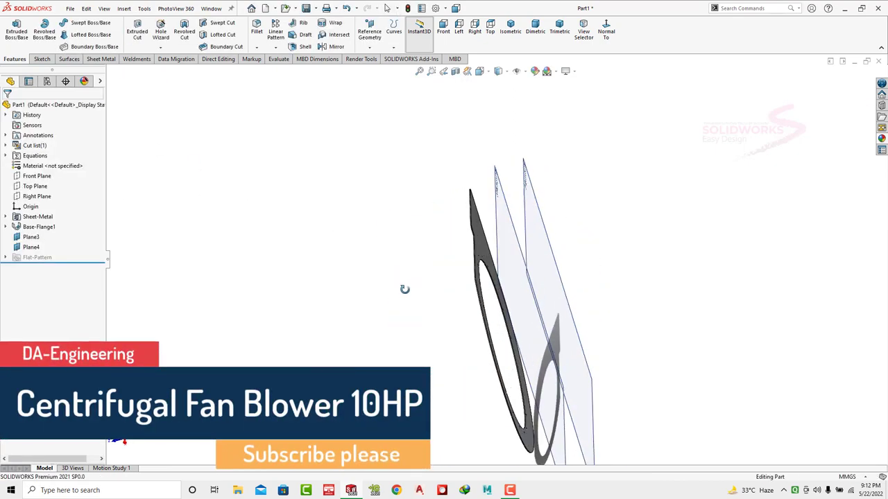
- Start a sketch on Plane4, viewed normal, and convert the left arc, top, right and lower-right edges
left_click(560, 220)
left_click(597, 187)
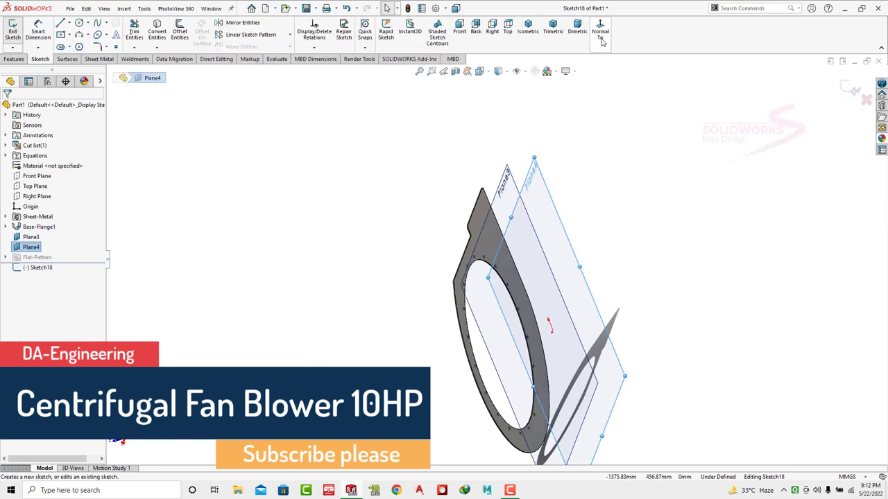
left_click(600, 40)
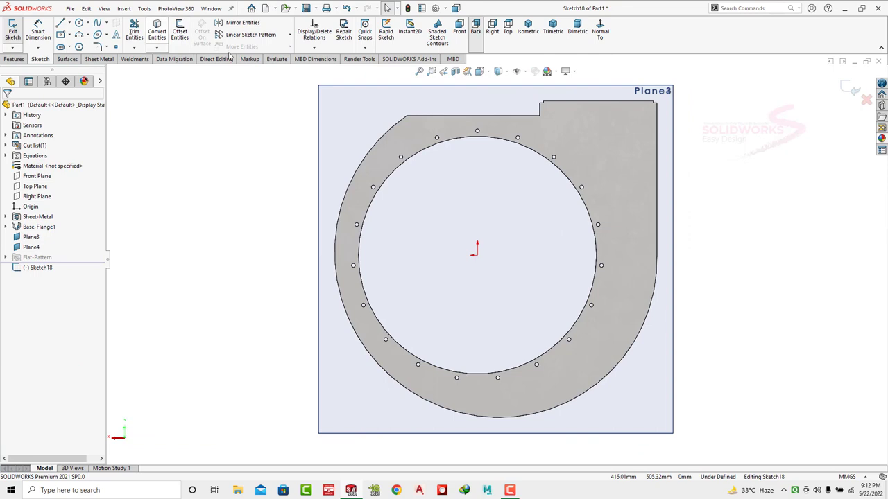
left_click(158, 32)
left_click(408, 119)
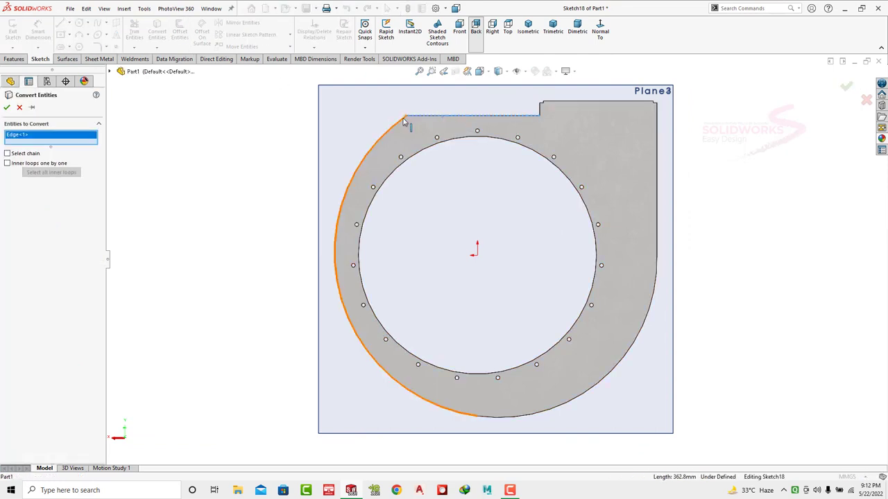
left_click(406, 116)
left_click(657, 207)
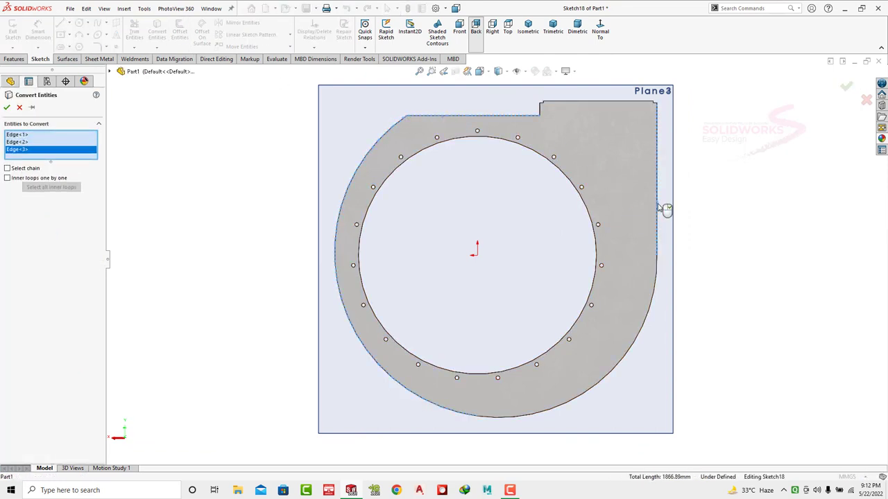
left_click(651, 316)
scroll(576, 135, "down", 2)
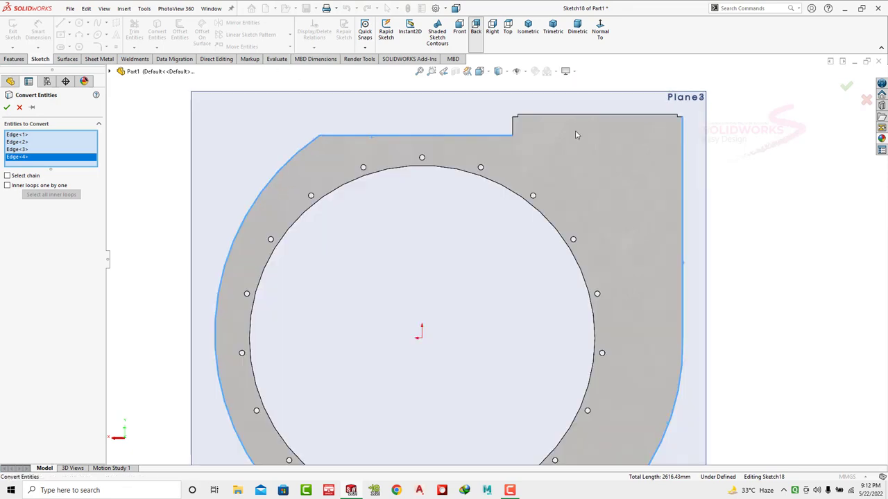
key("Return")
left_click(179, 31)
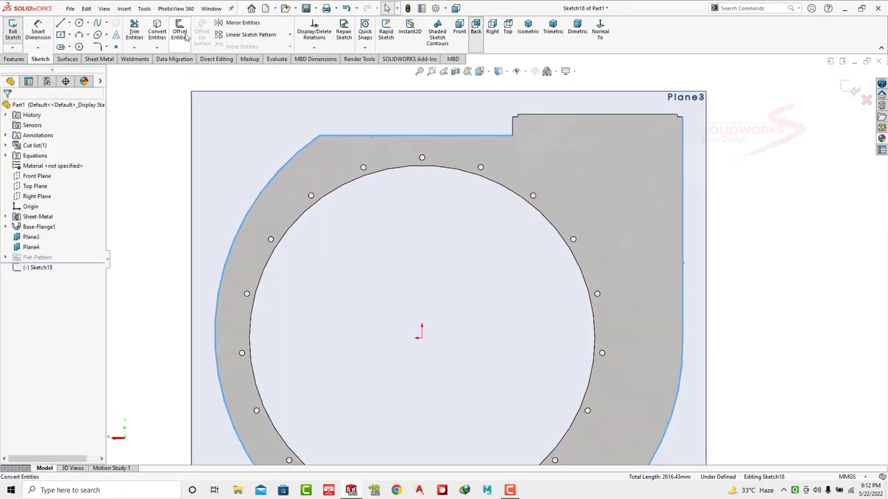
key("Escape")
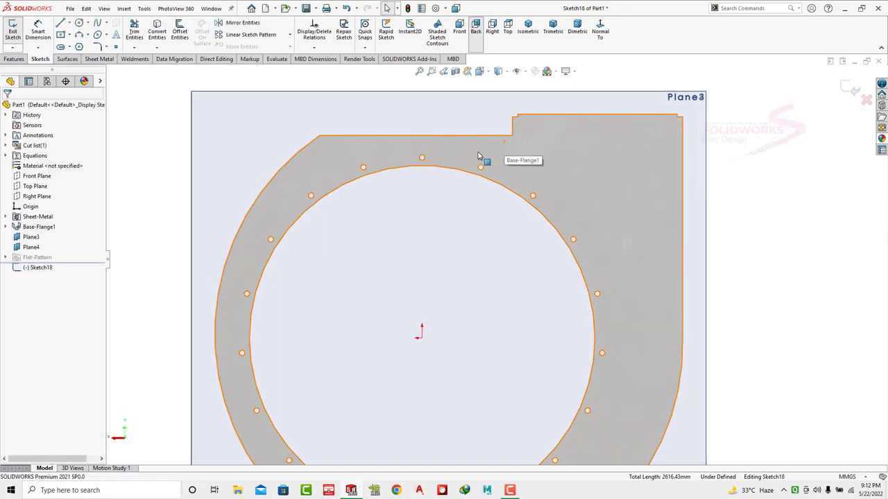
- Convert the top, upper-left angled, right and notch corner edges of the plate
left_click(158, 31)
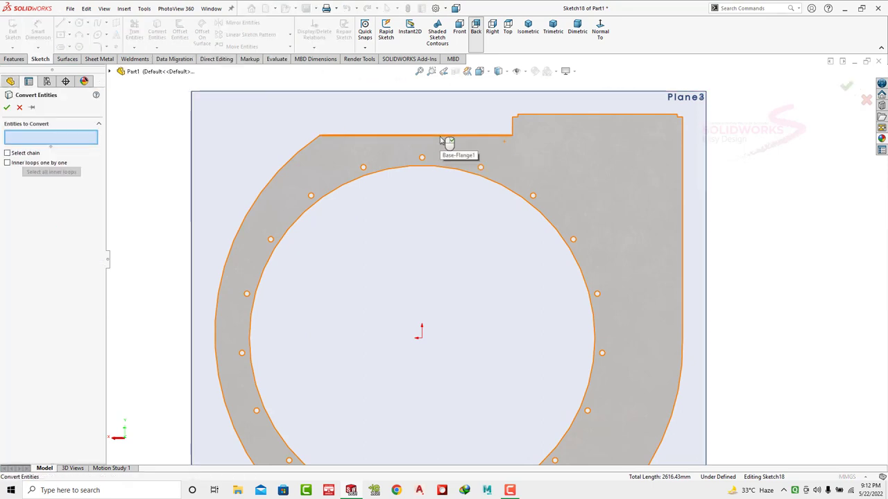
left_click(440, 140)
left_click(293, 166)
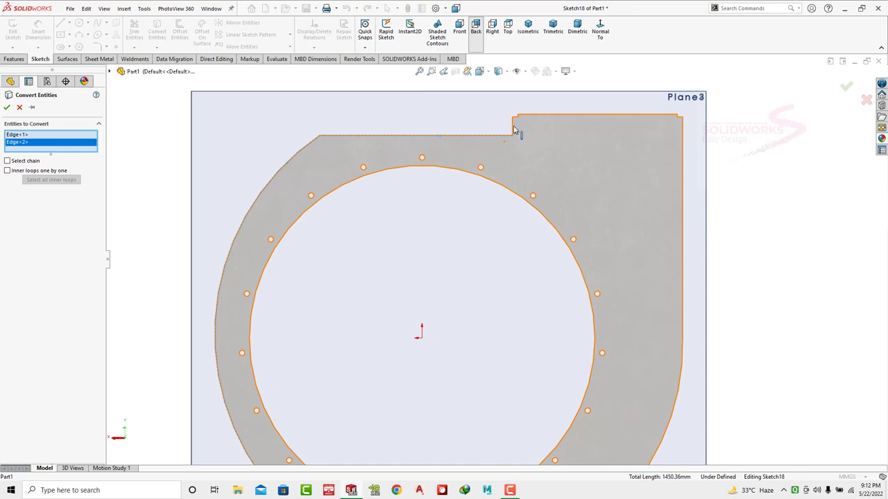
left_click(681, 170)
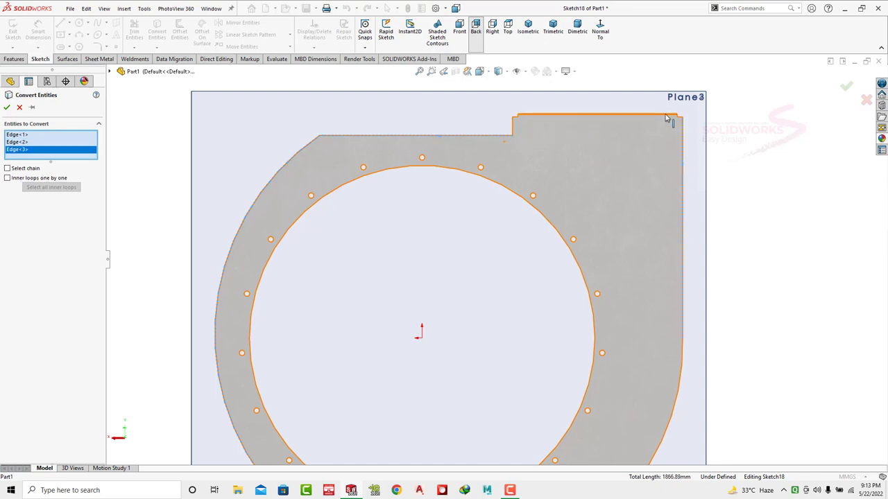
left_click(670, 116)
scroll(533, 122, "down", 3)
scroll(533, 122, "down", 3)
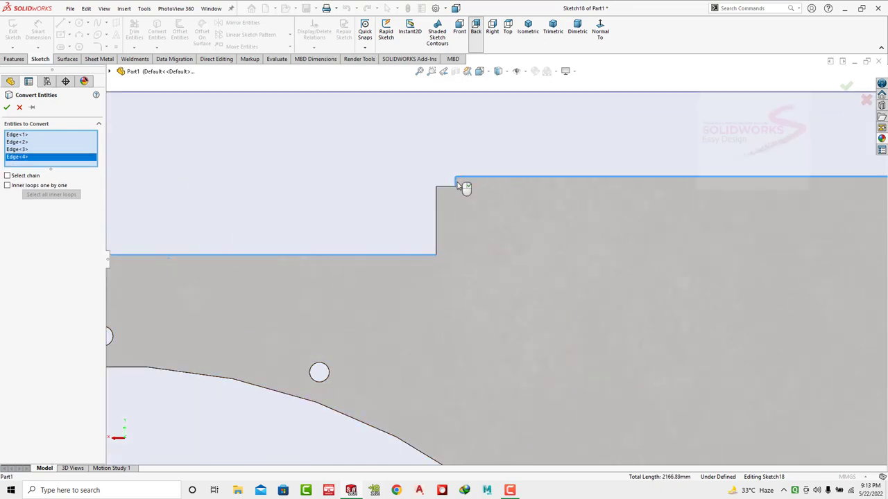
left_click(455, 183)
left_click(444, 197)
left_click(442, 205)
- Add the notch's horizontal edge and the last outer arc, then confirm the converted outline
scroll(743, 244, "up", 3)
scroll(629, 201, "down", 3)
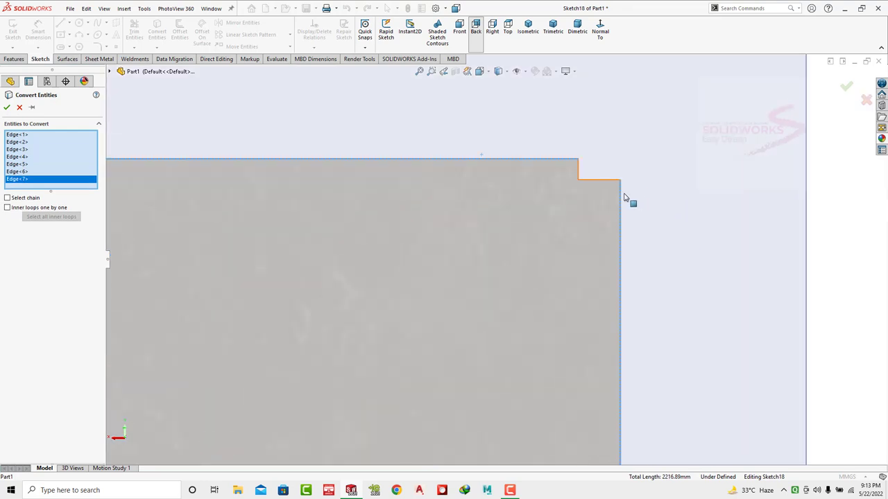
scroll(522, 158, "down", 2)
left_click(531, 178)
left_click(536, 184)
scroll(542, 187, "up", 2)
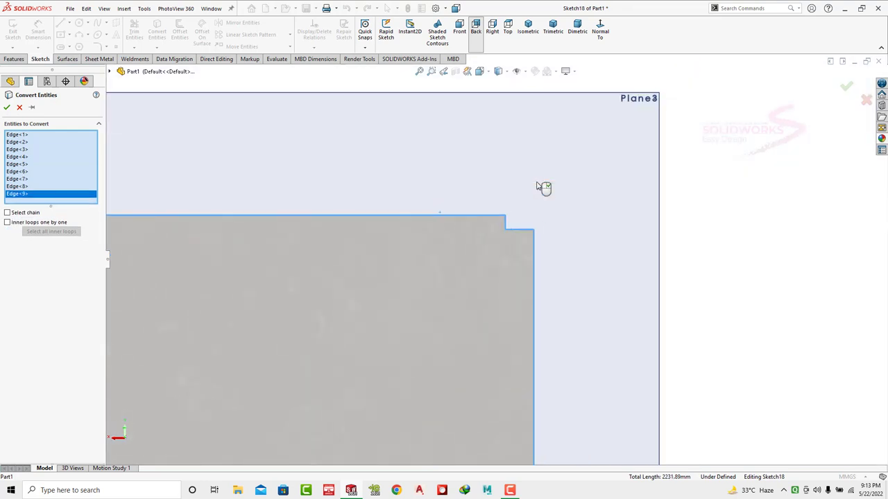
scroll(542, 187, "up", 3)
left_click(414, 365)
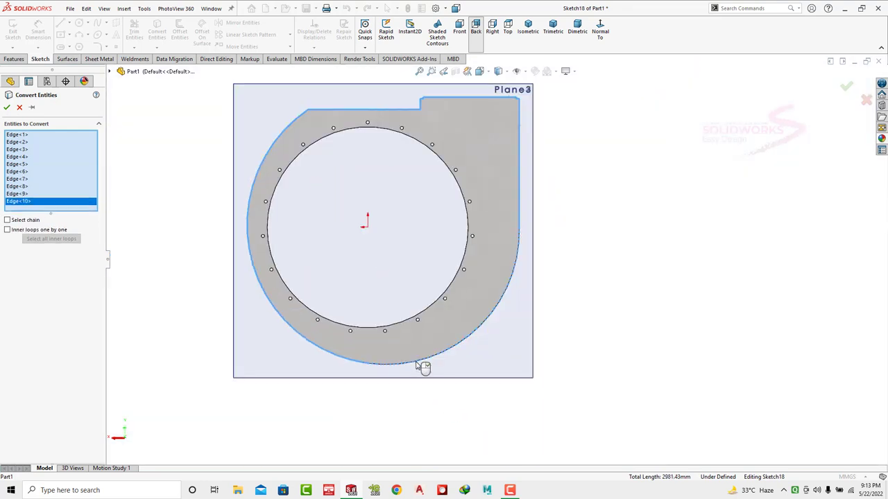
left_click(6, 106)
scroll(494, 259, "up", 2)
middle_click_drag(472, 181, 452, 202)
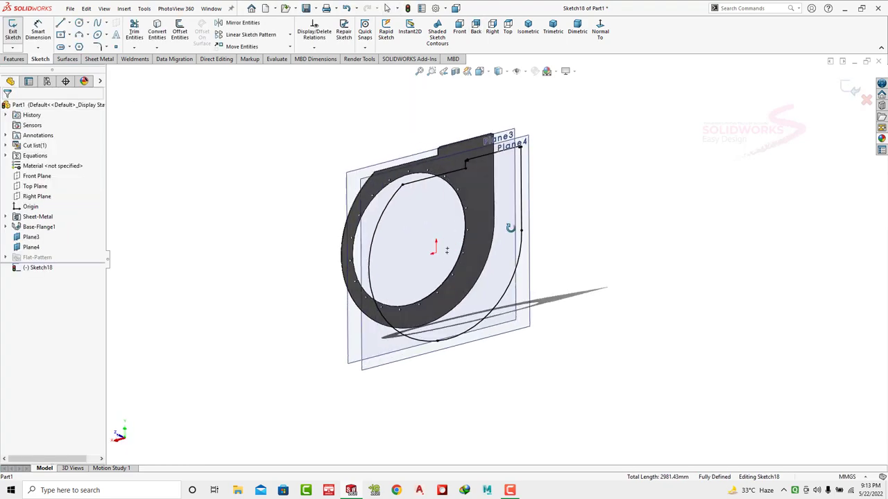
left_click(86, 59)
- Create a base flange from the Plane4 outline in Sketch18 as the back plate
left_click(17, 32)
scroll(455, 182, "down", 3)
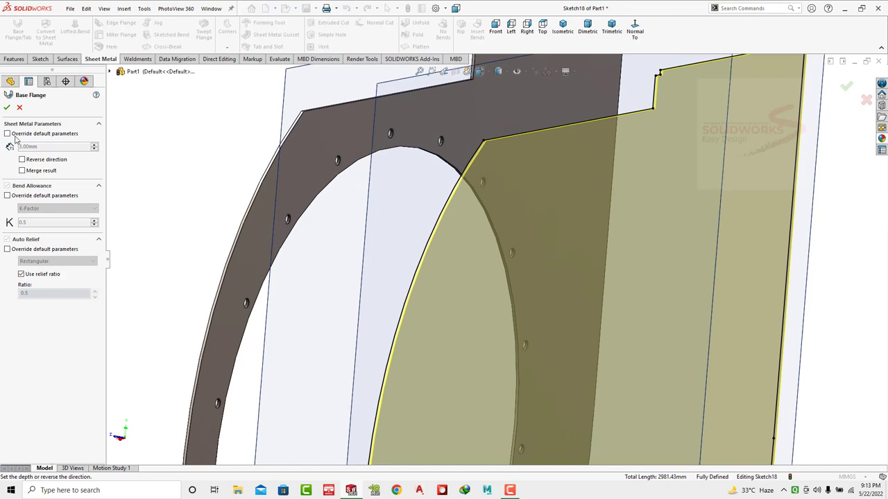
left_click(8, 108)
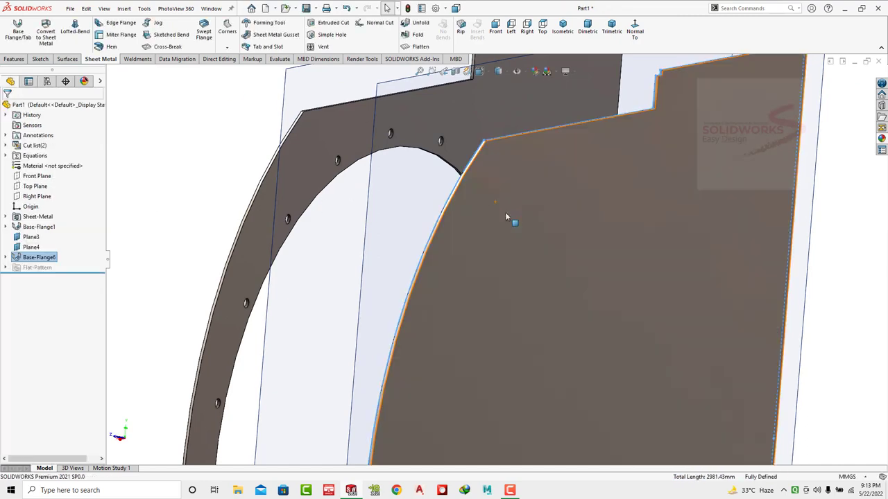
scroll(505, 212, "up", 3)
- Edit the back plate's sketch and draw a circle centred on the origin
left_click(35, 268)
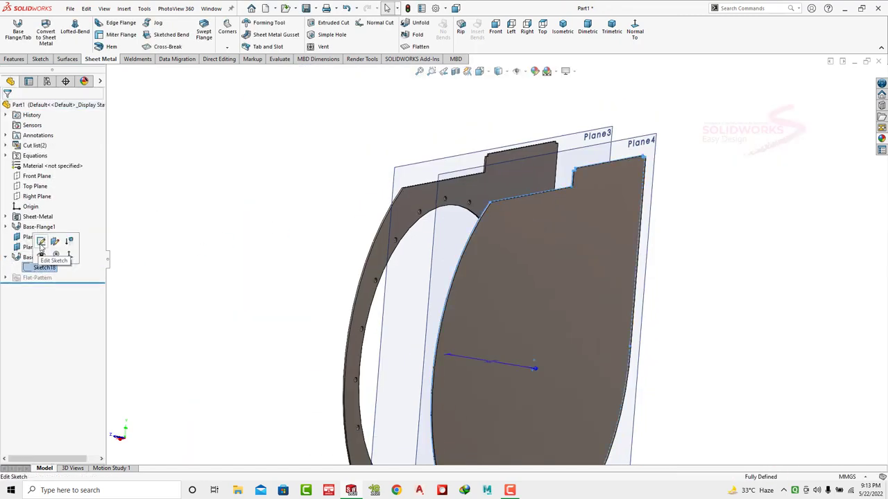
left_click(31, 244)
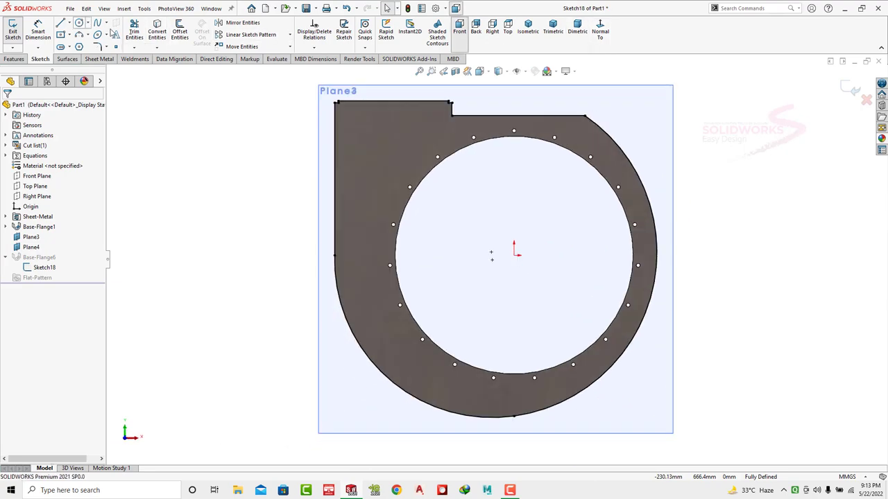
left_click(97, 34)
left_click(514, 255)
left_click(465, 205)
right_click_drag(435, 223, 434, 193)
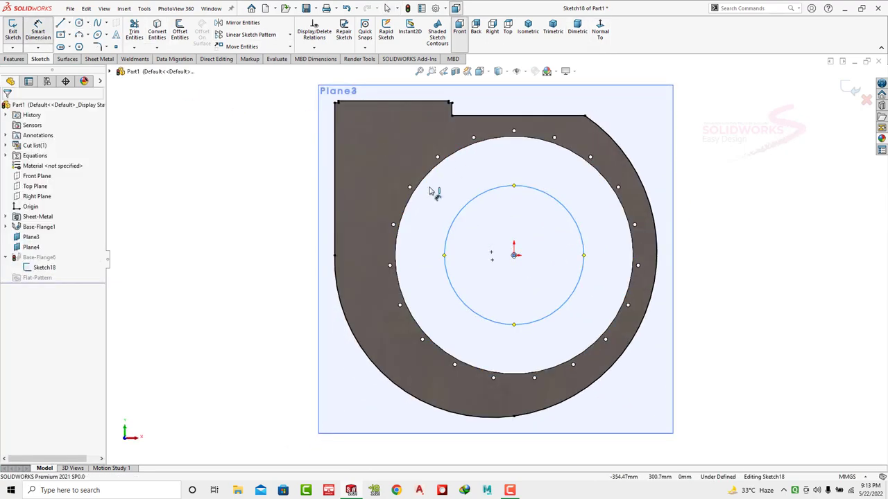
- Dimension the circle to 80 mm diameter and rebuild the plate, viewed isometrically
left_click(459, 219)
left_click(198, 215)
type("80")
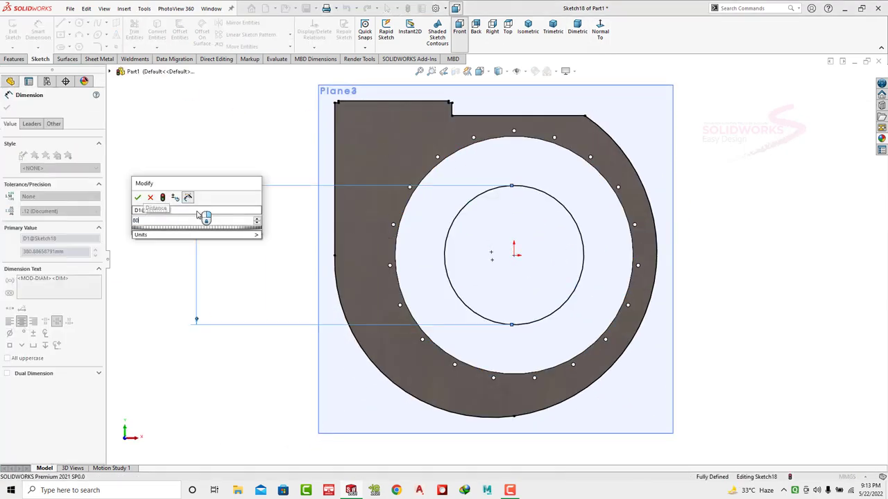
key("Return")
left_click(859, 91)
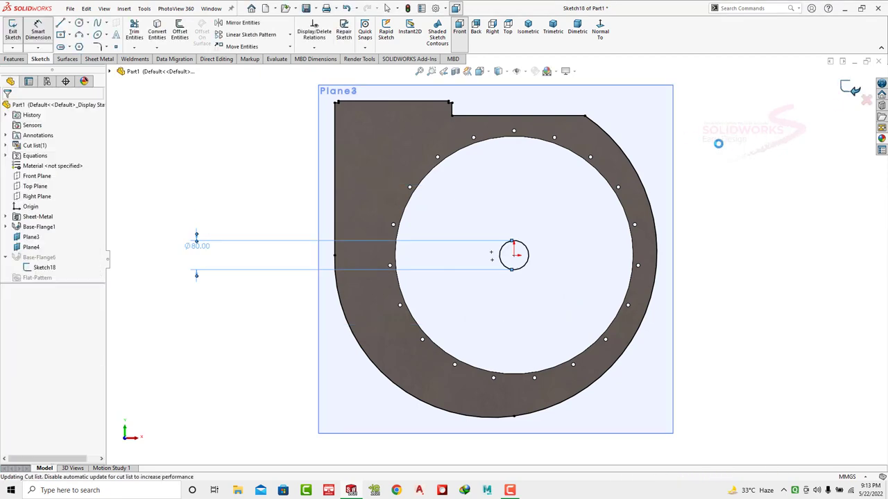
key("ctrl+7")
scroll(458, 294, "down", 3)
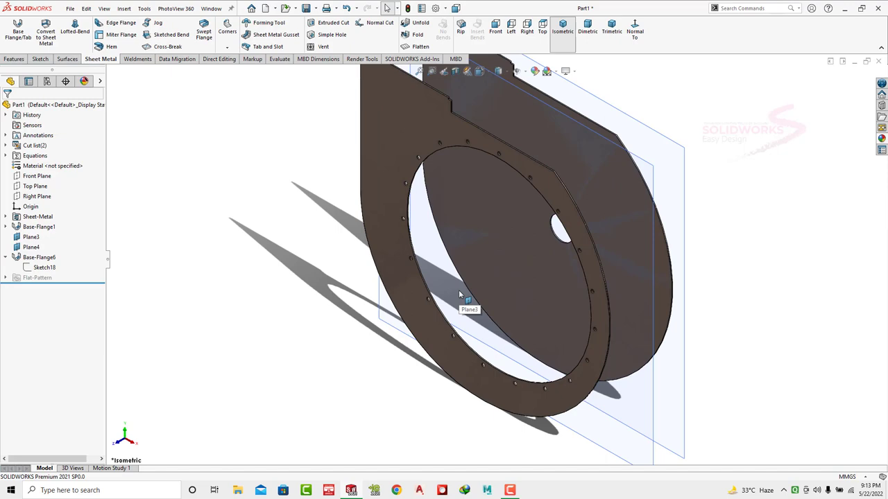
- Start a new sketch on the front plate's face
left_click(682, 186)
left_click(755, 237)
middle_click_drag(755, 236, 476, 139)
scroll(476, 138, "down", 3)
left_click(478, 138)
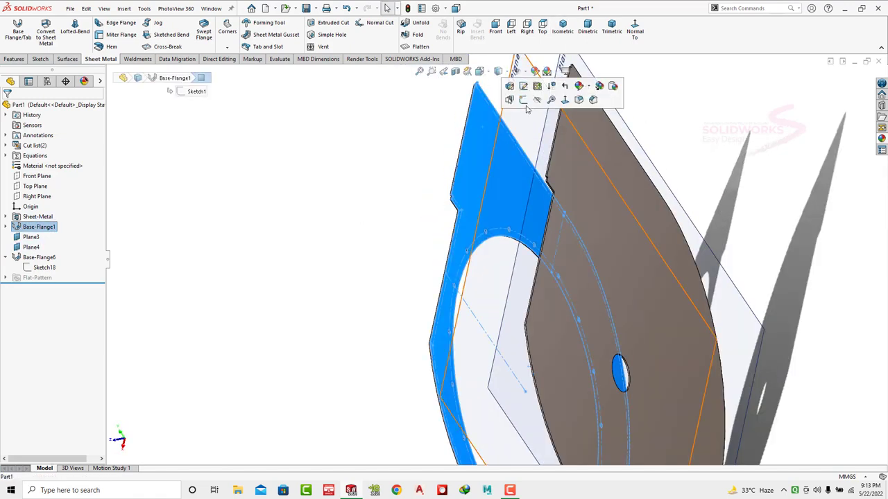
left_click(524, 100)
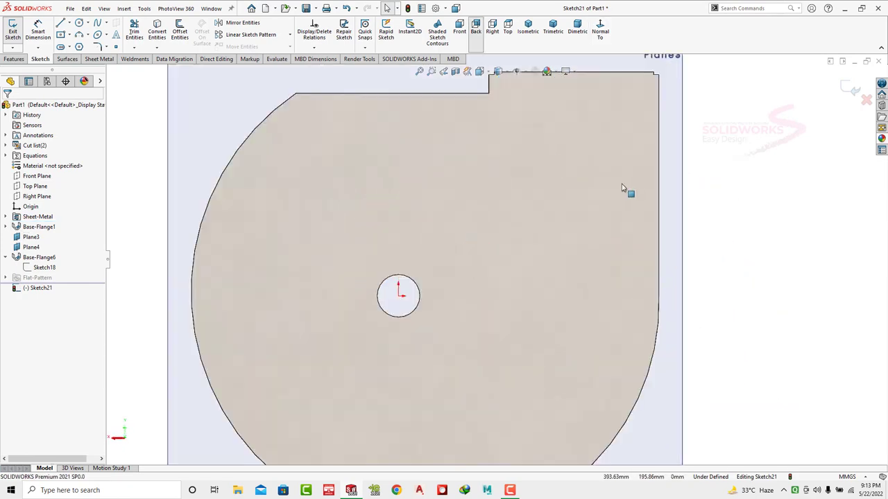
scroll(492, 264, "up", 3)
- Offset the plate outline 10 mm inward and convert the arc edge into the sketch
left_click(180, 31)
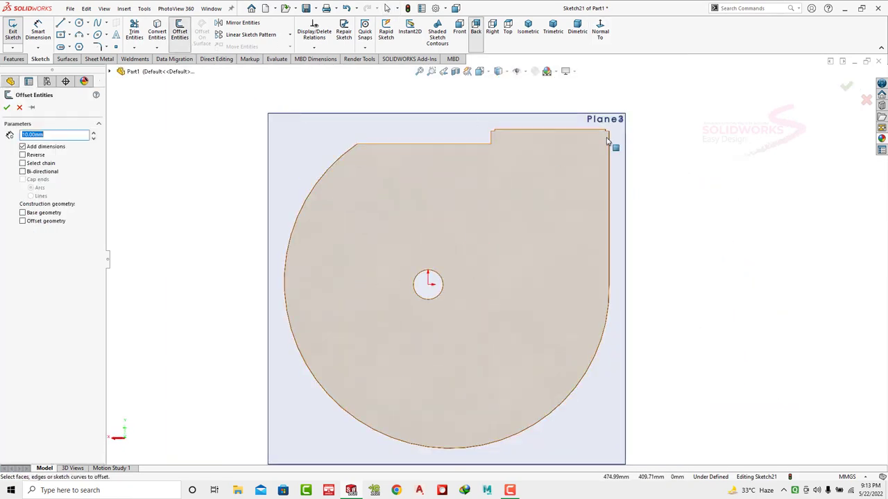
left_click(607, 140)
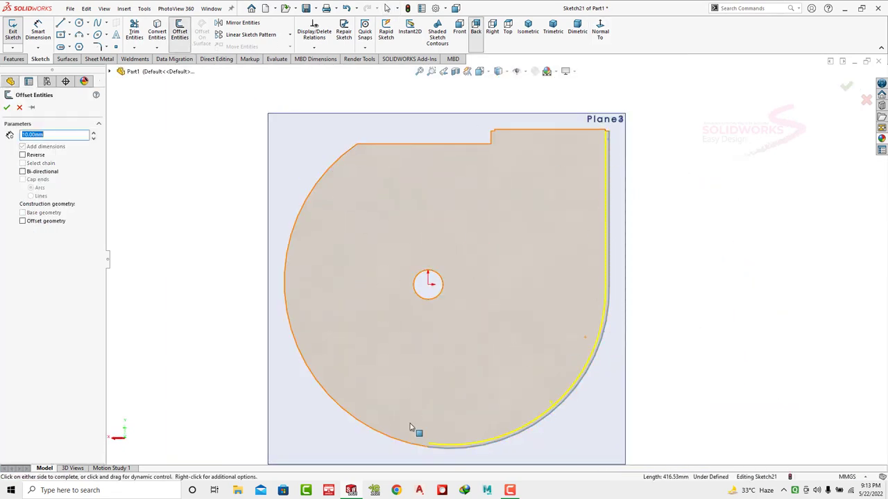
left_click(409, 444)
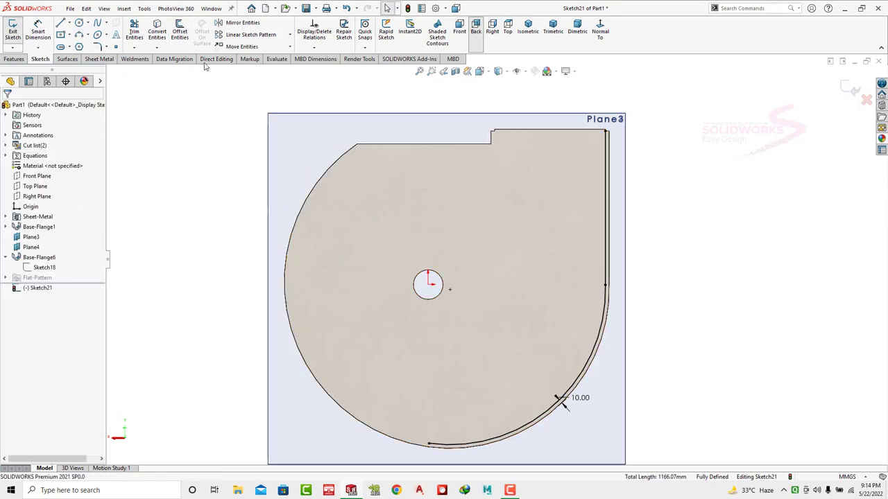
left_click(158, 29)
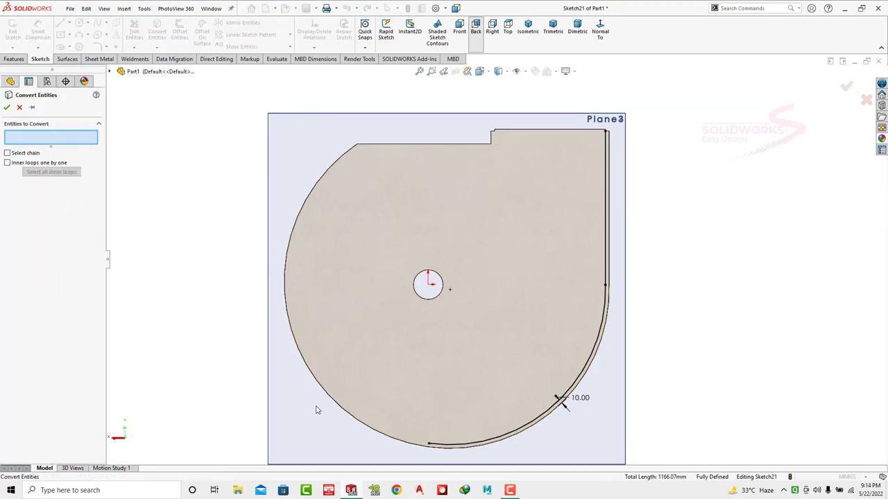
left_click(356, 424)
key("Return")
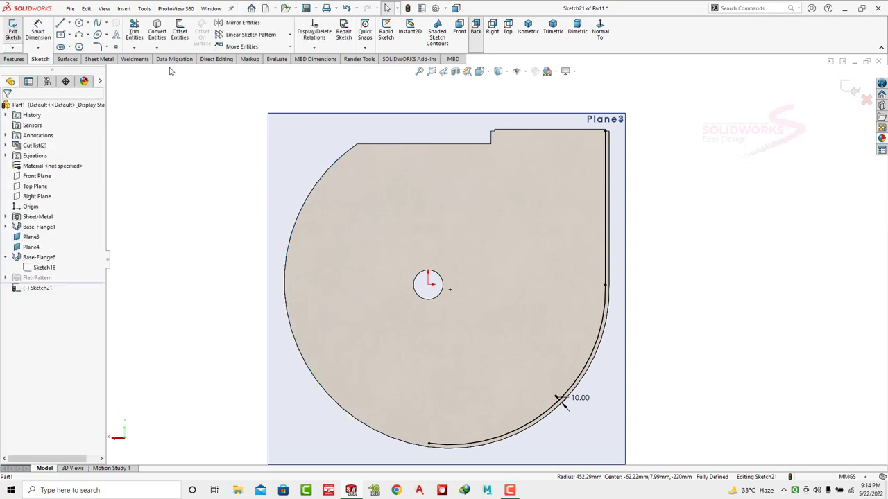
- Offset the left arc, top edge and step edge to the inner side, then confirm
left_click(179, 31)
left_click(313, 377)
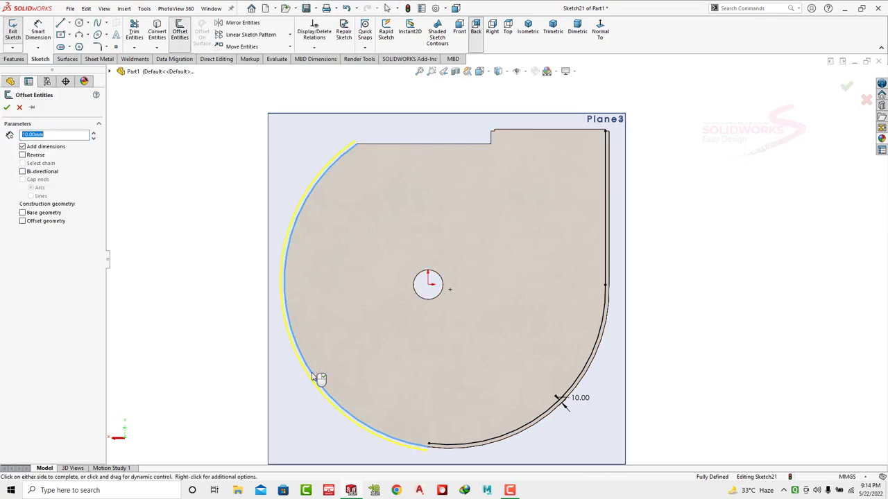
left_click(31, 157)
scroll(329, 139, "down", 2)
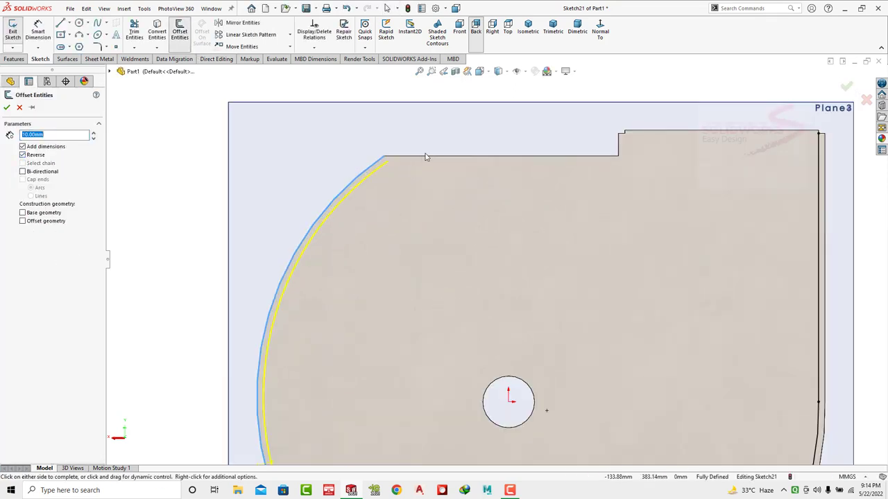
left_click(430, 157)
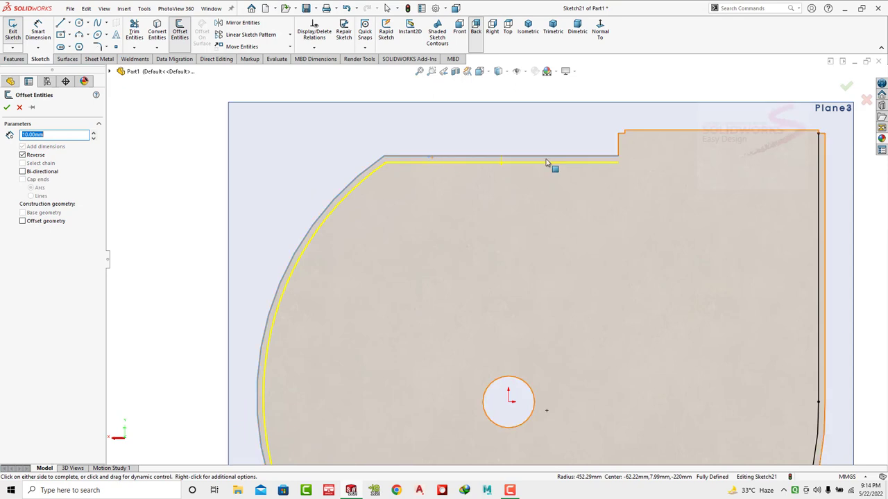
left_click(621, 150)
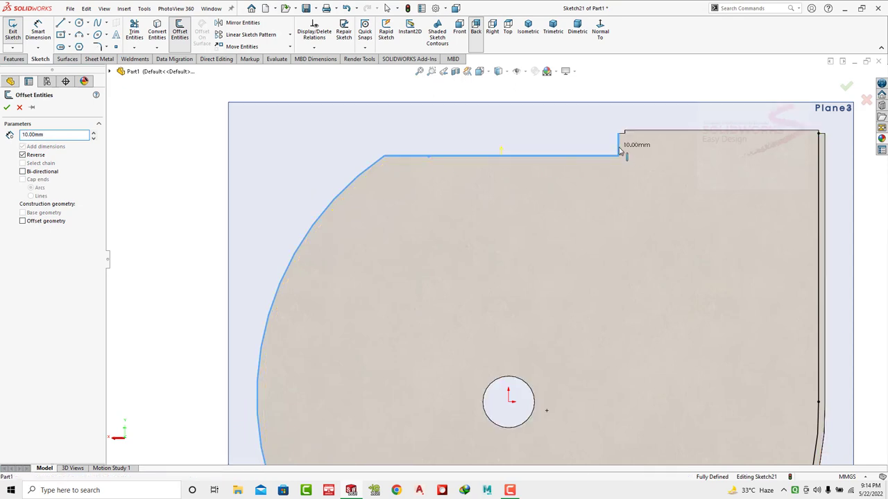
left_click(6, 108)
scroll(479, 305, "up", 3)
scroll(495, 374, "down", 4)
scroll(489, 357, "down", 2)
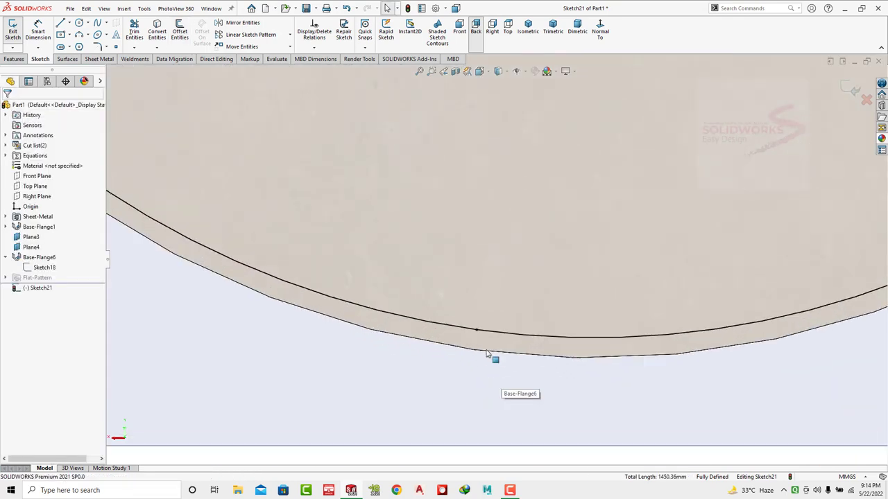
scroll(488, 354, "down", 2)
- Start a base flange from the offset contour with Direction 1 set to Up To Surface
left_click(101, 59)
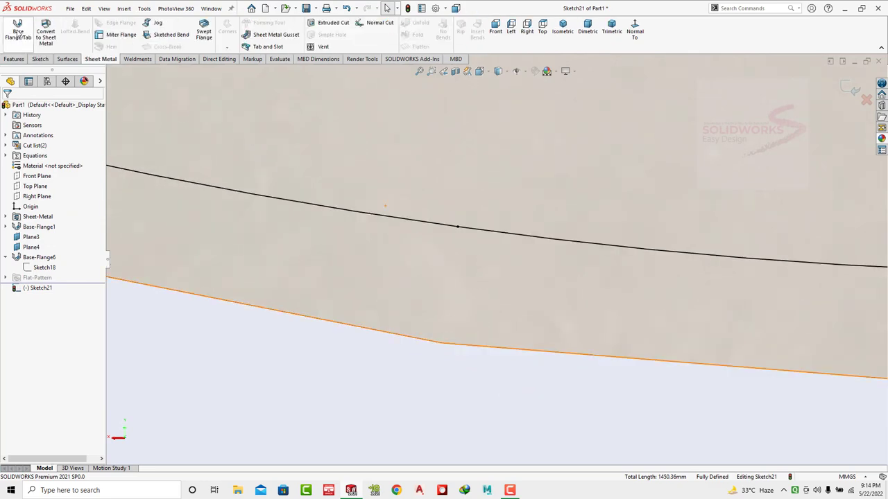
left_click(18, 32)
left_click(587, 29)
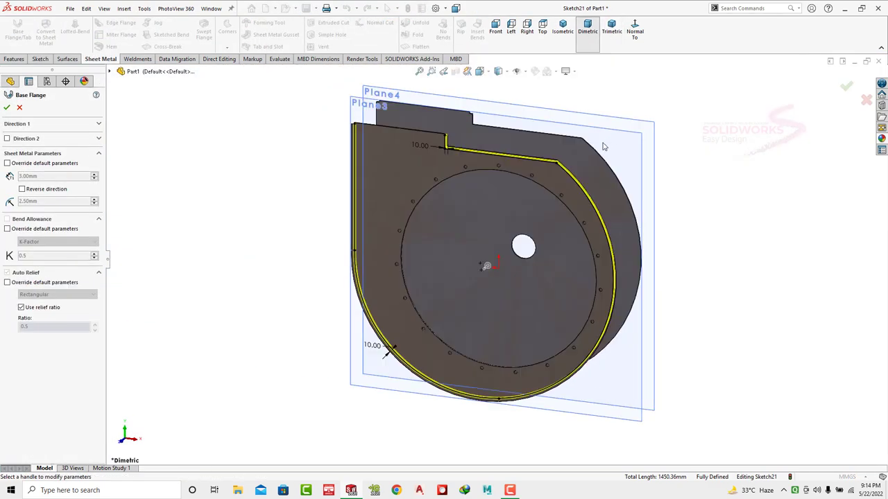
middle_click_drag(604, 148, 571, 229)
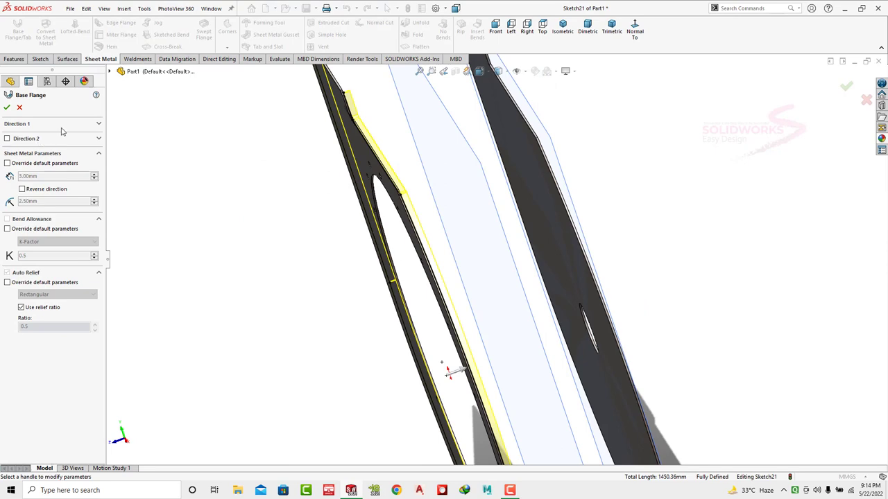
left_click(73, 125)
left_click(59, 136)
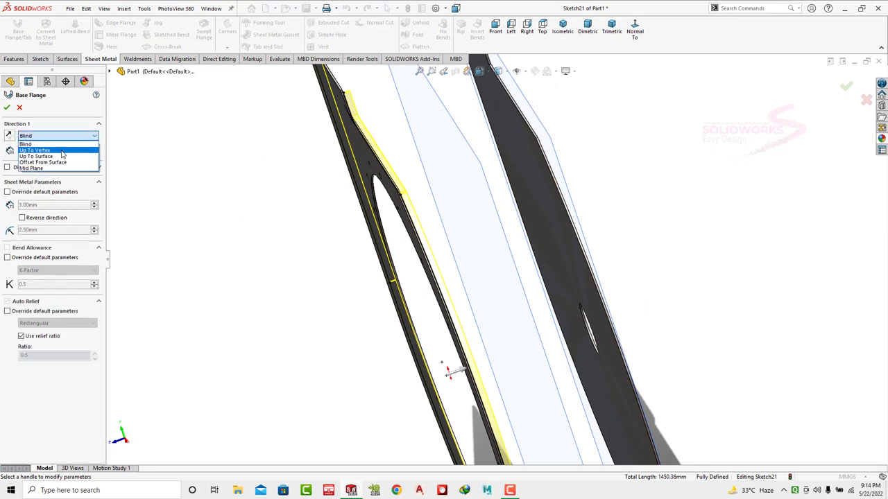
left_click(68, 156)
- Pick the back plate face as the end surface, reverse the thickness and accept
middle_click_drag(444, 159, 737, 165)
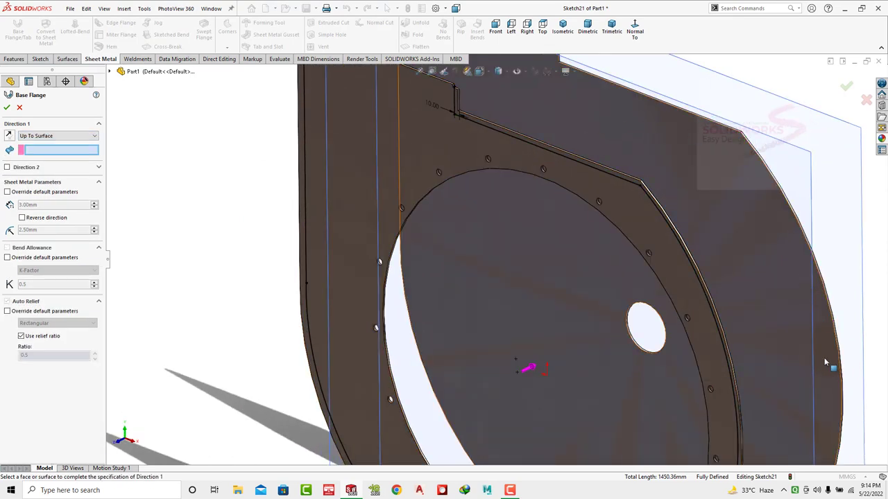
scroll(825, 362, "up", 3)
middle_click_drag(825, 362, 675, 297)
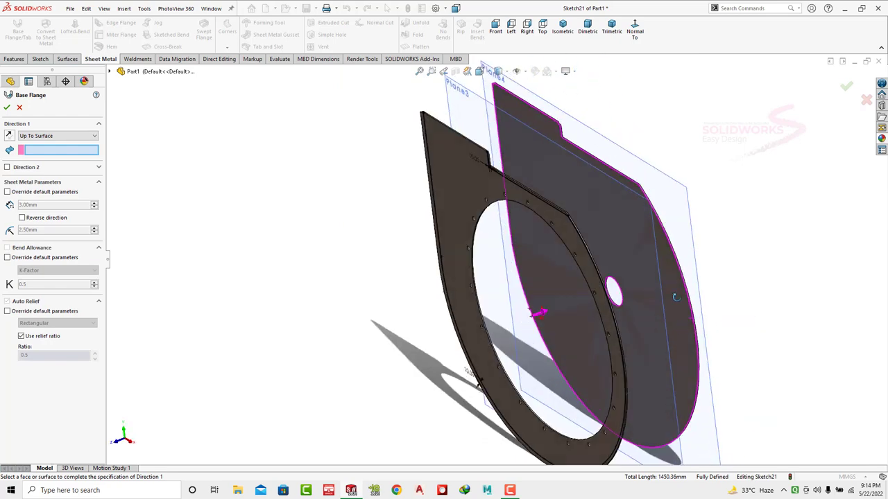
left_click(677, 287)
scroll(680, 285, "up", 3)
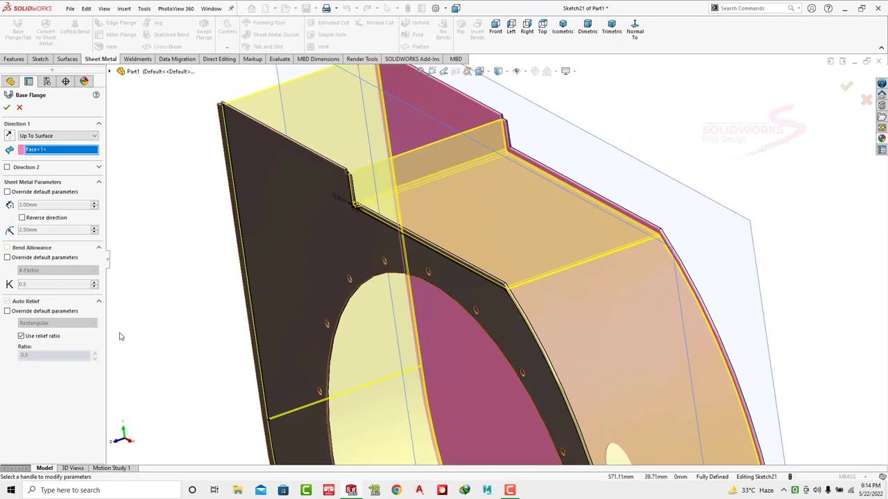
left_click(22, 217)
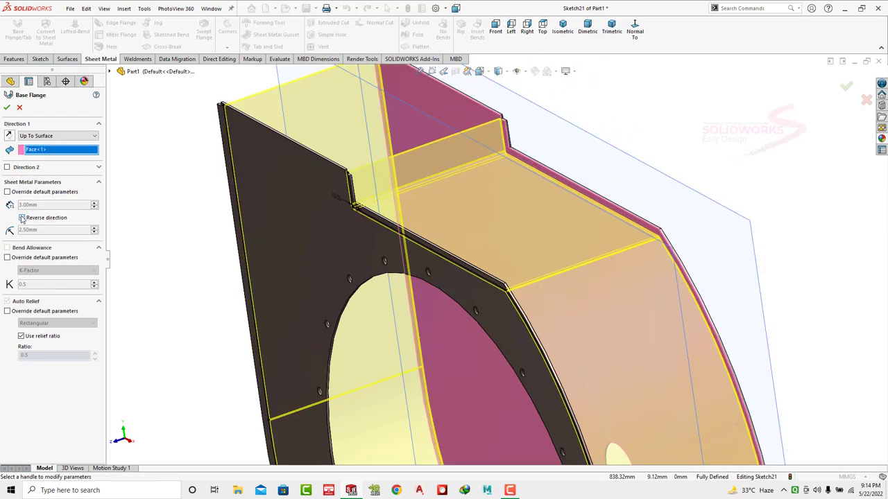
left_click(7, 107)
scroll(528, 277, "up", 5)
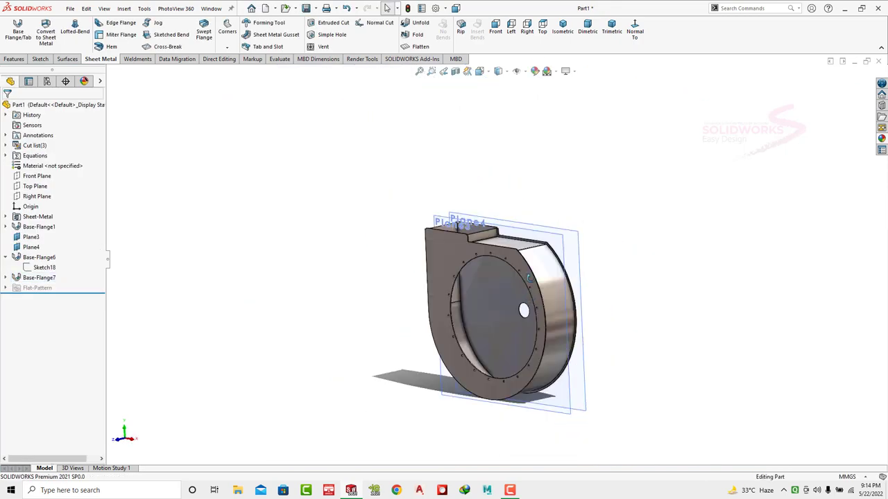
- In Dimetric view, hide Plane4 and Plane3
left_click(587, 32)
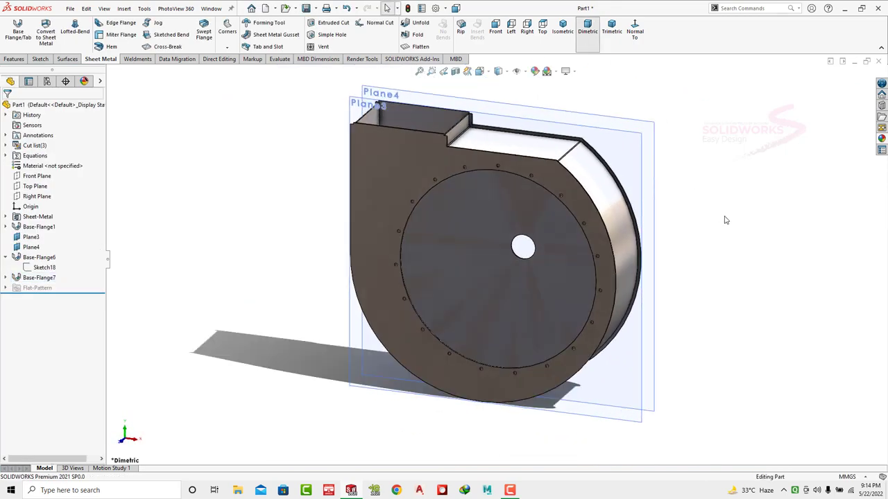
left_click(653, 129)
left_click(694, 97)
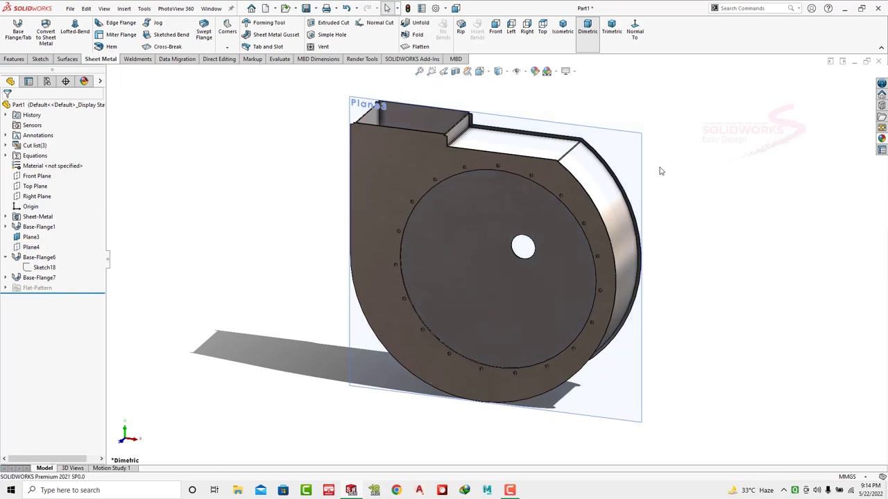
left_click(652, 142)
left_click(690, 121)
scroll(614, 167, "down", 5)
scroll(569, 165, "down", 5)
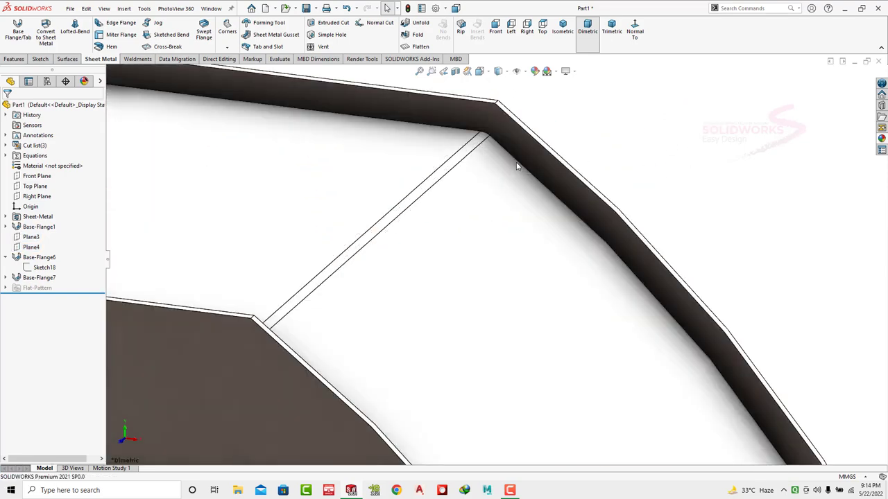
mouse_move(516, 162)
middle_mouse_down()
mouse_move(441, 103)
mouse_move(535, 198)
middle_mouse_up()
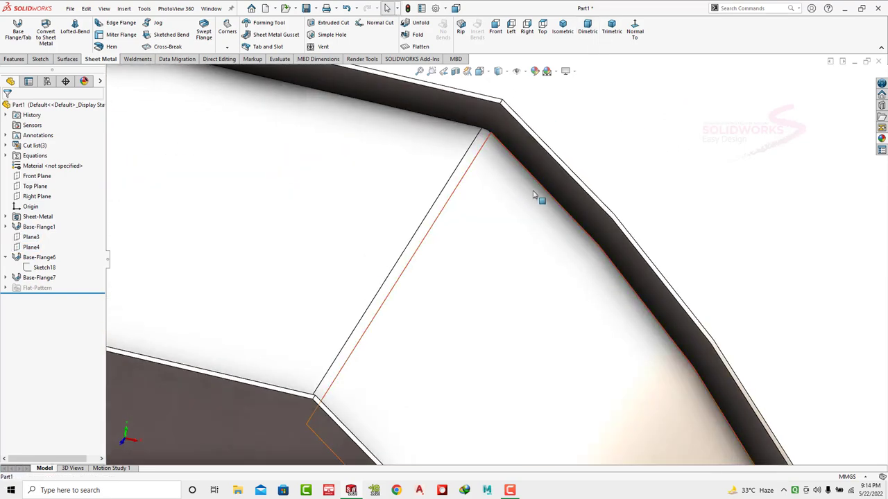
scroll(535, 198, "up", 5)
scroll(310, 244, "down", 2)
- Open a new sketch on the front plate's face
left_click(310, 245)
left_click(361, 211)
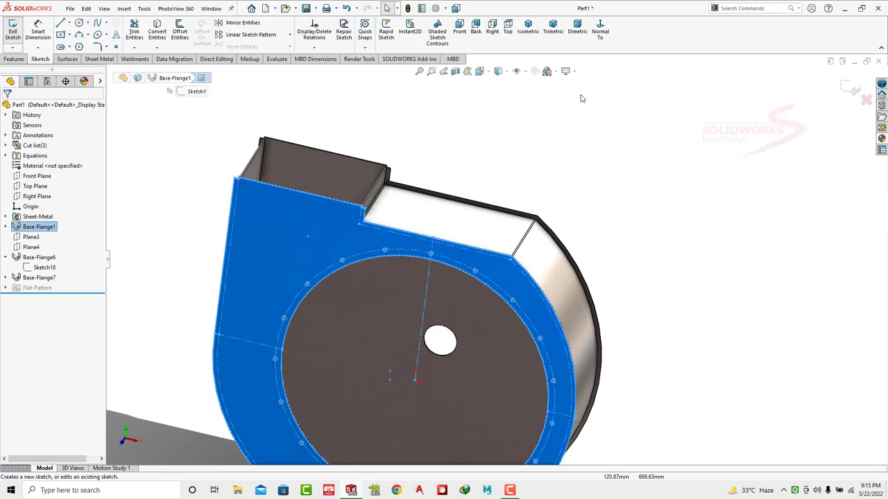
scroll(663, 206, "down", 2)
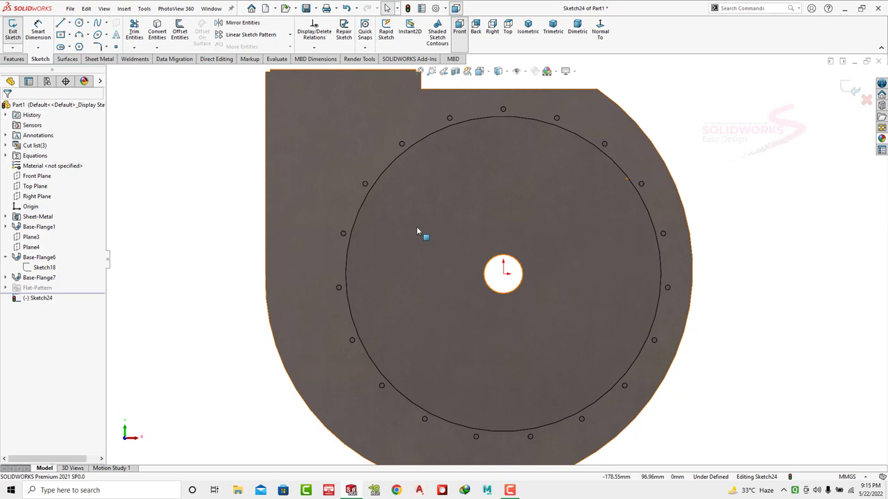
- Expand Base-Flange1 and preview Sketch1 to locate the flange's sketch geometry
left_click(350, 160)
left_click(172, 155)
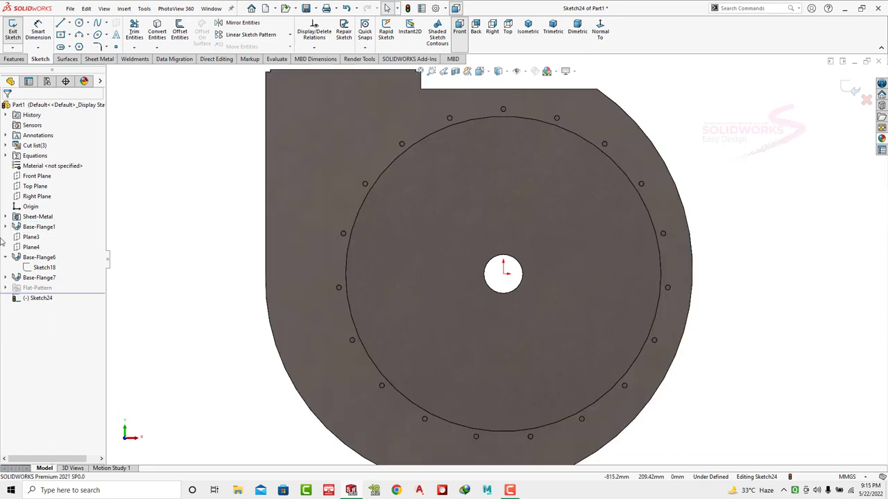
left_click(5, 227)
left_click(46, 237)
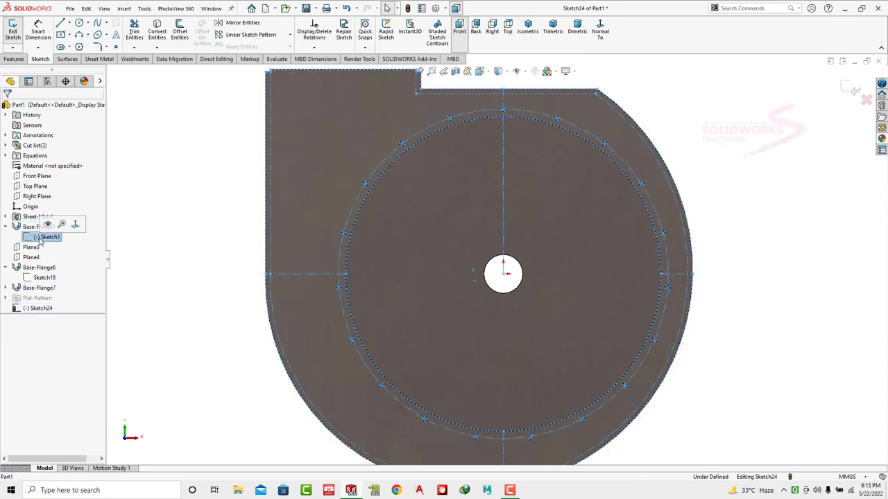
left_click(143, 216)
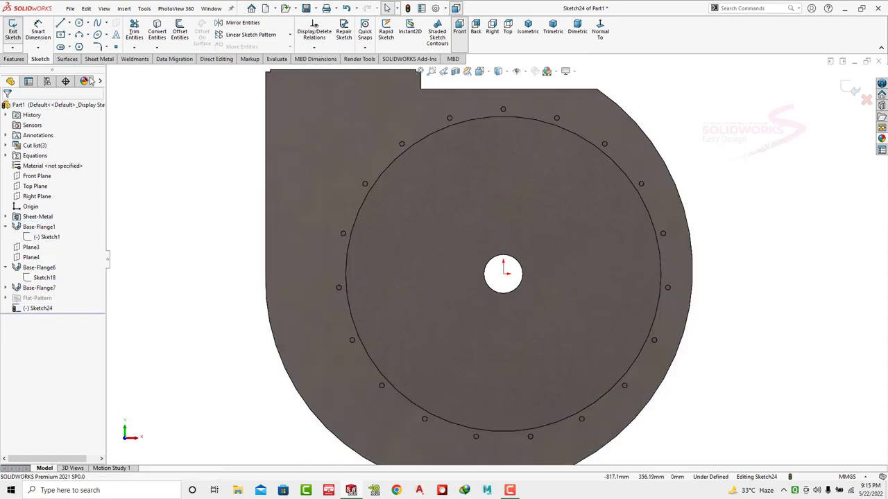
- Draw origin-centred circles in Sketch24, one just outside the bolt-hole ring
left_click(81, 23)
left_click(503, 274)
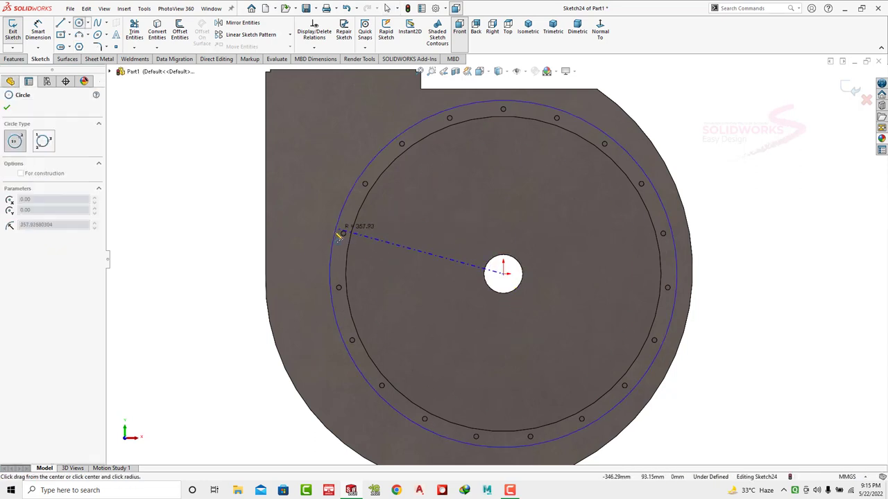
left_click(326, 237)
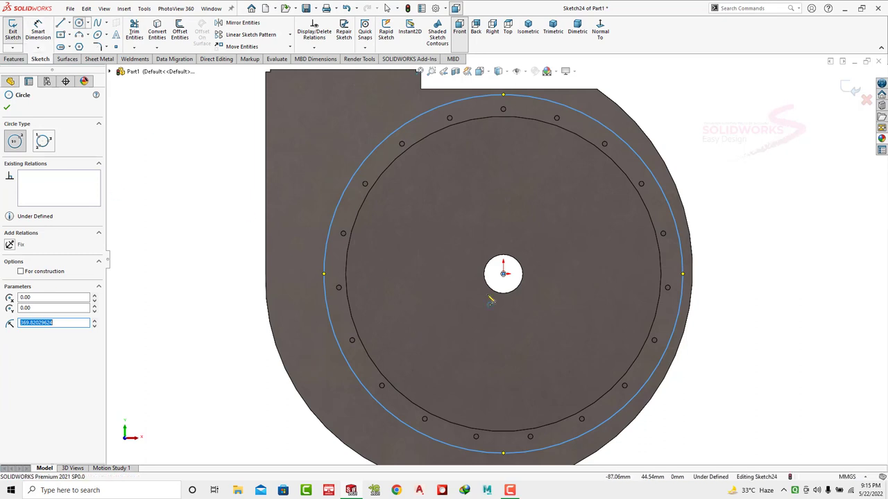
left_click(488, 182)
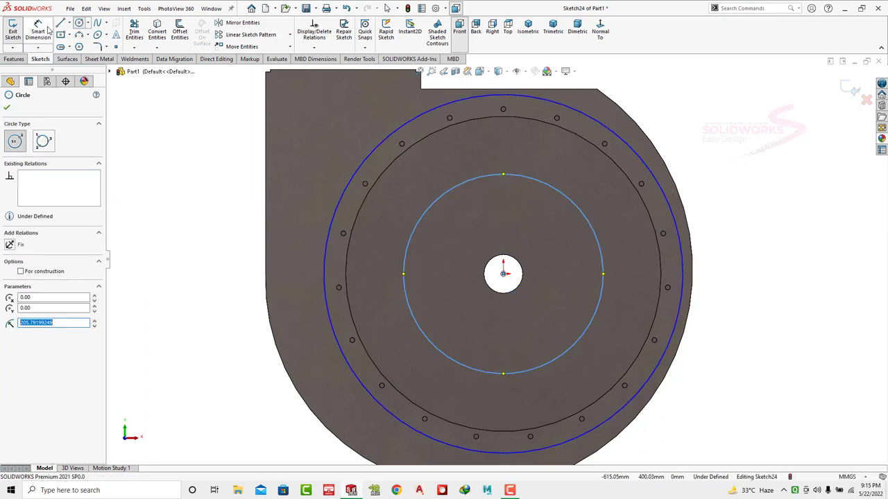
- Dimension the inner circle's diameter to 290 mm
left_click(458, 228)
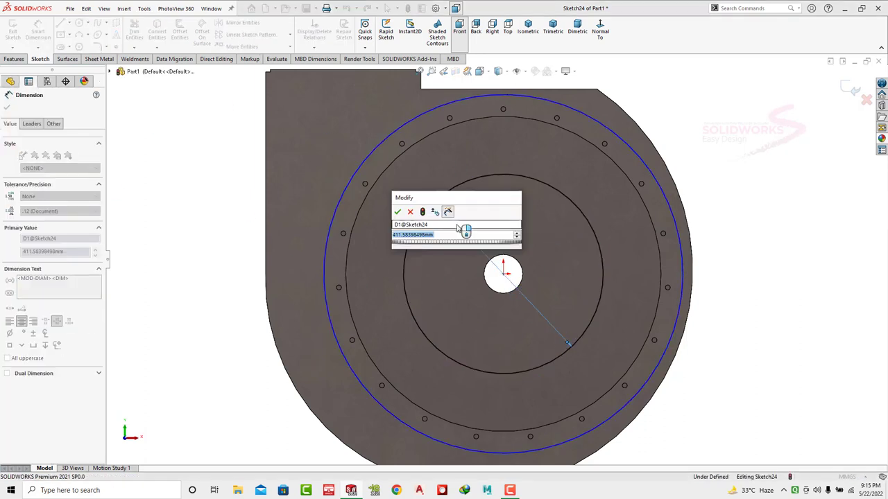
type("290")
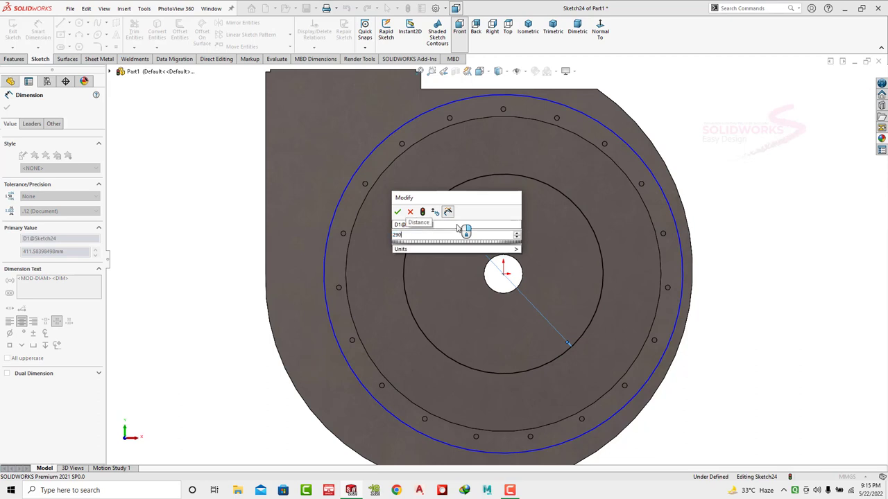
key("Return")
- Dimension the outer circle, correcting 739.64 to Ø730 mm, and close the Dimension panel
left_click(352, 184)
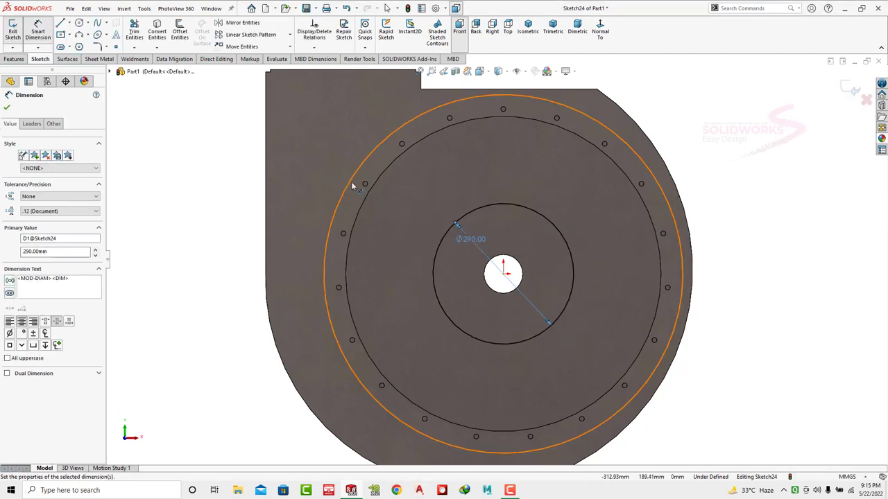
left_click(407, 228)
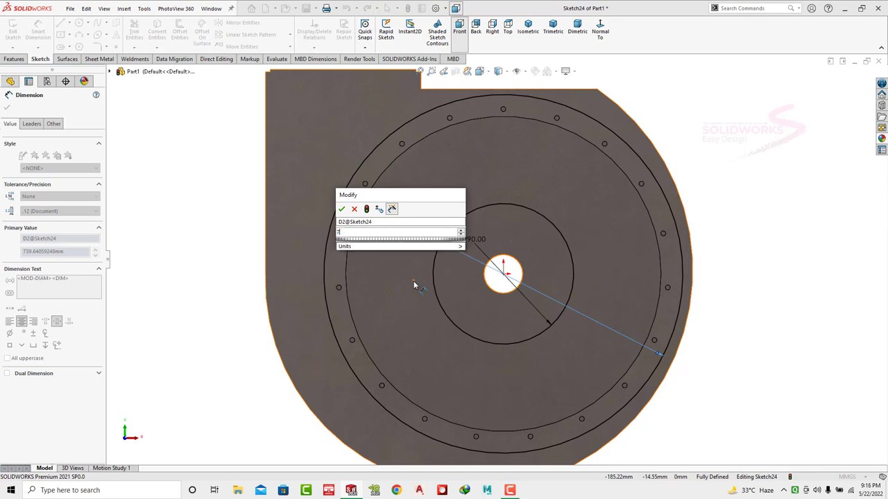
type("739.64")
key("Return")
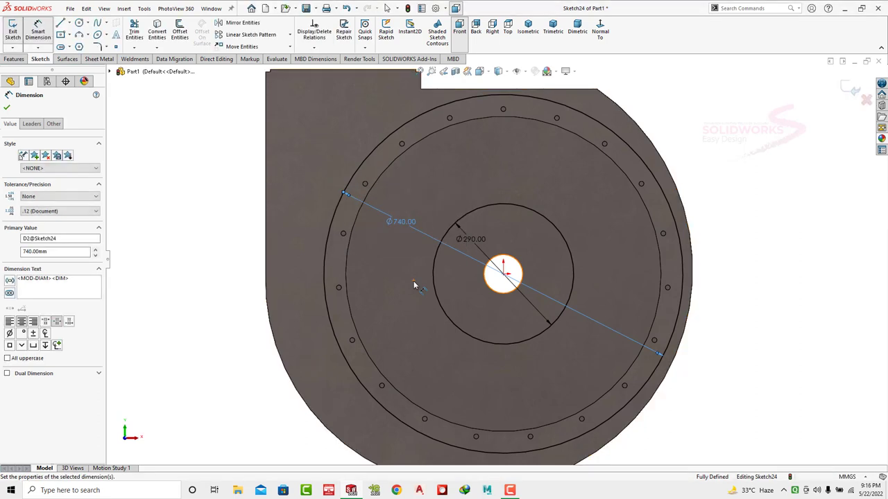
double_click(406, 224)
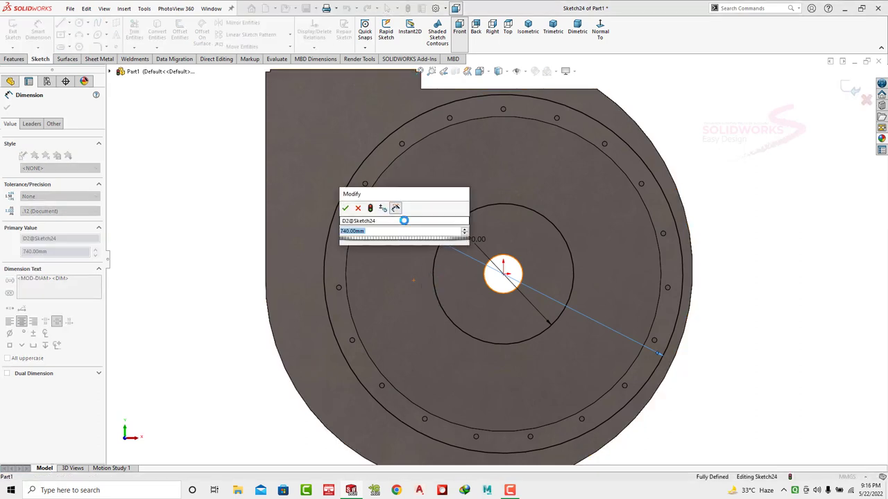
type("730")
key("Return")
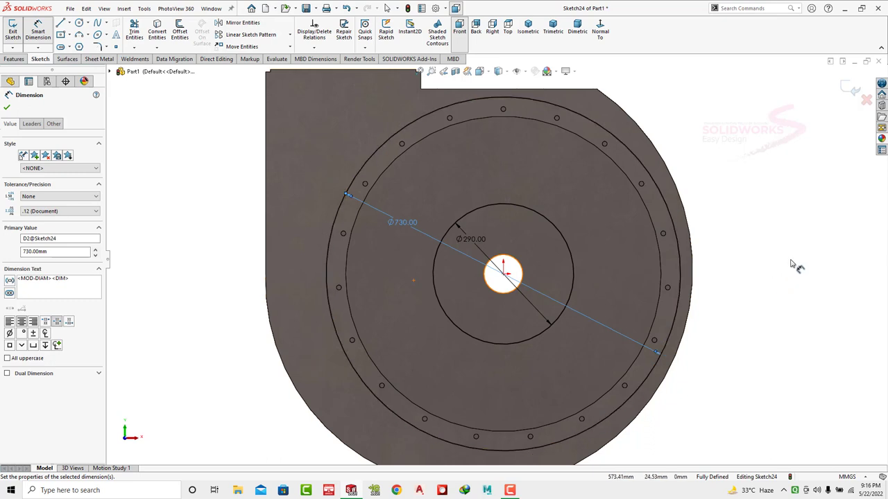
left_click(775, 183)
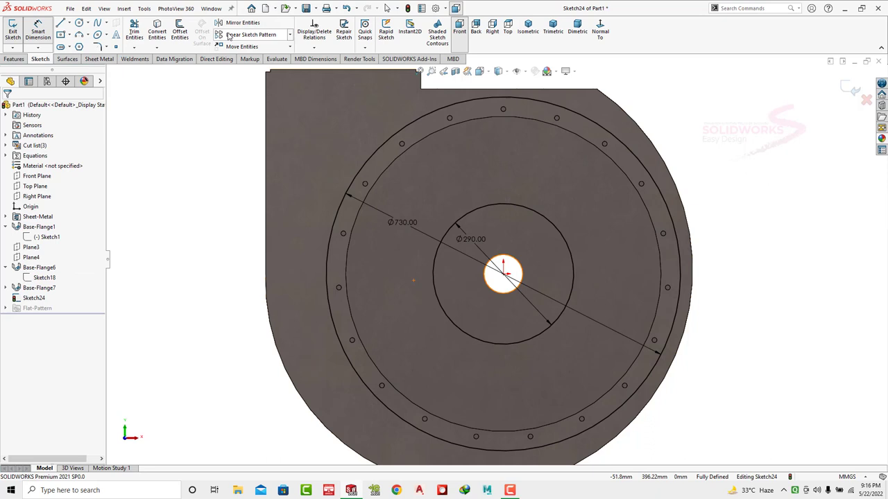
- Start Convert Entities with the inner flange edge and first bolt holes, removing a stray face
left_click(169, 35)
scroll(466, 135, "down", 2)
scroll(458, 139, "down", 2)
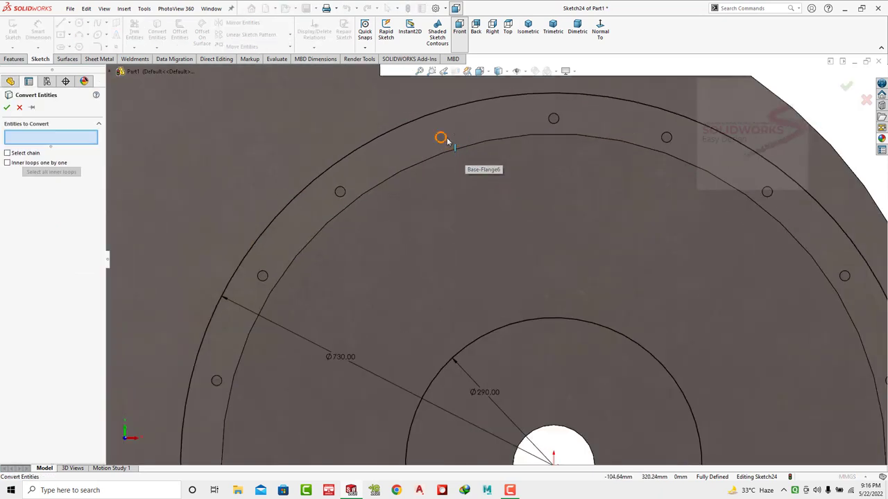
left_click(447, 141)
left_click(342, 191)
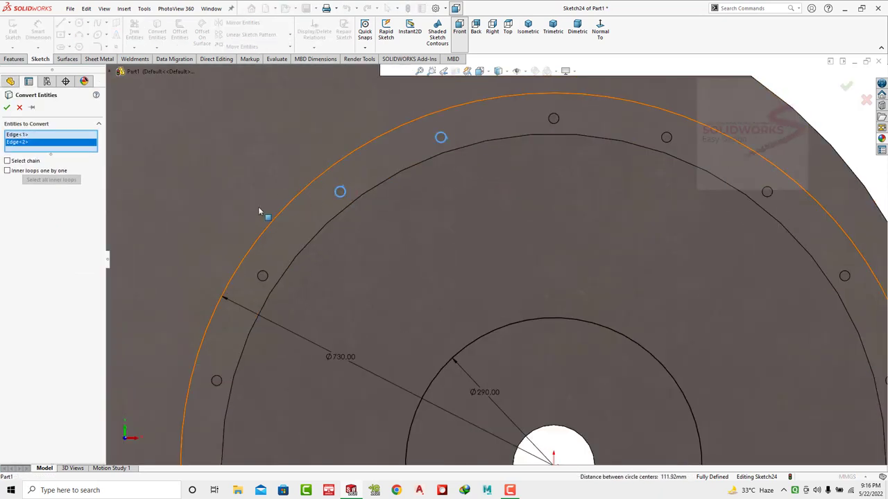
left_click(264, 276)
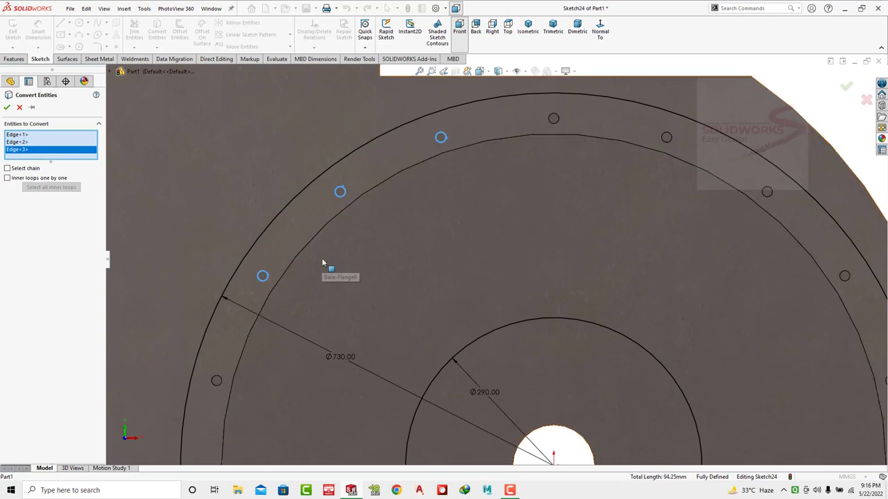
scroll(321, 258, "up", 3)
scroll(347, 314, "down", 2)
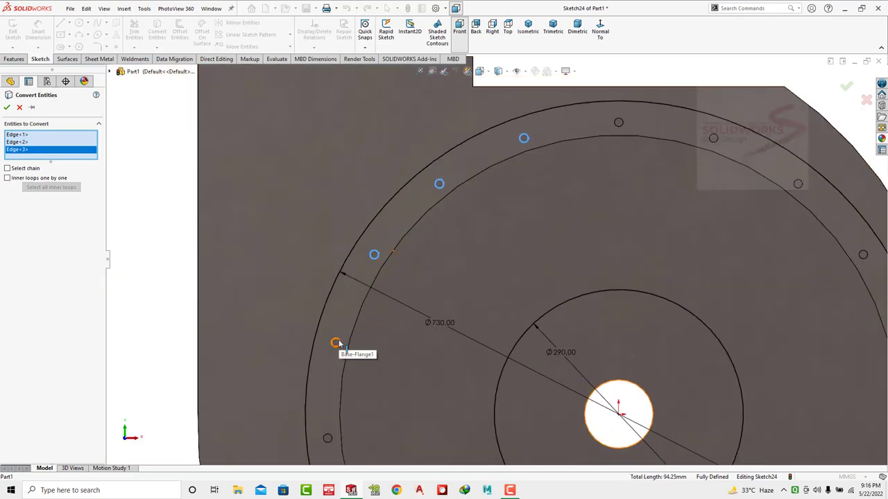
left_click(338, 342)
right_click(41, 159)
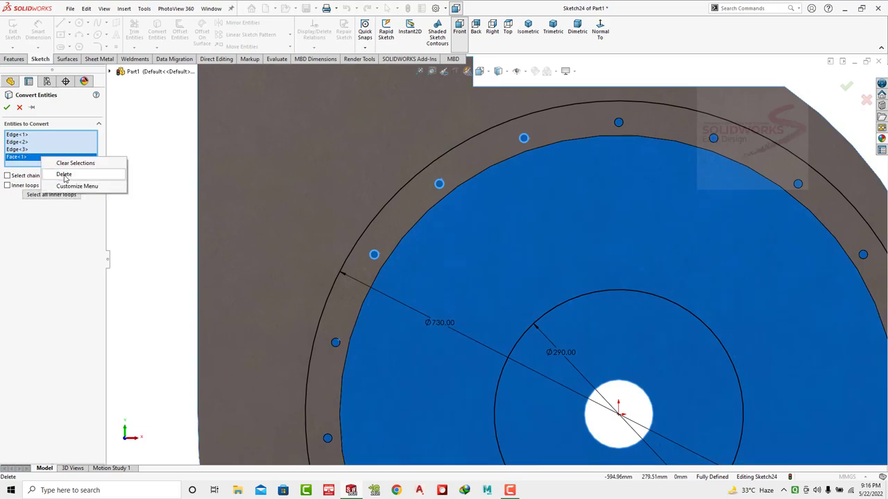
left_click(62, 173)
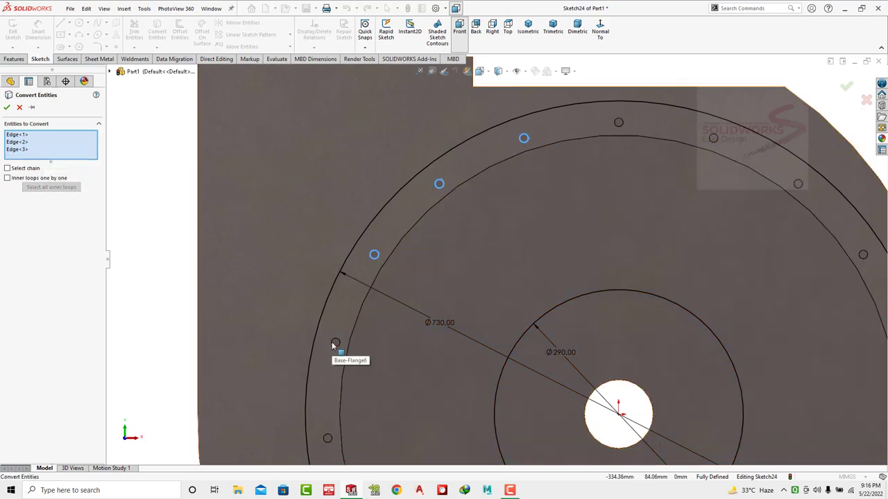
- Add the bolt-hole edges around the lower and right part of the ring, dropping an unwanted face
left_click(334, 343)
scroll(408, 250, "up", 3)
scroll(394, 249, "down", 4)
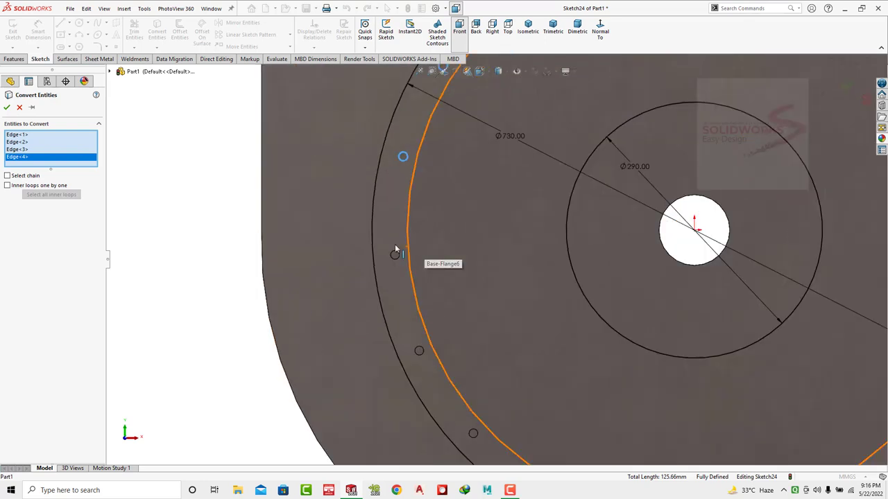
scroll(399, 251, "down", 2)
left_click(412, 261)
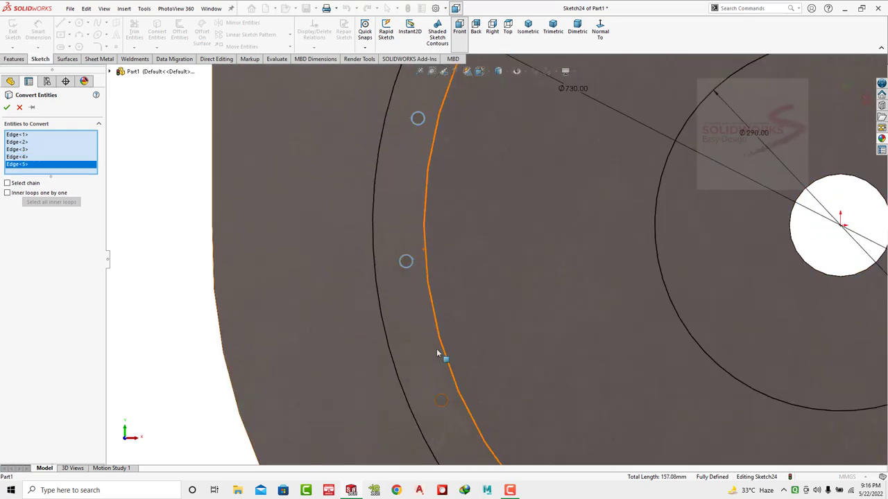
left_click(440, 399)
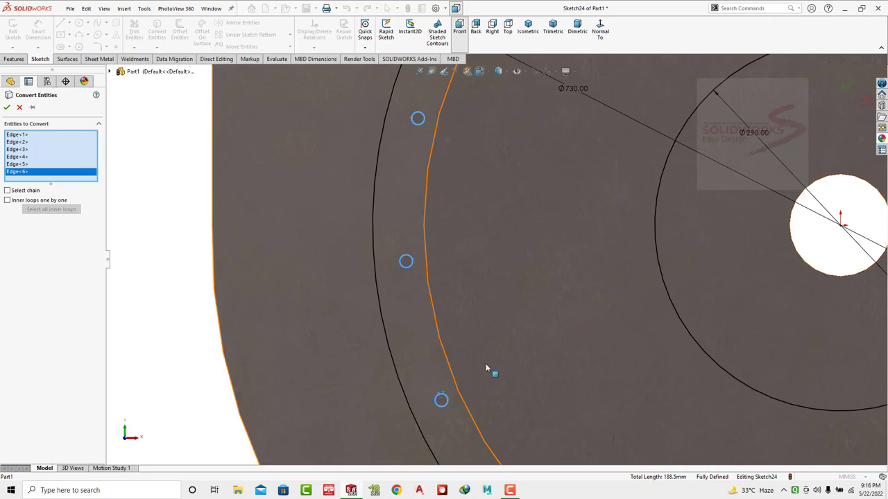
scroll(505, 363, "up", 2)
scroll(511, 381, "down", 4)
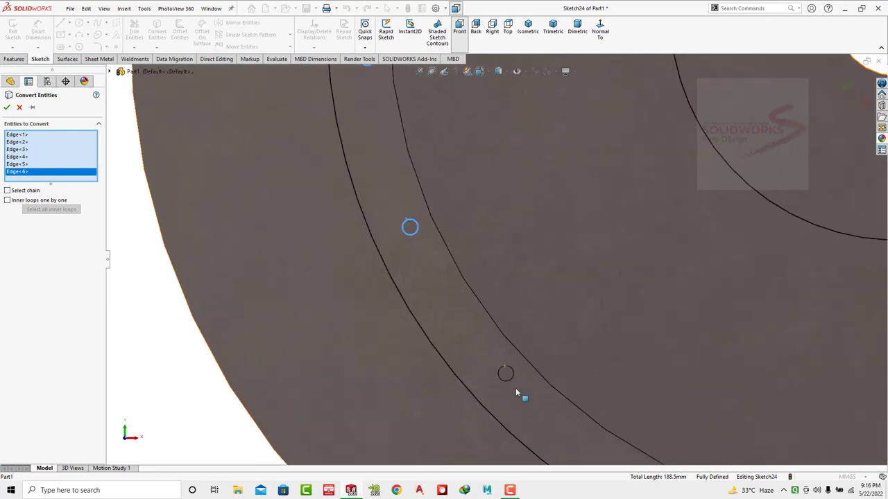
left_click(514, 377)
scroll(513, 377, "up", 3)
scroll(558, 350, "down", 3)
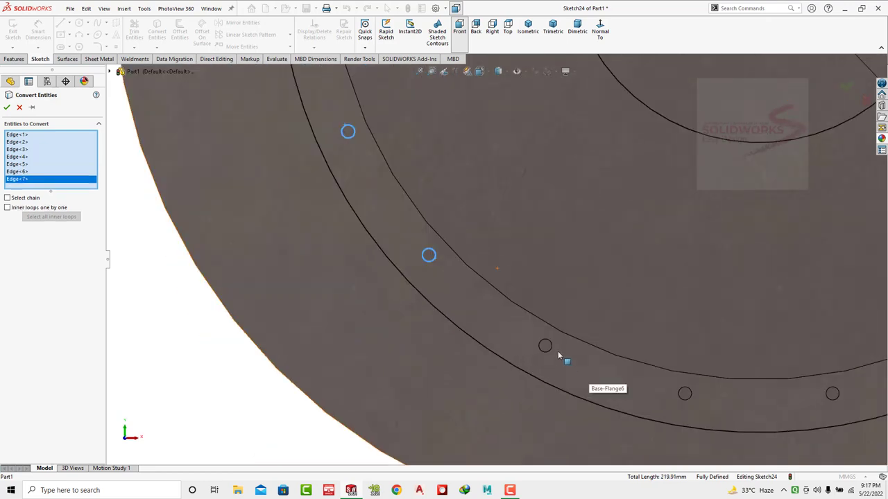
left_click(679, 366)
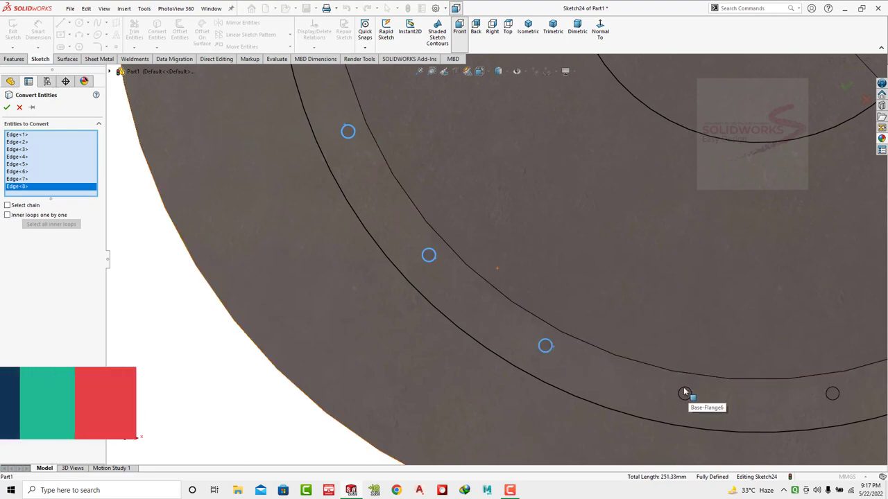
left_click(684, 392)
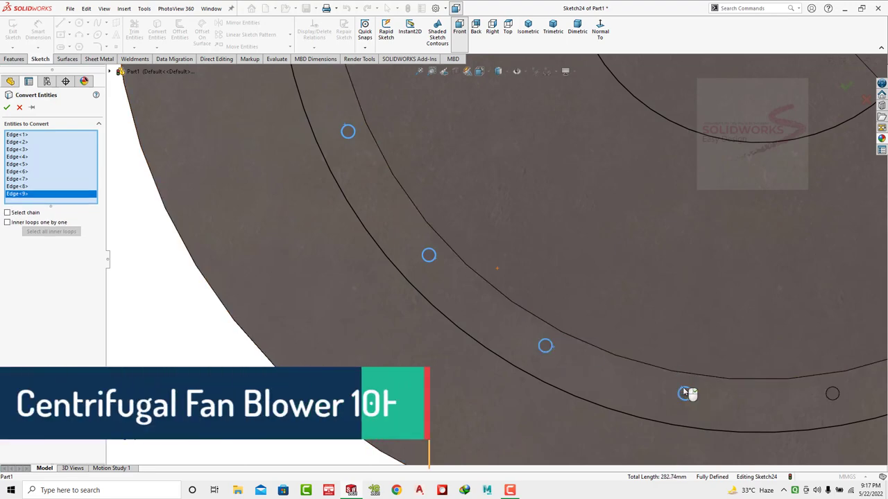
left_click(832, 394)
scroll(645, 344, "up", 2)
scroll(645, 344, "up", 2)
scroll(655, 354, "down", 3)
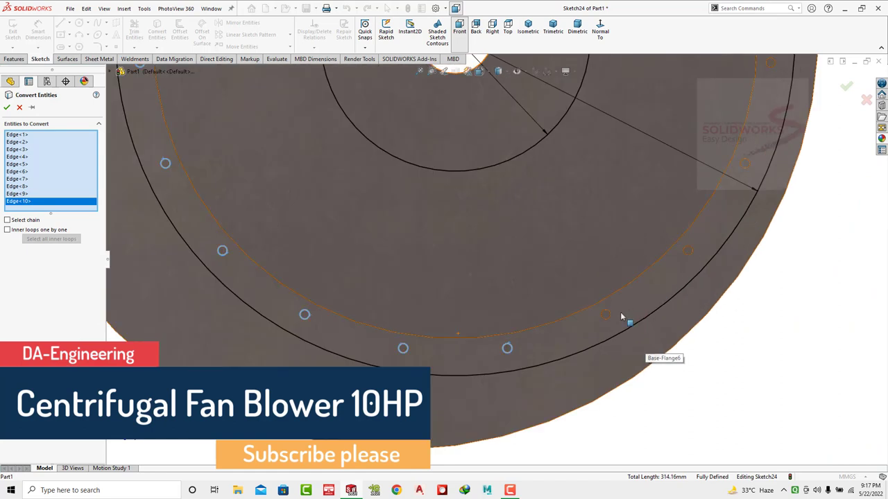
left_click(607, 313)
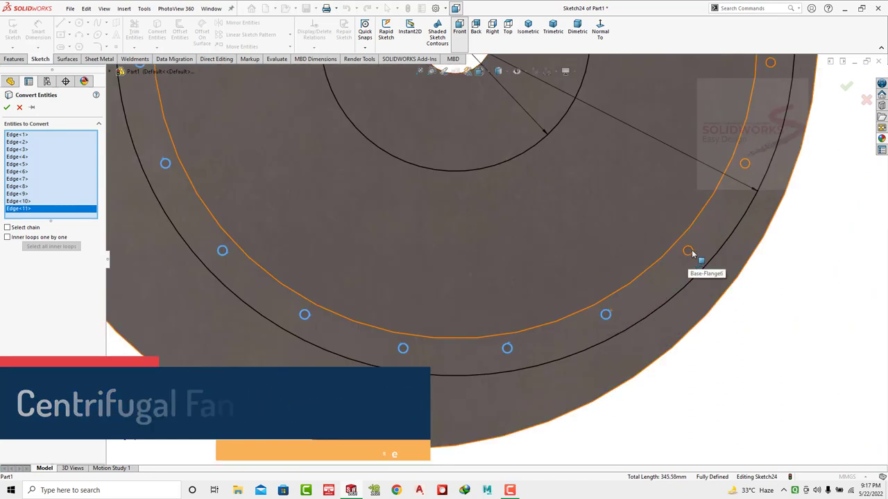
left_click(710, 238)
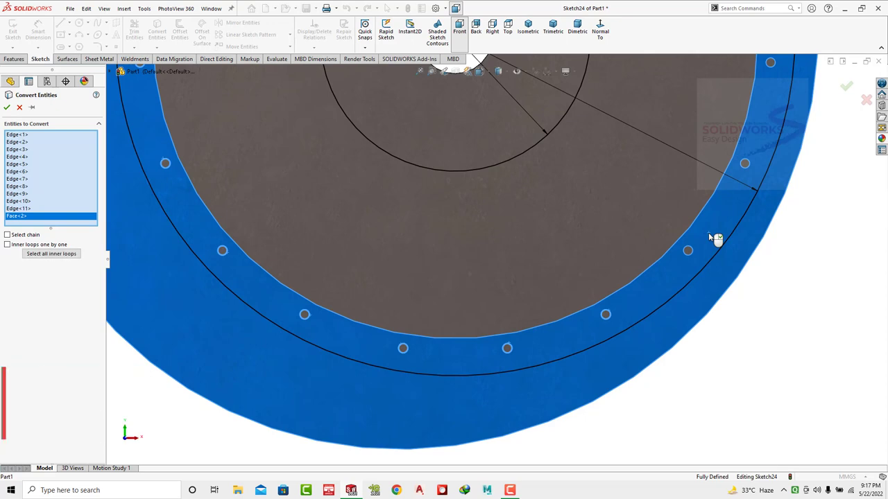
right_click(22, 217)
left_click(35, 231)
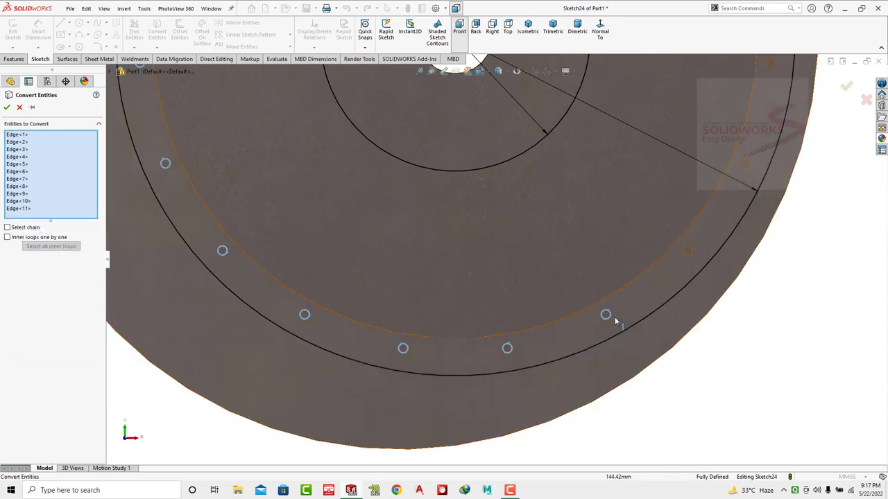
- Add the remaining top and right bolt-hole circles and confirm converting all 19 into Sketch24
left_click(691, 251)
left_click(747, 165)
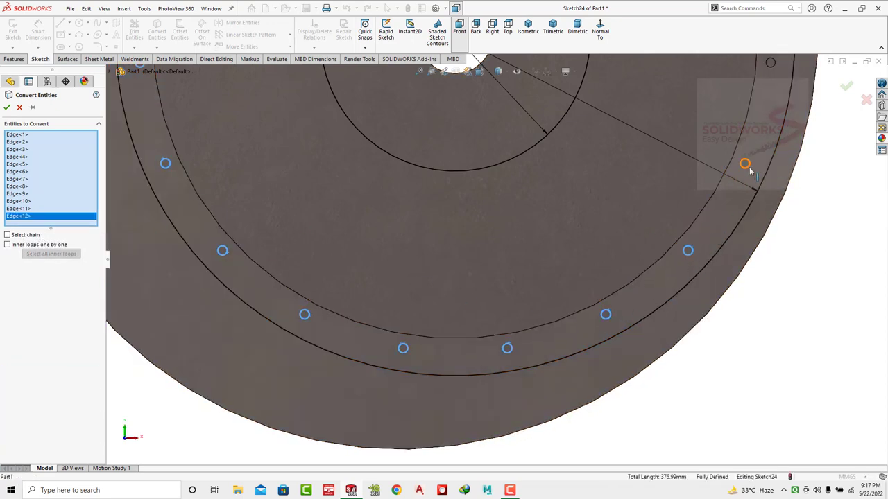
scroll(718, 202, "up", 2)
scroll(513, 298, "up", 1)
scroll(469, 88, "down", 2)
scroll(463, 97, "down", 2)
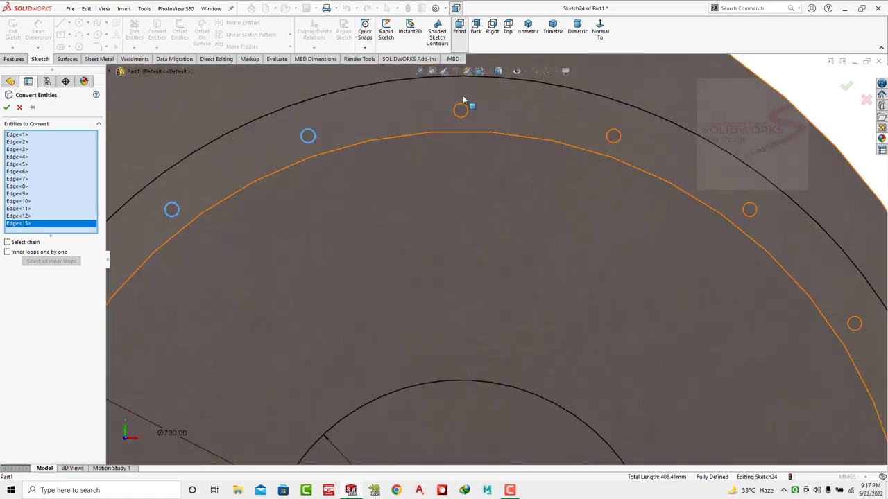
left_click(465, 110)
right_click(25, 231)
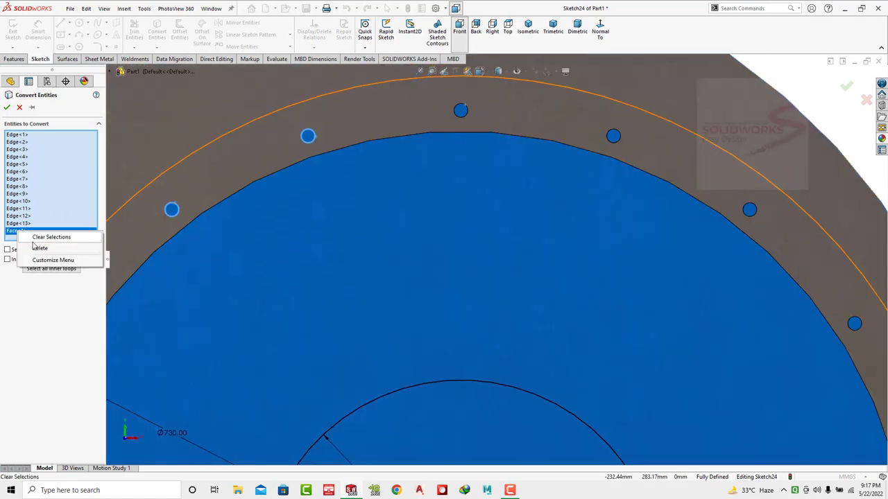
left_click(40, 247)
left_click(461, 110)
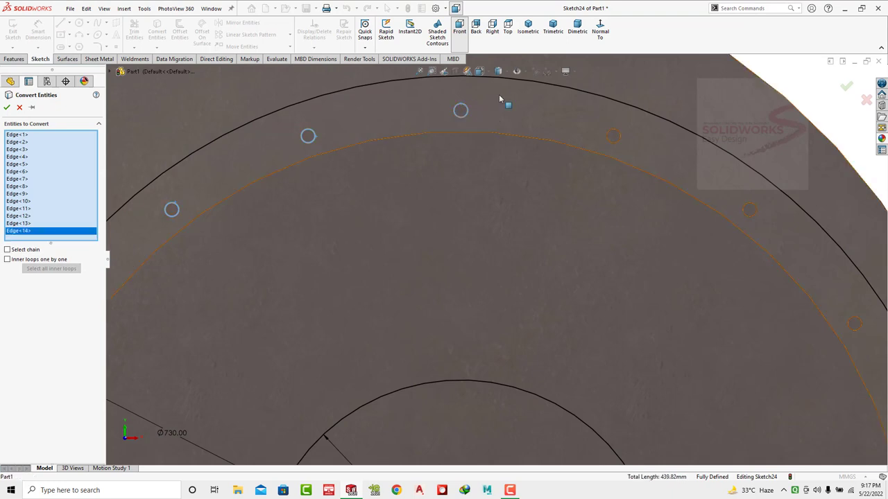
left_click(621, 137)
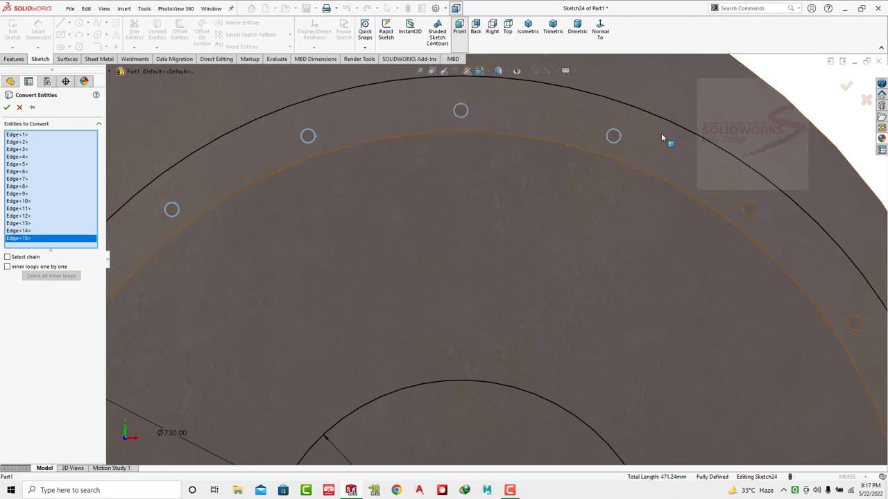
left_click(749, 208)
scroll(676, 212, "up", 3)
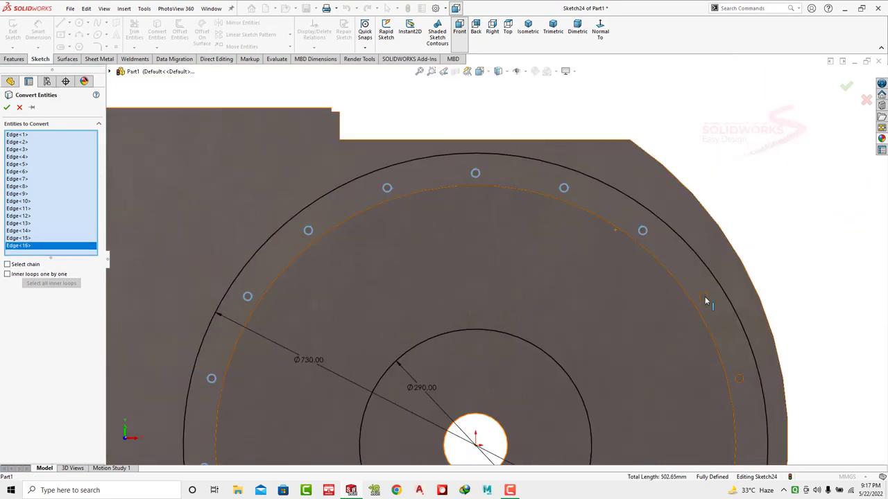
scroll(706, 300, "down", 3)
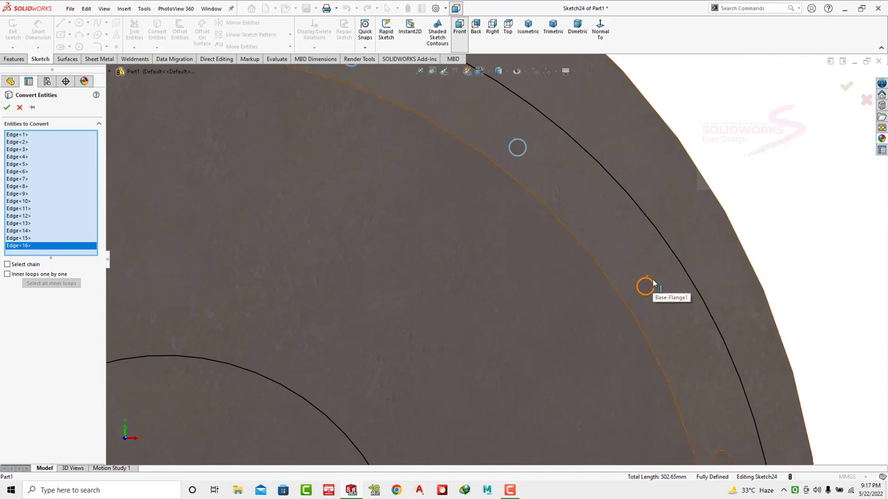
left_click(652, 284)
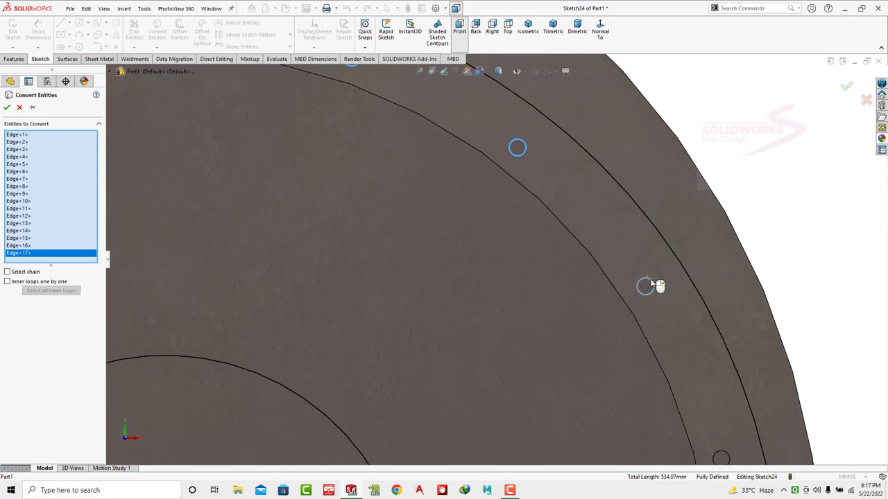
scroll(664, 291, "up", 3)
scroll(630, 384, "down", 3)
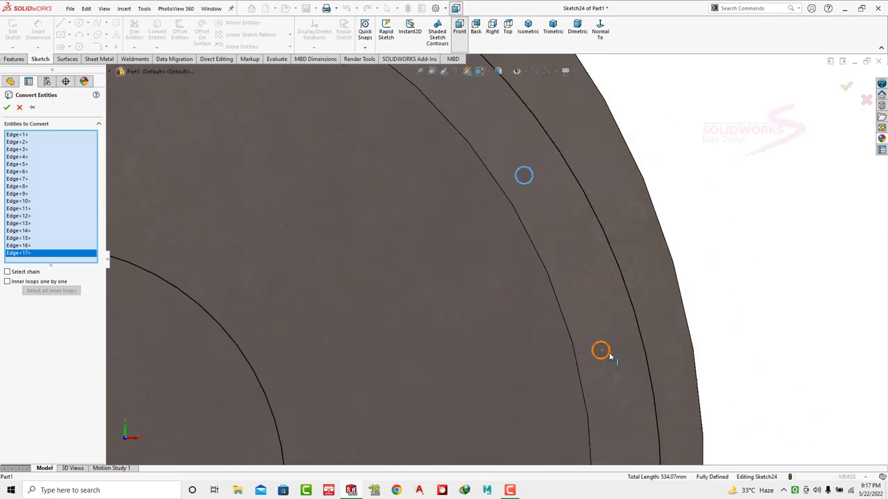
left_click(610, 357)
scroll(616, 359, "up", 3)
scroll(555, 389, "down", 4)
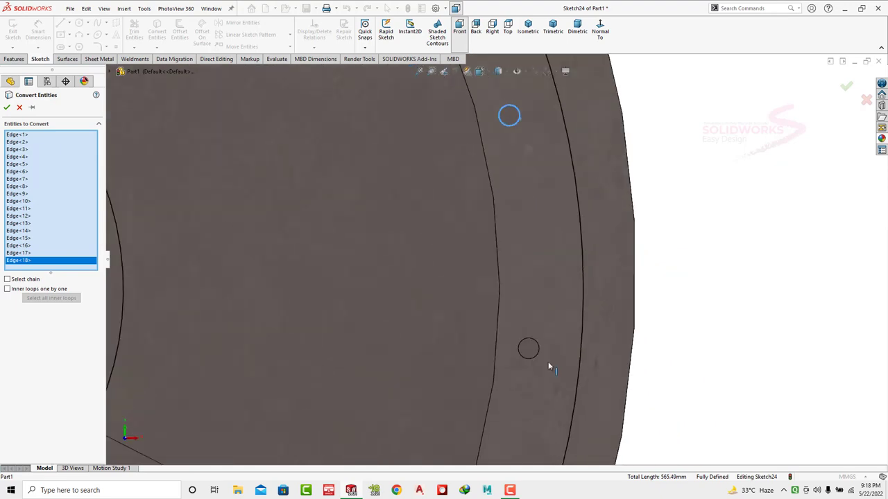
left_click(539, 356)
scroll(527, 347, "up", 4)
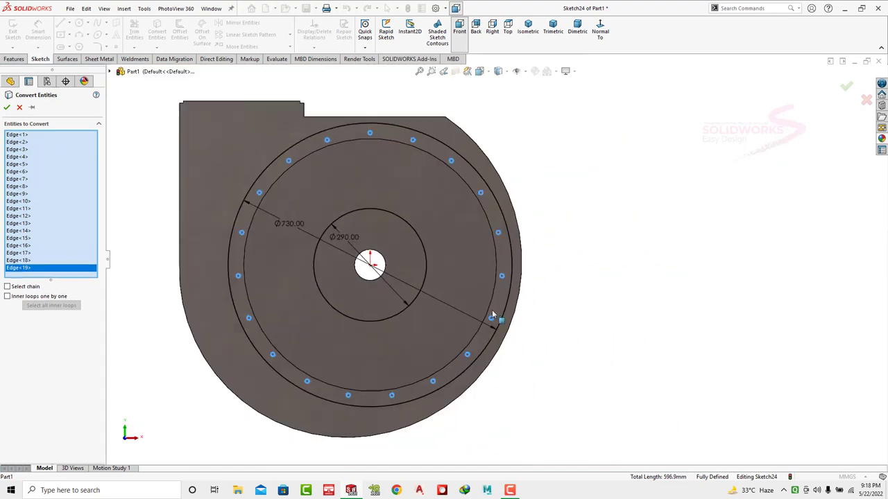
left_click(6, 107)
key("ctrl+7")
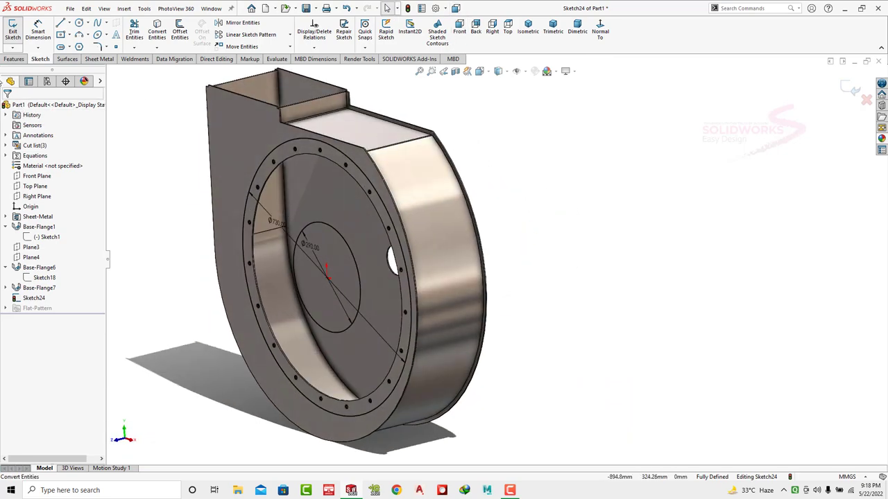
- Create a reversed 4 mm Base Flange from Sketch24 as the bolted ring plate
left_click(99, 59)
left_click(18, 32)
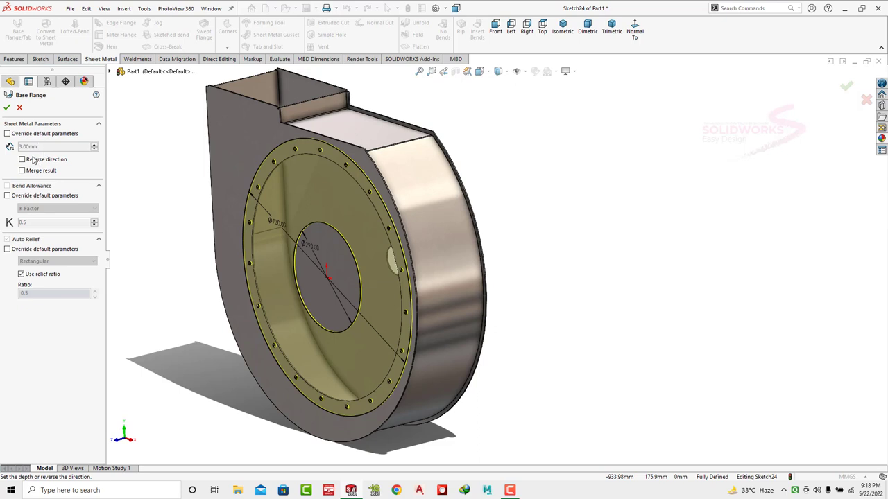
left_click(22, 159)
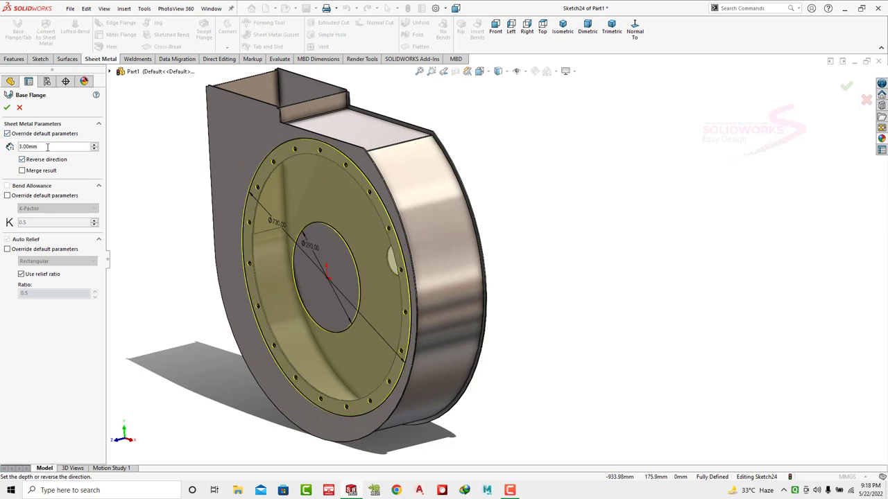
key("Up")
scroll(291, 208, "down", 4)
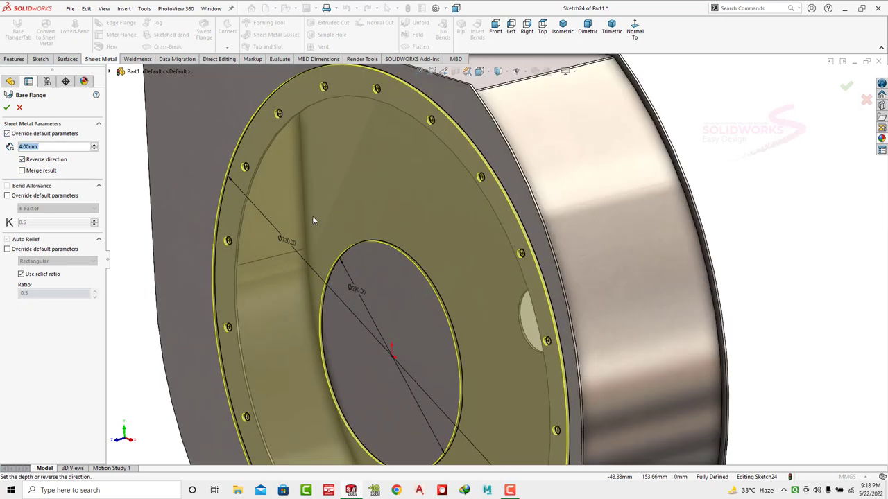
mouse_move(312, 221)
middle_mouse_down()
mouse_move(337, 175)
mouse_move(305, 193)
mouse_move(327, 185)
middle_mouse_up()
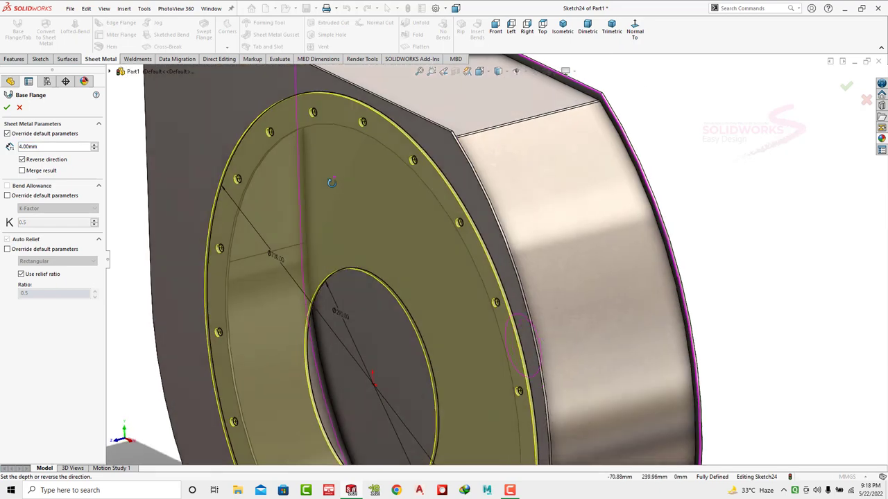
scroll(433, 288, "up", 5)
scroll(433, 287, "down", 4)
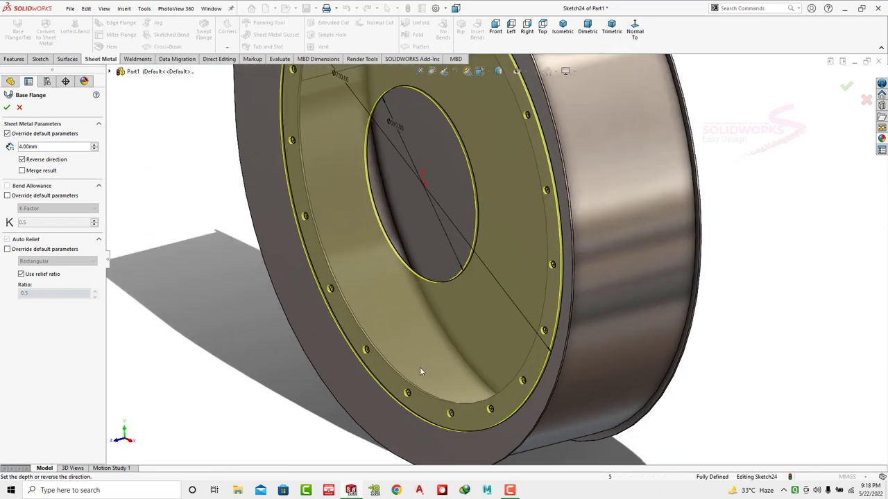
left_click(7, 108)
scroll(762, 298, "up", 3)
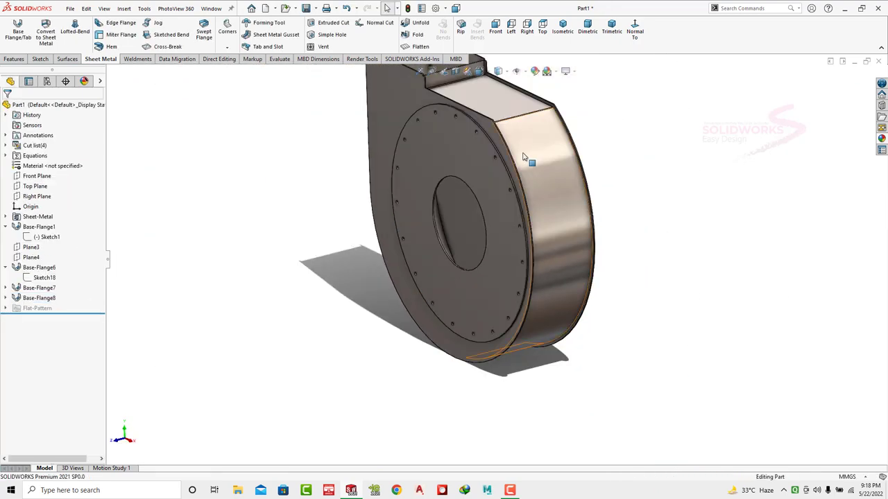
scroll(524, 157, "down", 3)
- Create Plane5 offset 50 mm from the housing's front face
scroll(524, 157, "up", 3)
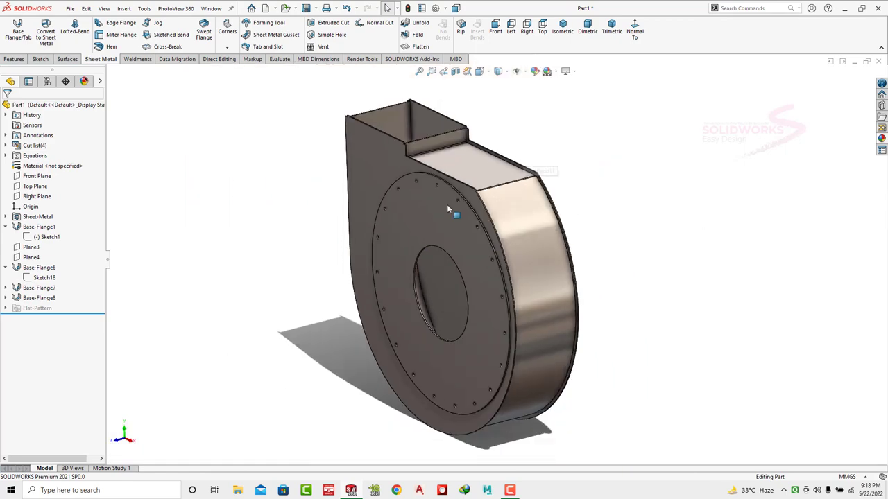
middle_click_drag(447, 204, 444, 307)
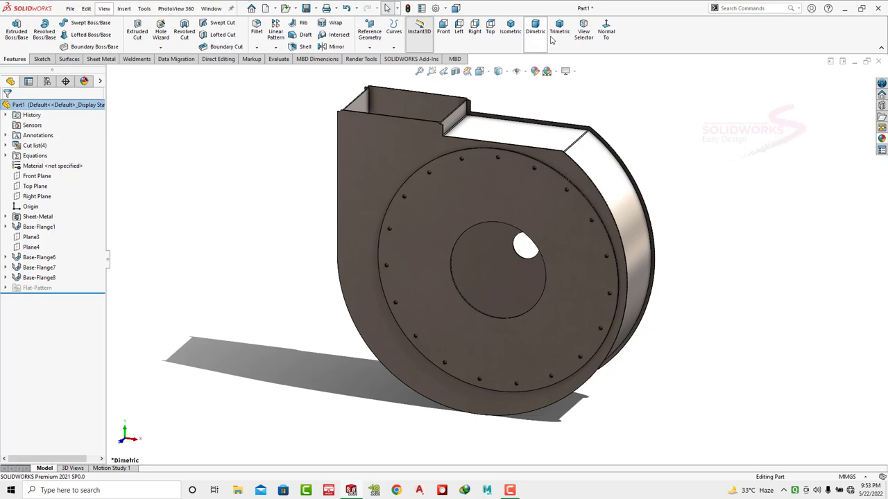
left_click(369, 46)
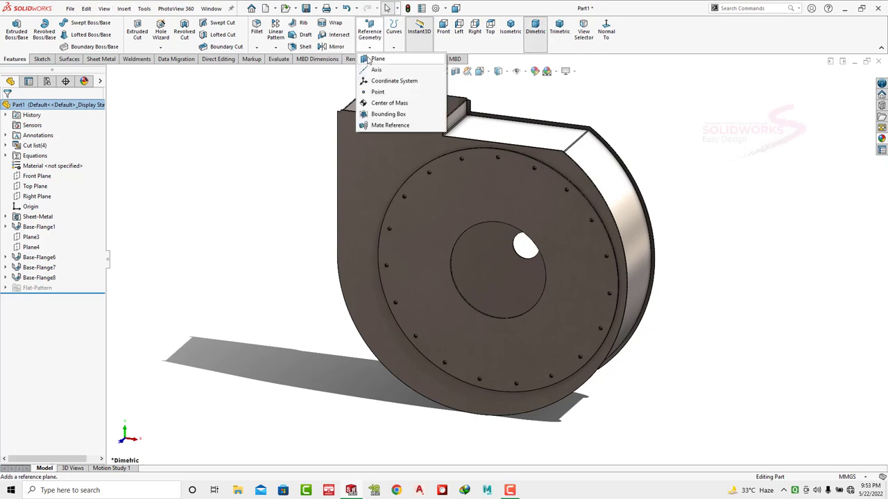
left_click(377, 65)
left_click(448, 193)
type("50.00mm")
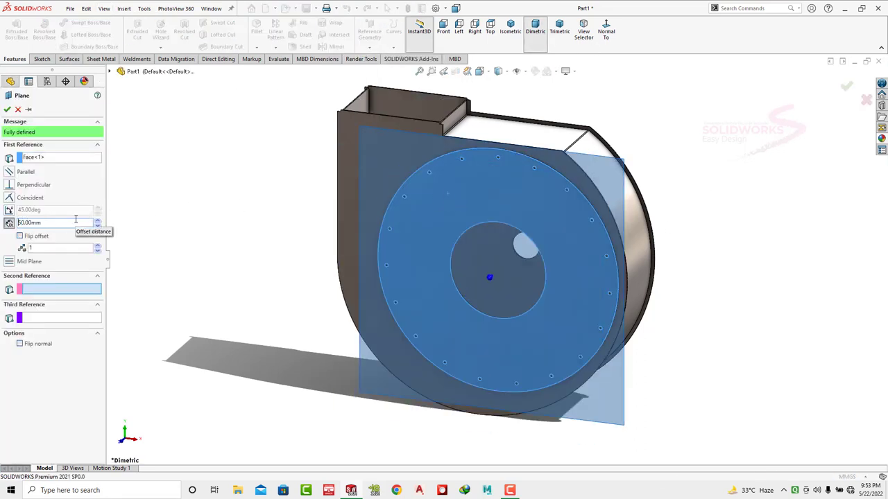
middle_click_drag(258, 219, 240, 238)
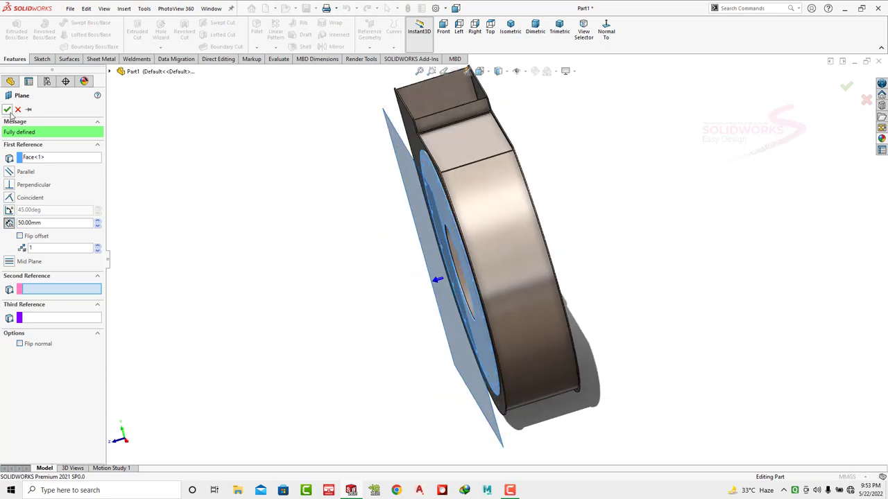
left_click(7, 109)
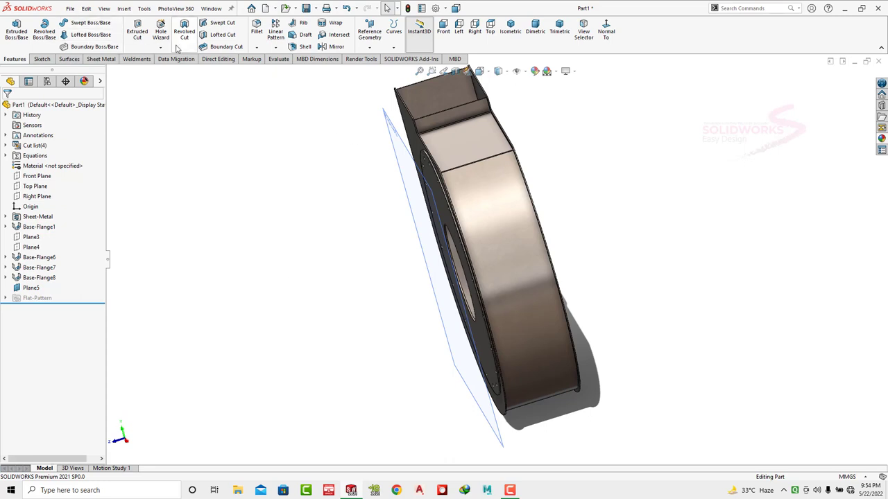
- Add Plane6 offset 155 mm from Plane5, flipped toward the inside of the housing
left_click(370, 46)
left_click(407, 156)
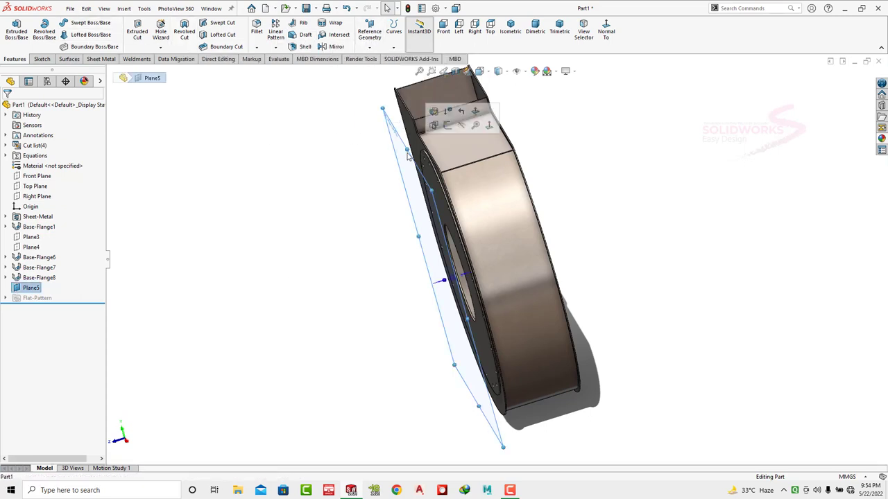
left_click(368, 47)
left_click(365, 48)
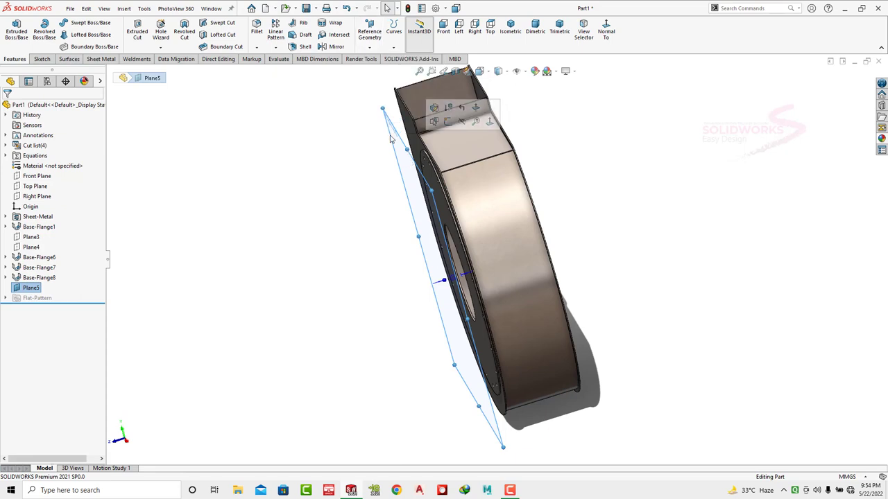
left_click(362, 48)
left_click(377, 58)
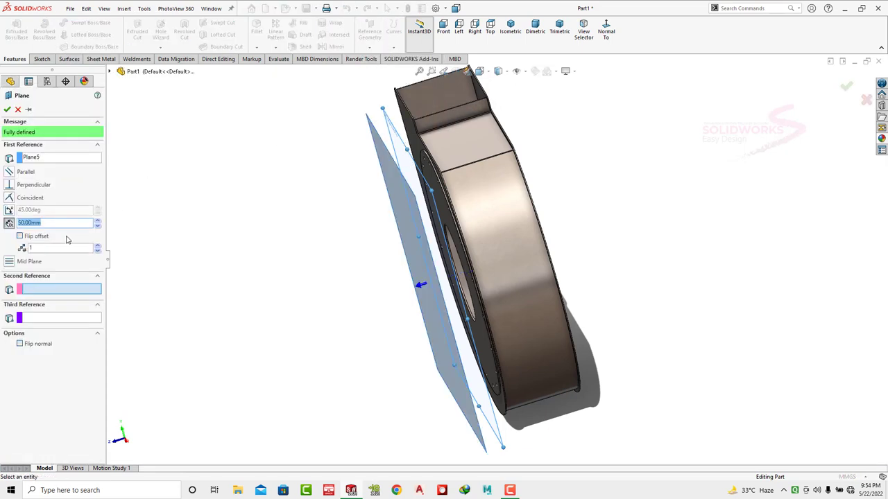
left_click(20, 236)
type("155")
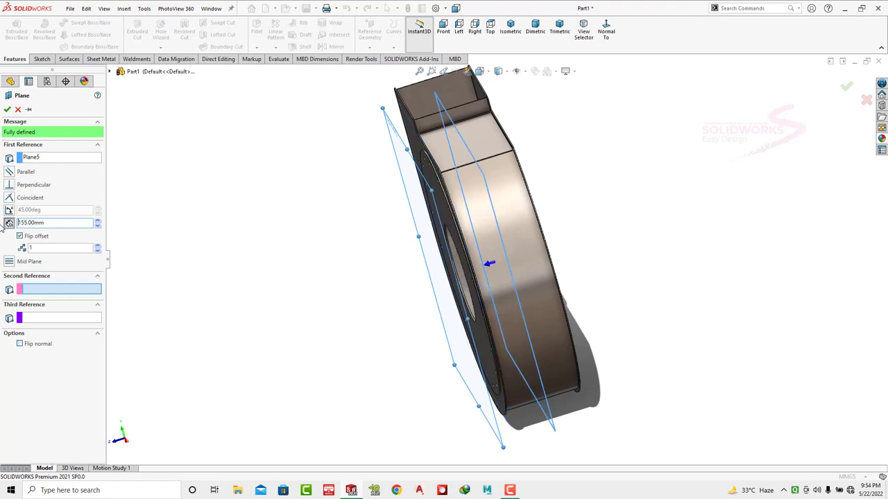
key("Return")
middle_click_drag(415, 237, 409, 160)
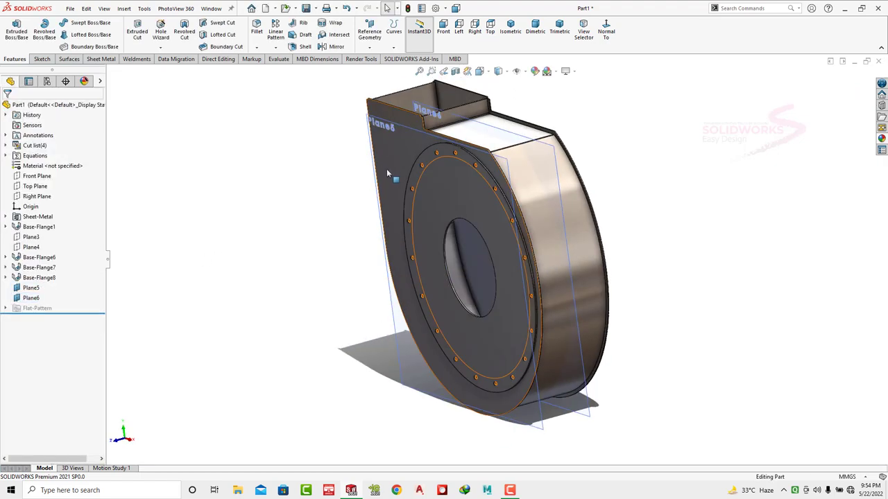
left_click(413, 161)
- Sketch a Ø300 mm circle centred on the origin on Plane5
left_click(450, 127)
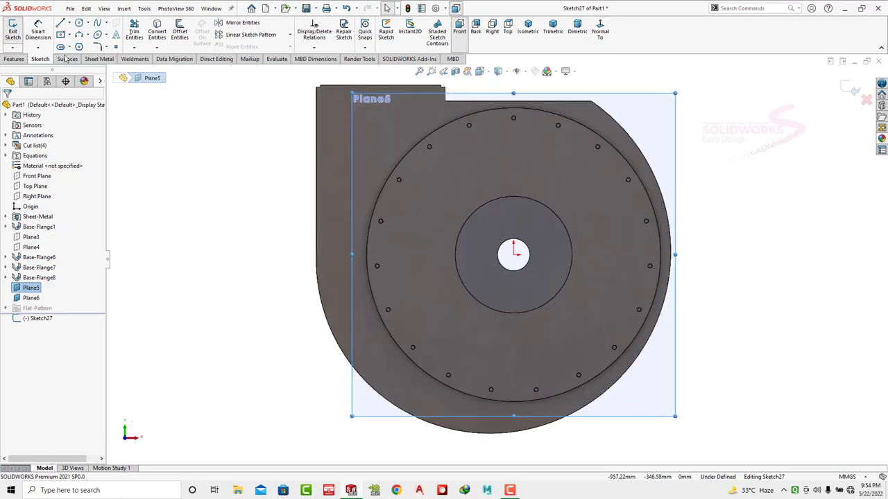
left_click(80, 23)
left_click(514, 255)
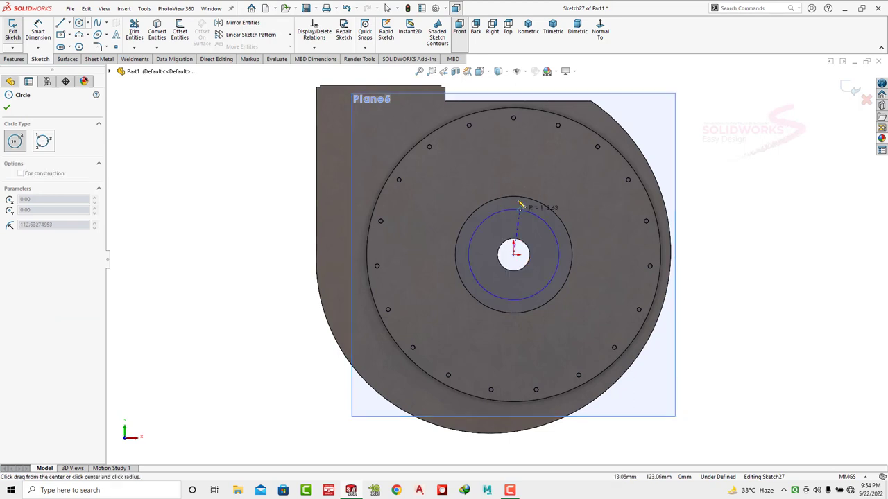
left_click(547, 193)
left_click(39, 31)
left_click(514, 185)
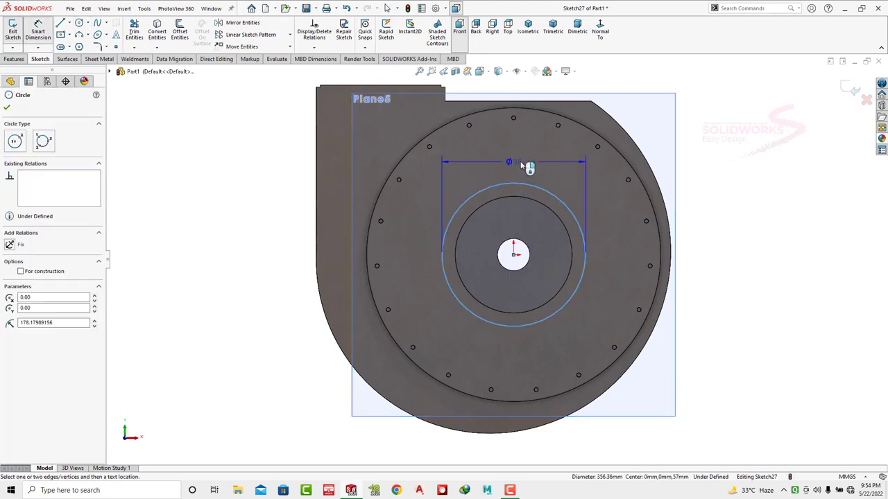
left_click(526, 164)
type("300")
key("Return")
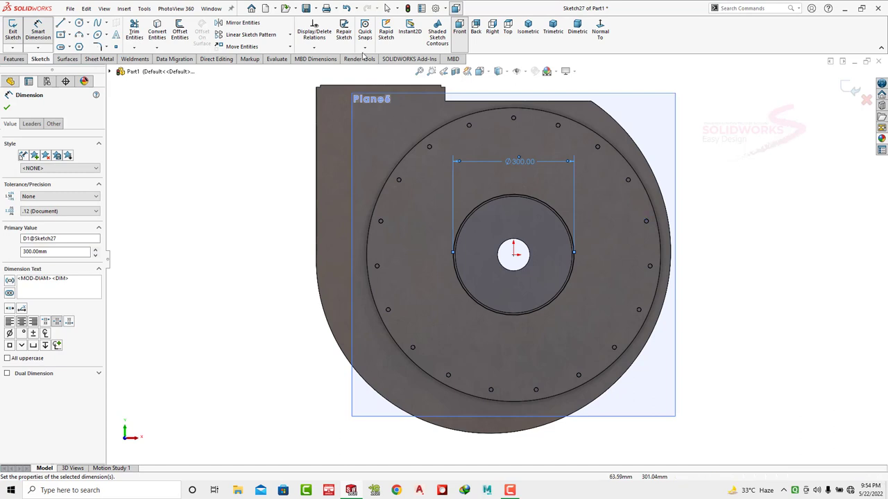
- Add a Ø0.5 mm circle centred on the big circle's rim
left_click(80, 23)
scroll(551, 248, "down", 3)
scroll(478, 182, "down", 3)
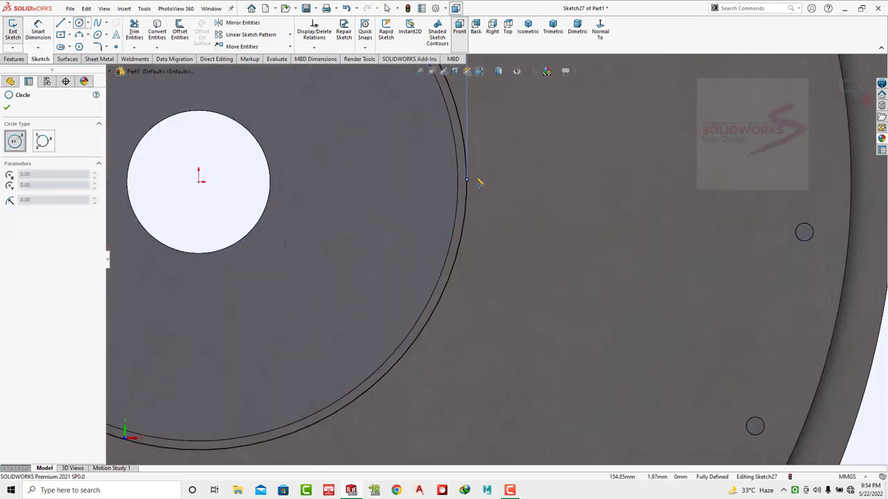
left_click(467, 182)
left_click(479, 187)
key("Escape")
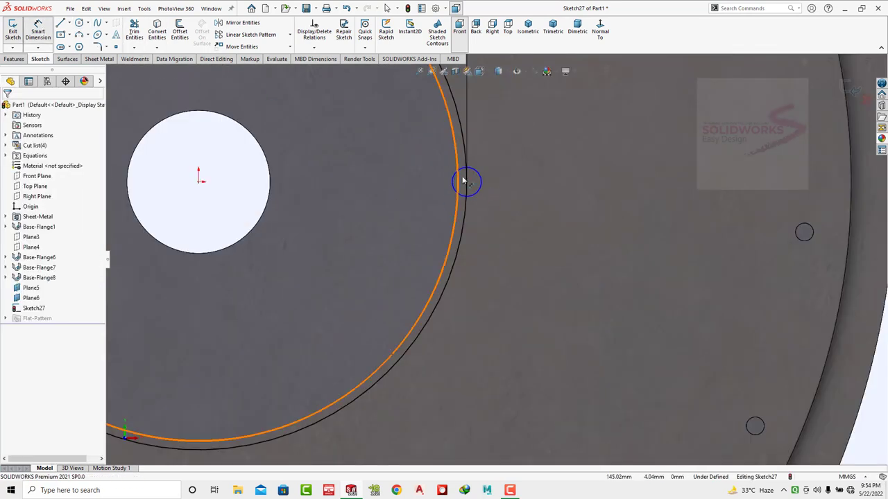
left_click(482, 183)
left_click(511, 161)
type("0.5")
key("Return")
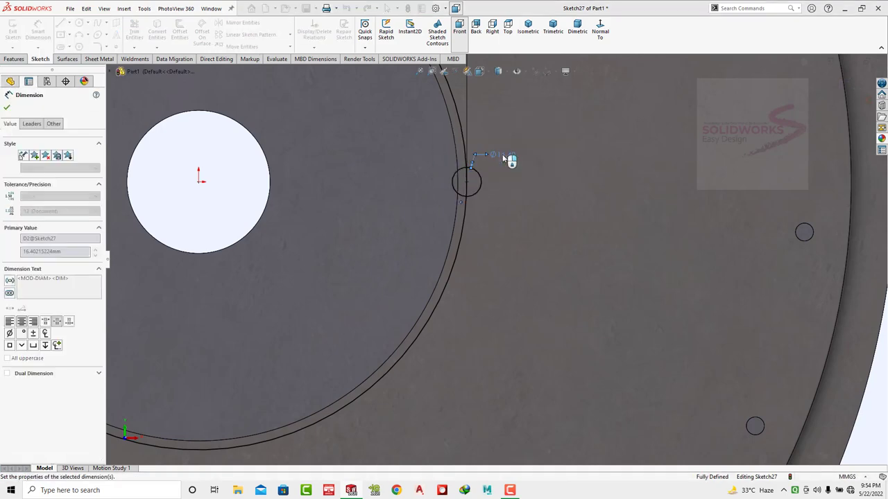
- Trim a tiny gap into the Ø300 circle's rim and exit Sketch27
left_click(137, 27)
scroll(415, 167, "down", 3)
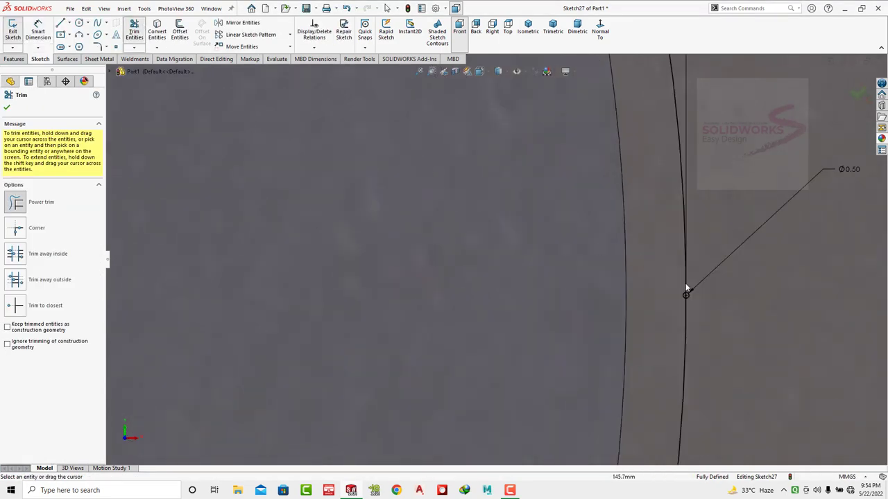
scroll(685, 285, "down", 3)
scroll(568, 259, "down", 2)
left_click_drag(645, 245, 548, 247)
scroll(611, 273, "up", 3)
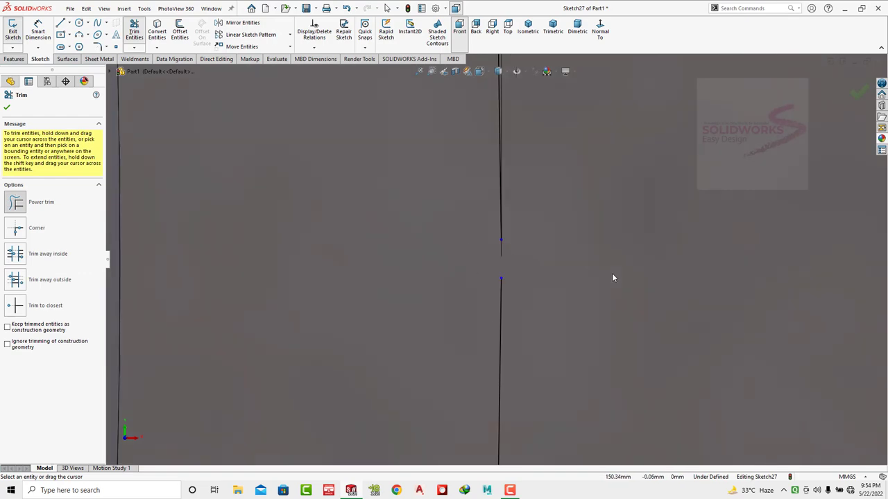
scroll(612, 273, "up", 5)
scroll(613, 278, "up", 2)
left_click(859, 93)
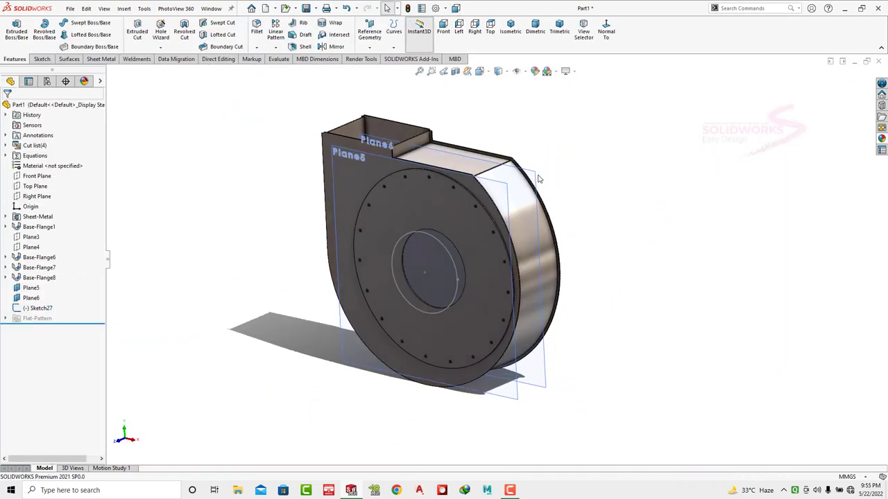
left_click(536, 173)
- Sketch a Ø254 mm circle centred on the origin on Plane6 and exit the sketch
left_click(563, 132)
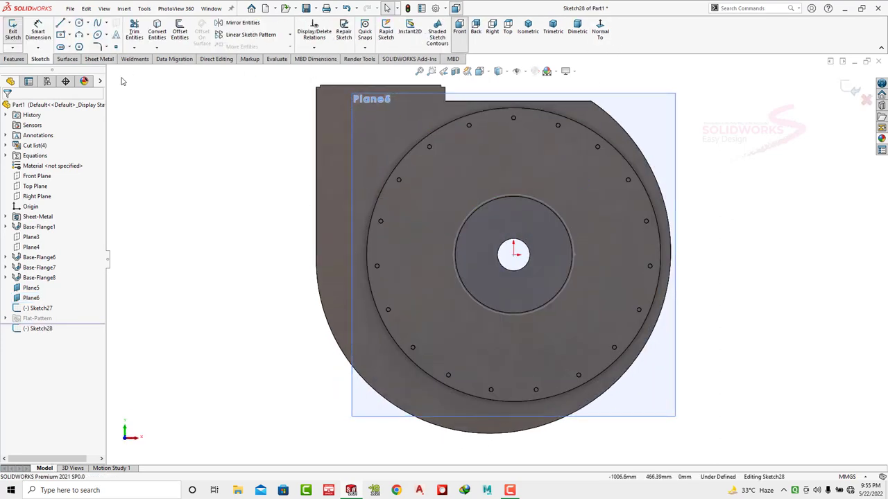
left_click(80, 25)
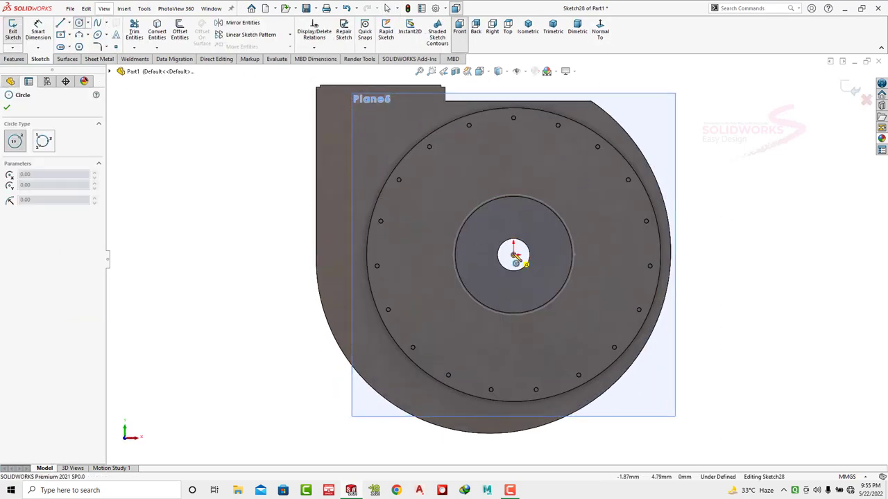
left_click(513, 255)
left_click(513, 185)
left_click(49, 40)
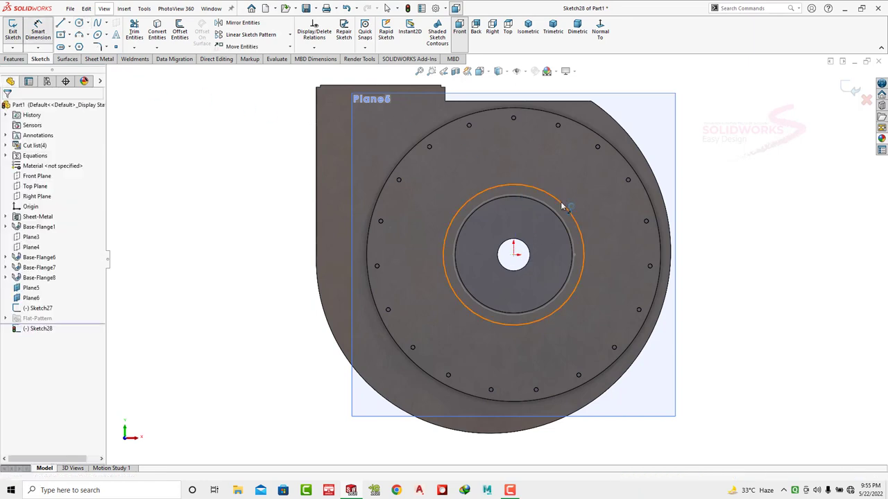
left_click(563, 204)
left_click(773, 205)
type("254")
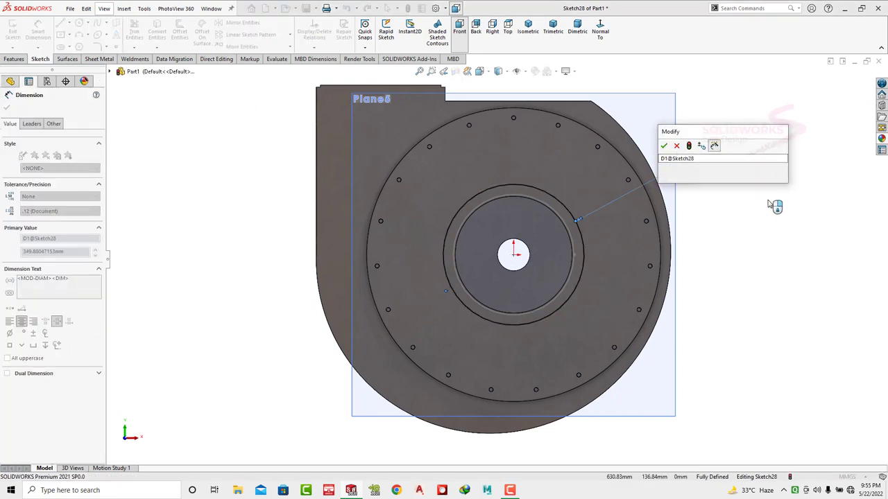
key("Return")
left_click(853, 99)
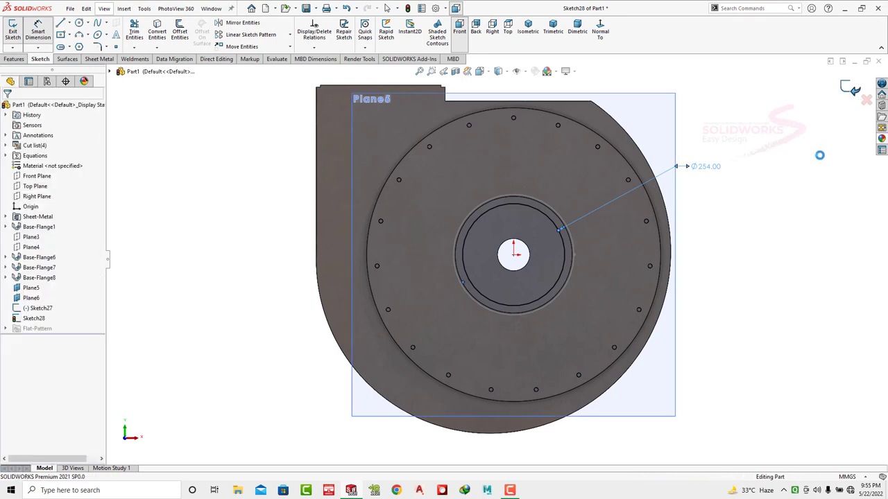
- Reopen the sketch and add a Ø5 mm circle centred on the big circle's rim
left_click(550, 222)
left_click(575, 174)
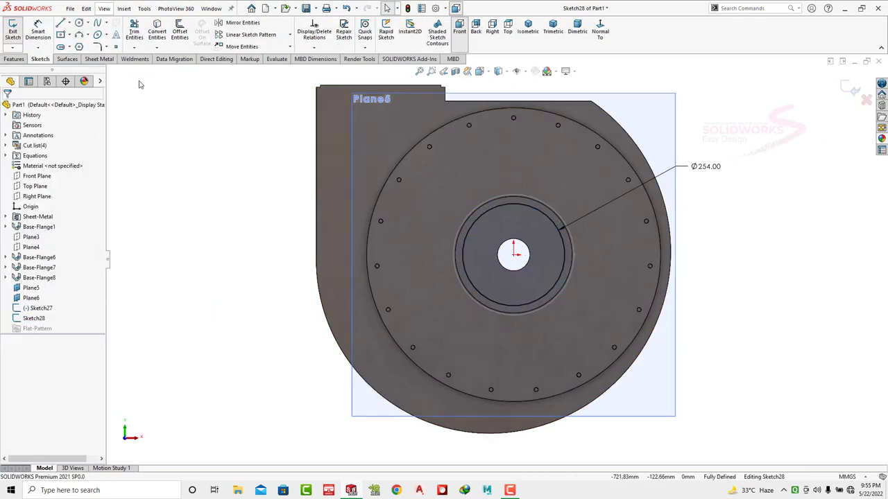
left_click(79, 23)
left_click(565, 255)
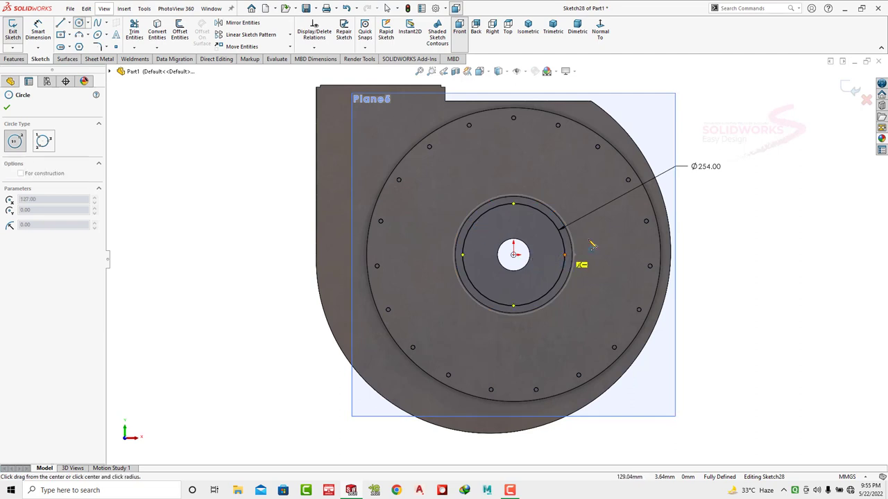
left_click(607, 250)
right_click_drag(625, 277, 624, 245)
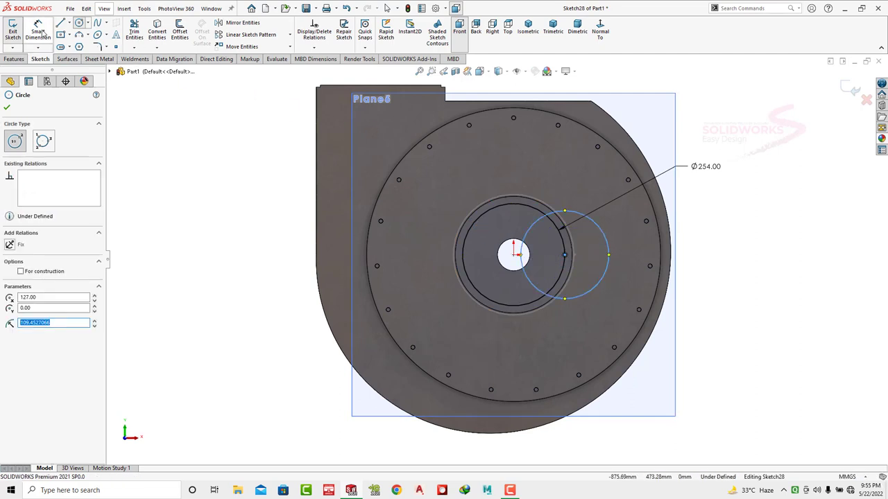
left_click(609, 249)
left_click(620, 248)
type("5")
key("Return")
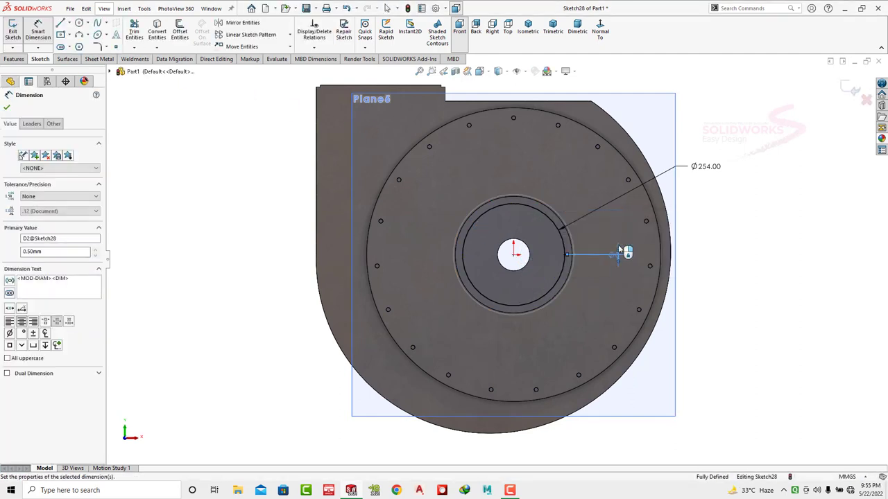
- Power Trim a small gap into the 254 mm circle's rim
key("t")
scroll(559, 261, "down", 3)
scroll(559, 281, "down", 3)
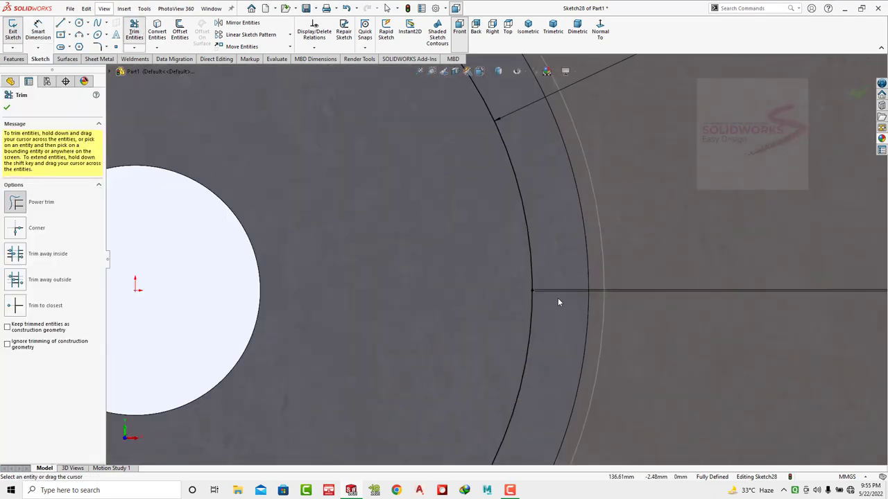
scroll(486, 270, "down", 3)
scroll(477, 250, "down", 2)
scroll(604, 236, "down", 2)
left_click_drag(606, 234, 460, 231)
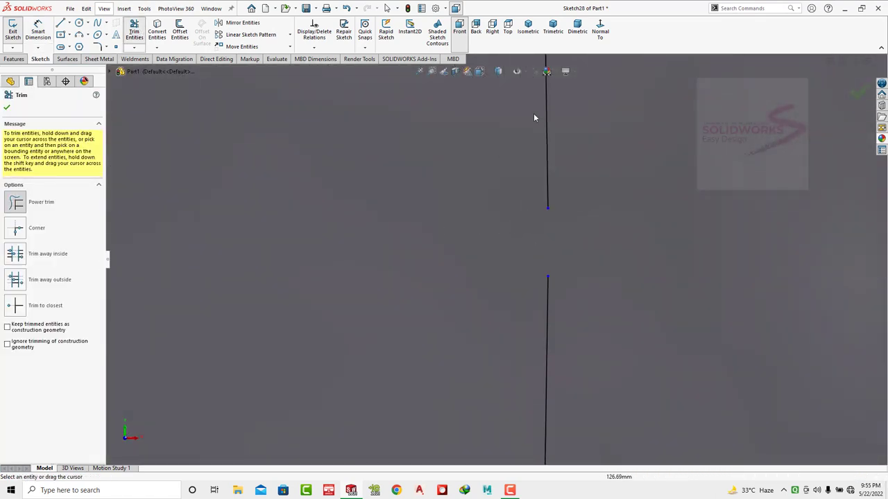
left_click(534, 33)
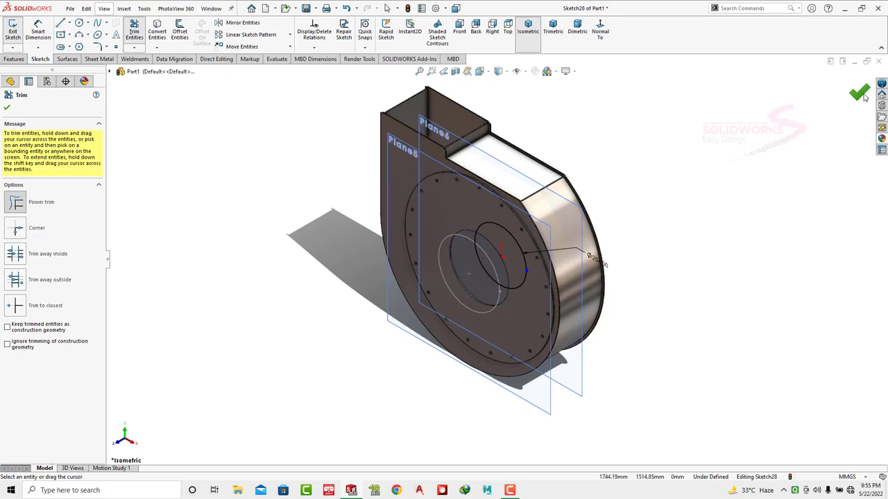
- Create a formed 3 mm lofted bend between the Ø254 mm Sketch28 and Ø300 mm Sketch27 circles
left_click(861, 94)
left_click(101, 59)
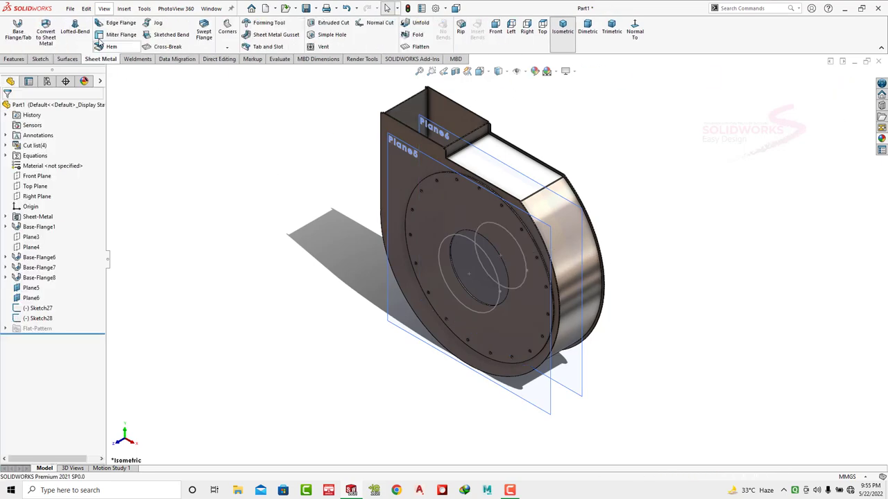
left_click(514, 239)
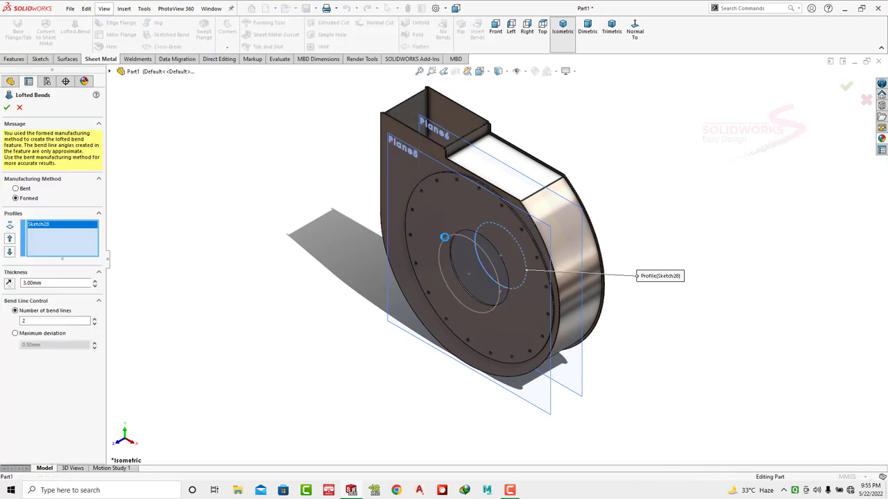
left_click(445, 239)
scroll(489, 272, "down", 2)
scroll(486, 264, "down", 2)
scroll(485, 243, "down", 2)
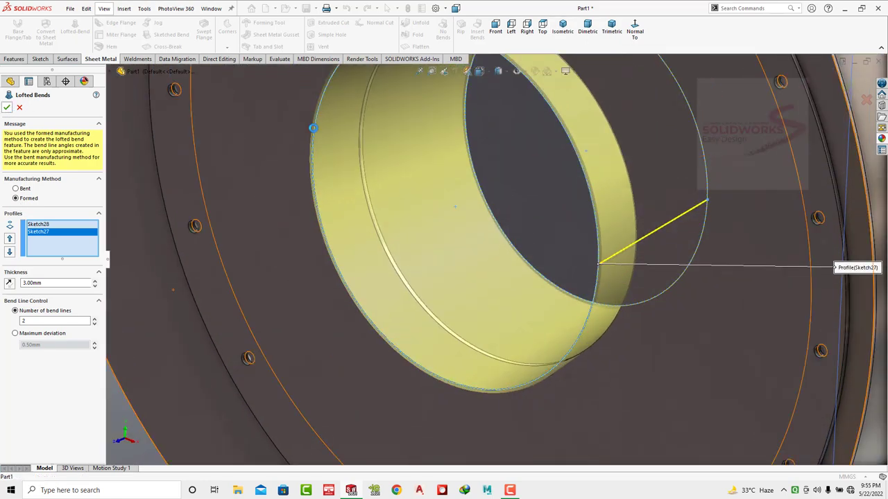
key("Return")
- On a new sketch, draw a circle centred on the origin matching the inlet ring's outer rim
key("f")
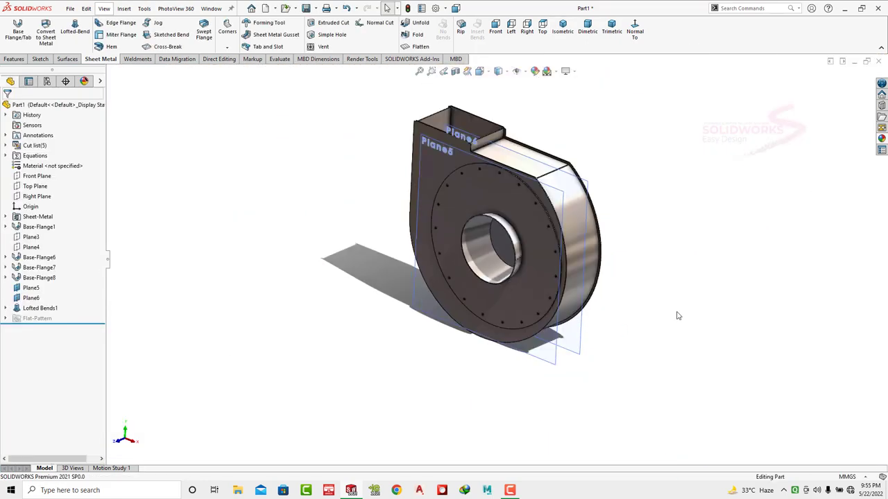
scroll(416, 181, "down", 2)
left_click(400, 140)
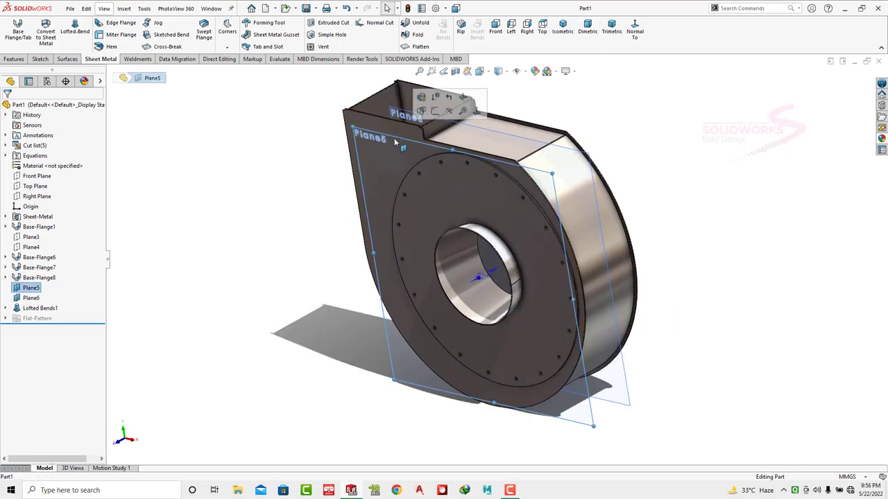
left_click(434, 112)
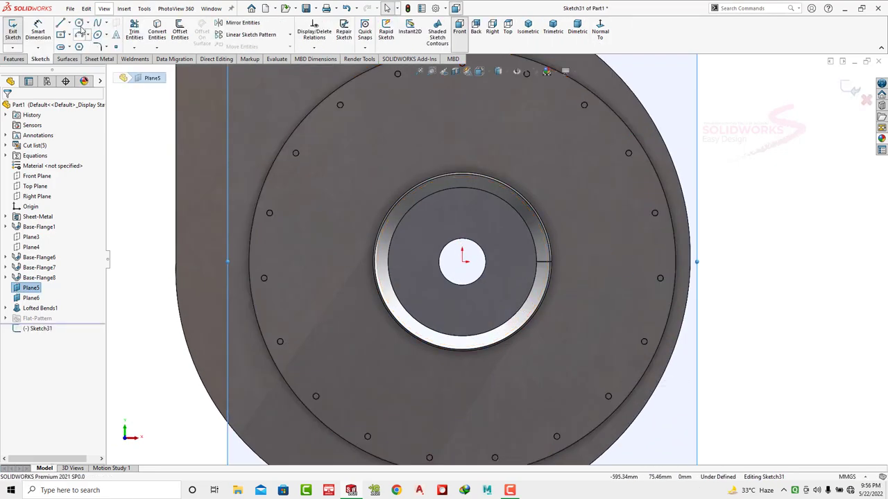
left_click(80, 25)
left_click(462, 260)
scroll(548, 274, "down", 2)
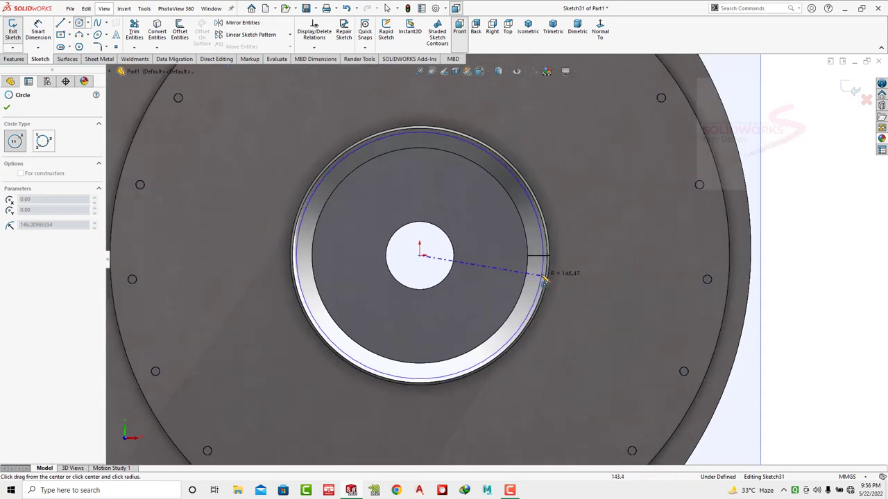
scroll(545, 280, "down", 3)
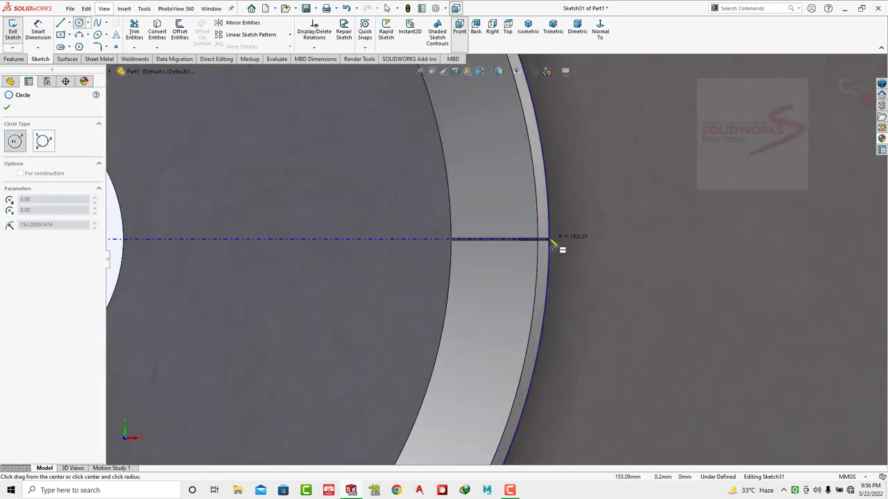
scroll(551, 243, "down", 2)
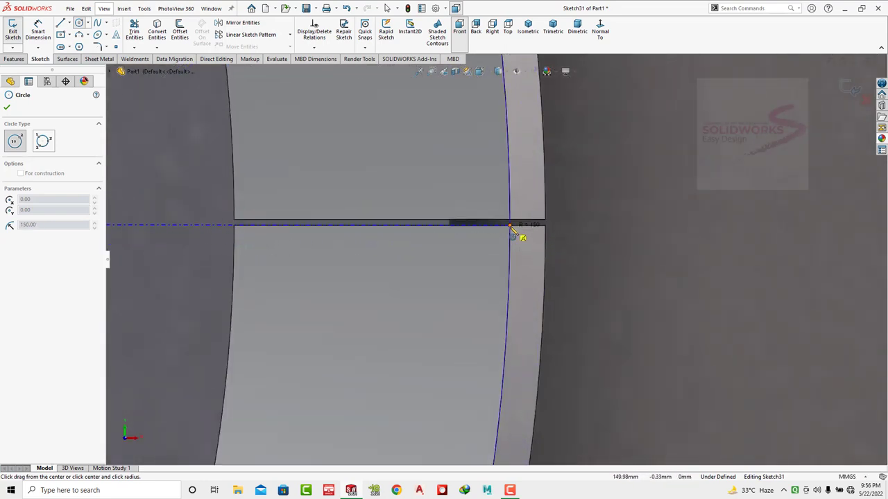
left_click(555, 234)
- Offset that circle 35 mm outward
scroll(560, 252, "up", 5)
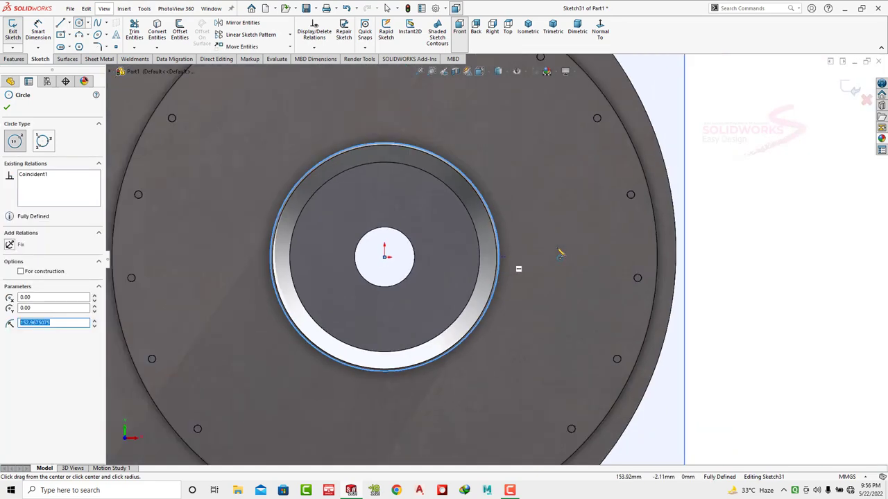
left_click(180, 31)
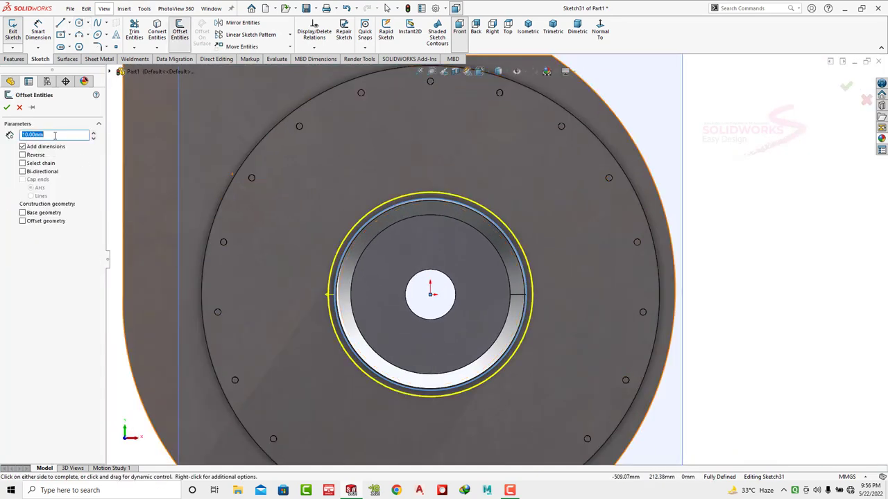
type("35")
key("Return")
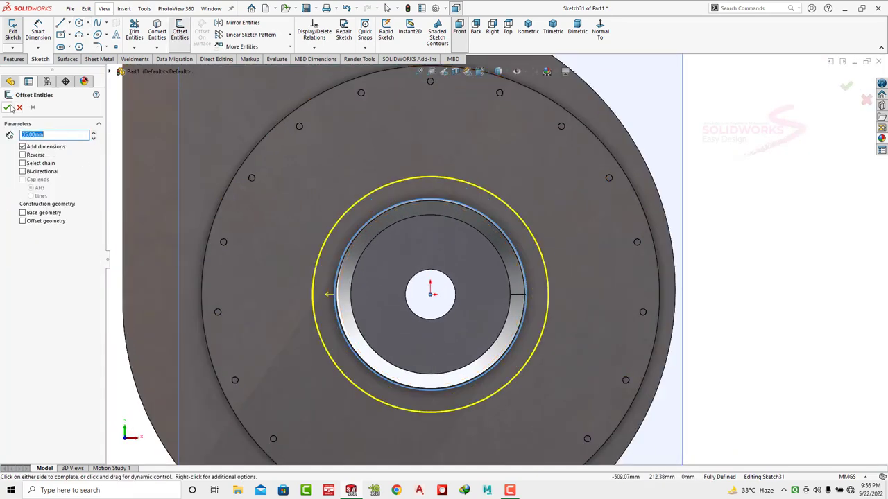
left_click(8, 108)
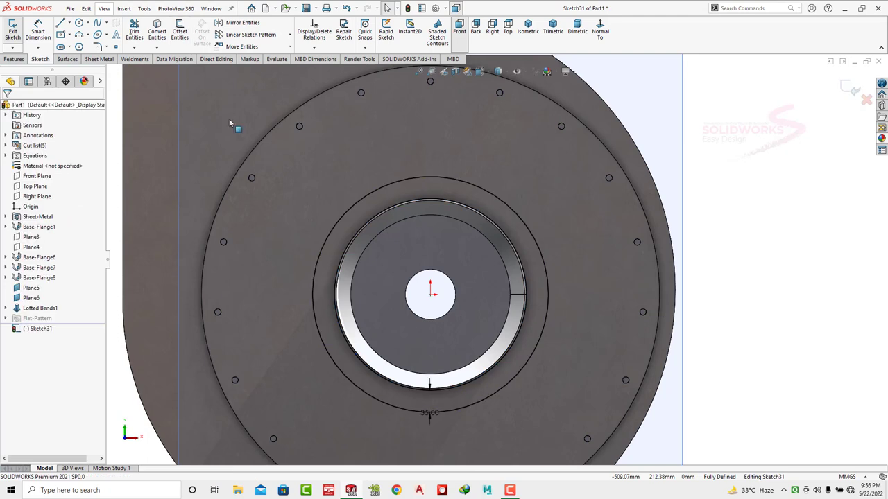
- Draw a short vertical centerline from the inlet ring to the offset circle
left_click(69, 23)
left_click(86, 43)
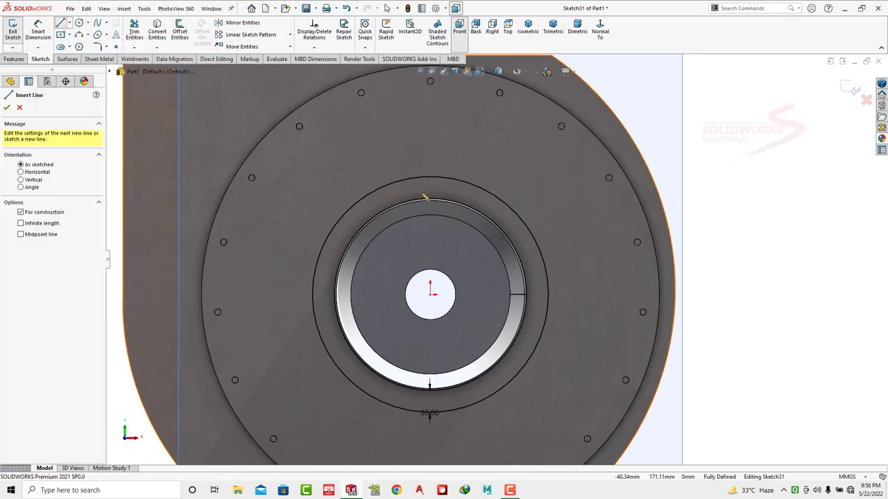
left_click(430, 201)
left_click(430, 178)
key("Escape")
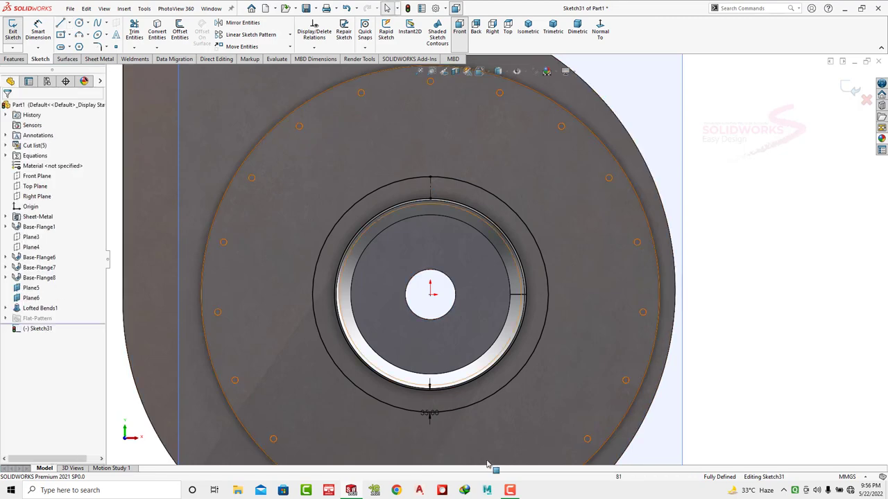
- Draw a Ø10 mm circle at the centerline's top end
key("c")
left_click(430, 188)
left_click(435, 187)
key("Escape")
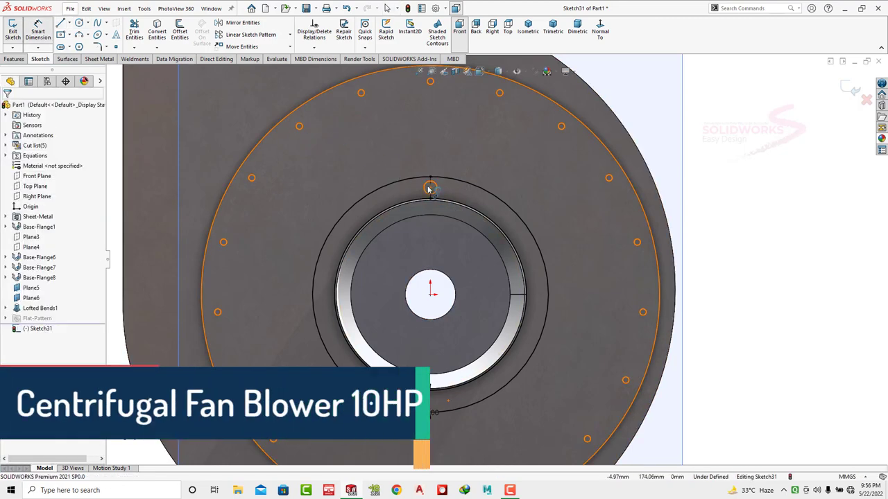
key("d")
left_click(430, 183)
left_click(414, 147)
type("10")
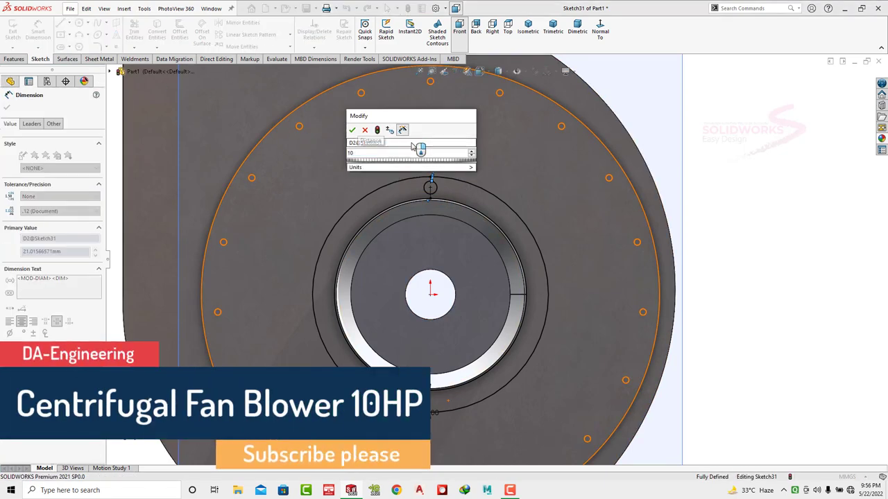
key("Return")
key("Escape")
- Circular-pattern the Ø10 circle into 12 equally spaced instances around the inlet centre
left_click(290, 34)
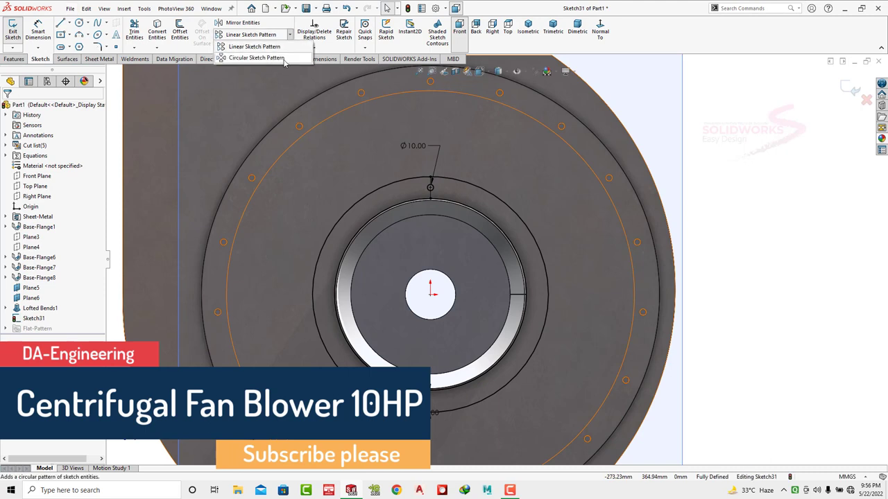
left_click(256, 58)
left_click(431, 188)
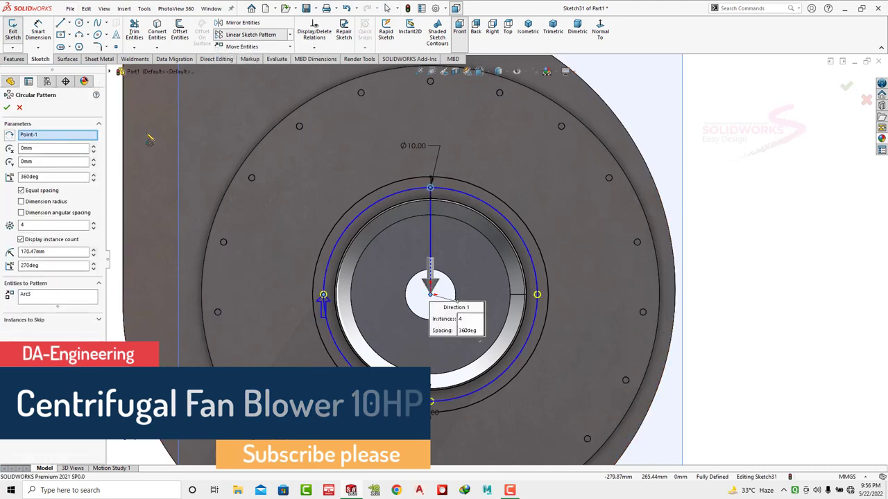
left_click(94, 222)
left_click(94, 223)
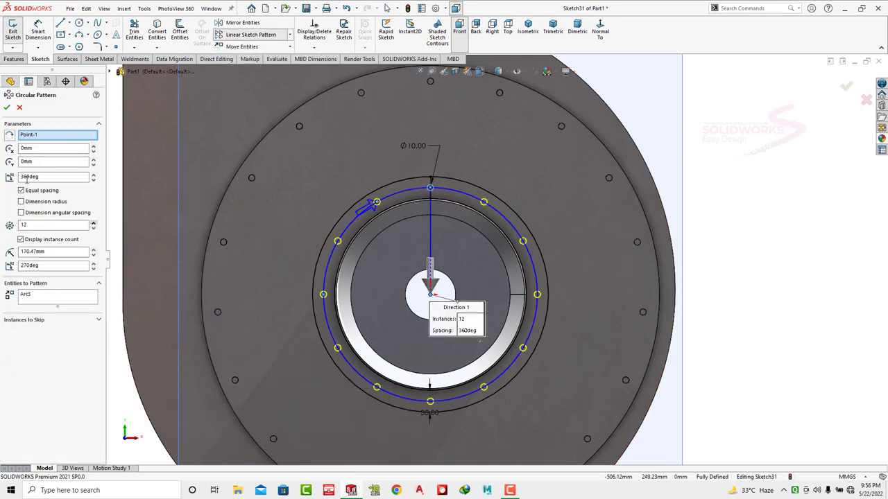
left_click(7, 109)
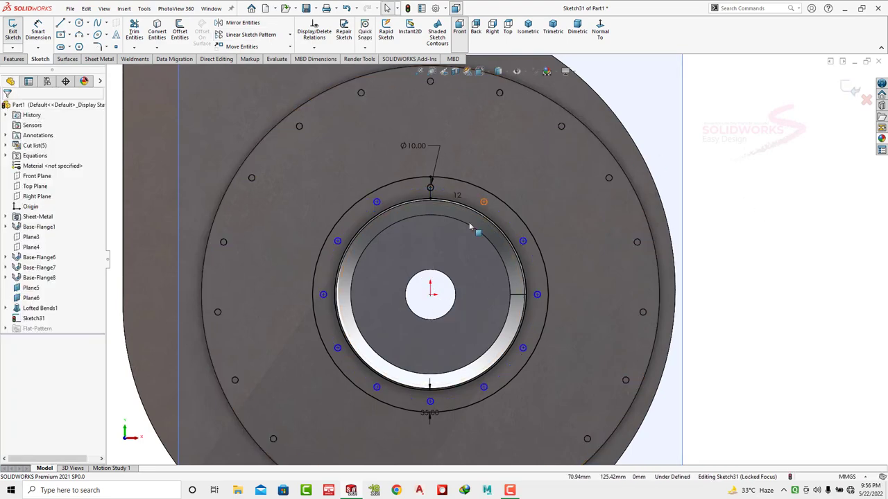
middle_click_drag(476, 228, 388, 208)
left_click(101, 58)
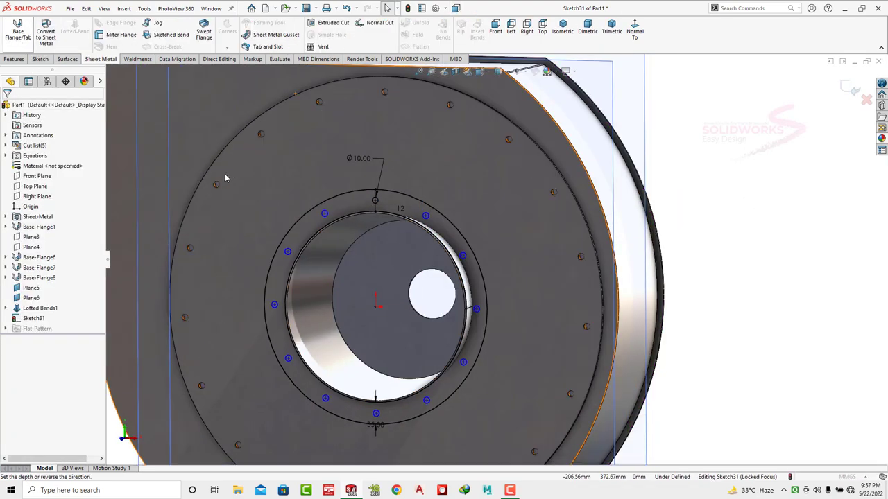
- Make Sketch31 a Base Flange with overridden 3 mm thickness, forming the twelve-hole ring
left_click(19, 32)
left_click(8, 134)
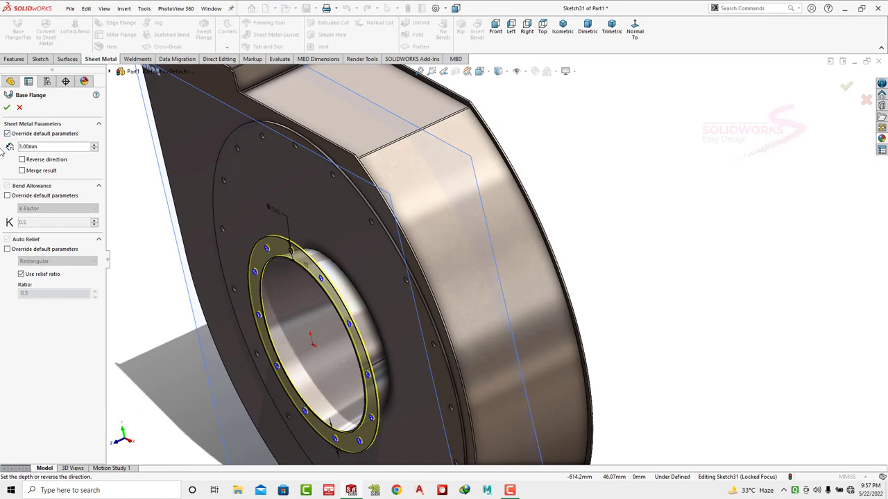
left_click(7, 106)
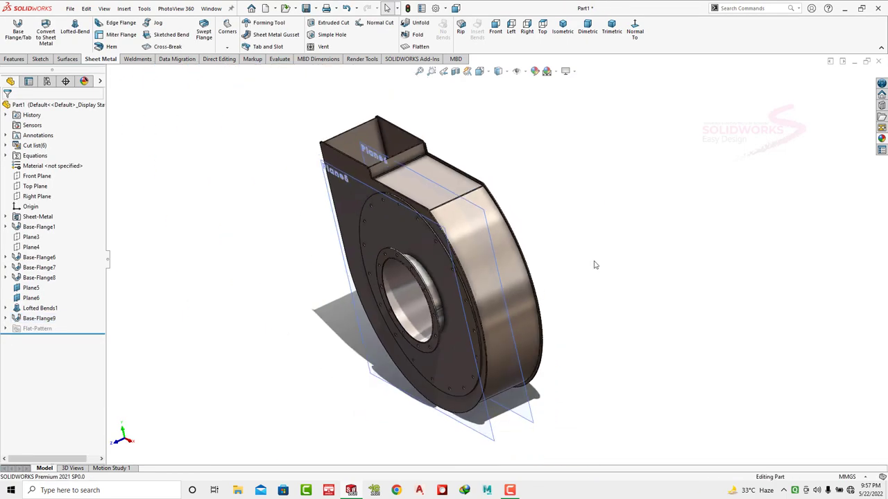
mouse_move(594, 264)
middle_mouse_down()
mouse_move(511, 245)
mouse_move(559, 226)
mouse_move(620, 224)
mouse_move(618, 243)
middle_mouse_up()
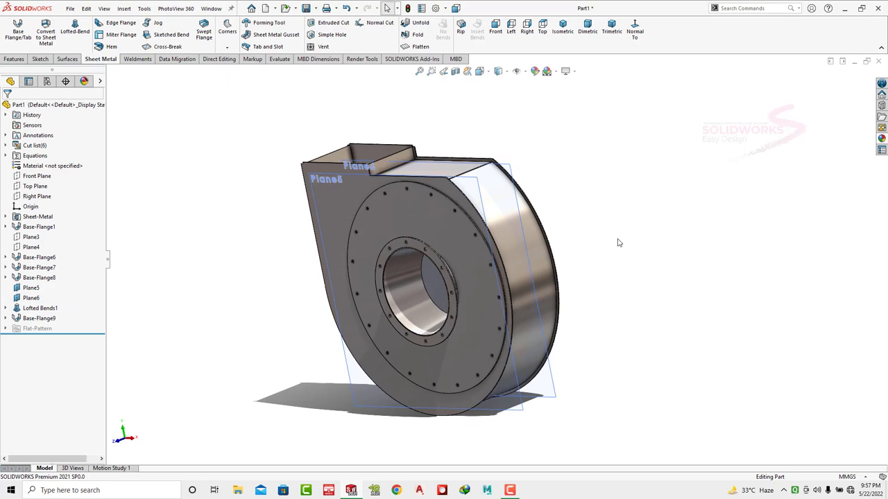
- Start a sketch on Base-Flange6's top face and draw a vertical centerline edge to edge
scroll(387, 149, "down", 4)
scroll(423, 180, "down", 3)
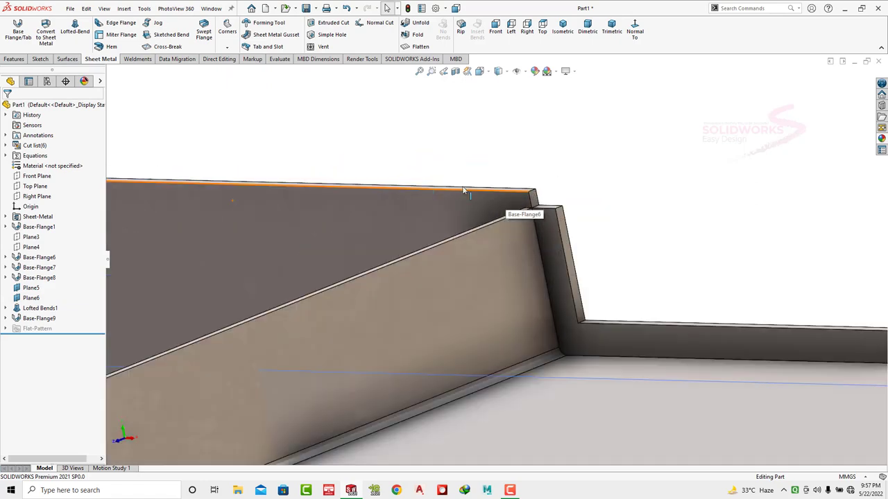
scroll(513, 196, "down", 2)
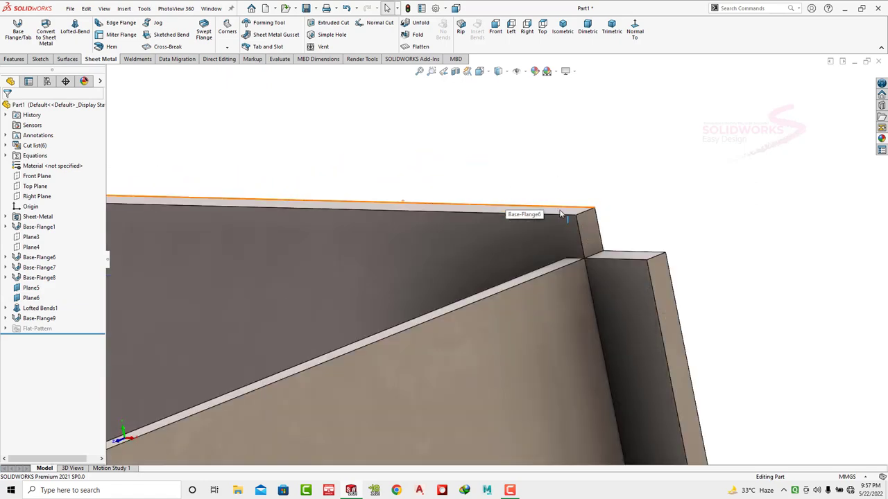
left_click(577, 211)
left_click(615, 182)
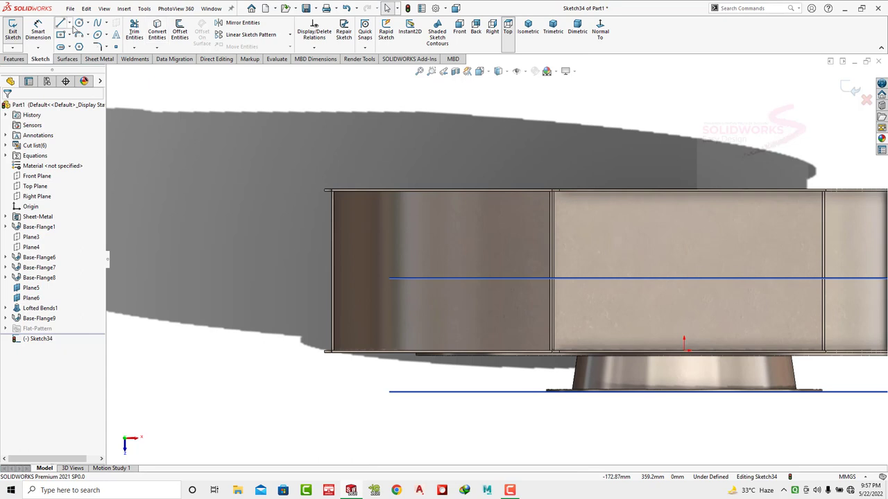
left_click(70, 23)
left_click(80, 43)
left_click(443, 192)
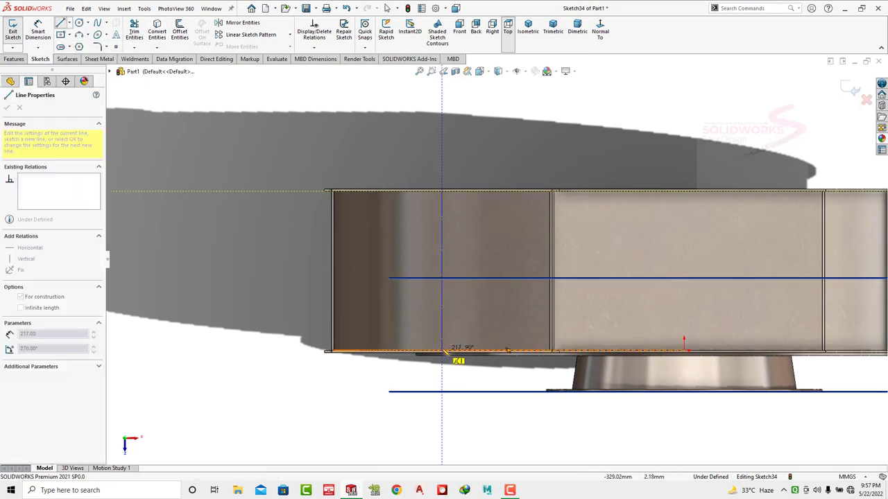
left_click(442, 351)
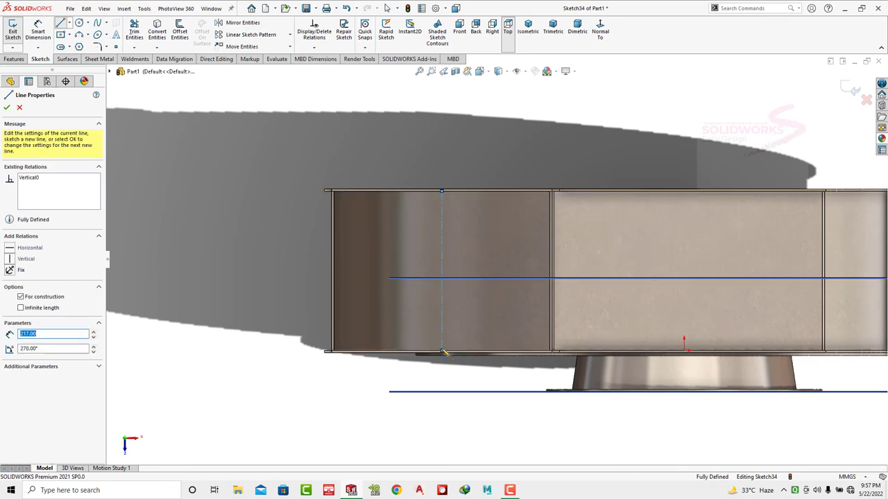
key("Escape")
- Begin a center rectangle anchored at the centerline's midpoint
left_click(69, 34)
left_click(90, 57)
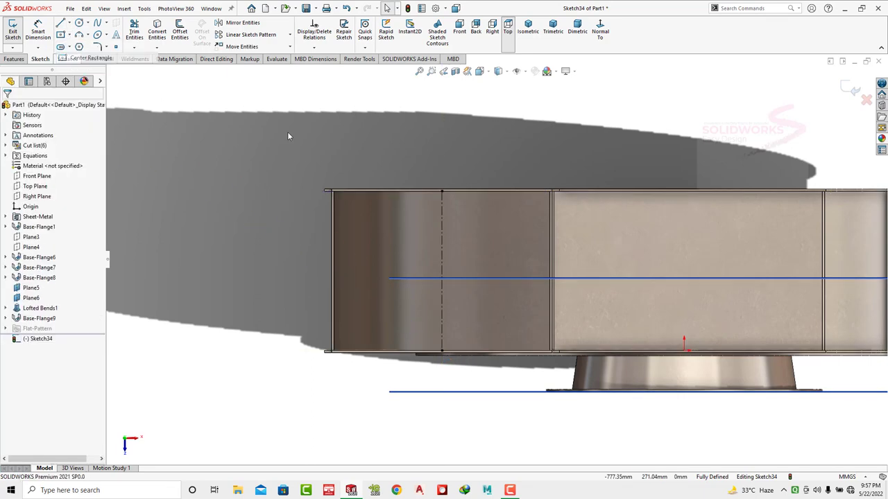
left_click(442, 271)
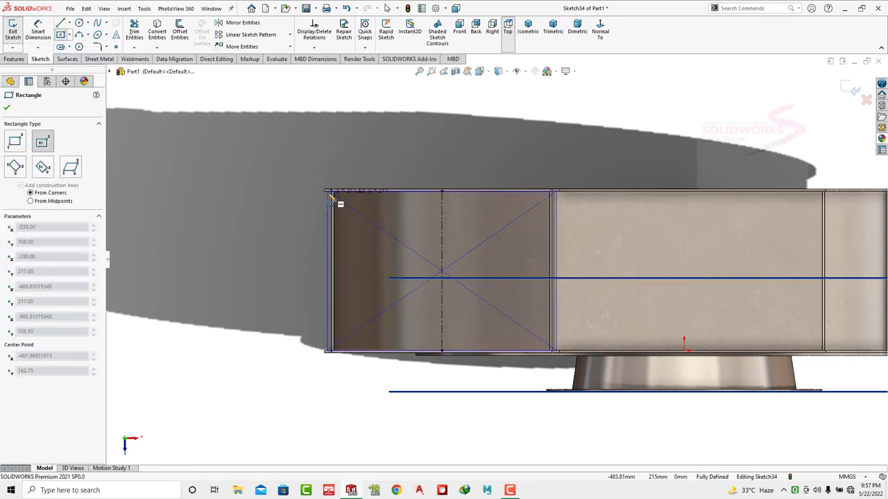
scroll(339, 199, "down", 3)
scroll(388, 212, "down", 2)
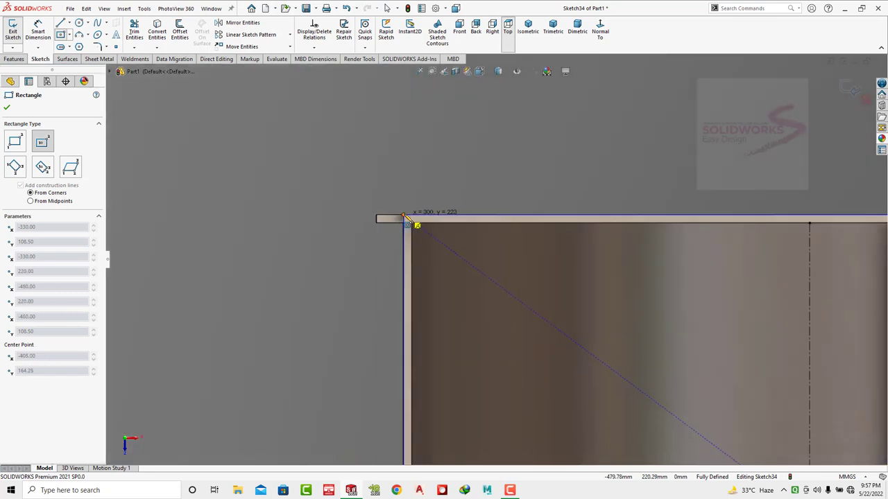
- Finish the rectangle at the face's top-left corner and offset its whole outline outward
left_click(405, 218)
key("Escape")
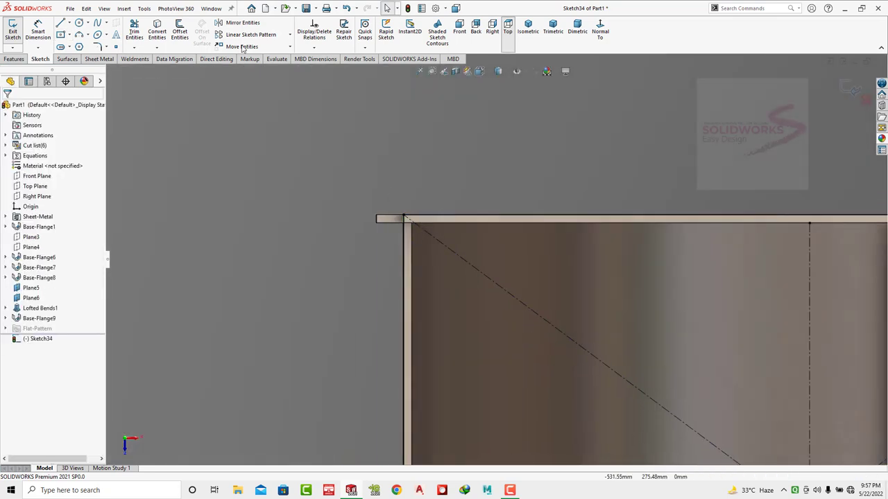
left_click(467, 216)
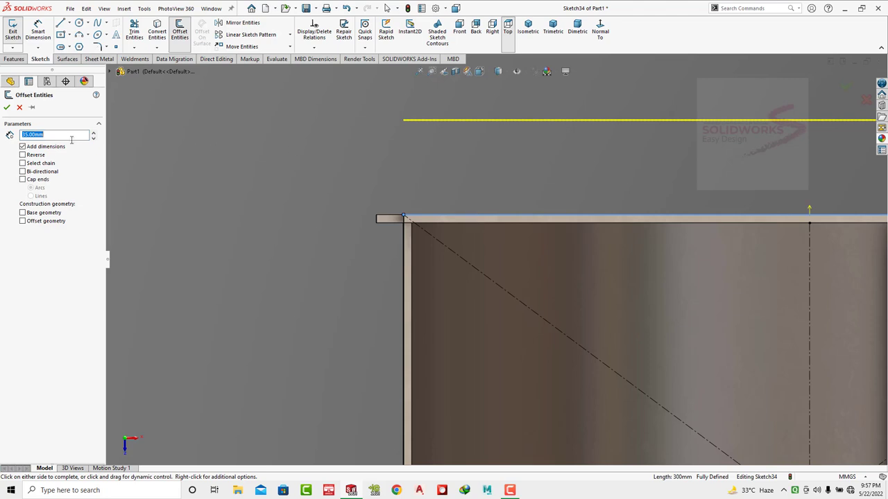
left_click(23, 164)
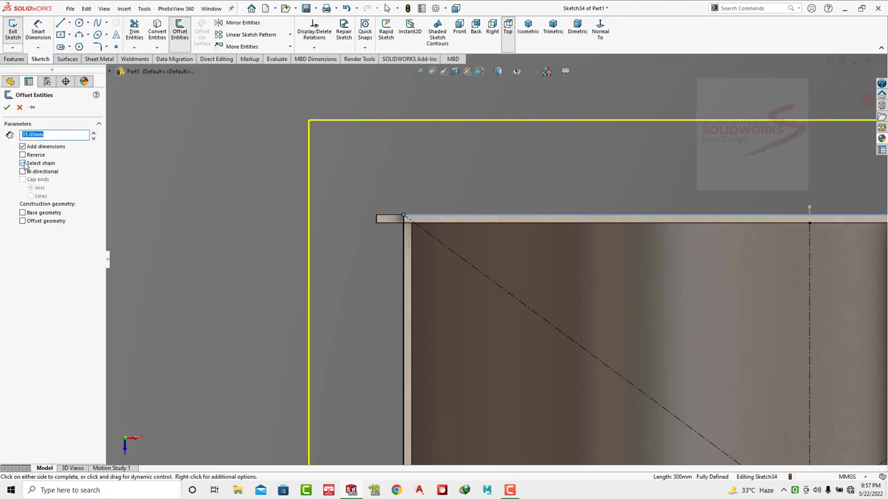
left_click(6, 107)
- Offset the outer outline again, flipped inward, at 15 mm
scroll(356, 174, "up", 5)
scroll(609, 297, "down", 2)
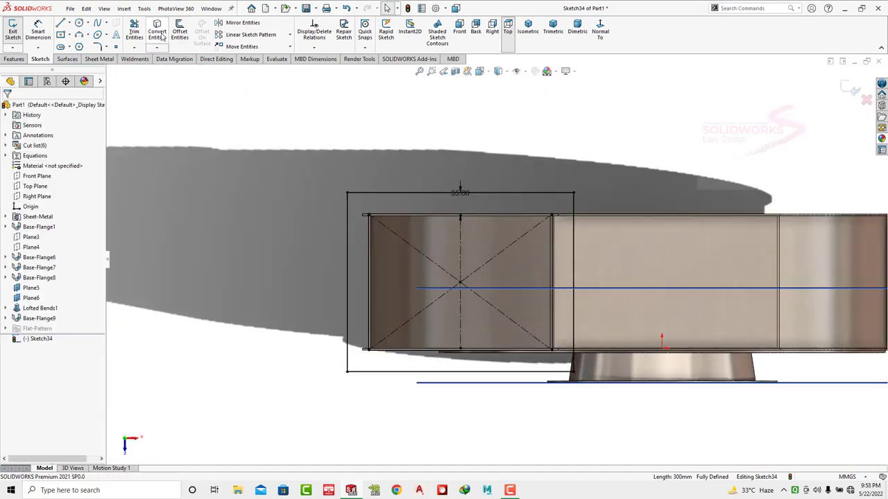
left_click(185, 36)
left_click(479, 194)
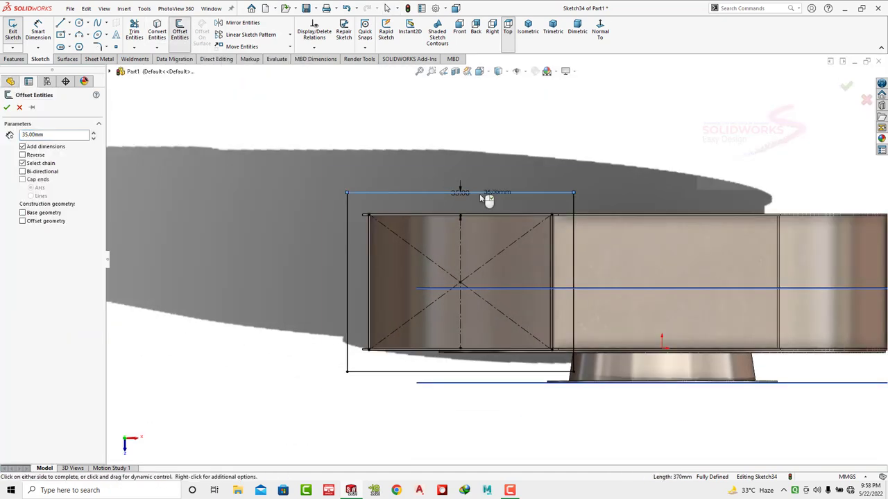
left_click(23, 154)
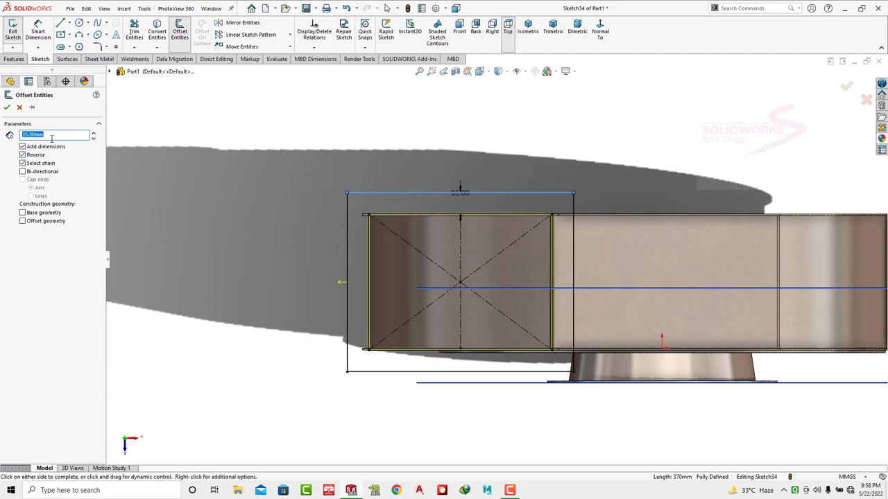
type("10")
key("Return")
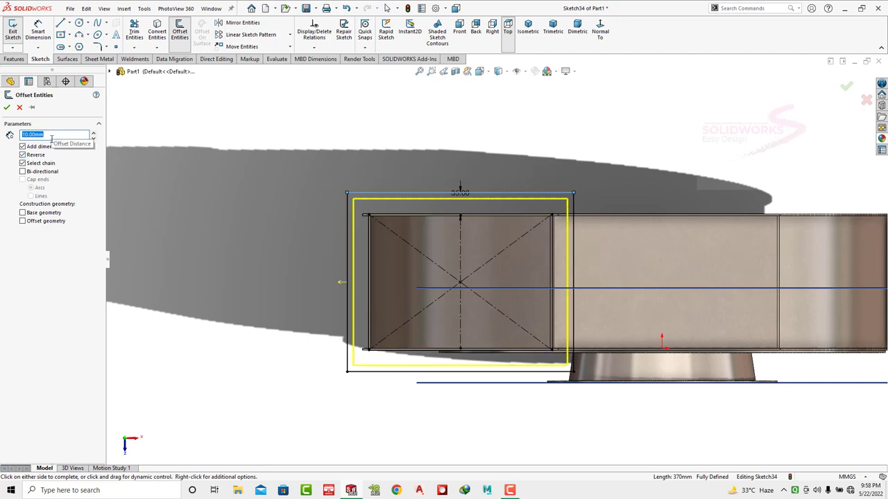
type("15")
key("Return")
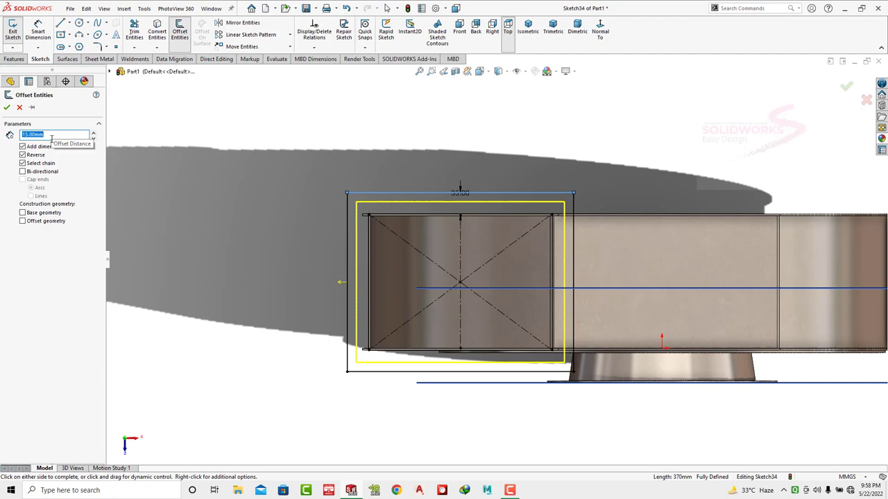
key("Return")
key("Return")
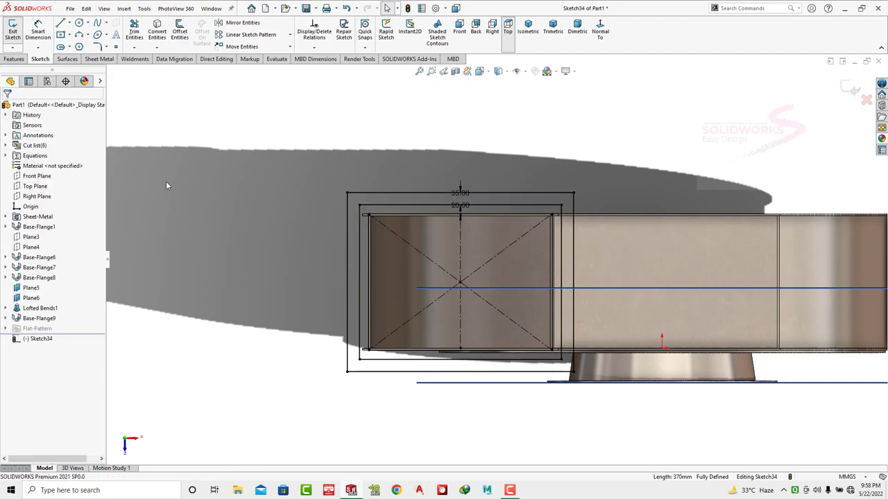
- Edit the offset distance dimension to 12 mm, then to 15 mm
left_click(394, 205)
left_click(362, 246, "ctrl")
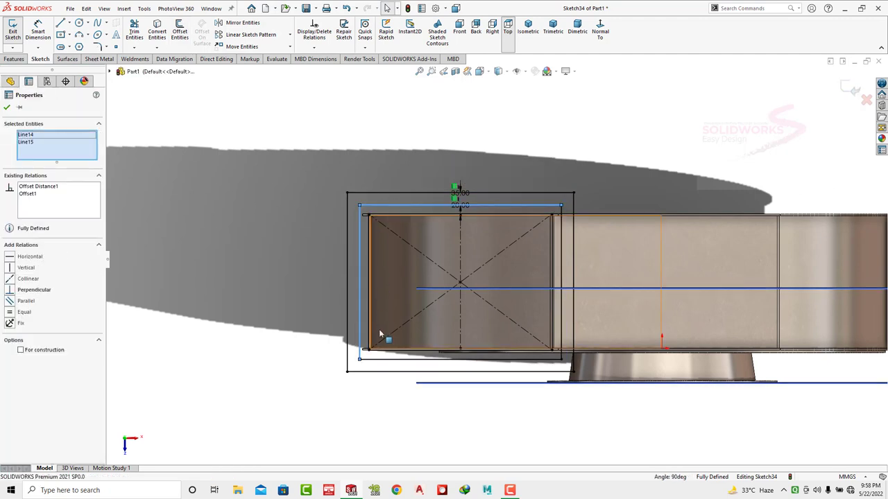
left_click(384, 360, "ctrl")
left_click(561, 250, "ctrl")
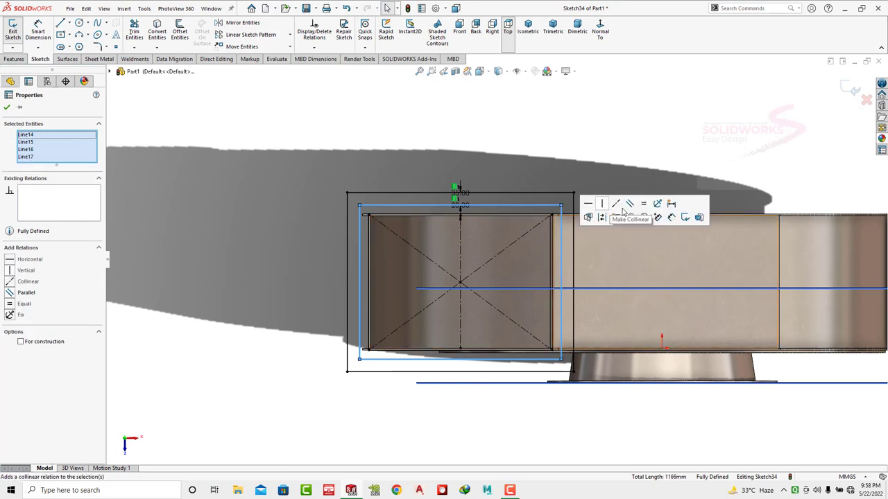
left_click(612, 140)
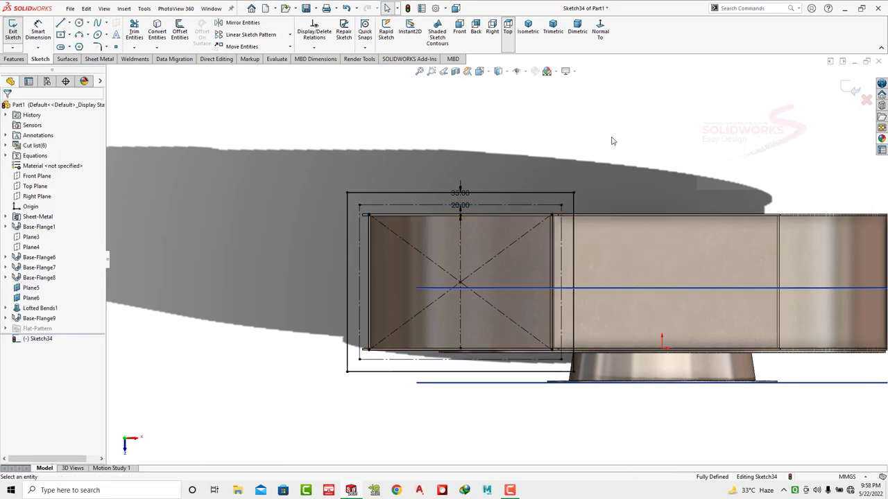
double_click(467, 207)
type("12")
key("Return")
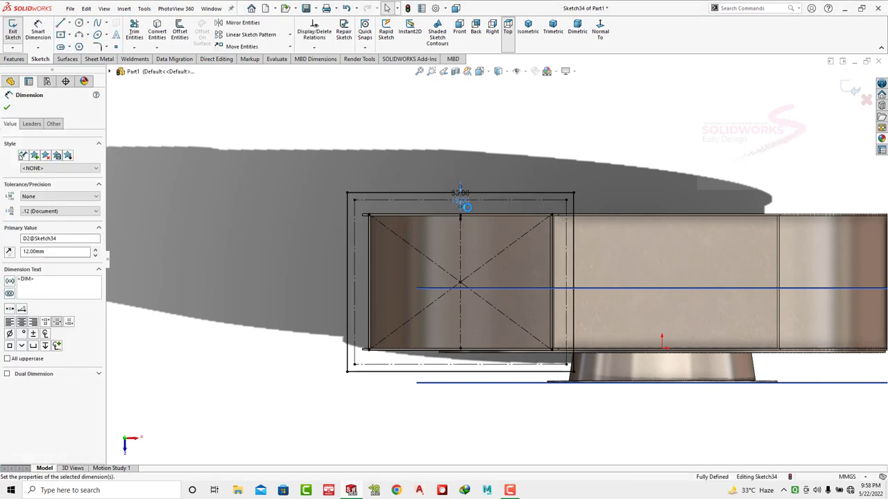
double_click(465, 206)
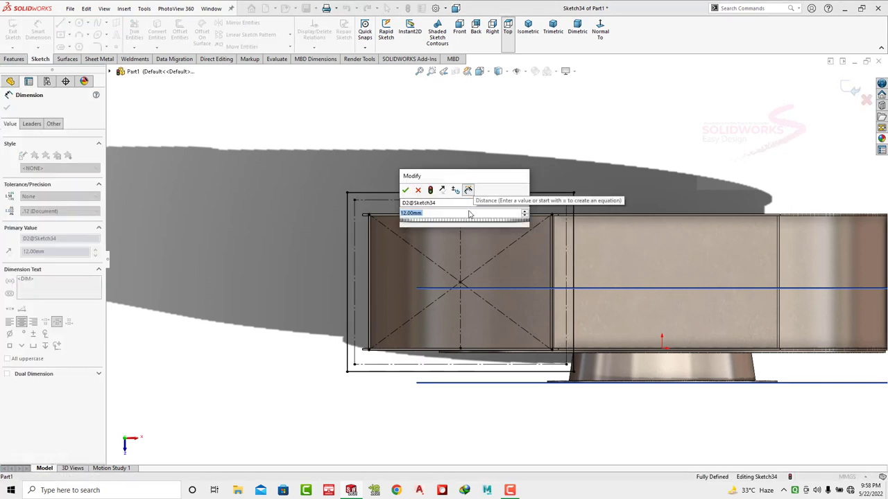
type("15")
key("Return")
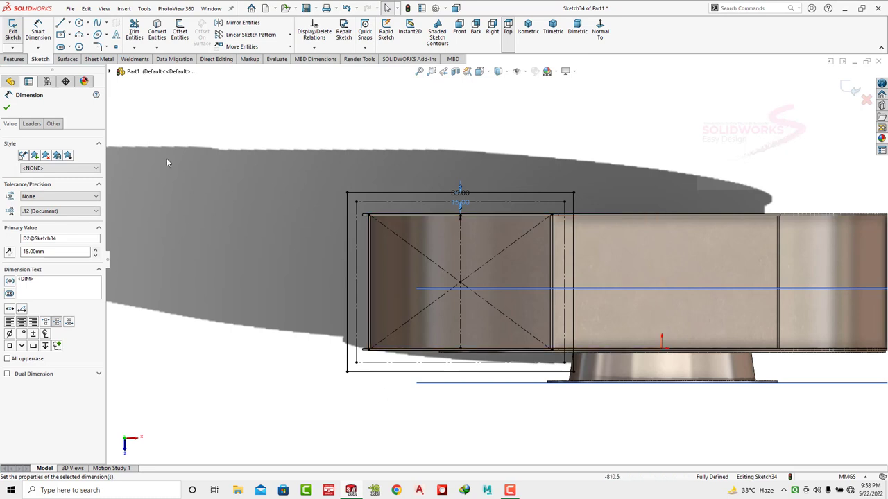
key("Escape")
- Draw a ⌀10 mm circle centred on the outer rectangle's top-left corner
left_click(80, 23)
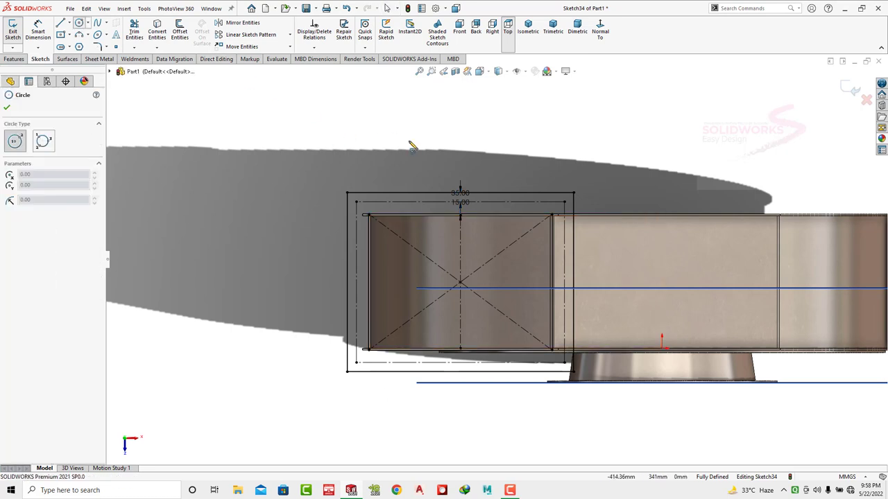
scroll(413, 145, "up", 2)
left_click(342, 242)
left_click(361, 217)
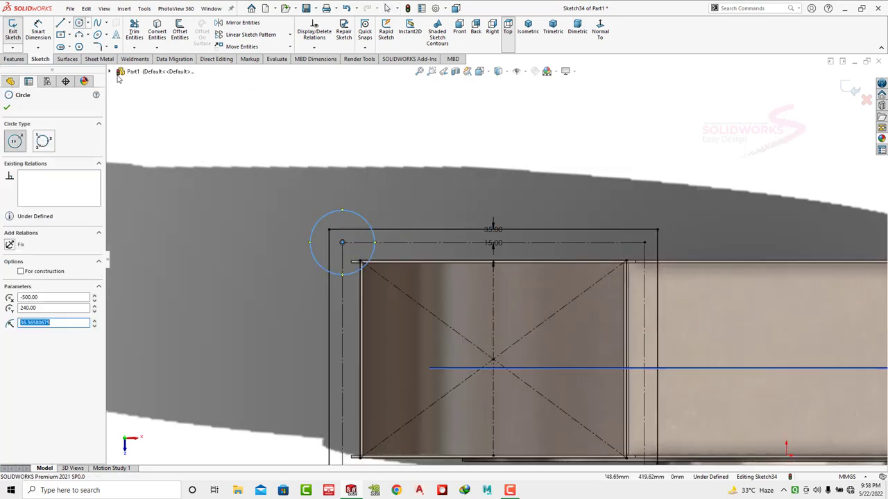
left_click(40, 31)
left_click(325, 215)
left_click(267, 164)
key("Return")
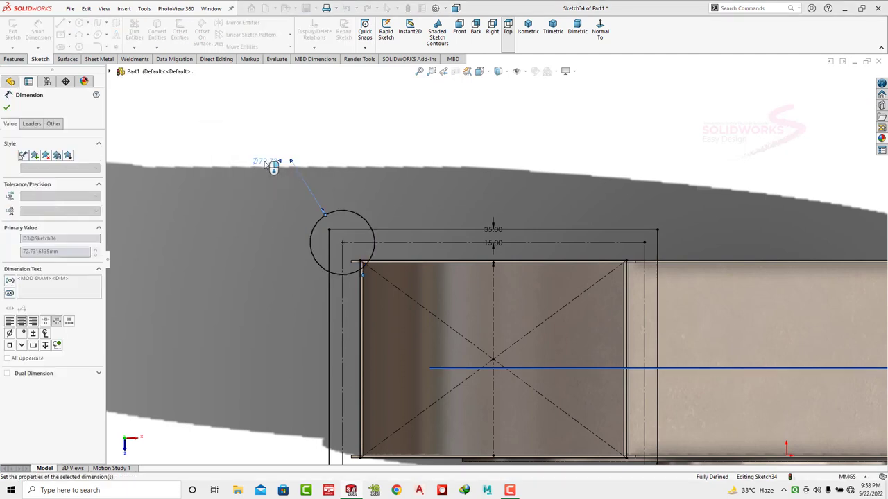
key("Escape")
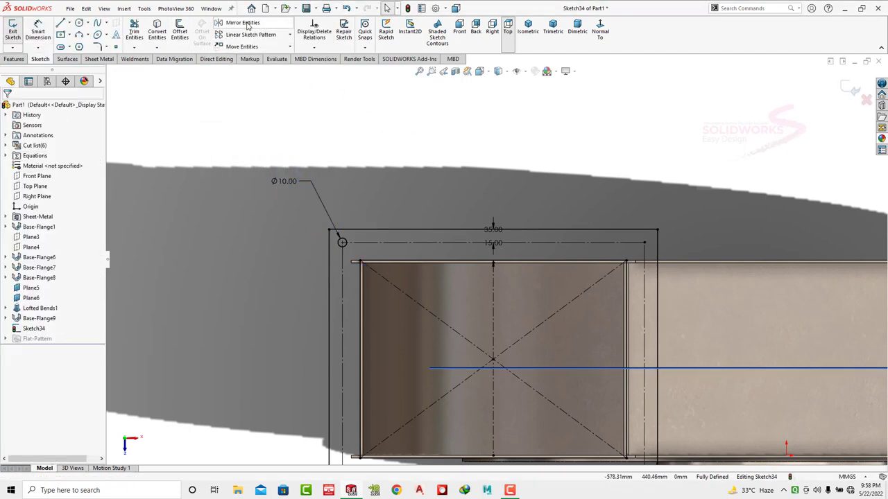
- Mirror the corner circle about the vertical centerline to create the right-hand end hole
key("alt+m")
left_click(342, 244)
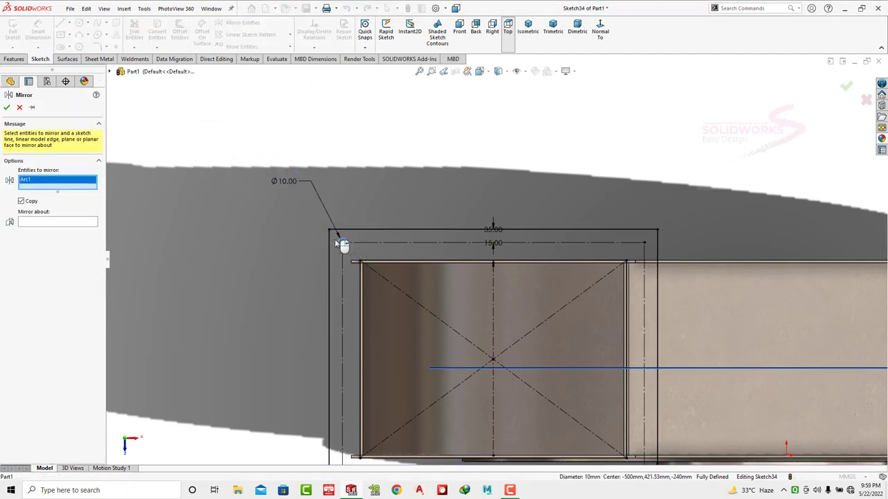
left_click(52, 224)
left_click(494, 299)
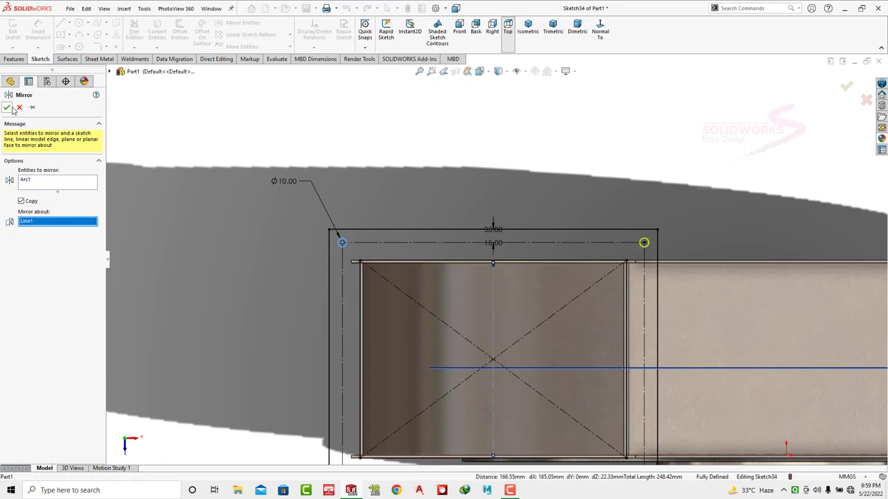
left_click(7, 109)
- Draw two more circles on the top line between the end holes
left_click(79, 23)
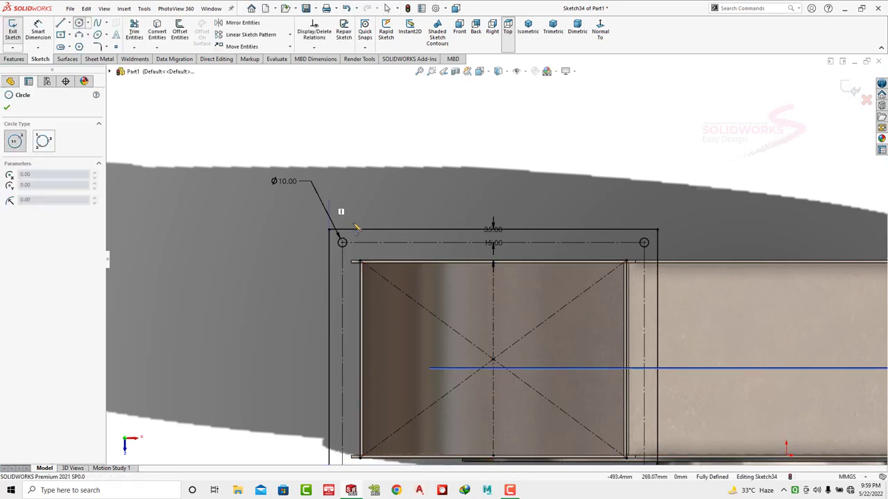
left_click(430, 243)
left_click(439, 252)
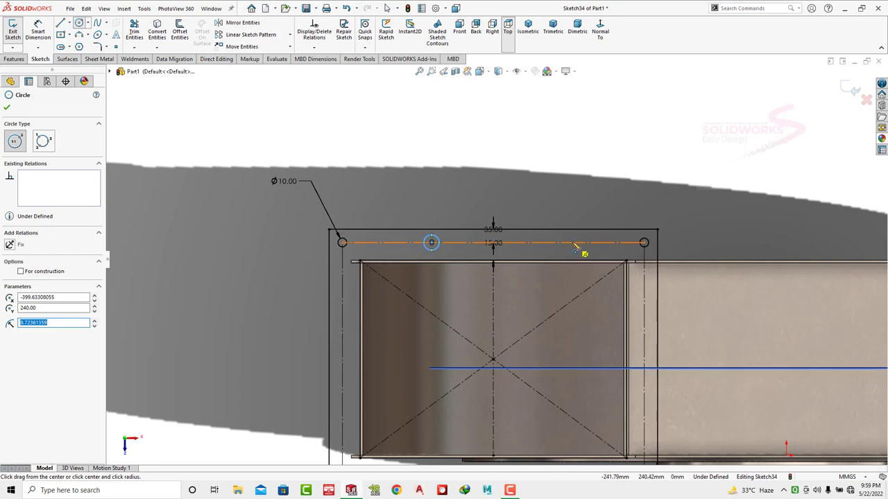
left_click(571, 243)
left_click(583, 253)
key("Escape")
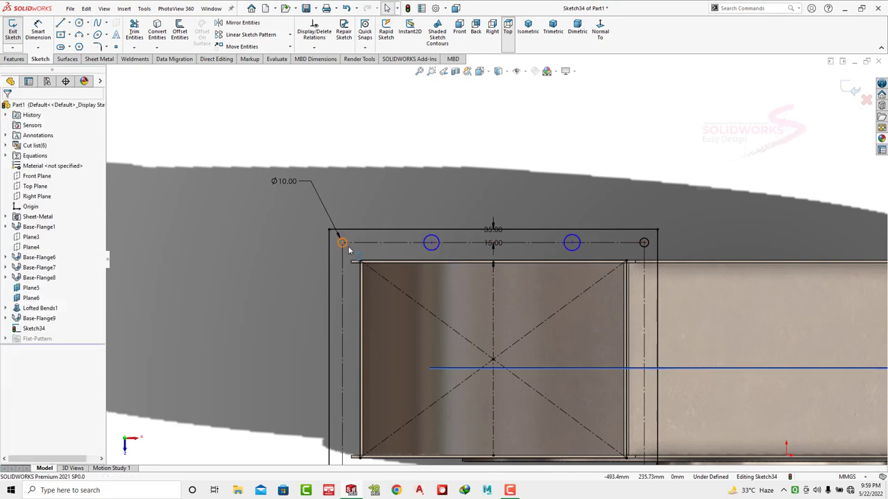
- Make the two new circles equal to the ⌀10 end circle
left_click(348, 247)
left_click(428, 249, "ctrl")
left_click(574, 254, "ctrl")
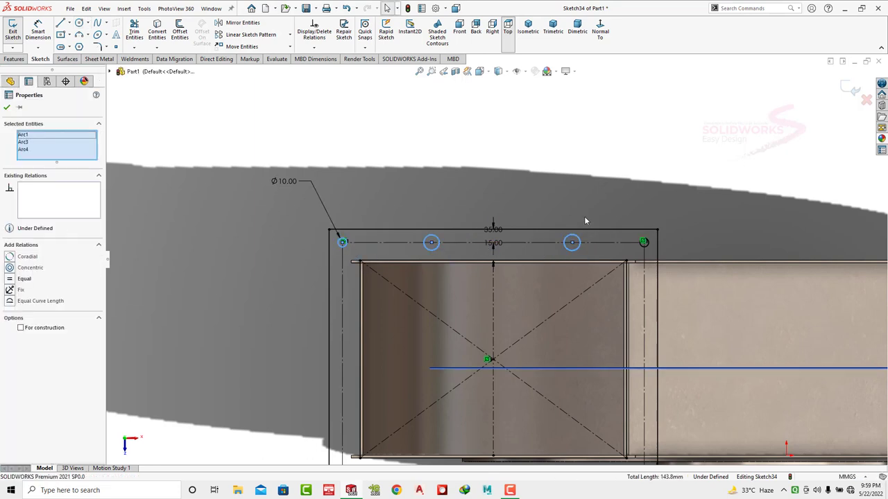
left_click(11, 282)
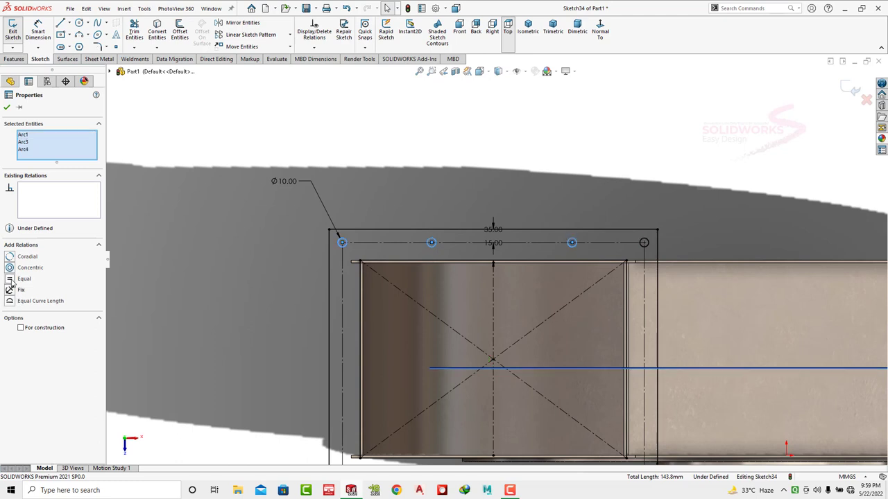
left_click(8, 108)
- Dimension each inner hole 100 mm from its neighbouring end hole
left_click(40, 32)
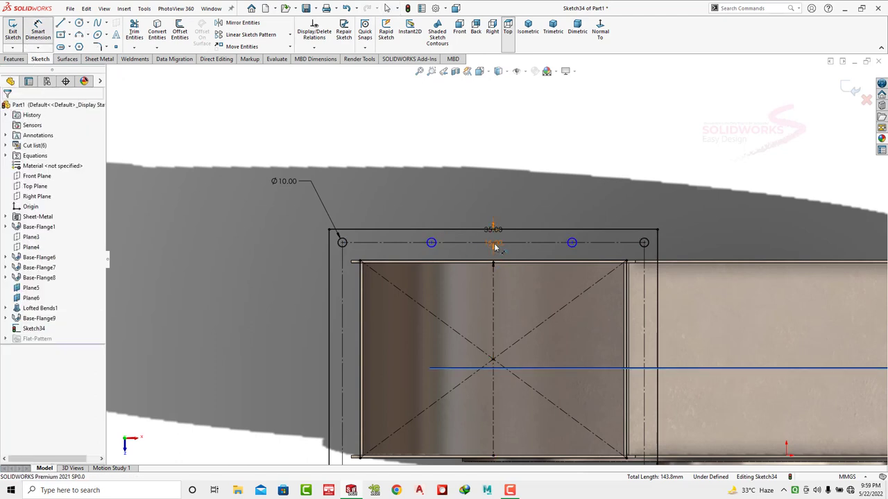
left_click(431, 242)
left_click(342, 242)
left_click(382, 217)
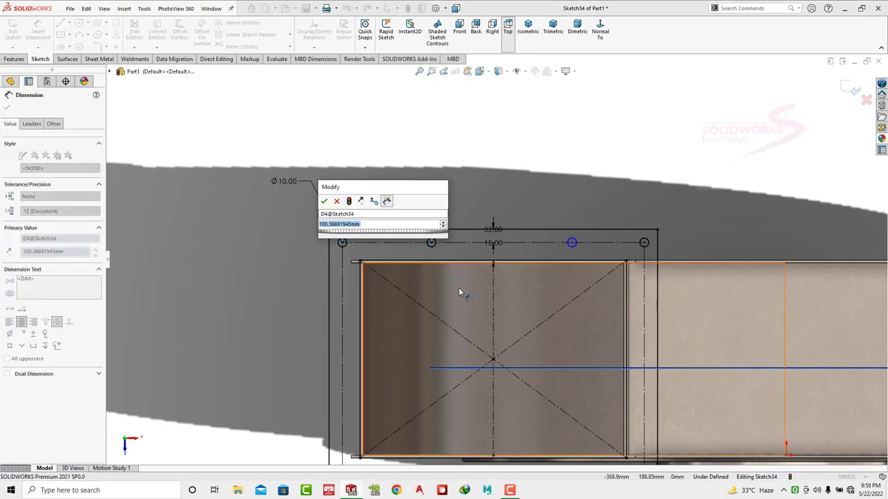
type("100")
key("Return")
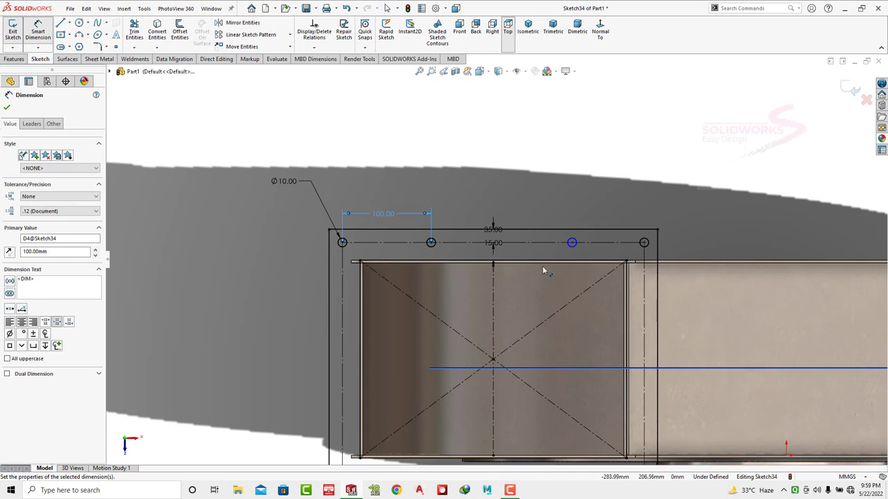
left_click(571, 242)
left_click(644, 242)
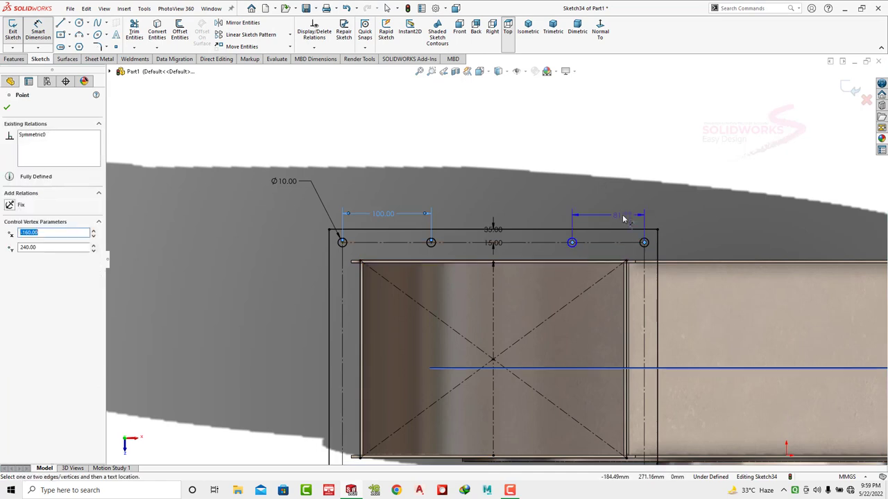
left_click(623, 219)
type("100")
key("Return")
key("Escape")
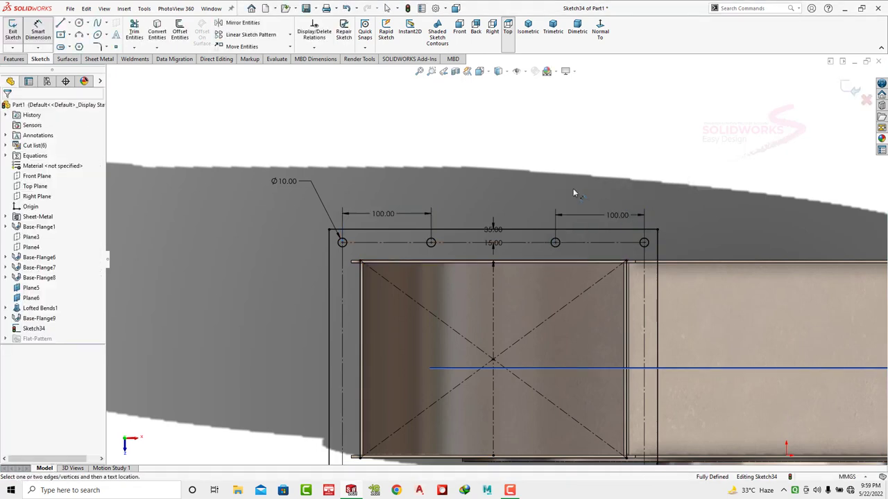
key("f")
key("Escape")
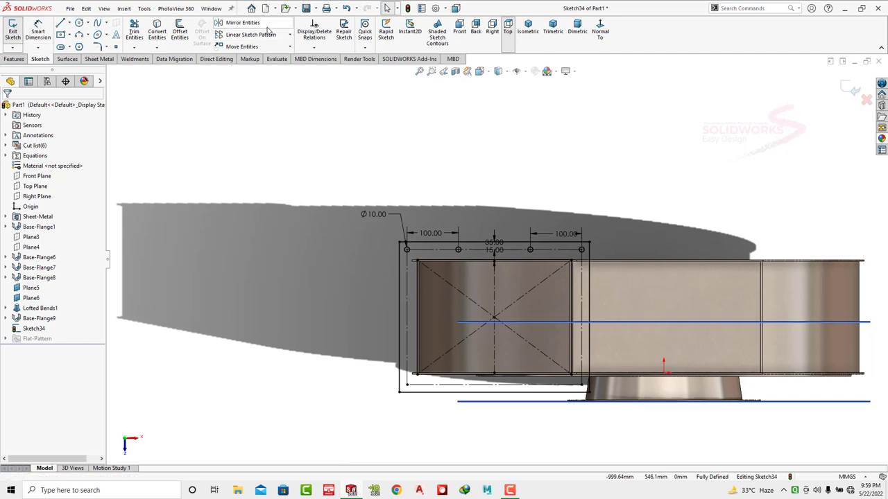
- Draw a horizontal centerline from the rectangle's centre out to the left
left_click(266, 24)
scroll(407, 254, "down", 3)
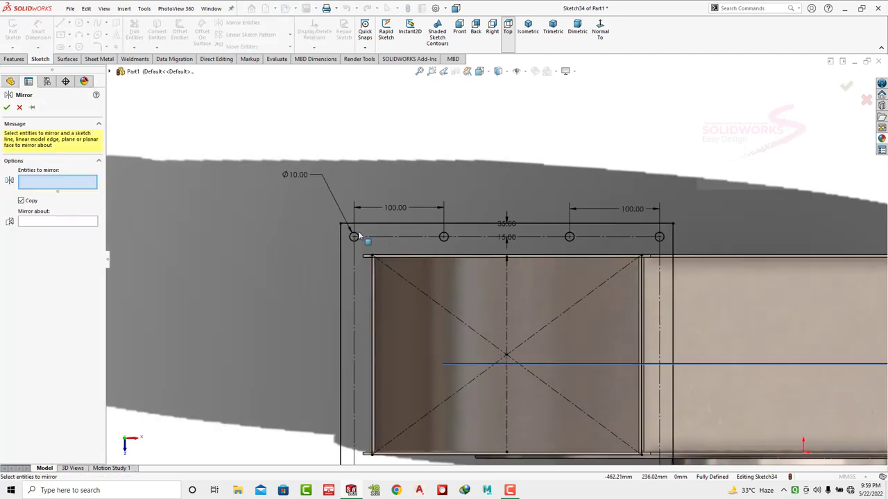
left_click_drag(539, 253, 668, 250)
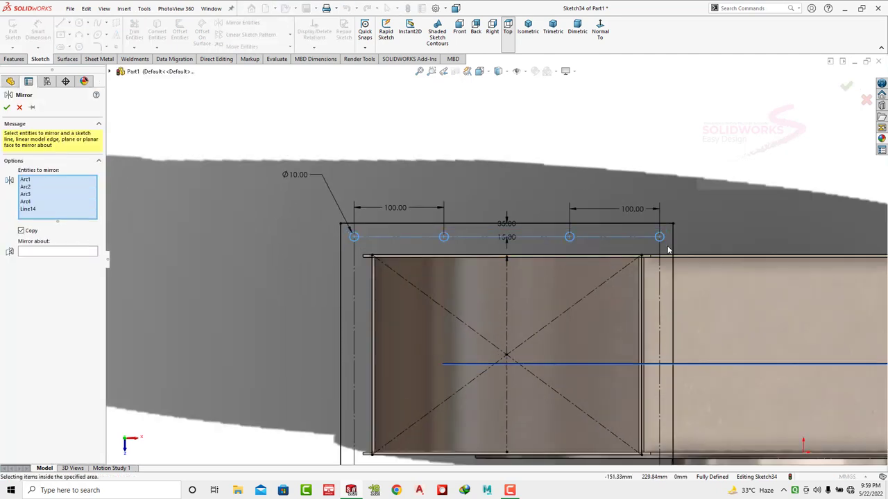
left_click(39, 252)
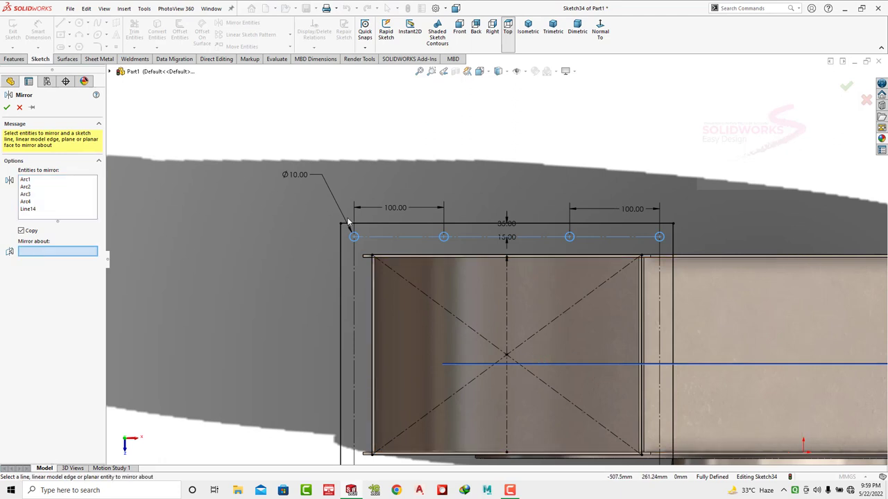
key("Escape")
left_click(69, 23)
left_click(84, 42)
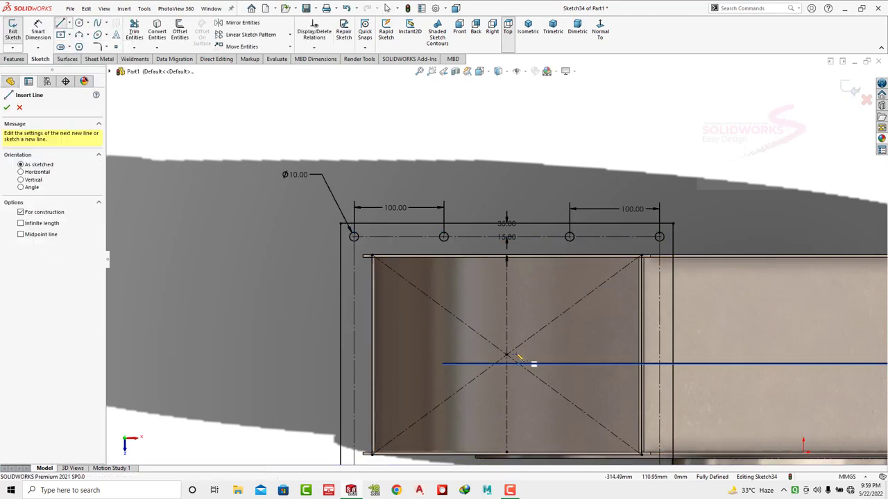
left_click(506, 355)
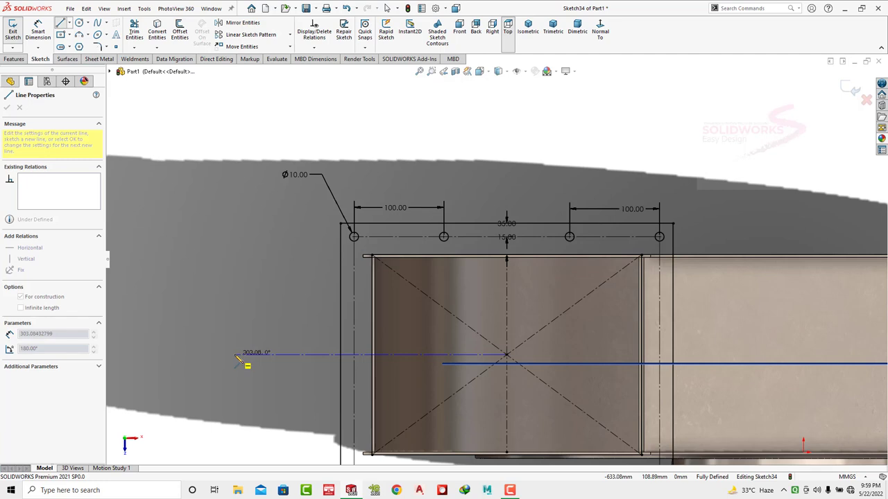
left_click(235, 355)
key("Escape")
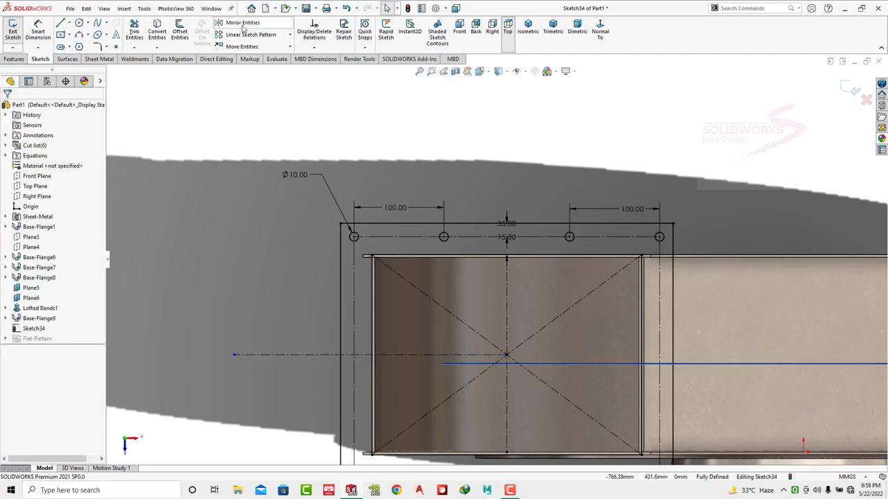
- Mirror the top holes and top line about the horizontal centerline to the bottom edge
left_click(243, 25)
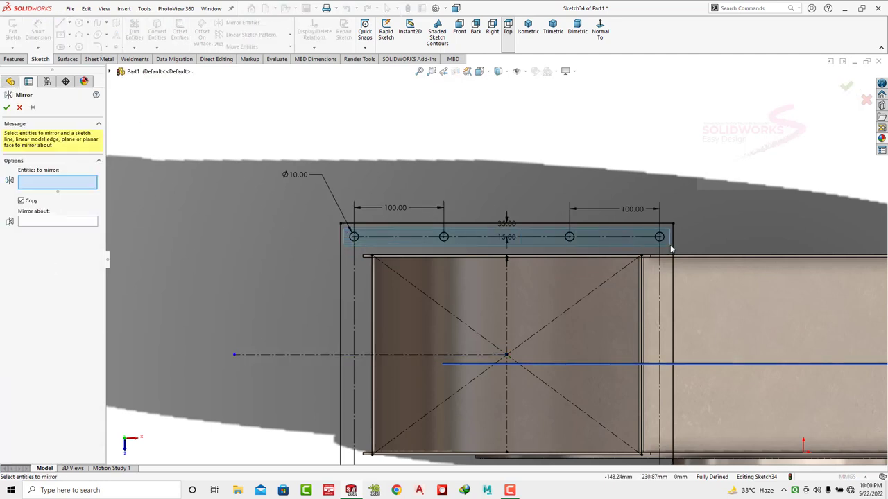
left_click_drag(671, 248, 671, 248)
left_click(301, 355)
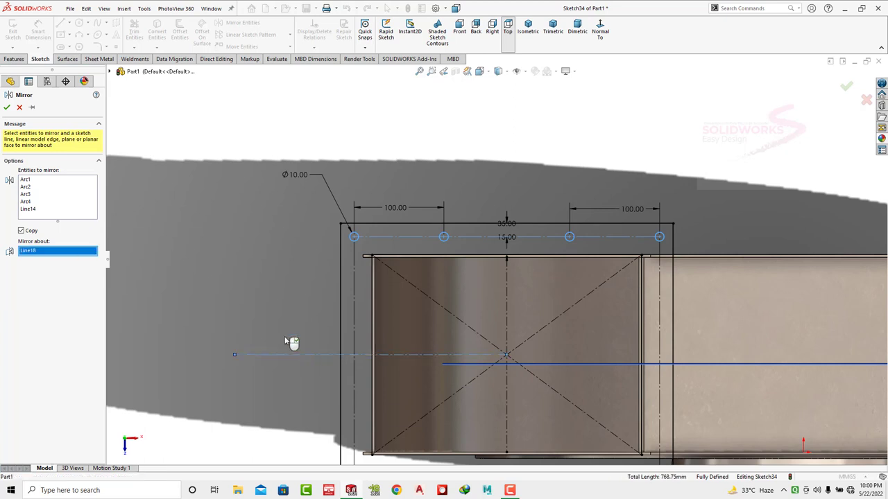
left_click(7, 107)
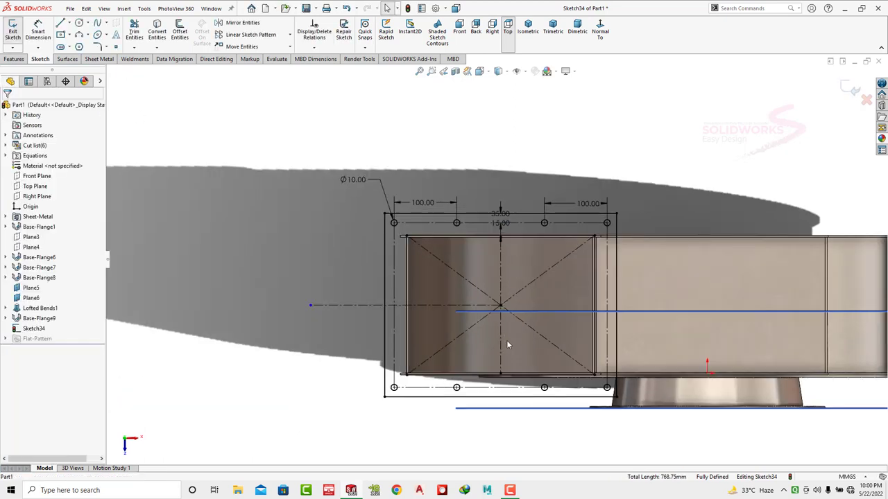
- Draw two new holes on the flange's left edge
left_click(78, 23)
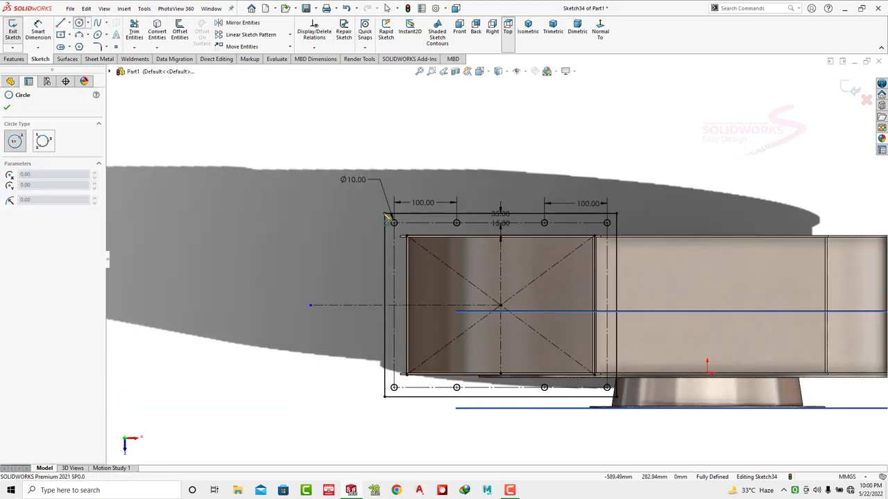
scroll(409, 243, "down", 3)
scroll(423, 333, "up", 2)
left_click(434, 367)
left_click(441, 367)
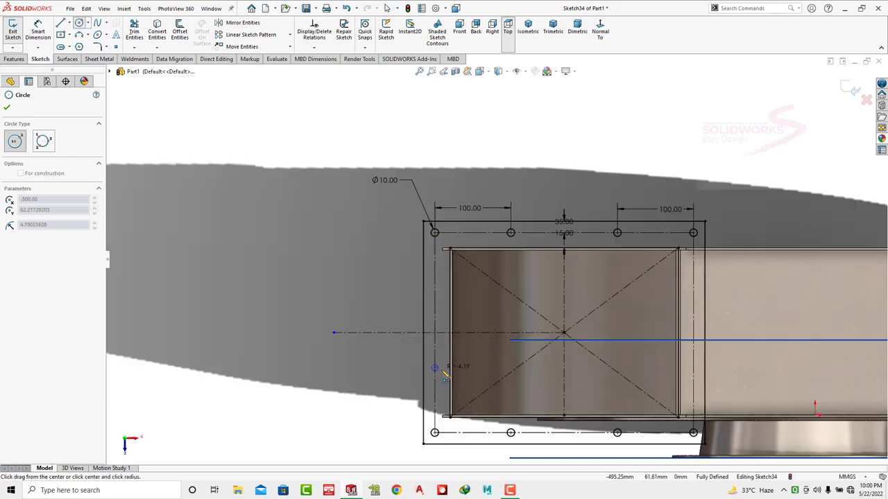
left_click(434, 285)
left_click(448, 292)
key("Escape")
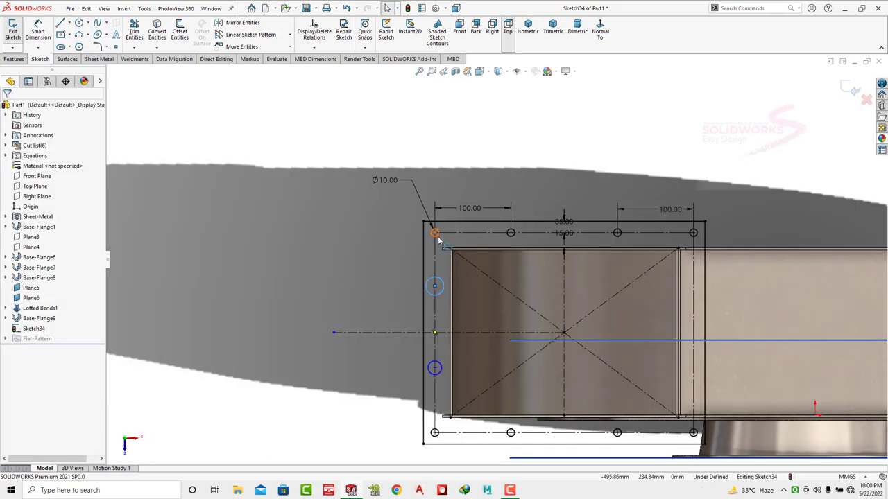
- Make the two left-edge holes equal to the corner hole
left_click(435, 235)
left_click(441, 283, "ctrl")
left_click(442, 369, "ctrl")
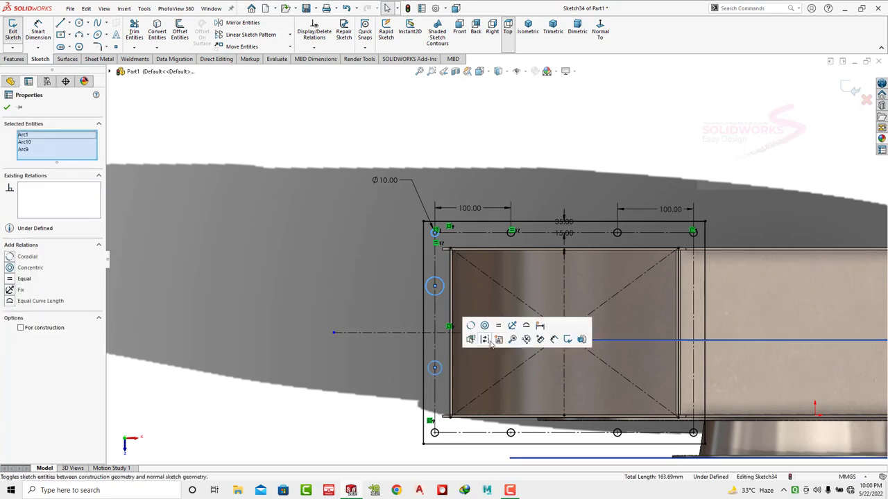
key("Escape")
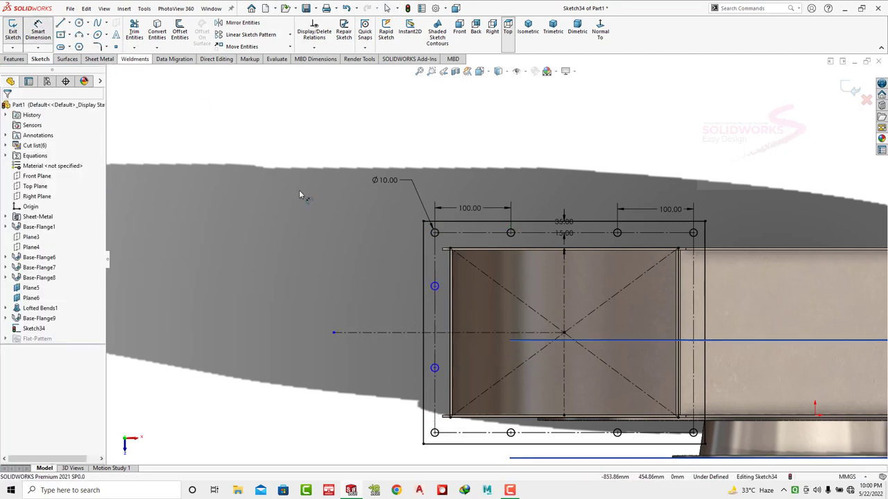
- Dimension the left-edge holes 100 mm from the top and bottom corner holes
left_click(434, 233)
left_click(434, 286)
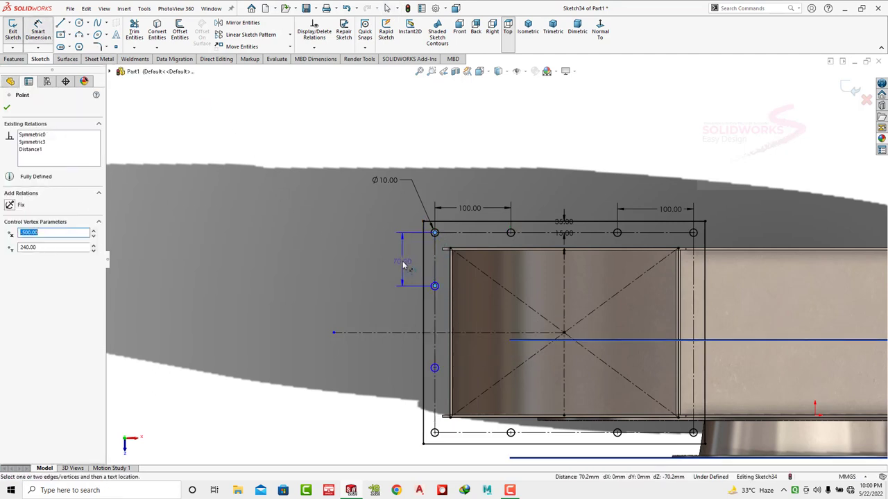
left_click(404, 263)
key("Return")
type("100")
key("Return")
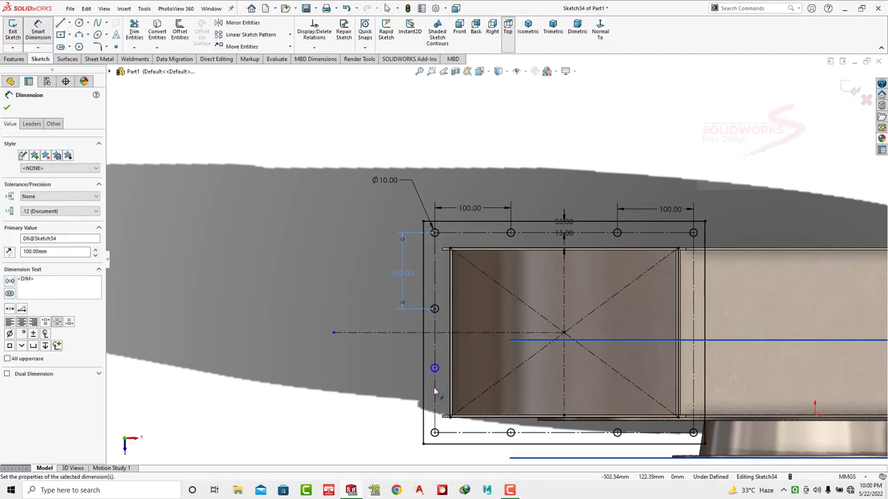
left_click(434, 433)
left_click(434, 367)
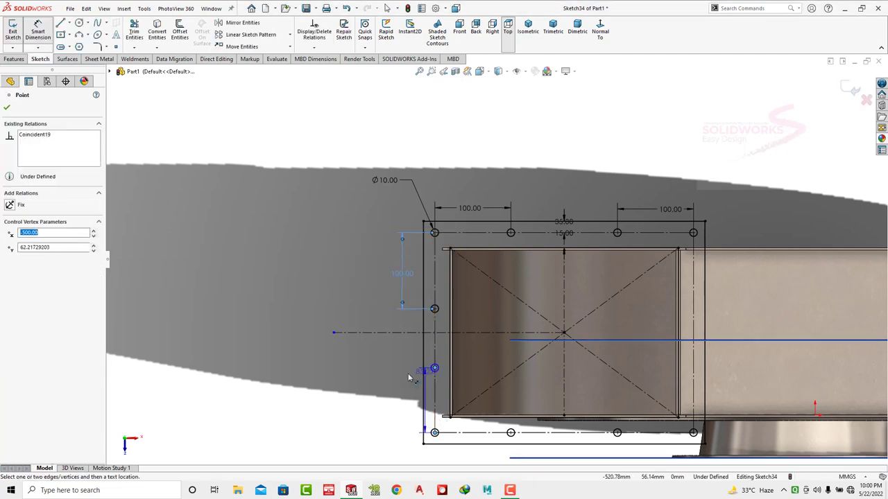
left_click(396, 378)
type("100")
key("Return")
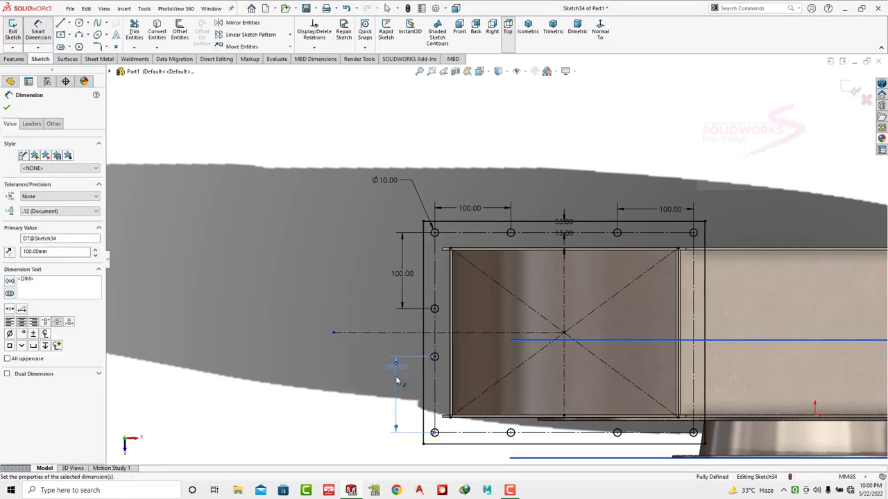
key("Escape")
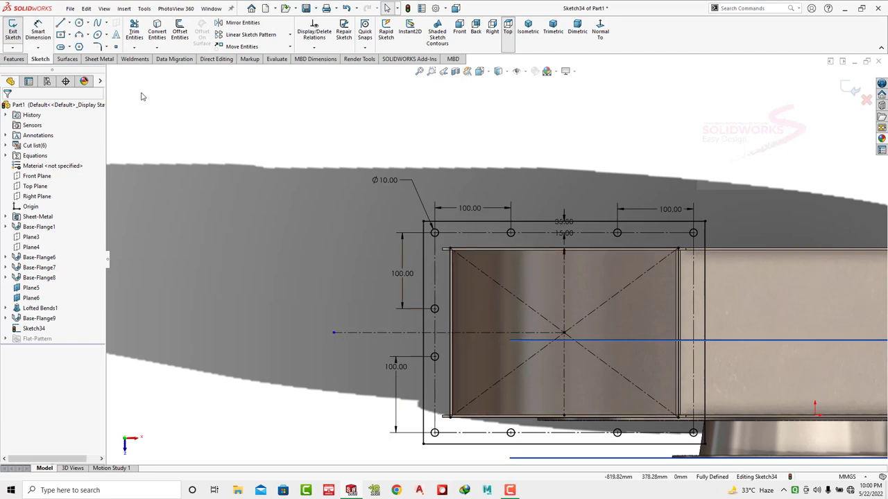
- Add a 370 mm reference dimension for the top edge length
key("d")
left_click(580, 222)
left_click(564, 193)
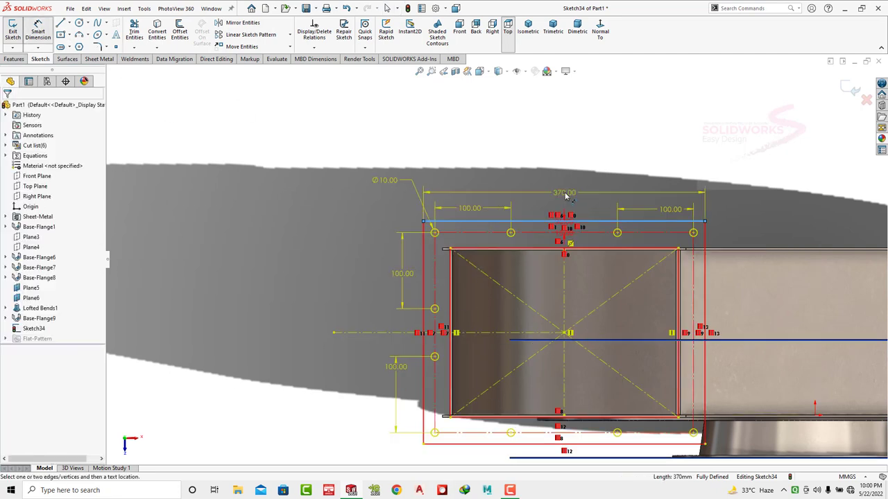
left_click(464, 233)
key("Escape")
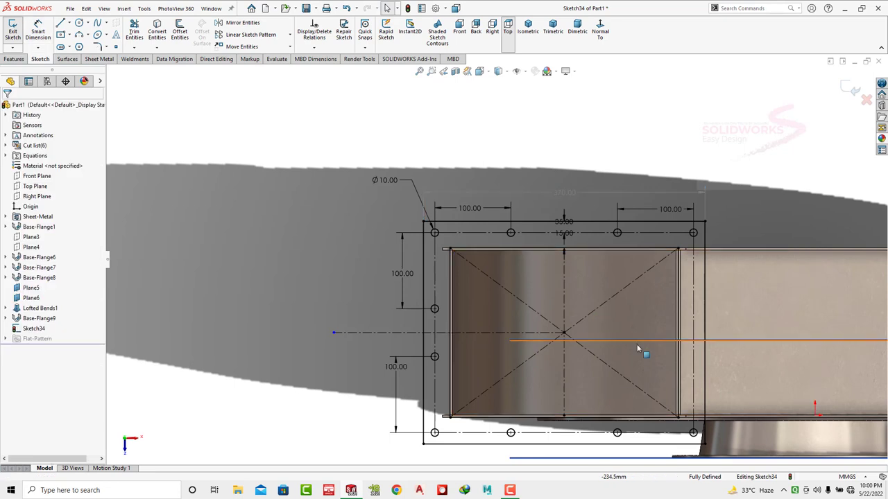
- Mirror the two left-edge holes about the vertical centreline onto the right edge
left_click(243, 23)
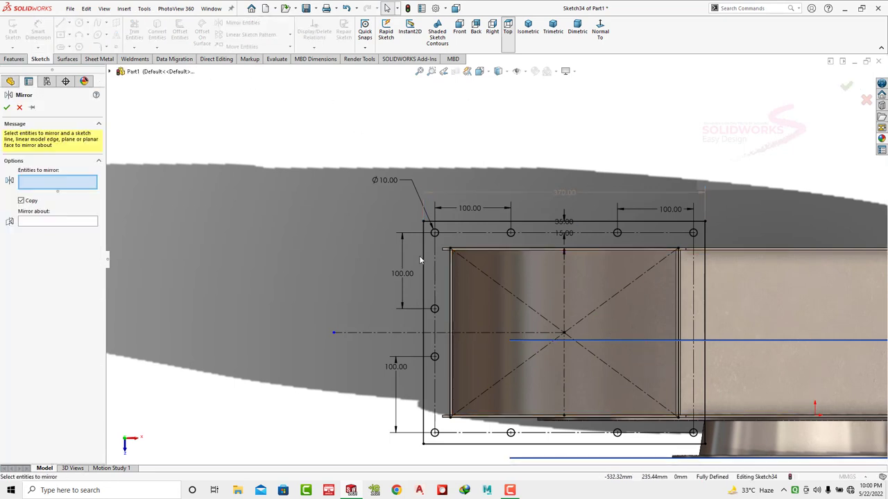
left_click_drag(437, 335, 444, 377)
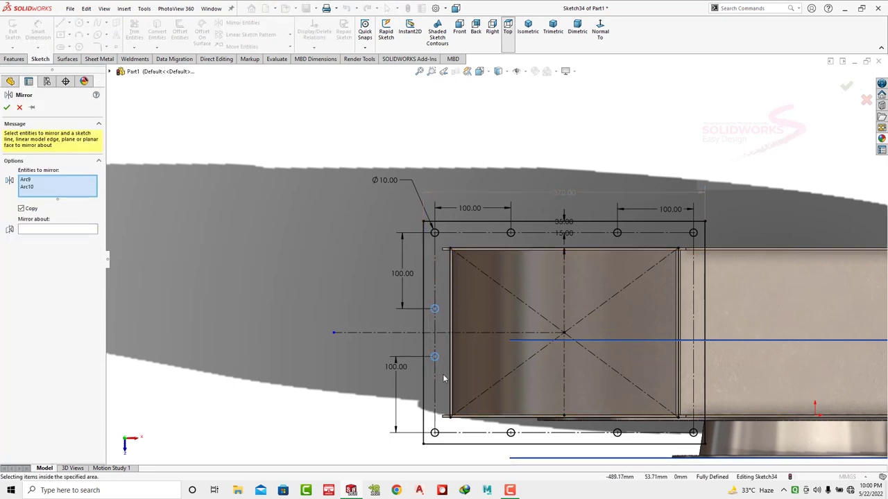
left_click(82, 233)
left_click(564, 284)
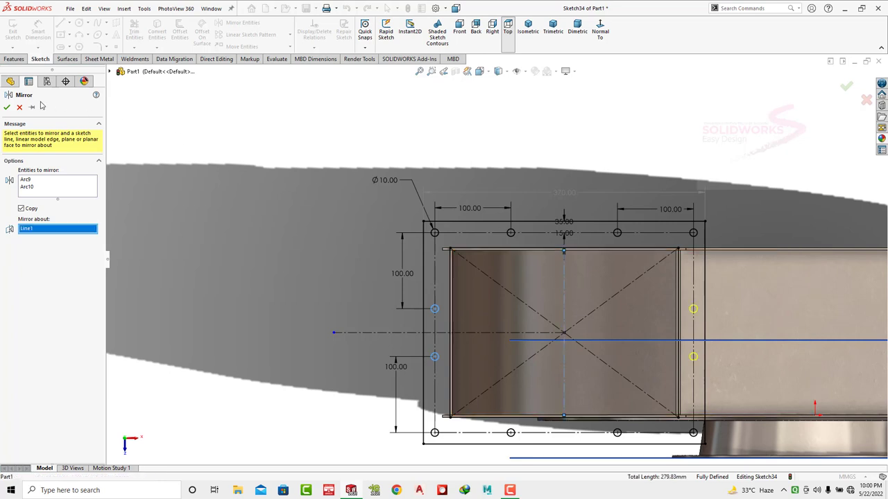
left_click(7, 107)
- Change both left-edge hole spacings to 75 mm and view the model in trimetric
double_click(399, 367)
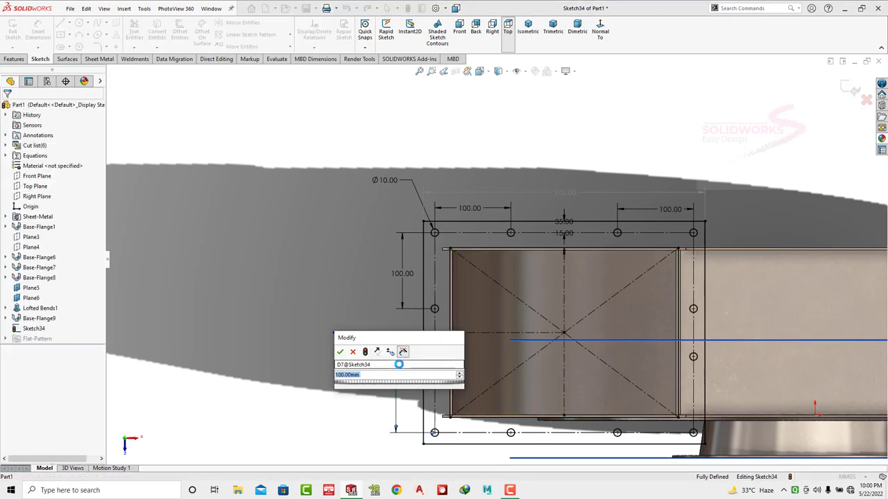
type("75")
key("Return")
double_click(402, 276)
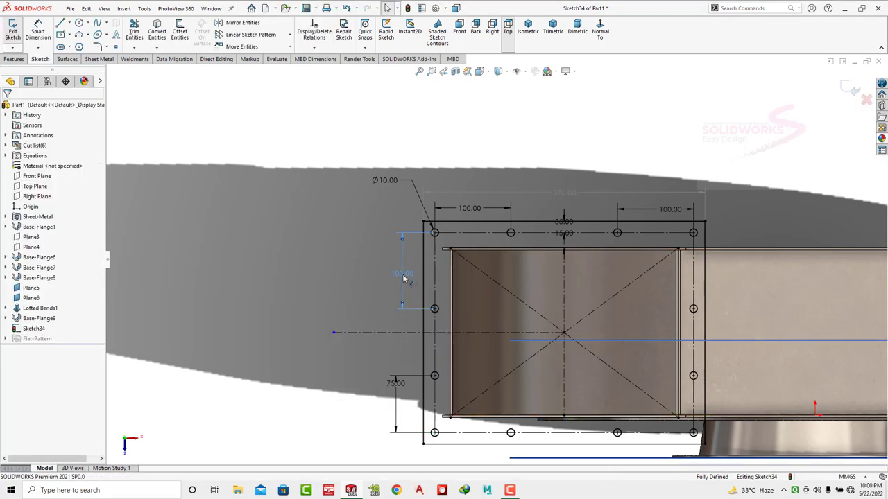
type("75")
key("Return")
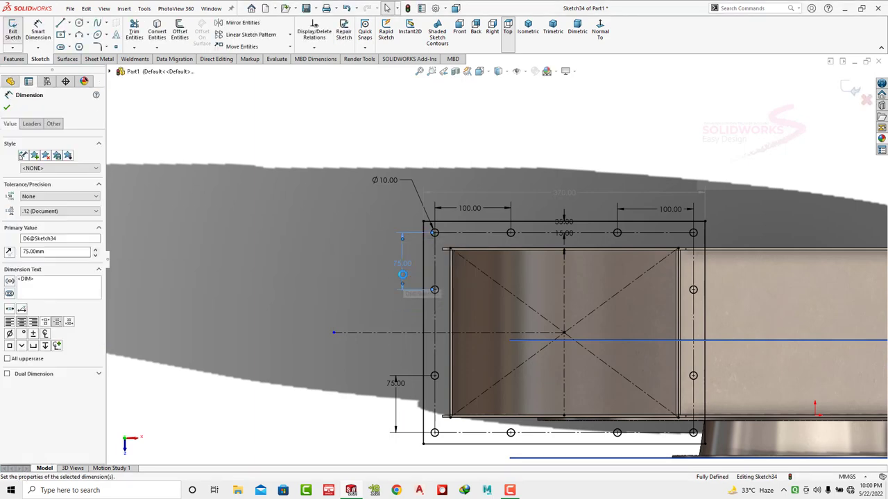
left_click(271, 262)
left_click(553, 31)
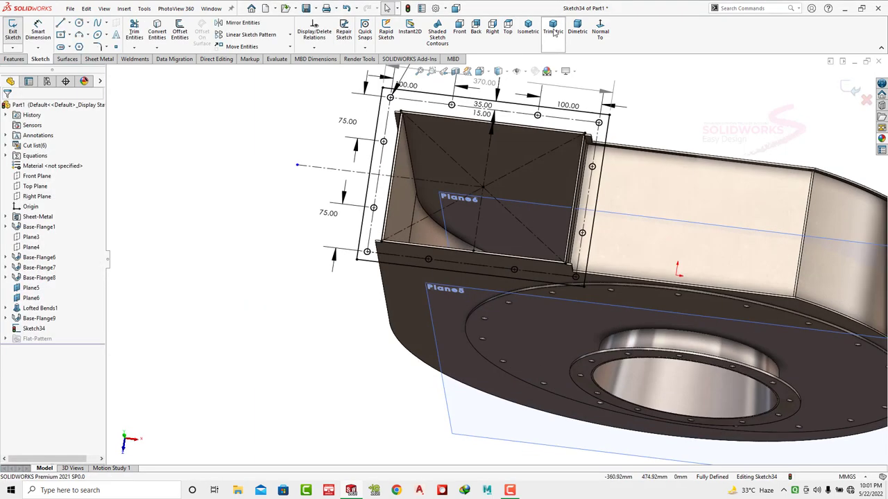
- Create a 4 mm base flange from the sketch with overridden thickness and reversed direction
left_click(99, 59)
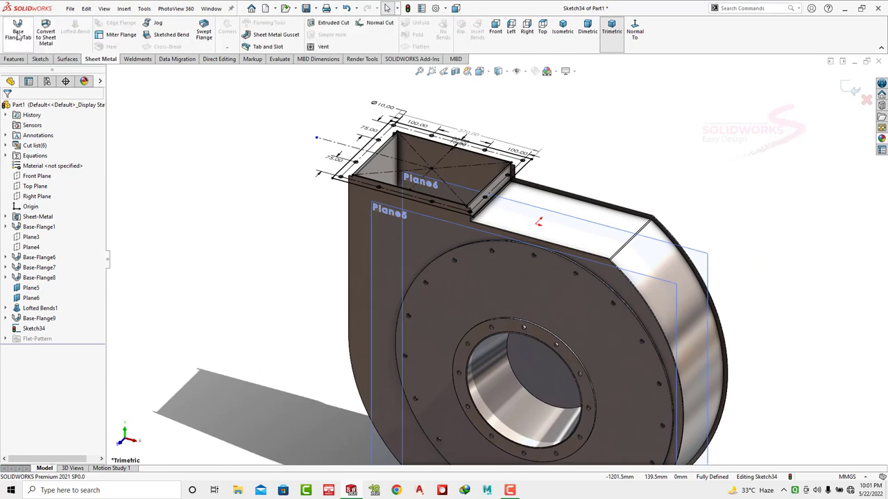
left_click(18, 31)
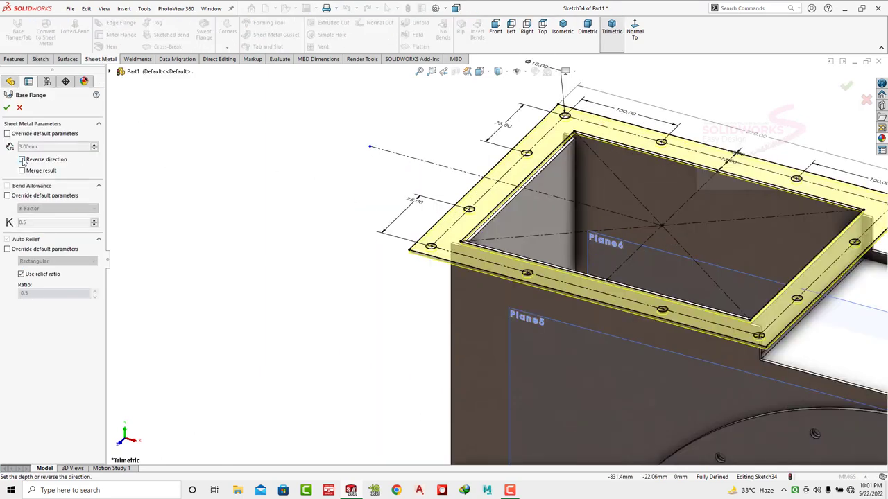
left_click(22, 160)
left_click(41, 146)
type("4")
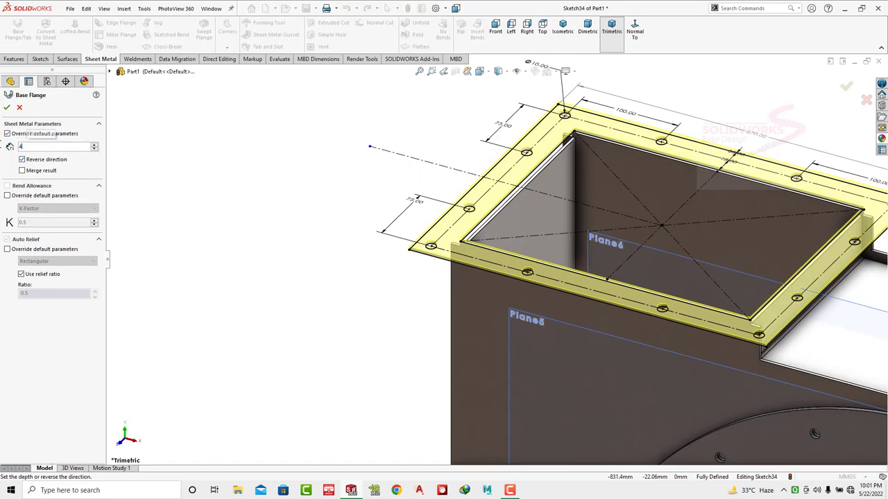
key("Return")
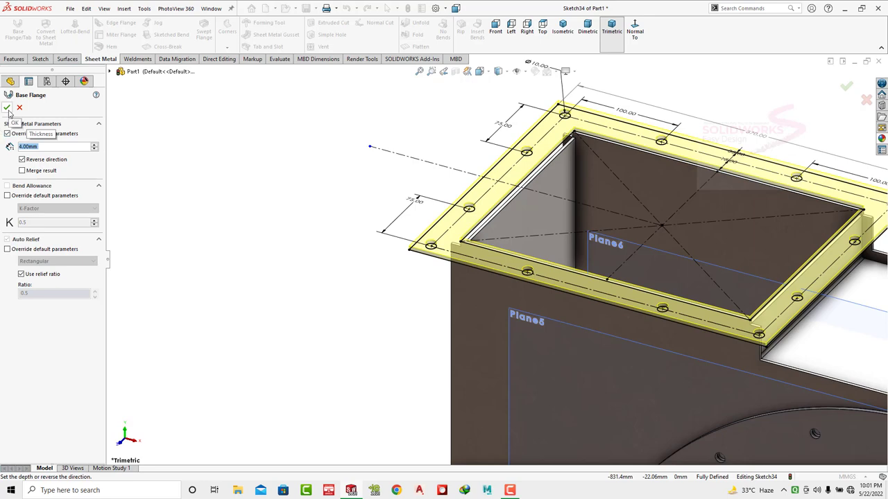
left_click(6, 107)
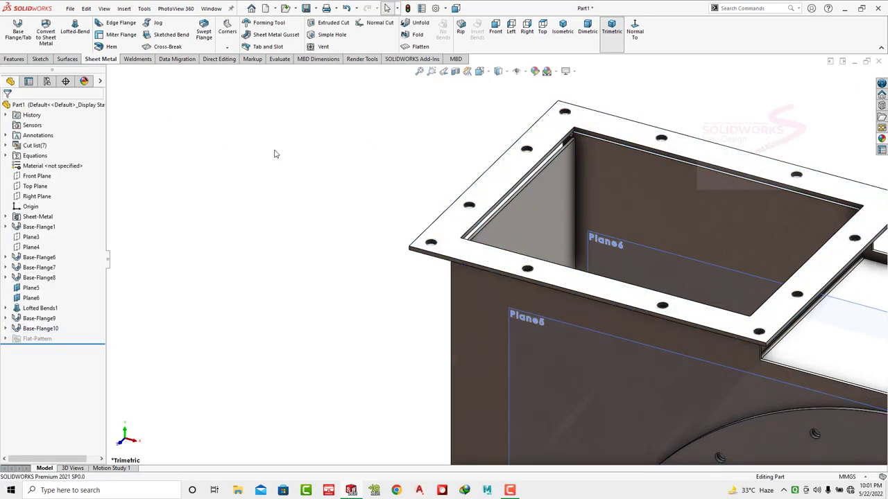
- Edit Base-Flange10 to flip its thickness to the other side, then view in dimetric
middle_click_drag(439, 198, 312, 208)
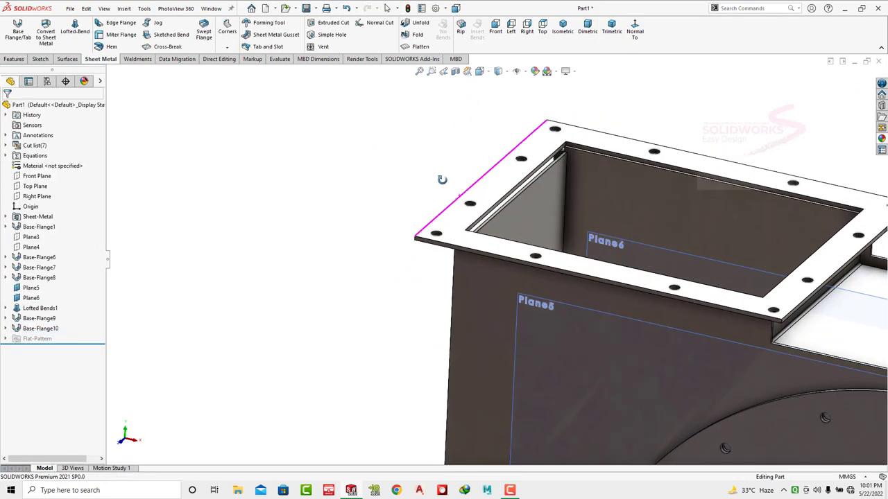
left_click(69, 329)
left_click(64, 310)
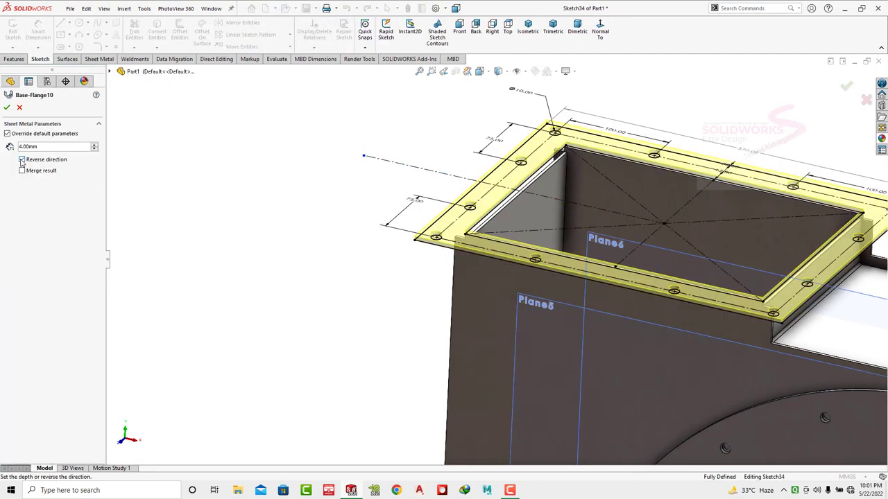
left_click(22, 160)
left_click(6, 107)
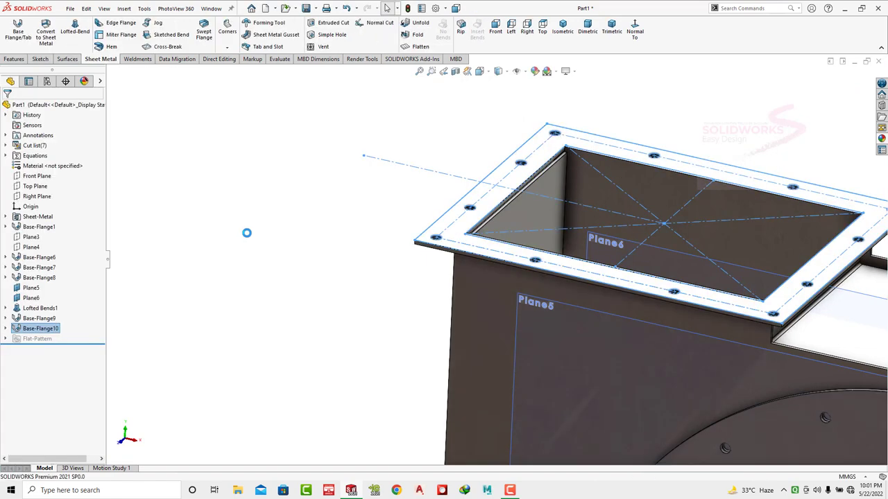
middle_click_drag(483, 140, 625, 100)
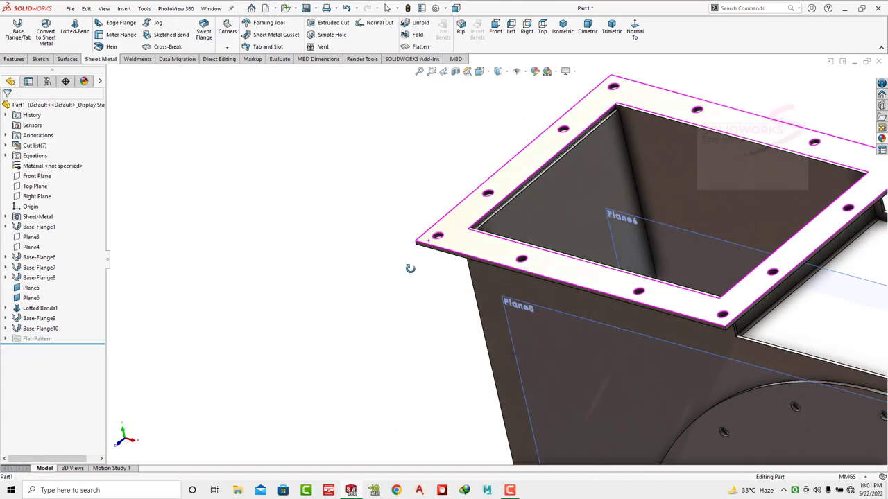
scroll(625, 99, "up", 3)
left_click(591, 28)
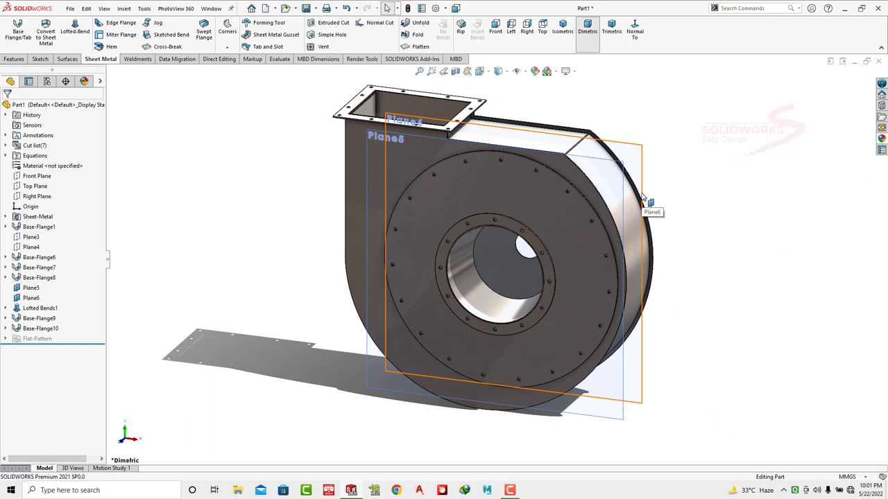
- Start a new sketch on the Right Plane from the FeatureManager tree
middle_click_drag(644, 198, 416, 201)
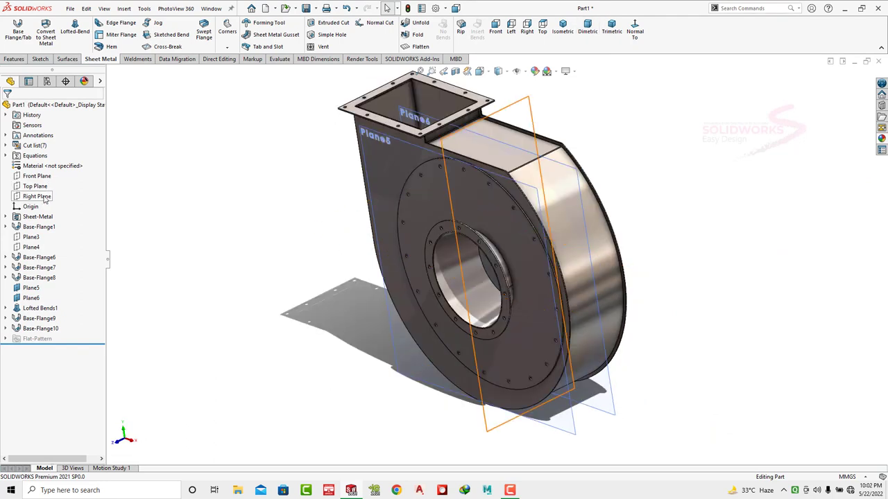
left_click(44, 197)
left_click(69, 183)
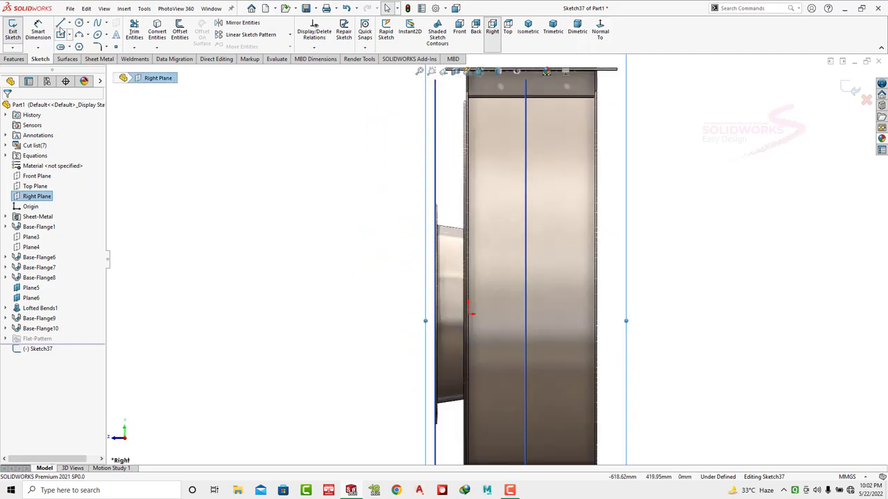
- Draw a closed five-line tapered rib profile with a long slanted edge against the housing side
left_click(61, 23)
scroll(472, 195, "down", 2)
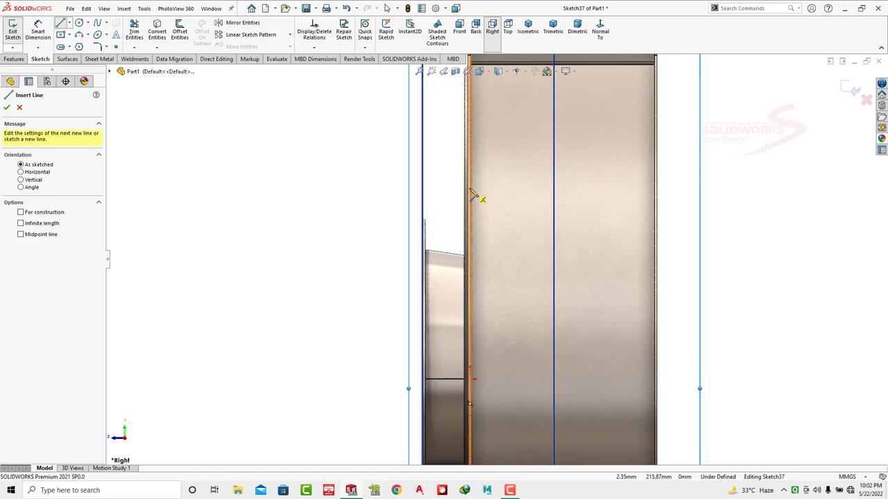
scroll(431, 239, "down", 2)
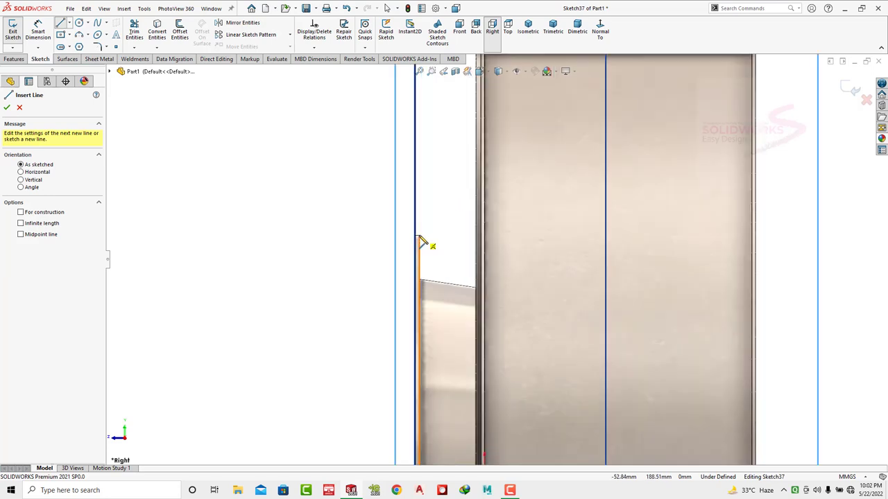
scroll(478, 232, "up", 2)
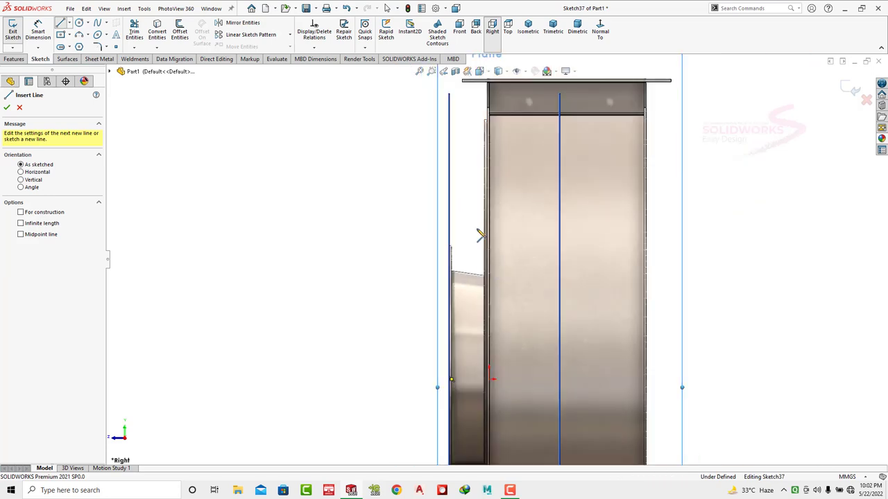
scroll(485, 133, "down", 2)
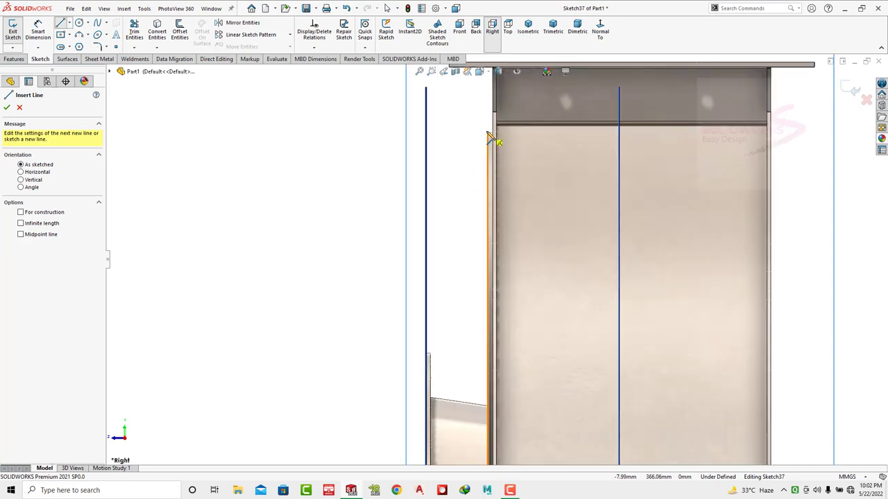
left_click(488, 137)
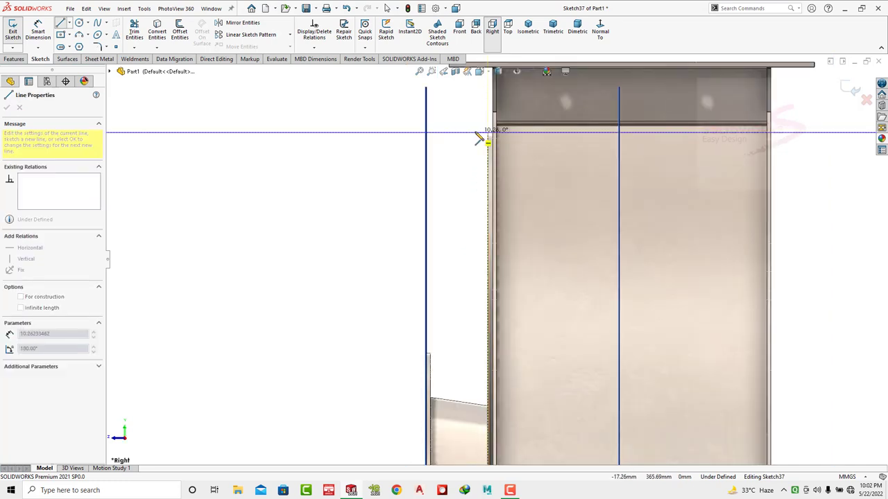
left_click(476, 132)
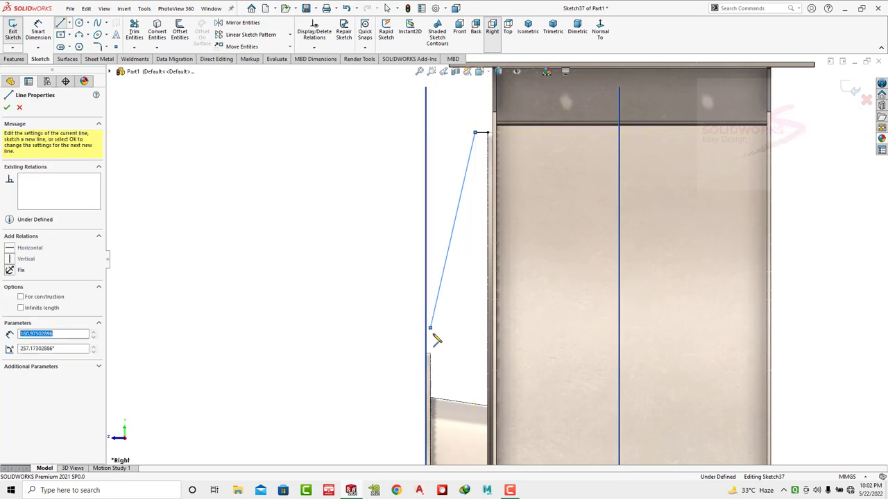
left_click(430, 328)
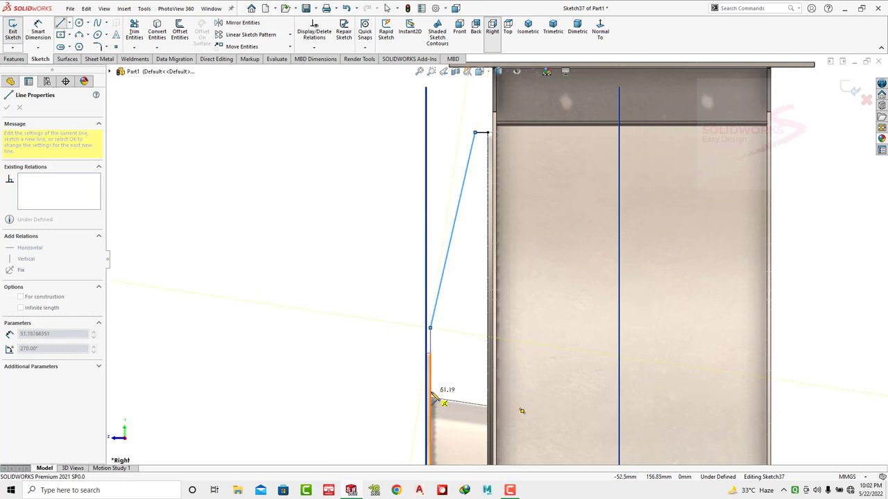
left_click(430, 393)
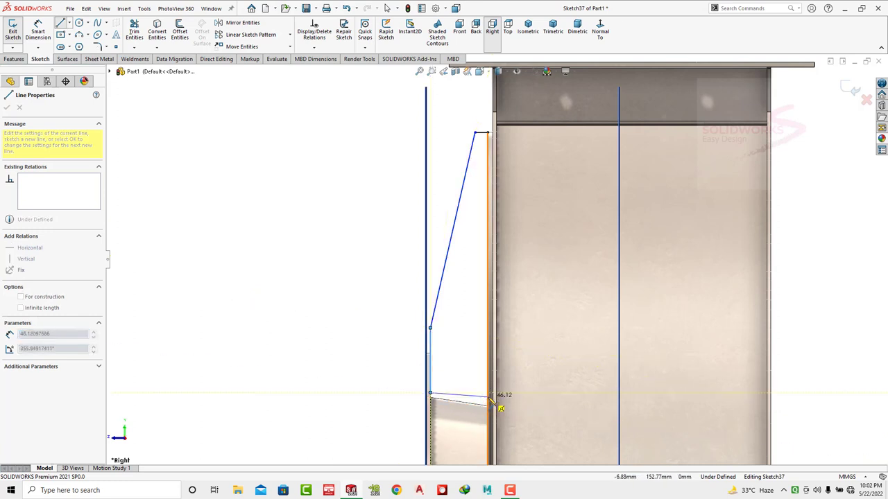
left_click(488, 402)
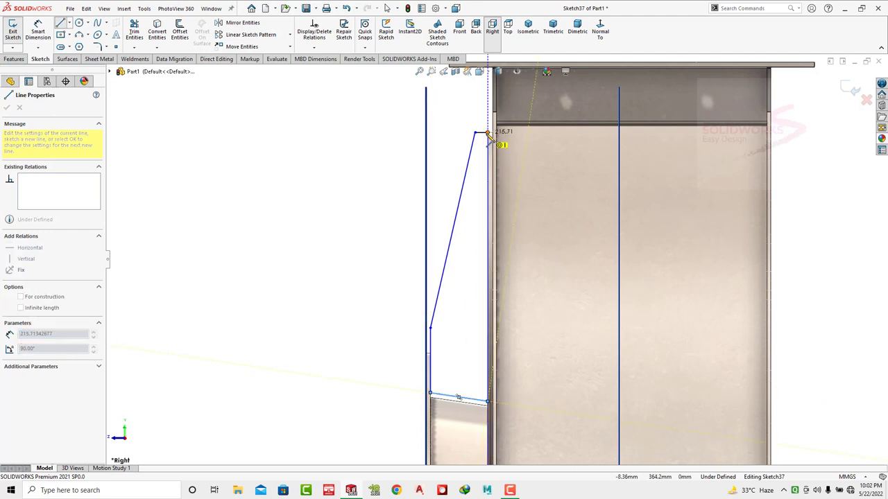
left_click(488, 133)
key("Escape")
- Dimension the rib outline's short vertical edge to 50 mm
key("d")
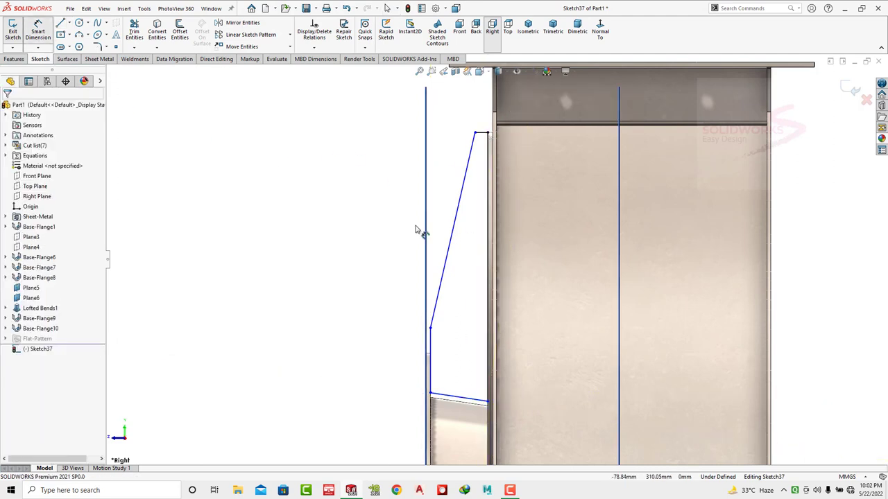
left_click(430, 343)
left_click(414, 368)
type("50")
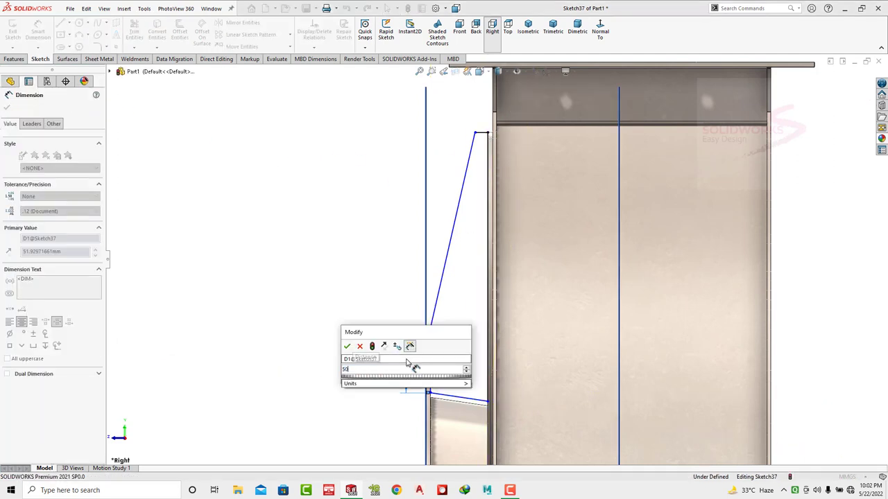
key("Return")
- Dimension the rib's top edge, correcting its width to 15 mm
left_click(484, 137)
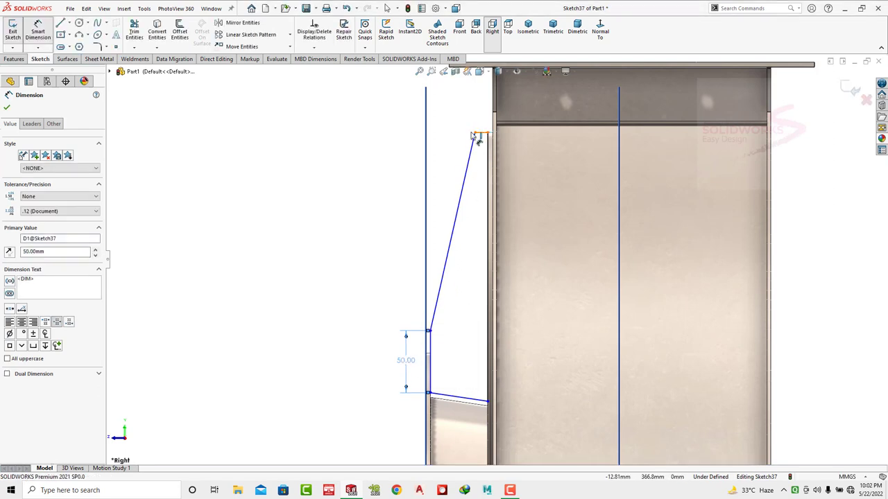
left_click(390, 246)
type("2")
key("Return")
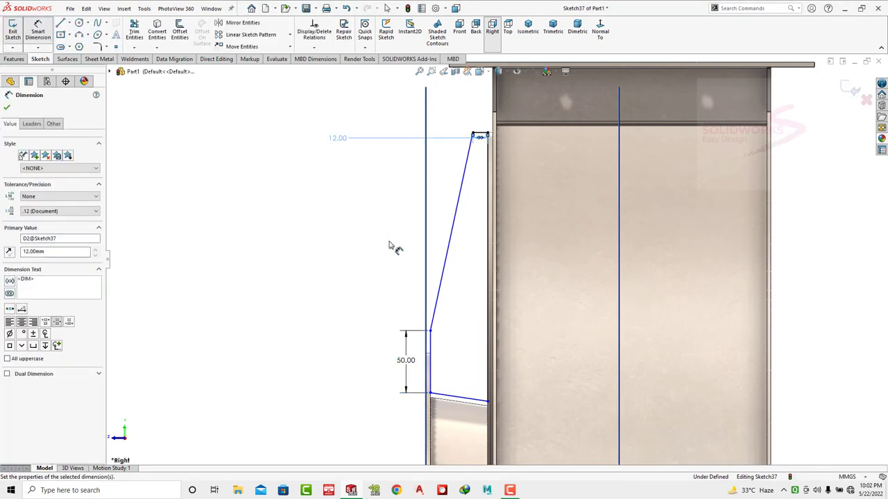
double_click(332, 139)
type("15")
key("Return")
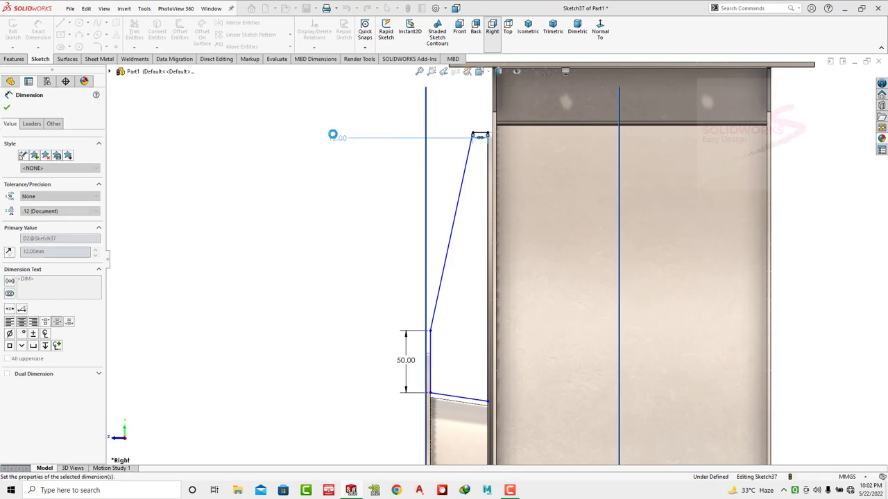
- Add a 2 mm offset from the bottom-left corner to the bottom edge
left_click(431, 394)
left_click(447, 406)
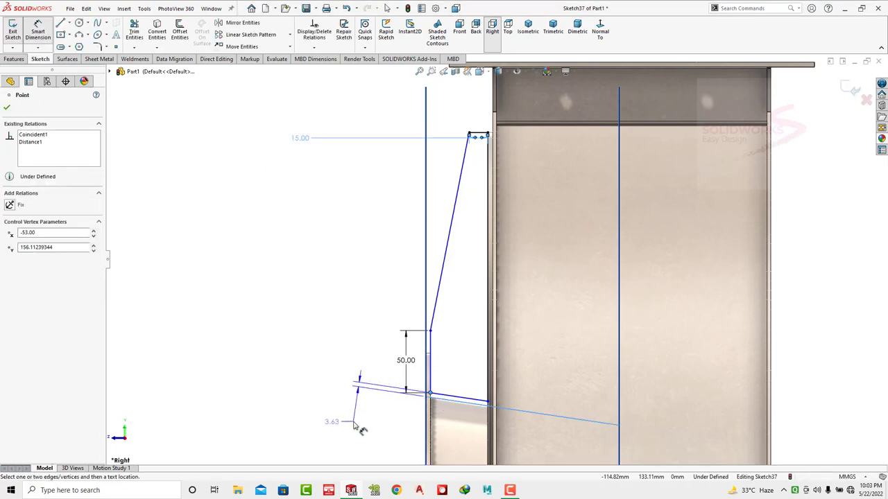
left_click(357, 420)
key("Return")
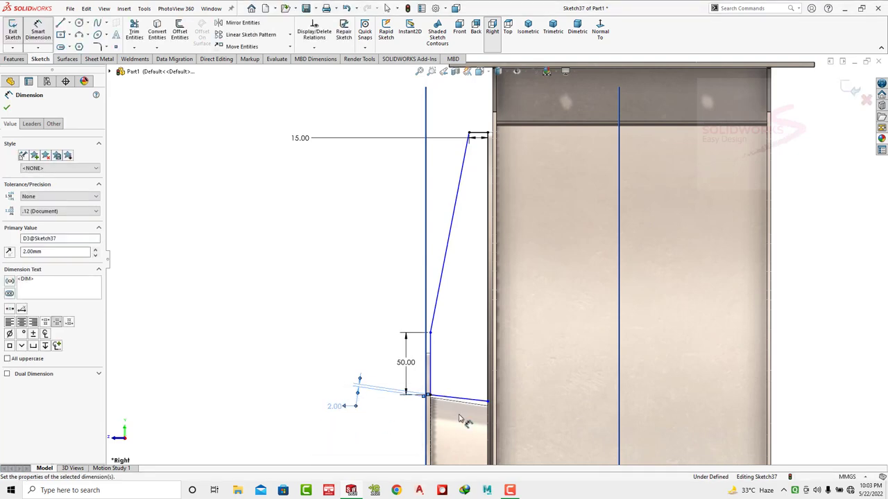
key("Escape")
scroll(485, 346, "down", 4)
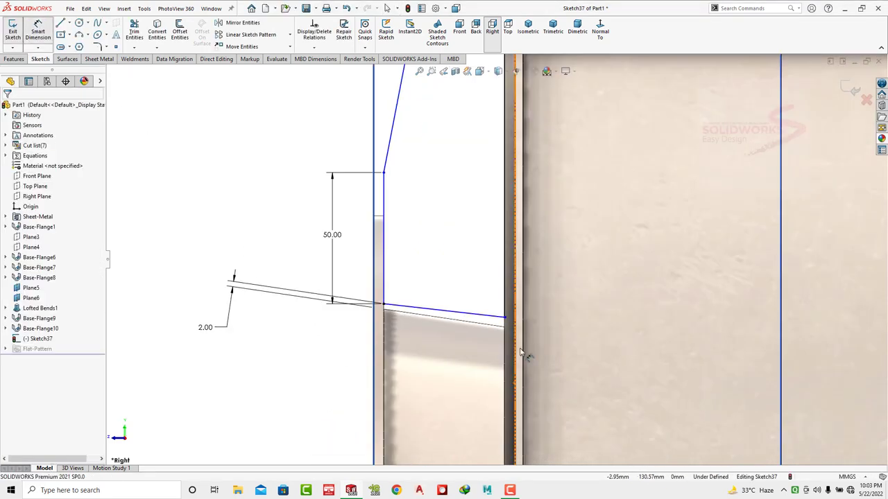
left_click(504, 318)
- Add a second 2 mm offset dimension at the bottom-right corner
left_click(499, 330)
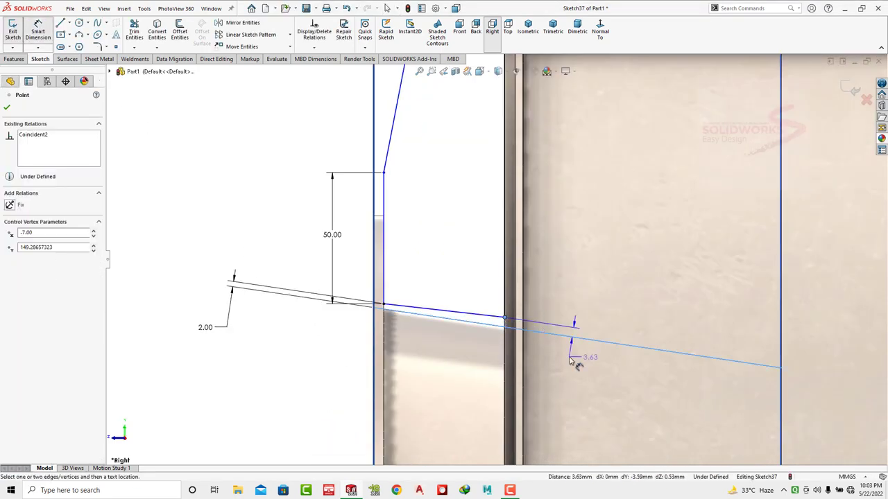
left_click(574, 348)
key("Return")
key("Escape")
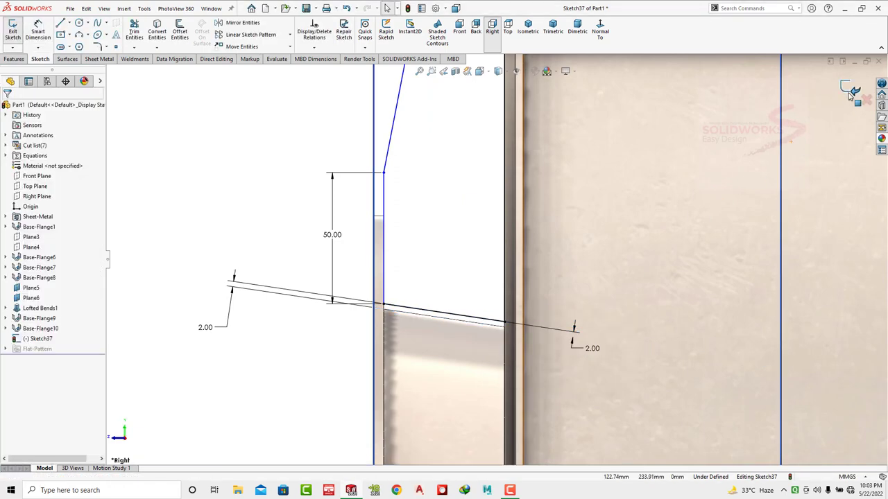
- Turn the rib sketch into sheet-metal Base-Flange11 on the inlet face
scroll(470, 254, "up", 3)
scroll(469, 254, "up", 3)
middle_click_drag(470, 254, 537, 222)
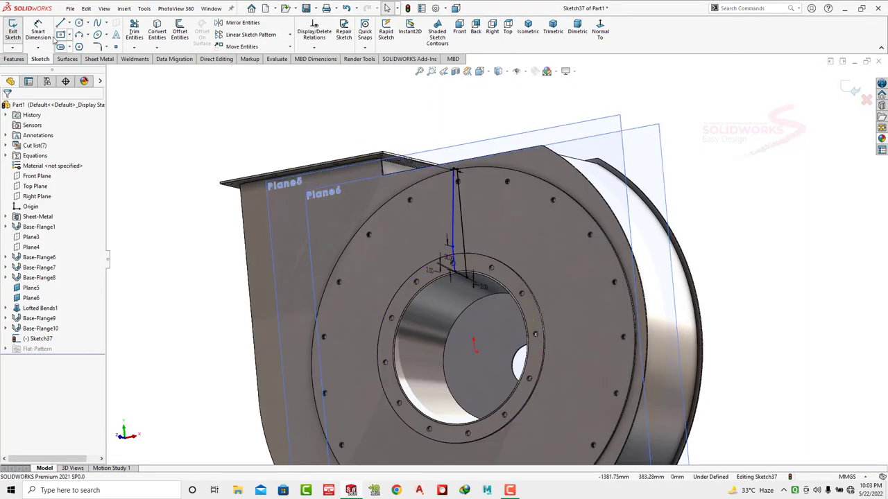
left_click(100, 59)
left_click(21, 38)
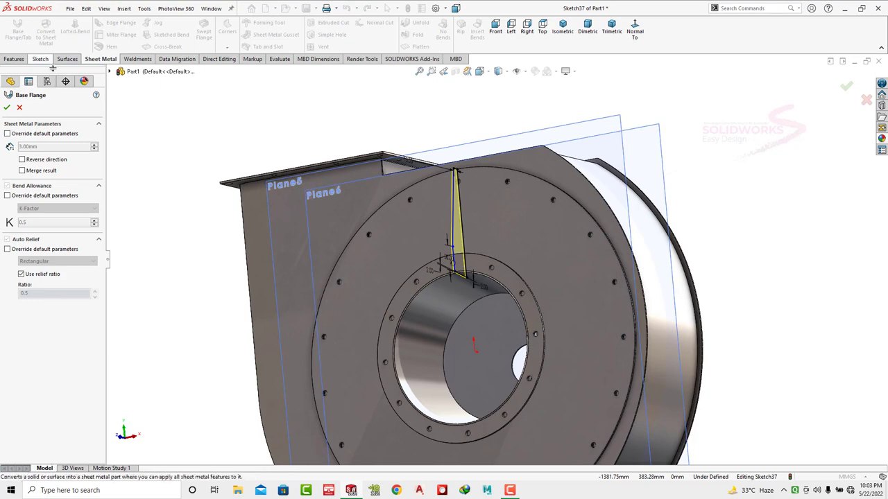
left_click(7, 108)
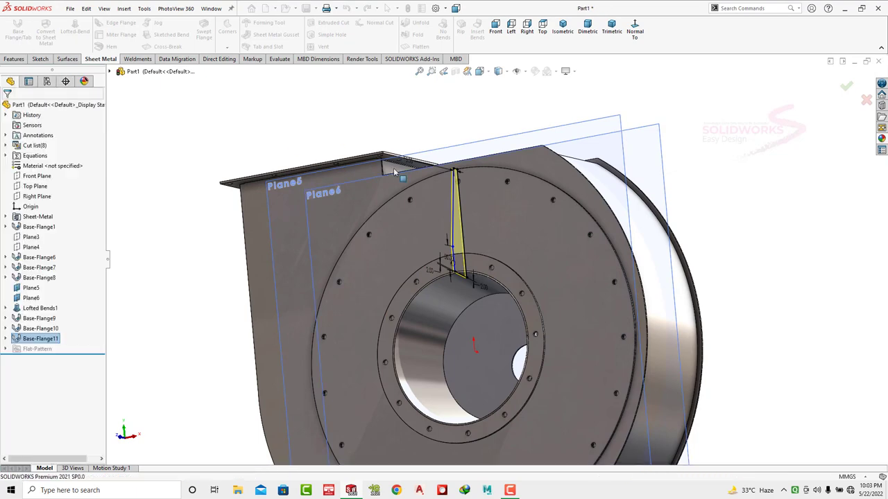
mouse_move(777, 201)
middle_mouse_down()
mouse_move(430, 229)
mouse_move(443, 233)
middle_mouse_up()
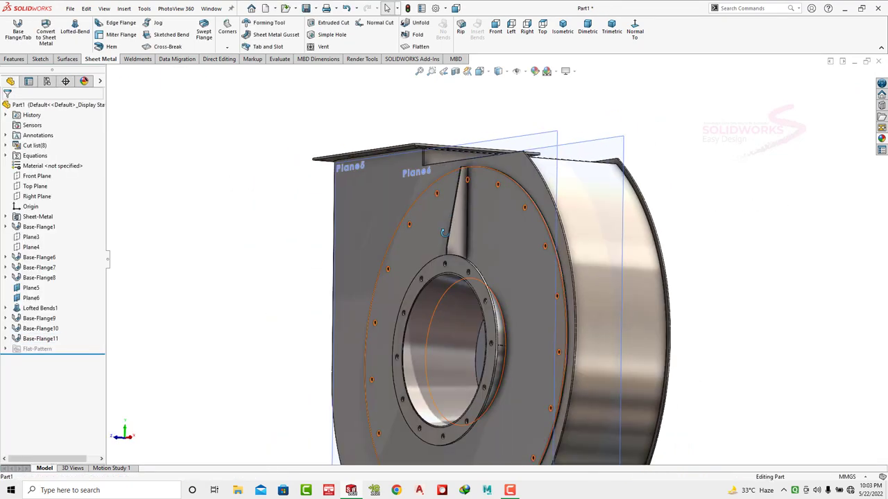
- Start a circular body pattern of Base-Flange11 around the inlet flange edge
left_click(12, 60)
left_click(275, 46)
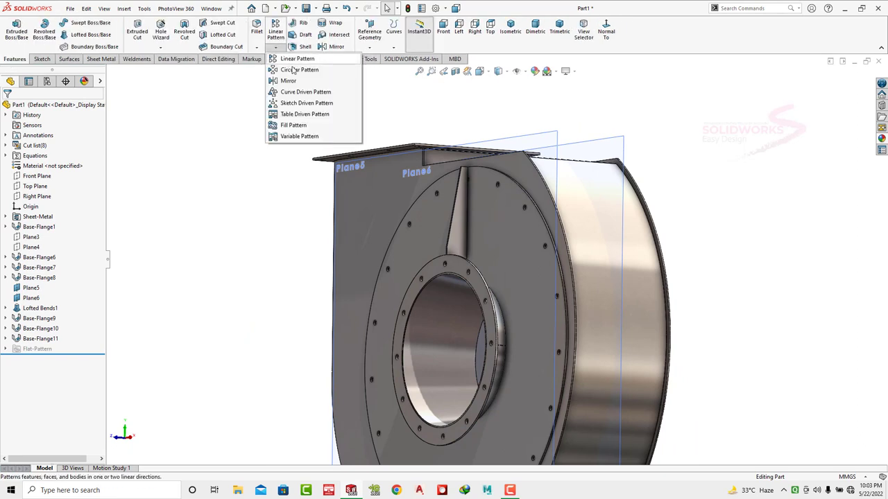
left_click(298, 63)
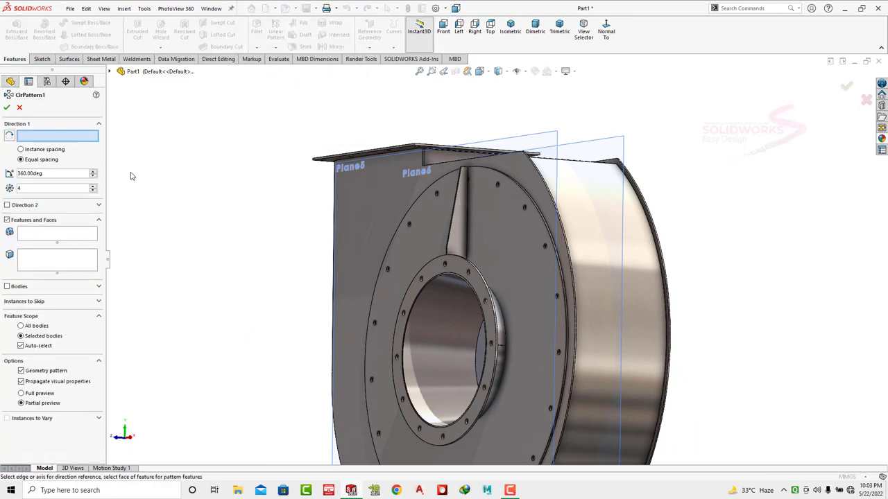
left_click(7, 287)
left_click(65, 139)
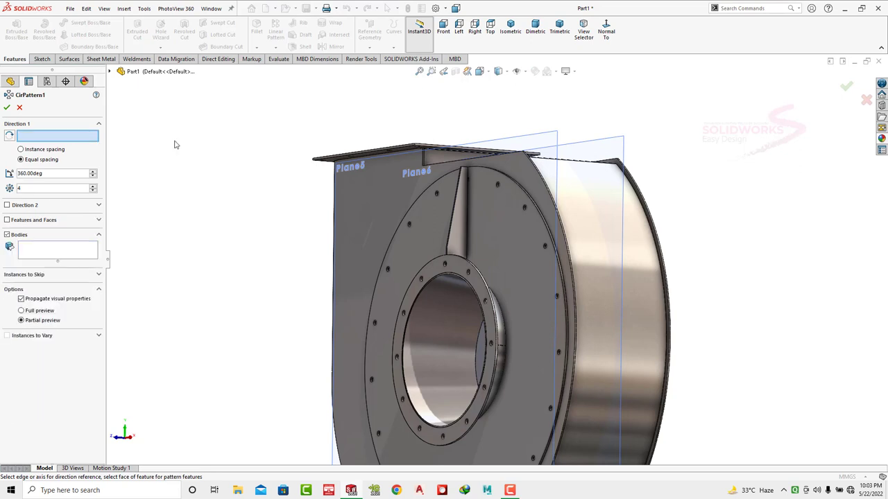
left_click(466, 262)
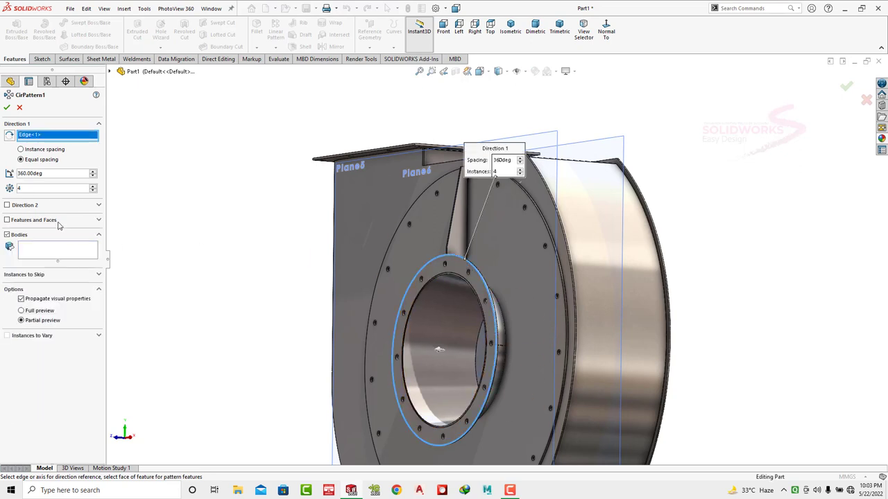
left_click(53, 251)
left_click(464, 219)
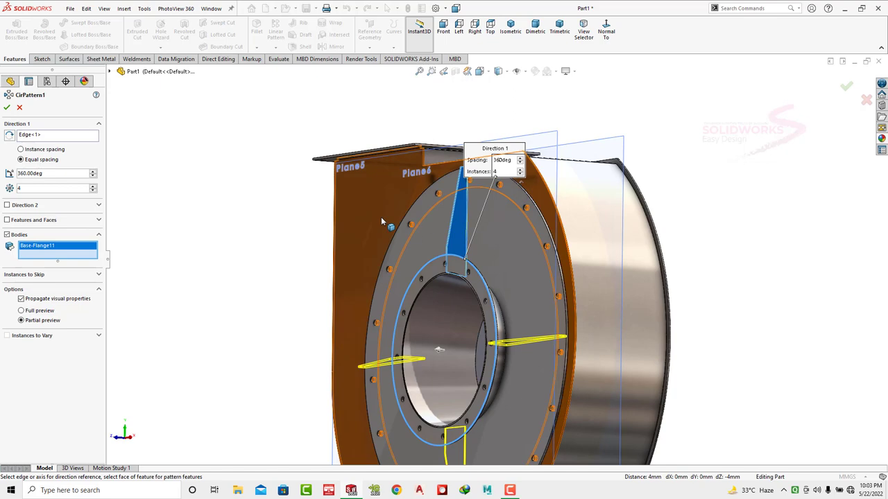
- Set the pattern to 8 ribs, accept it, and view the housing trimetric
left_click(92, 187)
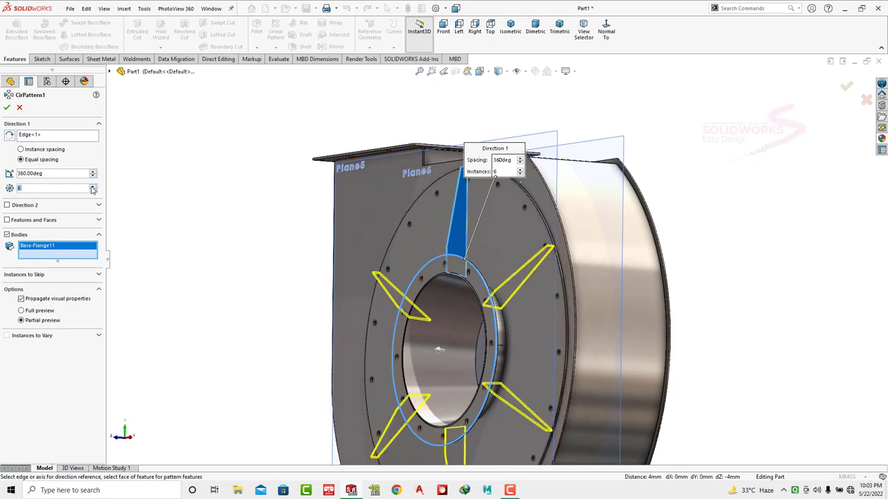
left_click(92, 187)
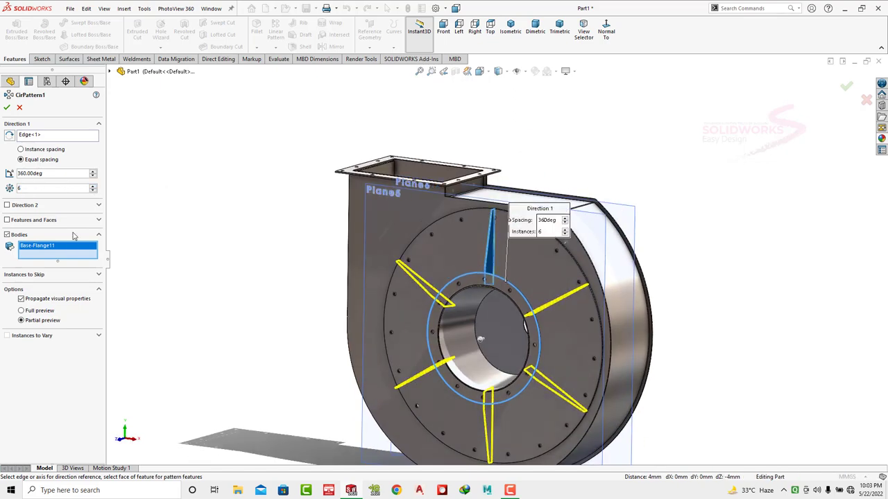
left_click(93, 187)
left_click(93, 187)
left_click(7, 108)
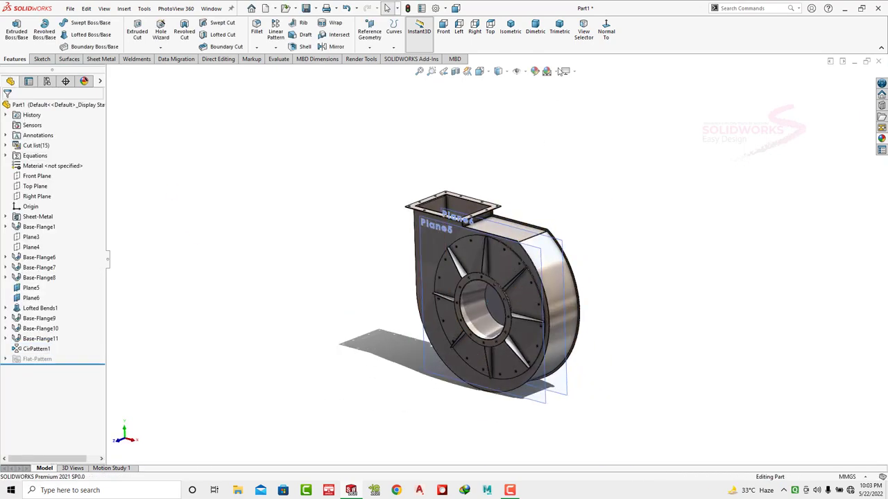
left_click(559, 29)
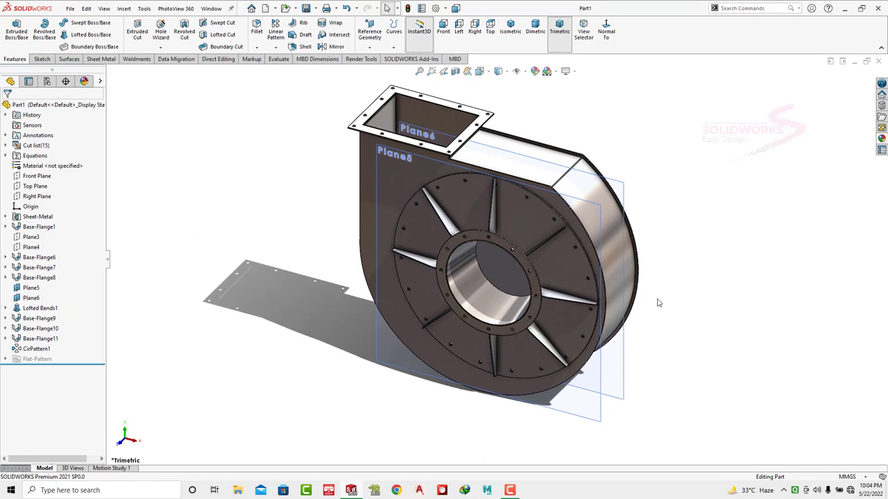
middle_click_drag(659, 303, 516, 324)
- Open new Sketch55 on the housing's large flat back face
left_click(516, 324)
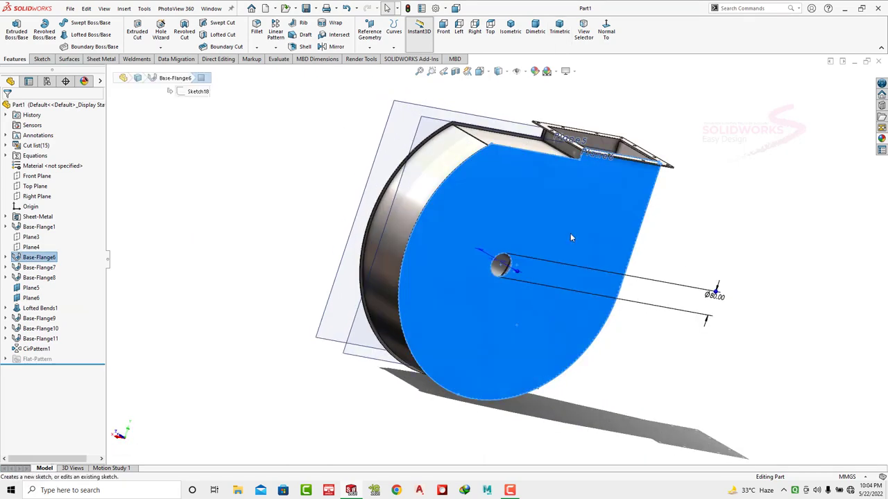
right_click(338, 116)
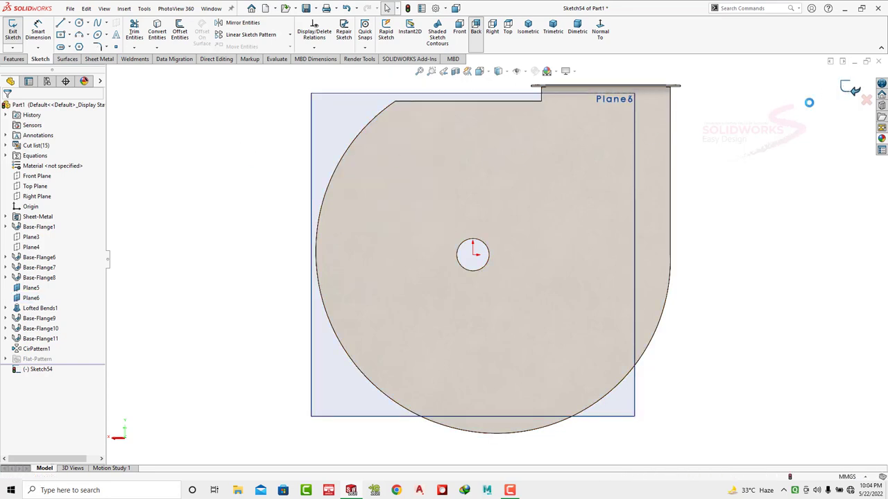
left_click(853, 89)
left_click(431, 156)
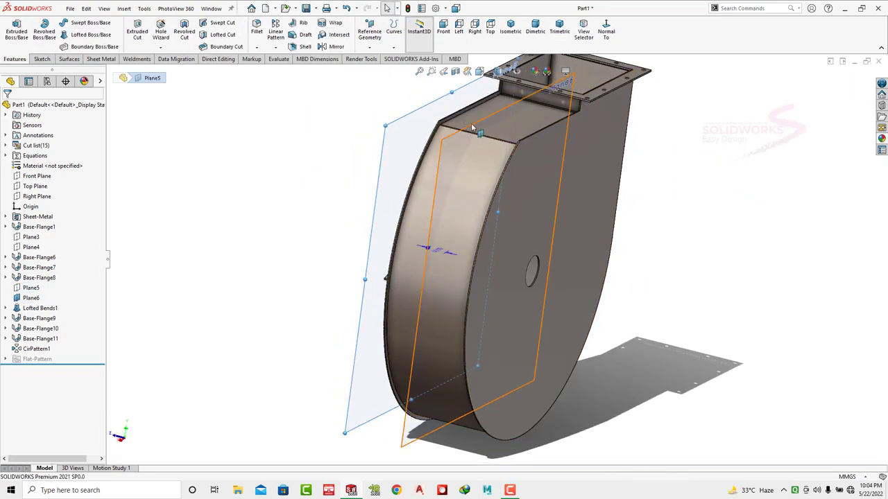
left_click(584, 182)
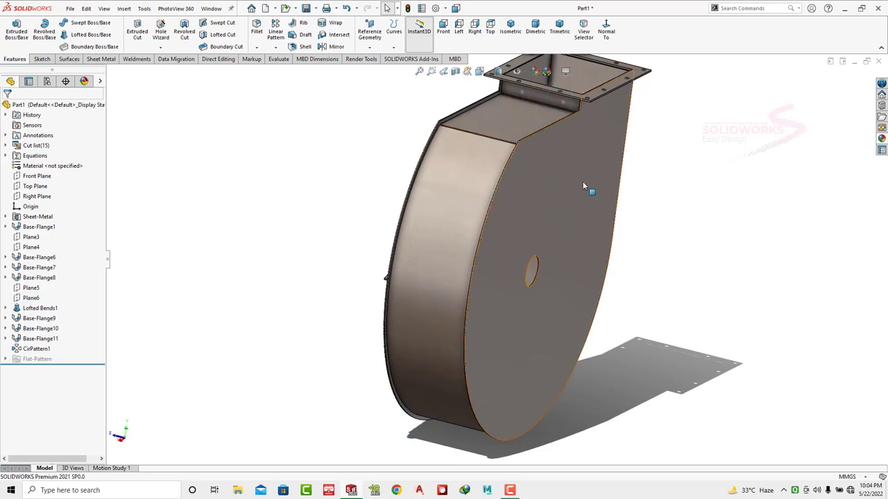
left_click(625, 143)
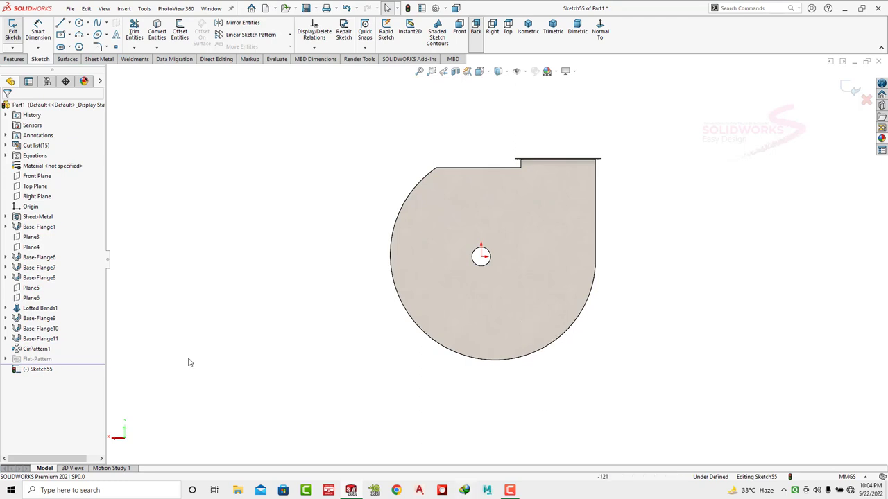
- Draw a vertical centerline from the shaft hole centre down below the housing
left_click(68, 23)
left_click(77, 46)
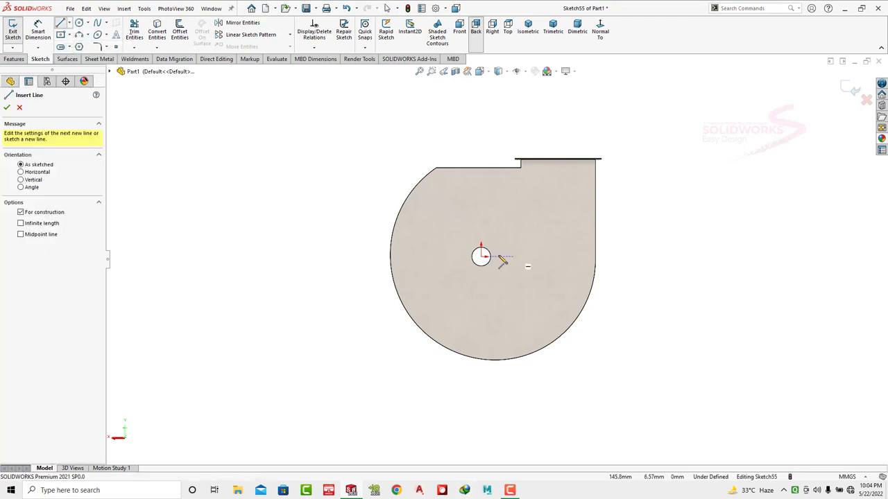
left_click(481, 257)
left_click(480, 392)
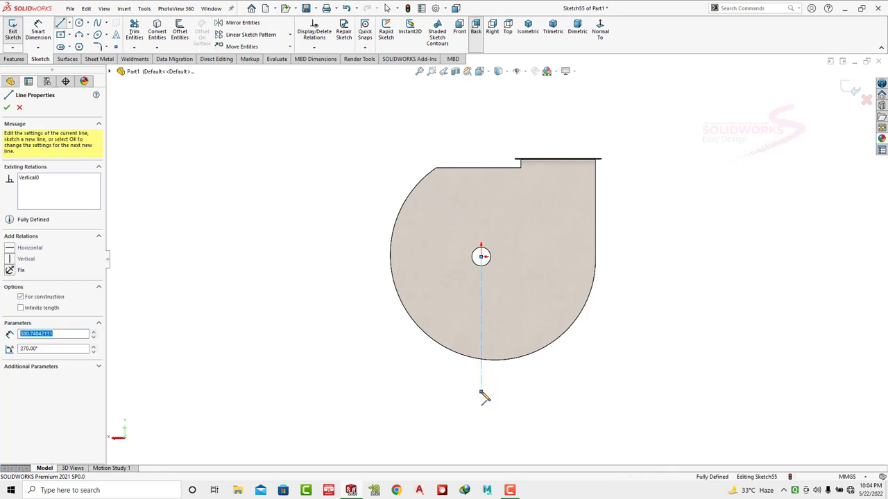
key("Escape")
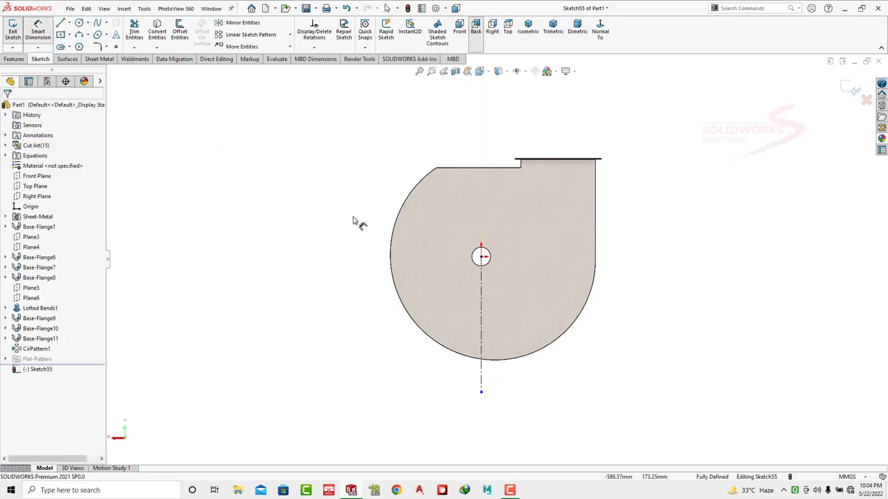
- Dimension the centerline's length, entering 400 mm and ending at 535 mm
left_click(481, 288)
left_click(327, 316)
type("400")
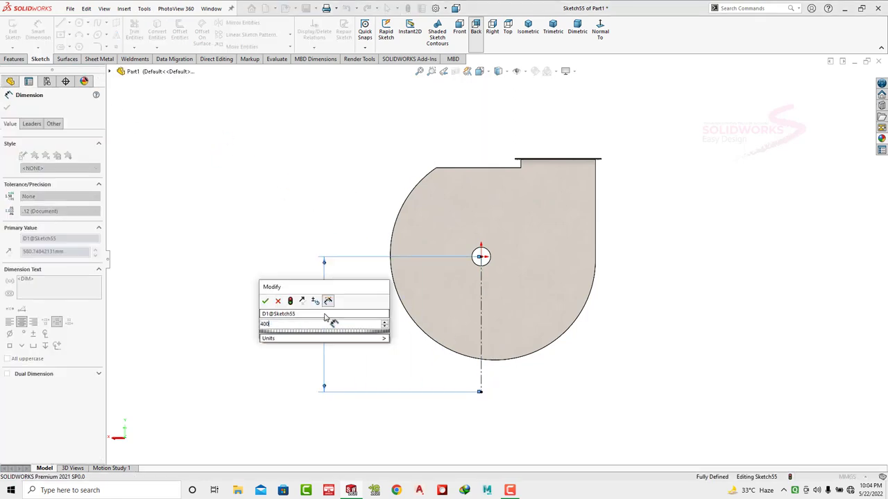
key("Return")
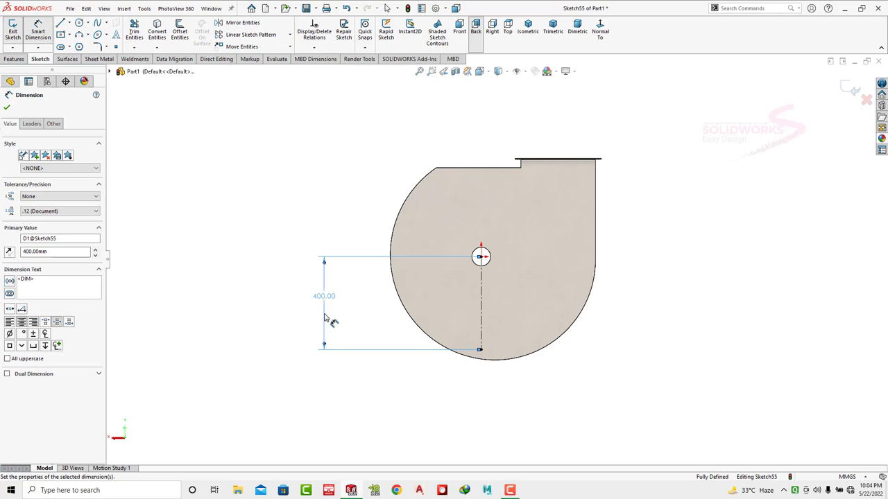
mouse_move(506, 342)
middle_mouse_down()
mouse_move(688, 323)
mouse_move(498, 337)
middle_mouse_up()
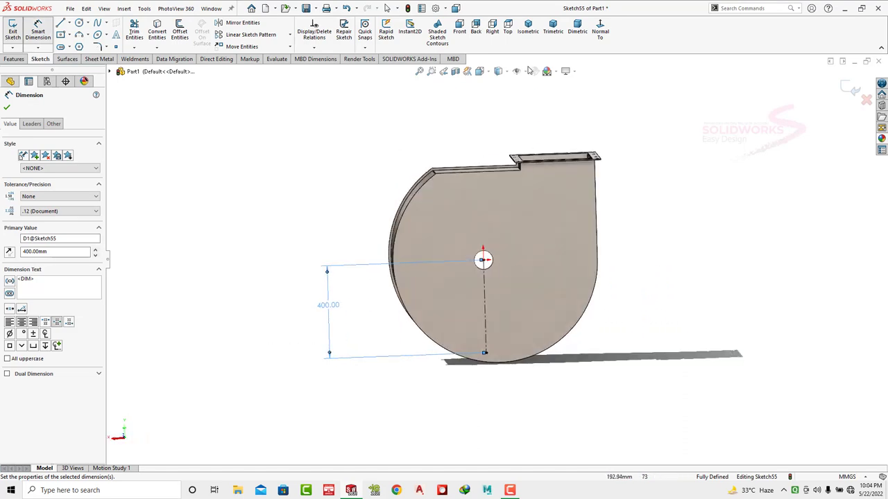
left_click(600, 31)
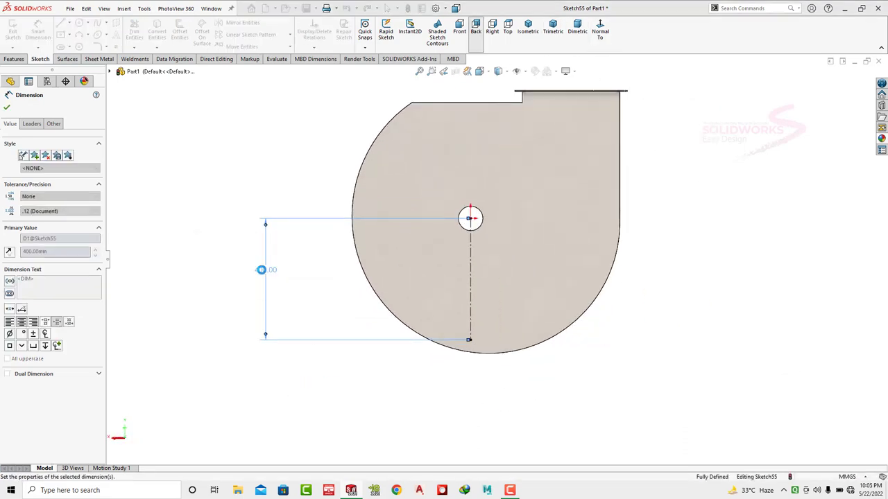
key("ctrl+z")
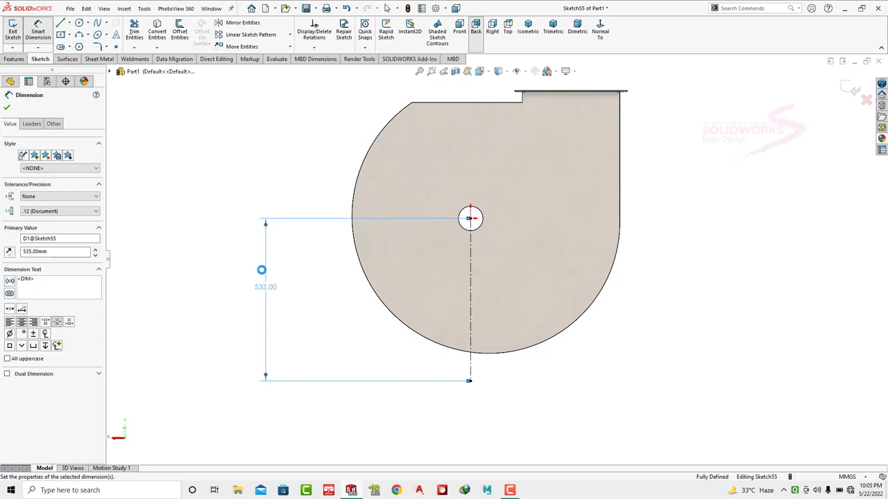
- Draw a horizontal line across the centerline, then delete it as misplaced
left_click(199, 150)
key("l")
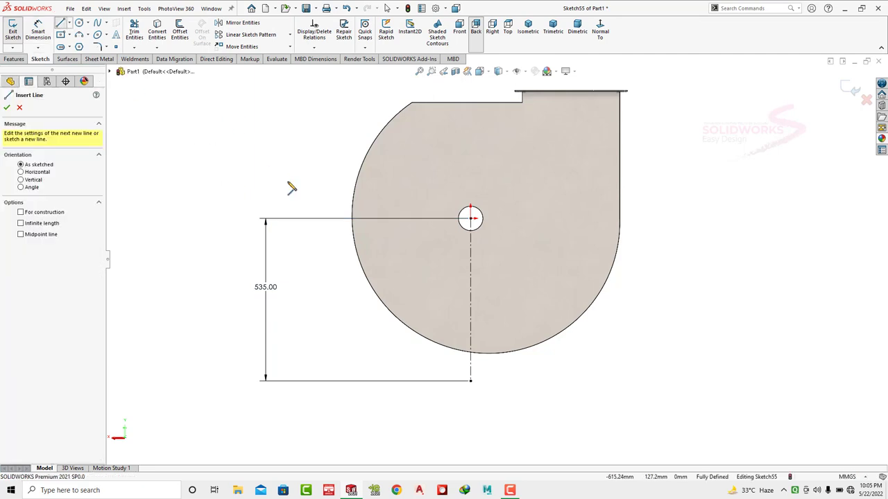
left_click(410, 251)
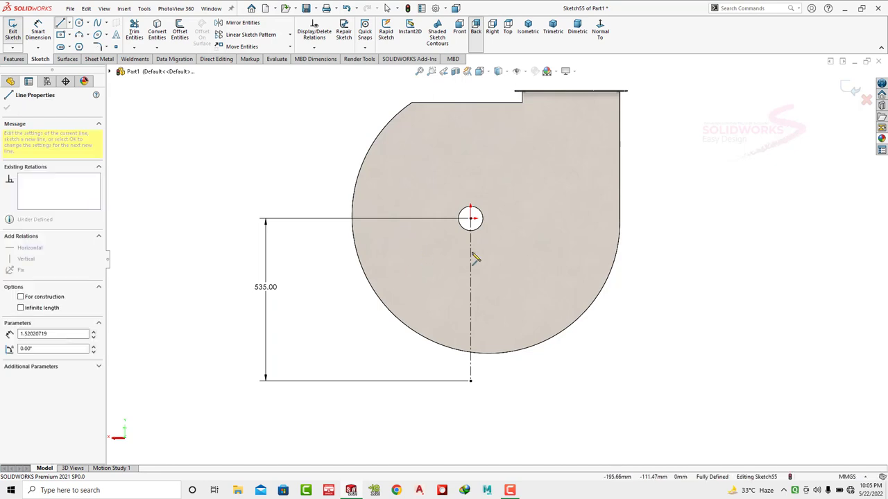
left_click(535, 252)
key("Escape")
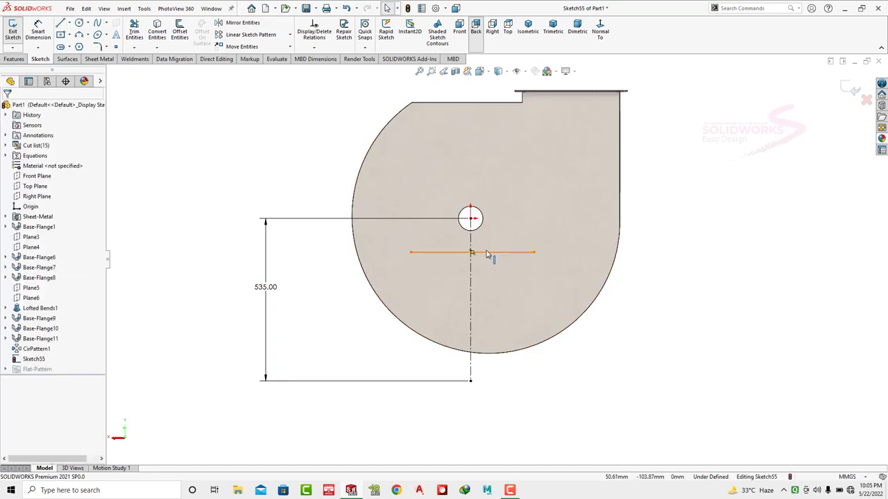
left_click(486, 252)
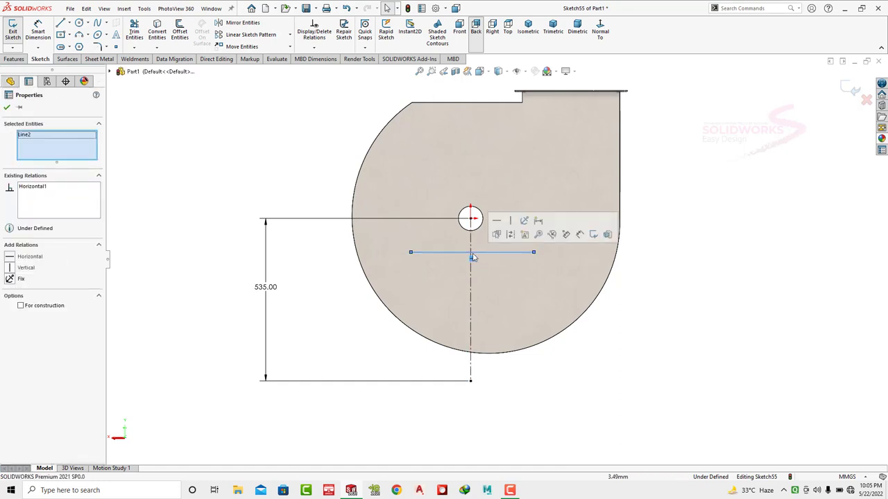
left_click(472, 298, "ctrl")
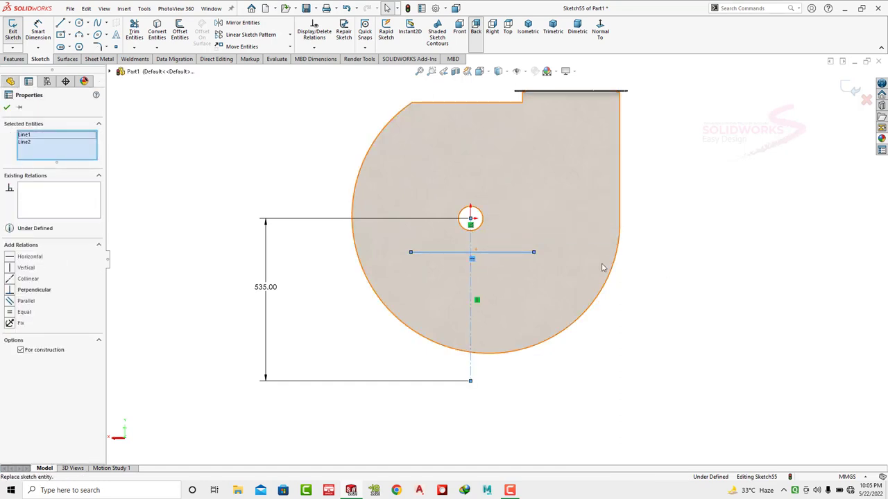
left_click_drag(510, 237, 496, 289)
key("Delete")
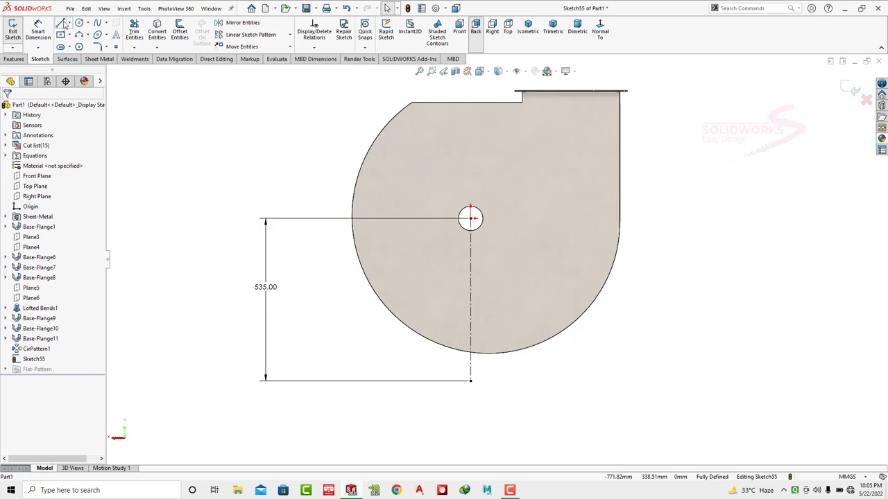
- Draw a horizontal line from the centerline out to the left
left_click(61, 23)
left_click(471, 264)
left_click(396, 264)
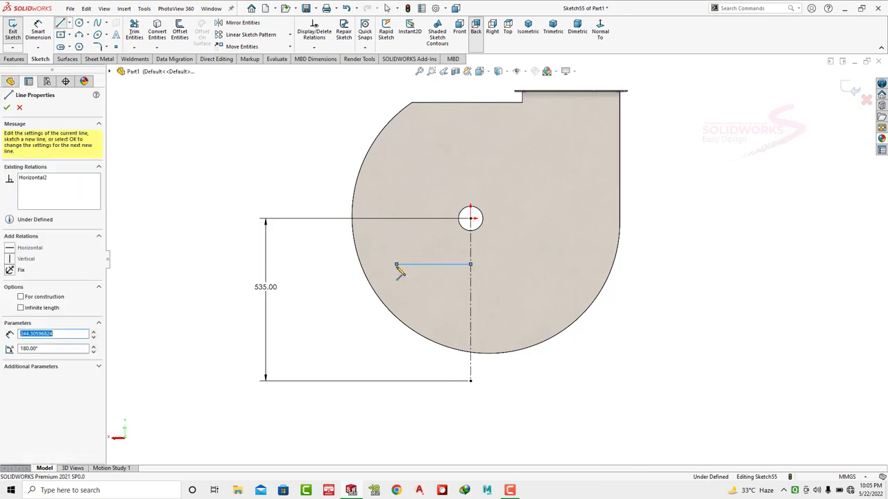
key("Escape")
- Dimension the line to 175 mm and select the centerline as mirror axis
left_click(441, 265)
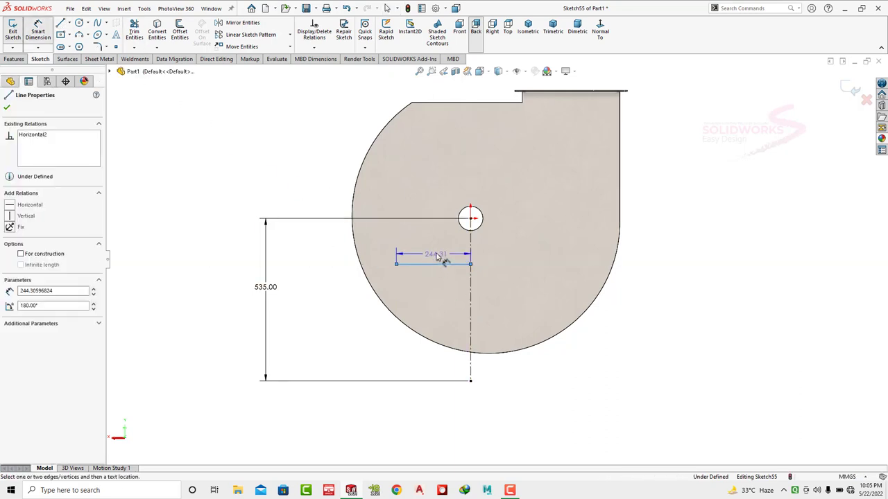
left_click(436, 256)
type("175")
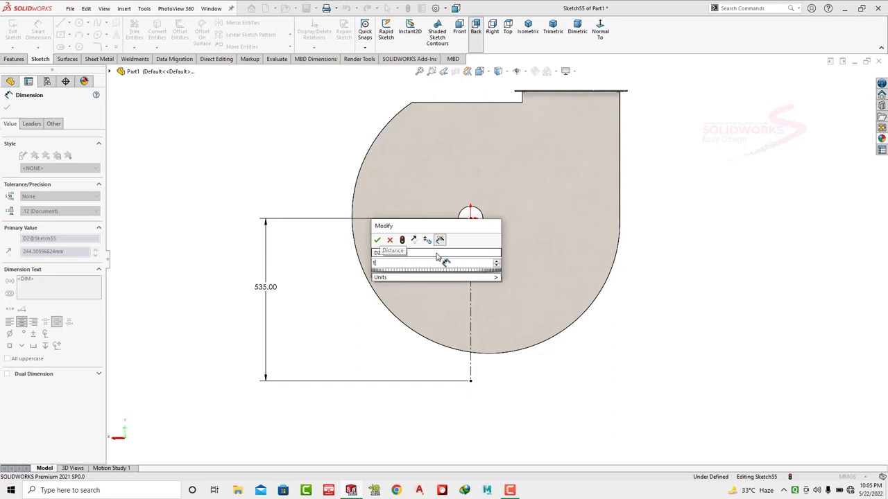
key("Return")
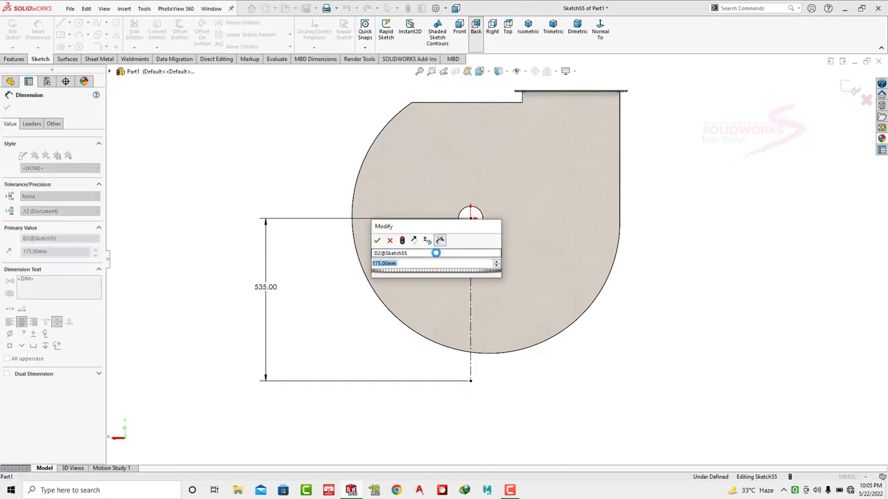
type("17")
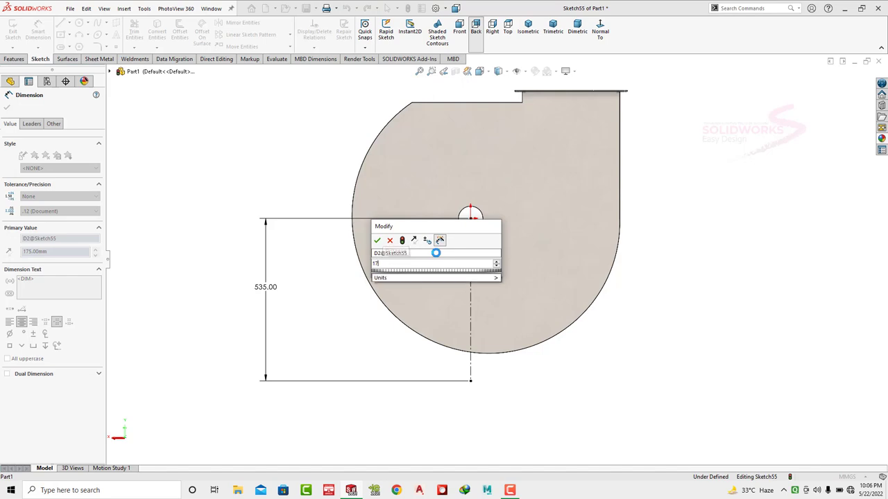
type("5")
key("Return")
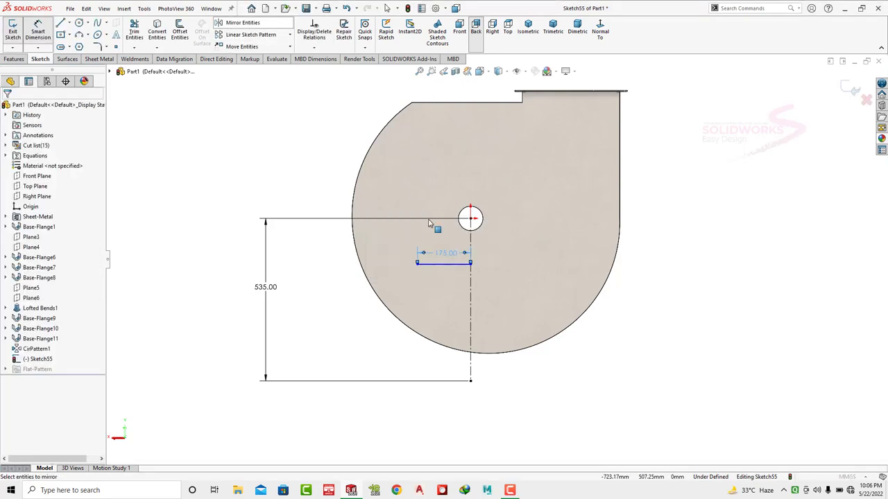
left_click(472, 288)
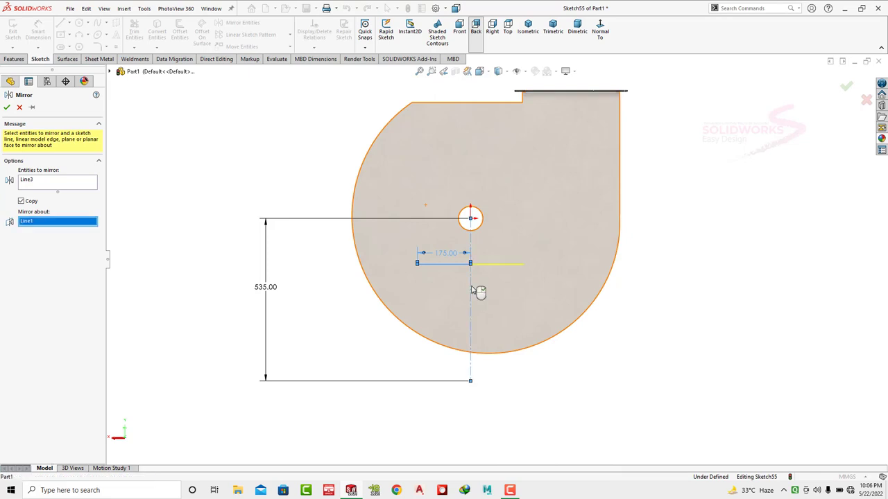
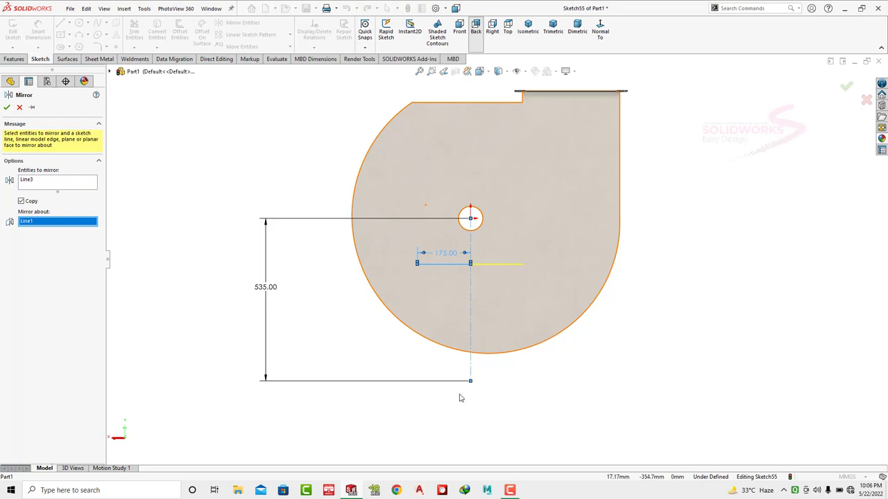
- Draw the bottom line left from the centreline's lower end and dimension it 250 mm
left_click(7, 109)
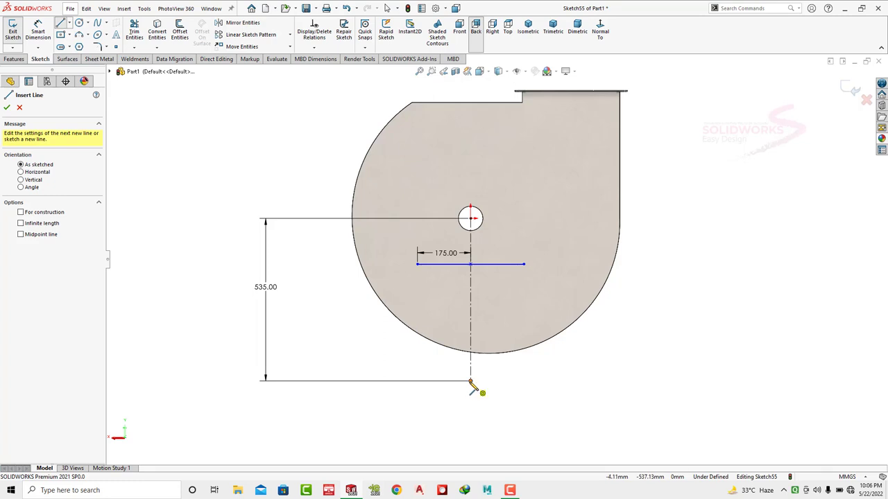
left_click(471, 380)
left_click(351, 380)
key("Escape")
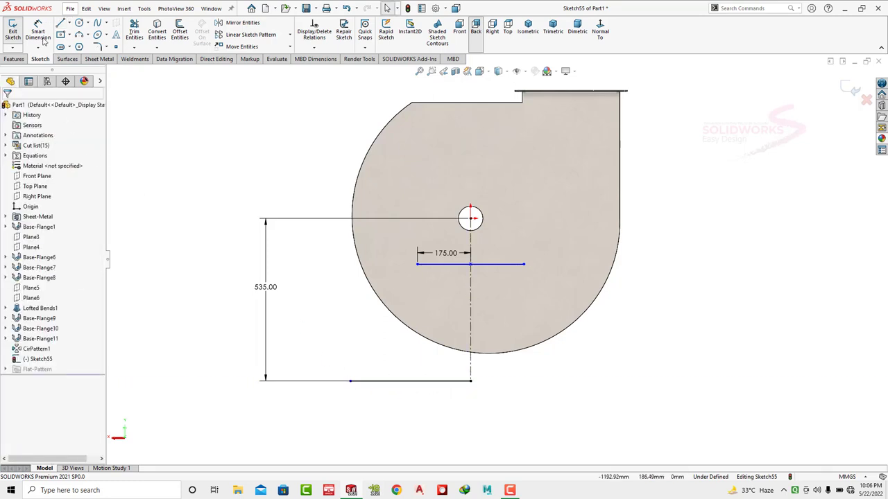
left_click(40, 35)
left_click(407, 401)
left_click(407, 402)
type("25")
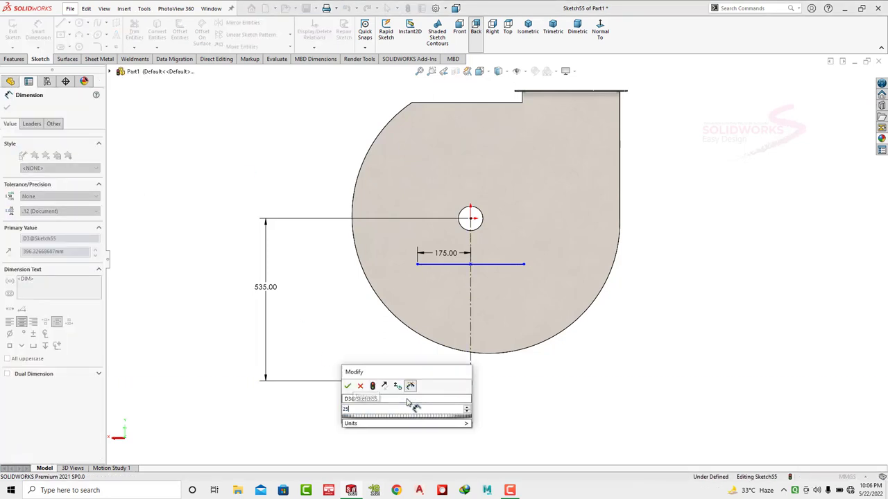
type("0")
key("Return")
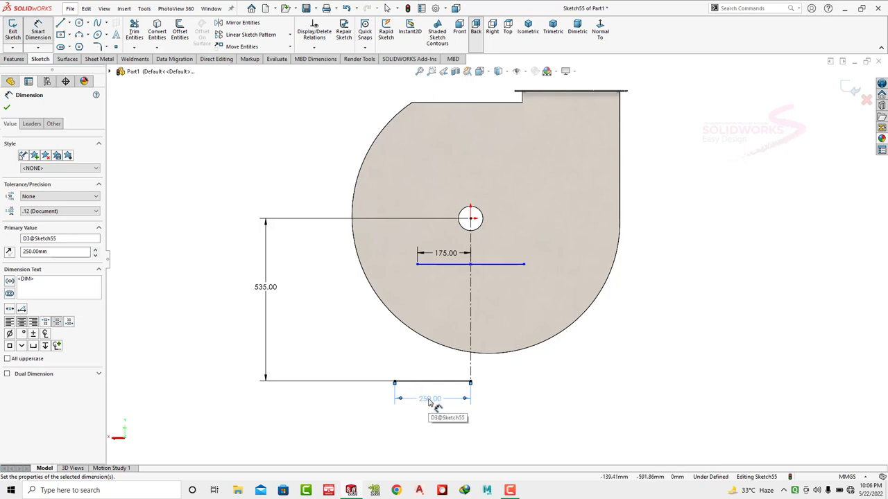
key("Escape")
- Draw a short upright line from the bottom line's left end, then a slanted line to the top line
left_click(60, 22)
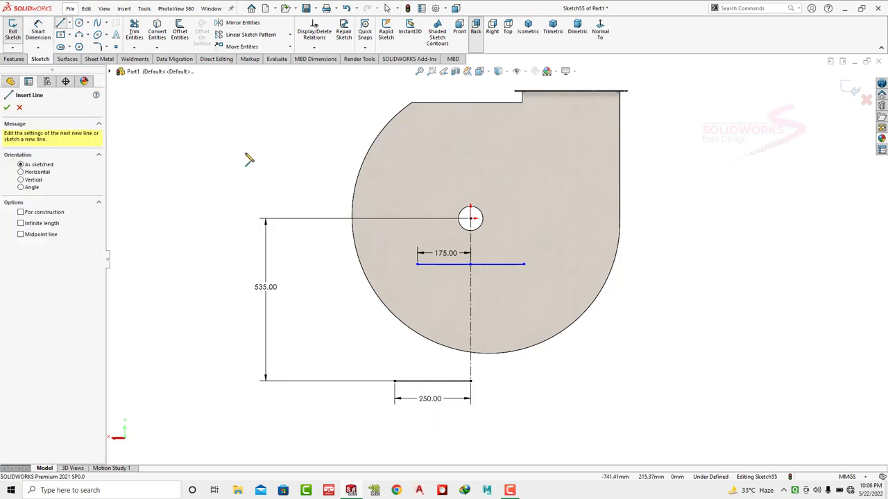
left_click(394, 381)
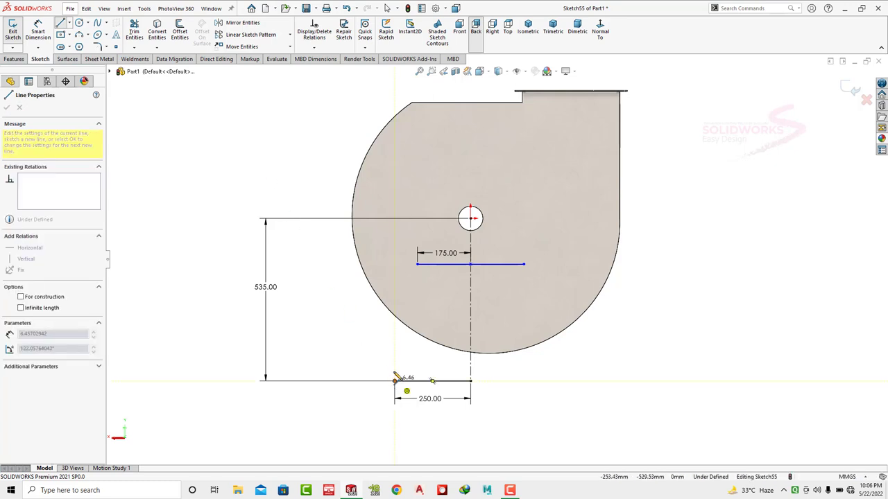
left_click(394, 359)
left_click(416, 265)
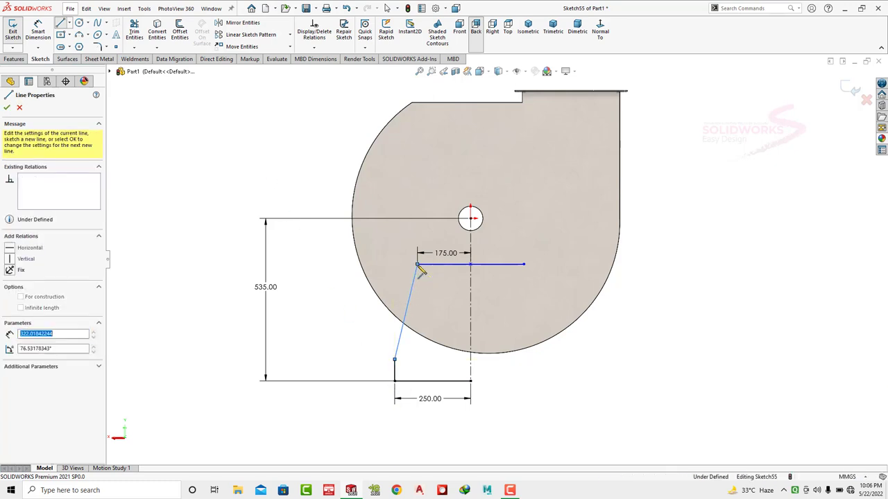
key("Escape")
- Dimension the upright segment 50 mm and add a driven 350 mm top-width dimension
key("d")
left_click(396, 373)
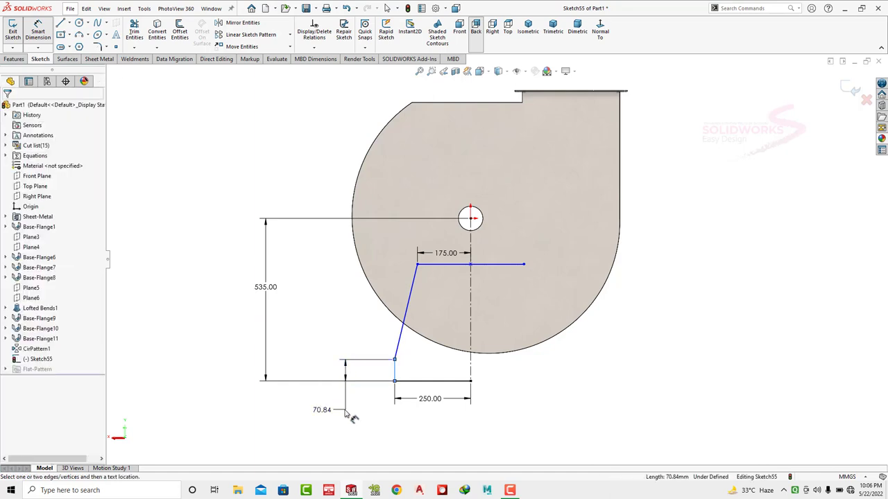
left_click(345, 401)
type("50")
key("Return")
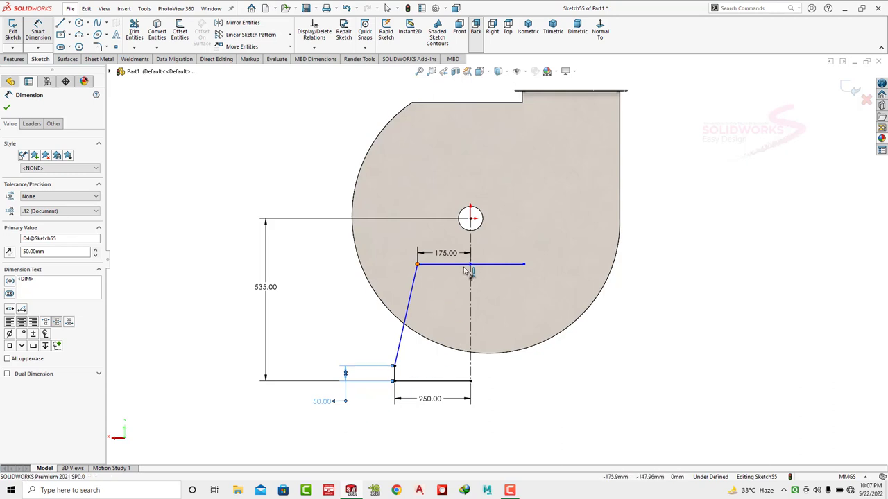
left_click(523, 265)
left_click(490, 277)
key("Return")
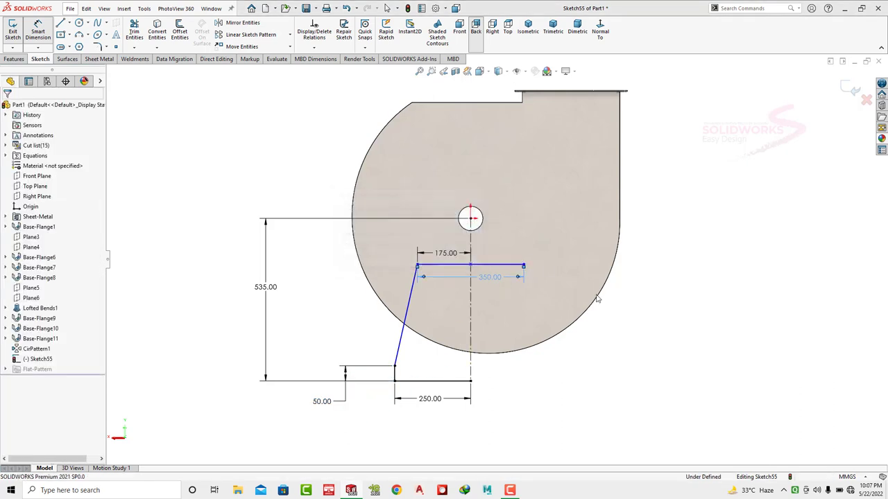
- Mirror the left-side lines across the centreline
left_click(242, 22)
left_click(393, 373)
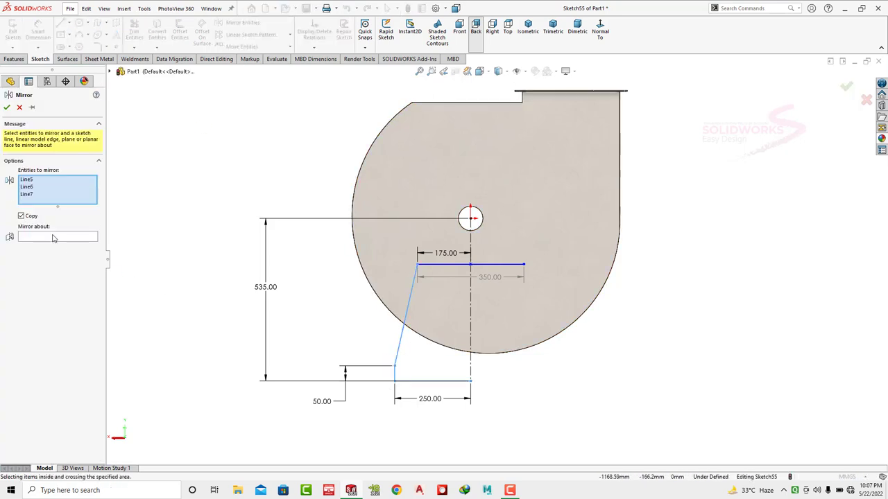
left_click(54, 237)
left_click(470, 317)
left_click(7, 107)
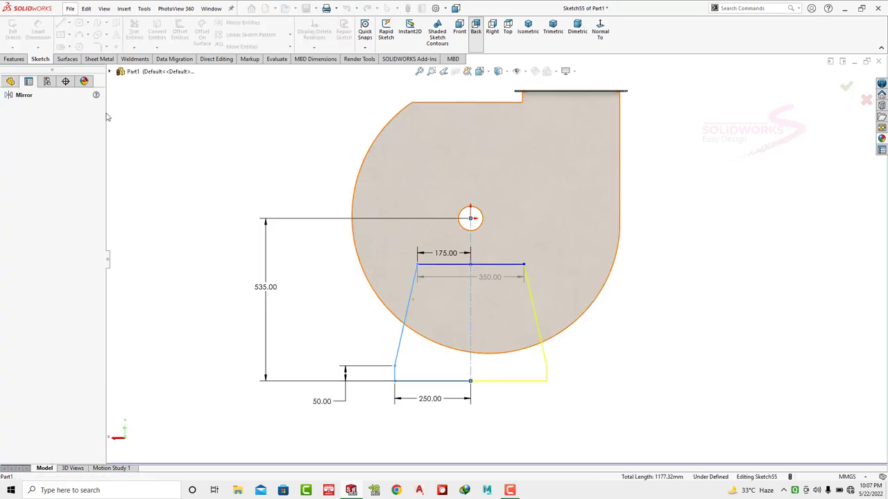
- Delete the bottom line together with its 250 and 535 dimensions
left_click(463, 405)
key("Delete")
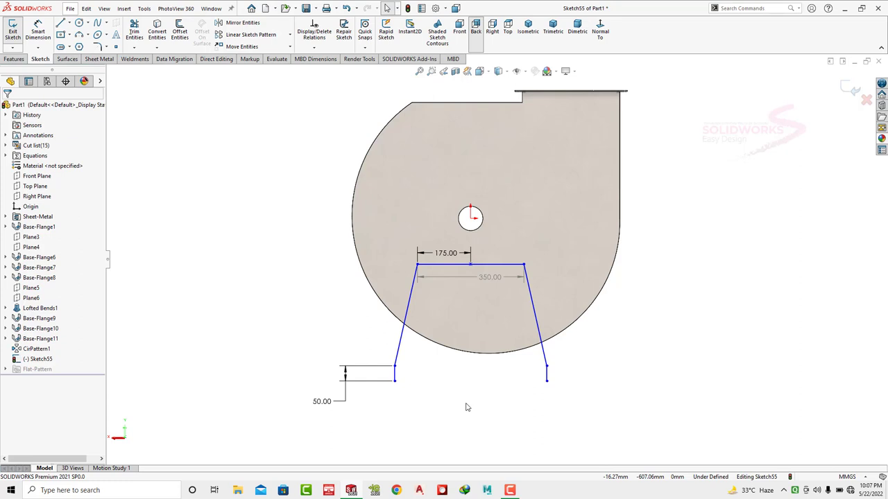
left_click(100, 58)
- Start a Base Flange from the profile with a Blind depth of 330 mm
left_click(18, 31)
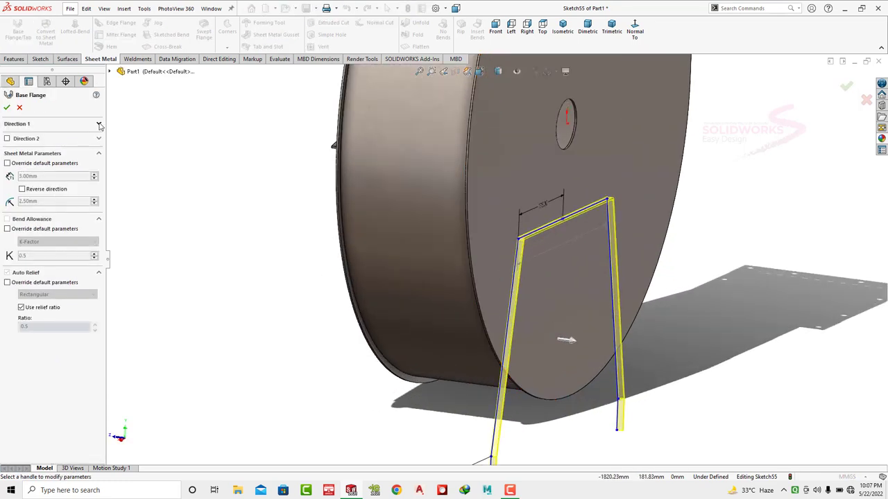
left_click(99, 124)
left_click(95, 151)
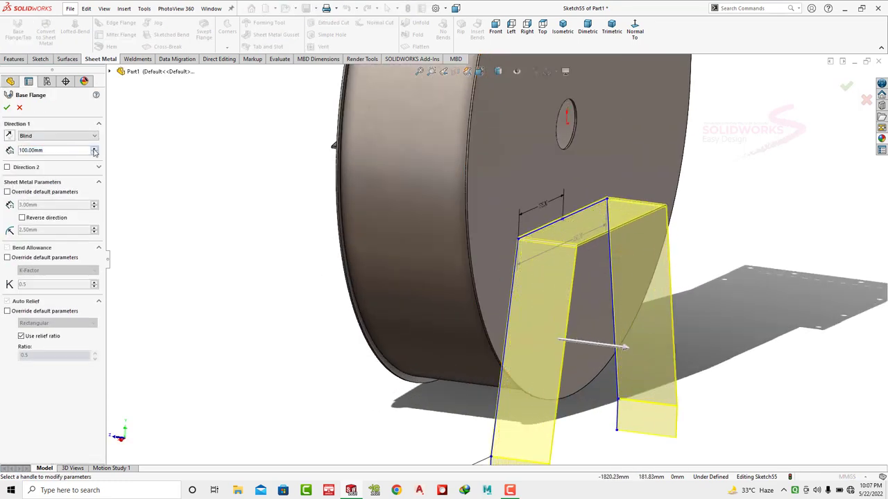
left_click_drag(95, 151, 421, 179)
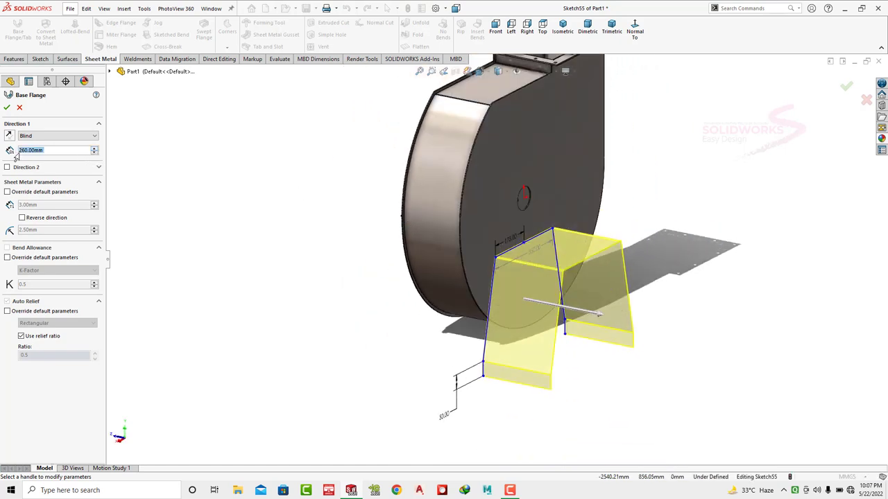
scroll(15, 157, "down", 4)
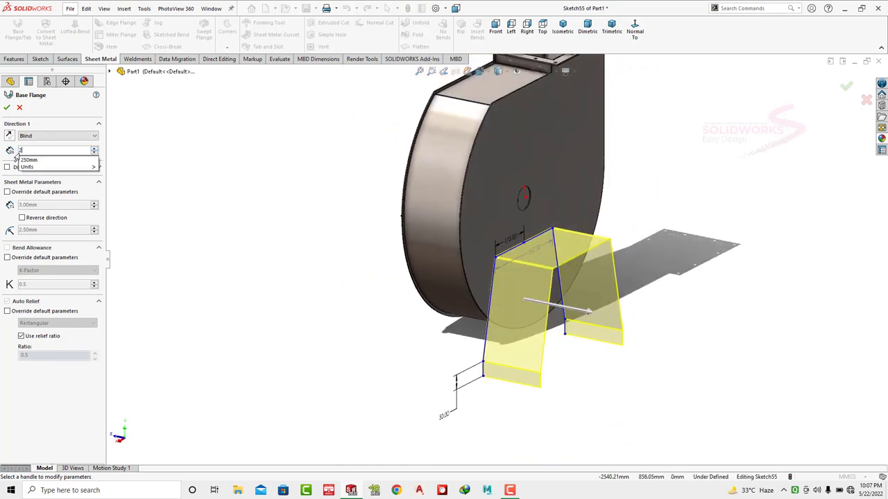
scroll(15, 157, "up", 3)
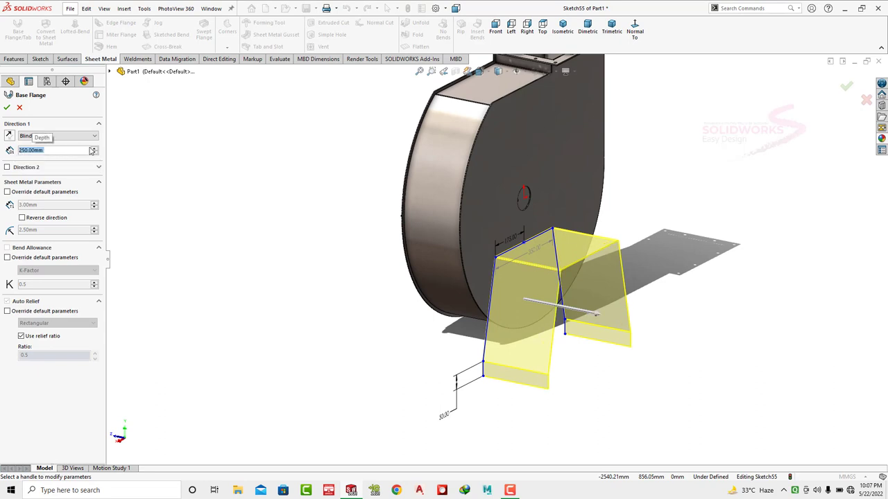
left_click(93, 148)
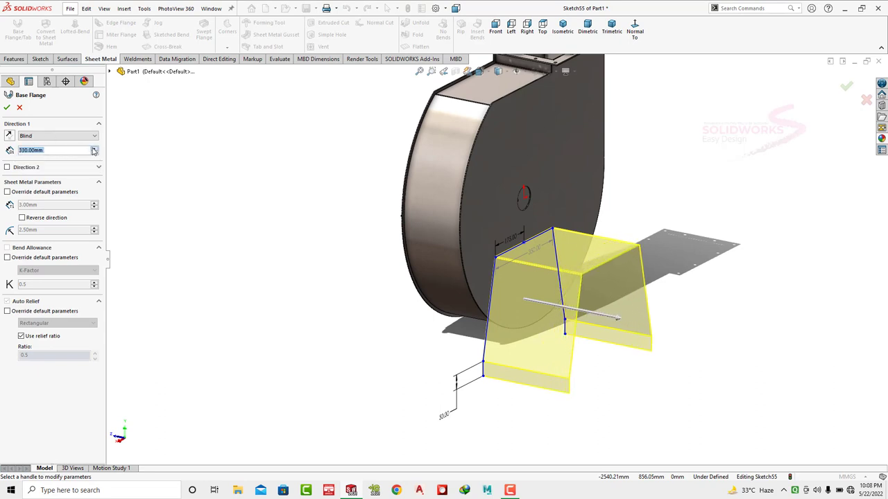
- Override the flange thickness to 4 mm and bend radius to 4 mm, and create it
left_click(22, 218)
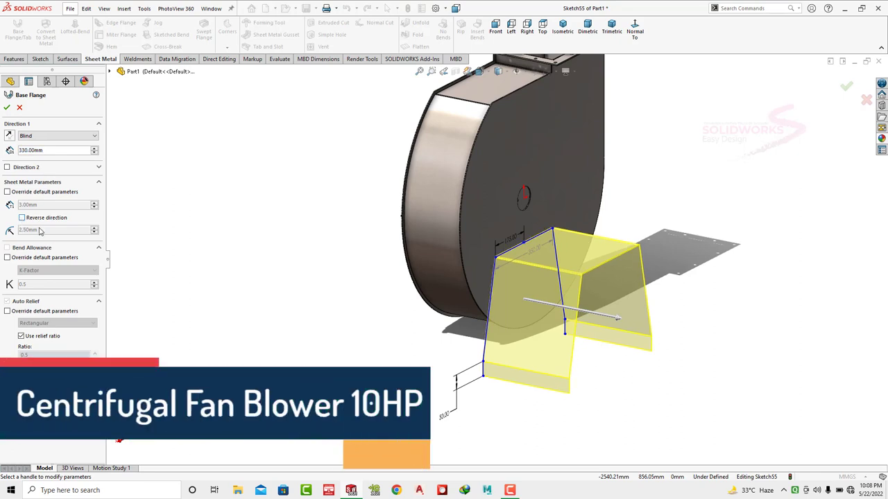
left_click(7, 191)
type("4")
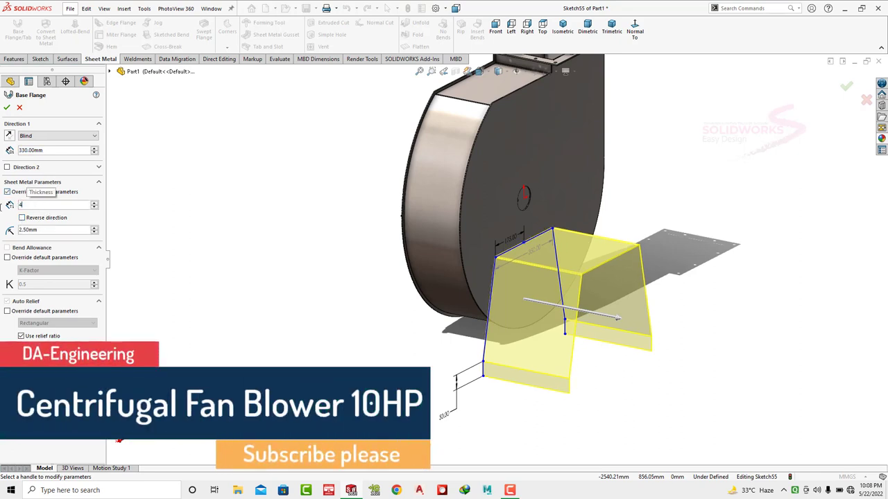
left_click(41, 229)
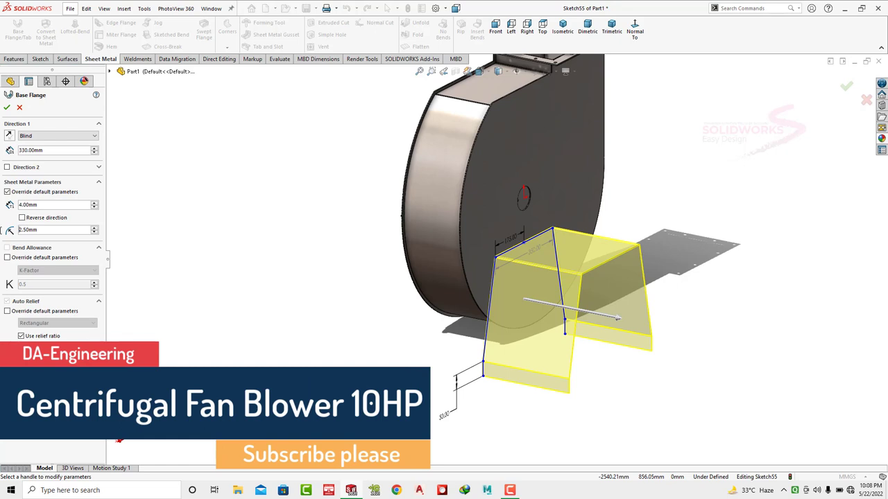
type("34")
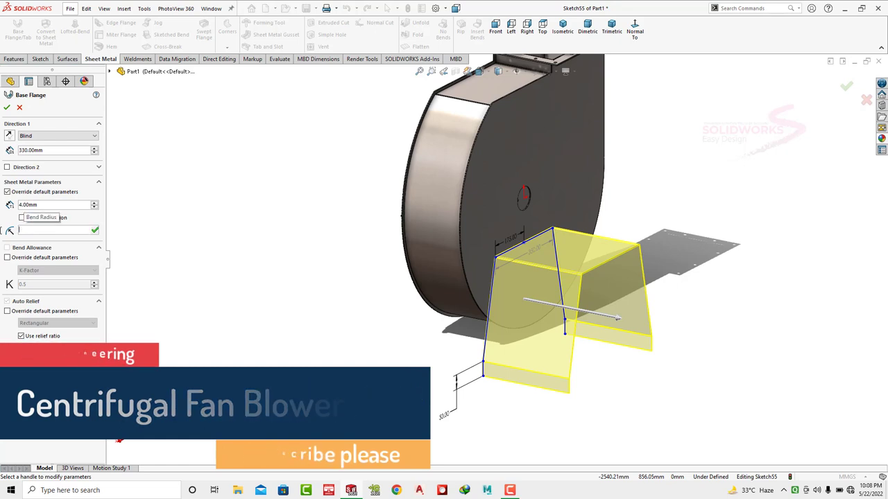
key("Return")
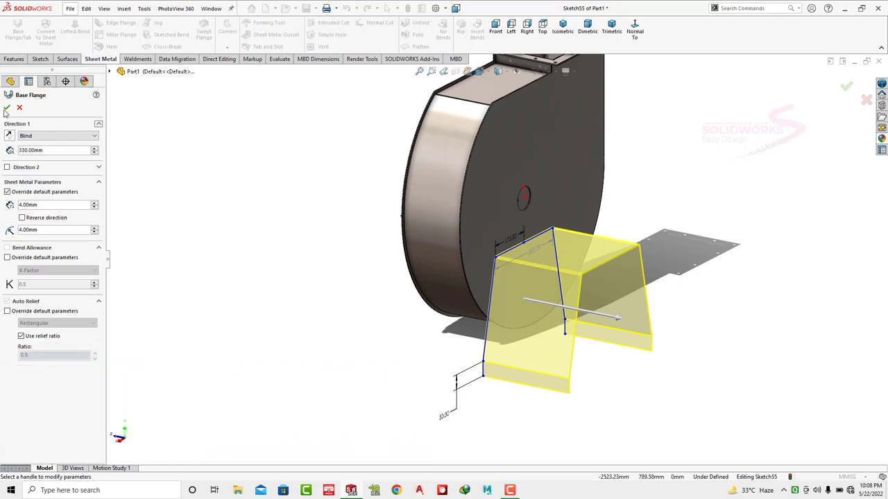
mouse_move(238, 177)
middle_mouse_down()
mouse_move(214, 206)
mouse_move(238, 202)
mouse_move(250, 215)
middle_mouse_up()
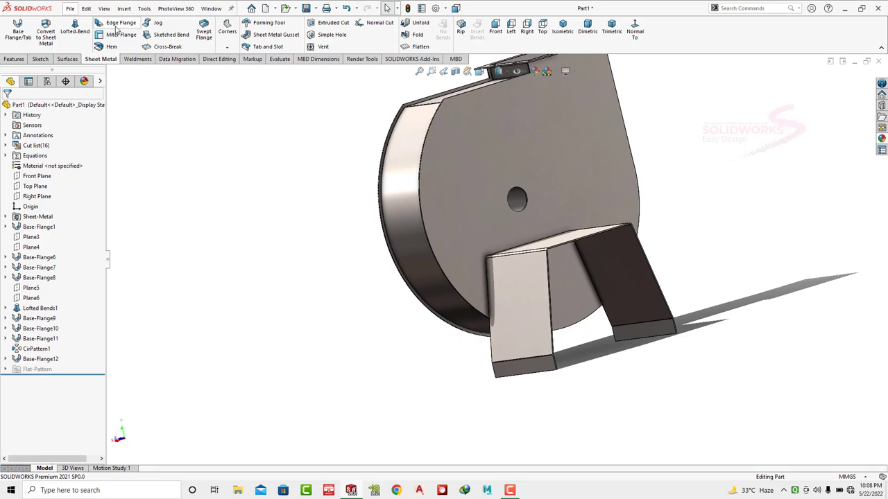
- Start a 50 mm edge flange on the blade's upright edge
left_click(117, 29)
scroll(650, 310, "down", 3)
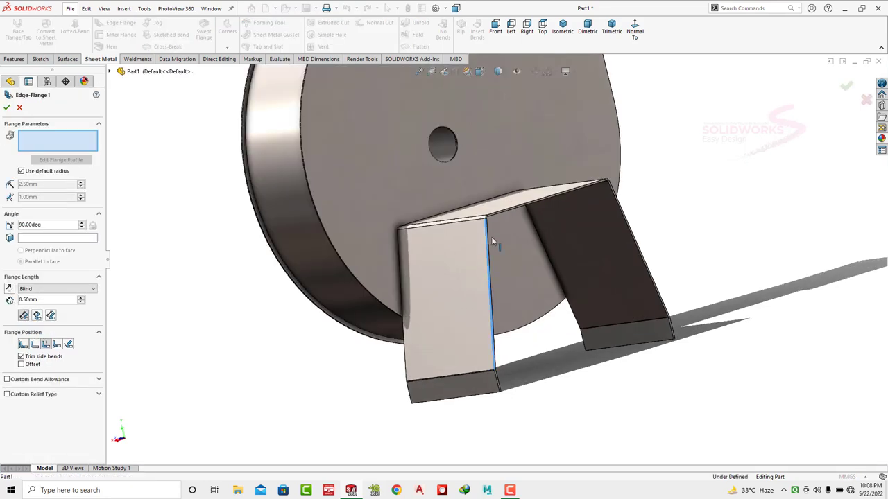
left_click(491, 237)
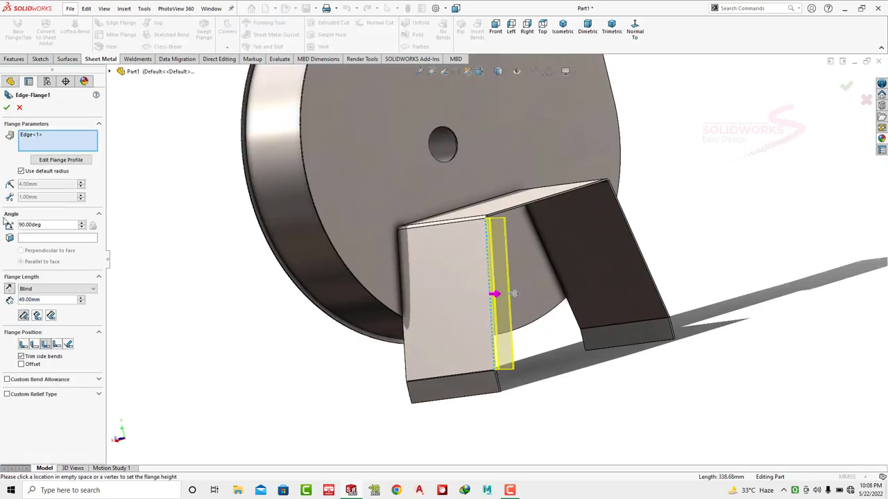
type("50")
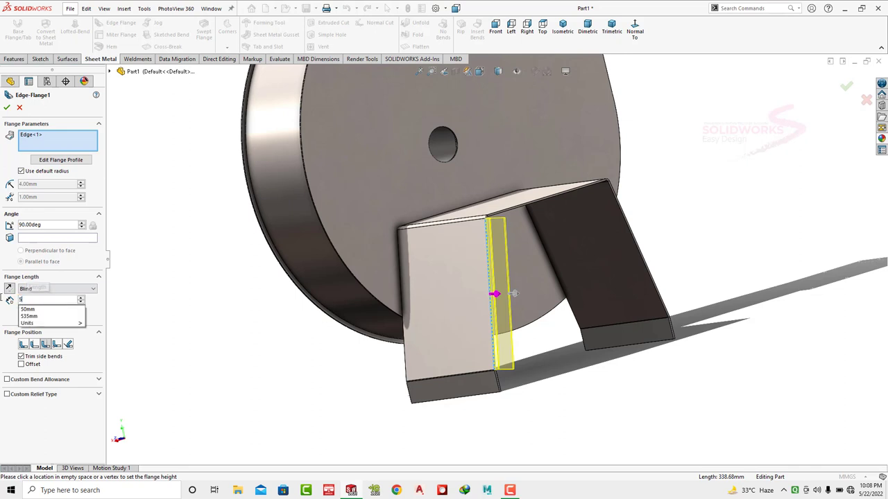
key("Return")
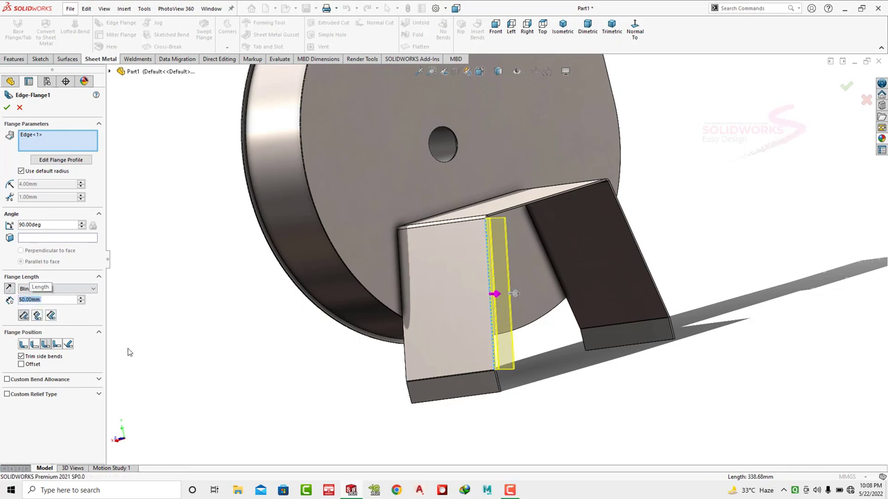
- Add the top, right slanted, lower, end and other box edges to the flange
left_click(516, 210)
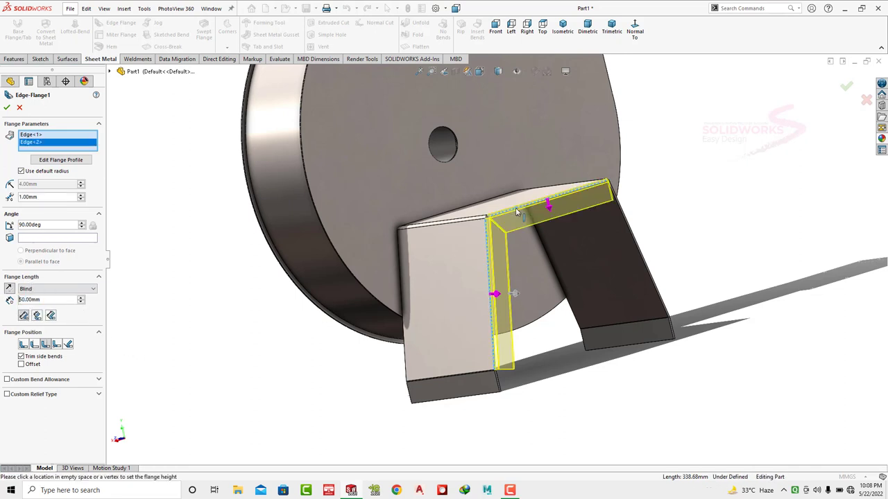
left_click(621, 219)
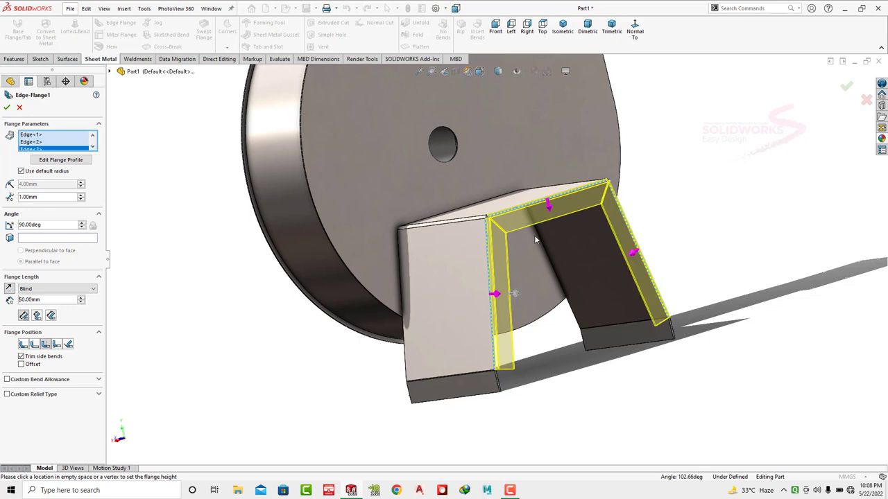
scroll(532, 364, "down", 3)
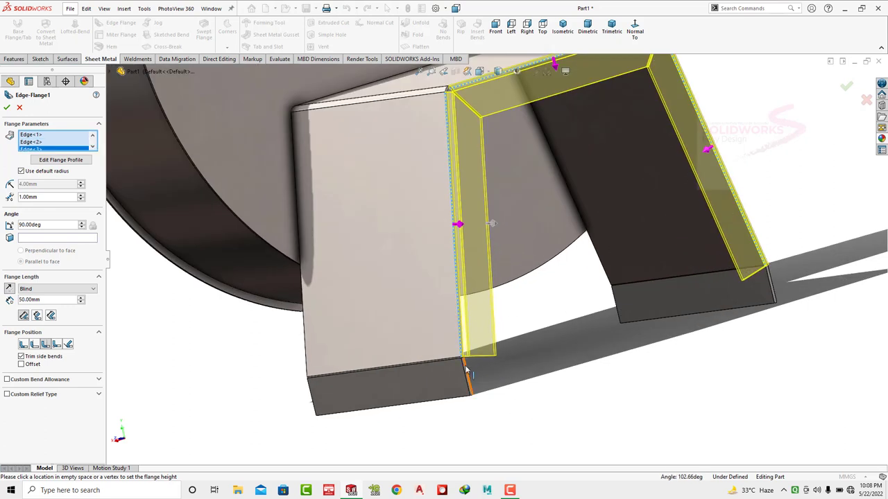
left_click(466, 371)
left_click(769, 285)
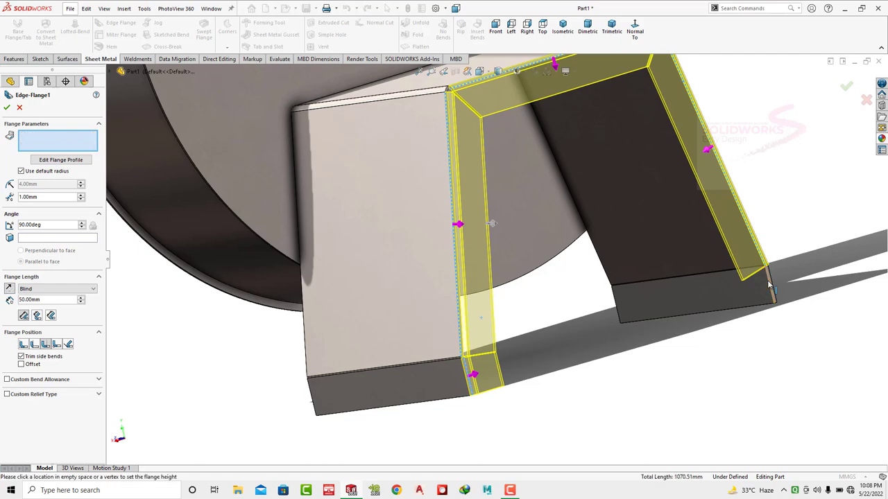
left_click(617, 309)
left_click(605, 273)
scroll(605, 274, "up", 2)
middle_click_drag(605, 273, 658, 126)
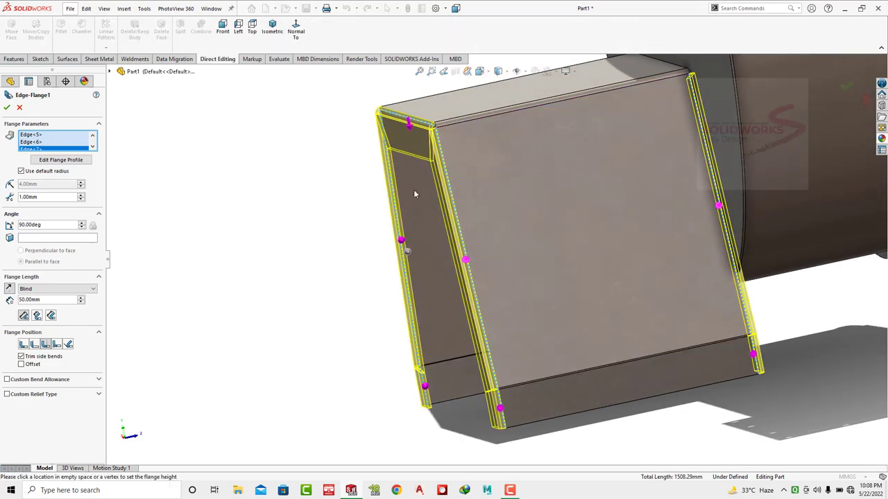
- Set flange position to material outside, add the inner top and vertical edges, and confirm
left_click(24, 346)
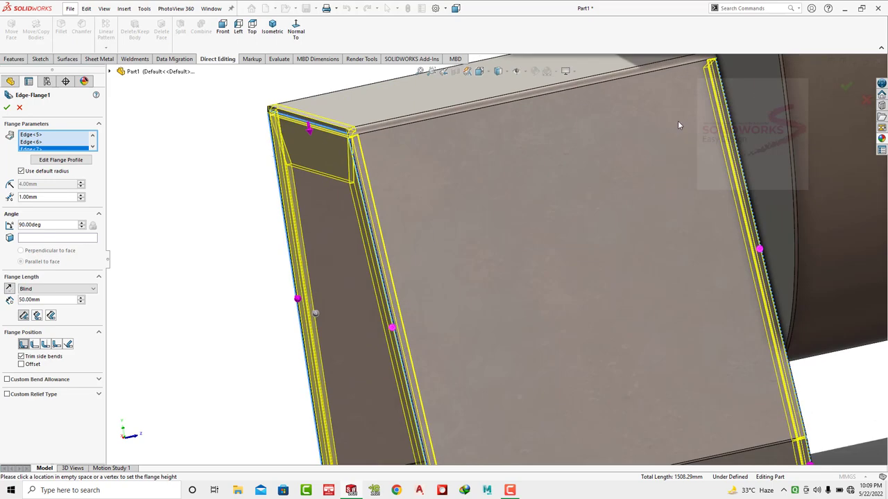
scroll(678, 120, "up", 5)
middle_click_drag(578, 156, 418, 244)
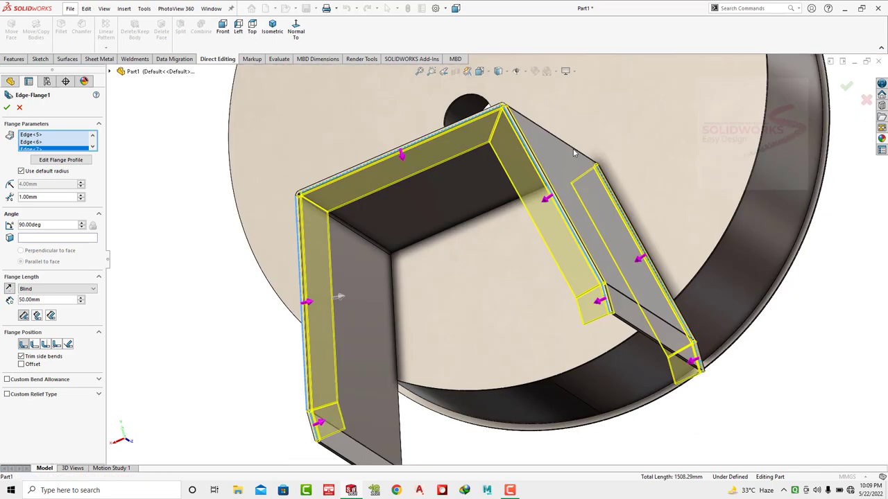
left_click(418, 245)
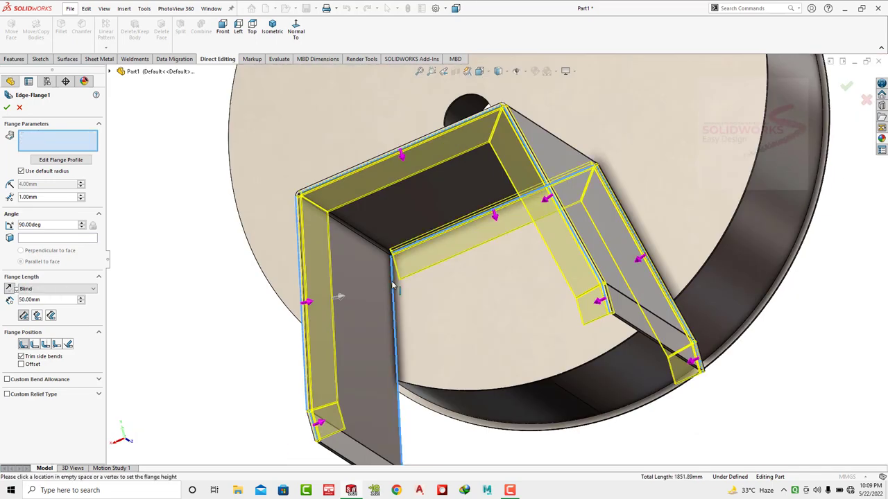
left_click(392, 284)
mouse_move(393, 284)
middle_mouse_down()
mouse_move(483, 409)
mouse_move(541, 395)
middle_mouse_up()
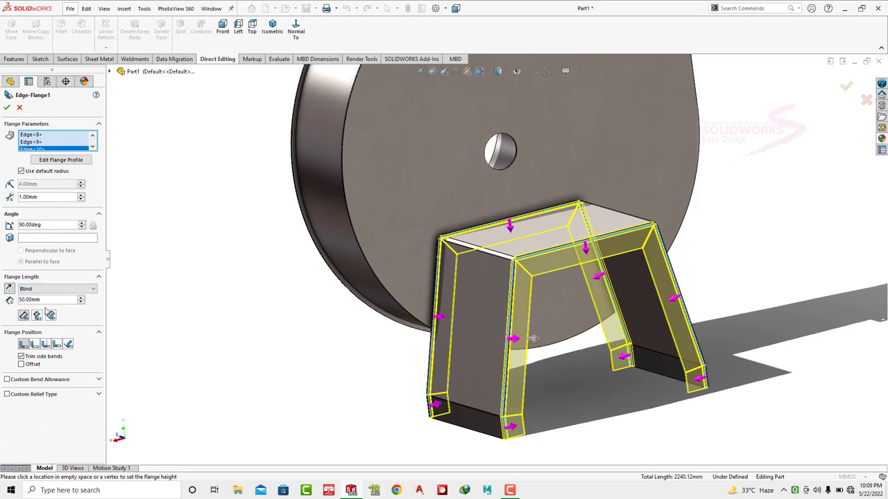
left_click(7, 108)
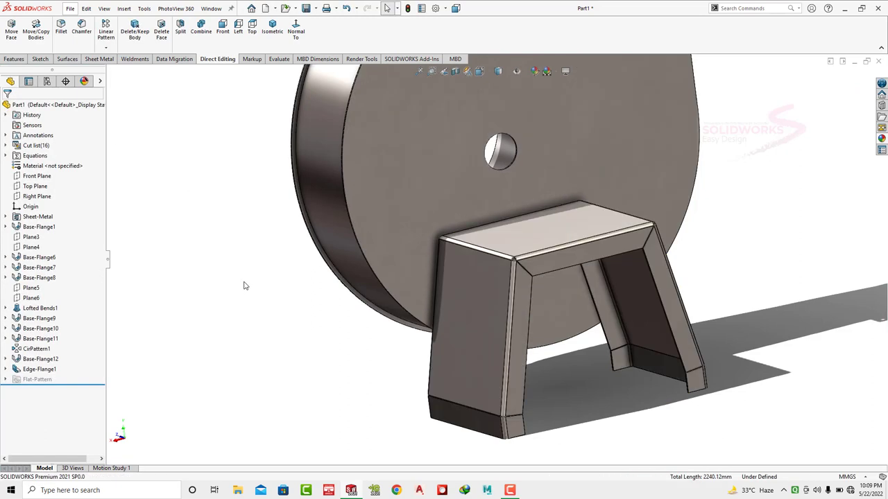
- Switch to the isometric view of the whole part and save it
middle_click_drag(541, 302, 543, 94)
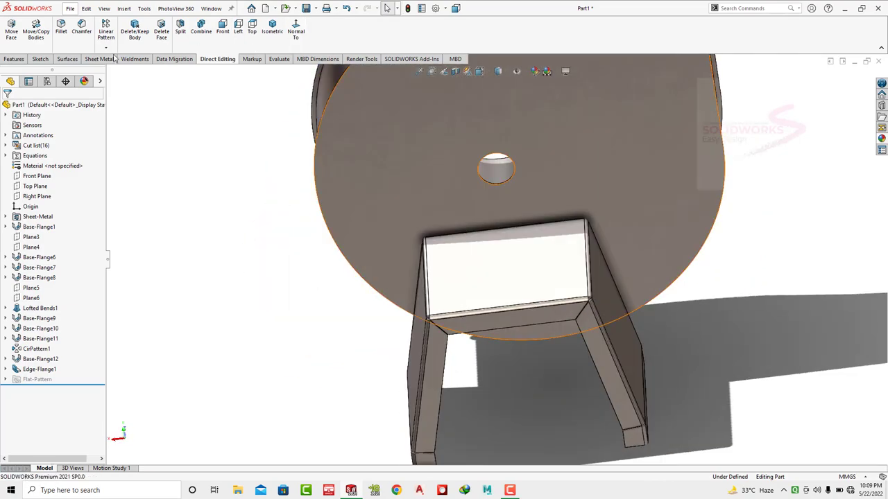
left_click(14, 58)
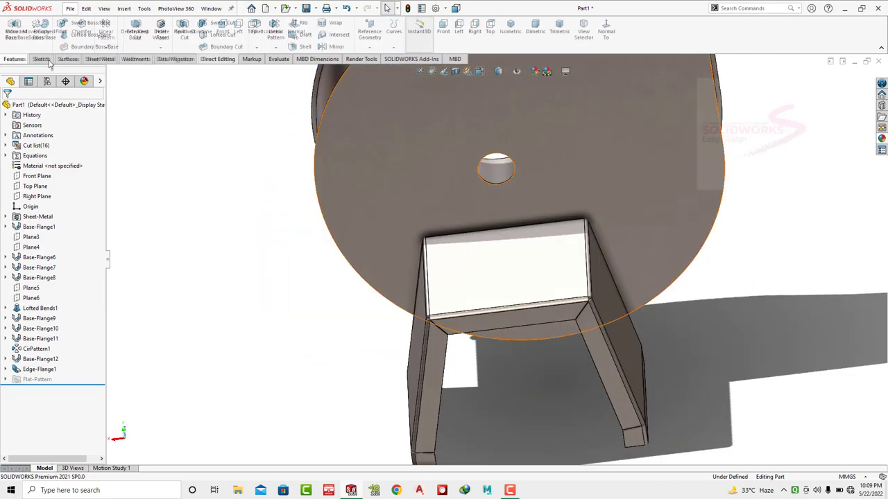
left_click(510, 31)
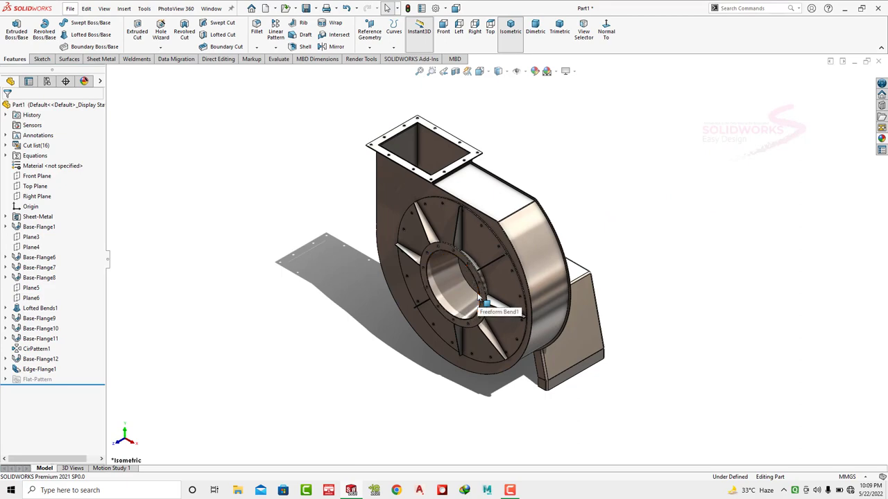
key("ctrl+s")
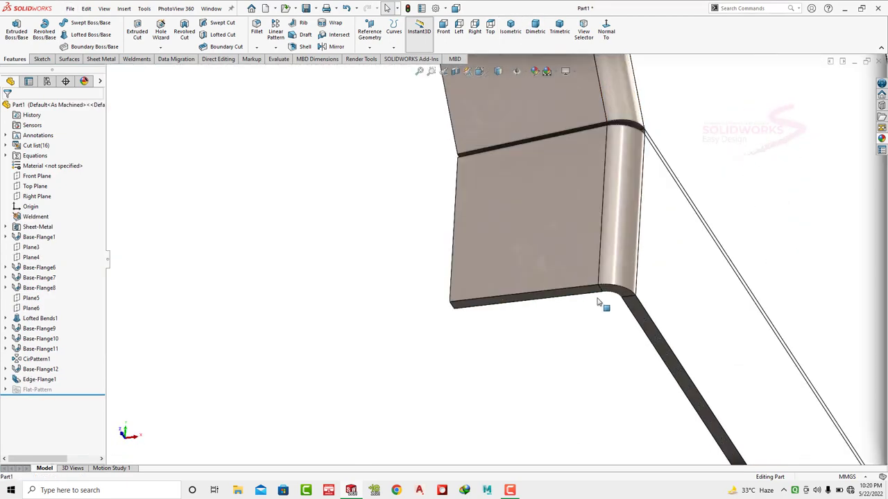
- In dimetric view, start a new sketch on the support foot's flange face
left_click(531, 31)
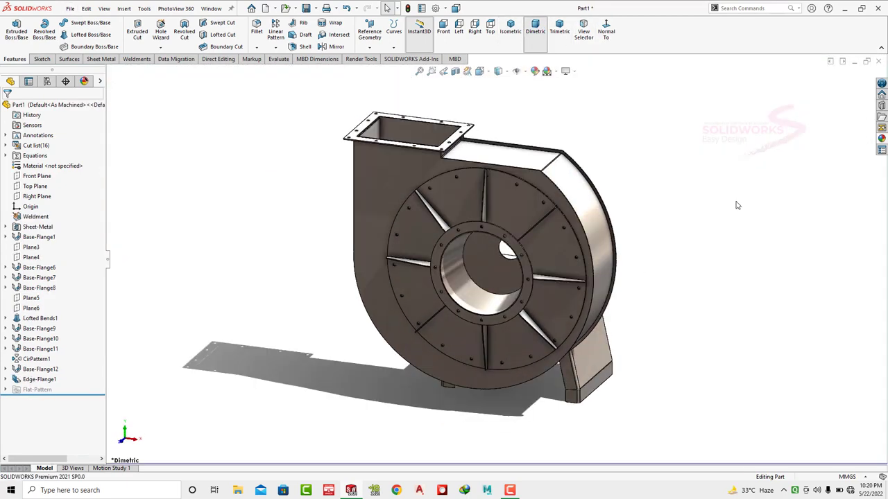
scroll(547, 420, "down", 5)
scroll(586, 338, "down", 3)
scroll(586, 338, "down", 3)
scroll(502, 299, "down", 3)
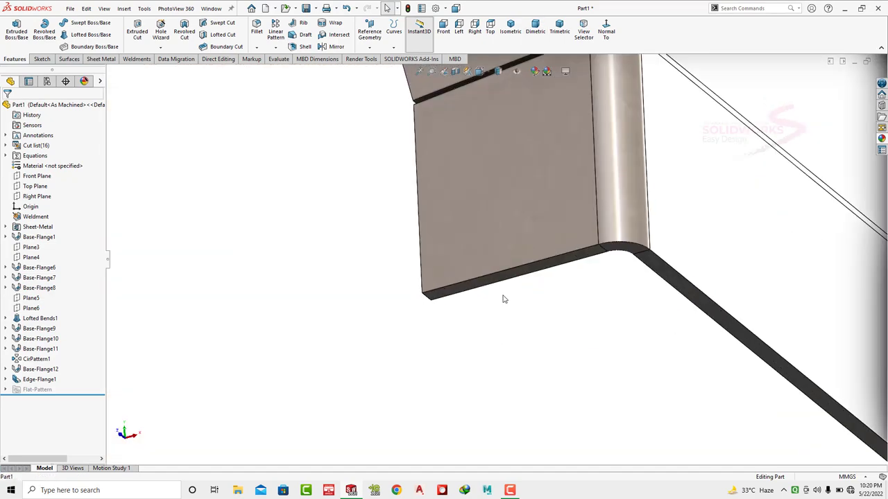
left_click(503, 281)
left_click(538, 249)
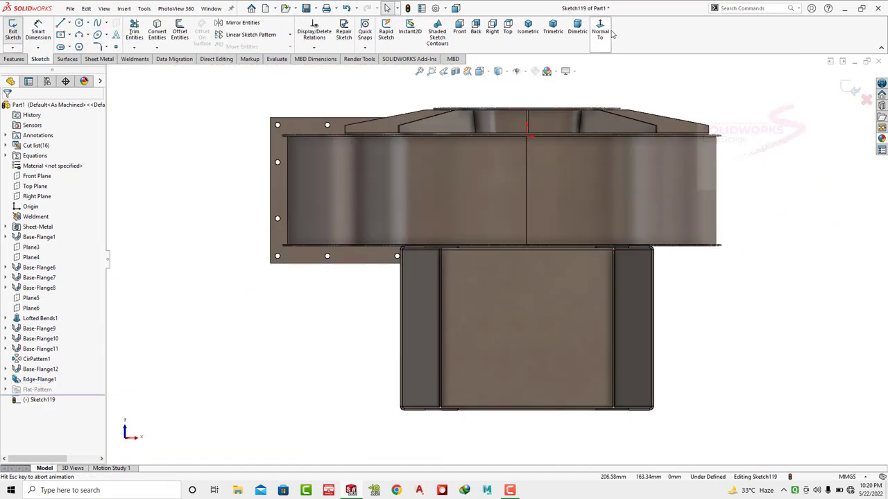
- Face the sketch plane and draw a horizontal line from the top edge's right end
left_click(600, 32)
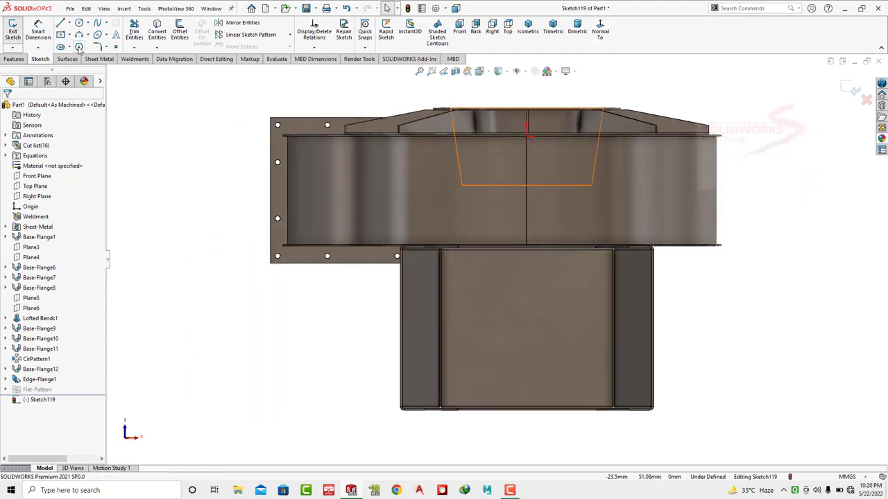
left_click(63, 23)
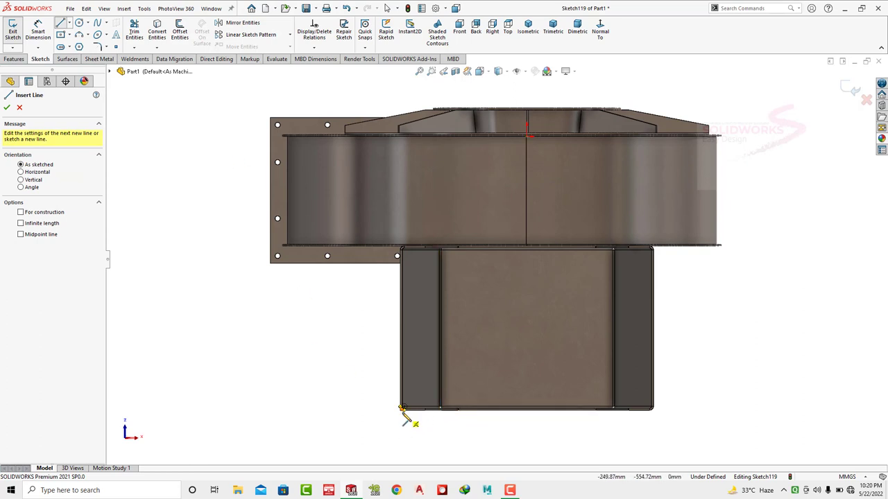
left_click(401, 409)
key("Escape")
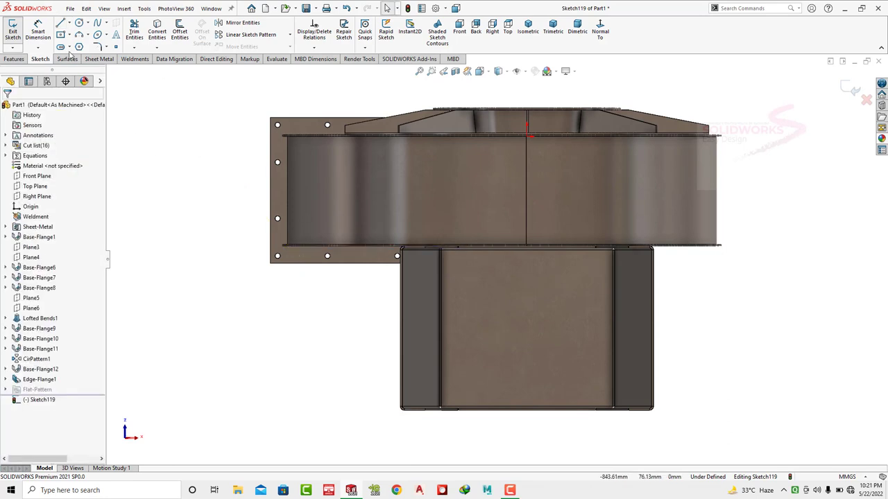
left_click(61, 25)
scroll(679, 142, "down", 2)
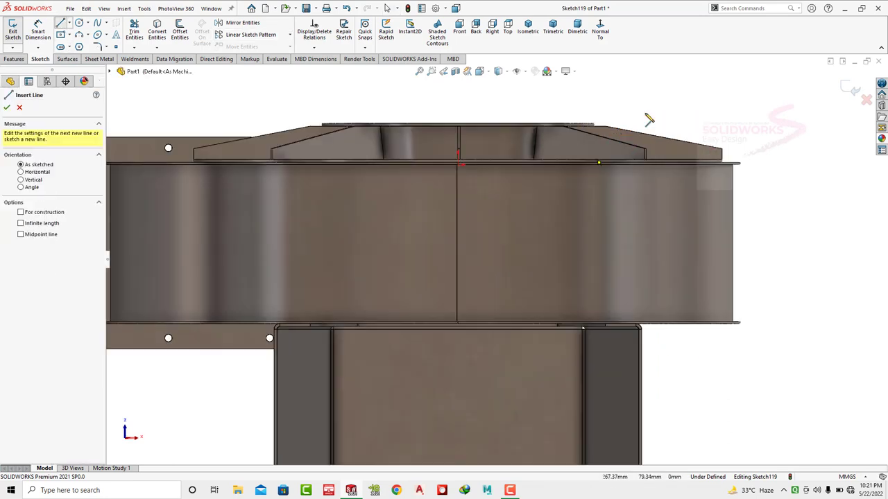
scroll(676, 146, "down", 3)
left_click(512, 171)
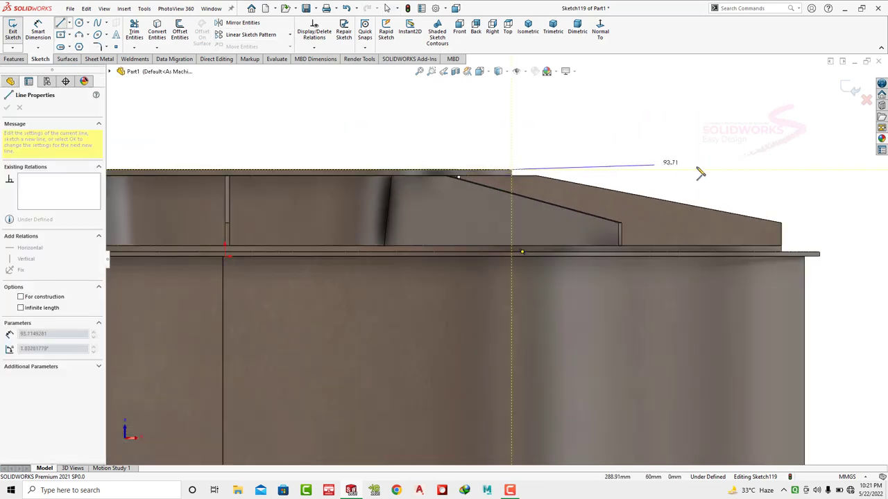
left_click(756, 177)
key("Escape")
left_click_drag(743, 179, 698, 131)
key("Escape")
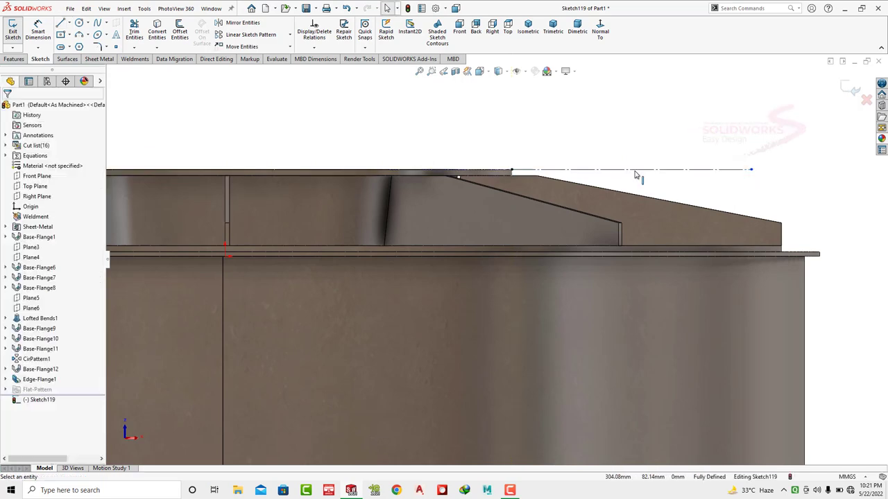
scroll(632, 175, "up", 5)
scroll(504, 357, "down", 1)
scroll(504, 357, "down", 2)
- Draw a vertical line down from the part's lower-right corner
left_click(69, 23)
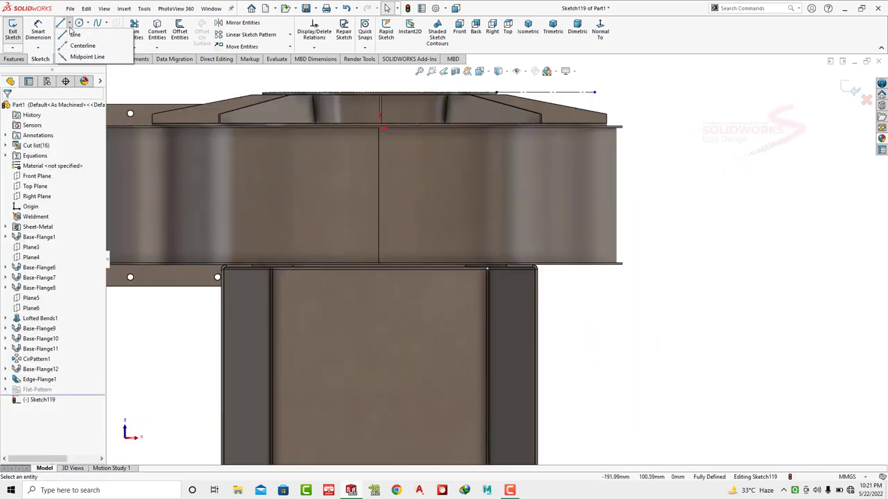
left_click(74, 34)
scroll(496, 326, "down", 2)
scroll(525, 347, "down", 2)
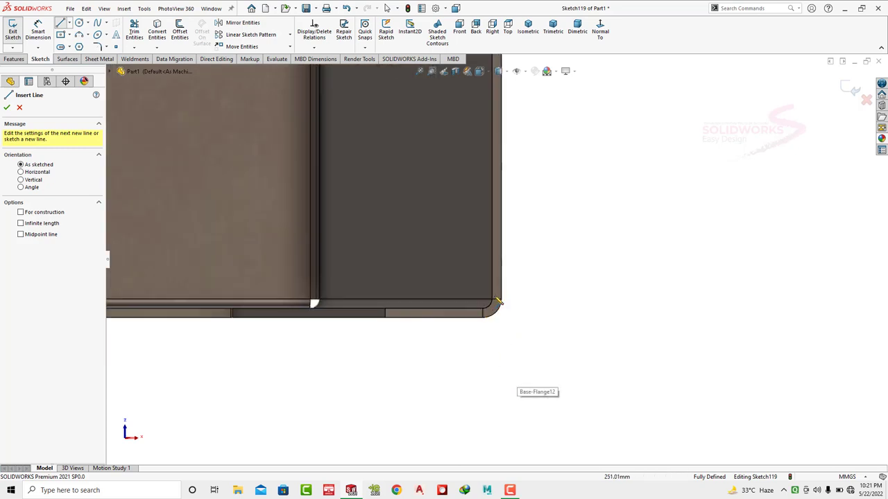
scroll(510, 309, "down", 1)
left_click(504, 297)
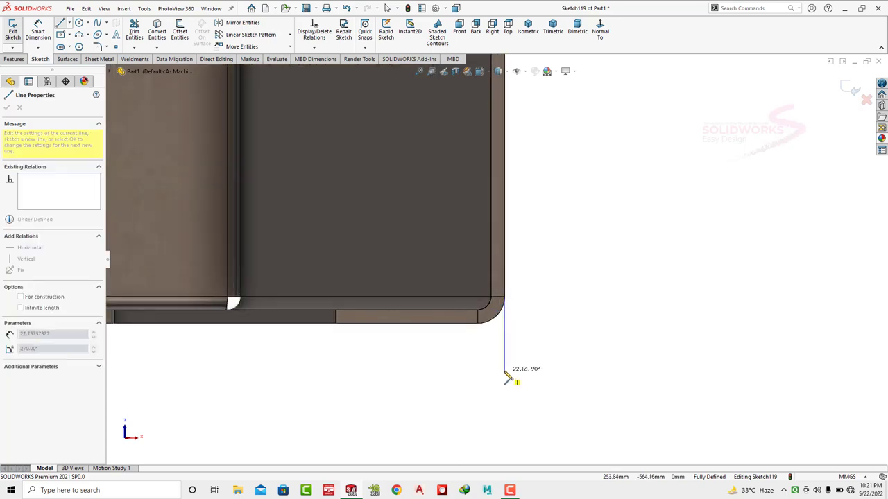
left_click(504, 370)
key("Escape")
left_click(135, 48)
left_click(149, 57)
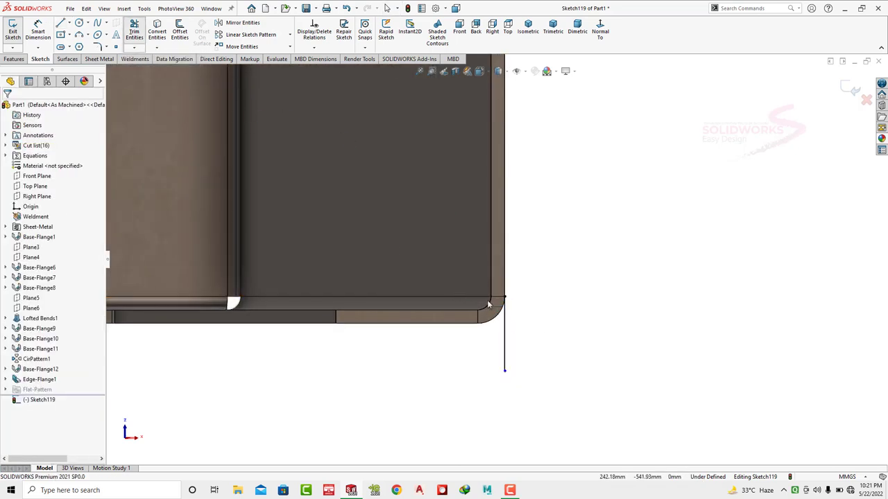
scroll(508, 313, "up", 2)
scroll(508, 313, "up", 3)
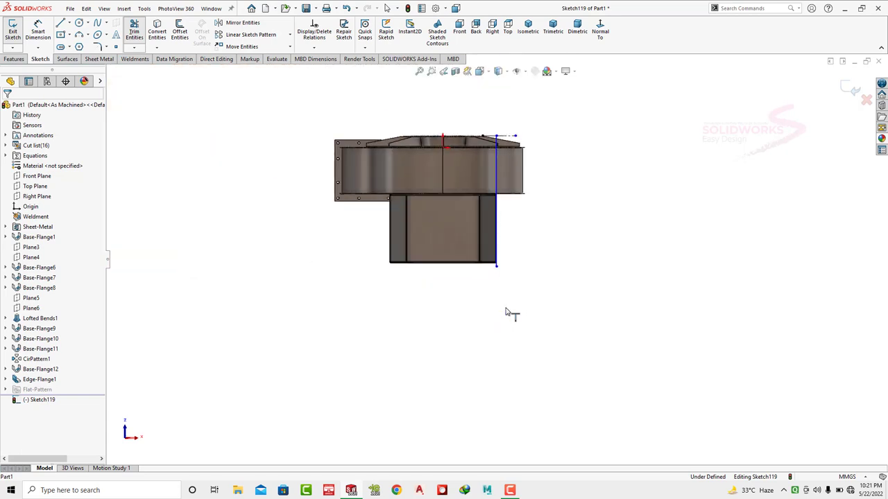
scroll(508, 313, "down", 2)
key("Escape")
- Dimension the vertical line's lower end 50 mm from the bottom edge
left_click(38, 31)
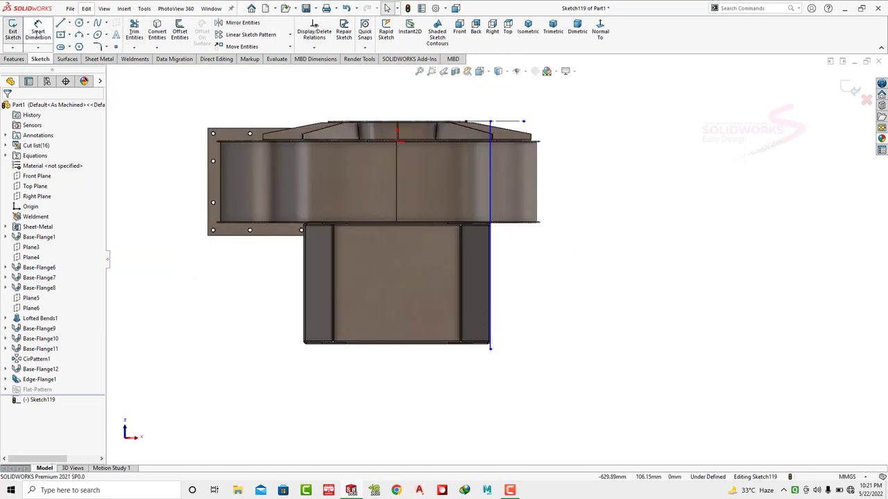
left_click(489, 349)
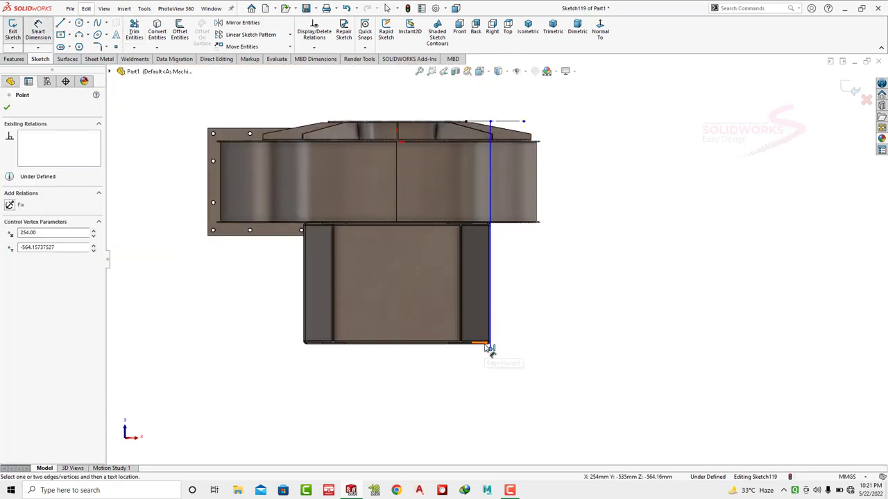
left_click(488, 347)
scroll(494, 343, "down", 3)
scroll(486, 319, "down", 2)
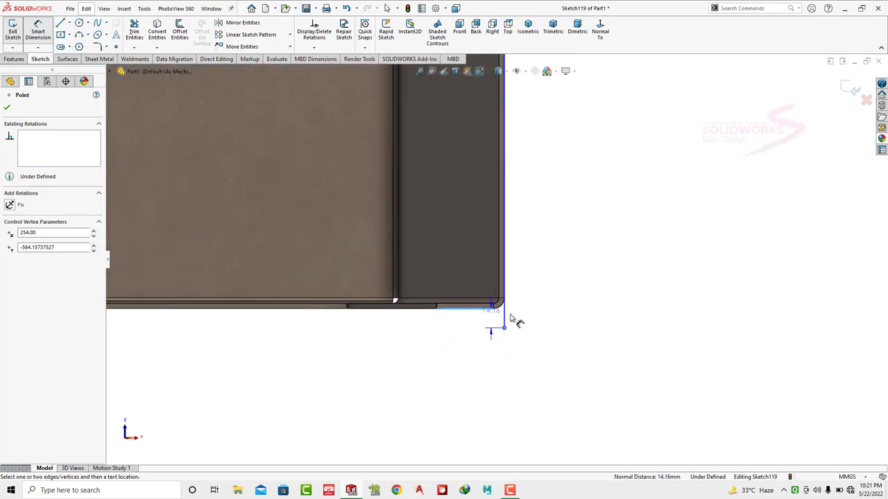
left_click(545, 319)
type("50")
key("Return")
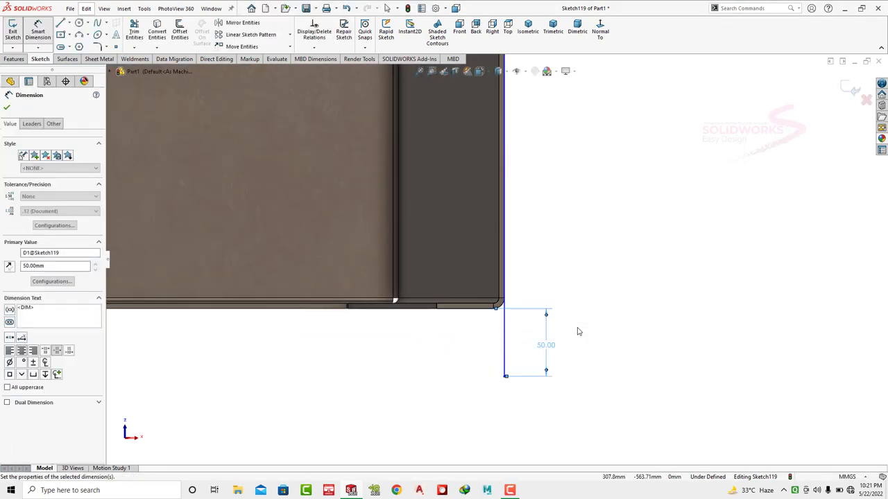
scroll(579, 332, "up", 4)
scroll(574, 331, "down", 2)
key("Escape")
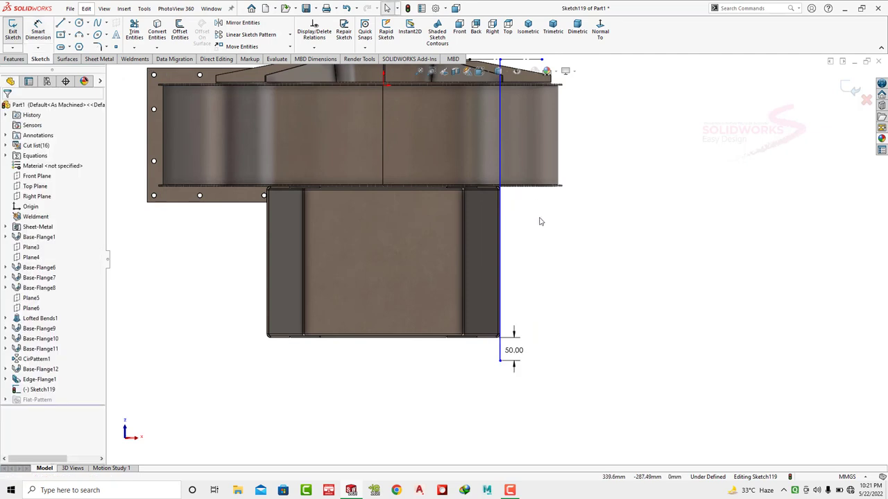
scroll(541, 221, "up", 2)
scroll(532, 232, "down", 2)
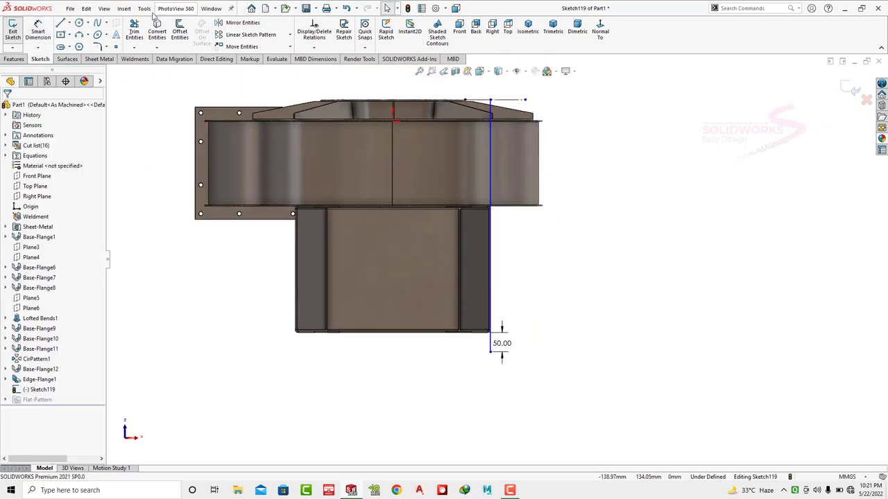
- Draw a vertical centerline through the middle of the housing
left_click(69, 22)
left_click(85, 43)
left_click(393, 119)
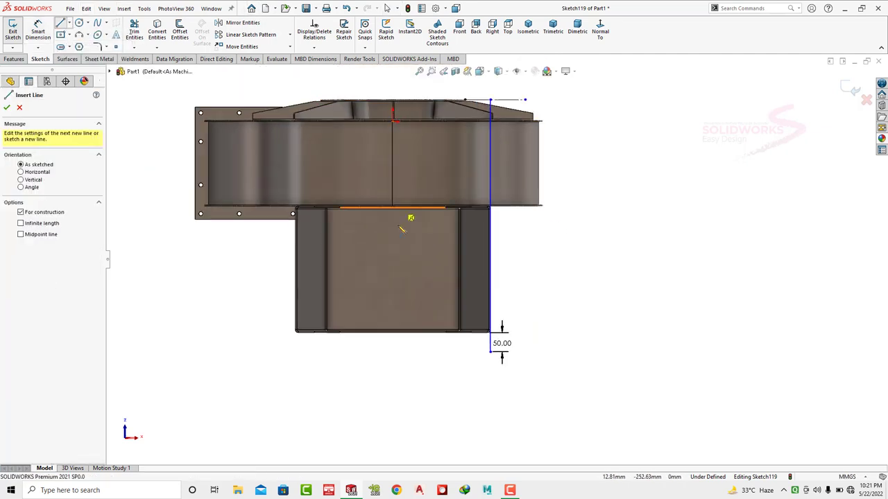
left_click(393, 366)
key("Escape")
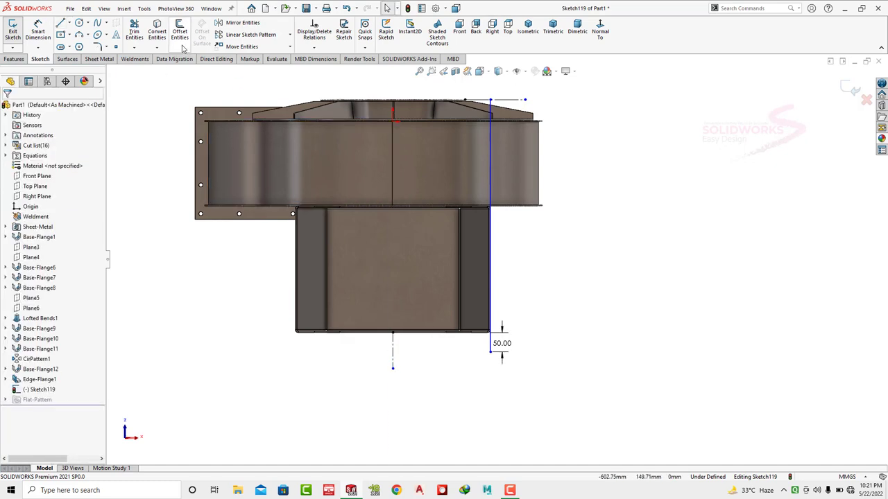
- Mirror the base line about the centerline and switch to the trimetric view
left_click(242, 22)
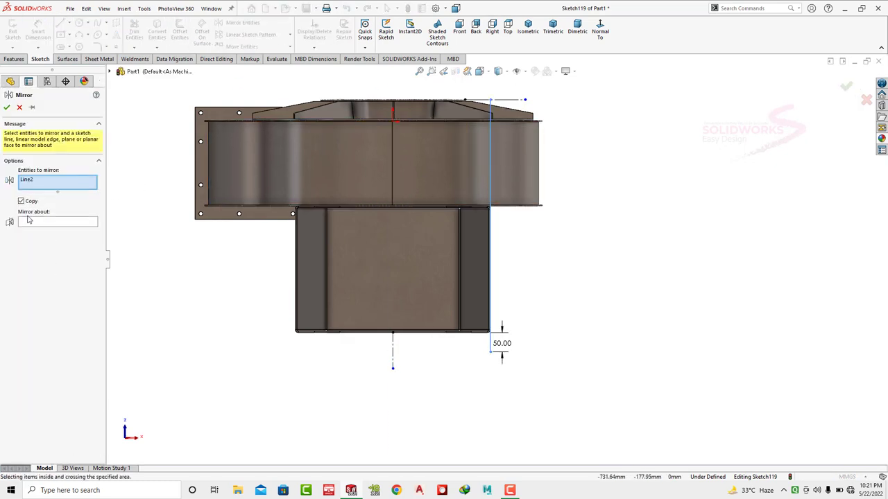
left_click(393, 354)
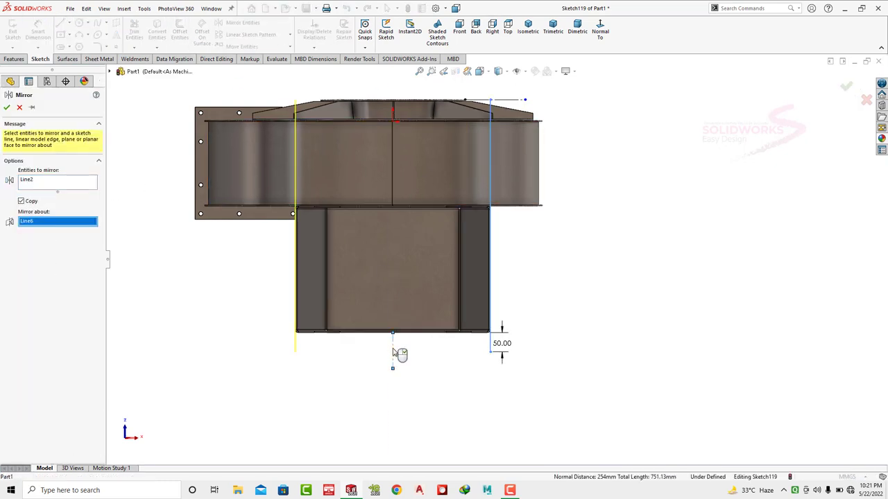
left_click(6, 107)
left_click(553, 32)
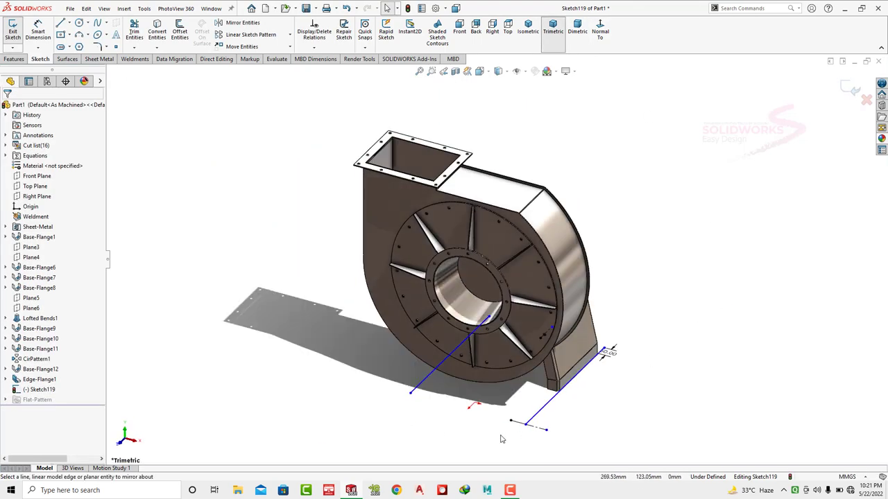
scroll(502, 439, "down", 4)
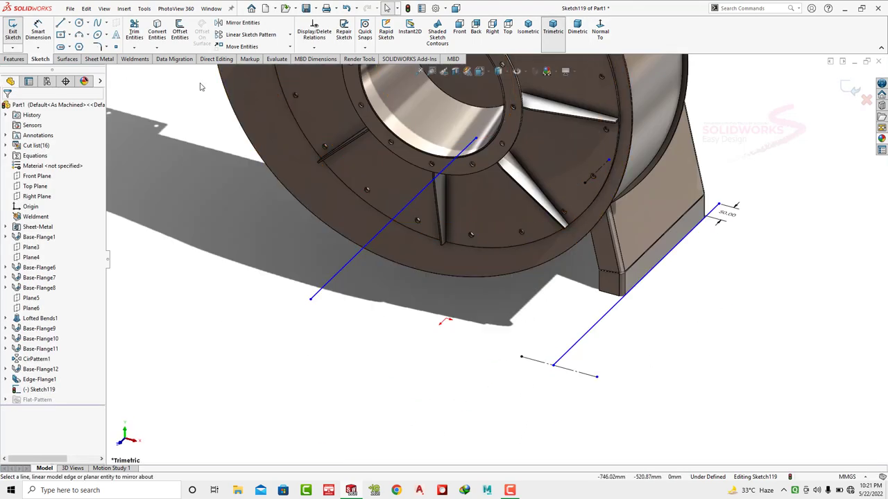
left_click(135, 59)
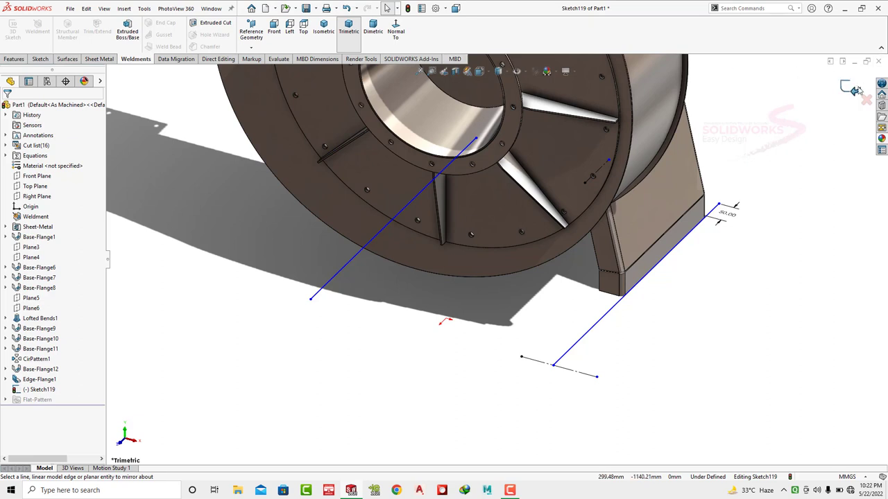
- Exit the sketch and add a DIN L50x50x5 angle member along the right base line
left_click(856, 91)
left_click(67, 31)
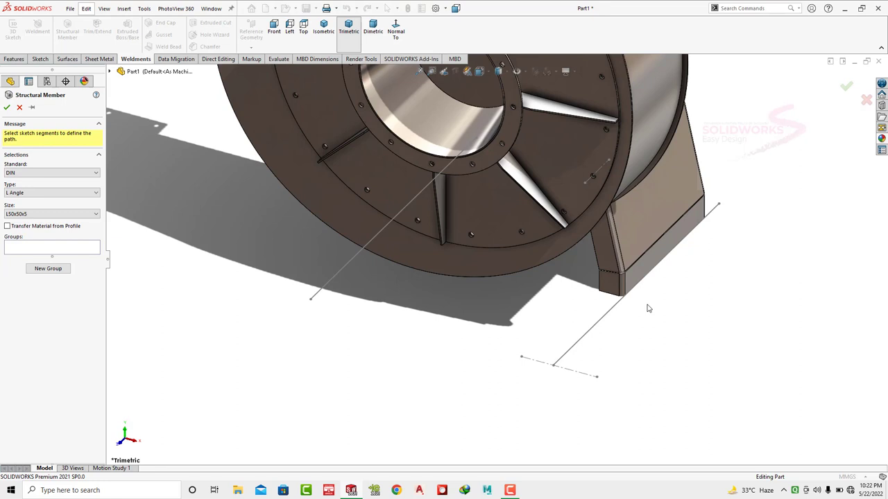
left_click(38, 252)
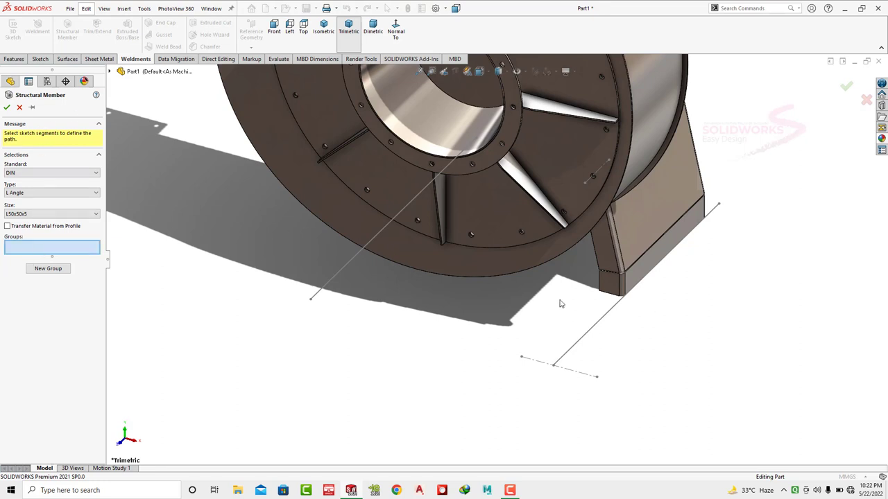
left_click(605, 317)
left_click(605, 319)
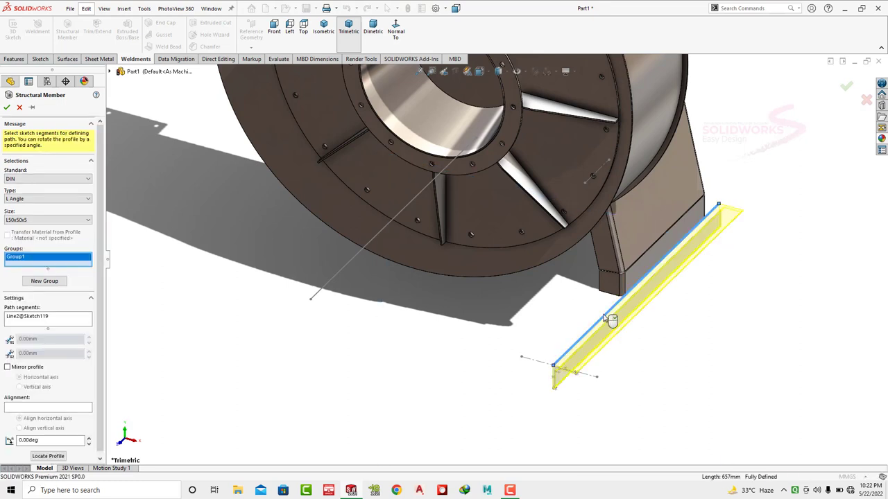
left_click(8, 367)
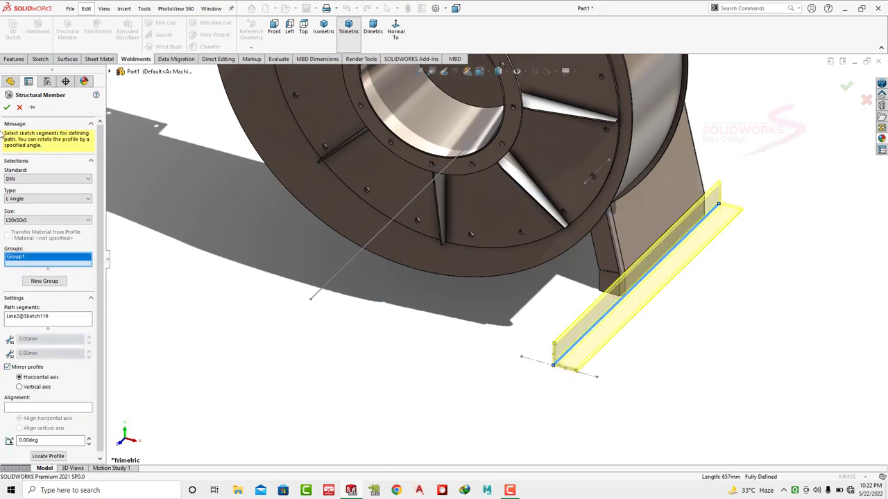
left_click(5, 109)
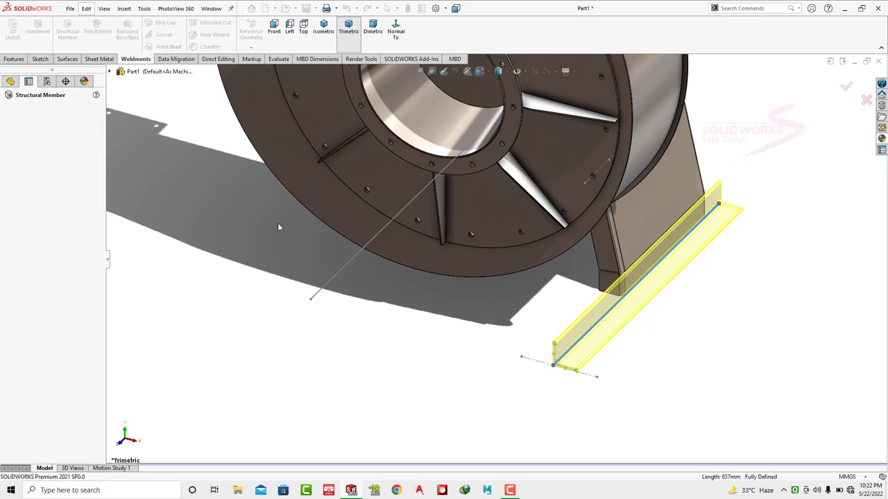
- Add a second L50x50x5 member on the left base line, mirrored about the vertical axis and rotated 90°
left_click(74, 37)
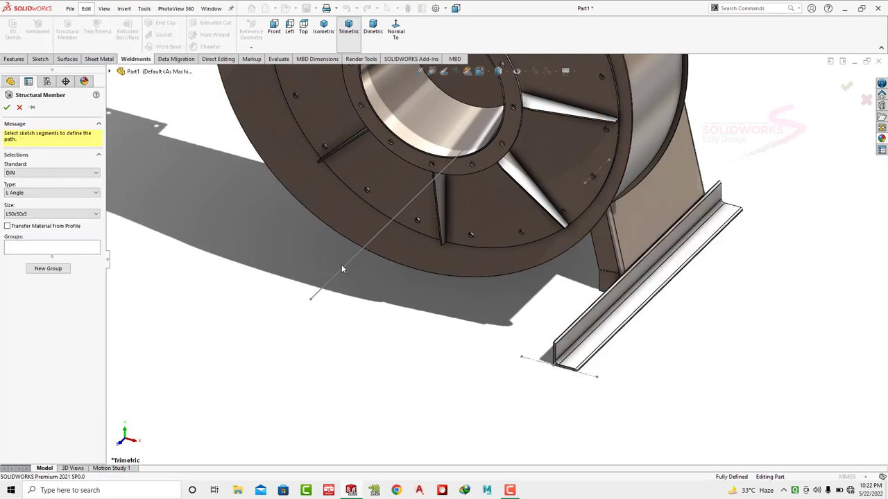
left_click(342, 269)
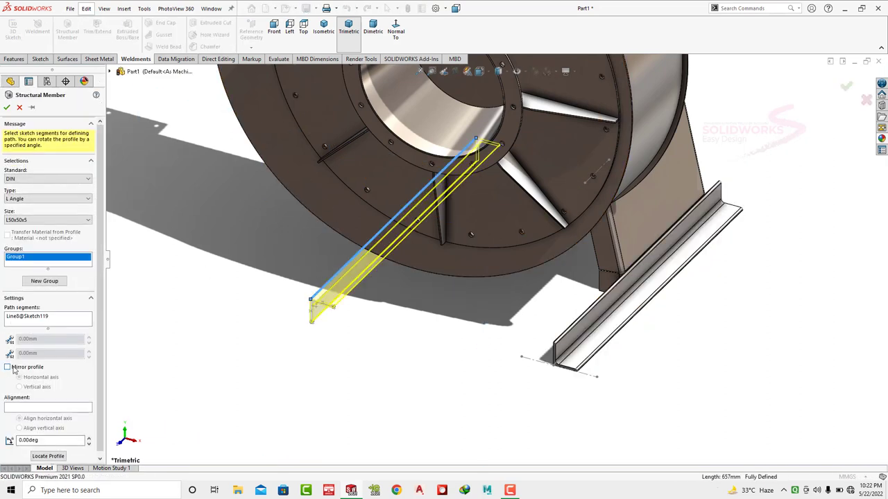
left_click(8, 368)
left_click(20, 387)
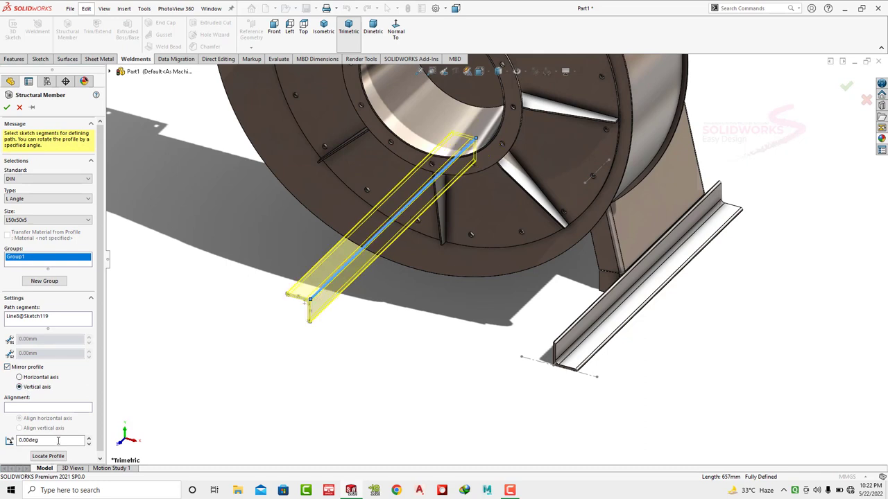
type("90")
key("Return")
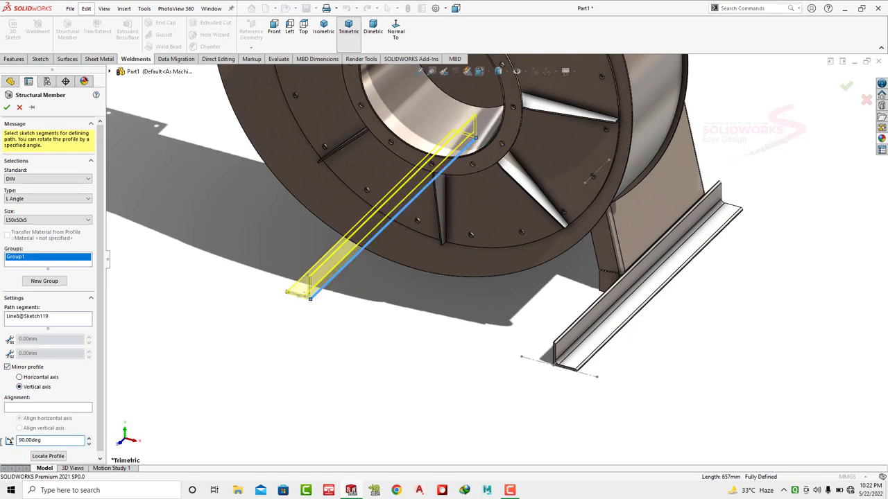
left_click(7, 108)
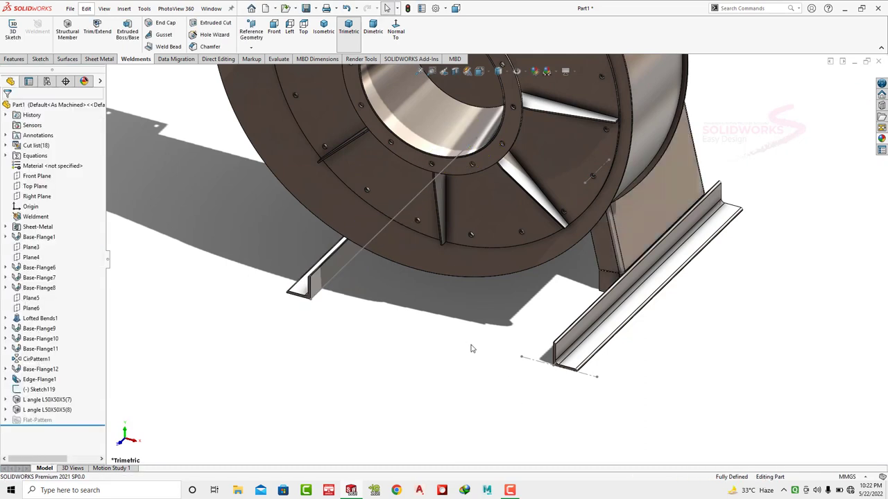
mouse_move(472, 349)
middle_mouse_down()
mouse_move(373, 244)
mouse_move(346, 251)
mouse_move(543, 300)
mouse_move(558, 324)
middle_mouse_up()
- Hide the cylinder and top plate, then sketch on the edge flange's front face, viewed normal
left_click(559, 325)
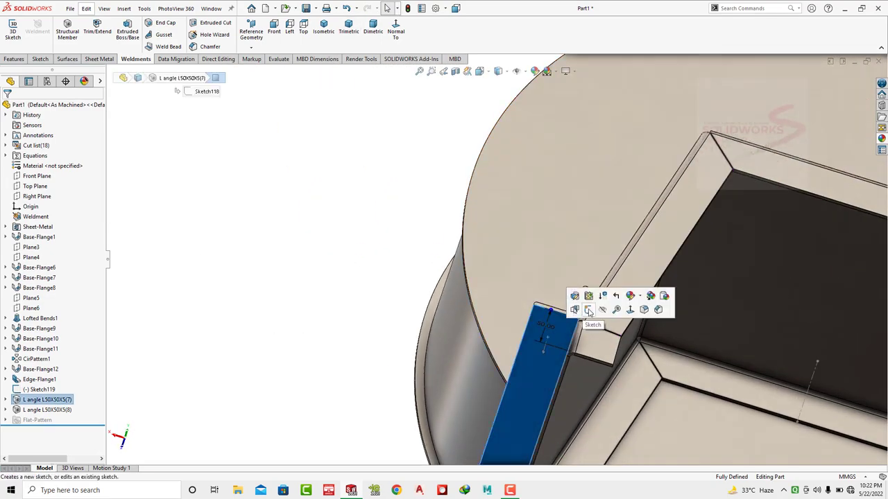
key("Tab")
scroll(585, 361, "down", 5)
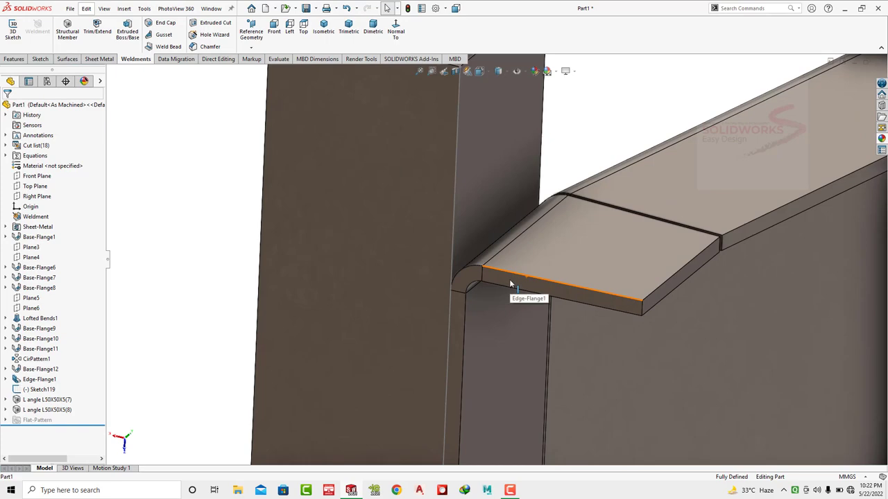
left_click(509, 291)
left_click(573, 244)
key("ctrl+8")
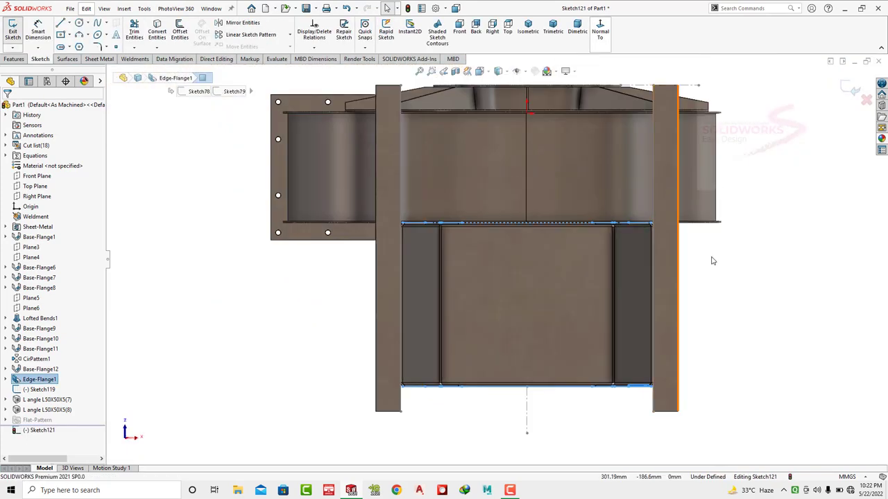
- Draw a horizontal line from the flange corner to the block edge and dimension it 50 mm
left_click(61, 25)
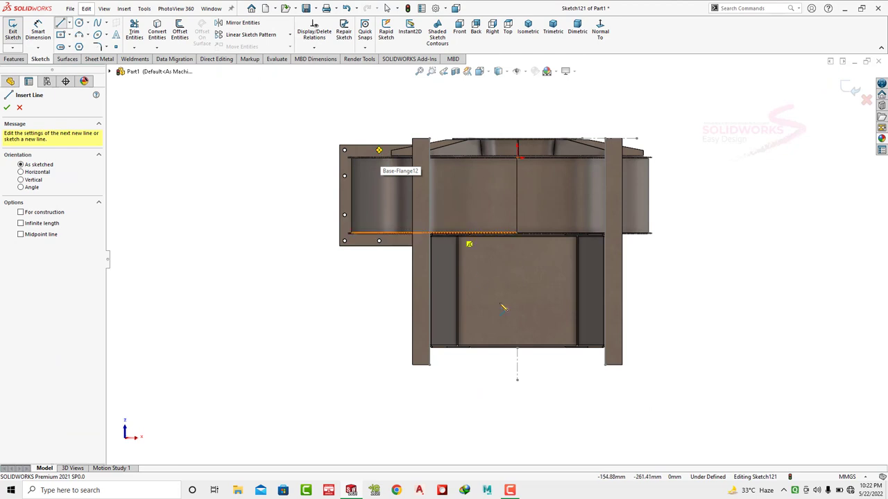
scroll(416, 241, "down", 3)
scroll(430, 319, "down", 3)
left_click(286, 239)
scroll(640, 257, "up", 3)
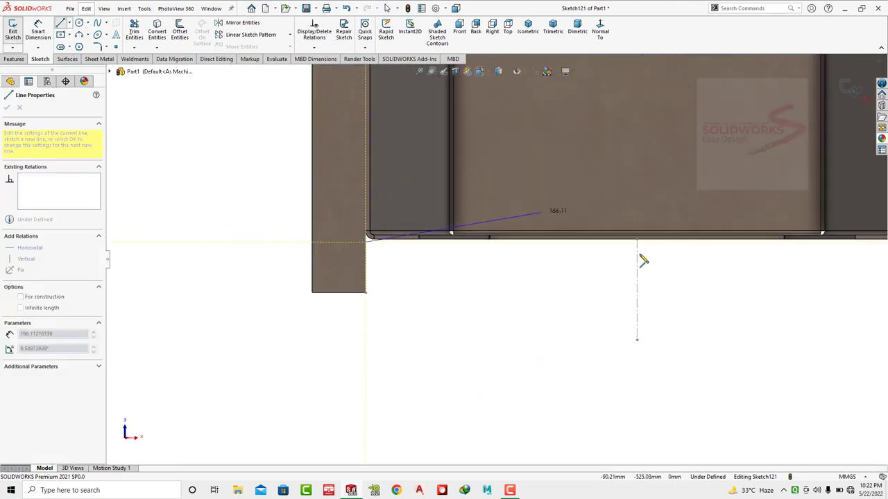
scroll(786, 248, "down", 1)
scroll(786, 247, "down", 3)
left_click(728, 241)
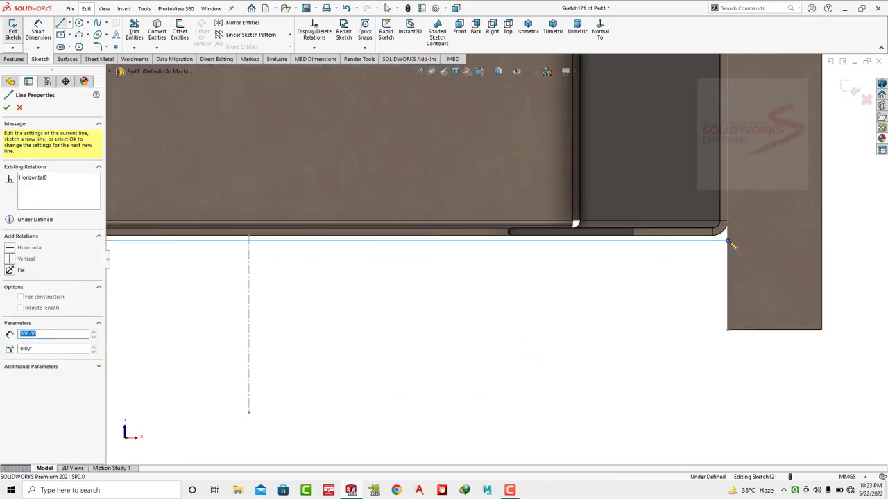
key("Escape")
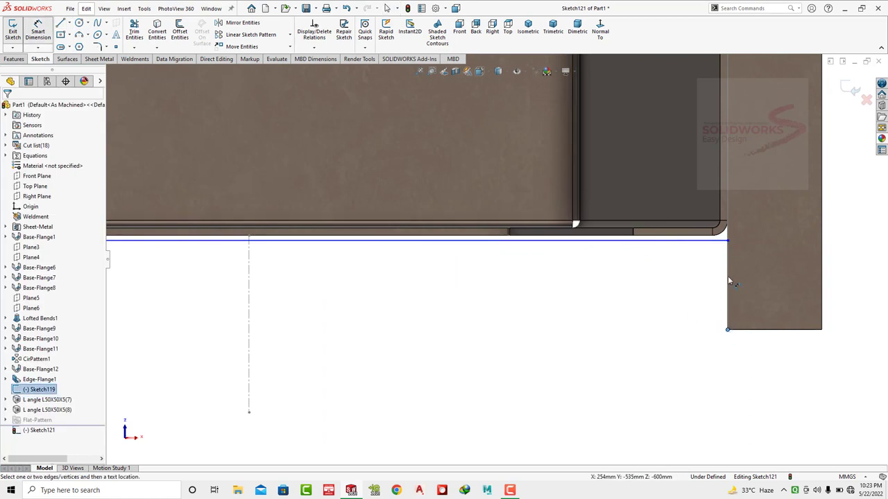
left_click(728, 243)
left_click(757, 281)
type("50")
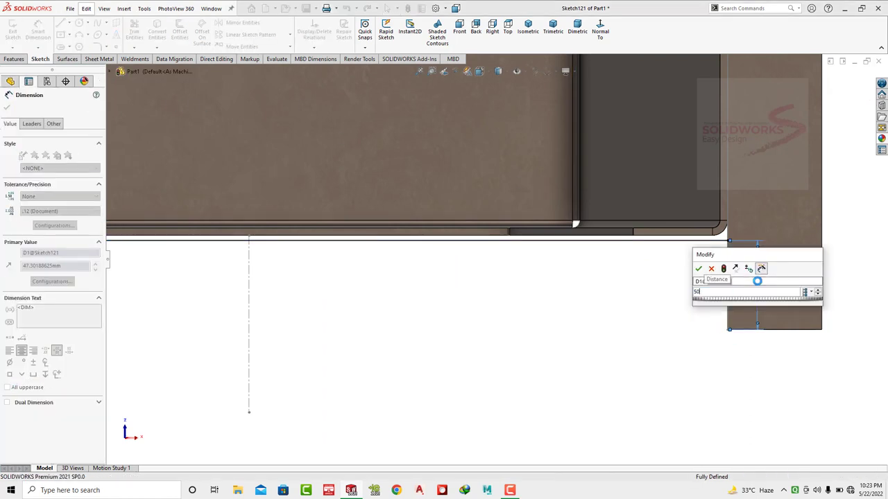
key("Return")
key("f")
scroll(396, 100, "down", 5)
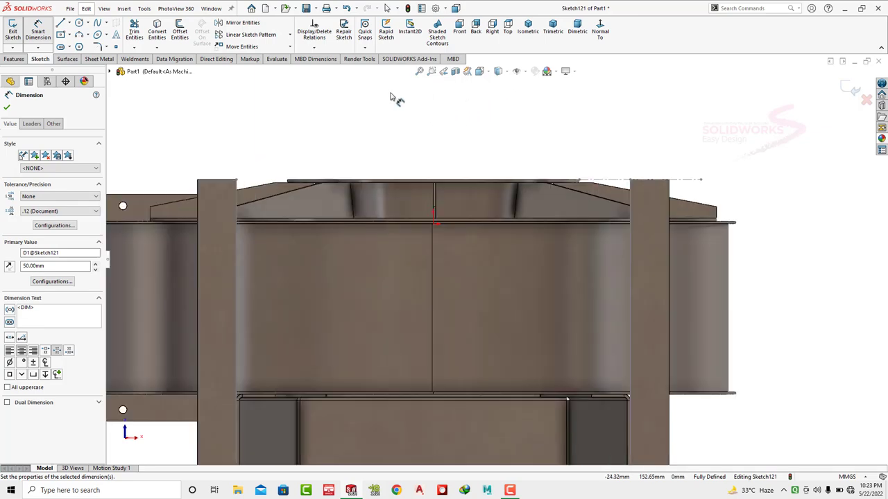
key("Escape")
- Draw a second line across the column, place it 50 mm below the top edge, and exit the sketch
left_click(60, 23)
scroll(268, 221, "down", 3)
left_click(268, 228)
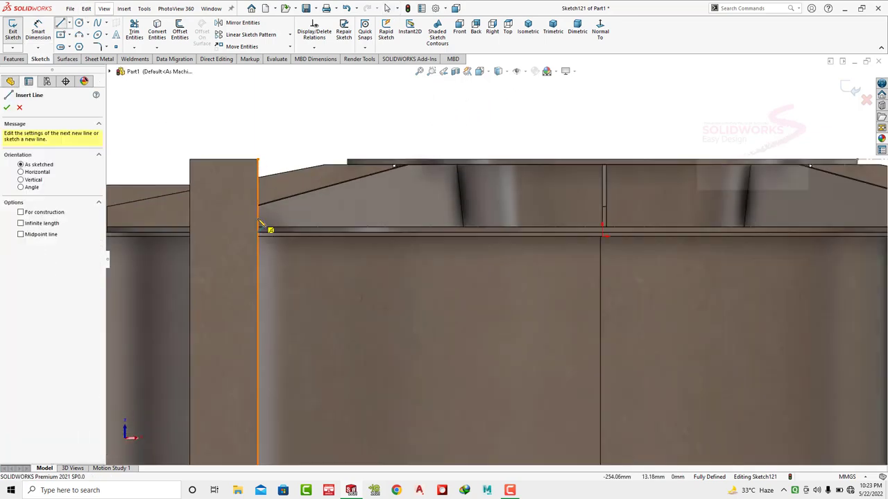
scroll(658, 257, "up", 2)
scroll(709, 223, "down", 3)
scroll(708, 224, "down", 3)
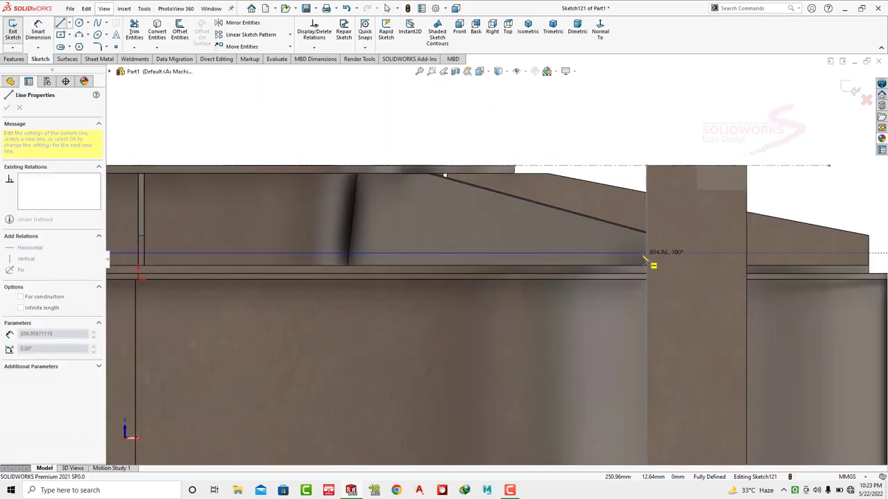
left_click(649, 254)
key("Escape")
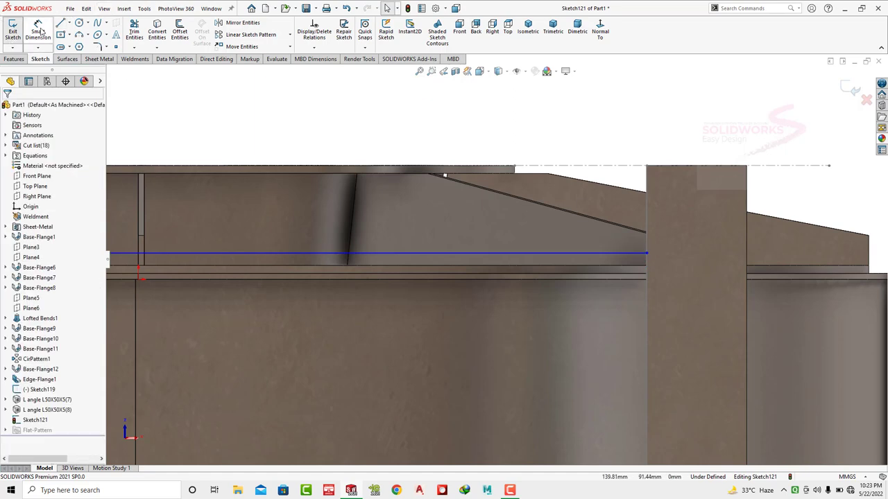
left_click(649, 254)
left_click(648, 167)
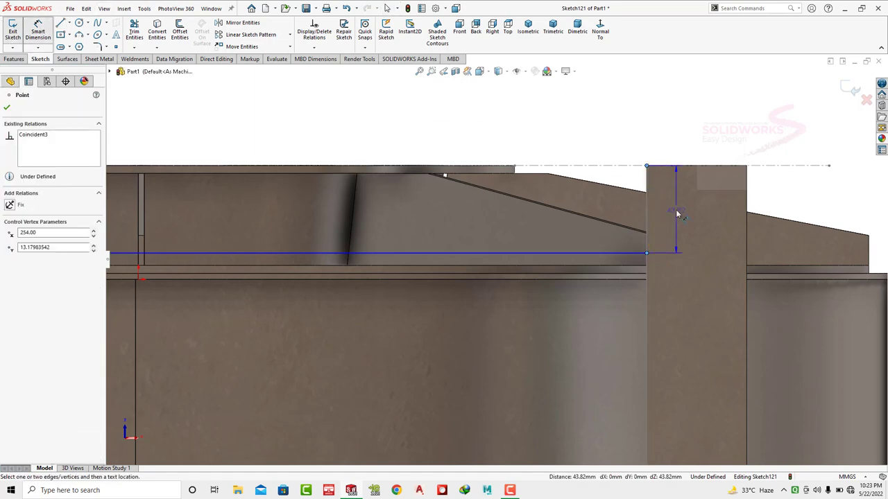
left_click(675, 210)
type("50")
key("Return")
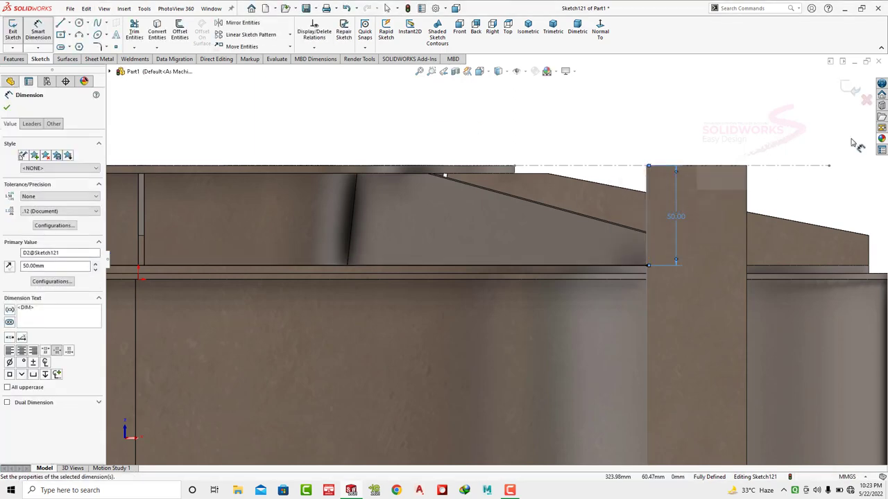
key("Escape")
left_click(12, 31)
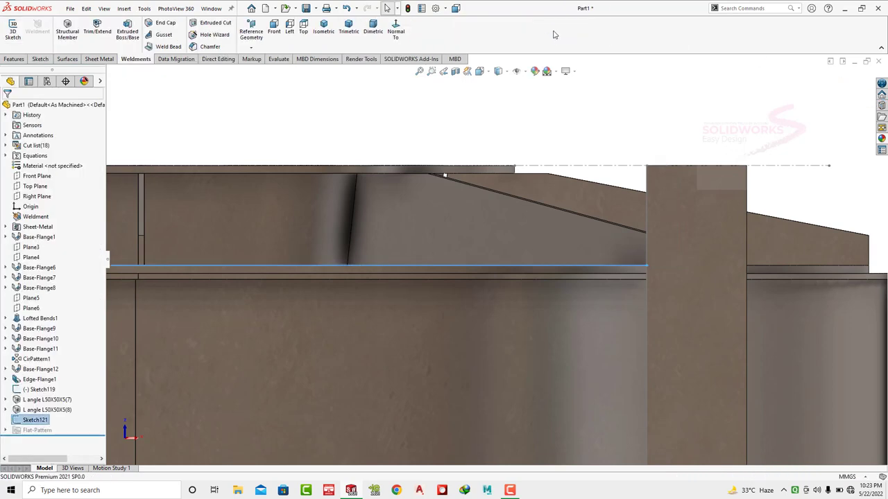
left_click(348, 31)
scroll(506, 409, "down", 4)
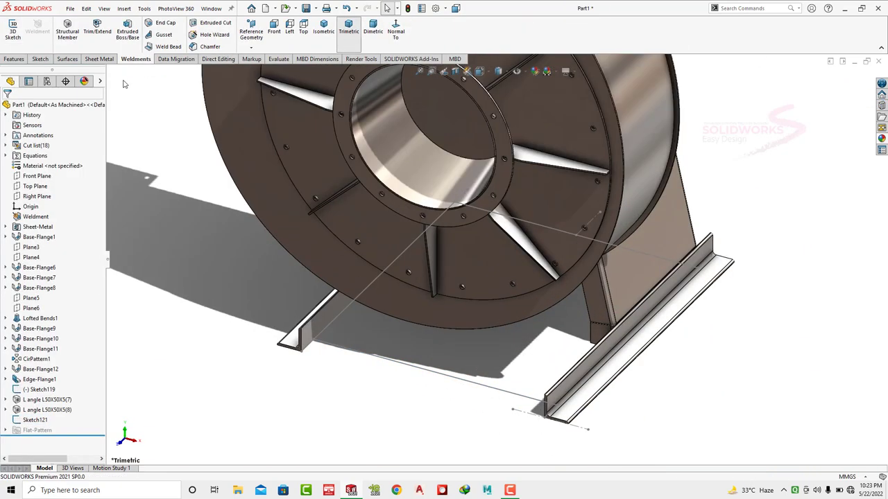
- Add a mirrored L50x50x5 angle member along the lower base line
left_click(68, 31)
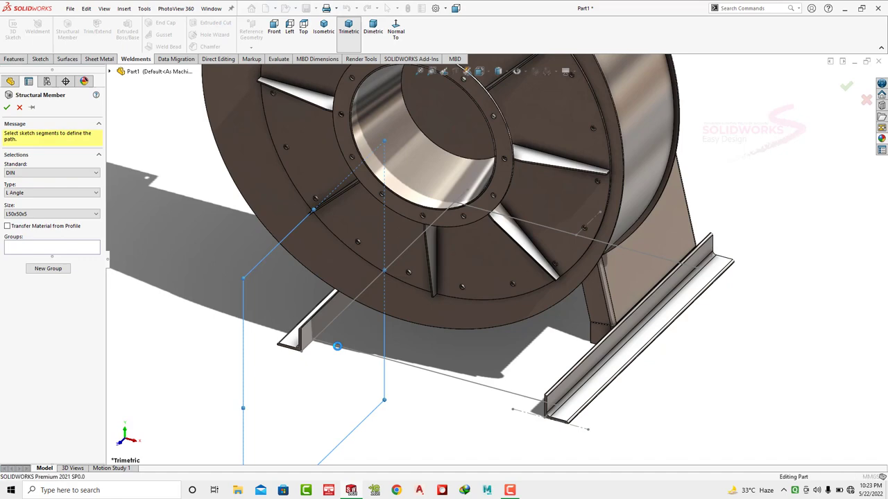
left_click(337, 346)
left_click(7, 368)
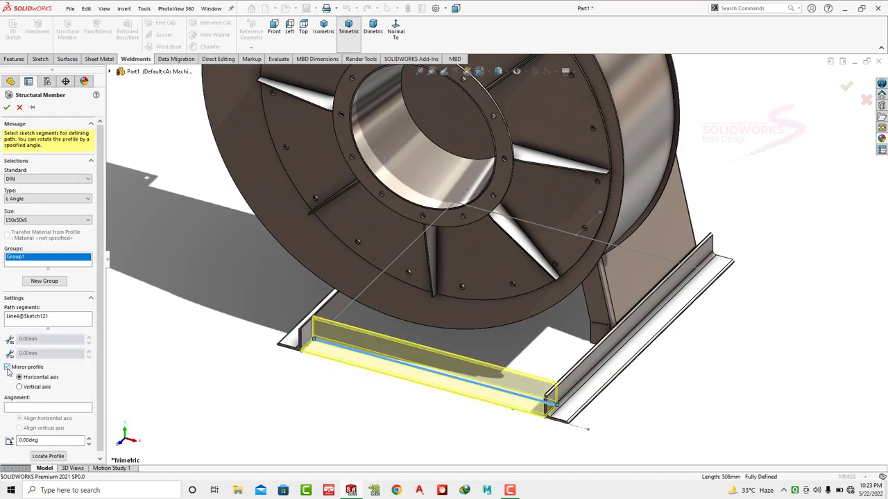
left_click(6, 108)
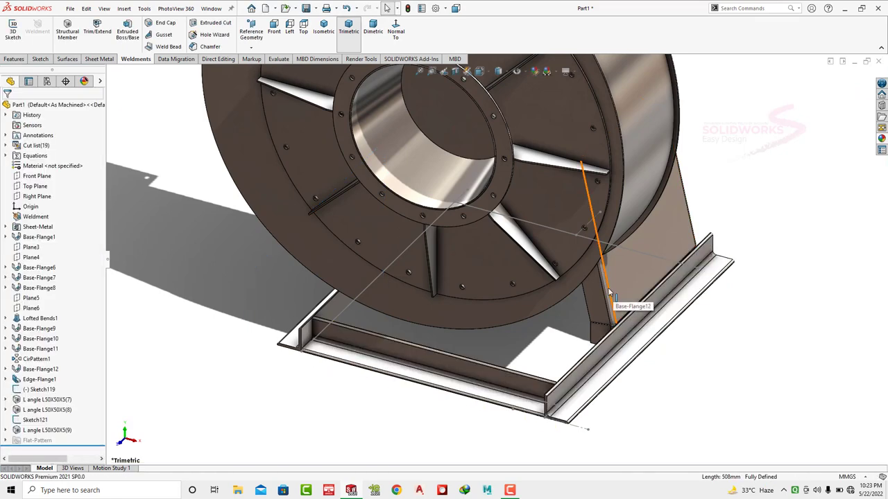
middle_click_drag(621, 288, 206, 81)
- Add a second mirrored L50x50x5 member on the other sketch line, rotated 90° about the vertical axis
left_click(67, 31)
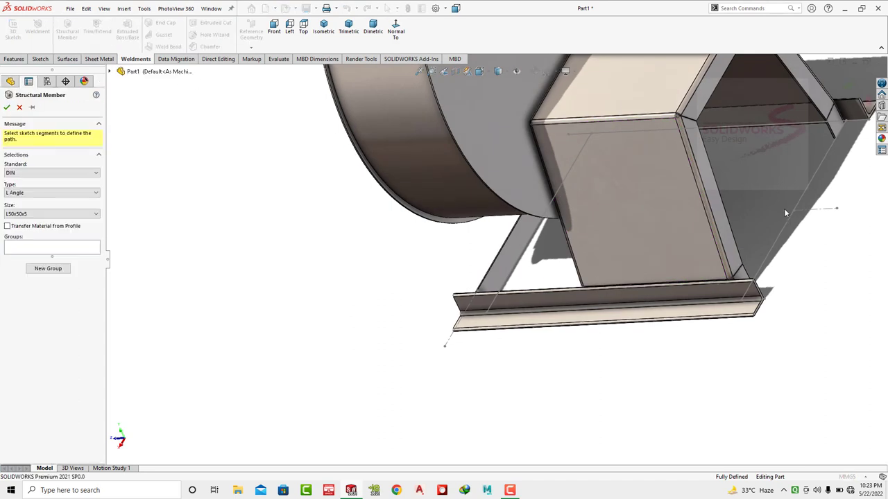
scroll(784, 208, "down", 3)
left_click(696, 280)
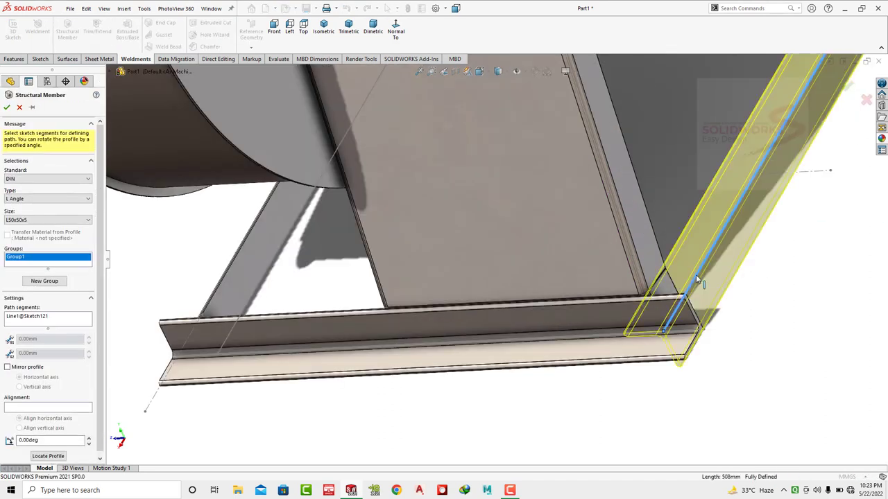
left_click(7, 367)
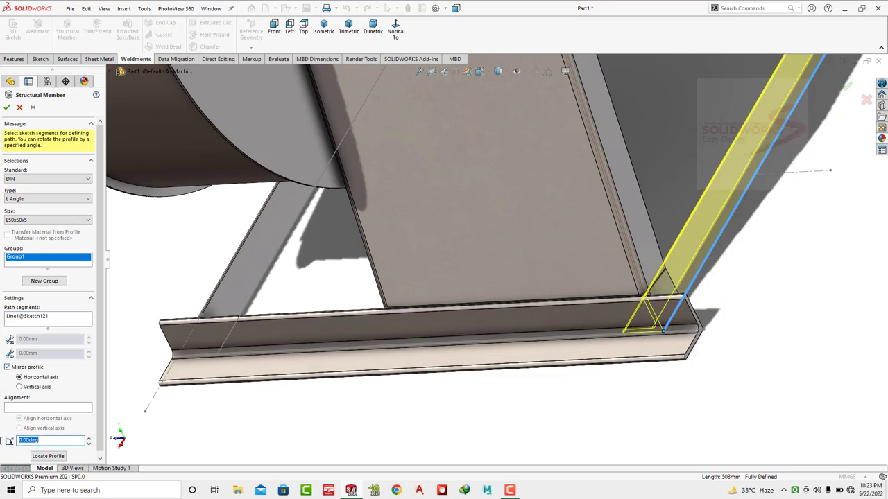
type("90")
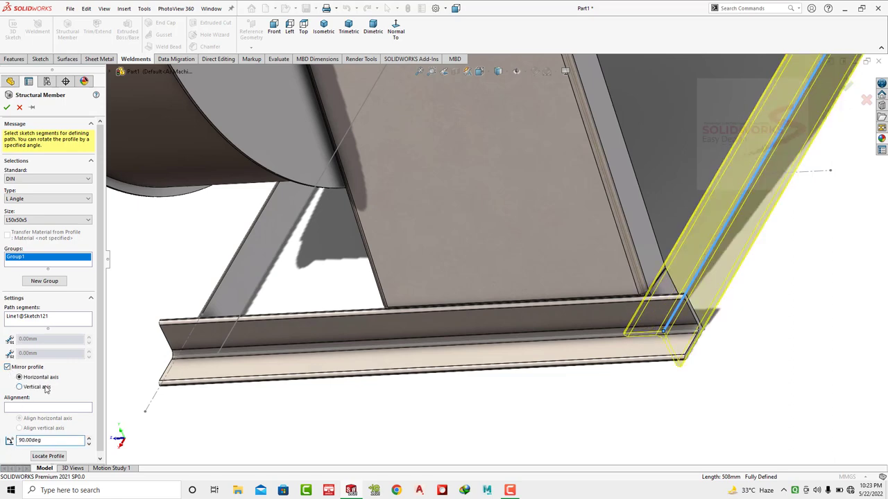
left_click(46, 389)
left_click(6, 108)
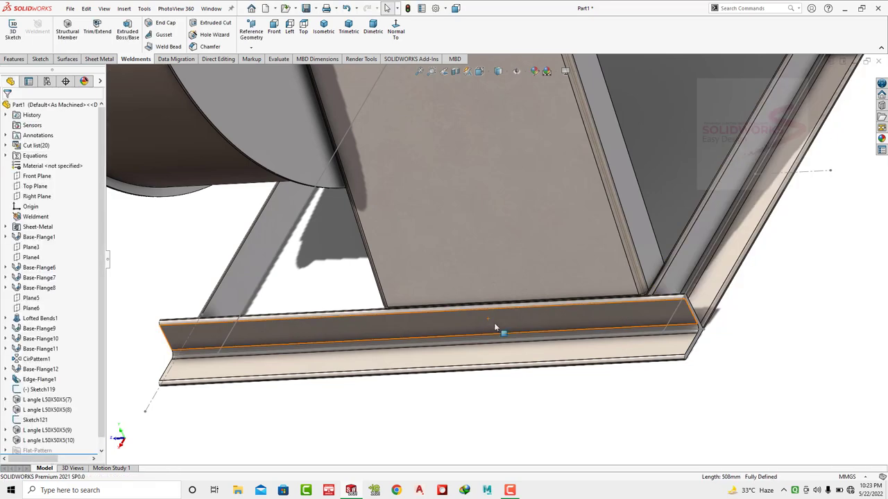
- Sketch a closed triangle at the left end of the bottom angle's face
left_click(644, 312)
left_click(680, 283)
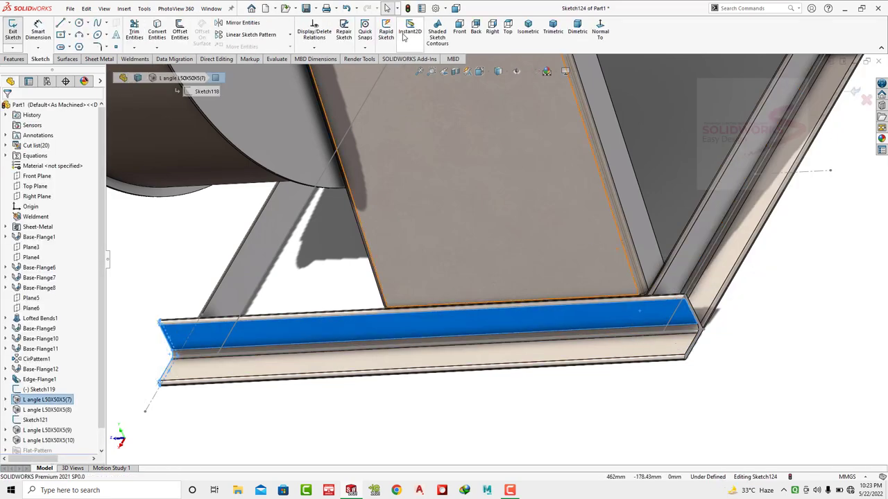
left_click(599, 28)
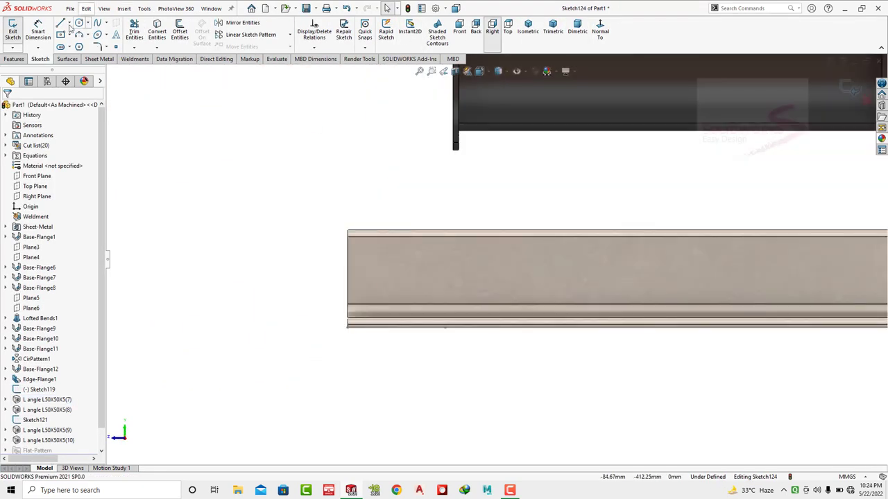
left_click(61, 24)
left_click(334, 189)
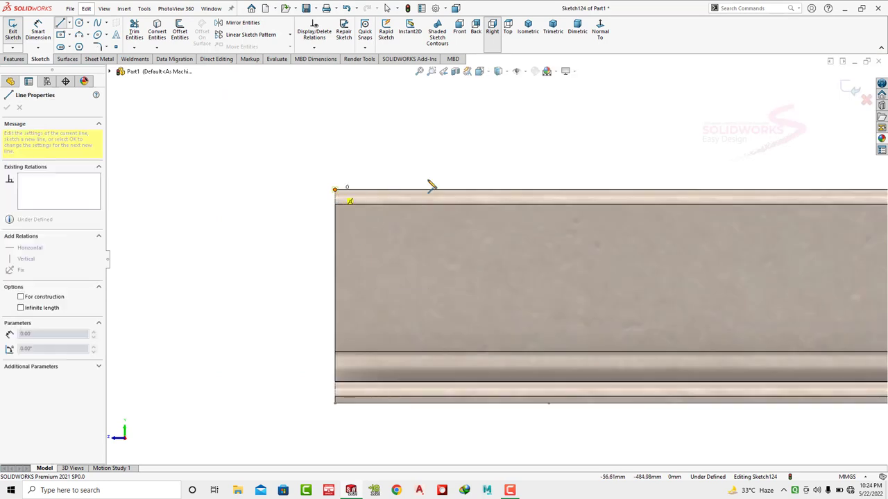
left_click(548, 189)
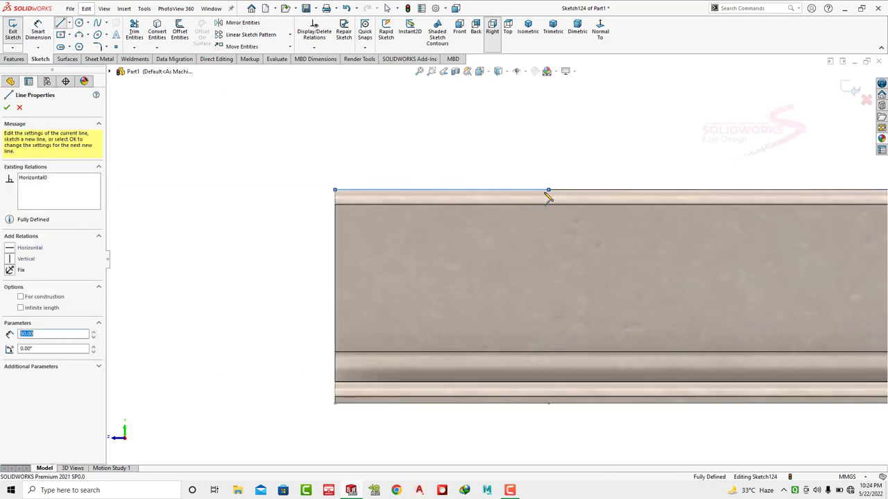
left_click(335, 352)
left_click(335, 189)
key("Escape")
scroll(341, 198, "up", 5)
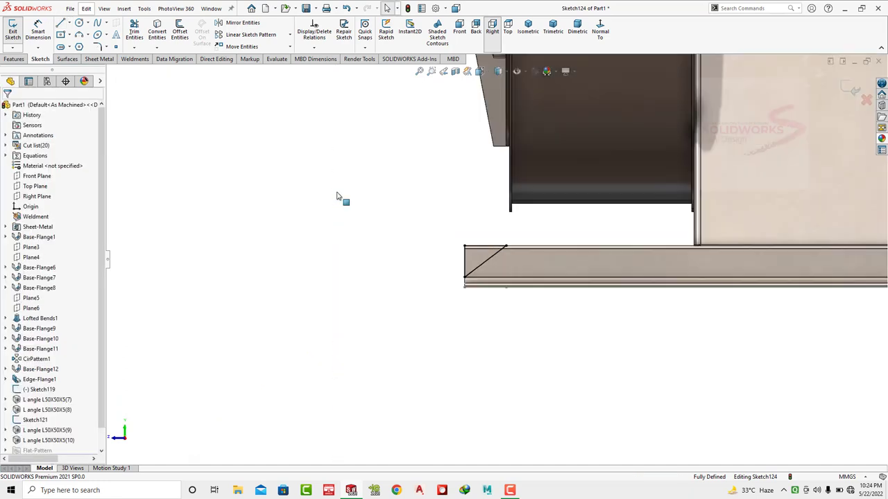
- Mirror the triangle about a vertical centre line and make that line construction geometry
left_click(63, 23)
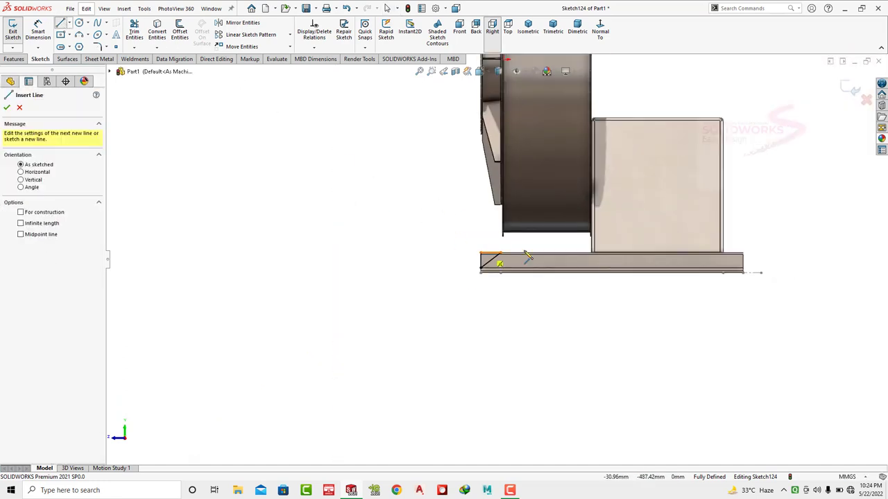
left_click(611, 273)
left_click(611, 333)
key("Escape")
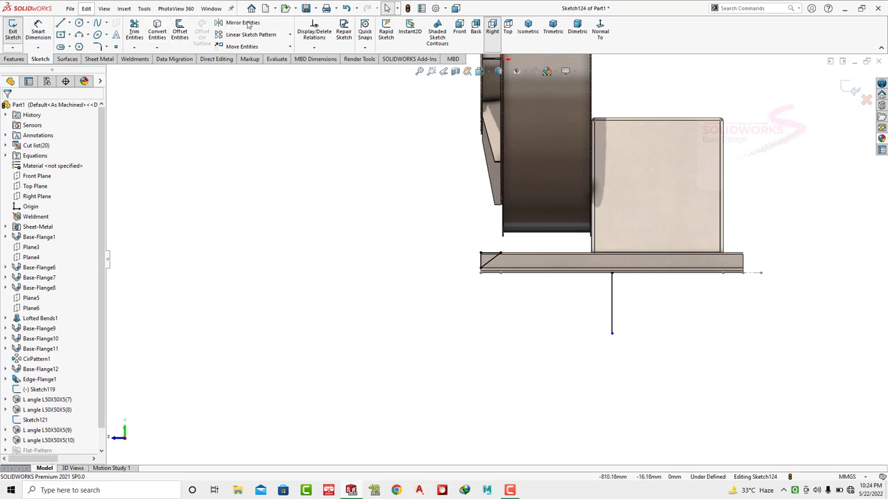
left_click(242, 22)
left_click_drag(510, 277, 485, 251)
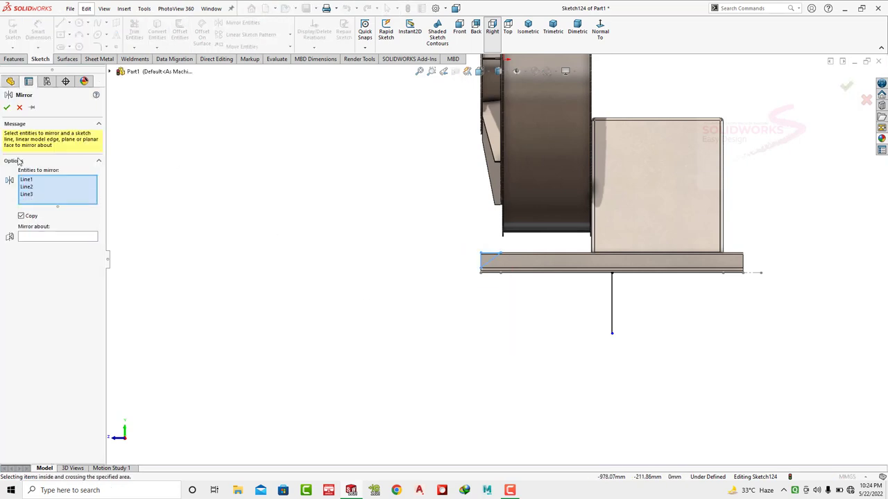
left_click(34, 238)
left_click(611, 304)
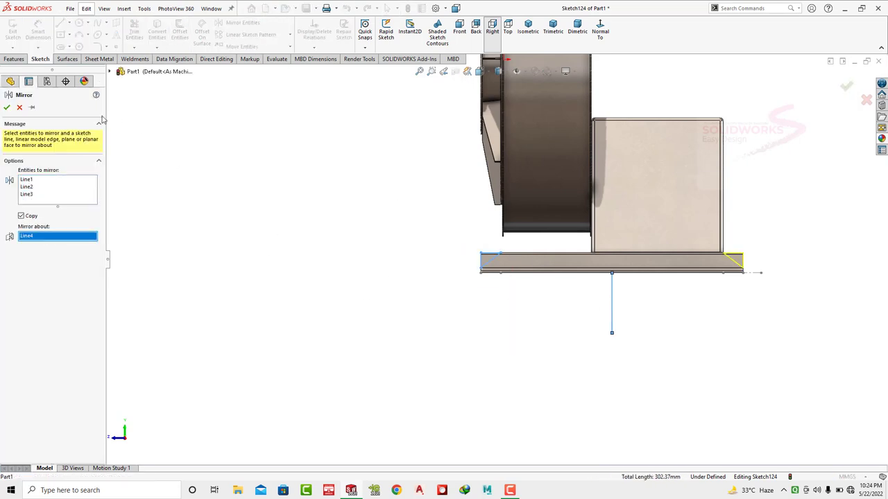
left_click(7, 107)
left_click(612, 316)
left_click(589, 332)
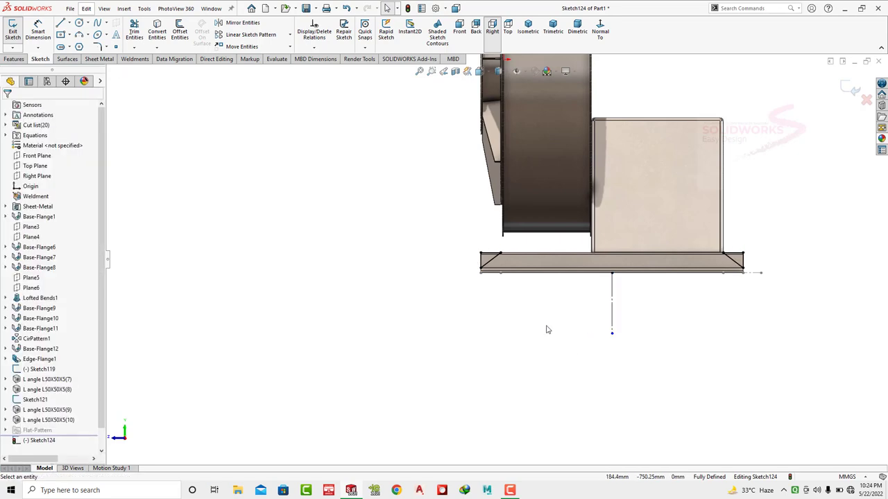
middle_click_drag(546, 329, 61, 67)
- Cut-extrude the triangle sketch Through All to trim the angle member's corner ends
left_click(27, 60)
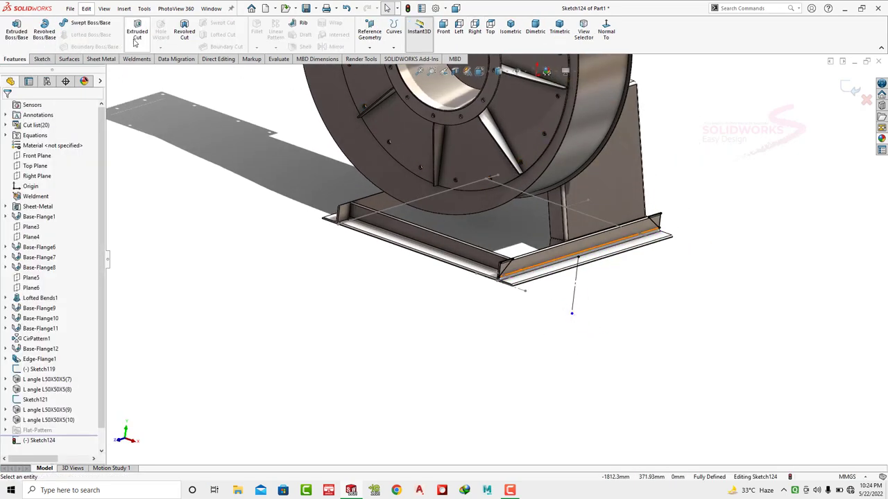
left_click(137, 32)
left_click(46, 164)
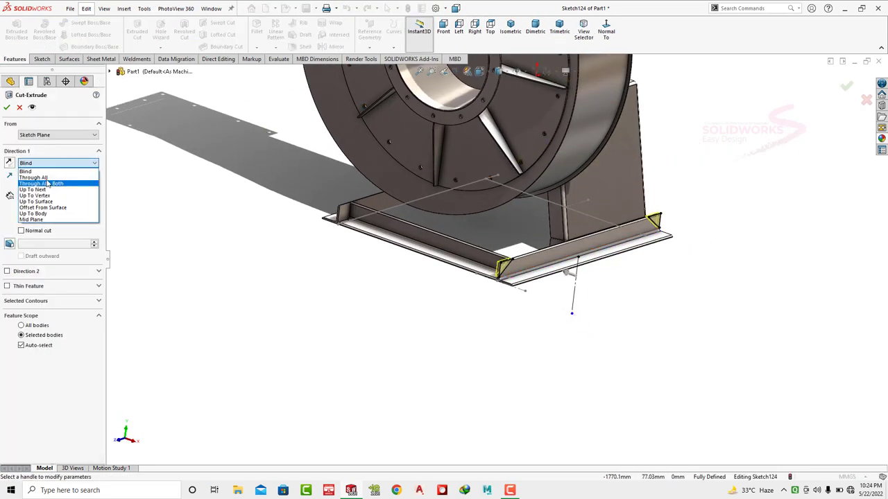
left_click(46, 178)
left_click(6, 108)
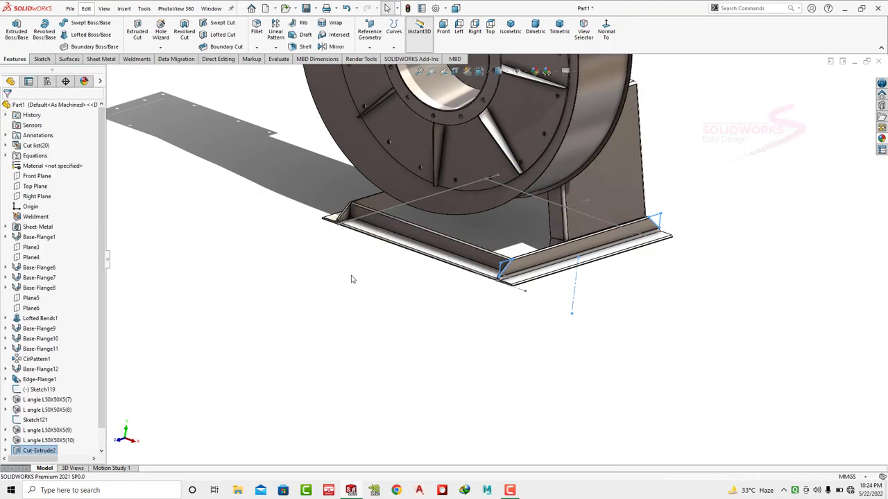
scroll(500, 238, "down", 5)
middle_click_drag(500, 237, 466, 175)
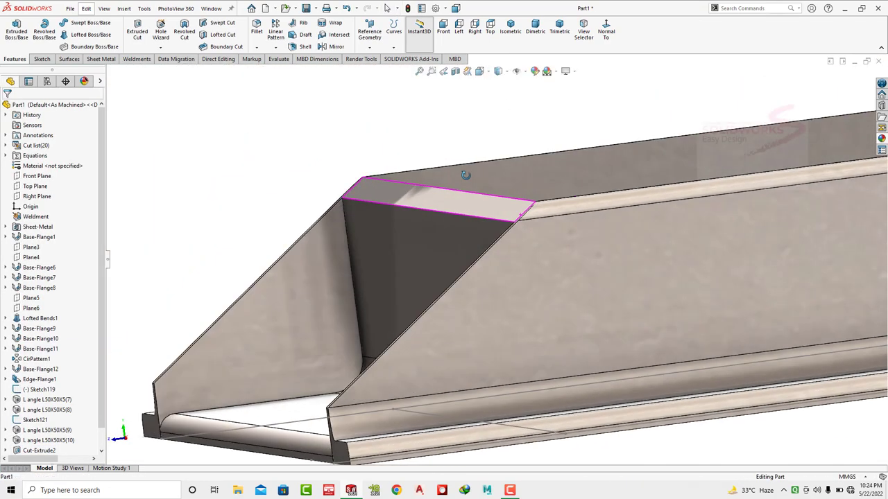
left_click(534, 30)
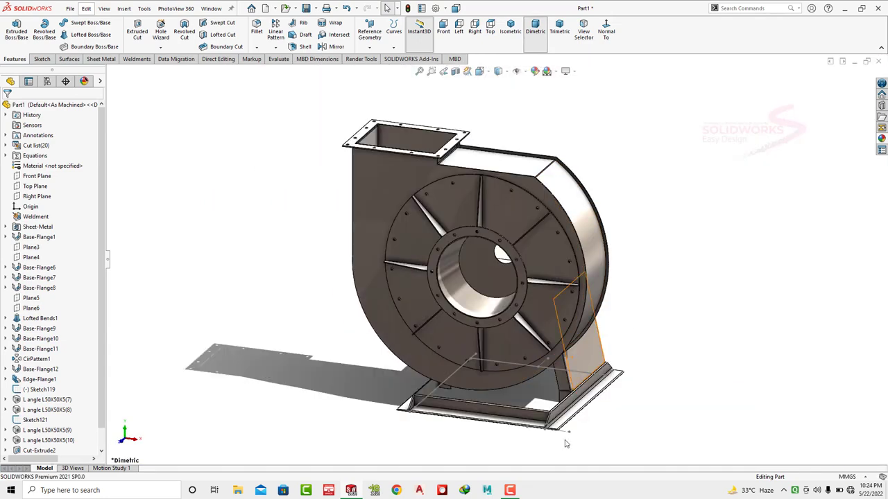
scroll(595, 300, "down", 5)
- Hide the Sketch121 and Sketch119 lines, then select the hub's circular edge in isometric view
left_click(586, 280)
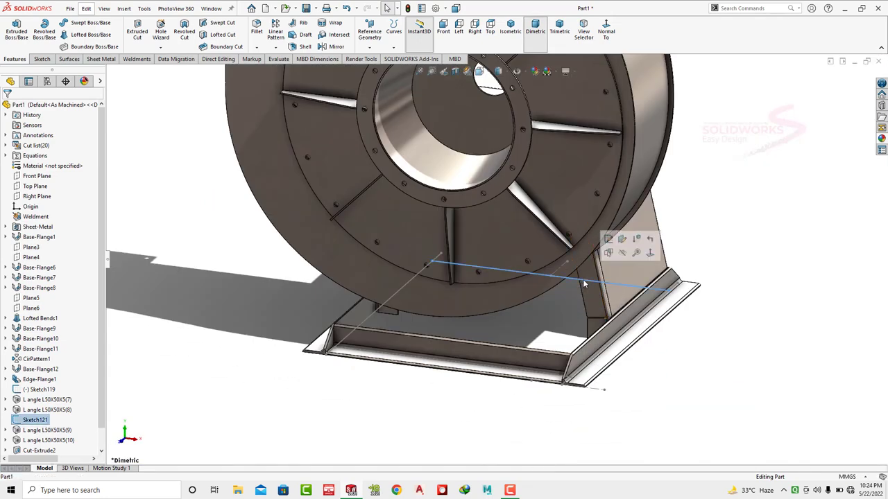
left_click(616, 238)
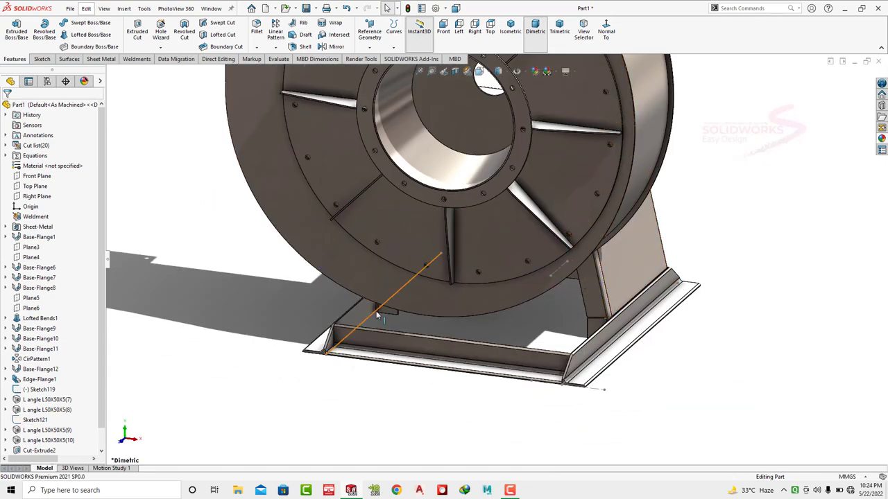
left_click(405, 283)
left_click(420, 272)
scroll(691, 362, "up", 5)
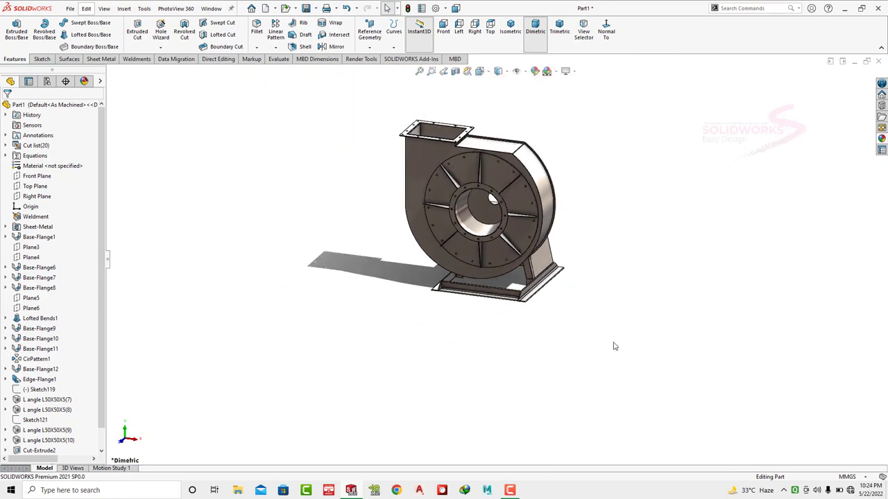
scroll(462, 200, "down", 2)
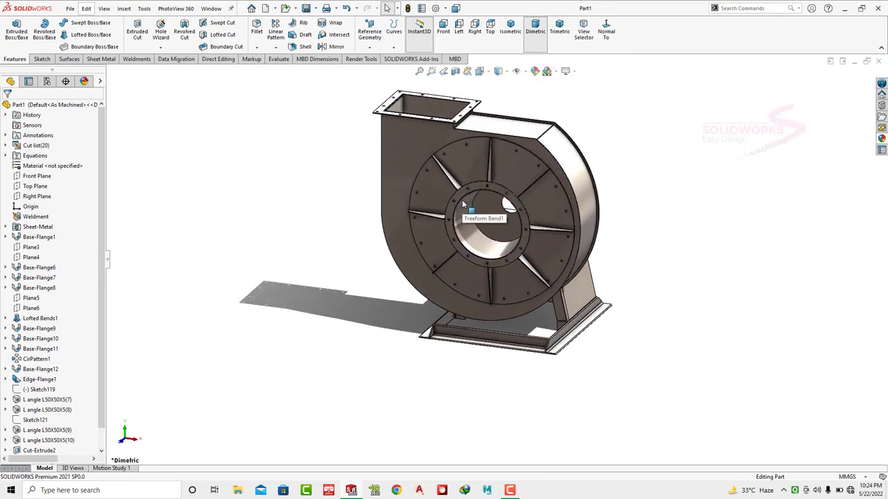
left_click(462, 200)
key("ctrl+7")
left_click(393, 46)
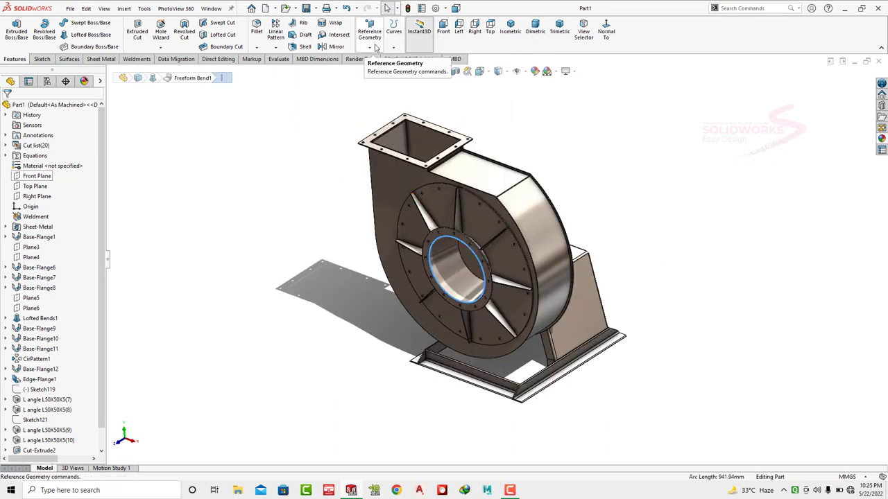
- Create a reference axis at the intersection of the Right Plane and Top Plane
left_click(372, 46)
left_click(381, 83)
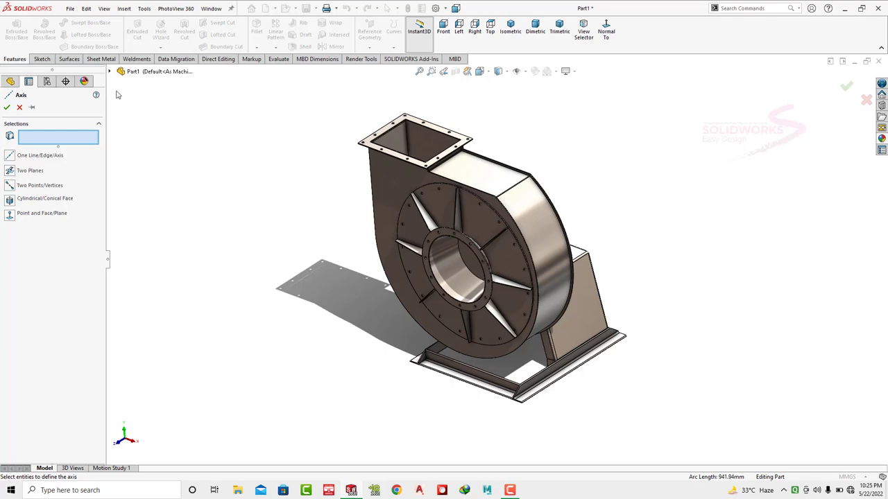
left_click(109, 72)
left_click(151, 163)
left_click(150, 153)
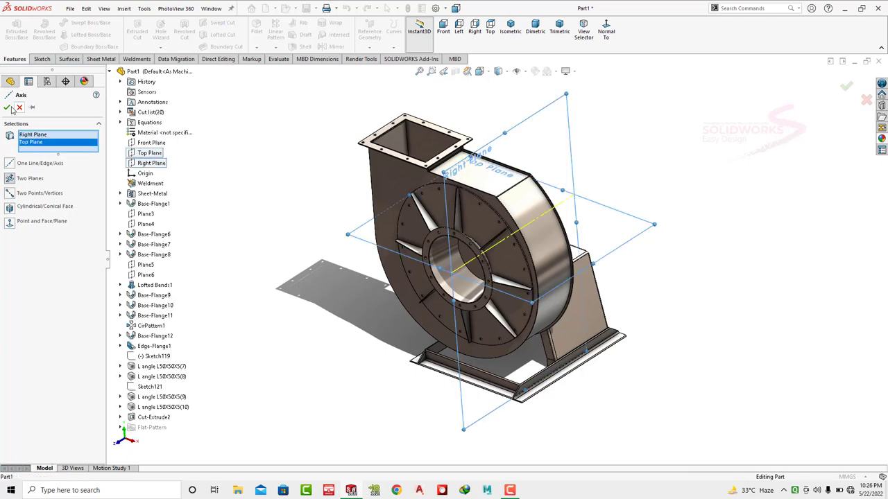
left_click(7, 107)
- Close the fan part, answering the save prompt
mouse_move(652, 152)
middle_mouse_down()
mouse_move(642, 183)
mouse_move(636, 167)
mouse_move(575, 206)
middle_mouse_up()
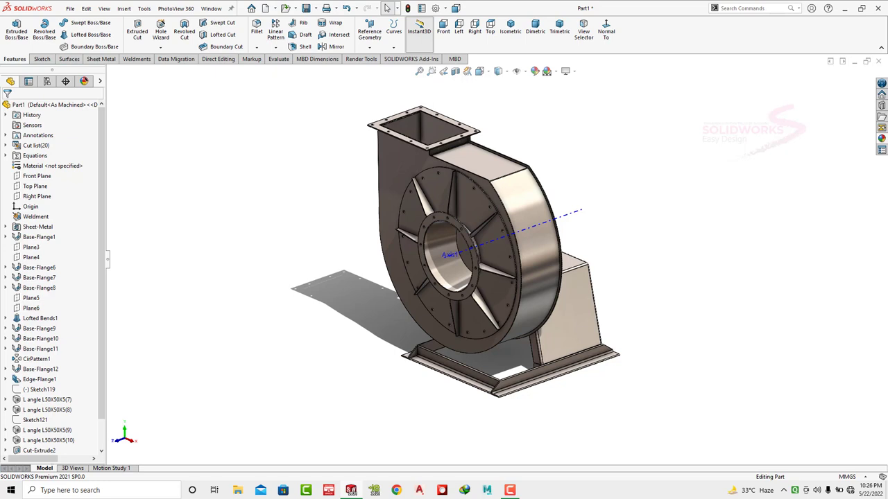
left_click(877, 62)
left_click(505, 281)
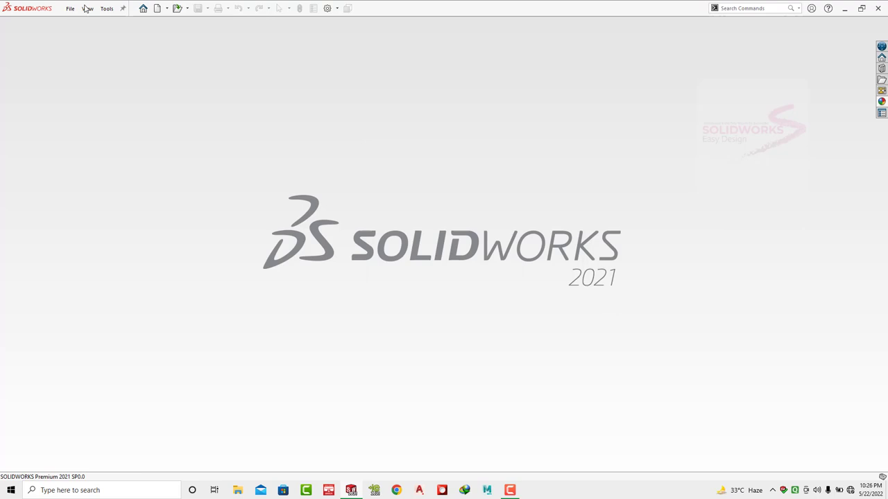
- Create a new part and start a sketch on the Front Plane
left_click(71, 9)
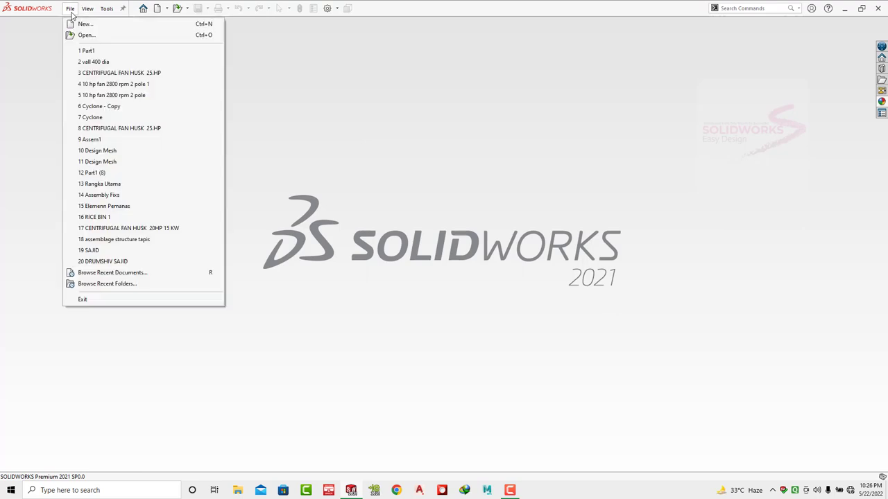
left_click(85, 24)
left_click(375, 361)
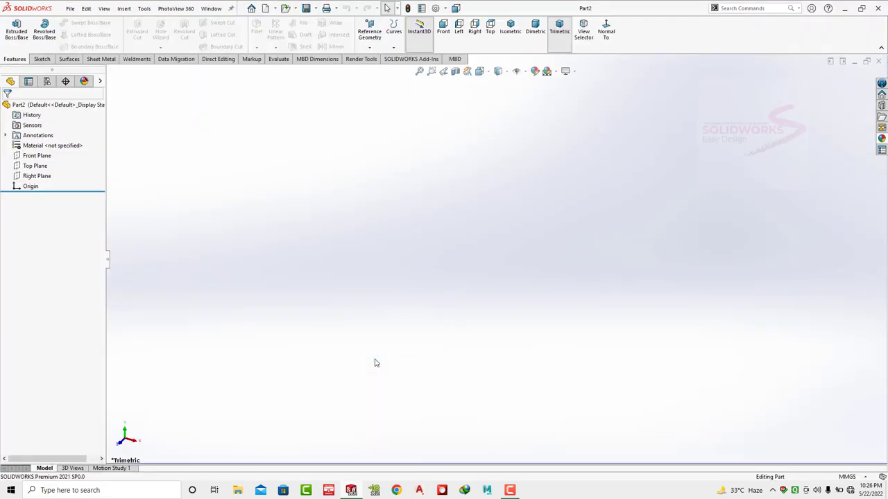
left_click(36, 156)
left_click(37, 145)
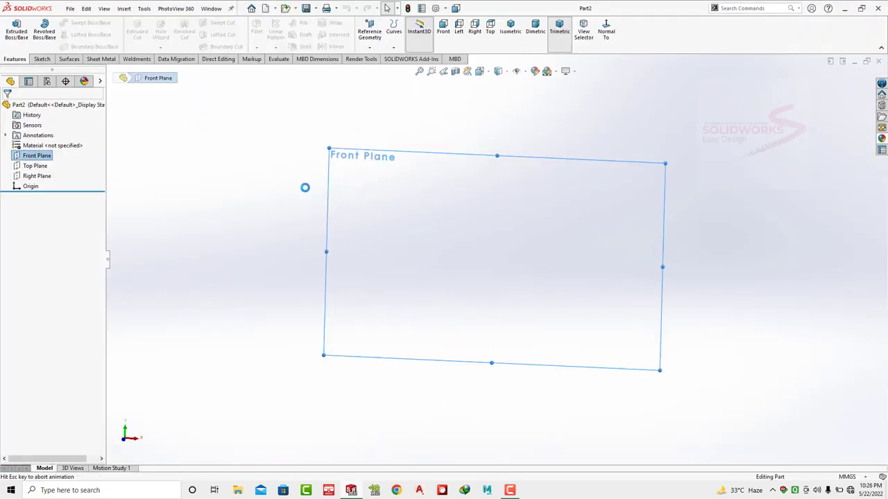
- Draw an origin-centred circle and dimension it to Ø500 mm
left_click(79, 23)
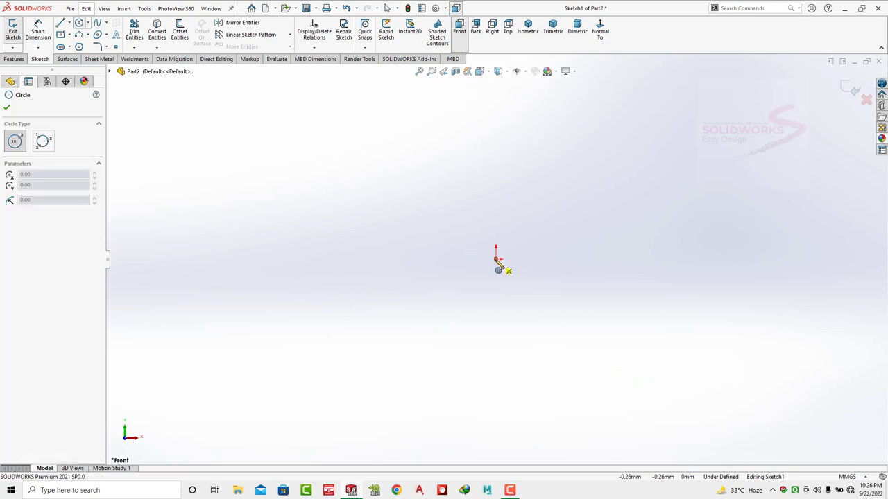
left_click(496, 258)
left_click(495, 135)
left_click(38, 31)
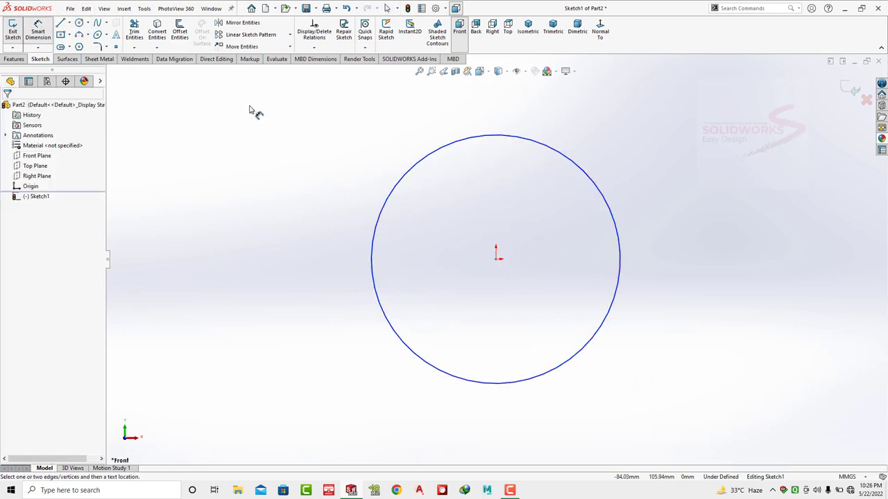
left_click(375, 234)
left_click(332, 243)
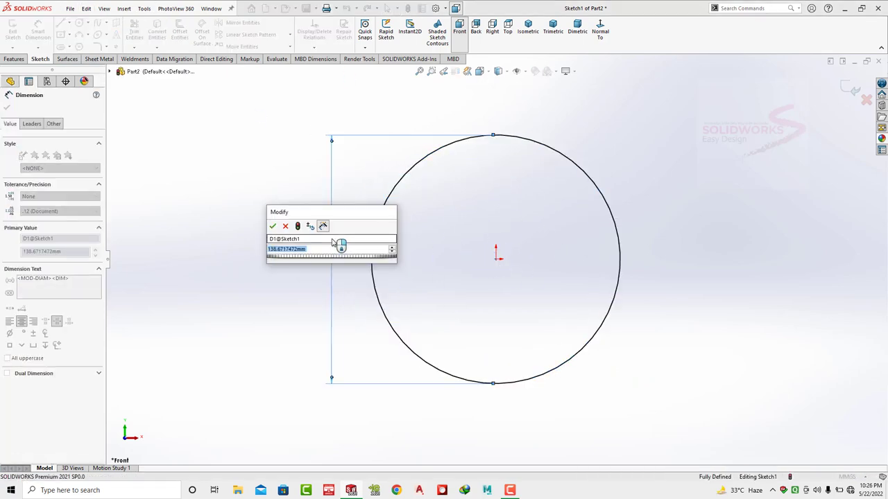
type("500")
key("Return")
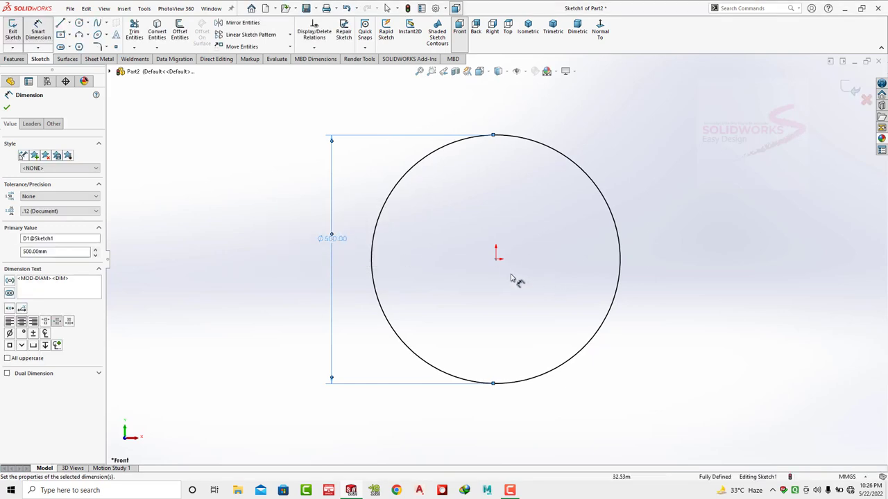
key("Escape")
- Draw a smaller concentric circle at the origin and dimension it to Ø380 mm
left_click(79, 23)
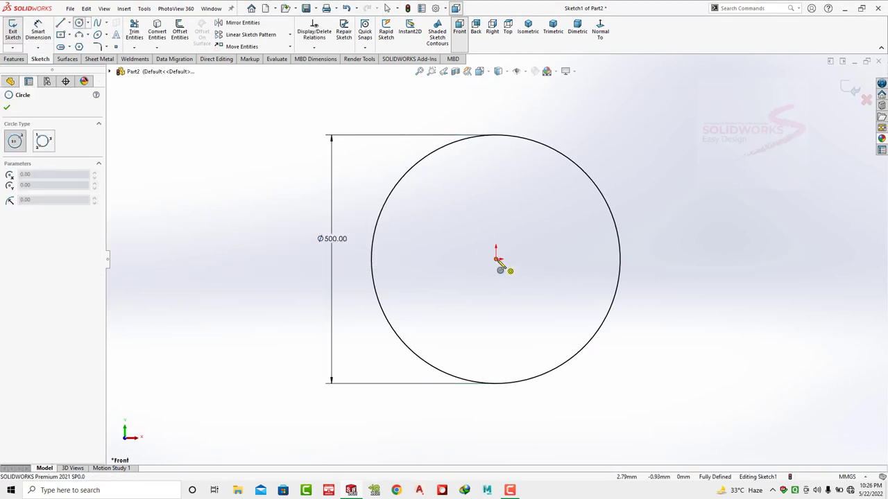
left_click_drag(496, 259, 555, 258)
left_click(39, 31)
left_click(455, 215)
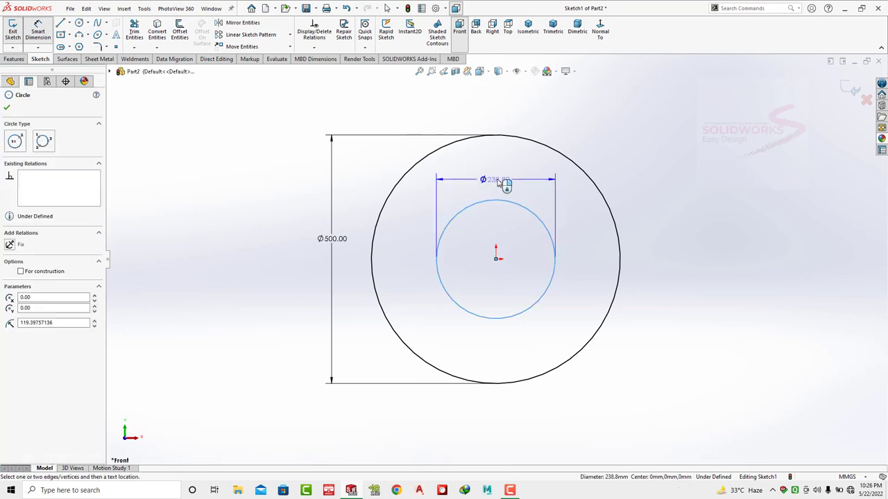
left_click(498, 182)
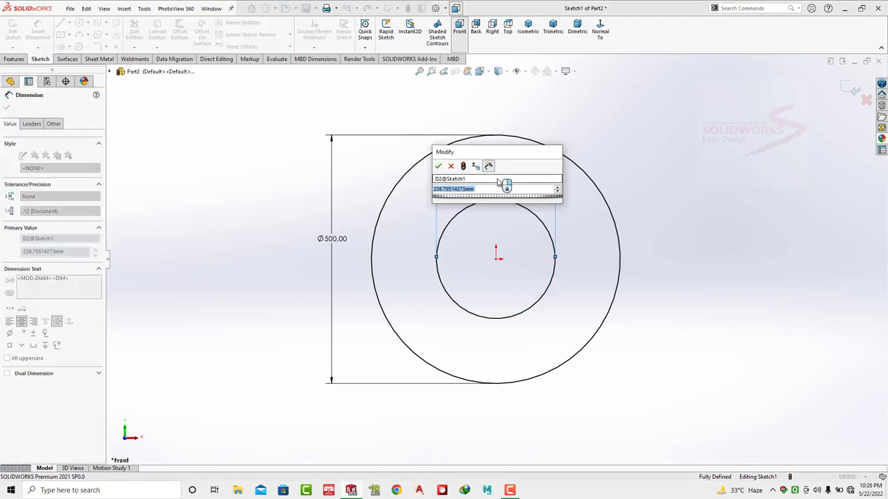
type("380")
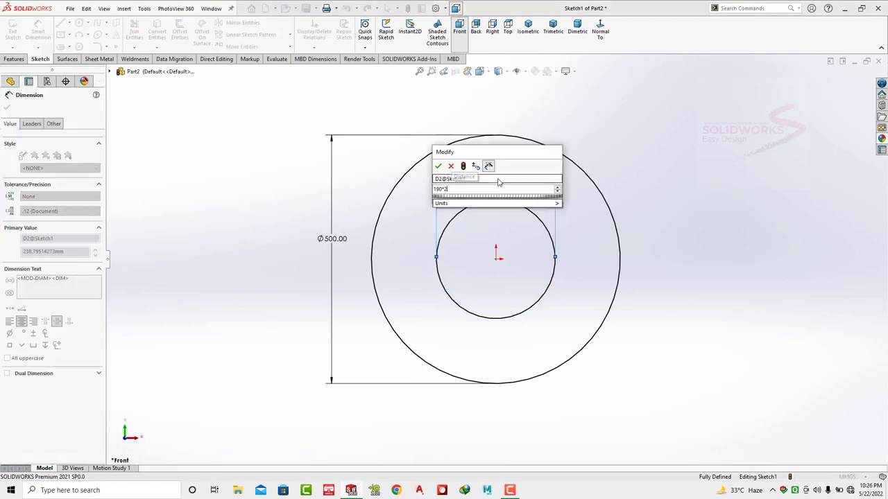
key("Return")
key("Escape")
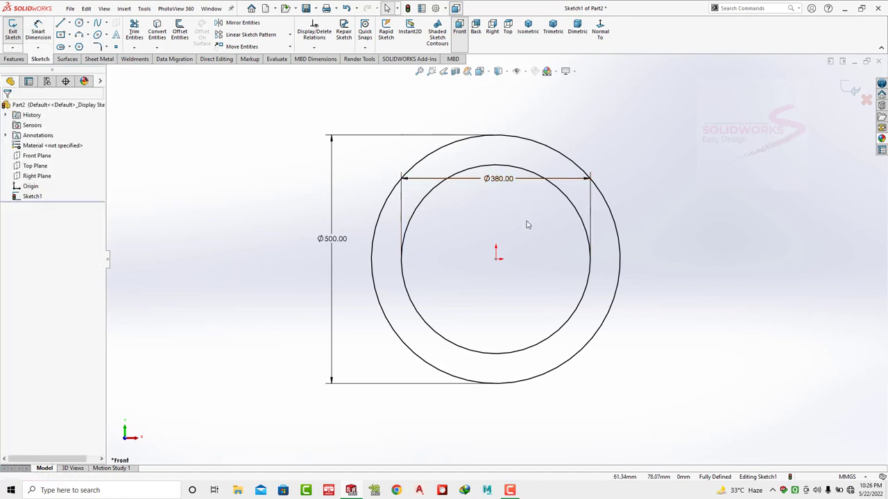
- Change the inner circle's diameter from 380 mm to 270 mm
scroll(527, 225, "down", 2)
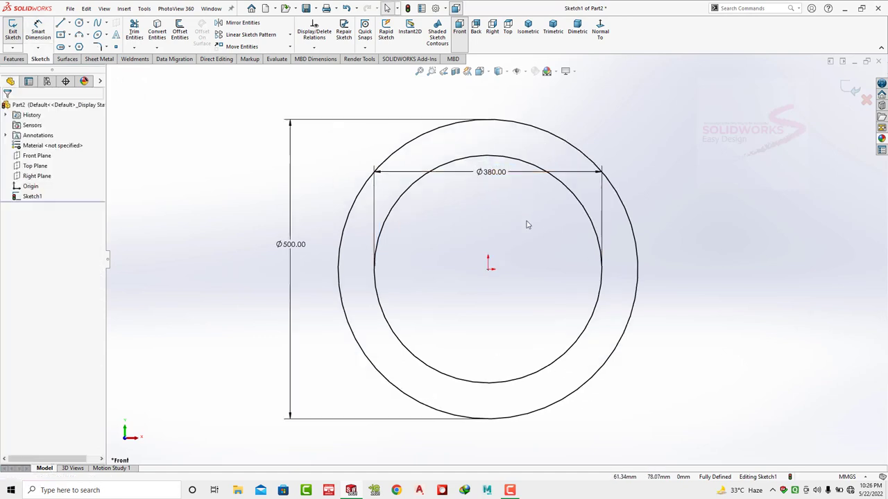
double_click(494, 175)
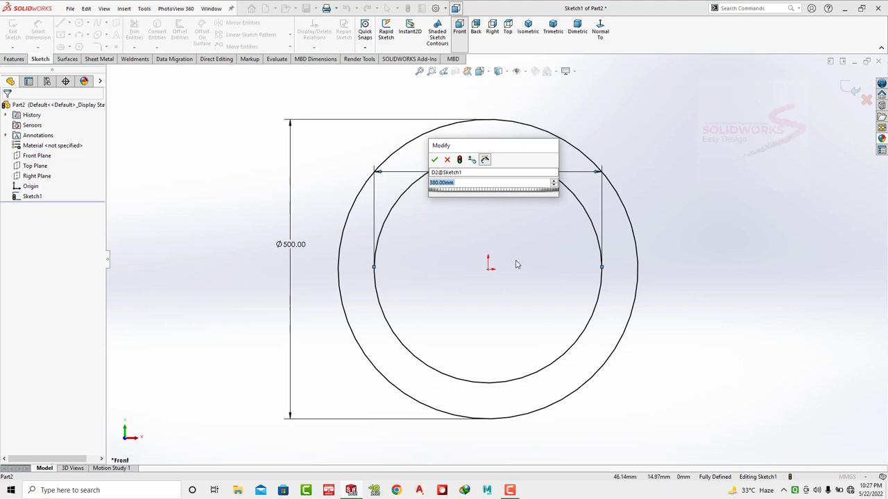
key("Return")
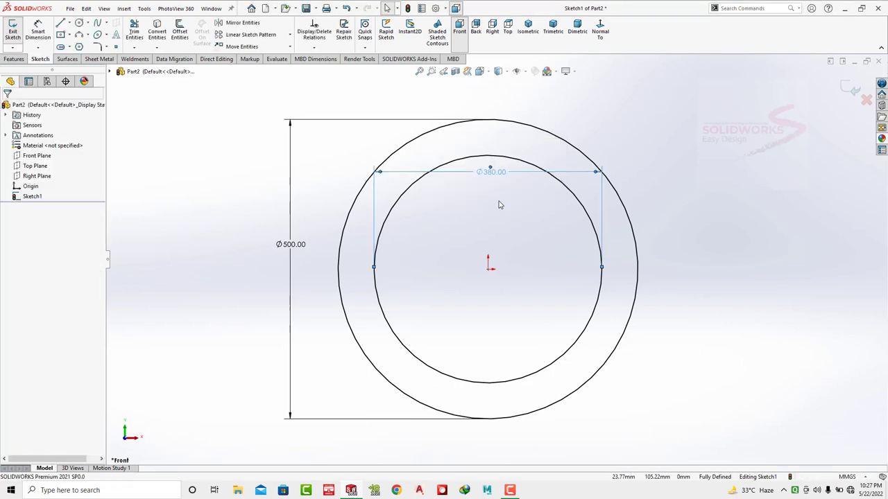
double_click(490, 173)
type("370")
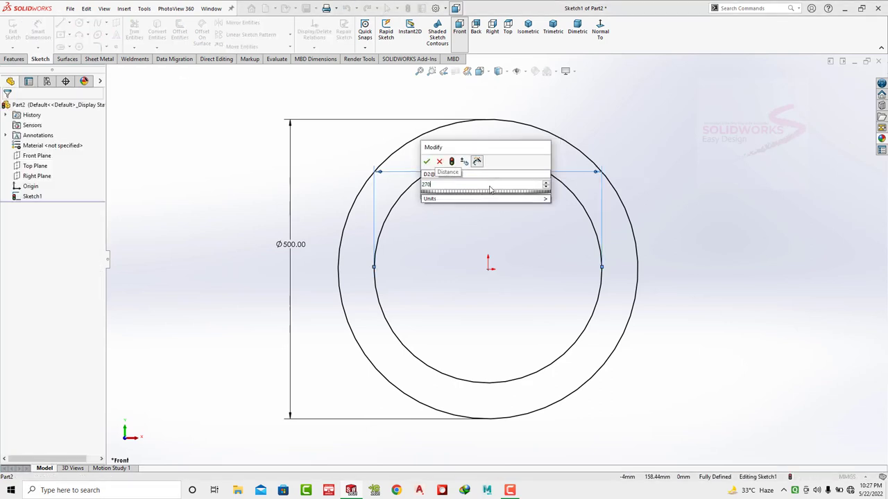
key("Return")
left_click(492, 157)
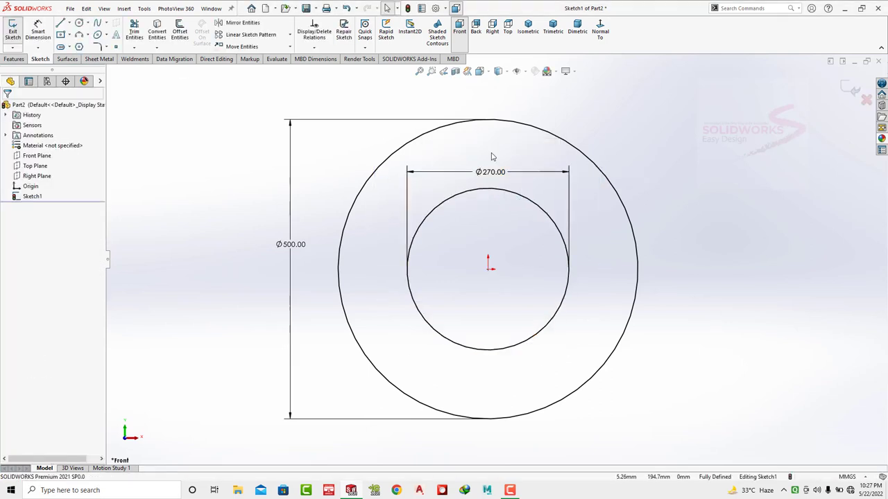
left_click(87, 36)
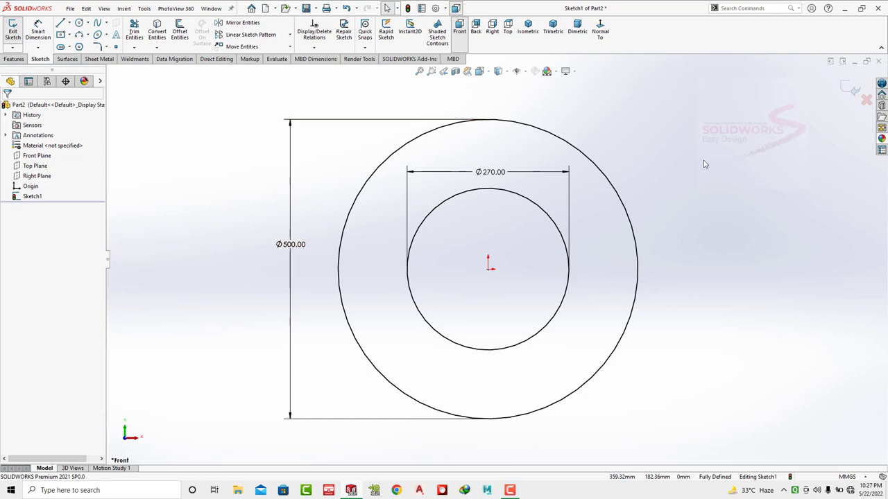
- Turn the ring sketch into a 2 mm sheet-metal base flange
left_click(99, 58)
left_click(18, 31)
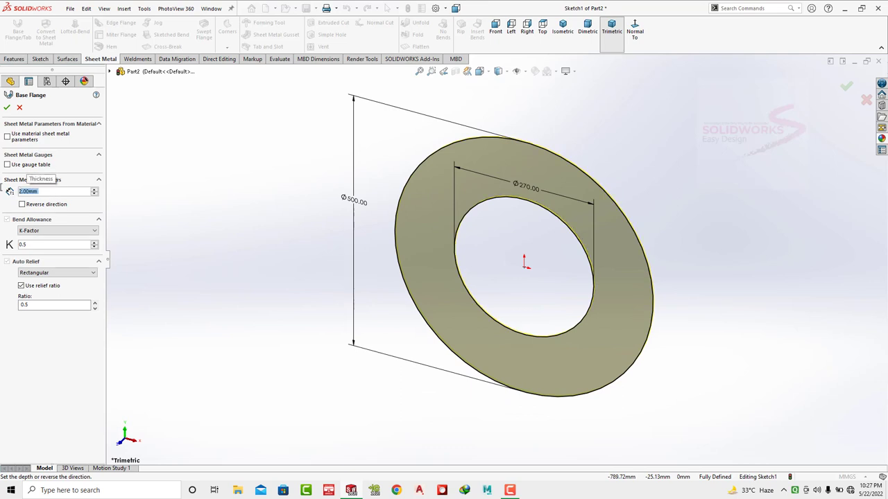
key("Return")
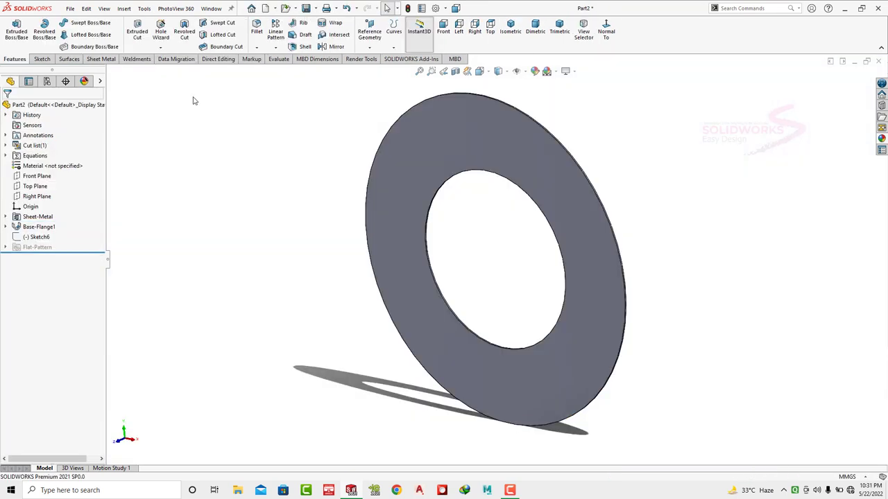
- Create Plane2 offset 72 mm from the ring's front face and sketch on it
left_click(409, 118)
left_click(369, 32)
left_click(380, 62)
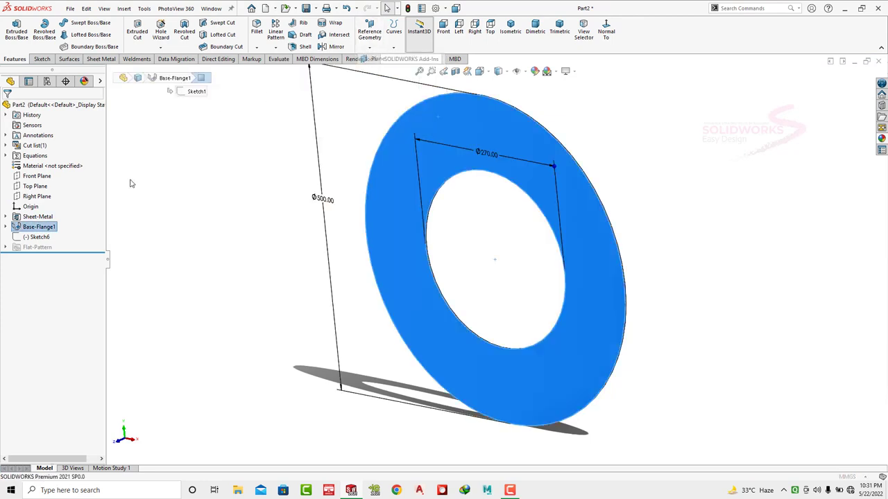
type("72")
key("Return")
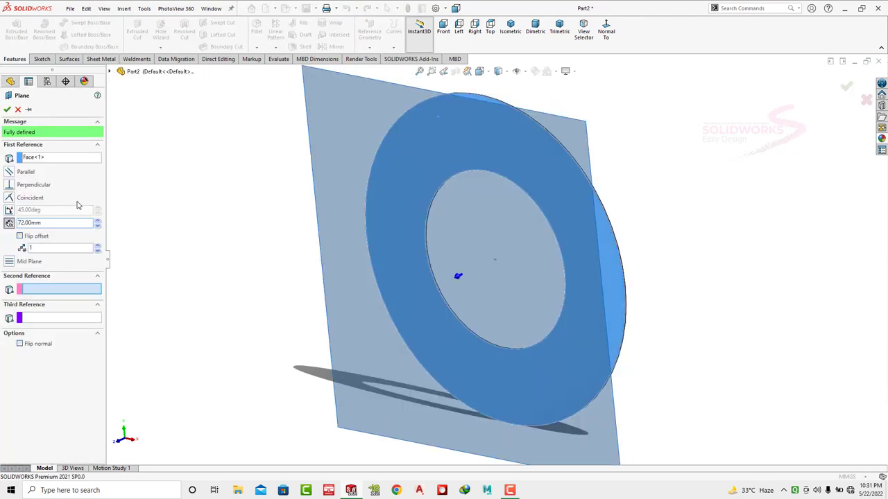
left_click(7, 109)
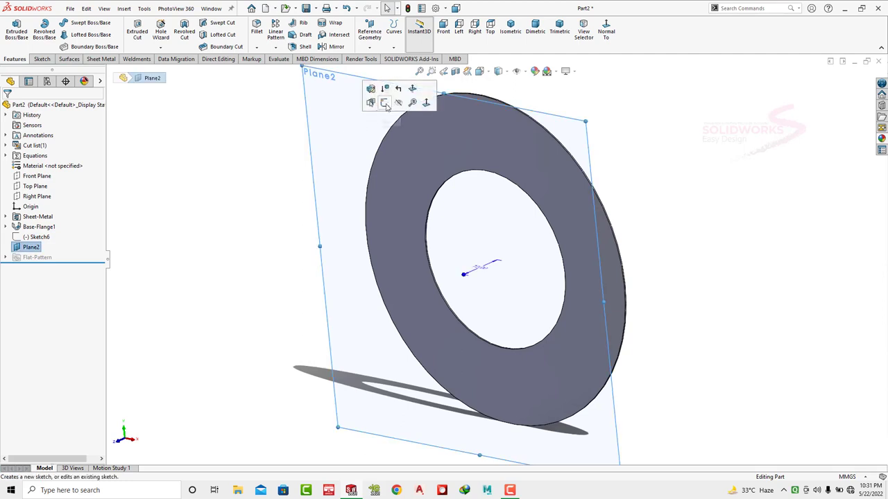
left_click(387, 104)
- Convert the disc's Ø500 outer edge and add a Ø160 mm centre circle
left_click(382, 141)
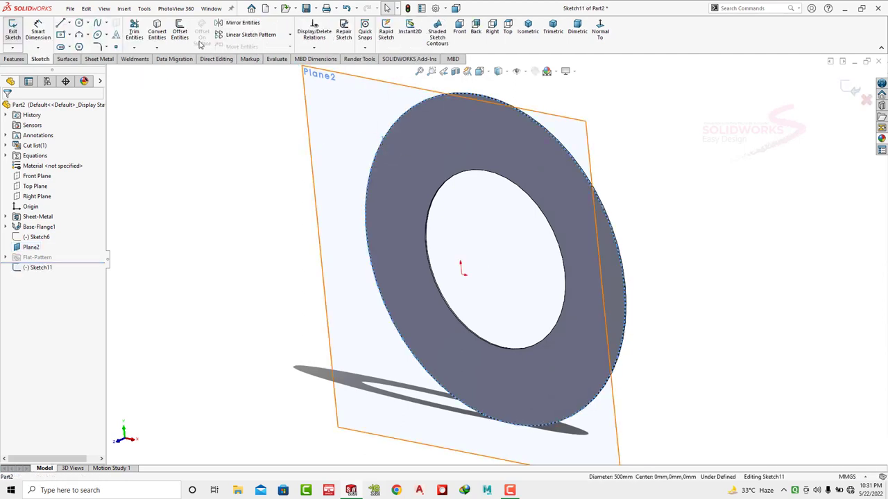
left_click(157, 31)
left_click(78, 23)
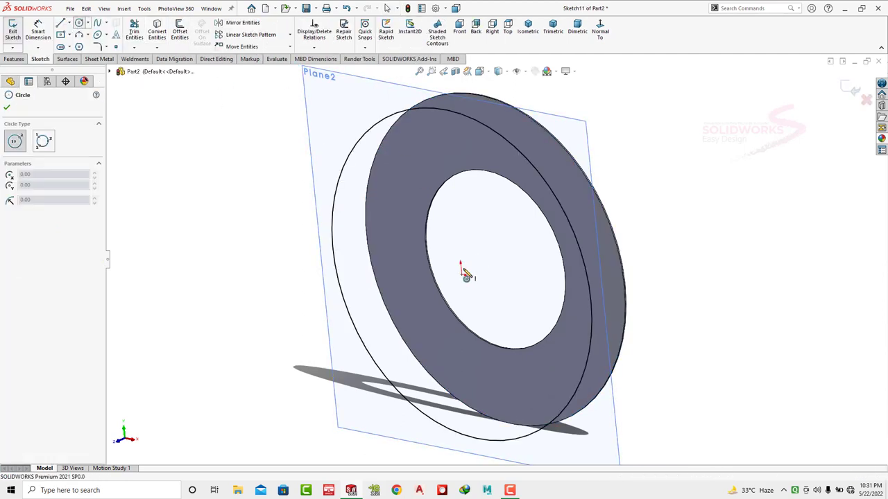
left_click(461, 273)
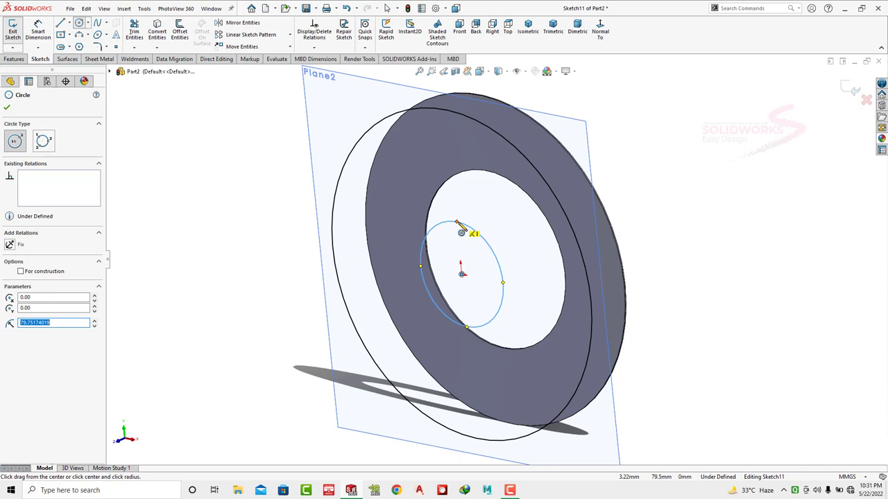
left_click(458, 223)
left_click(705, 129)
type("16")
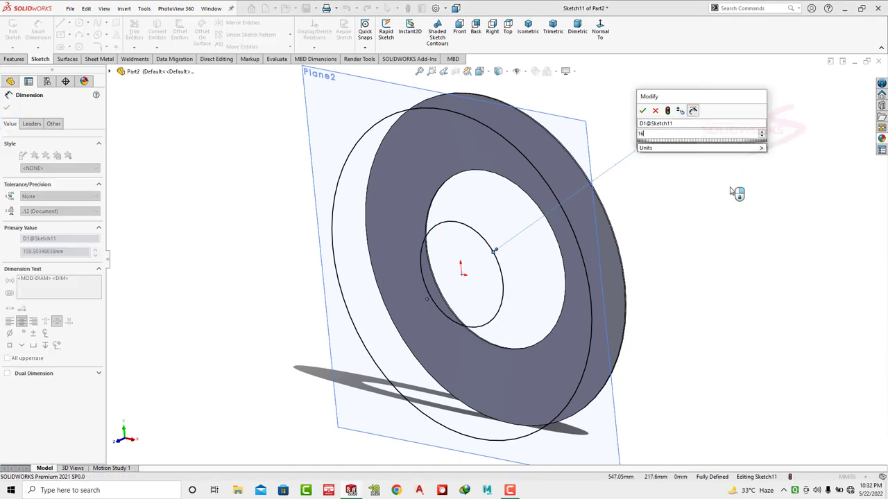
key("Return")
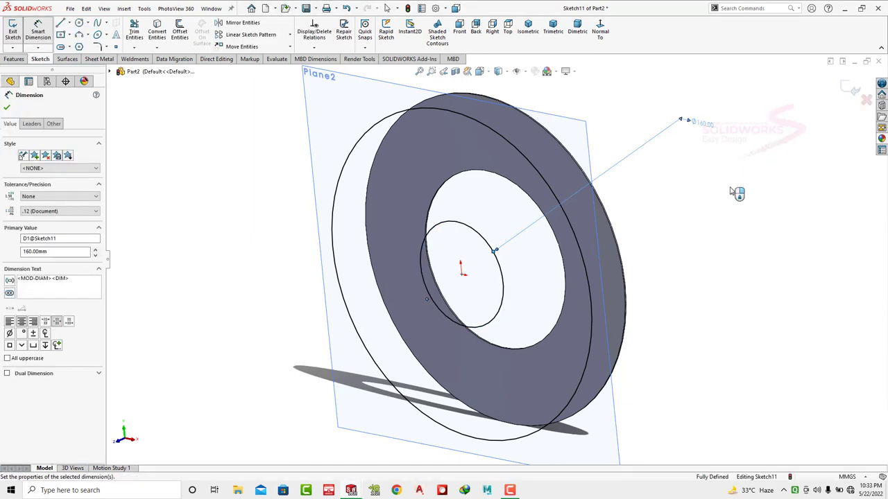
- Make a reversed-direction base flange from the ring sketch, creating Base-Flange3
left_click(99, 59)
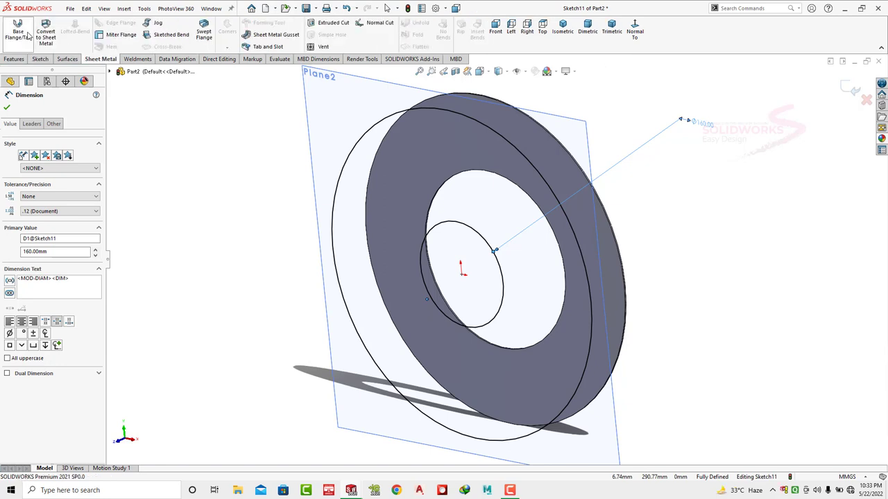
left_click(18, 31)
left_click(22, 160)
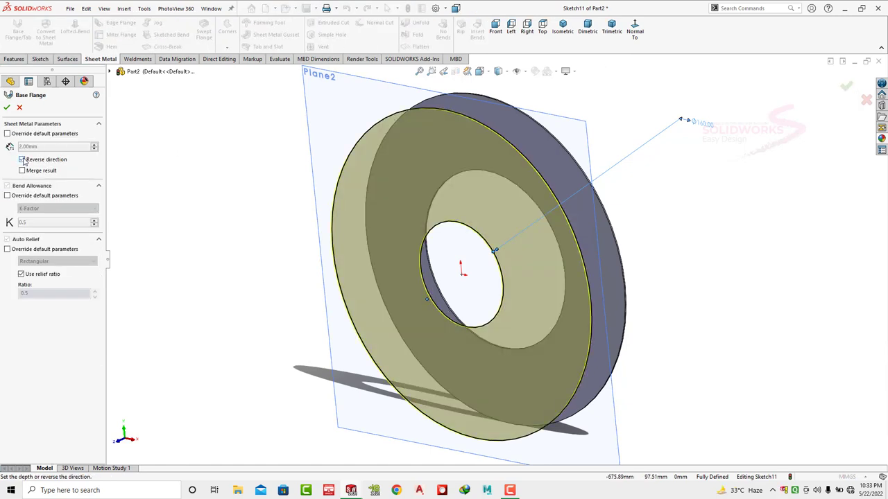
left_click(6, 107)
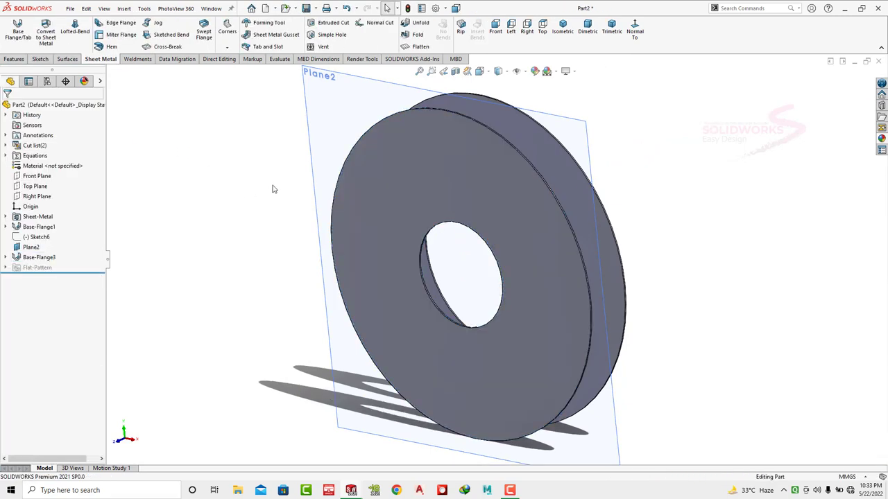
left_click(584, 144)
- Attempt a sketch from the Sketch6 curves, then cancel and leave the empty sketch
left_click(611, 132)
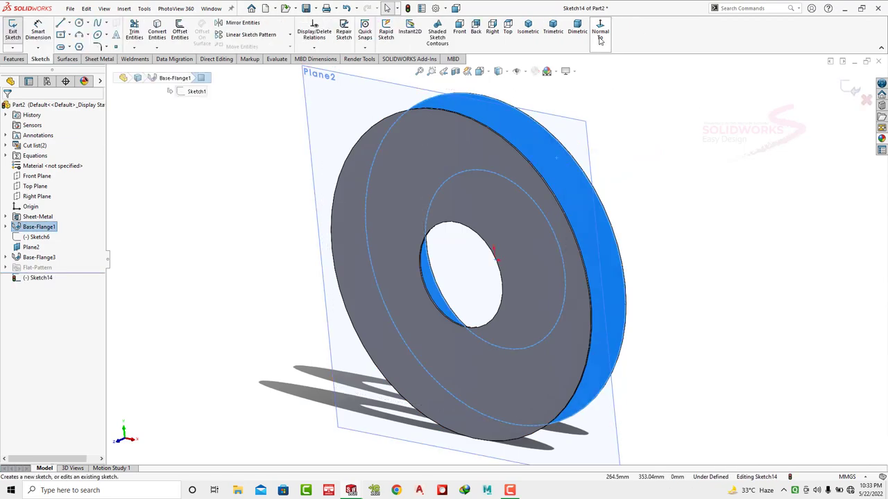
left_click(15, 238)
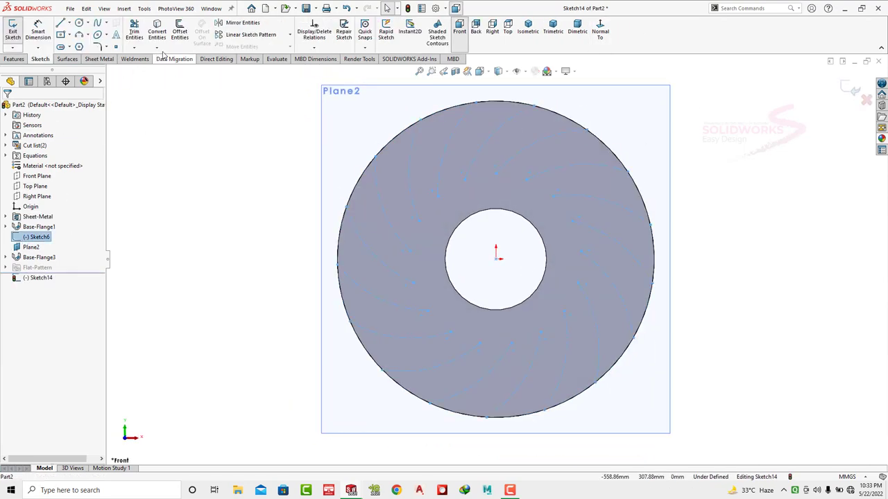
left_click(179, 31)
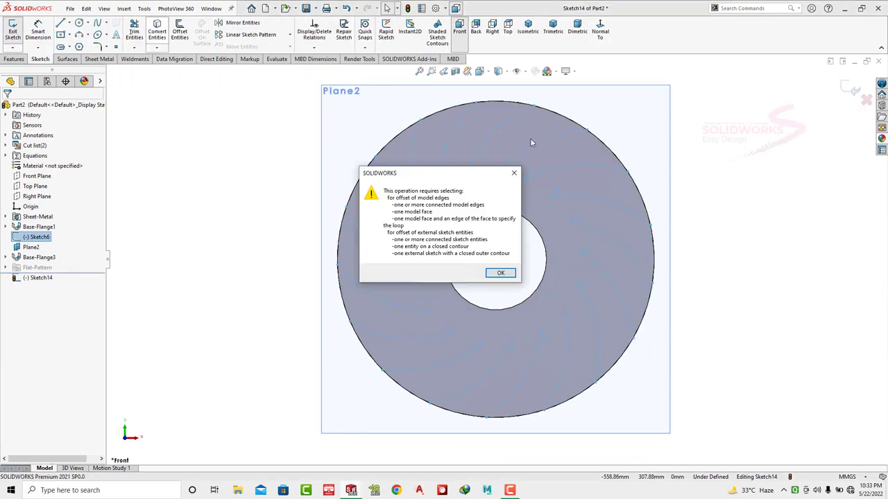
left_click(500, 274)
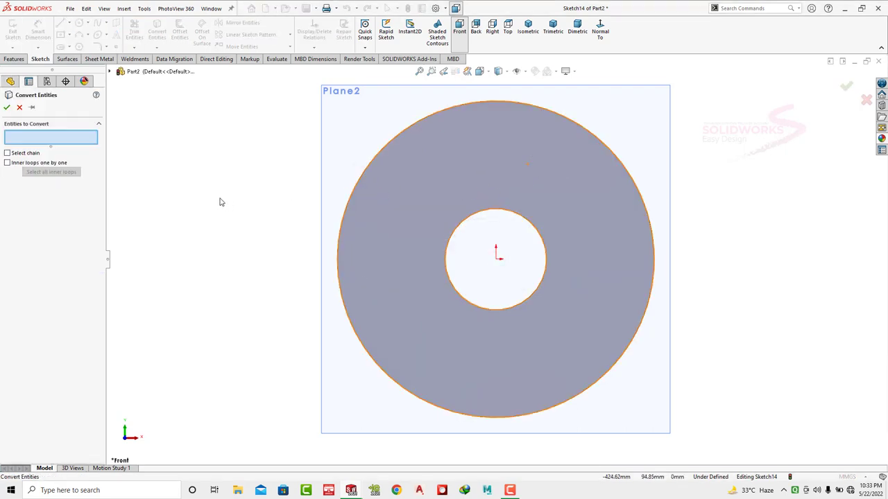
key("Return")
key("ctrl+b")
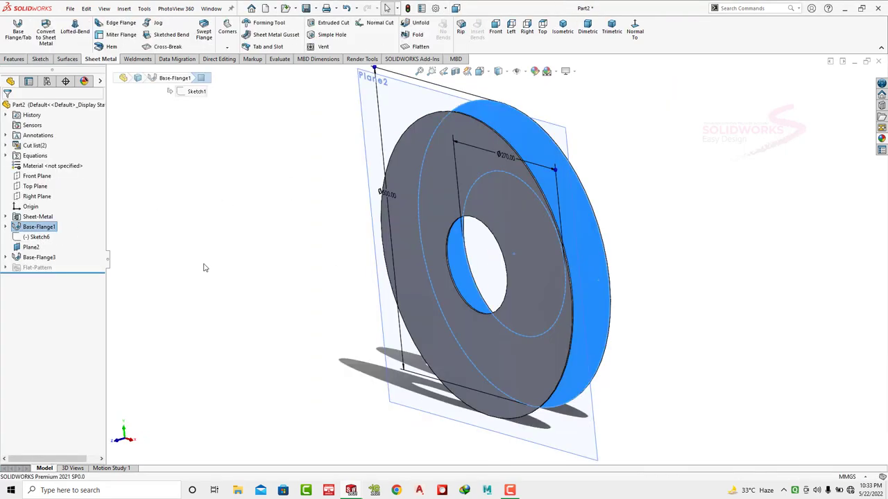
left_click(204, 267)
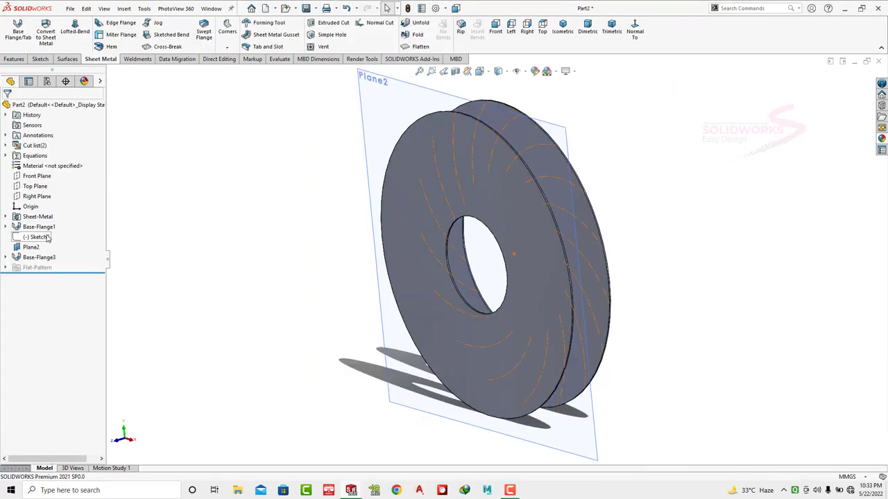
- Sketch on the ring face and convert the Sketch6 blade arc into it
left_click(547, 149)
left_click(587, 109)
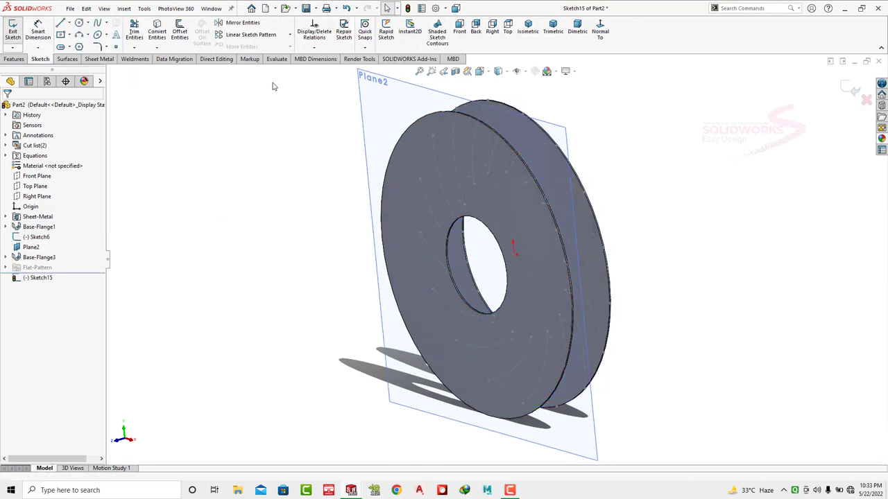
left_click(155, 31)
left_click(532, 145)
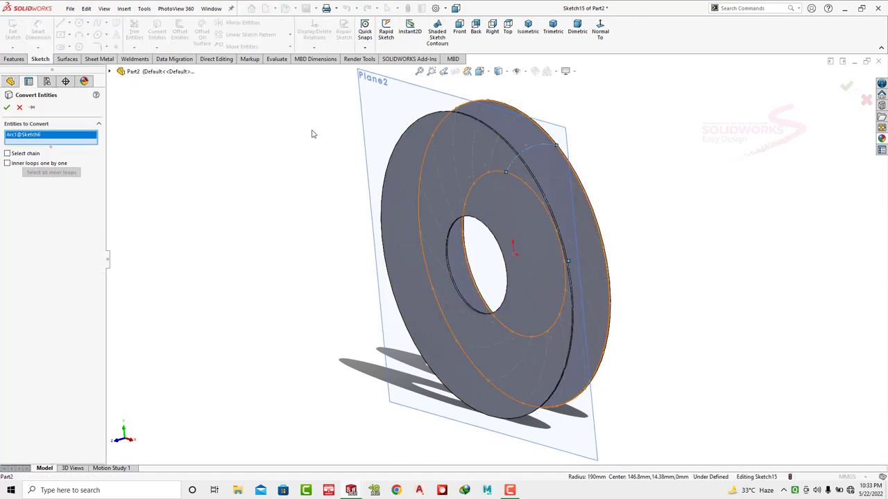
left_click(6, 107)
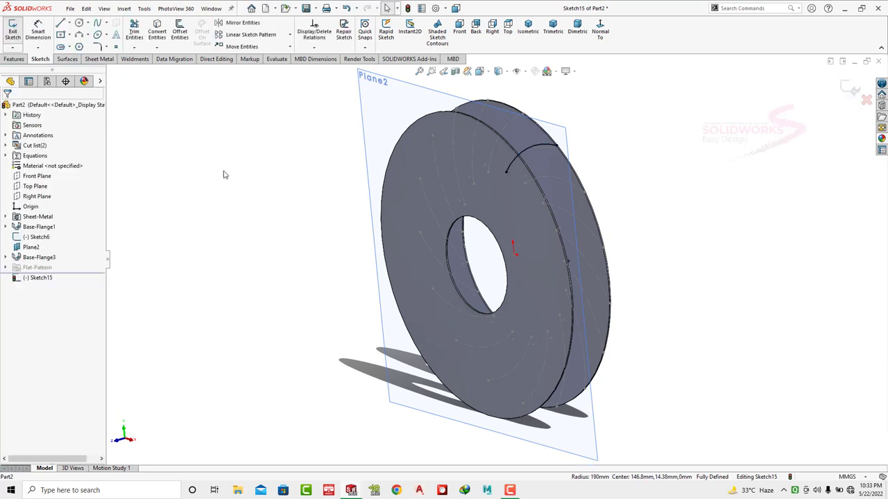
- Build a blade flange from the arc, extending Up To Surface at the rear disc face
left_click(101, 59)
left_click(18, 30)
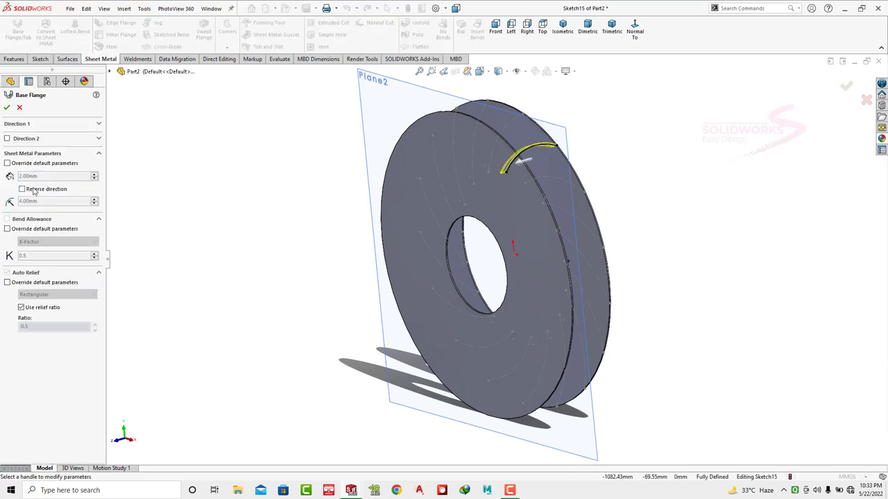
left_click(98, 125)
left_click(70, 136)
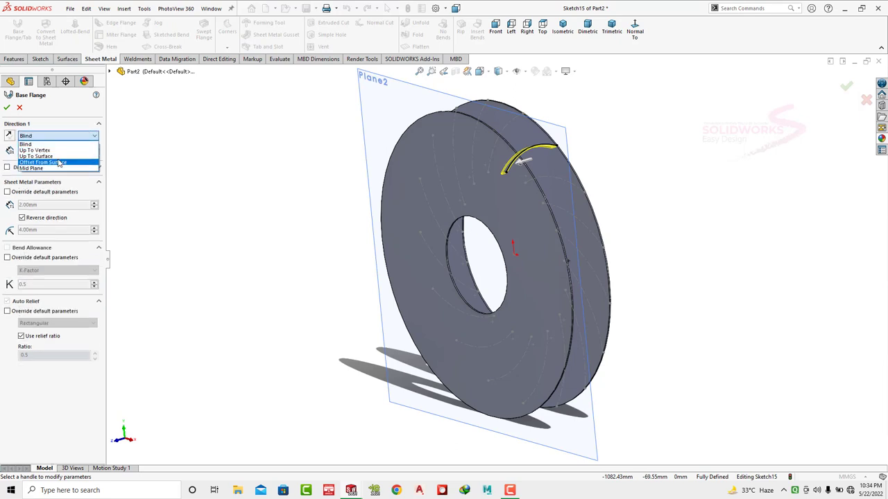
left_click(35, 156)
middle_click_drag(283, 204, 418, 164)
left_click(435, 148)
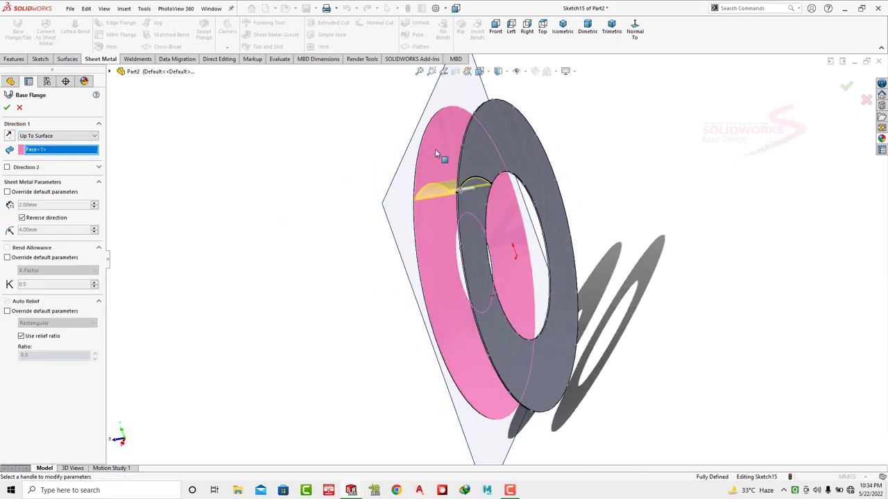
left_click(6, 106)
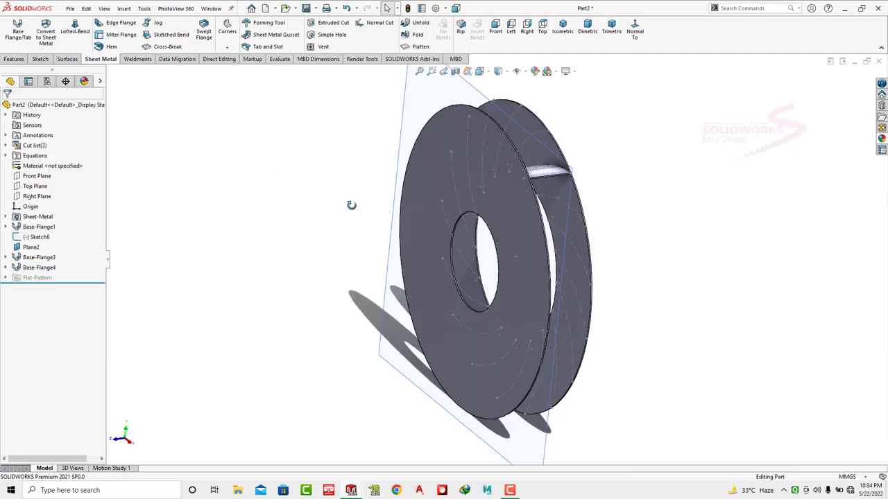
middle_click_drag(350, 205, 385, 123)
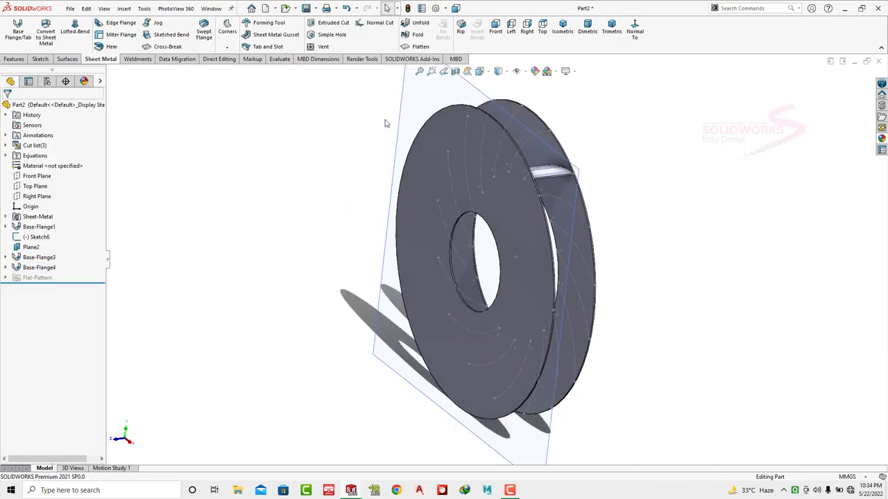
- Circularly pattern the Base-Flange4 blade body around the disc's outer edge as axis
left_click(14, 59)
left_click(276, 48)
left_click(299, 69)
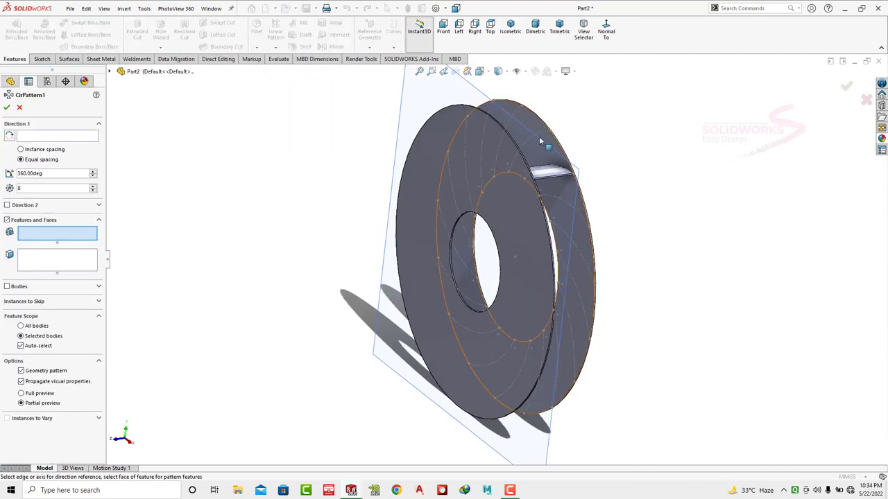
left_click(65, 137)
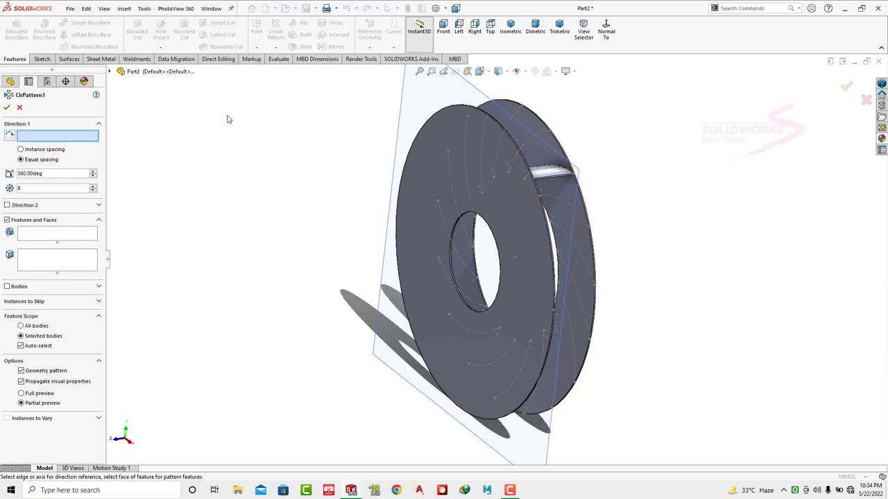
left_click(539, 197)
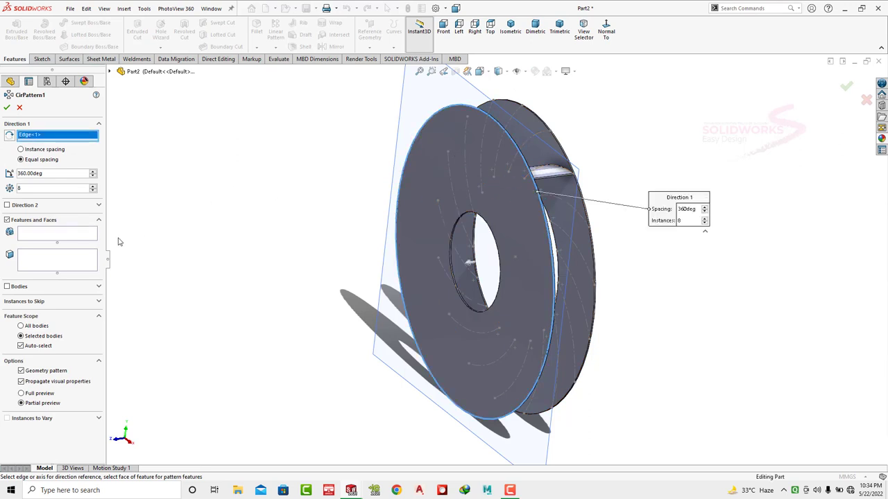
left_click(8, 288)
left_click(555, 176)
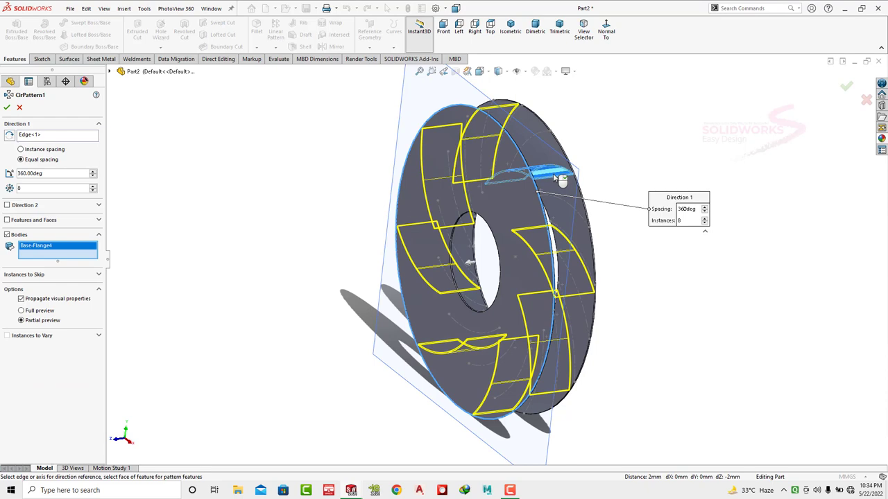
left_click(94, 191)
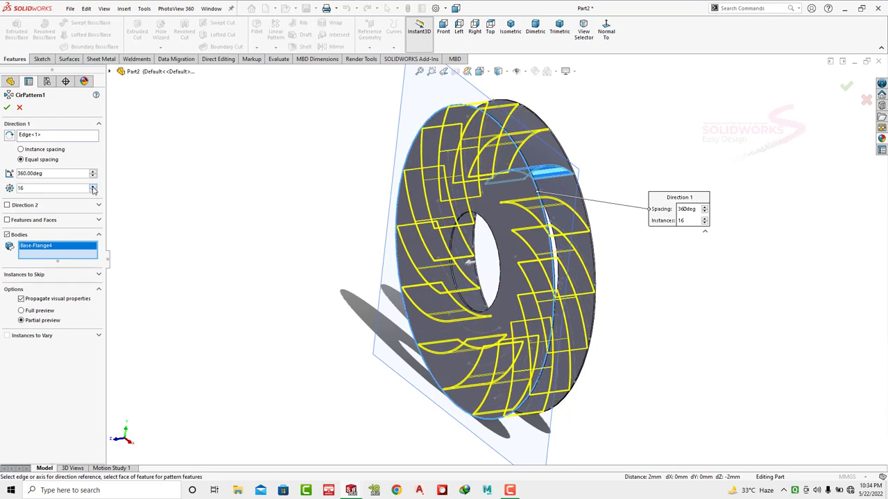
key("Return")
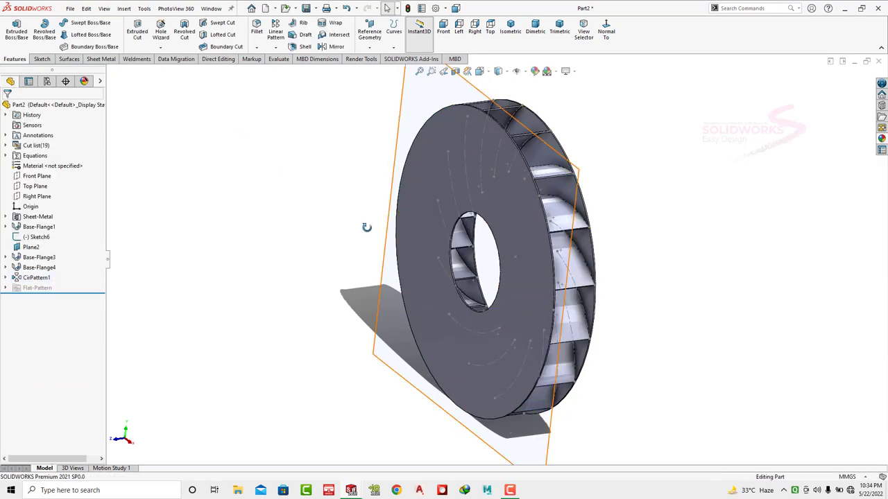
mouse_move(366, 222)
middle_mouse_down()
mouse_move(331, 192)
mouse_move(363, 179)
mouse_move(359, 196)
middle_mouse_up()
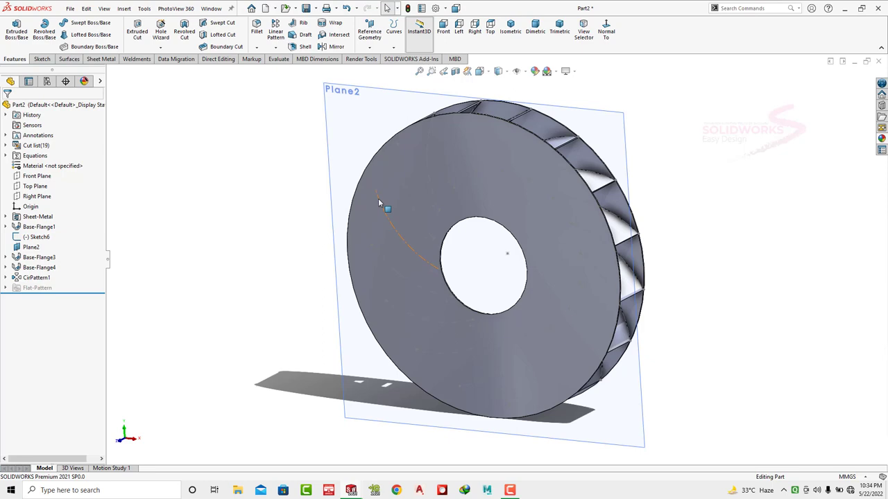
- View the wheel's front face in isometric and start an Edge Flange
key("ctrl+7")
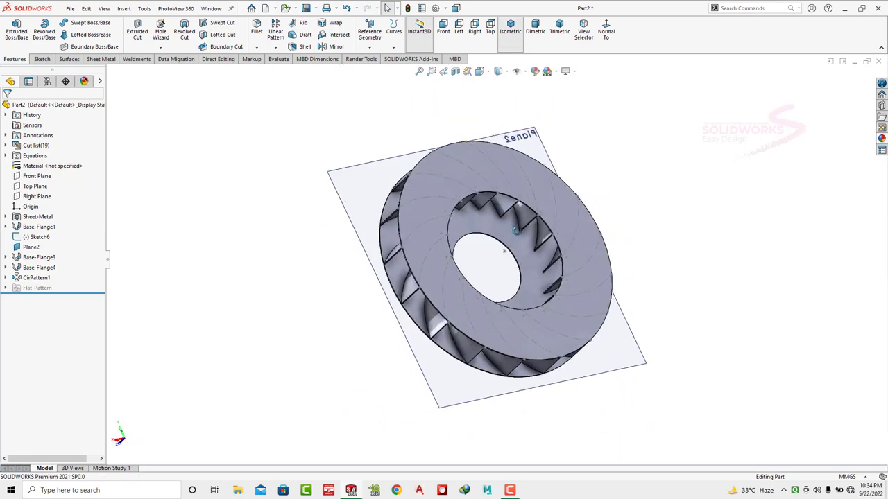
middle_click_drag(514, 230, 495, 138)
scroll(487, 125, "down", 3)
left_click(487, 124)
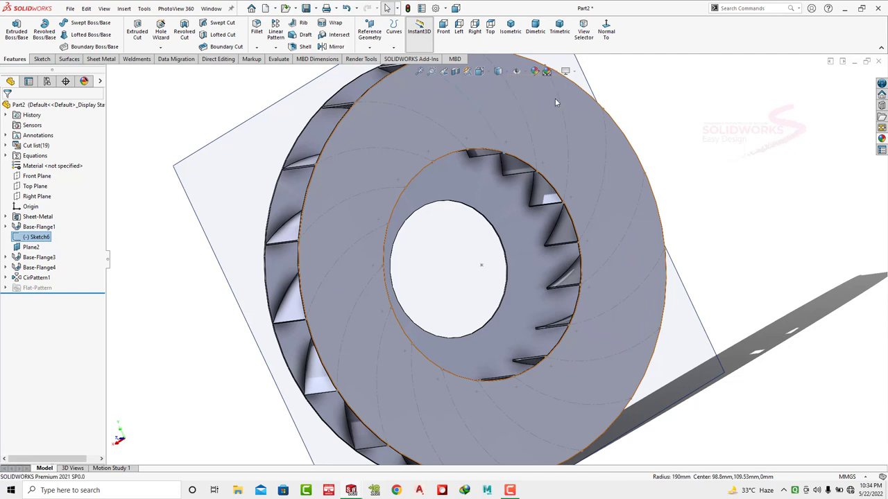
left_click(676, 179)
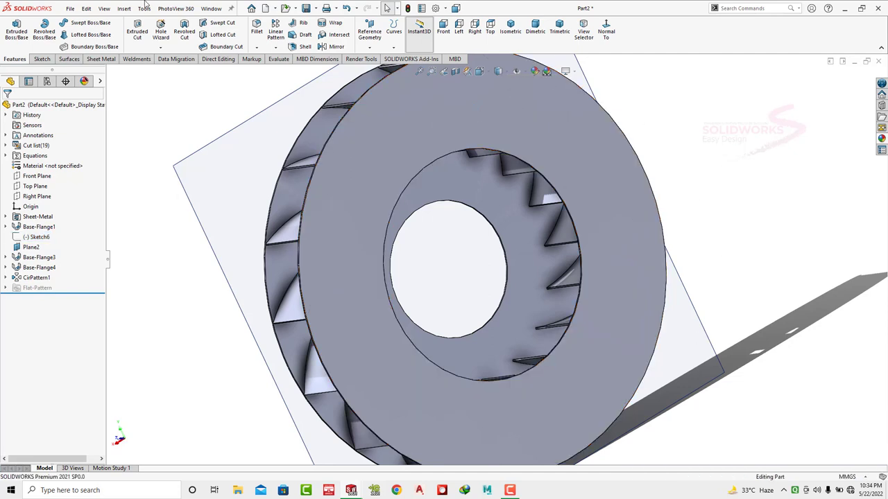
left_click(100, 59)
left_click(114, 23)
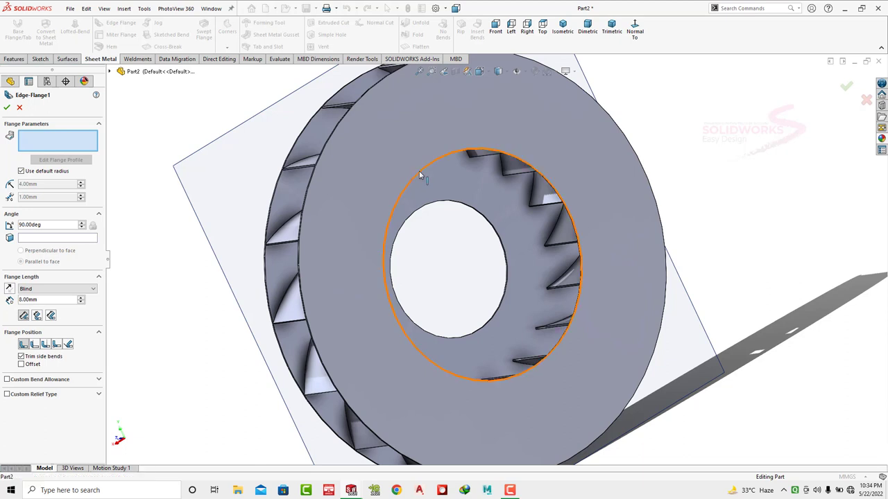
- Add a 25 mm edge flange around the front disc's inner circular edge
left_click(452, 146)
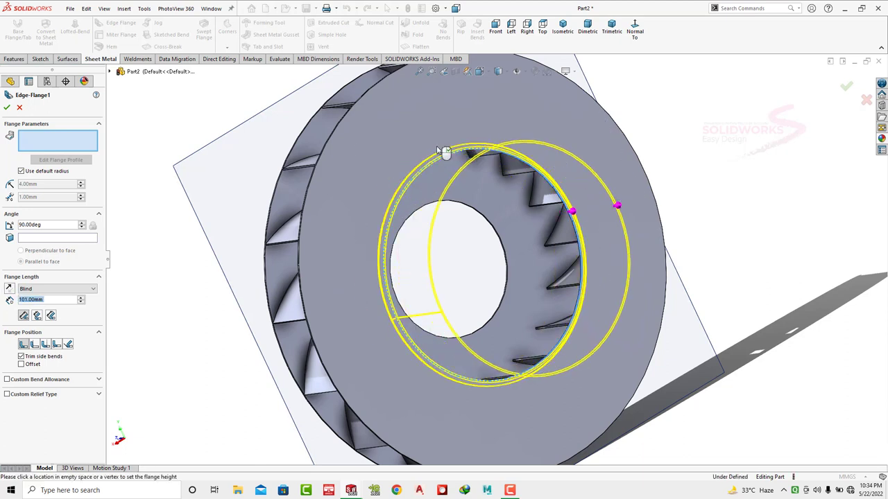
type("25")
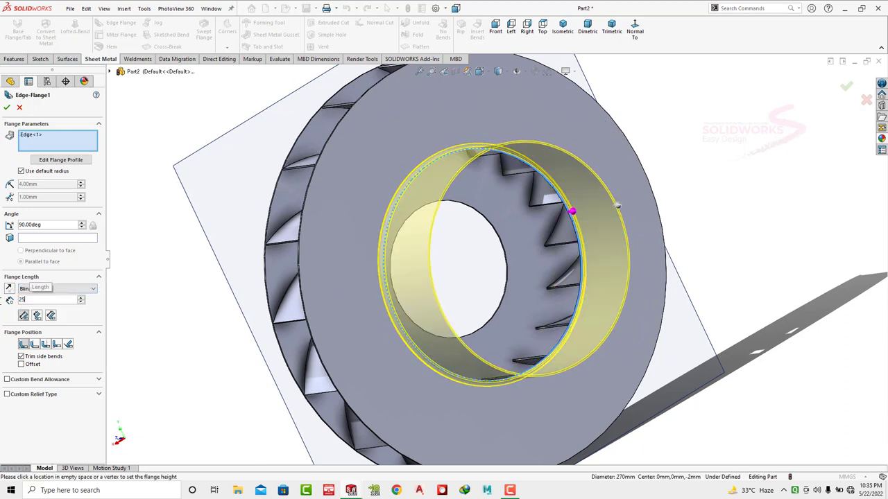
key("Return")
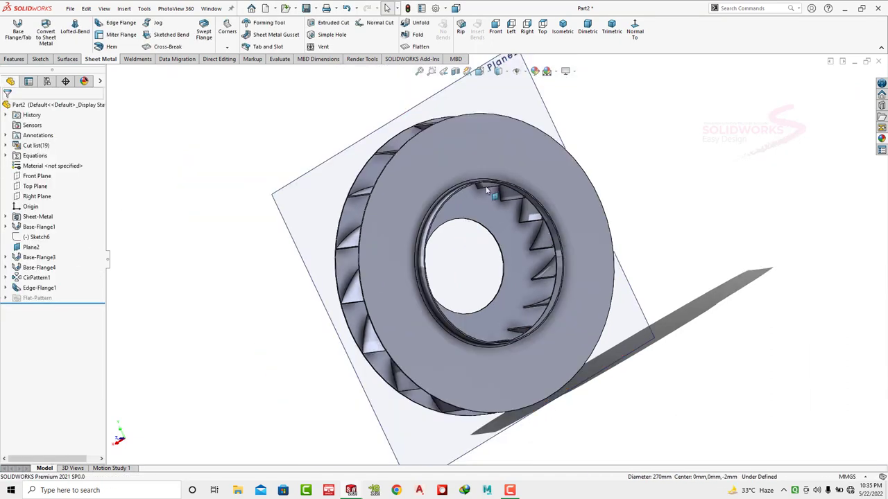
left_click(587, 31)
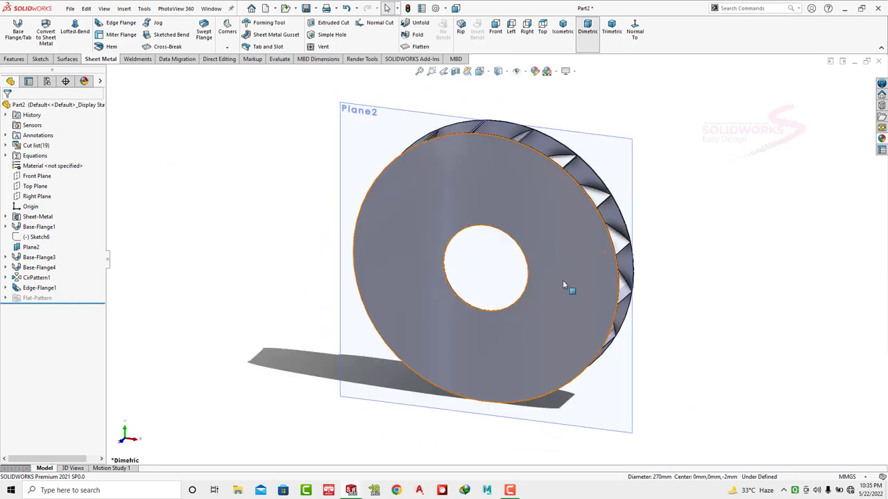
left_click(580, 222)
- Sketch two concentric circles at the origin on Plane2
left_click(603, 186)
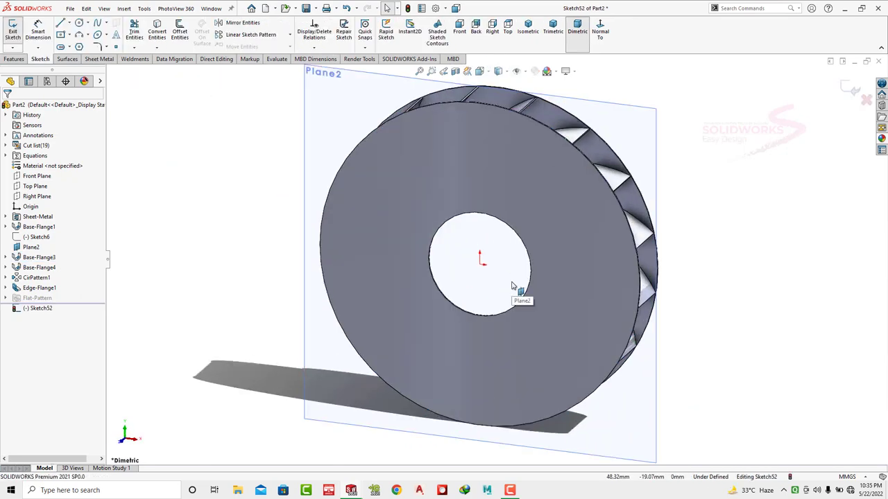
scroll(513, 286, "down", 2)
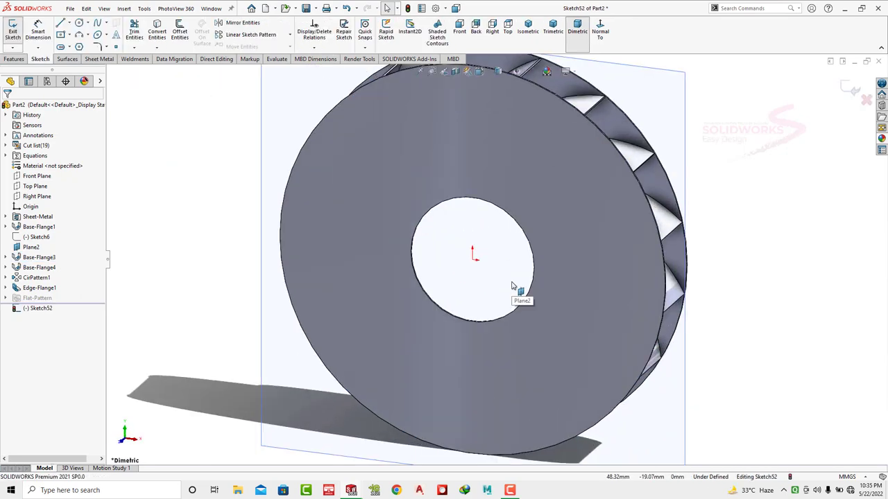
left_click(79, 22)
left_click(472, 254)
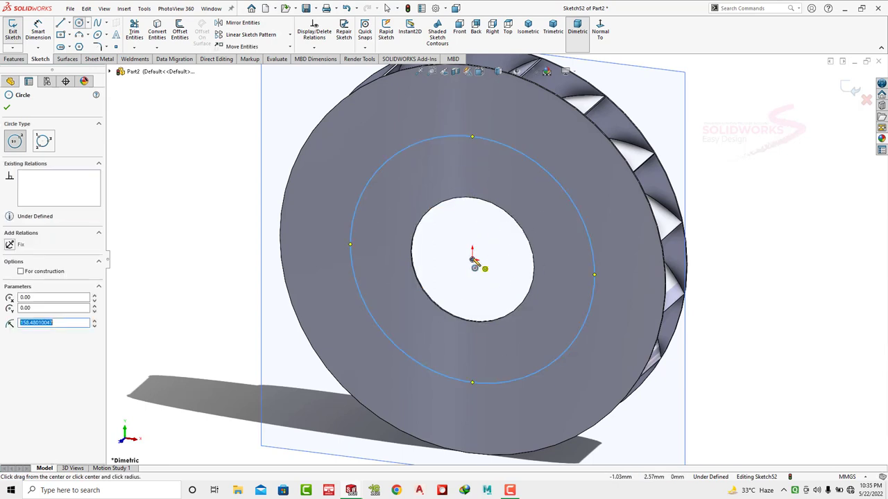
left_click(472, 255)
left_click(472, 224)
key("Escape")
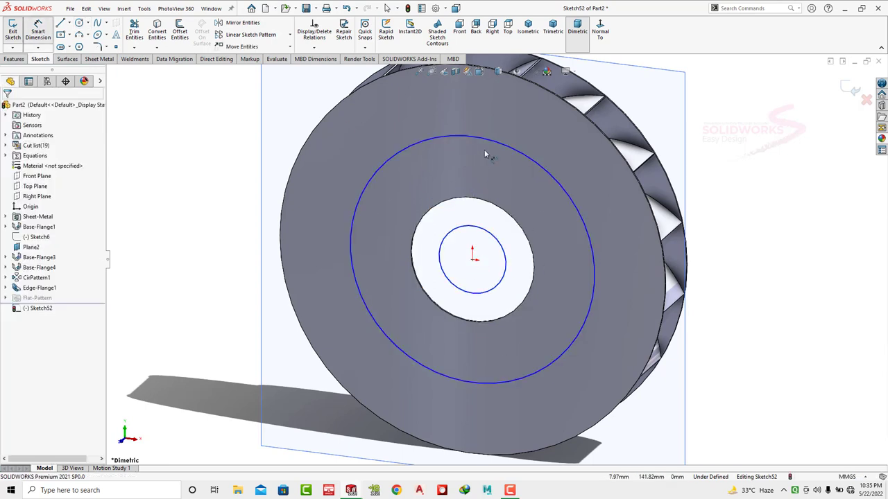
- Dimension the circles to Ø270 mm outer and Ø60 mm inner
key("d")
left_click(504, 141)
left_click(496, 159)
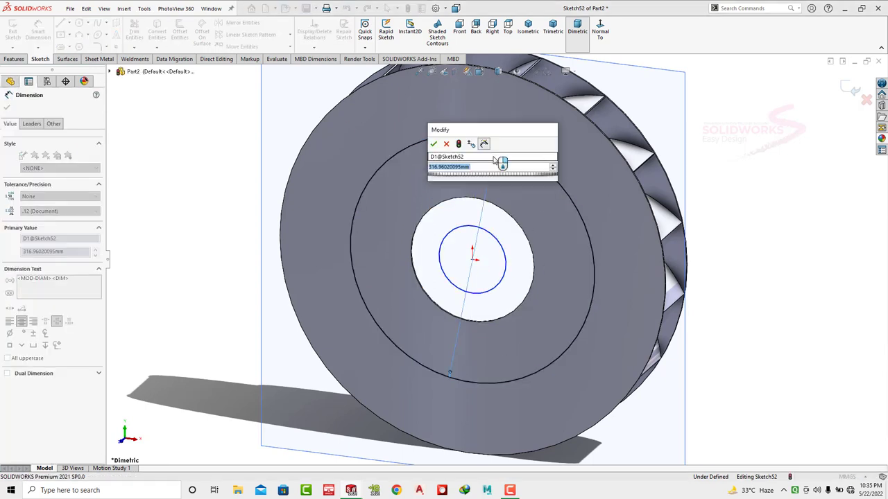
type("270")
key("Return")
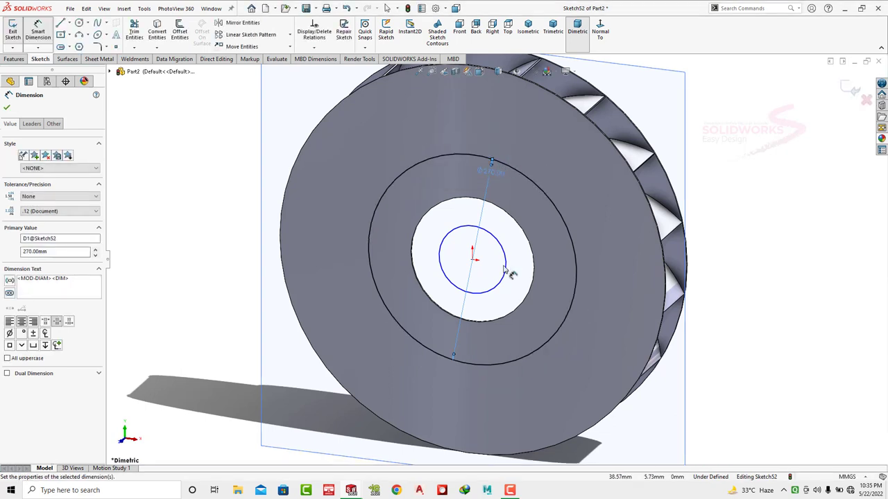
left_click(501, 238)
left_click(534, 210)
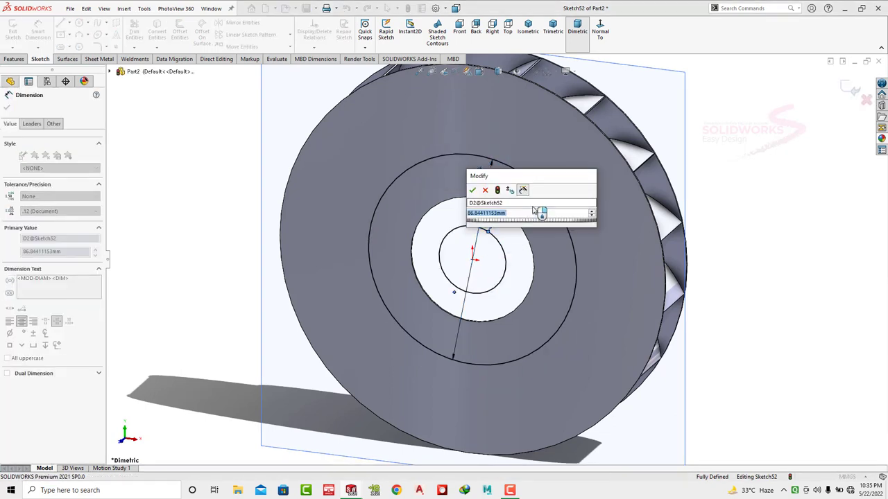
type("60")
key("Return")
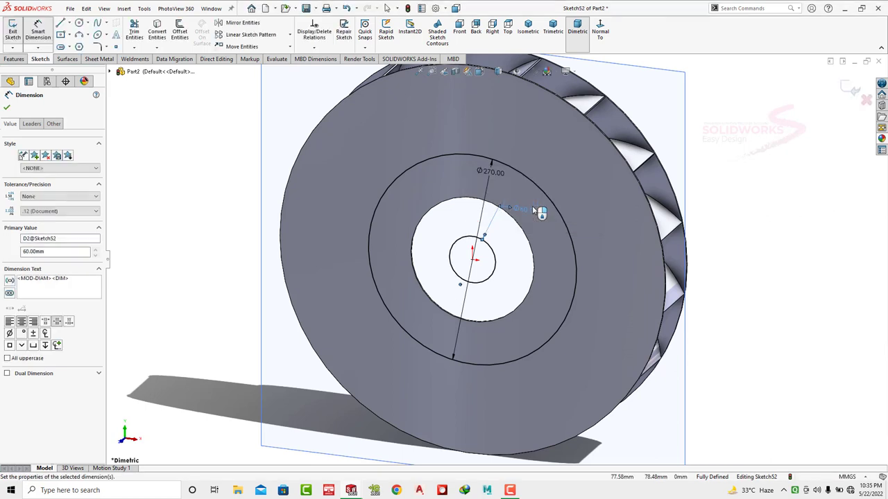
left_click(6, 107)
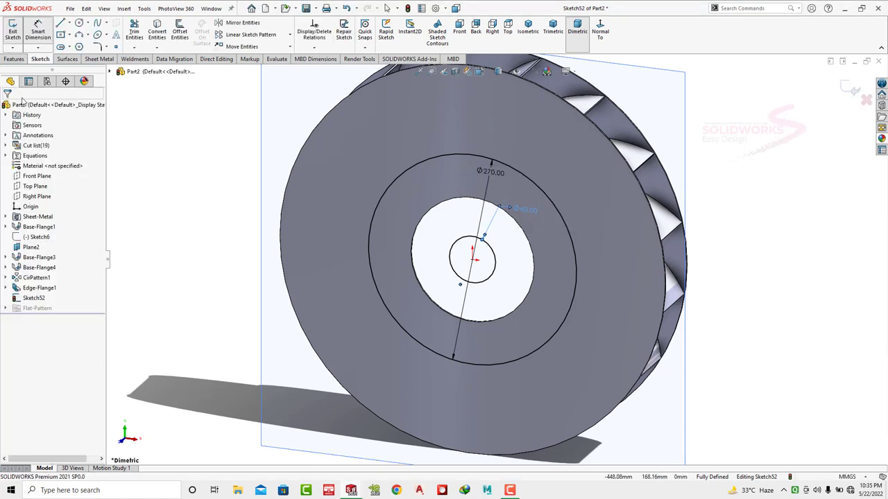
left_click(100, 59)
- Try a 13 mm unmerged, reversed base flange from the ring sketch
left_click(18, 31)
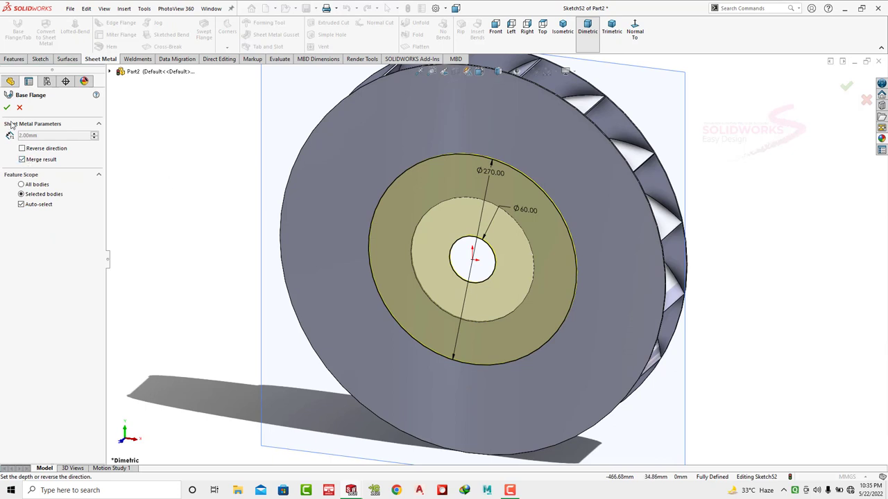
left_click(24, 161)
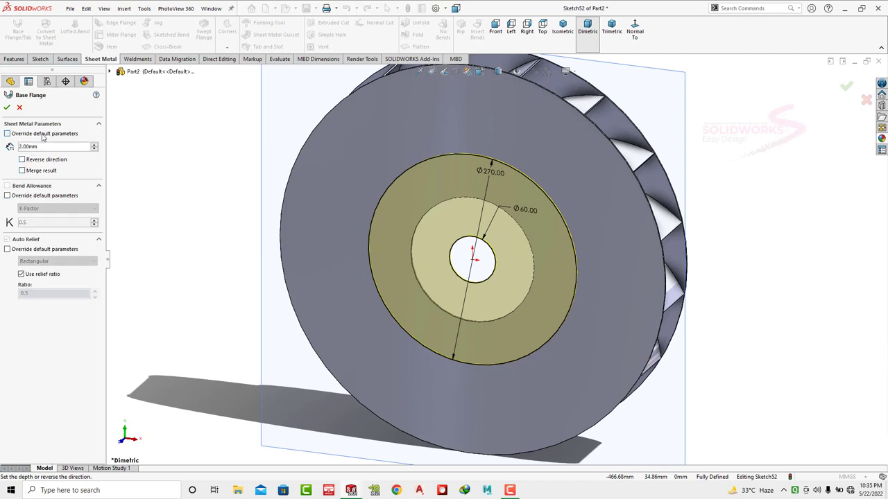
left_click(95, 147)
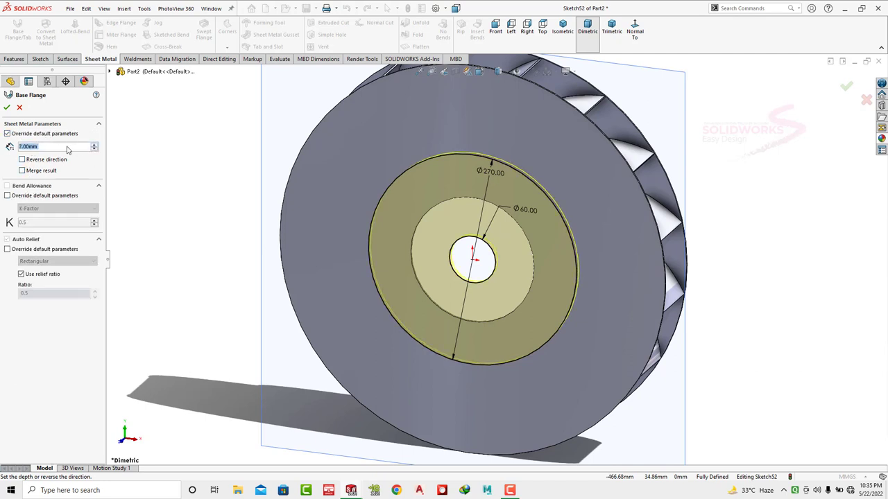
type("3")
key("Return")
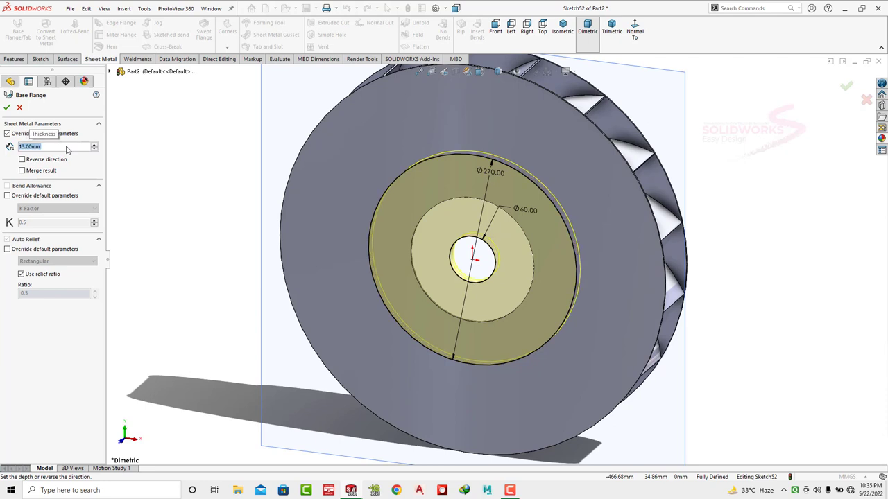
left_click(23, 160)
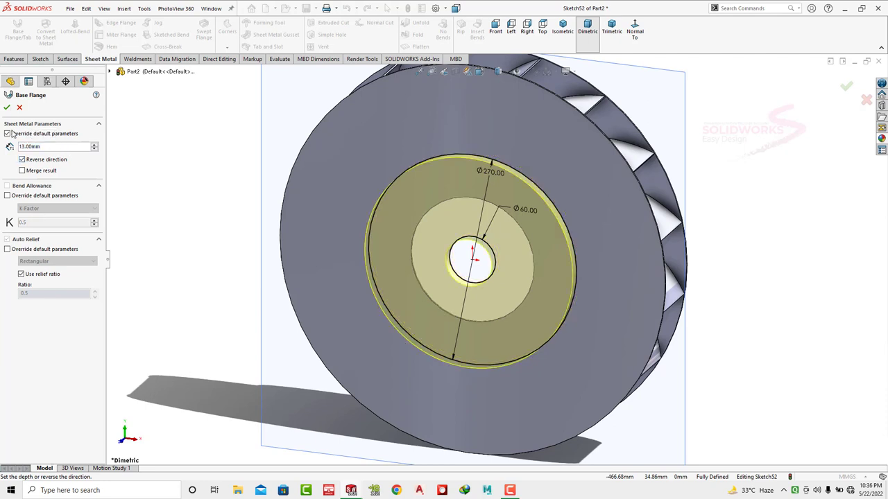
left_click(6, 109)
- Delete the Base-Flange5 feature
mouse_move(462, 263)
middle_mouse_down()
mouse_move(447, 275)
mouse_move(454, 203)
middle_mouse_up()
left_click(453, 202)
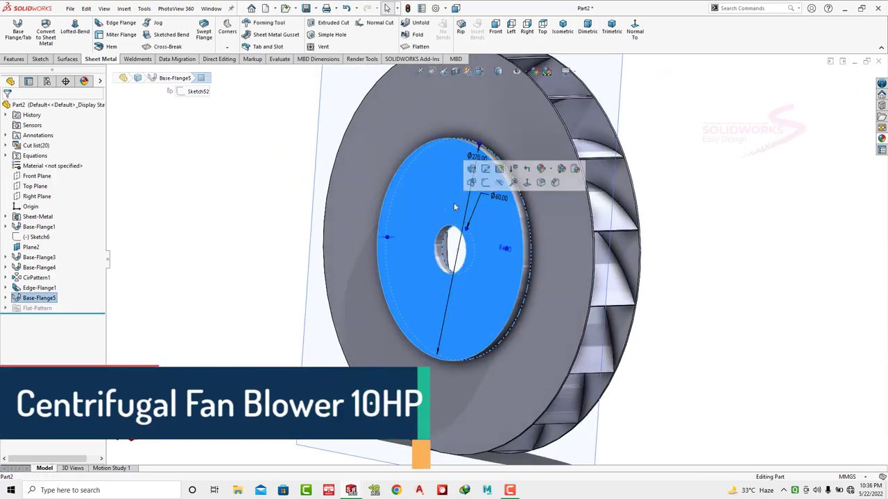
left_click(736, 271)
middle_click_drag(497, 252, 516, 248)
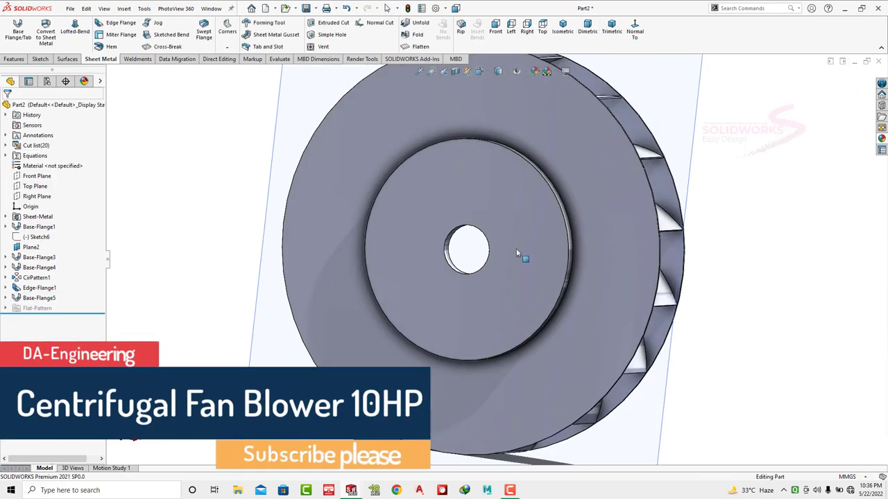
left_click(40, 299)
right_click(40, 299)
left_click(97, 331)
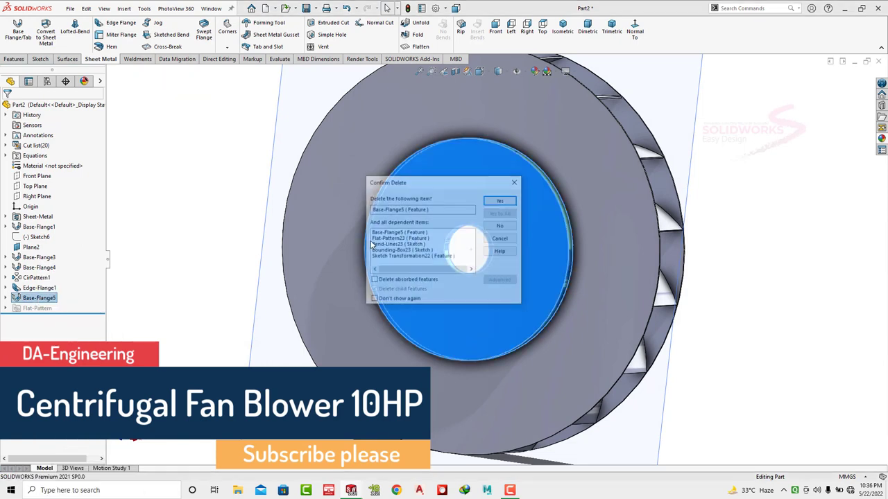
left_click(501, 201)
- Extrude Sketch52 as a 13 mm merged boss to form the hub
left_click(55, 297)
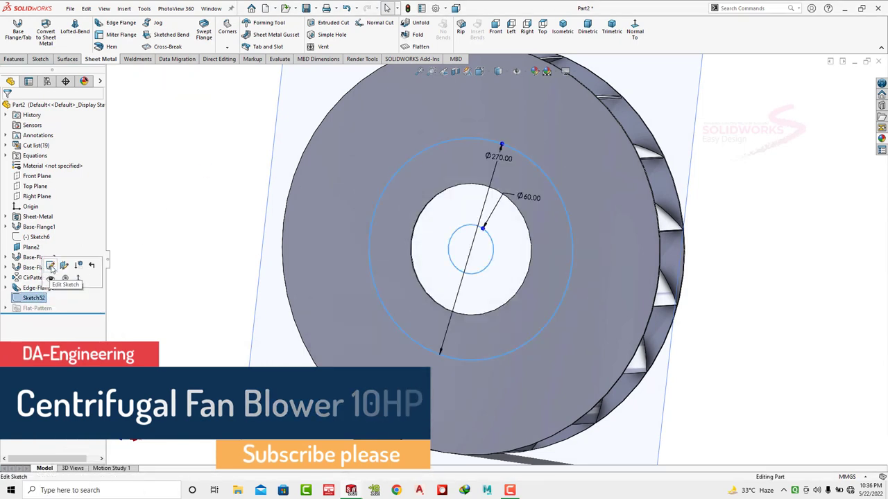
left_click(49, 276)
left_click(14, 59)
left_click(16, 31)
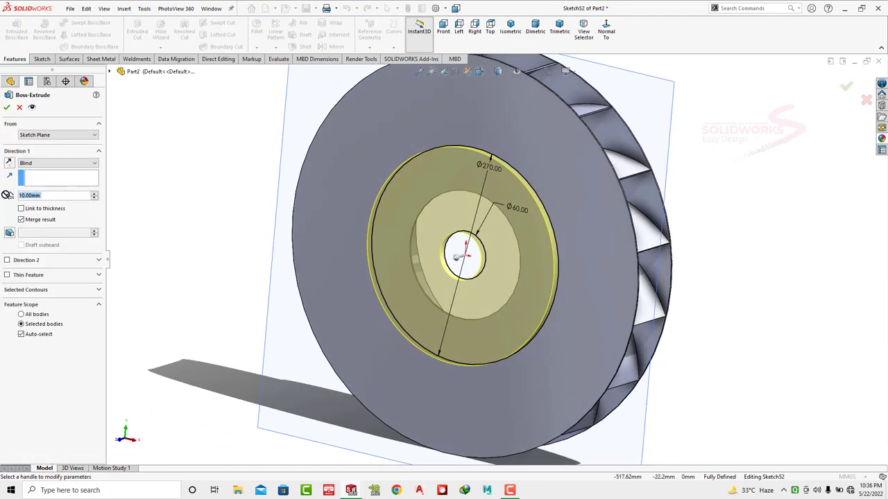
scroll(7, 196, "up", 3)
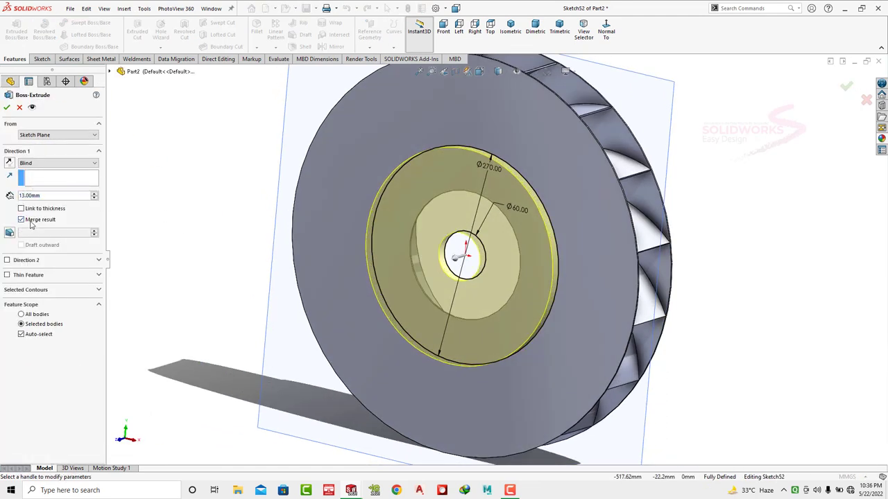
left_click(7, 107)
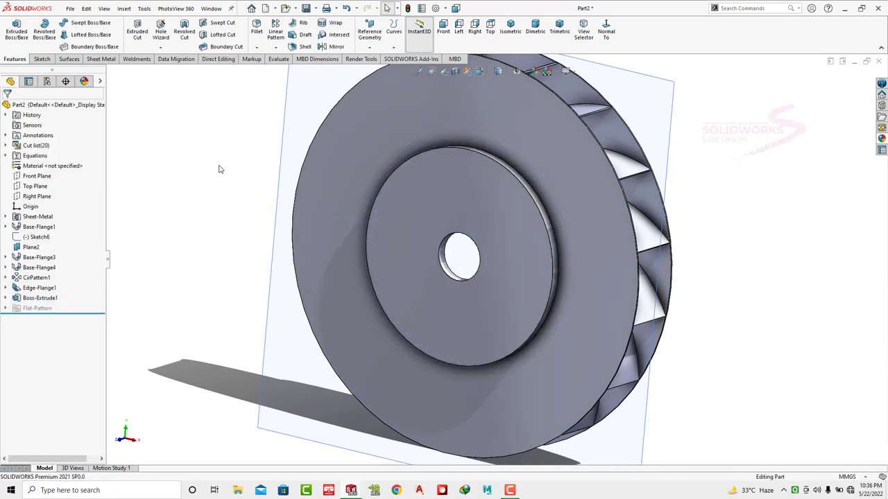
mouse_move(253, 204)
middle_mouse_down()
mouse_move(368, 224)
mouse_move(347, 271)
mouse_move(379, 259)
mouse_move(513, 284)
mouse_move(482, 244)
mouse_move(490, 251)
middle_mouse_up()
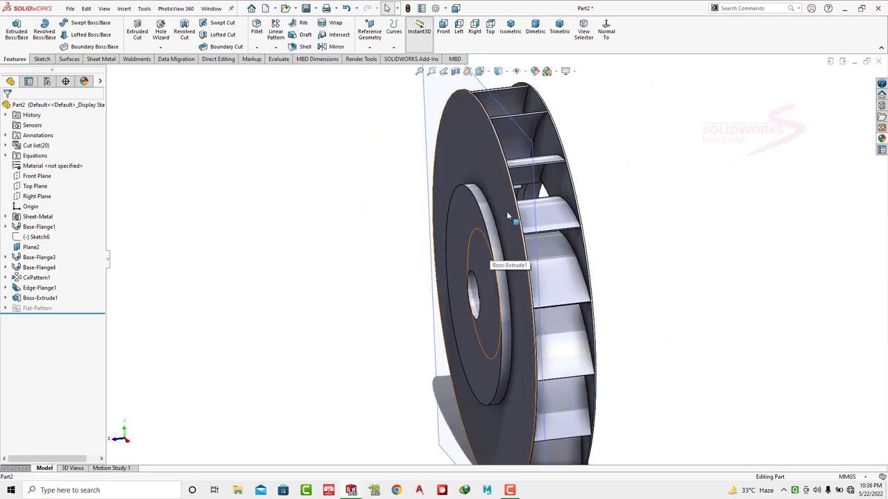
- Start a sketch on Plane2 and draw two concentric circles centred on the origin
left_click(532, 147)
left_click(573, 117)
left_click(600, 32)
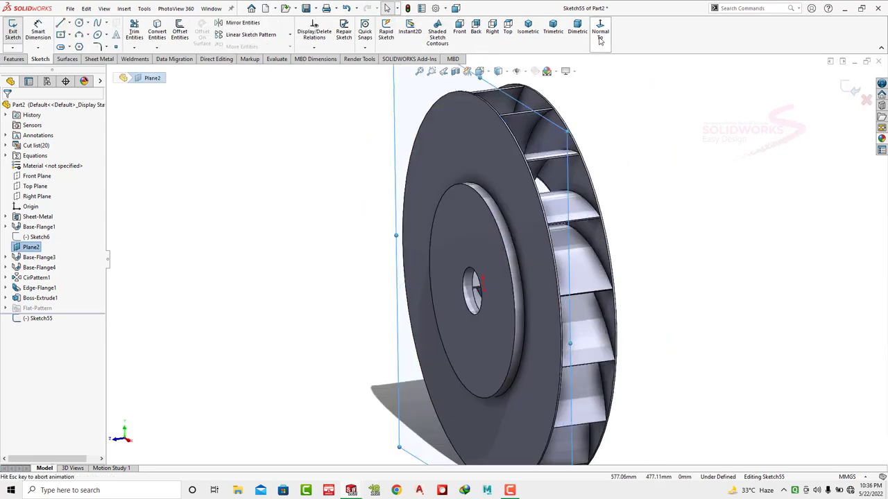
left_click(79, 23)
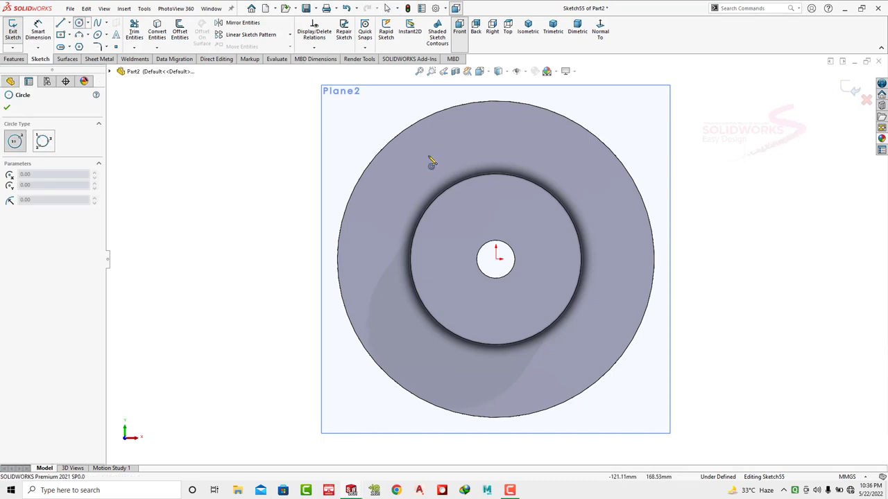
left_click(496, 259)
left_click(495, 233)
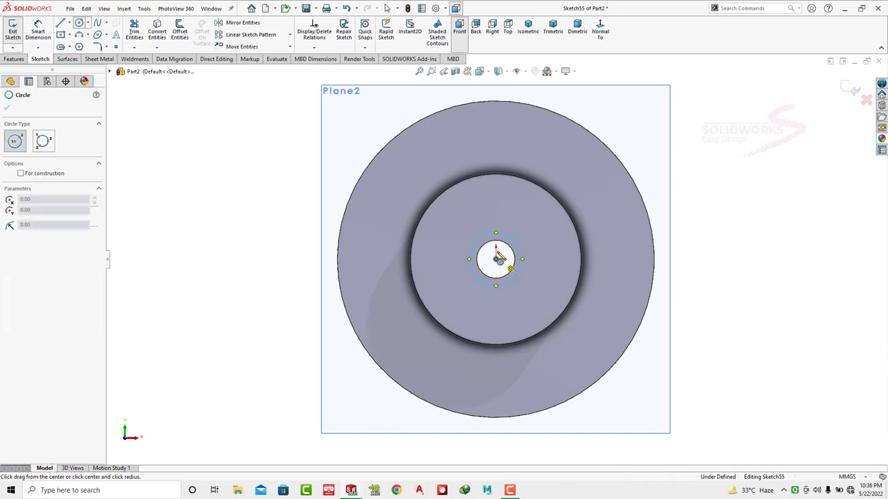
left_click(496, 258)
left_click(458, 235)
key("Escape")
- Dimension the outer circle Ø160 and the inner circle Ø60
left_click(458, 236)
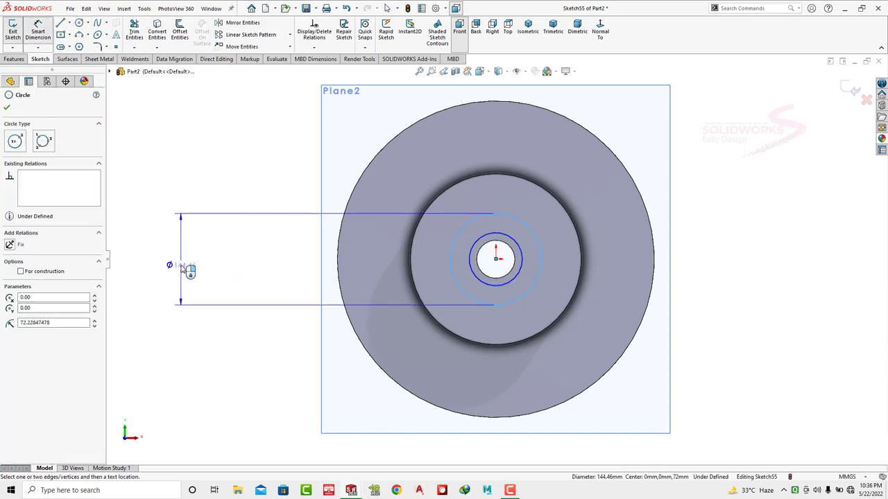
left_click(182, 270)
type("160")
key("Return")
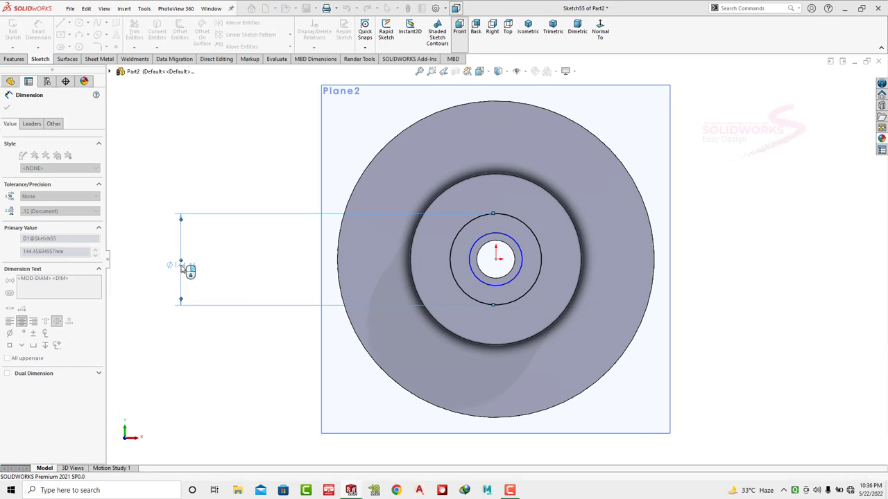
left_click(514, 258)
left_click(541, 174)
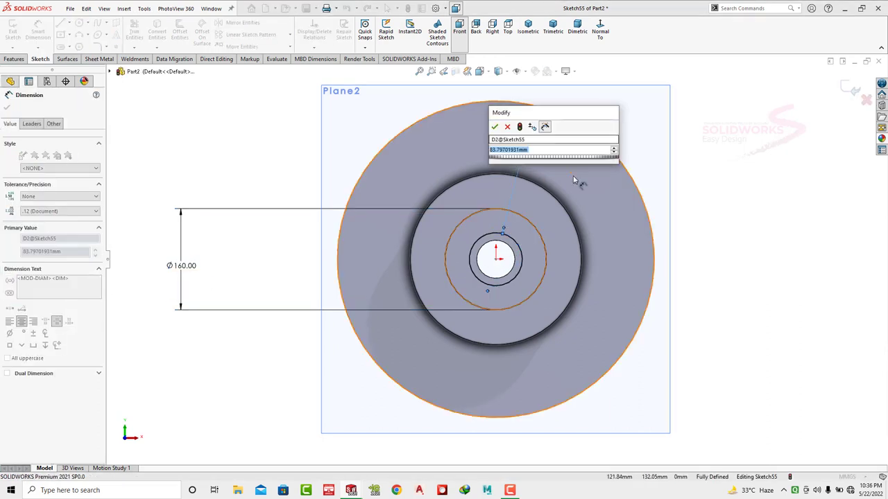
type("60")
key("Return")
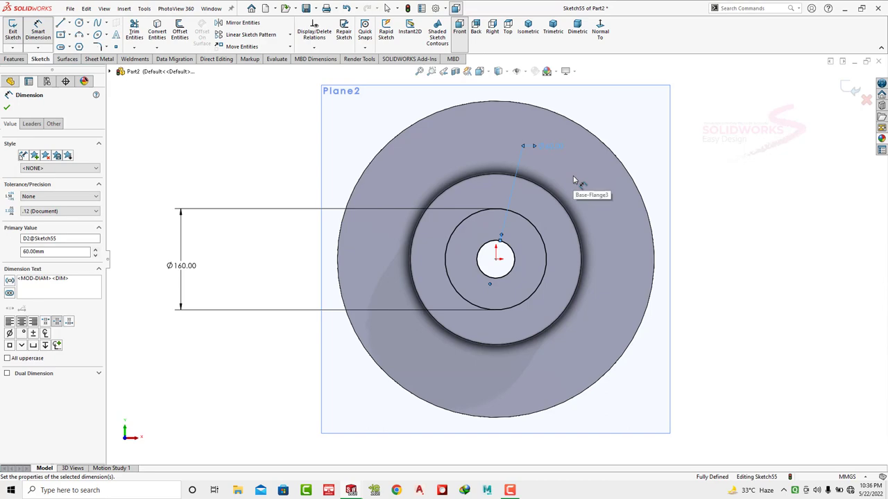
- Extrude the ring 13 mm as a separate body with Merge result unchecked
left_click(25, 60)
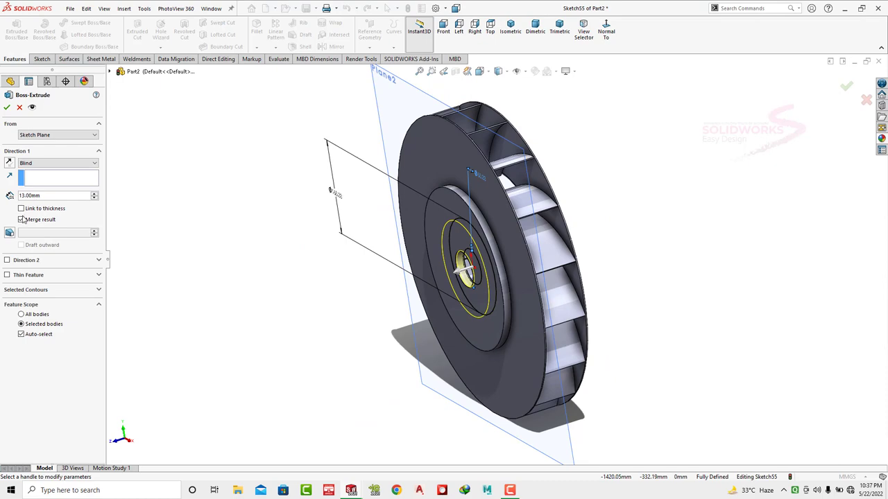
left_click(21, 220)
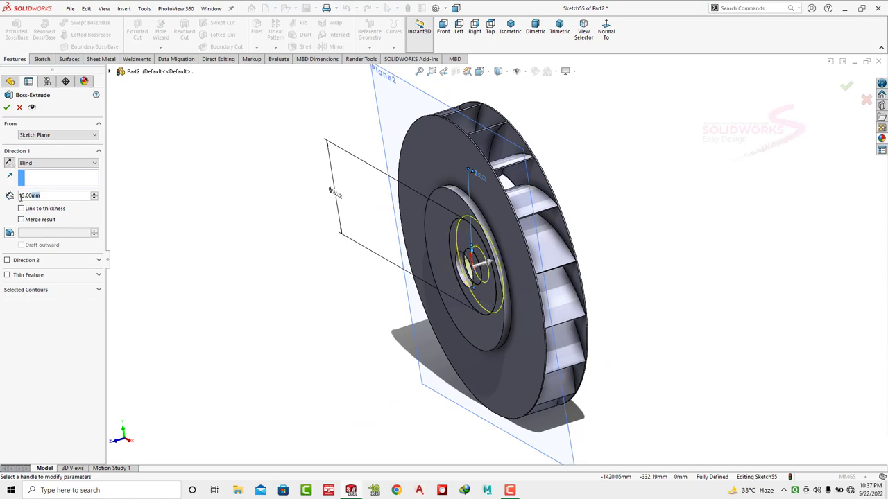
type("3")
key("Return")
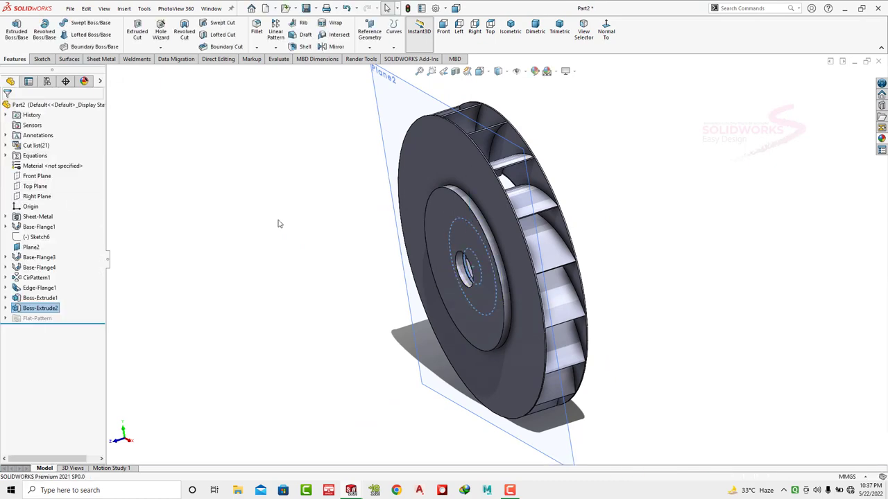
mouse_move(487, 281)
middle_mouse_down()
mouse_move(527, 277)
mouse_move(417, 417)
mouse_move(426, 393)
middle_mouse_up()
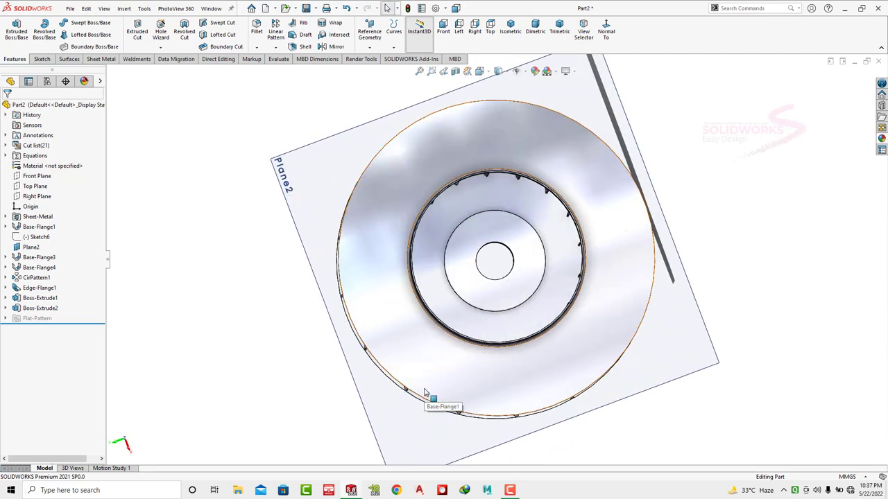
left_click(559, 31)
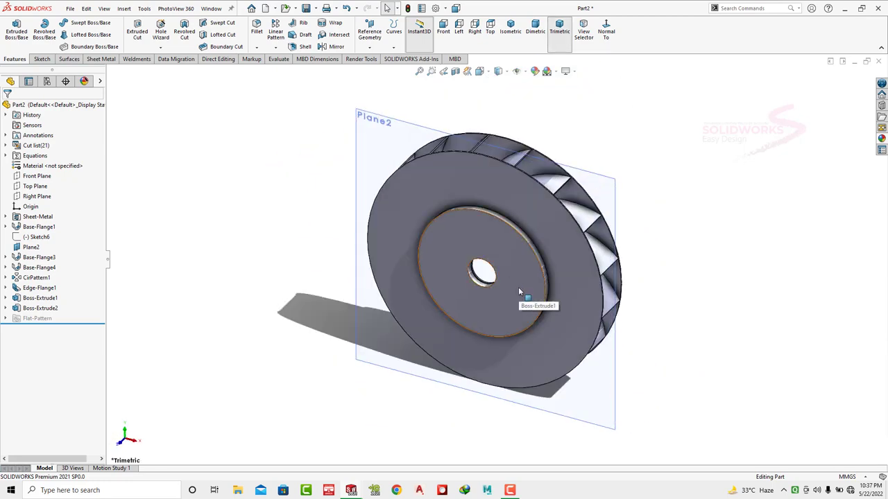
mouse_move(518, 287)
middle_mouse_down()
mouse_move(488, 313)
mouse_move(555, 240)
middle_mouse_up()
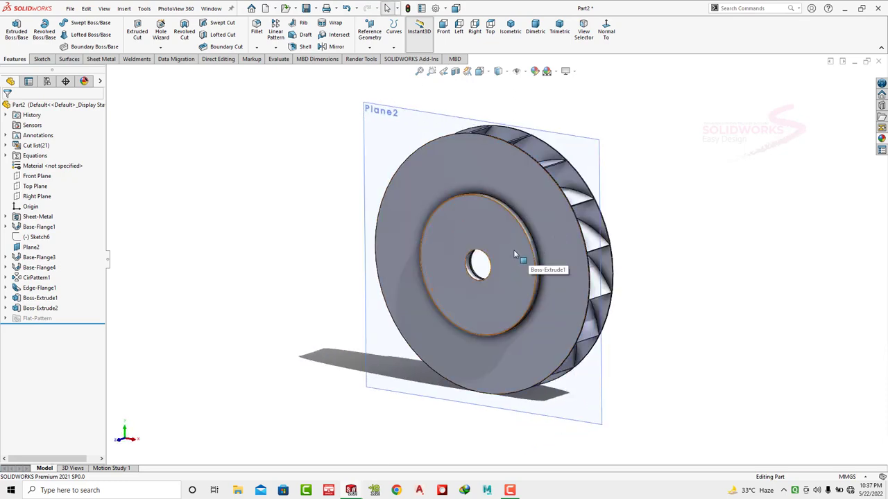
- Start a sketch on the hub face and draw concentric circles at the origin
left_click(513, 254)
left_click(540, 223)
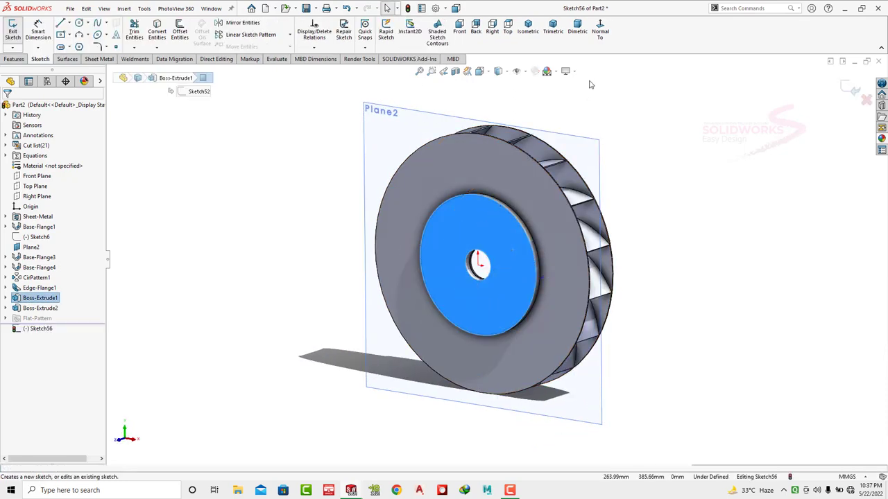
scroll(505, 280, "down", 5)
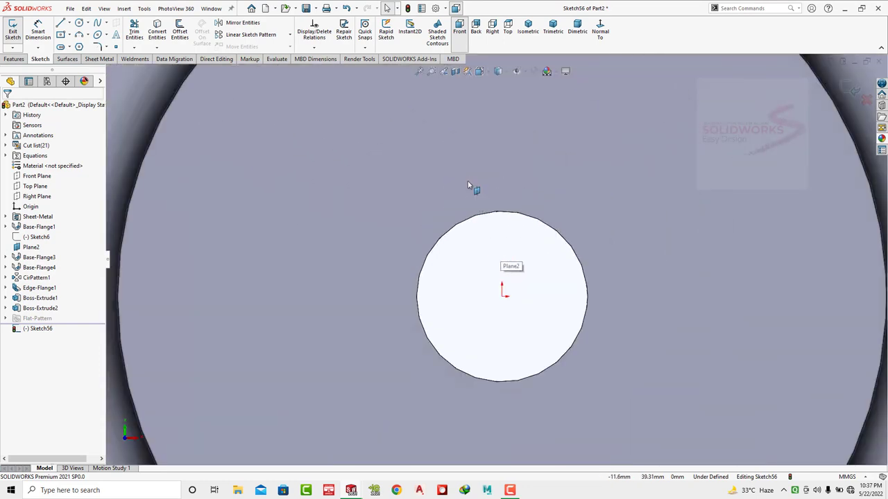
left_click(80, 23)
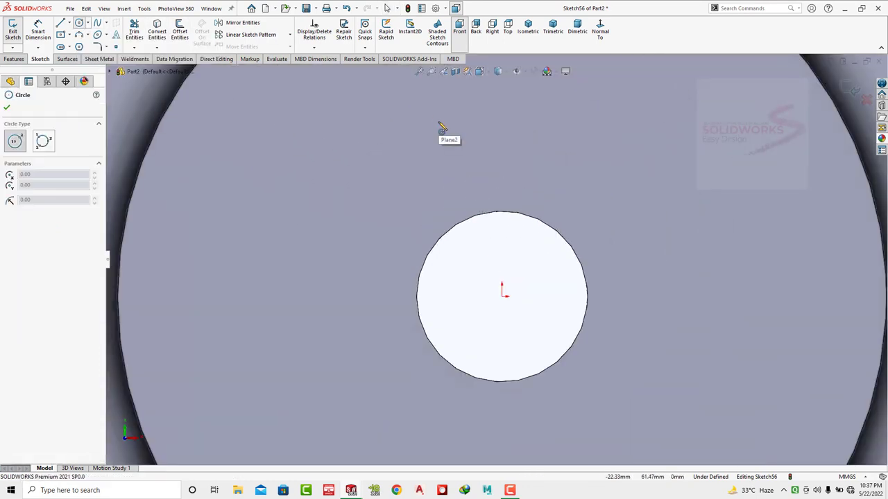
left_click(503, 296)
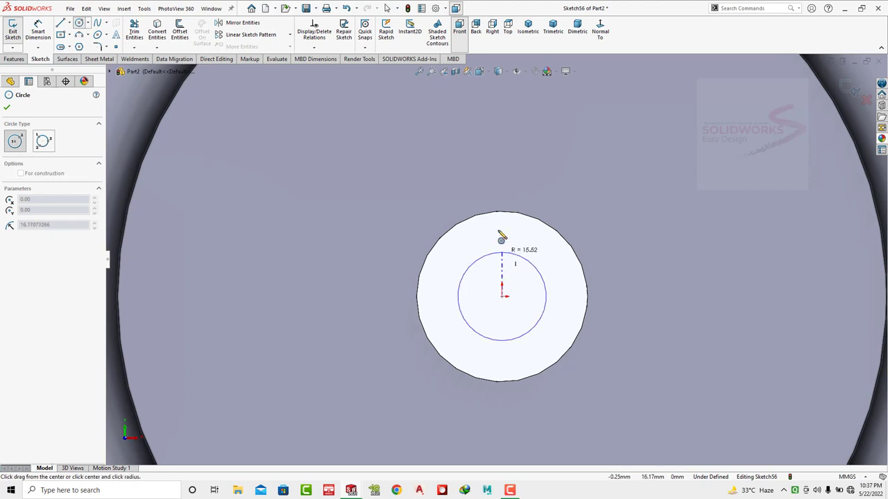
left_click(502, 210)
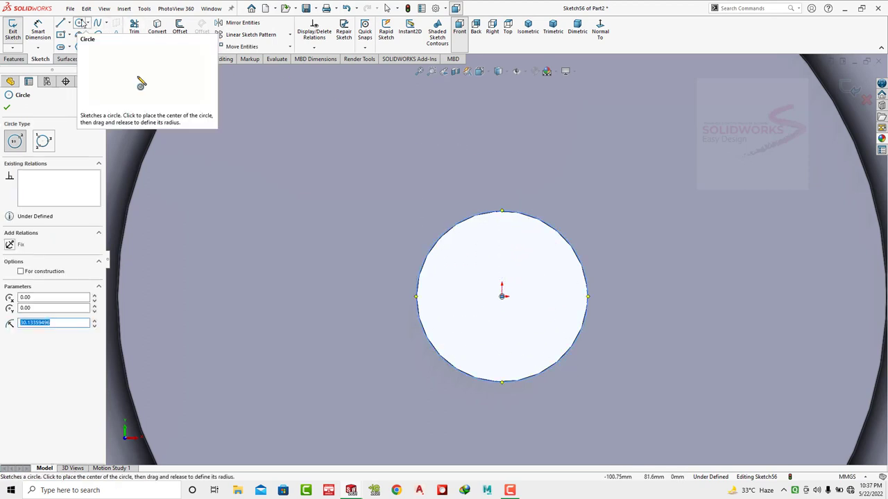
left_click(502, 296)
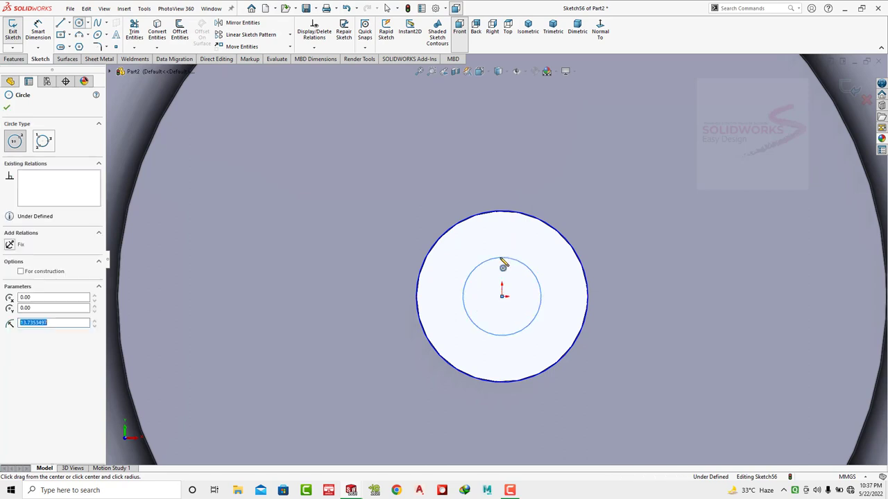
- Dimension the smaller circle to a Ø38 bore diameter
left_click(38, 32)
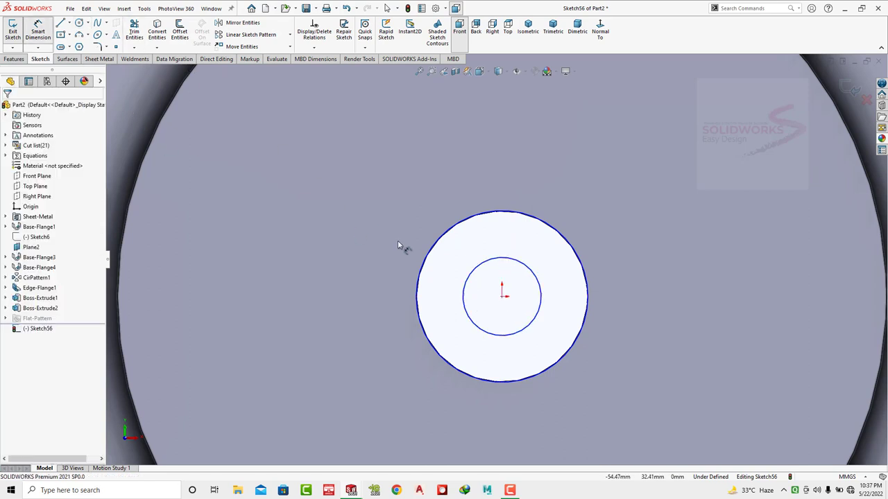
left_click(489, 267)
left_click(324, 251)
type("38")
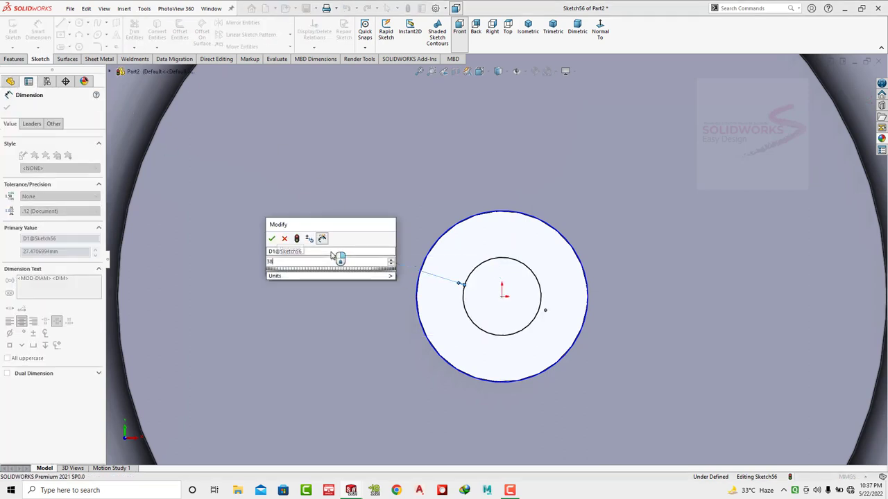
key("Return")
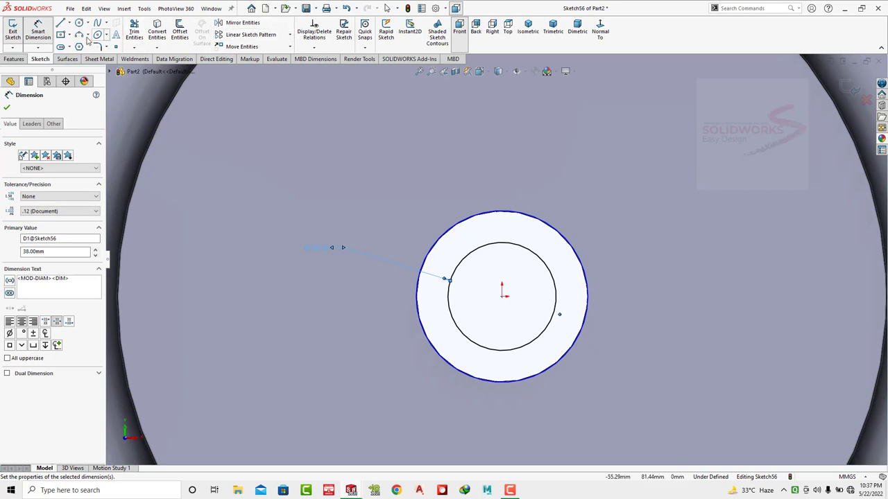
- Draw a centre-point key rectangle at the bore's top, 10 mm wide
left_click(70, 34)
left_click(90, 89)
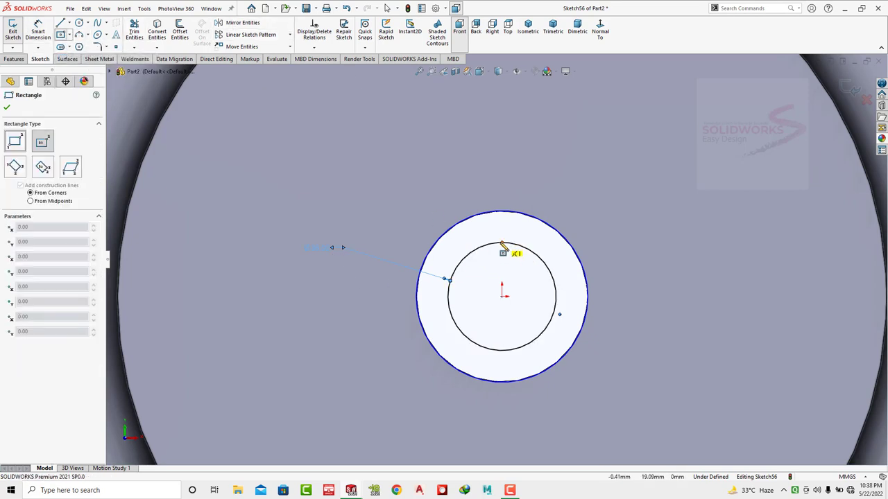
left_click(501, 243)
left_click(519, 224)
key("d")
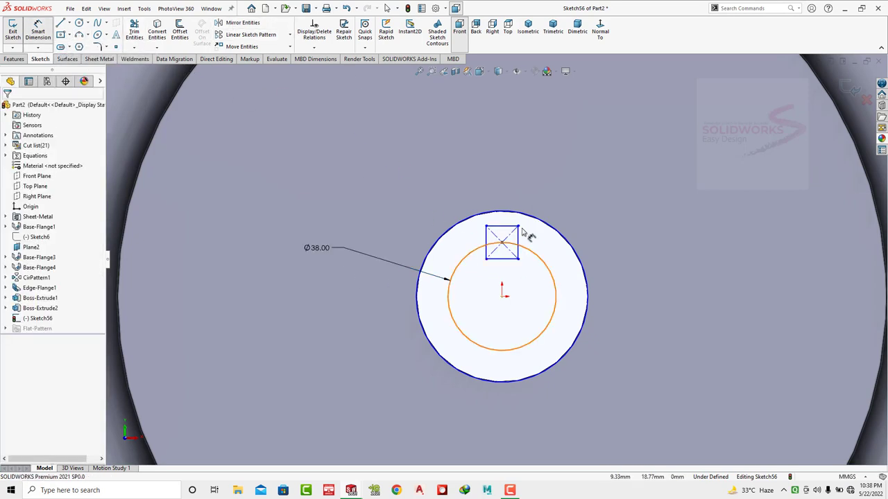
left_click(506, 224)
left_click(496, 188)
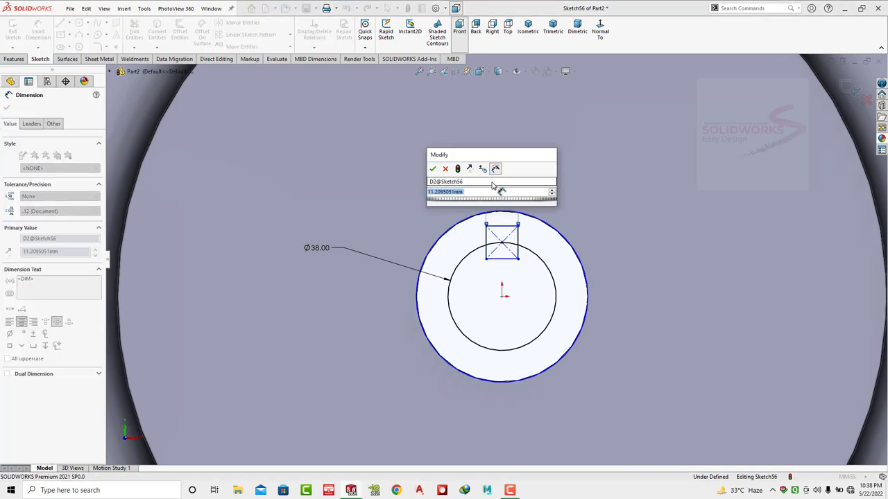
type("10")
key("Return")
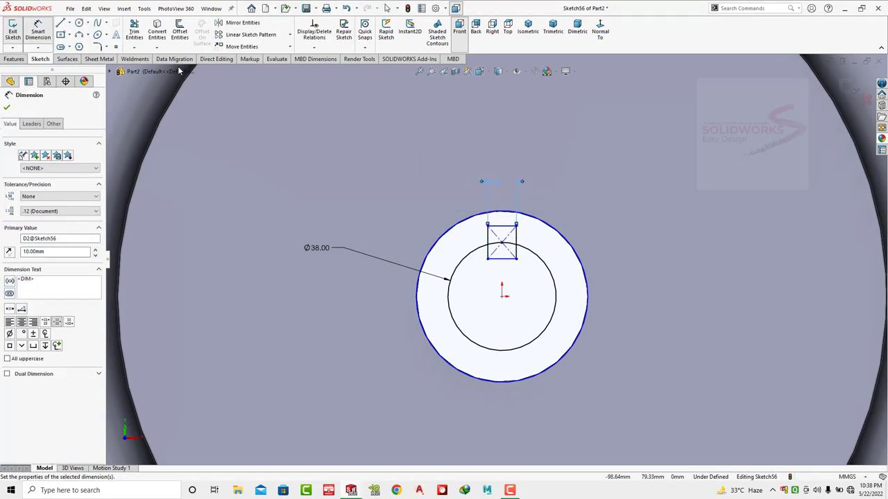
- Trim the key lines inside the bore to form the keyway notch
left_click(134, 31)
scroll(544, 255, "down", 4)
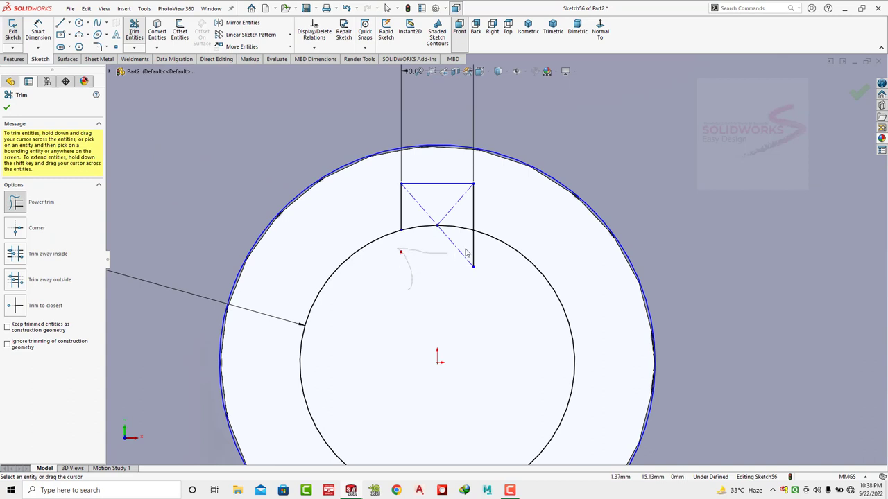
left_click_drag(466, 254, 444, 221)
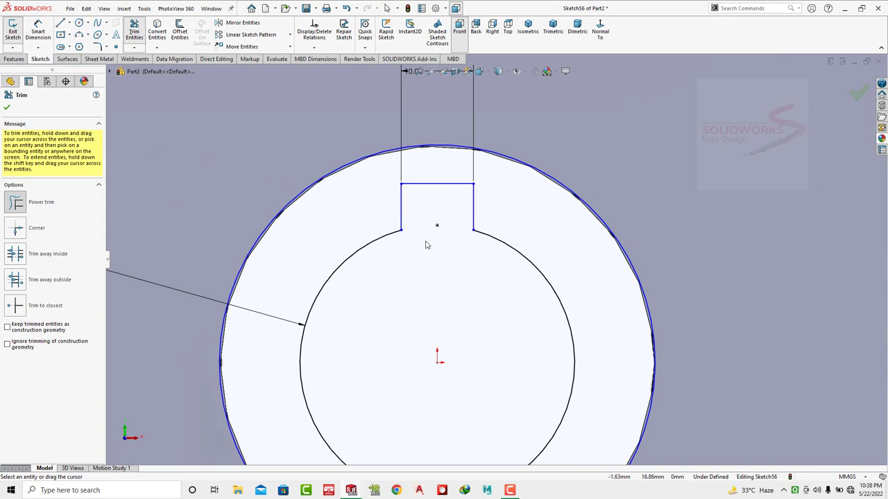
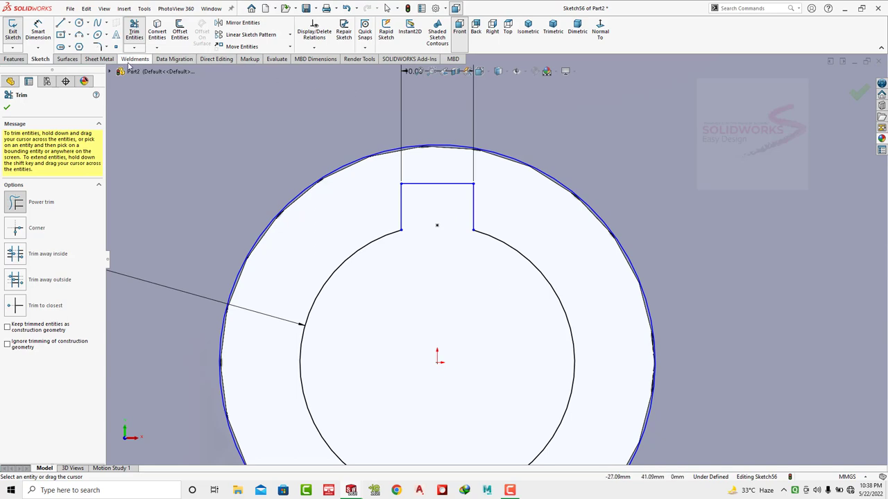
- Extrude the keyed hub sketch 30 mm as a separate body with Merge result off
left_click(14, 58)
left_click(16, 31)
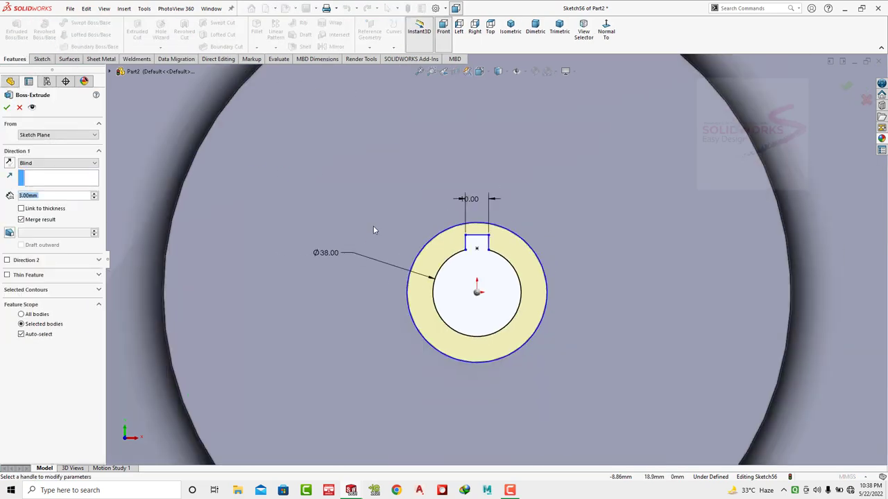
type("30")
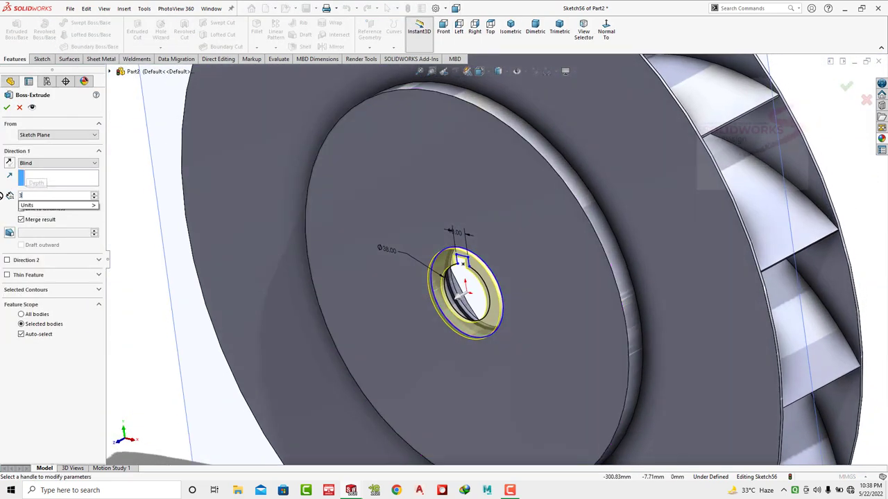
key("Return")
left_click(21, 218)
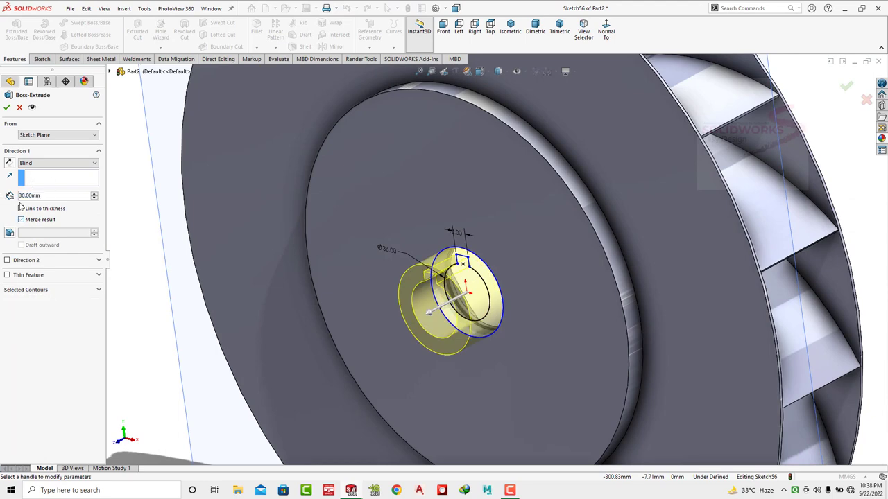
left_click(7, 108)
- Give the whole fan wheel a dark Steel metal appearance
mouse_move(719, 290)
middle_mouse_down()
mouse_move(600, 307)
mouse_move(652, 325)
middle_mouse_up()
left_click(882, 139)
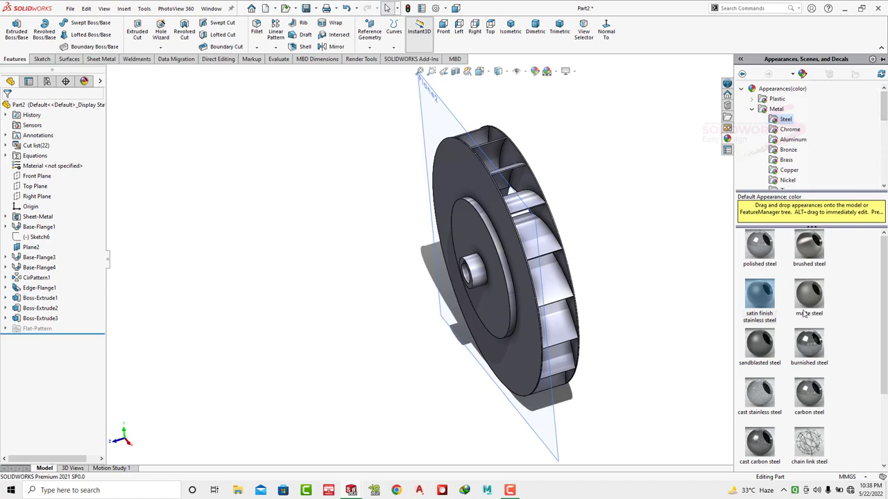
left_click_drag(805, 313, 485, 264)
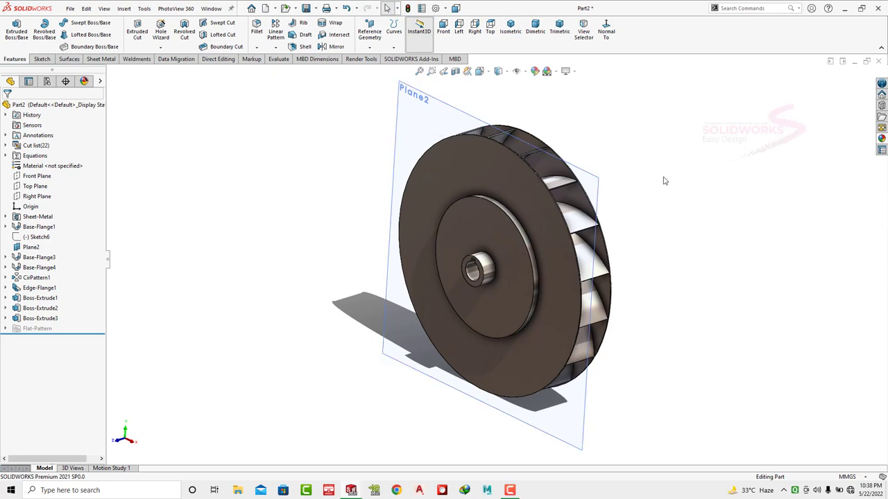
scroll(553, 219, "down", 2)
- Create reference axis Axis1 at the intersection of Right Plane and Top Plane
left_click(369, 29)
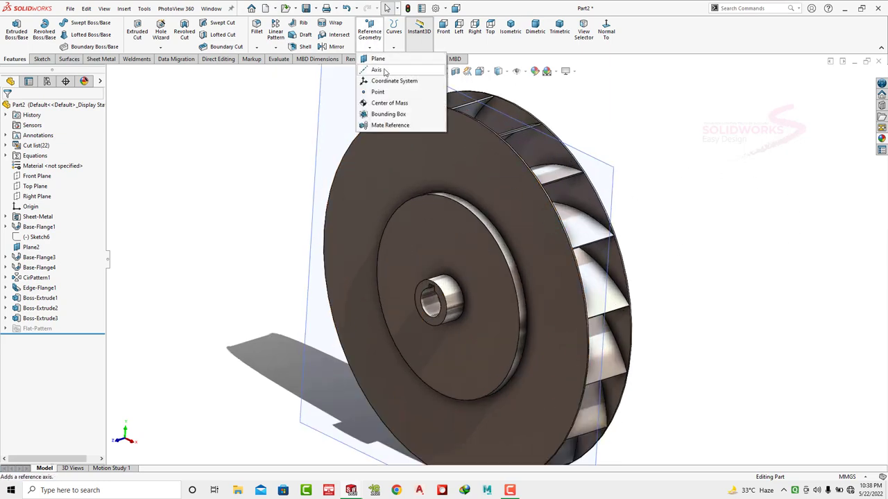
left_click(382, 67)
left_click(114, 73)
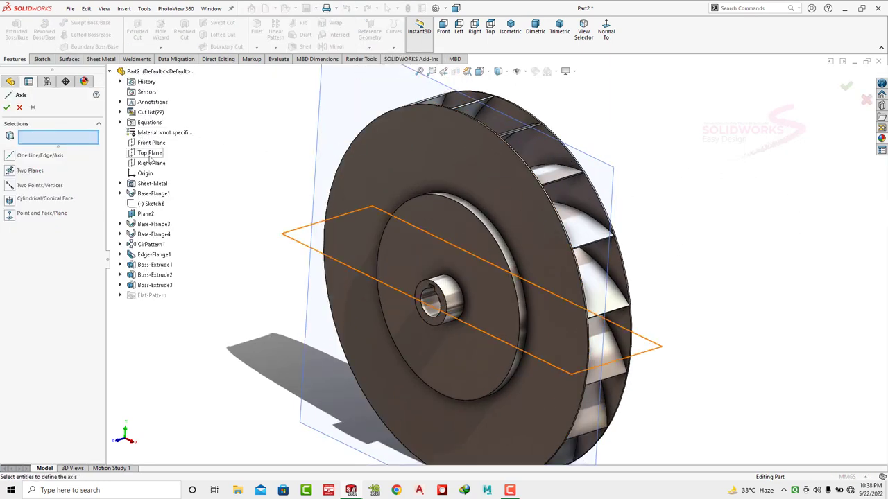
left_click(149, 163)
left_click(148, 154)
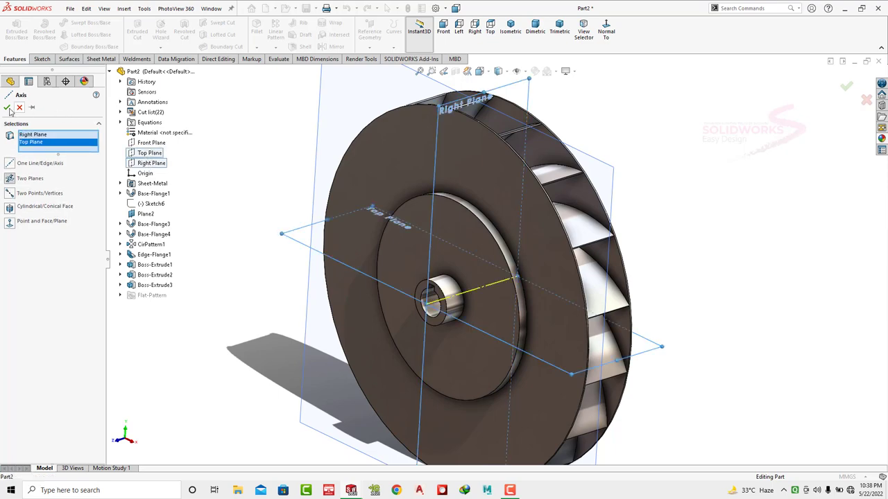
left_click(8, 108)
- Close both fan parts, saving all modified documents
left_click(878, 63)
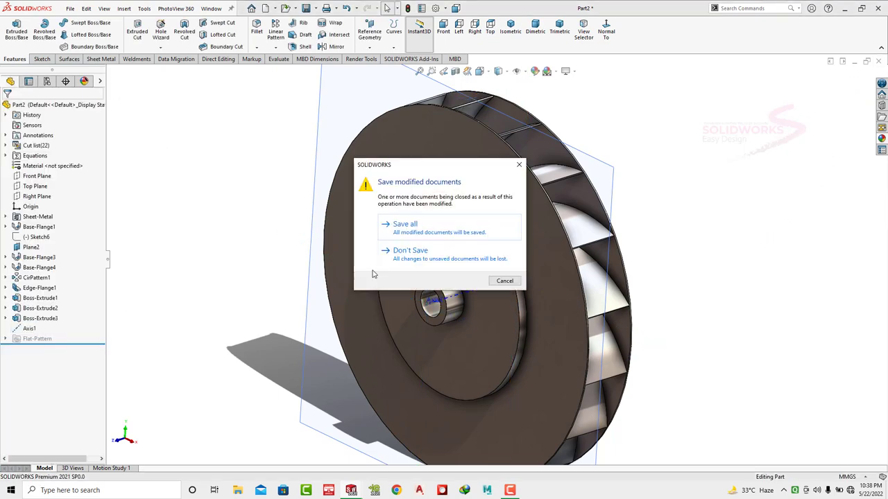
left_click(420, 228)
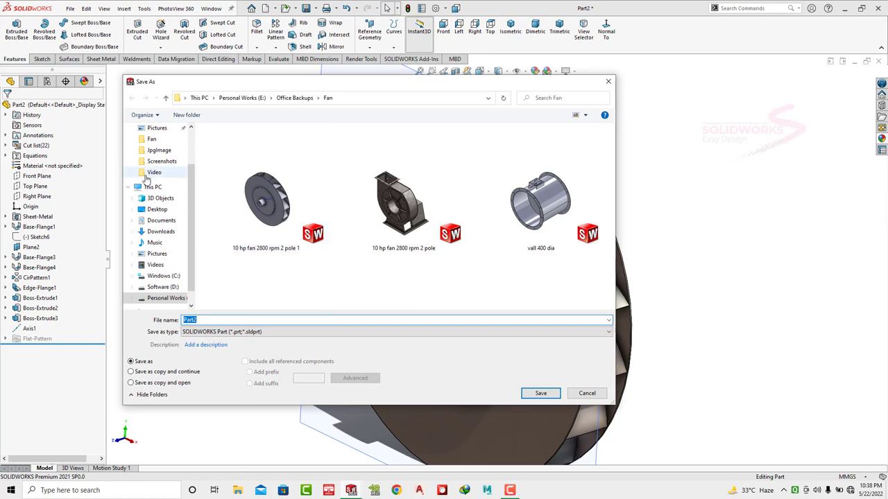
left_click(157, 209)
left_click(550, 394)
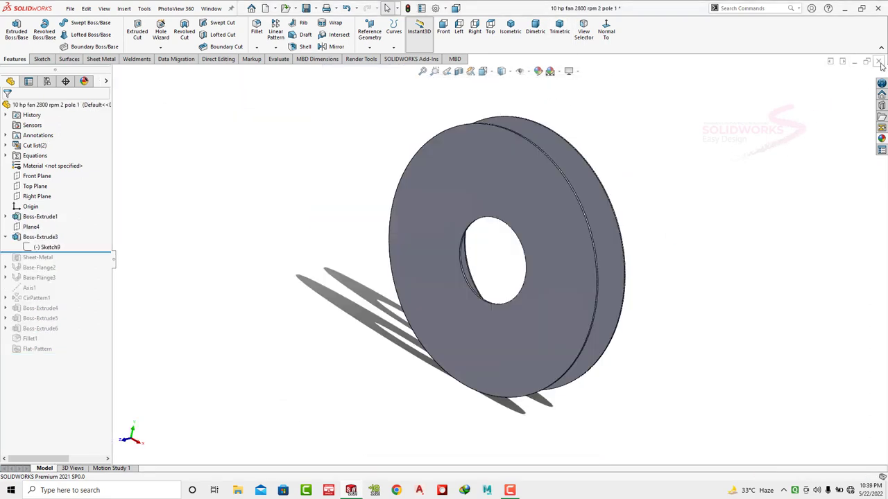
left_click(878, 62)
left_click(465, 262)
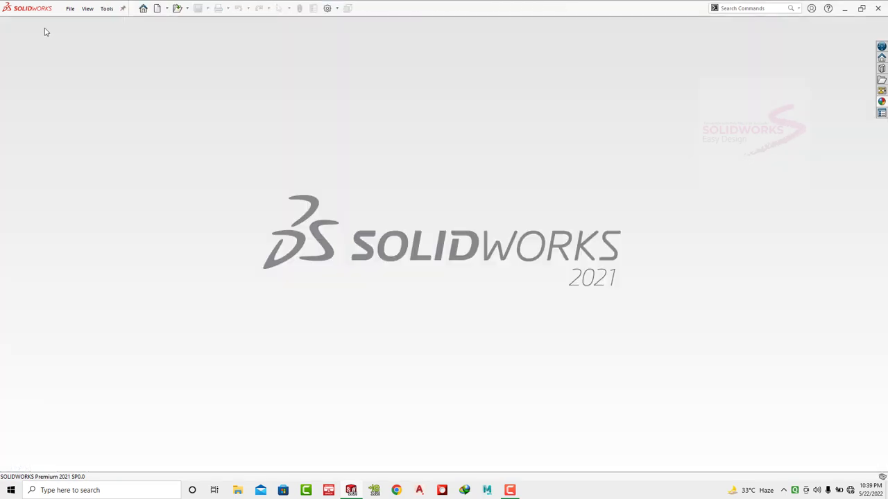
- Open the fan housing Part1 from recent files and start a sketch on the front inlet flange face
left_click(69, 9)
mouse_move(113, 62)
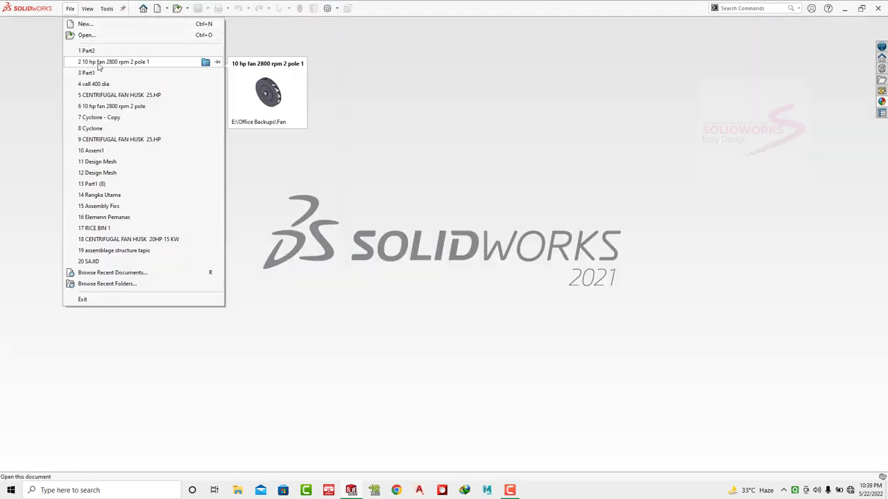
left_click(102, 72)
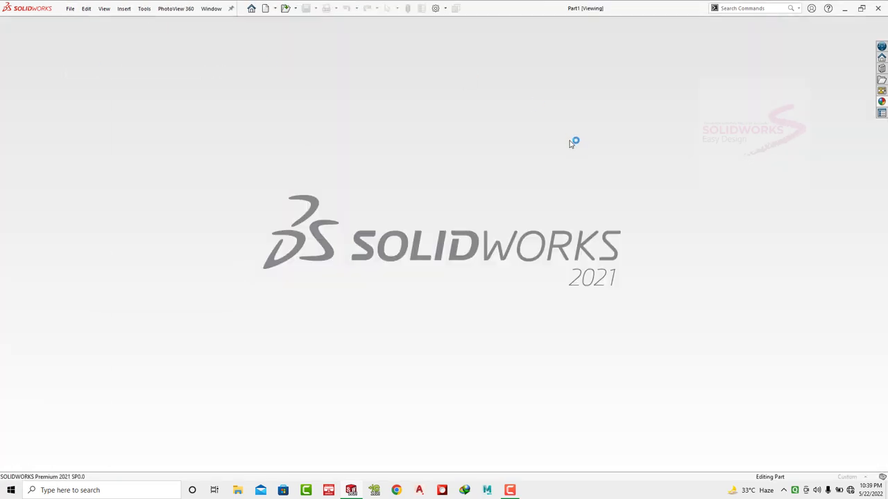
scroll(476, 264, "down", 3)
scroll(476, 264, "down", 3)
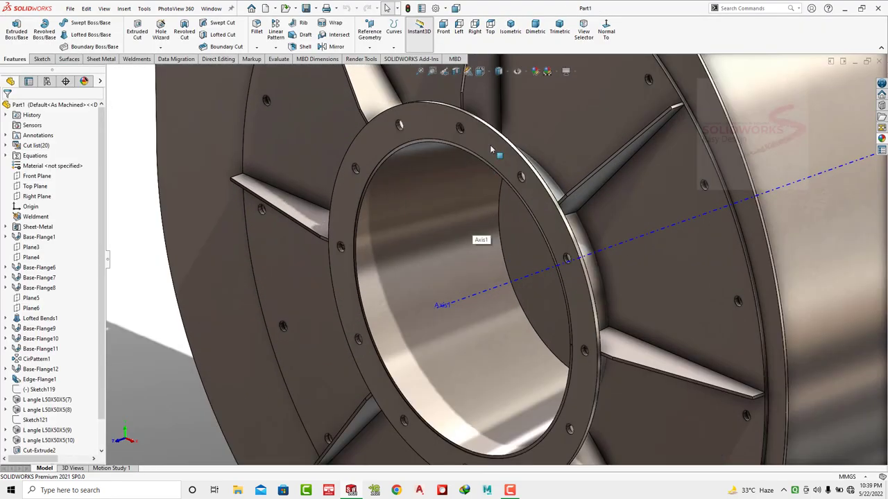
left_click(491, 144)
left_click(531, 115)
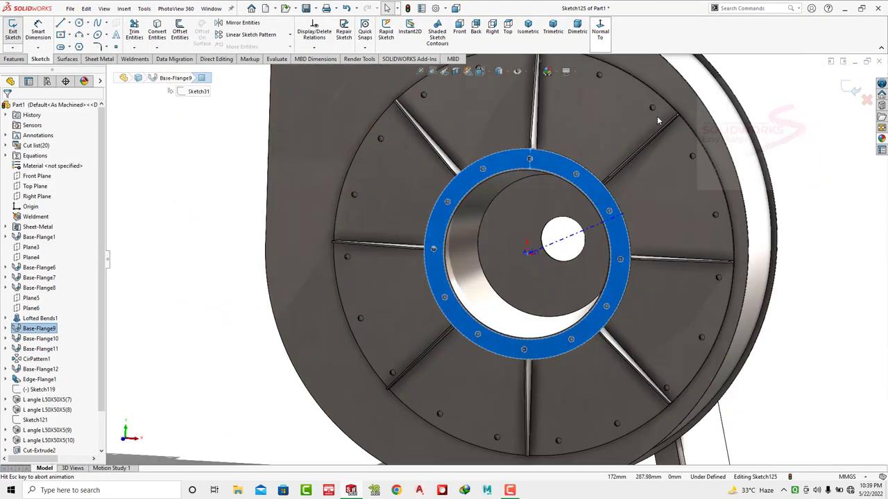
scroll(568, 222, "down", 4)
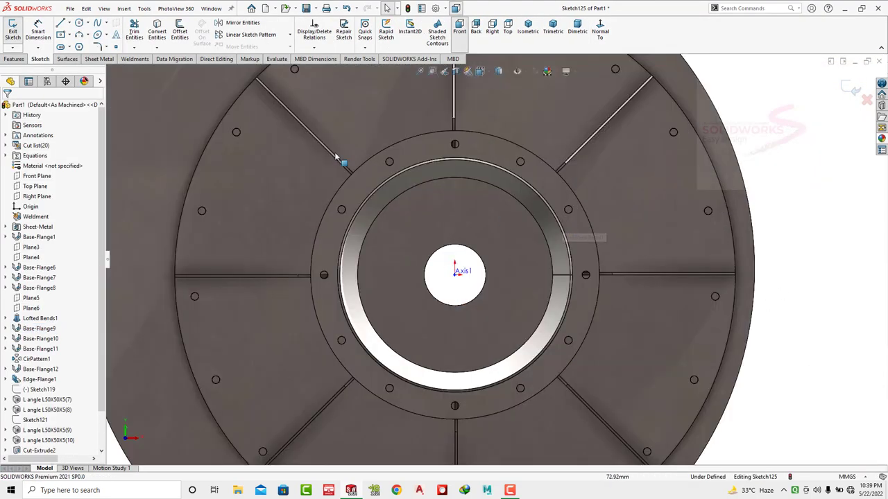
- Draw a circle centred on Axis1 matching the inlet ring's inner edge
left_click(98, 34)
left_click(455, 271)
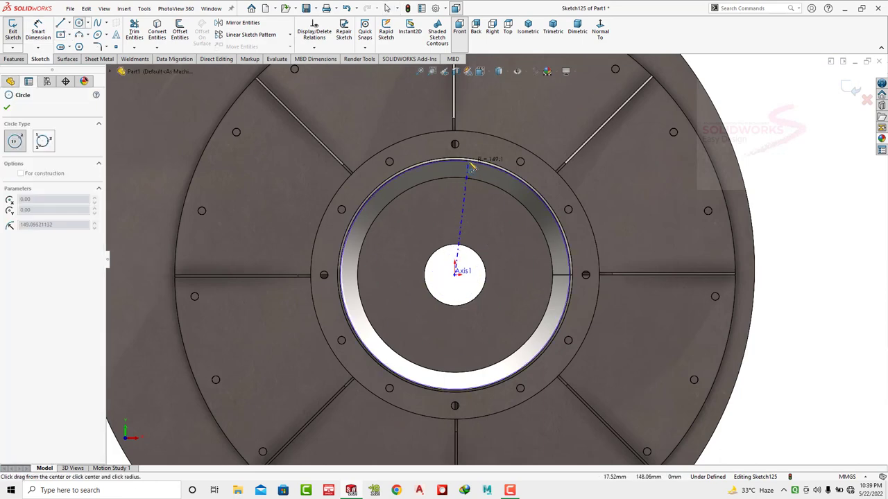
left_click(471, 164)
key("Escape")
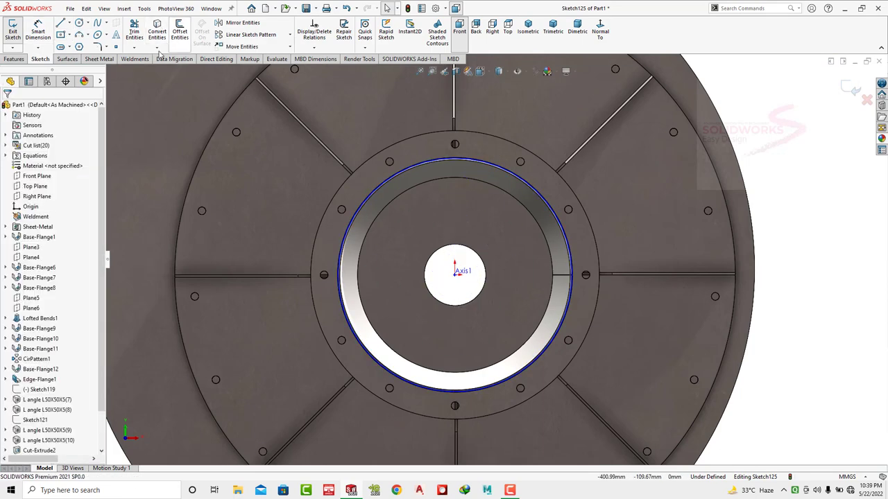
- Add a small circle on the ring edge and dimension it to Ø0.5 mm
left_click(77, 32)
scroll(555, 285, "down", 5)
scroll(535, 278, "down", 2)
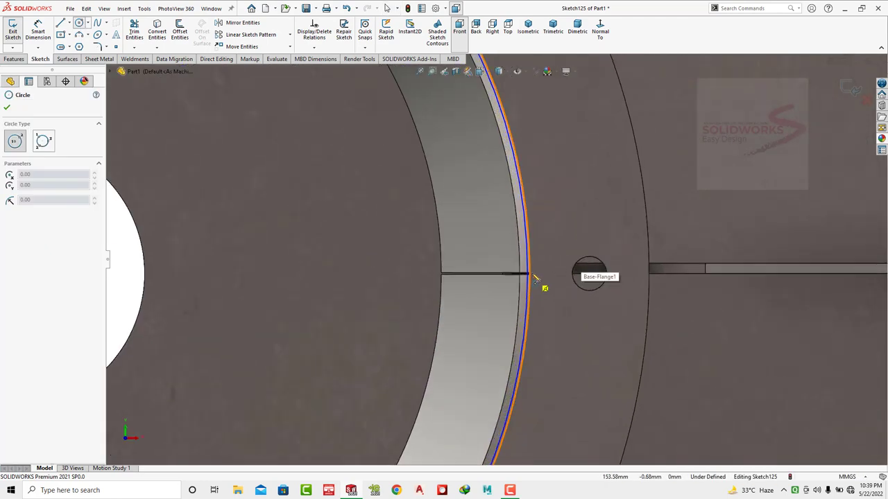
left_click(527, 274)
left_click(541, 270)
key("Escape")
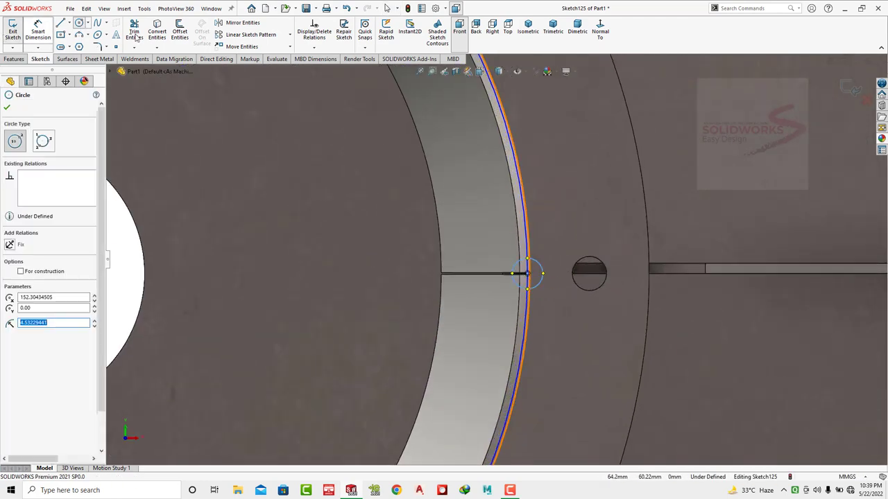
right_click_drag(540, 268, 558, 227)
left_click(558, 227)
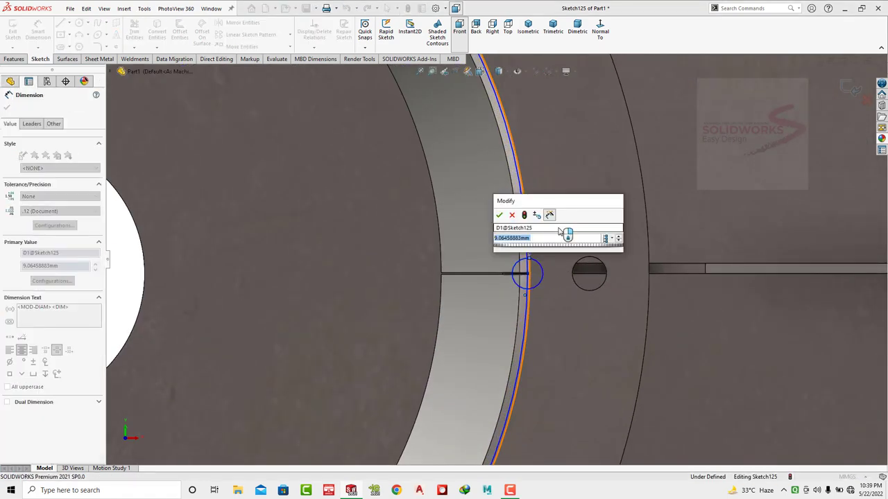
key("Return")
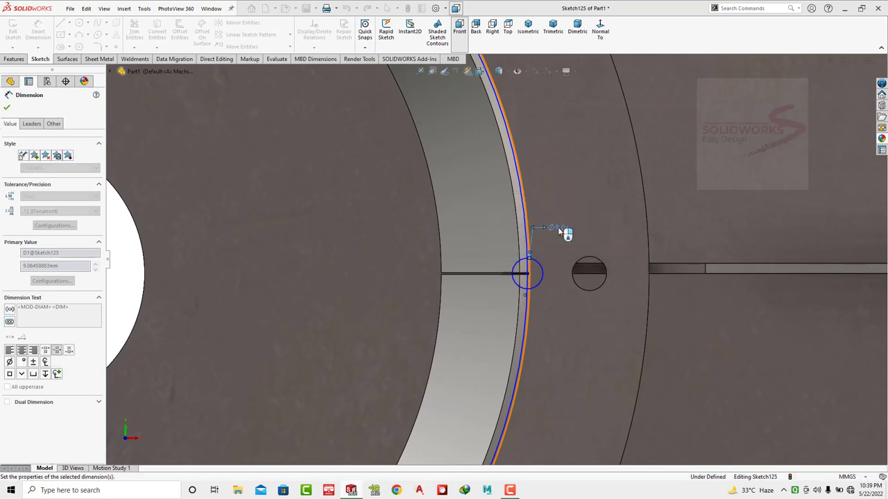
key("Escape")
- Trim across the small circle to cut the 0.5 mm gap into the inlet circle
left_click(134, 31)
scroll(570, 397, "down", 3)
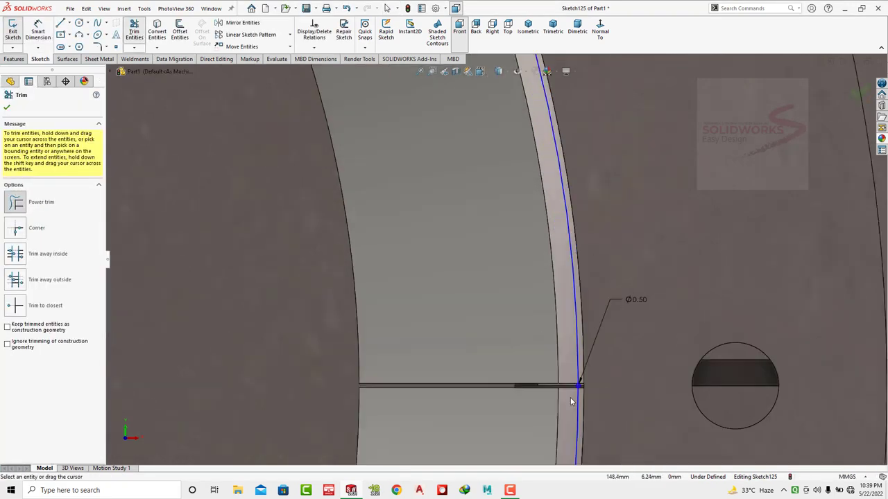
scroll(583, 331, "down", 3)
scroll(527, 312, "down", 5)
left_click_drag(451, 267, 403, 265)
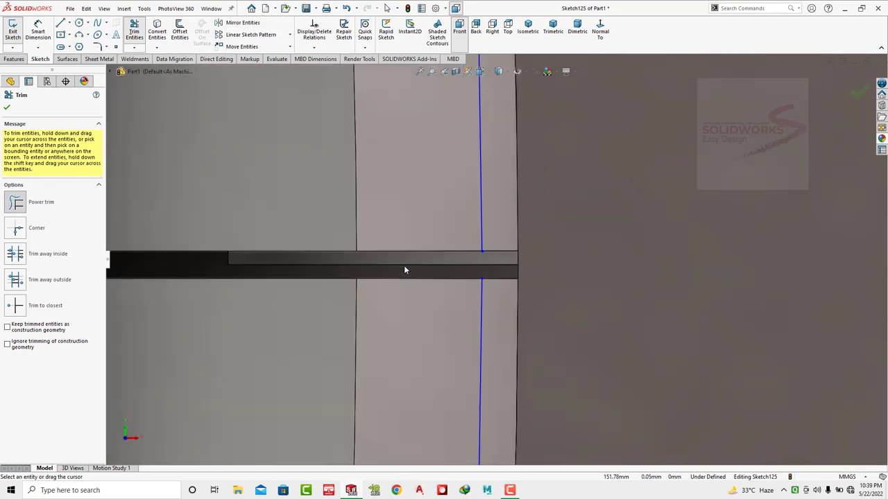
scroll(404, 265, "up", 2)
scroll(405, 269, "up", 5)
scroll(405, 270, "up", 3)
middle_click_drag(405, 270, 312, 317)
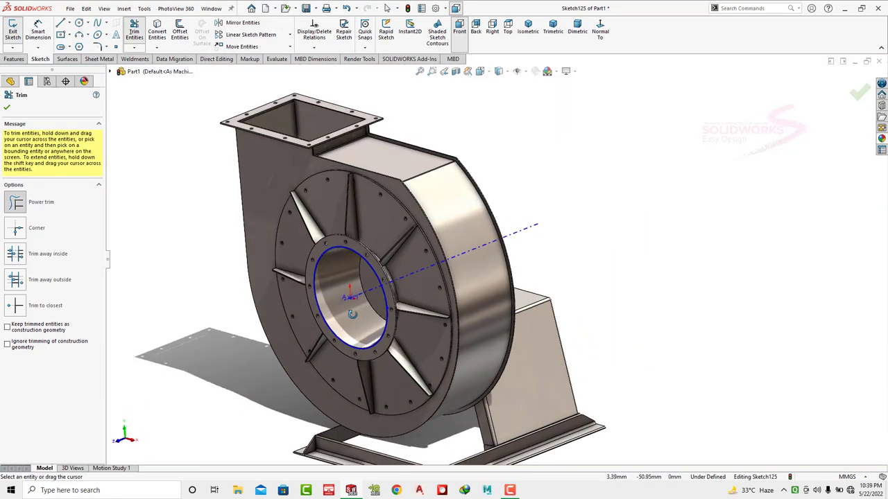
scroll(312, 317, "down", 3)
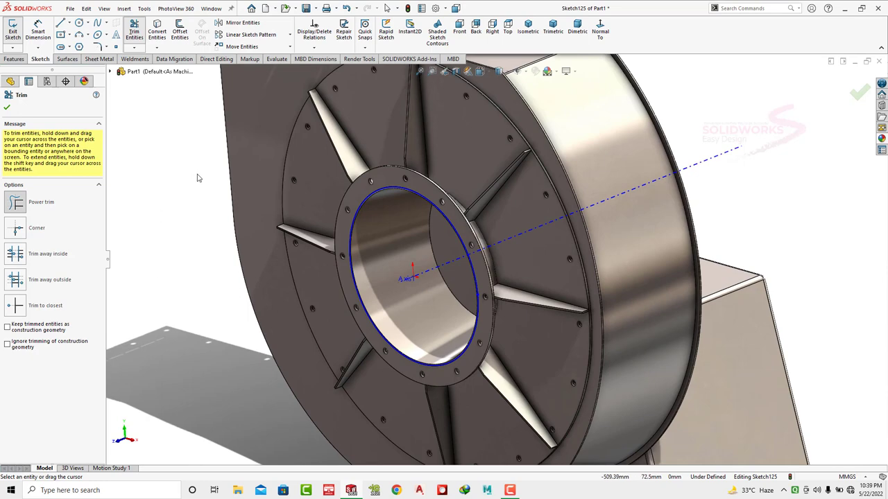
- Create a 300 mm blind sheet-metal base flange from the inlet ring sketch
left_click(99, 59)
left_click(18, 32)
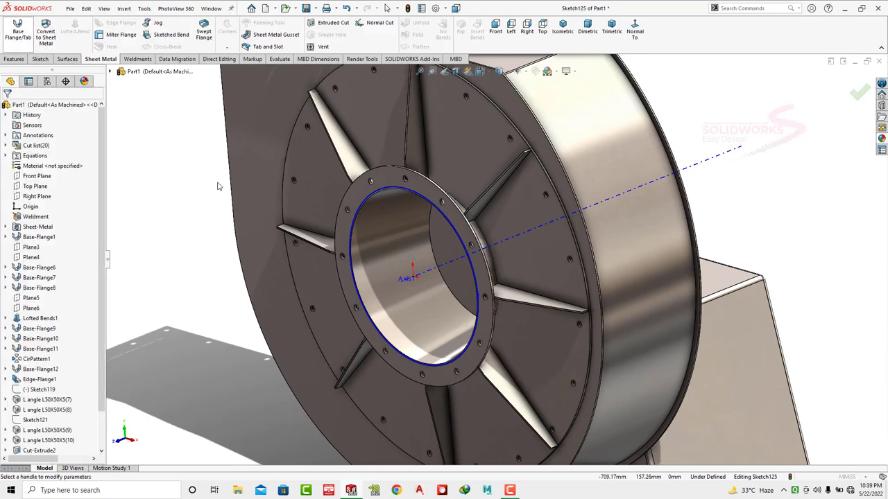
left_click_drag(407, 284, 229, 340)
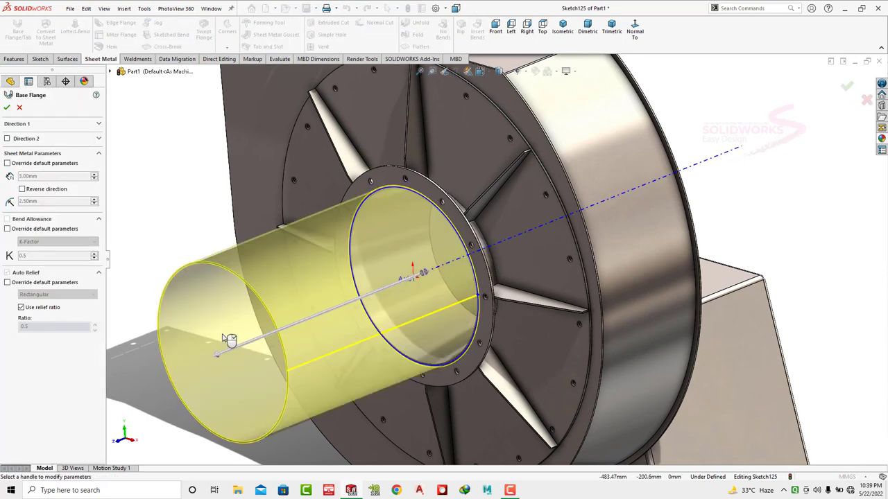
left_click(49, 125)
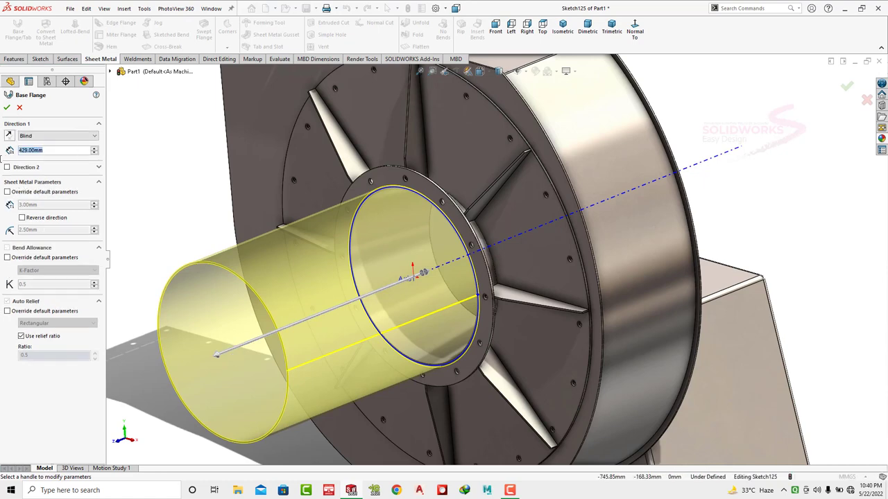
type("300")
key("Return")
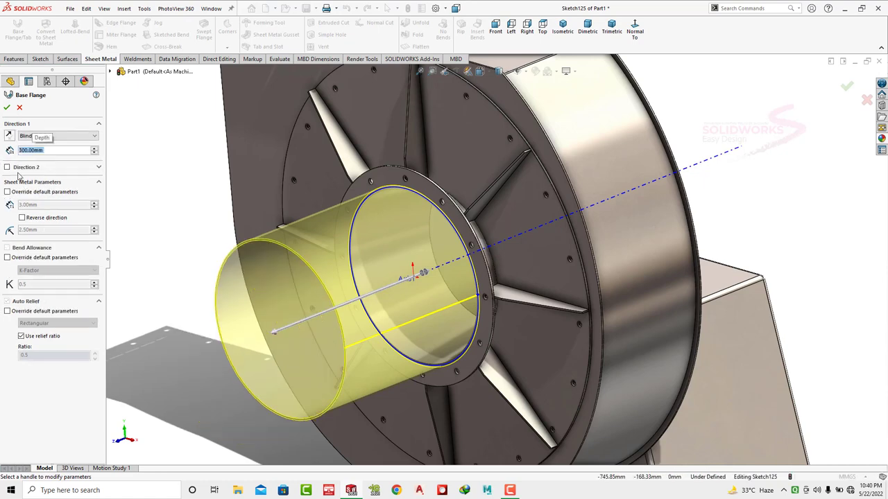
left_click(7, 109)
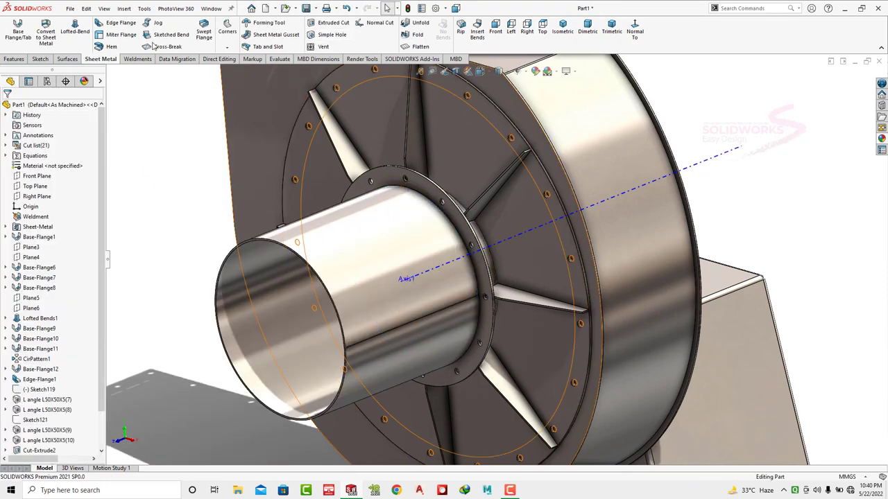
- Create Plane18 offset 150 mm from the duct end face, flipped to the outer side
left_click(14, 59)
left_click(369, 33)
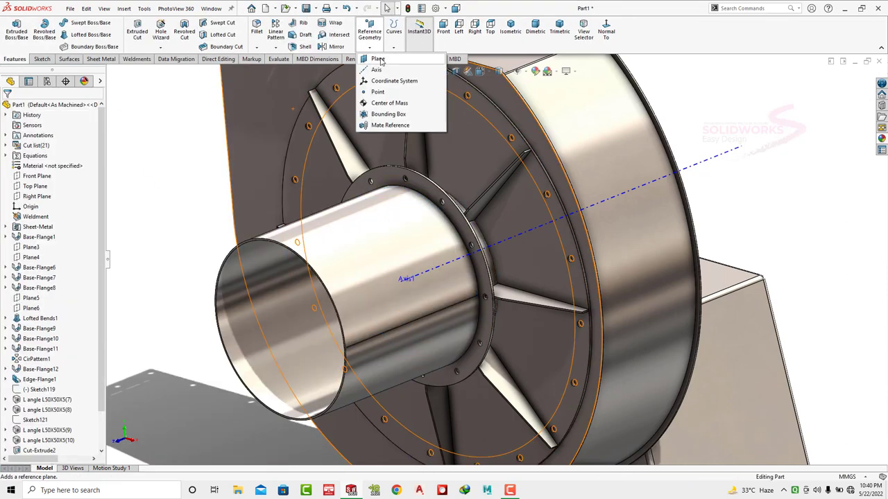
left_click(377, 59)
scroll(287, 248, "down", 8)
left_click(312, 254)
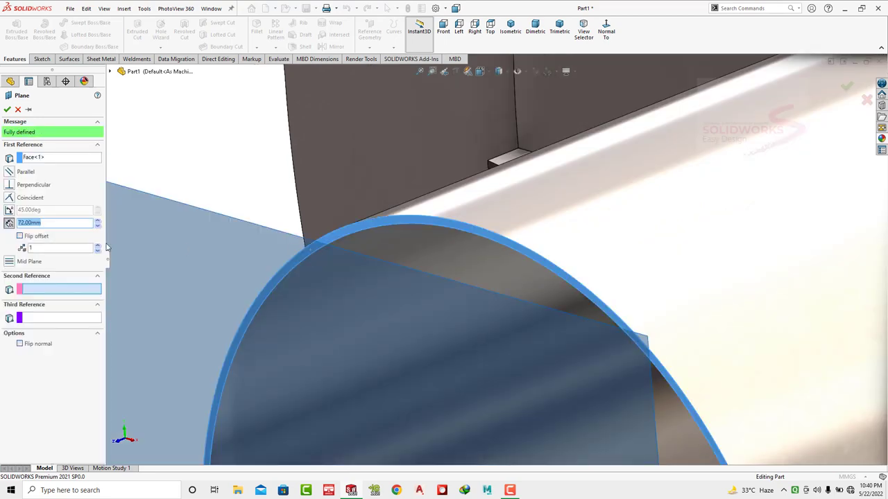
type("150")
key("Return")
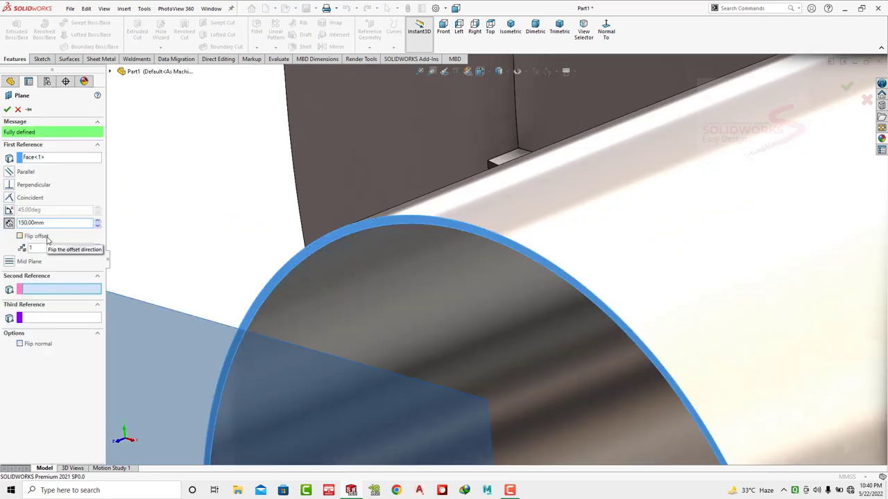
left_click(42, 240)
left_click(7, 109)
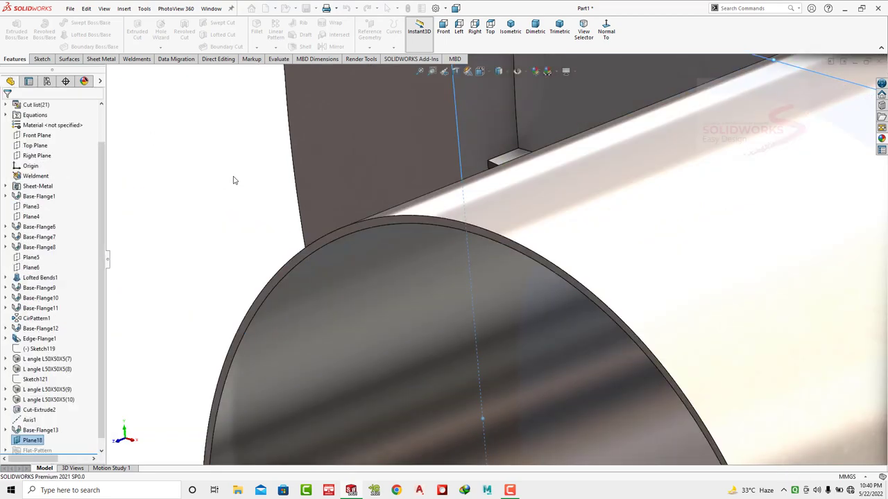
- Mirror the Base-Flange9 ring flange body about Plane18
scroll(486, 278, "up", 5)
scroll(606, 192, "down", 3)
scroll(606, 192, "down", 2)
left_click(606, 192)
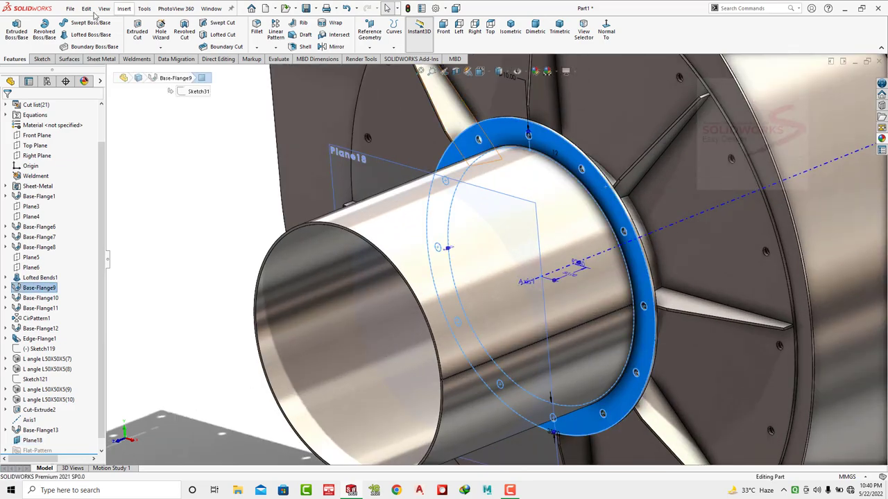
left_click(333, 46)
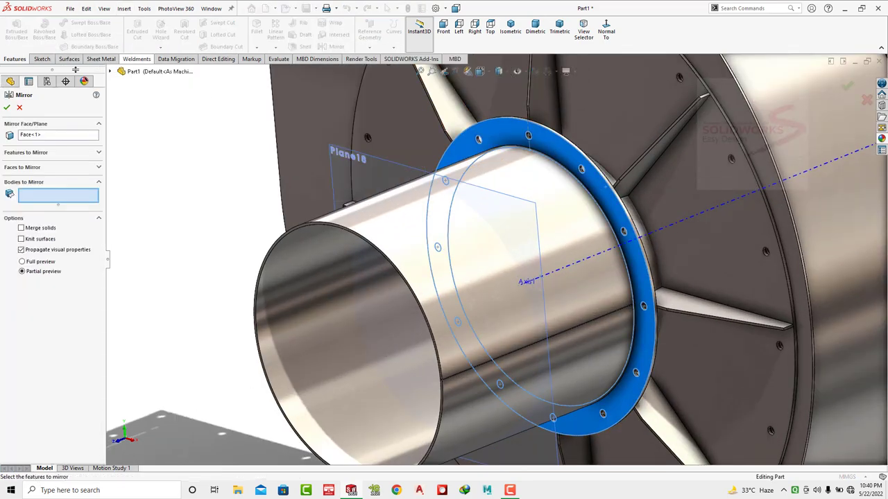
left_click(563, 154)
left_click(7, 108)
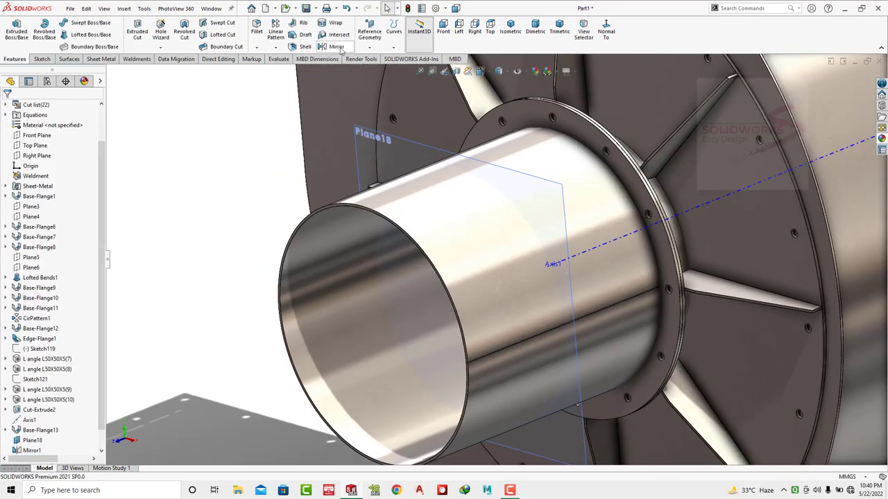
left_click(336, 47)
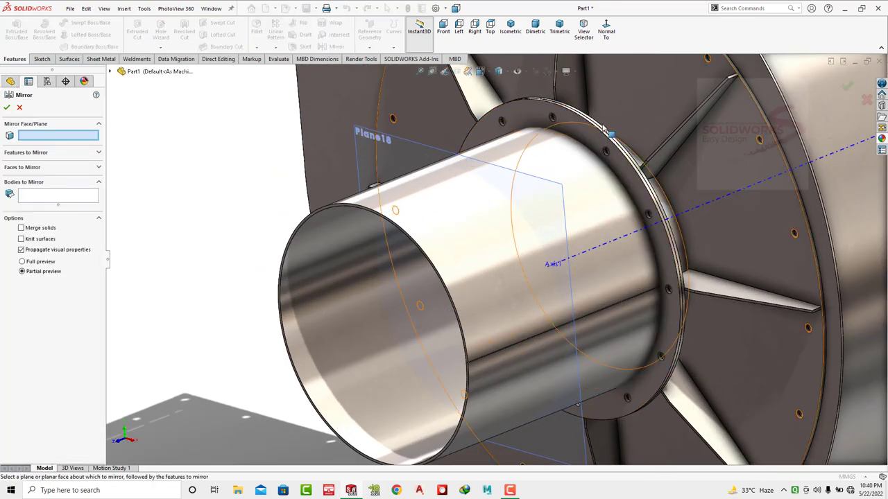
left_click(367, 135)
scroll(627, 174, "down", 3)
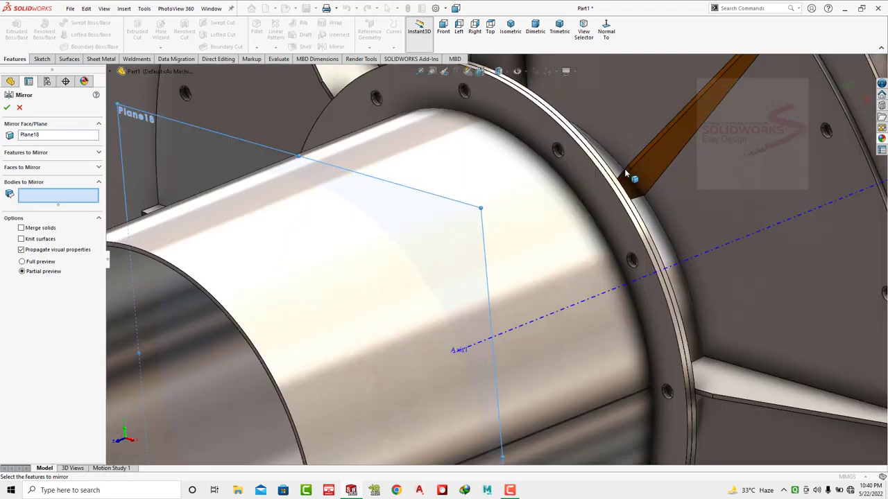
middle_click_drag(578, 174, 585, 168)
left_click(585, 168)
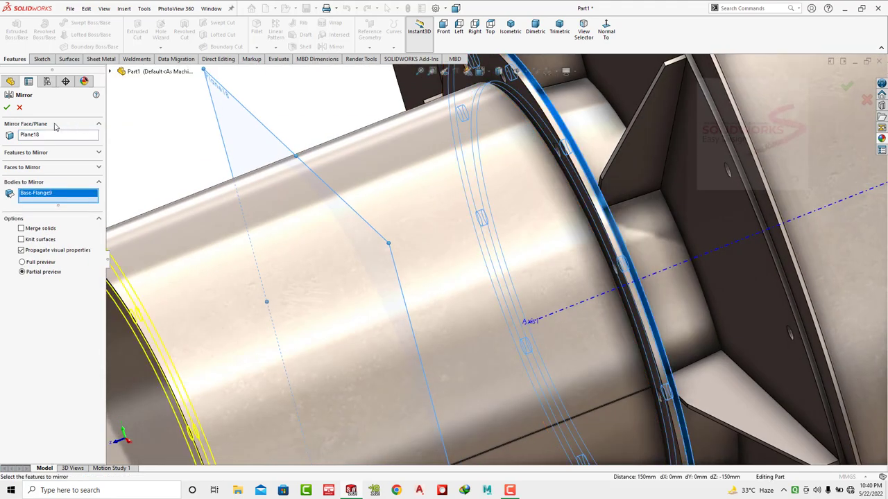
- Hide Plane18 in the dimetric view, then close the housing part and save it
scroll(136, 126, "up", 2)
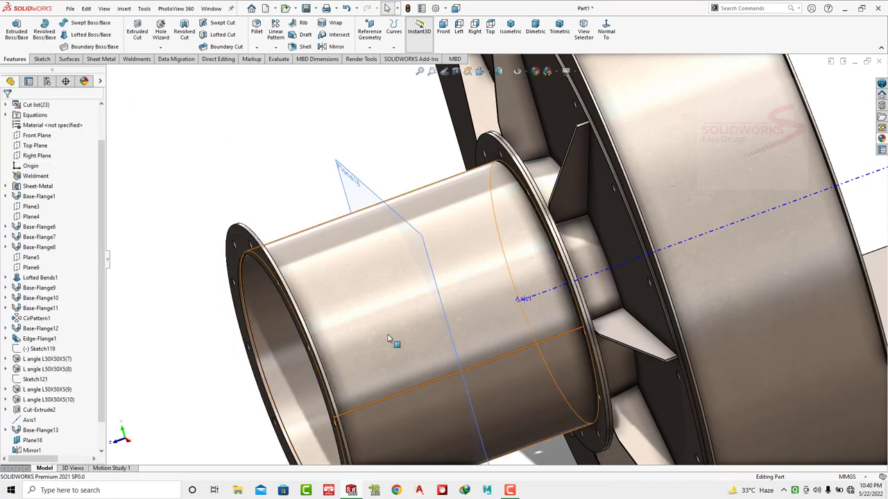
scroll(486, 263, "up", 2)
left_click(535, 31)
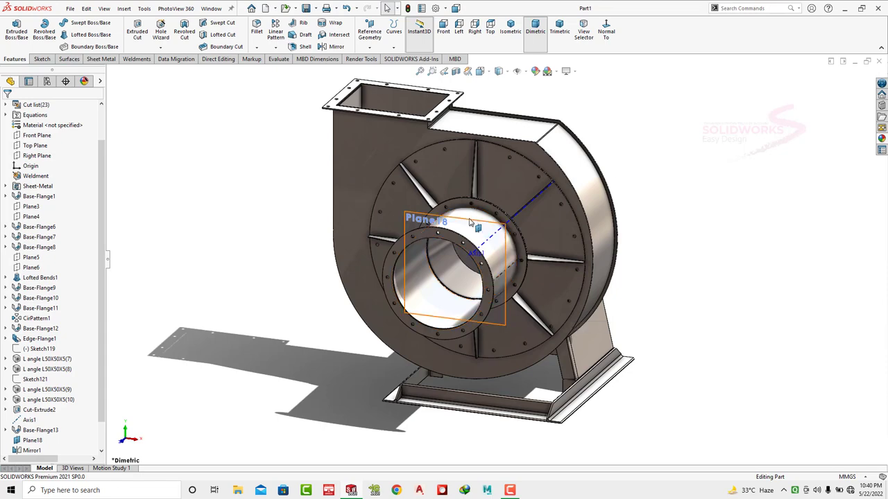
left_click(506, 220)
left_click(757, 191)
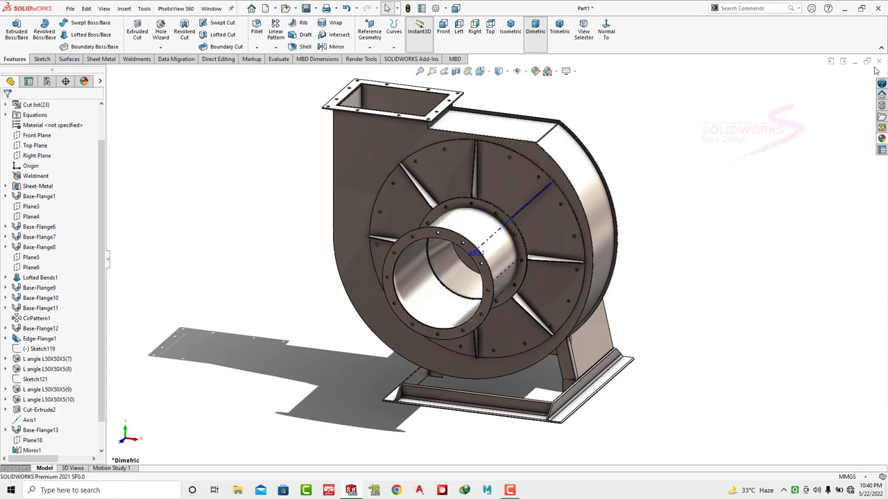
left_click(876, 64)
left_click(459, 222)
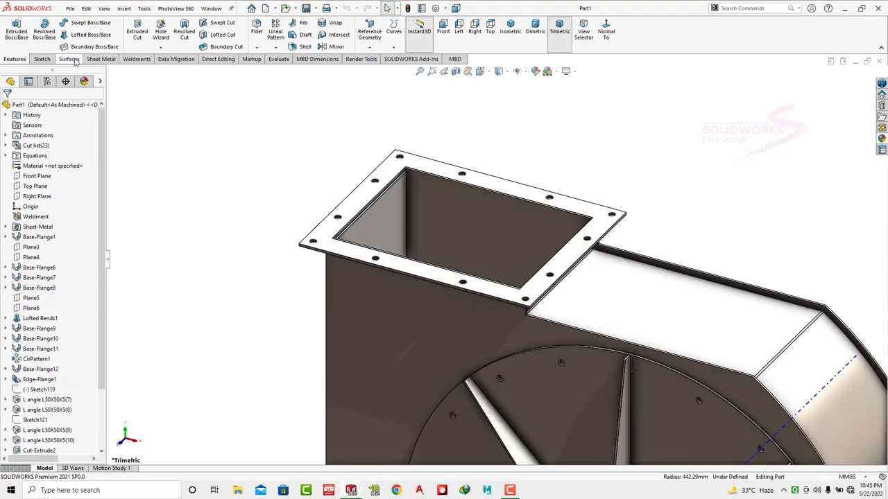
- Start an edge flange on the outlet opening's first edge with 30 mm length
left_click(101, 59)
left_click(121, 27)
scroll(445, 183, "down", 3)
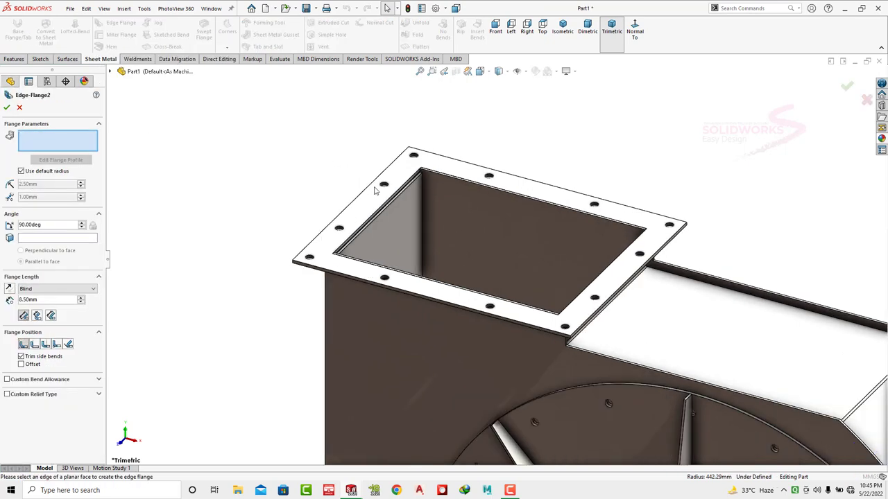
scroll(446, 183, "down", 3)
scroll(445, 188, "down", 2)
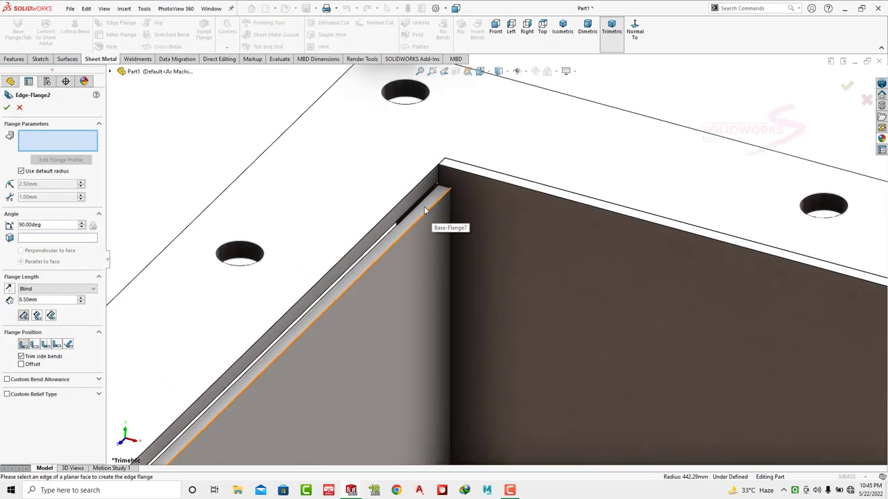
left_click(399, 202)
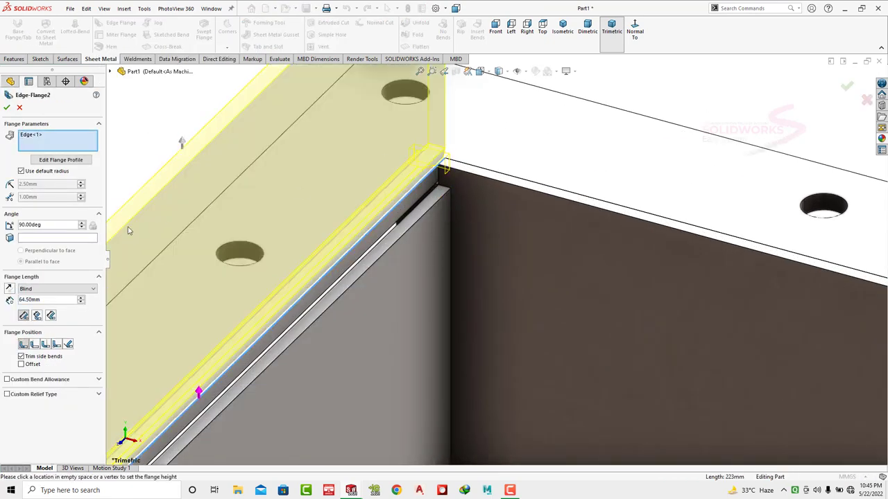
type("30")
key("Return")
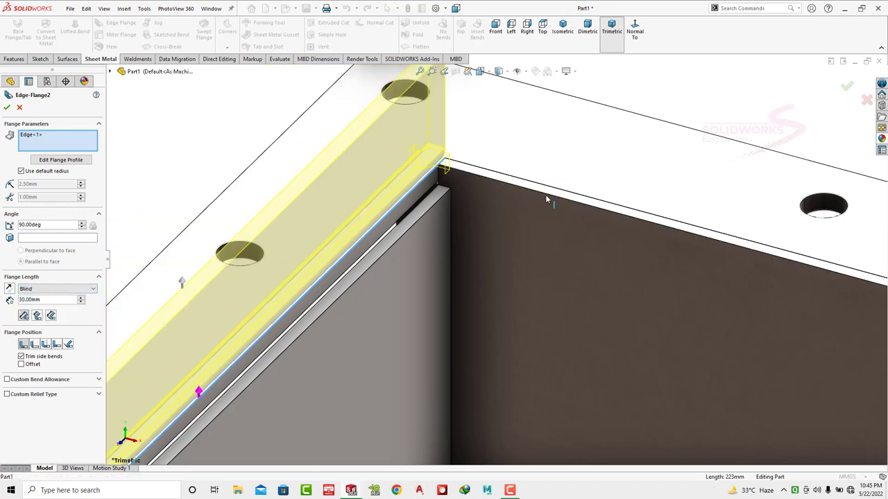
- Add the other three outlet edges and accept the edge flange around the outlet
left_click(567, 197)
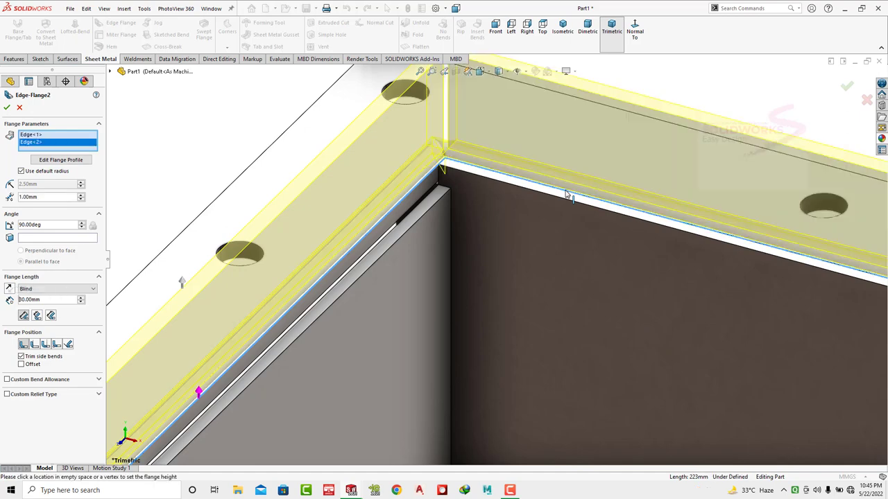
scroll(568, 195, "up", 5)
scroll(375, 348, "down", 3)
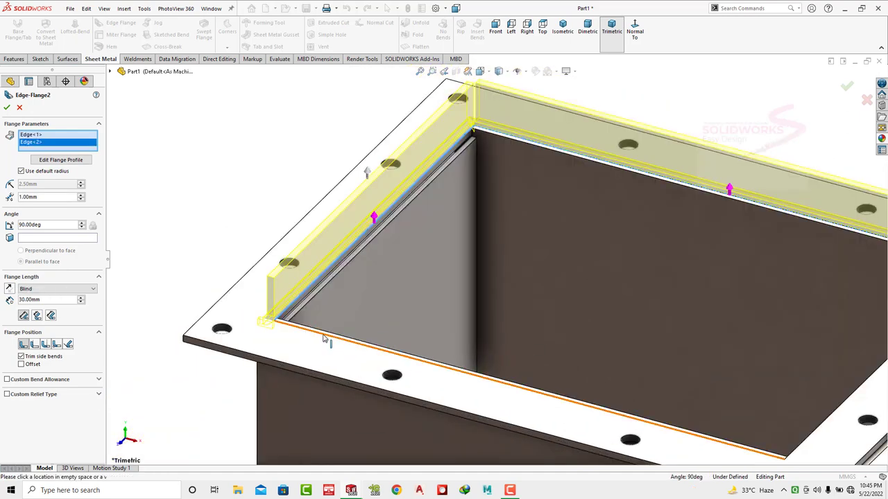
scroll(472, 330, "up", 3)
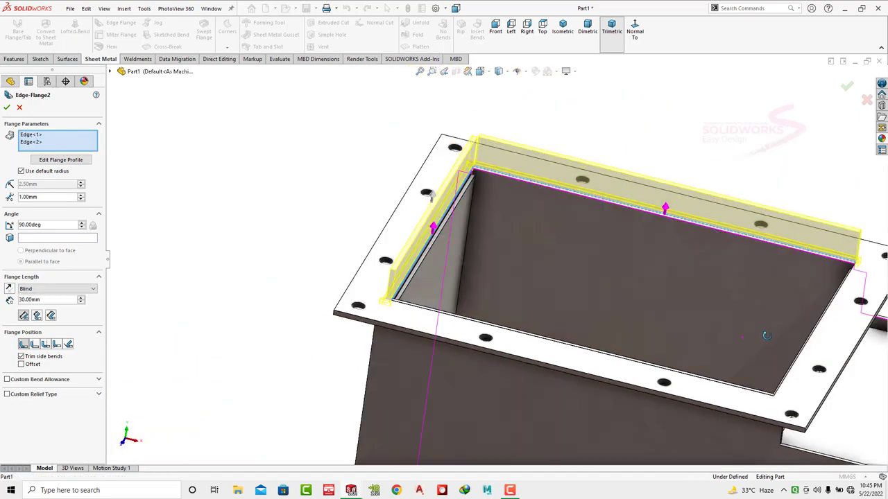
middle_click_drag(472, 330, 849, 276)
scroll(742, 262, "down", 5)
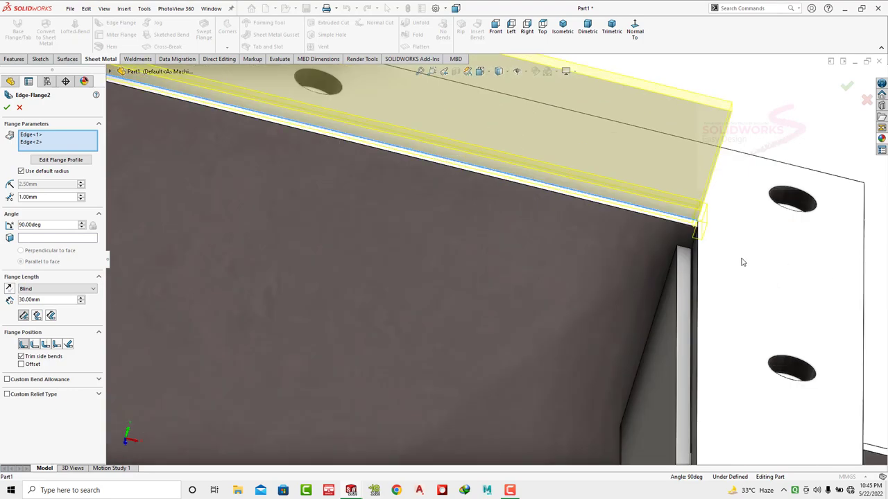
left_click(697, 259)
scroll(697, 259, "up", 5)
scroll(326, 200, "up", 2)
scroll(317, 299, "down", 5)
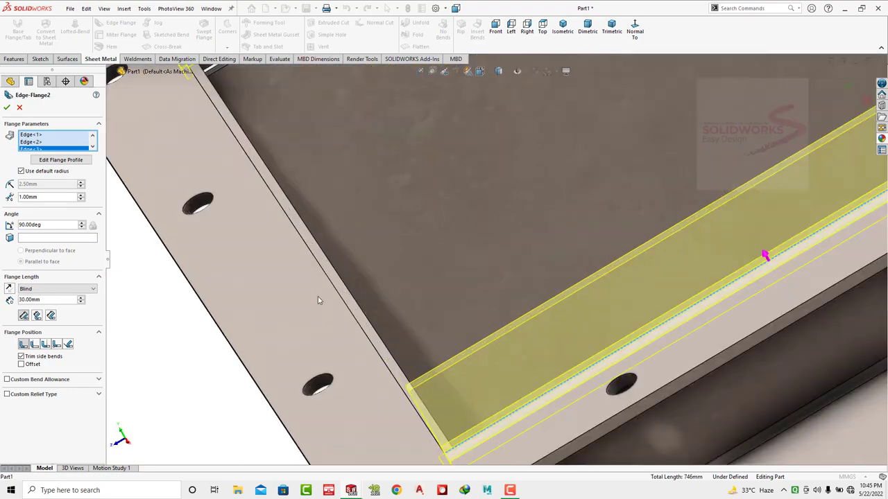
scroll(347, 309, "up", 3)
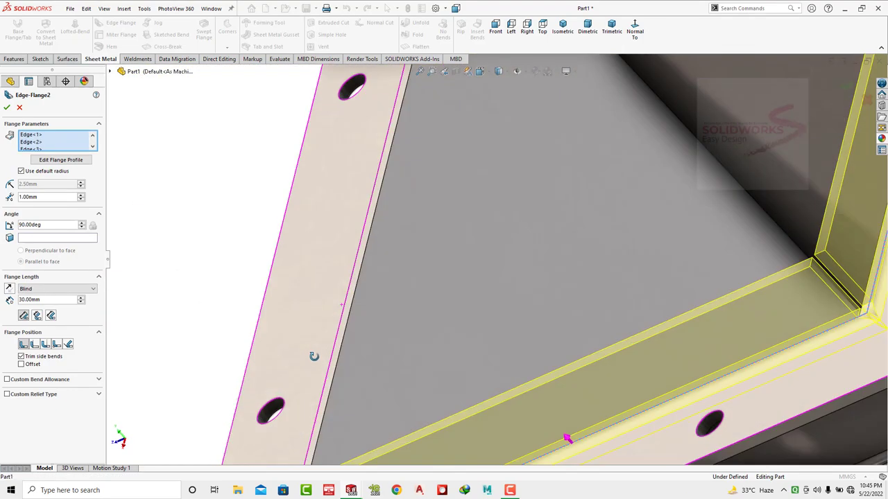
scroll(349, 339, "down", 3)
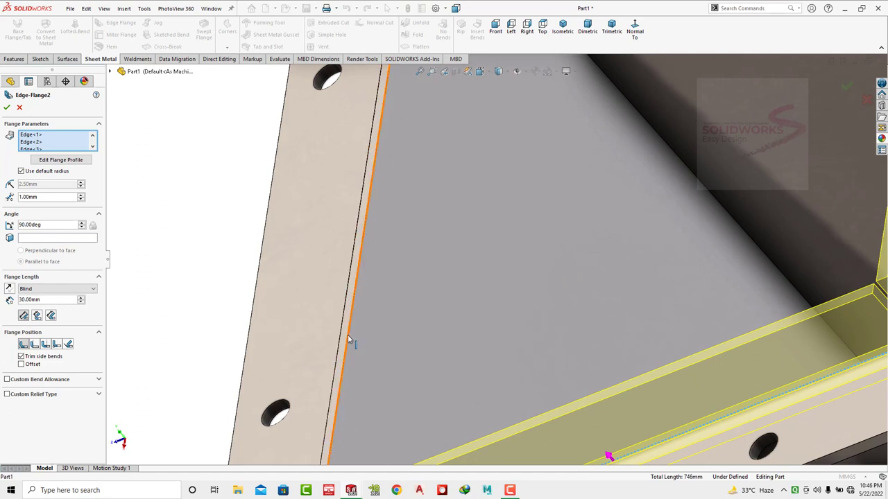
left_click(340, 339)
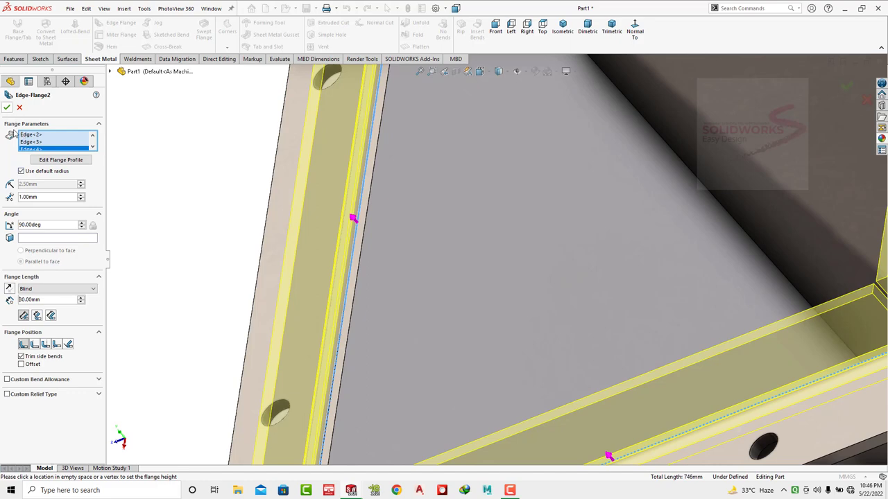
left_click(6, 109)
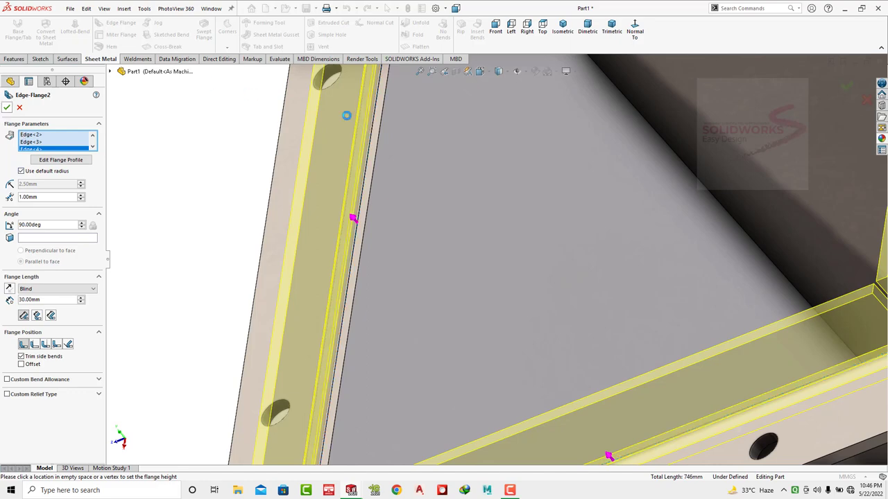
- Switch to dimetric view and select the top outlet flange Edge-Flange2
left_click(588, 32)
scroll(446, 144, "down", 3)
scroll(448, 182, "down", 2)
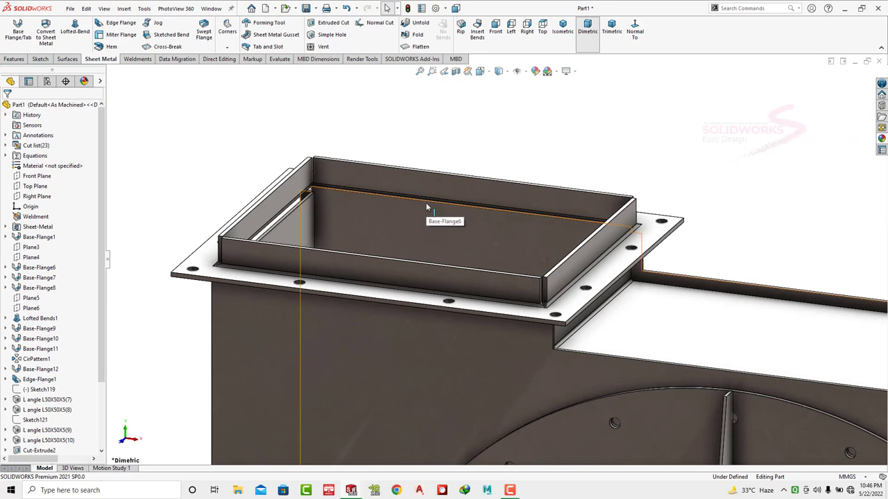
scroll(427, 206, "up", 1)
scroll(564, 223, "down", 2)
scroll(572, 240, "down", 3)
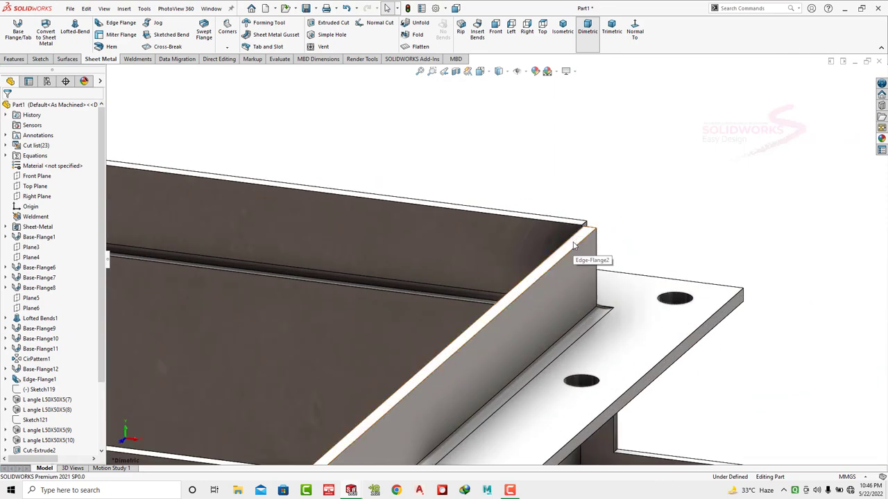
left_click(574, 244)
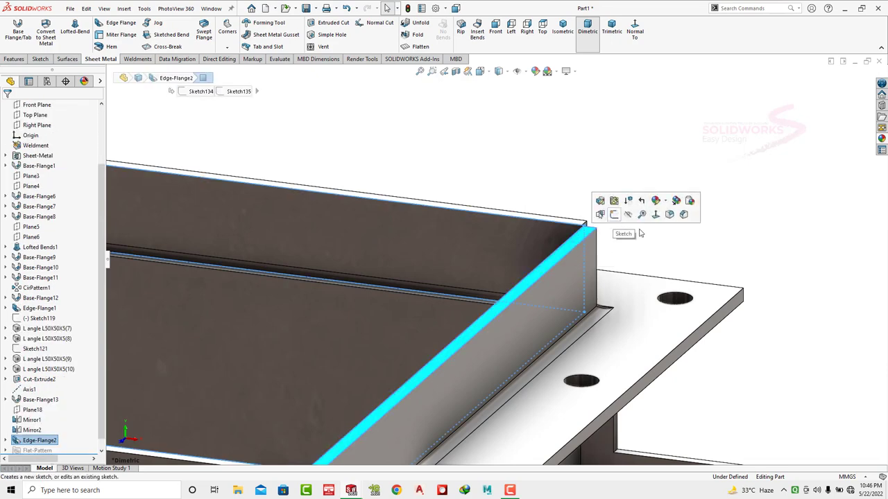
left_click(616, 223)
scroll(709, 181, "up", 5)
- Fit the fan, zoom and rotate onto the top flange corner, and select its top face
key("f")
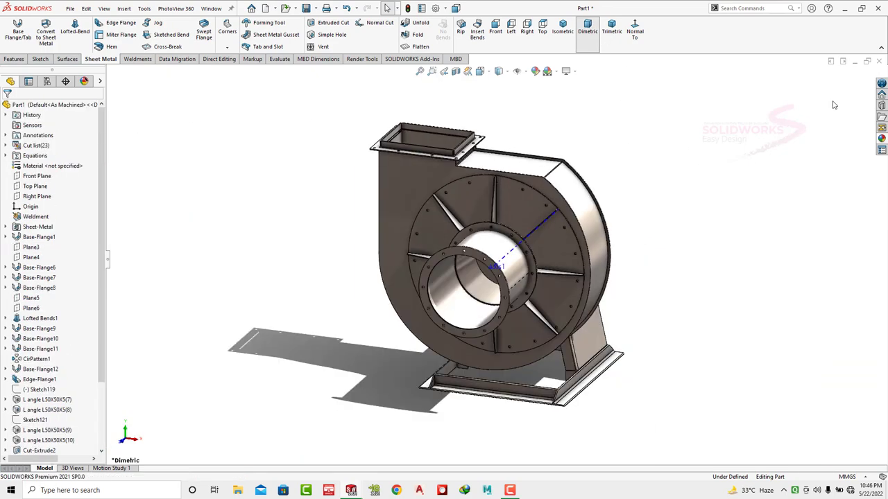
scroll(387, 160, "down", 2)
scroll(390, 170, "down", 2)
scroll(393, 182, "down", 2)
scroll(379, 222, "down", 2)
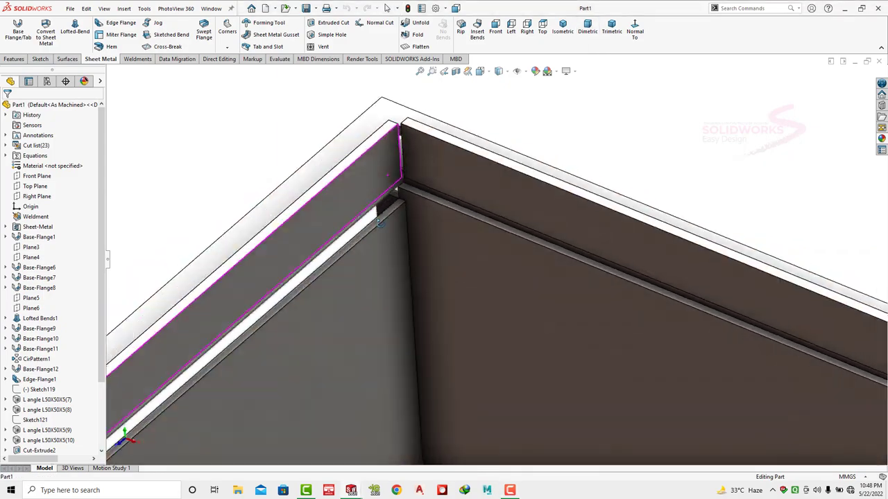
middle_click_drag(380, 222, 400, 156)
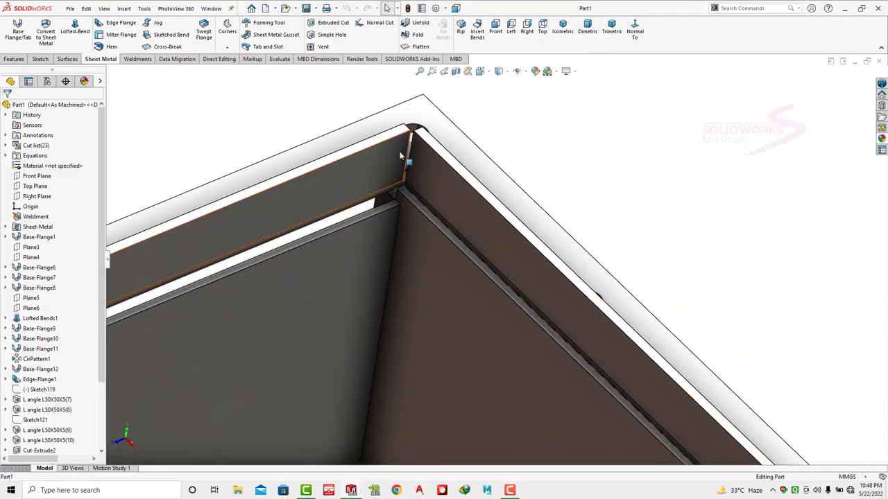
left_click(400, 156)
- Start a sketch on the outlet flange face and draw a vertical centerline across the opening
left_click(420, 104)
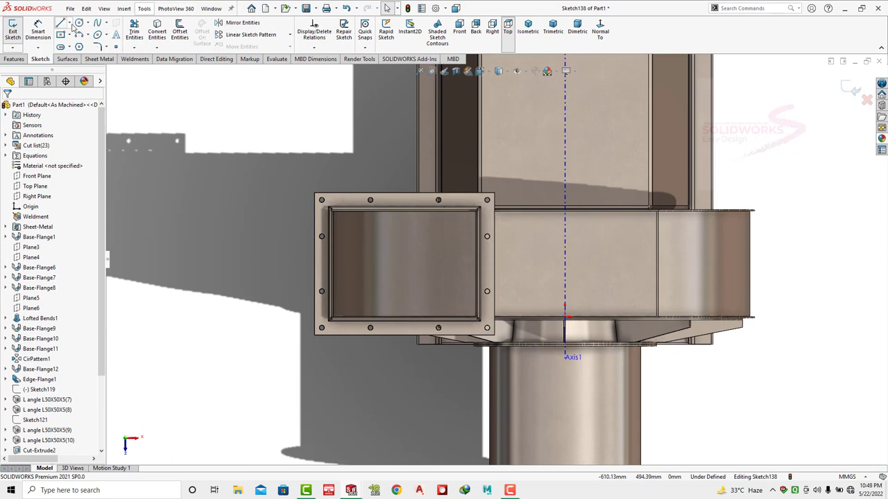
left_click(69, 23)
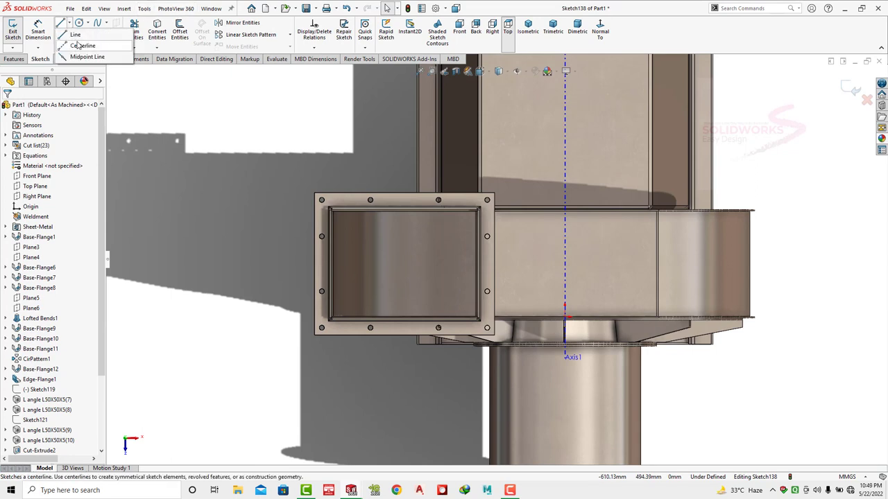
left_click(80, 44)
scroll(360, 232, "down", 3)
left_click(437, 197)
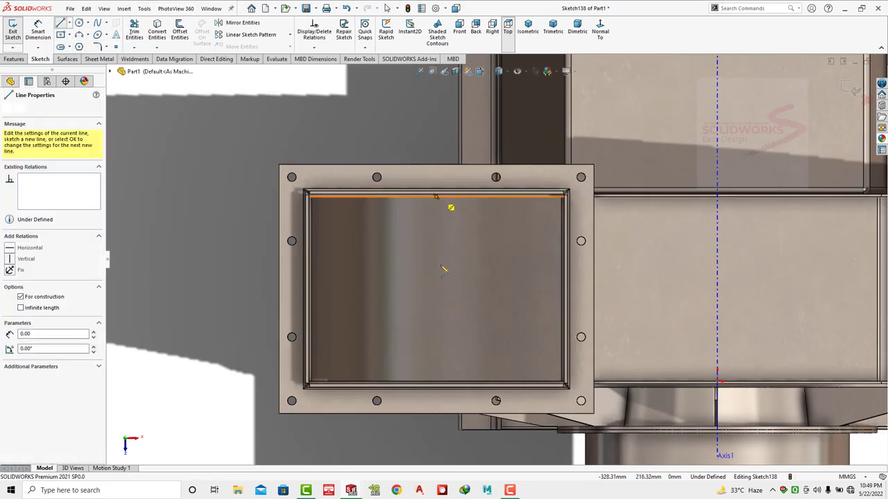
left_click(437, 382)
key("Escape")
- Draw a center rectangle centred on the centerline with its corner at the opening's corner
left_click(70, 34)
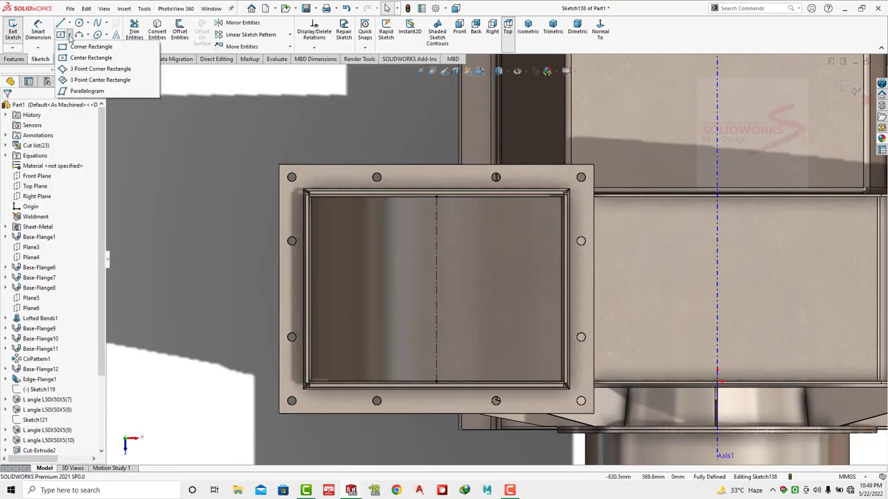
left_click(91, 49)
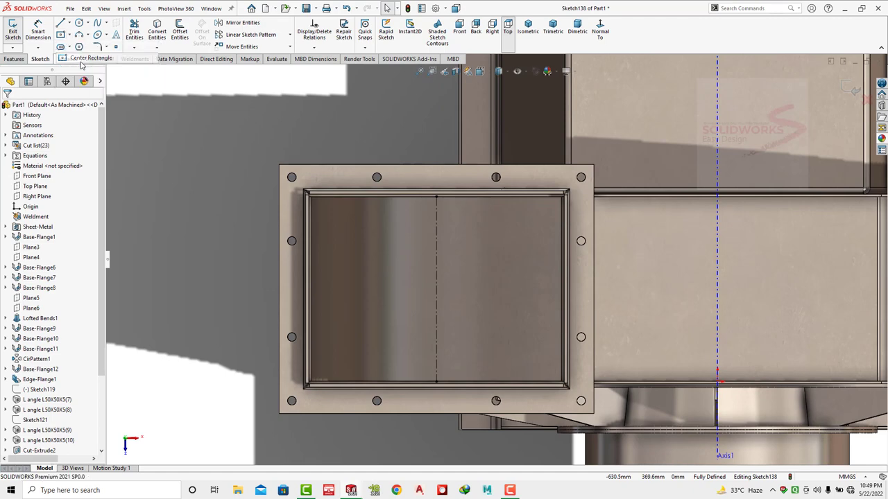
left_click(437, 290)
scroll(312, 198, "down", 3)
scroll(311, 199, "down", 3)
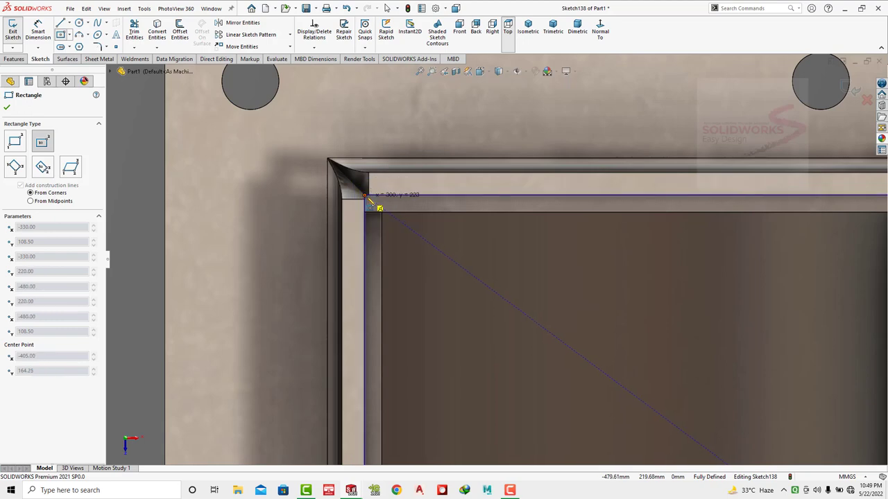
left_click(366, 197)
scroll(504, 263, "up", 10)
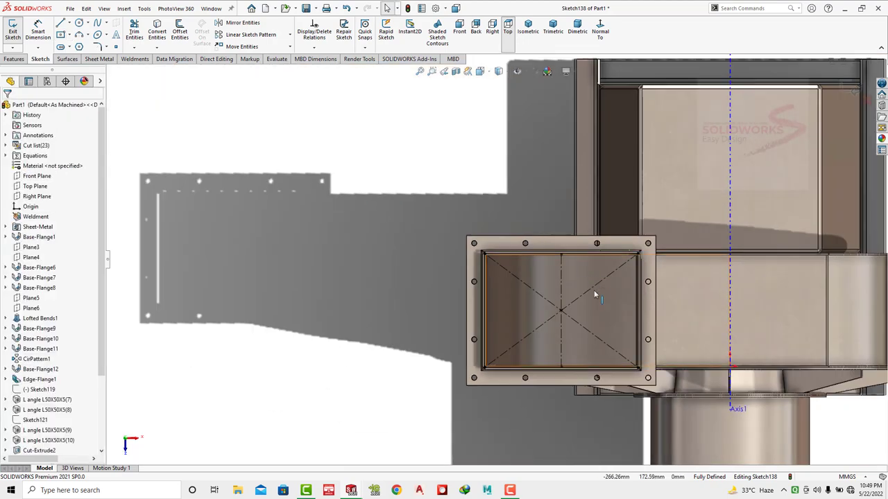
- Add a horizontal line across the rectangle and exit the sketch
left_click(62, 24)
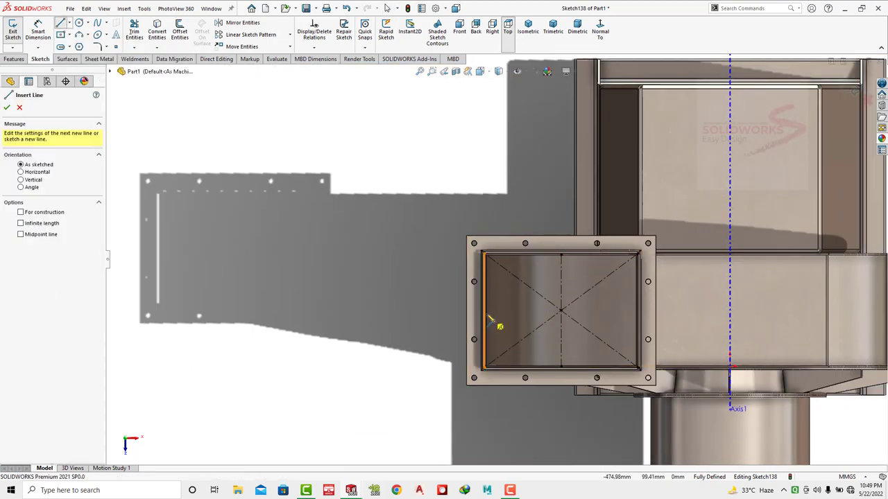
left_click_drag(483, 311, 640, 311)
key("Escape")
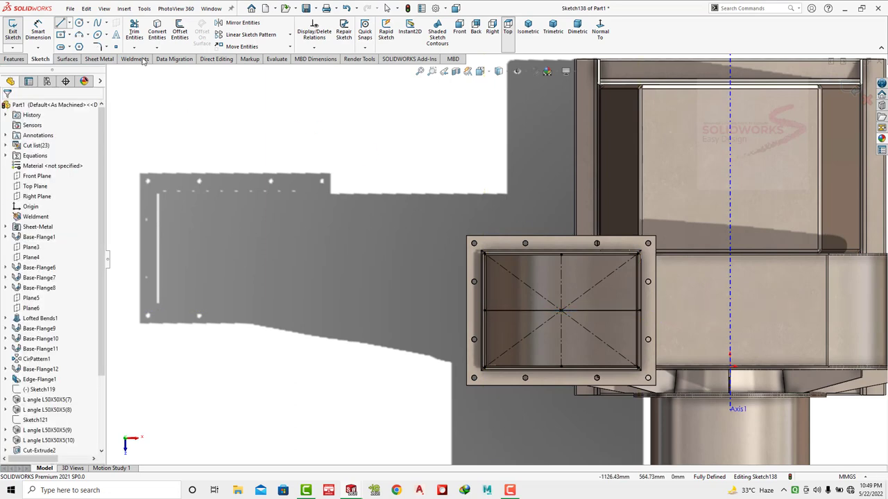
key("t")
left_click(552, 31)
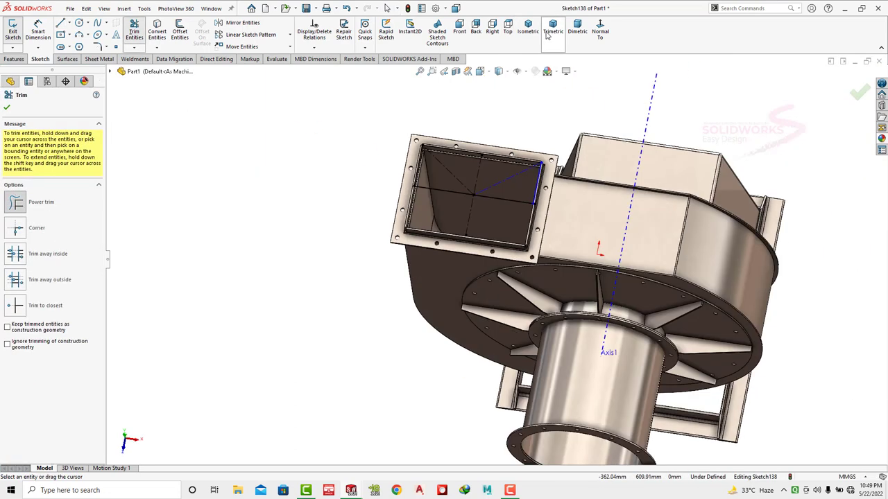
left_click(860, 93)
left_click(860, 93)
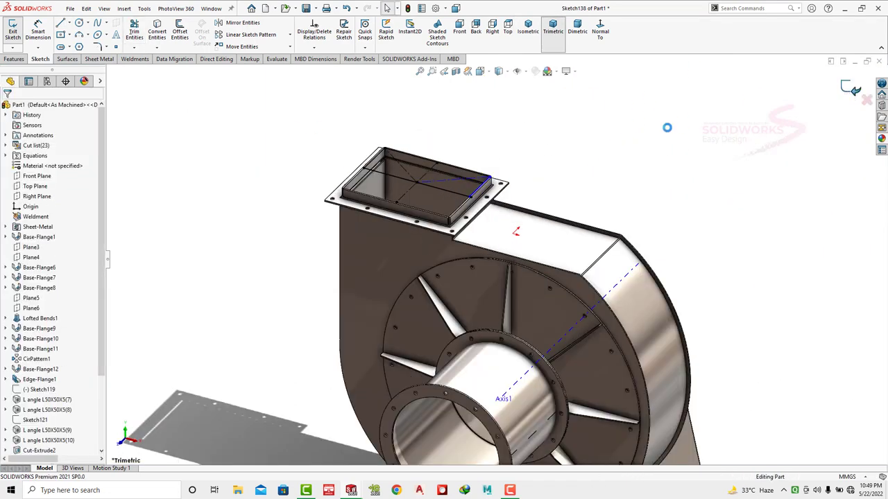
- Create Plane19 offset 300 mm from the flange's top face and select it
left_click(14, 58)
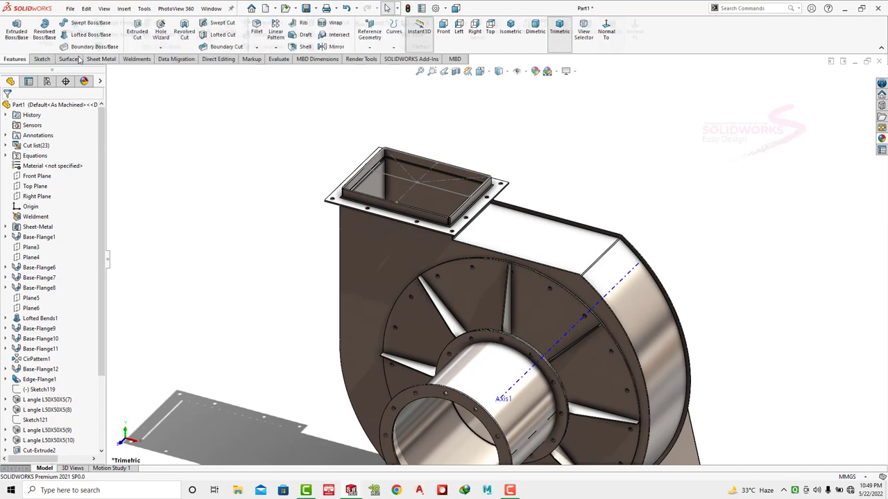
left_click(369, 35)
left_click(378, 59)
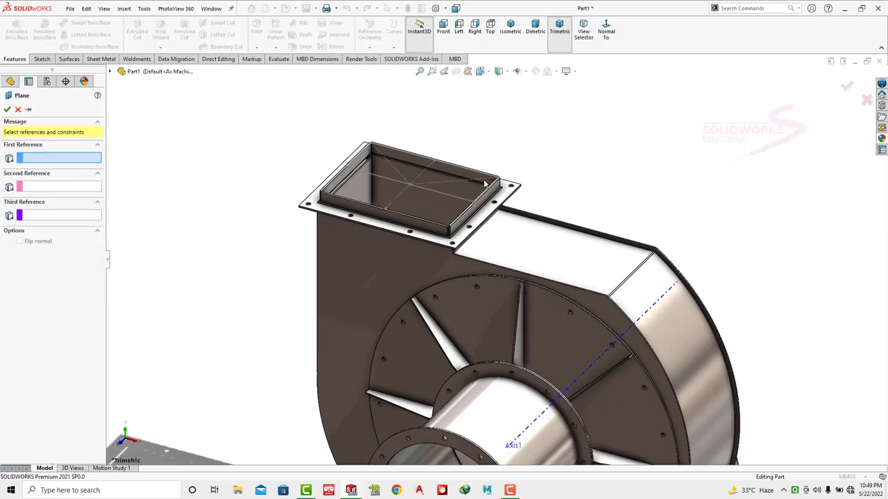
scroll(489, 182, "down", 8)
left_click(511, 224)
scroll(511, 224, "up", 5)
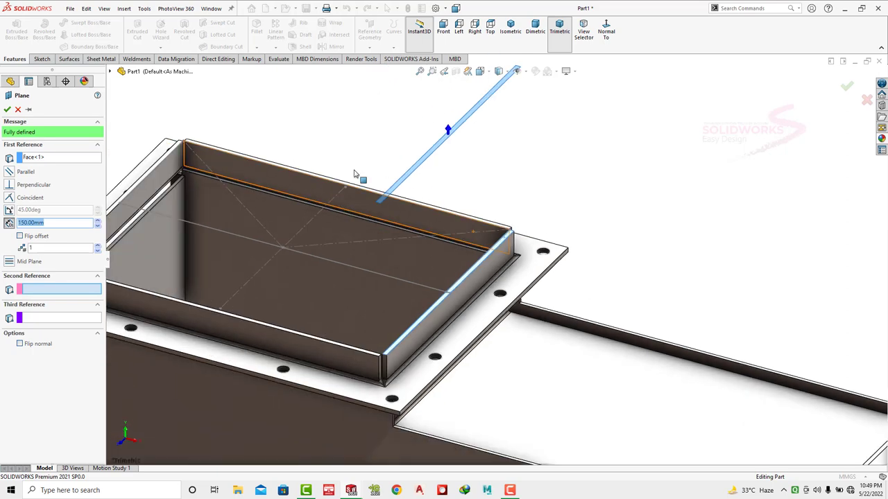
type("300")
key("Return")
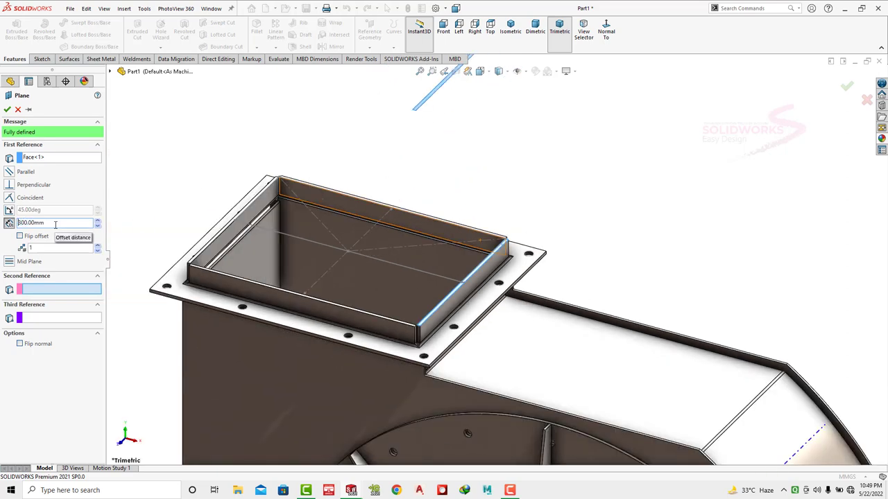
scroll(571, 252, "up", 5)
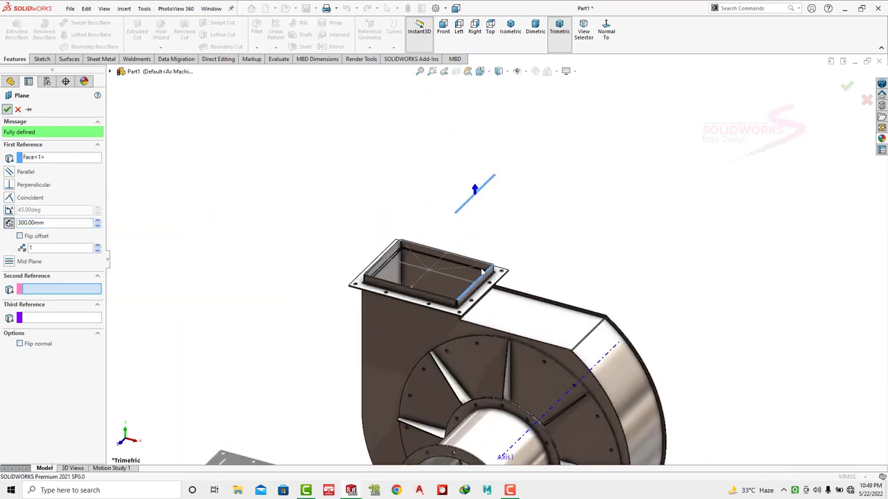
key("Return")
scroll(482, 272, "down", 5)
scroll(495, 268, "up", 2)
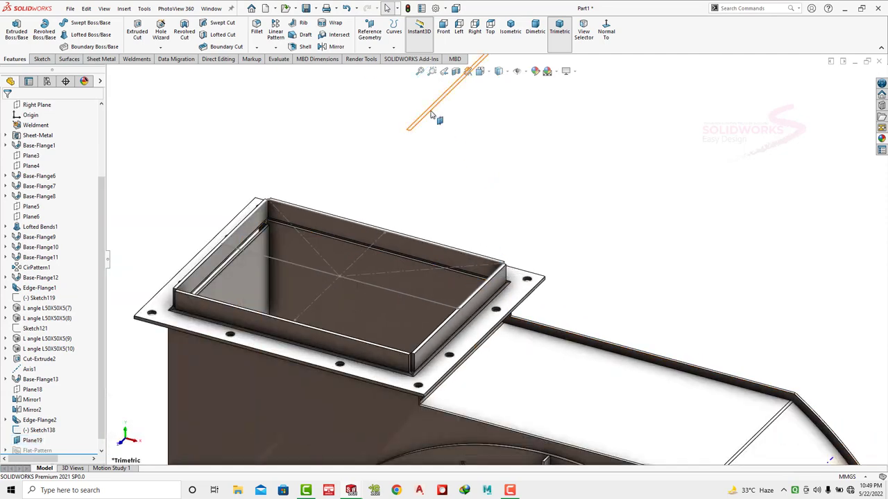
left_click(430, 114)
- Sketch a circle on Plane19 centred over the rectangle and dimension it to 200 mm diameter
left_click(473, 91)
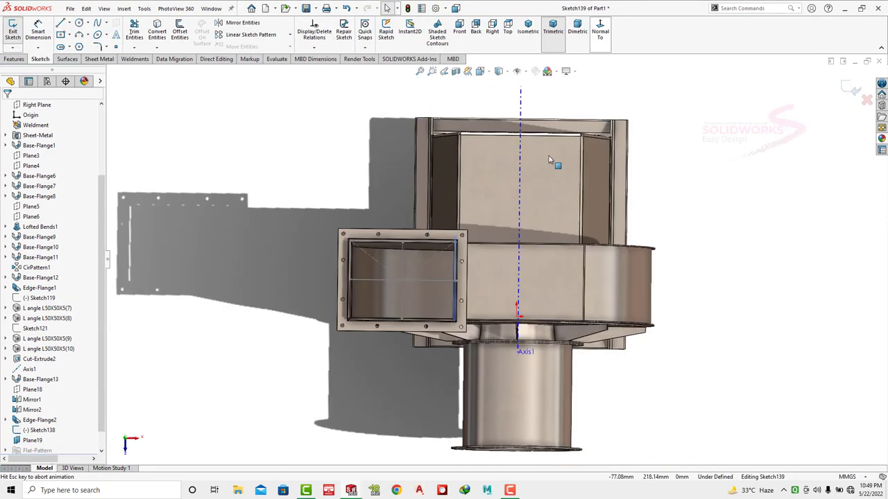
left_click(80, 22)
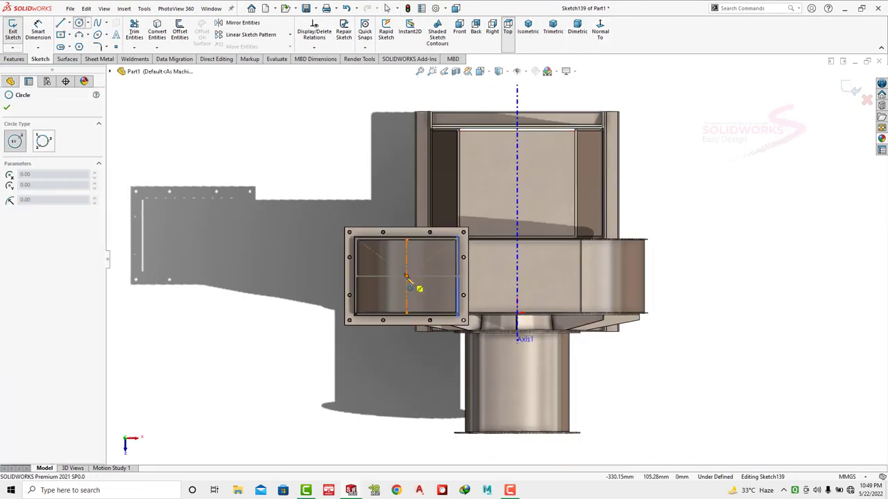
left_click(406, 275)
left_click(425, 257)
left_click(37, 31)
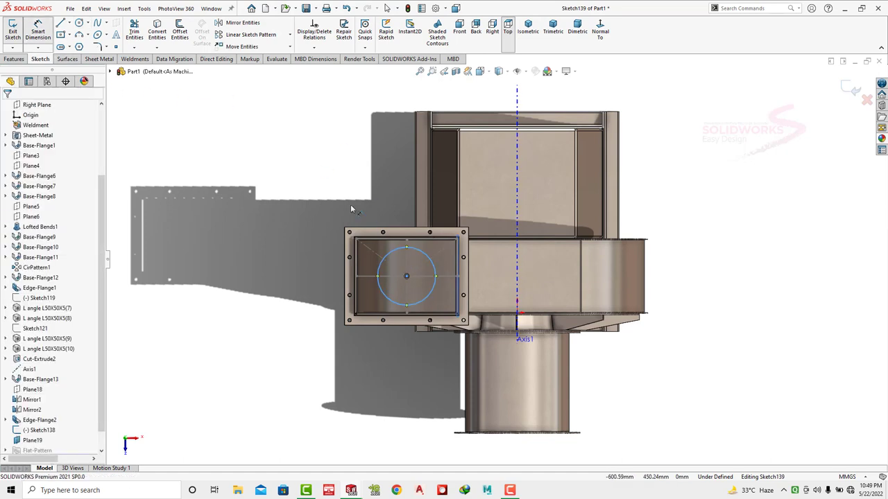
left_click(378, 276)
left_click(273, 268)
type("150")
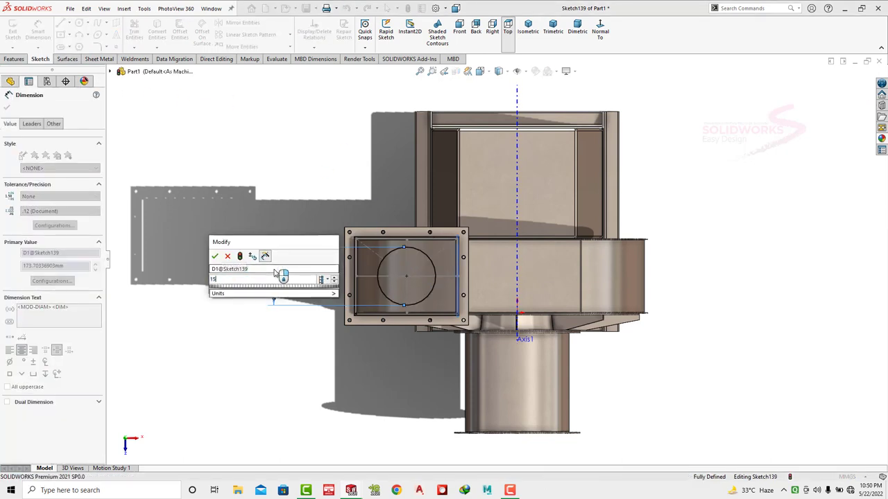
key("Return")
double_click(273, 269)
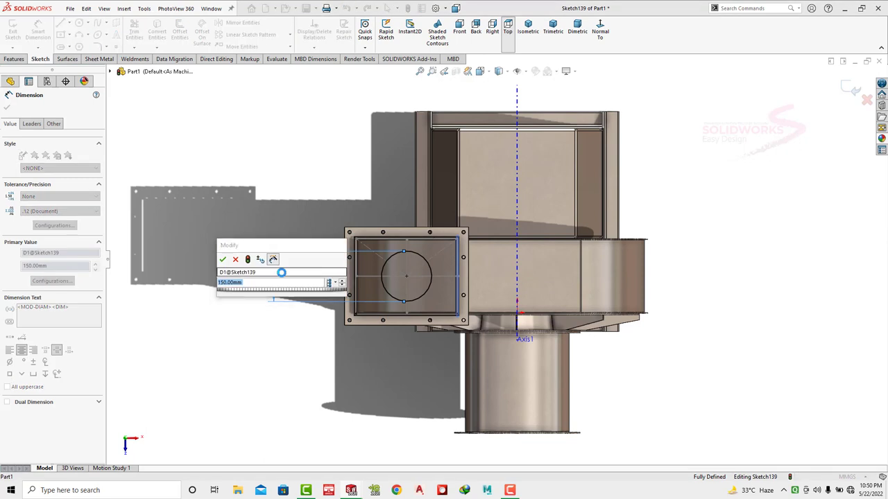
type("200")
key("Return")
key("Escape")
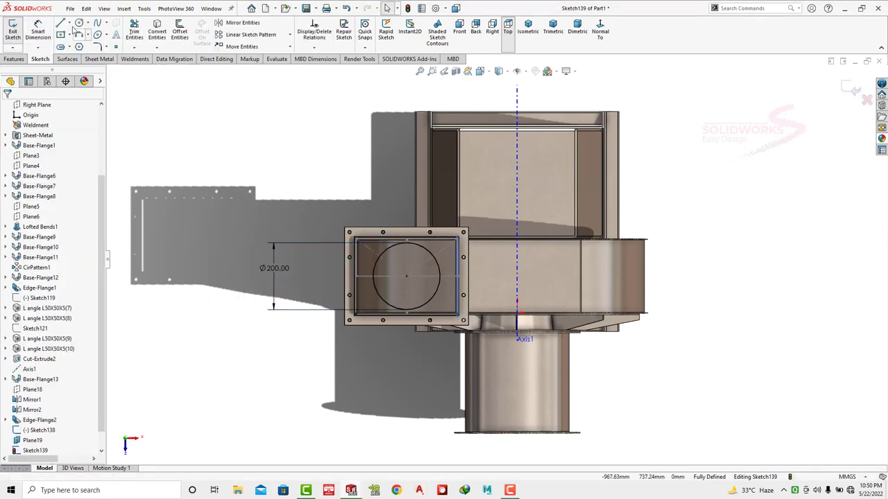
- Draw a horizontal centerline through the circle, trim to a half-circle arc, and exit the sketch
left_click(68, 23)
left_click(86, 45)
scroll(344, 263, "down", 2)
left_click_drag(387, 282, 484, 282)
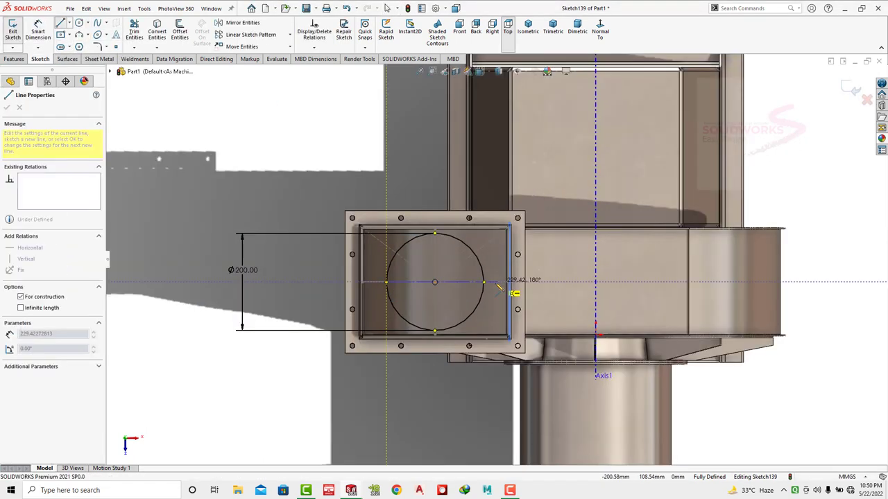
key("Escape")
key("t")
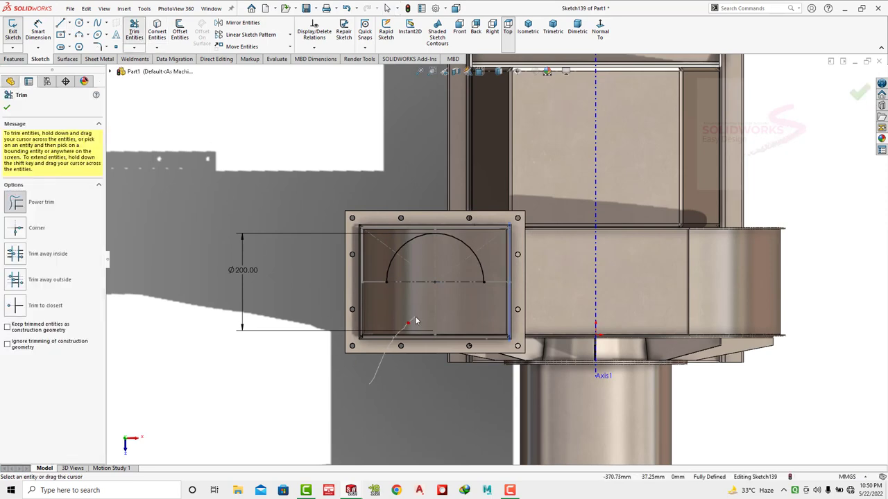
left_click(553, 32)
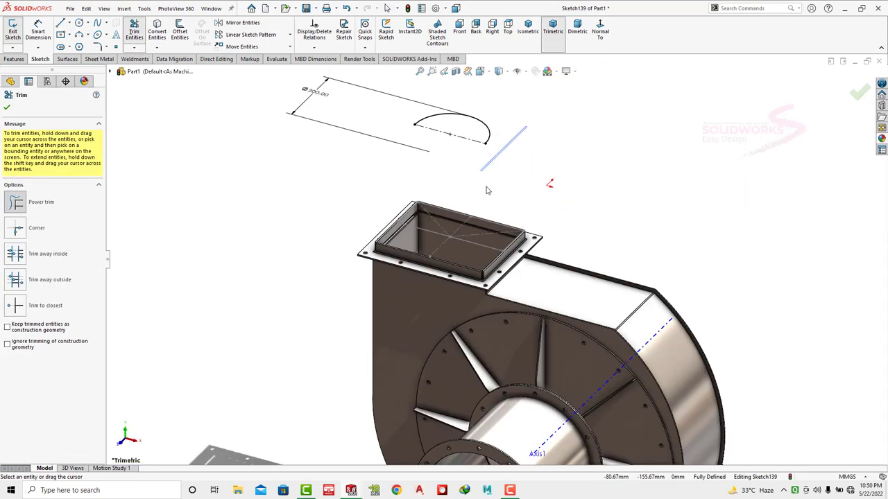
left_click(859, 93)
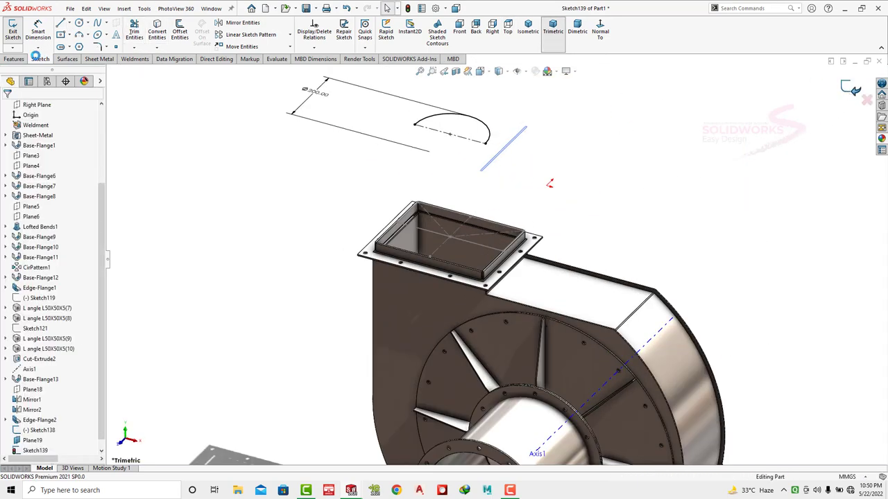
left_click(98, 58)
left_click(75, 31)
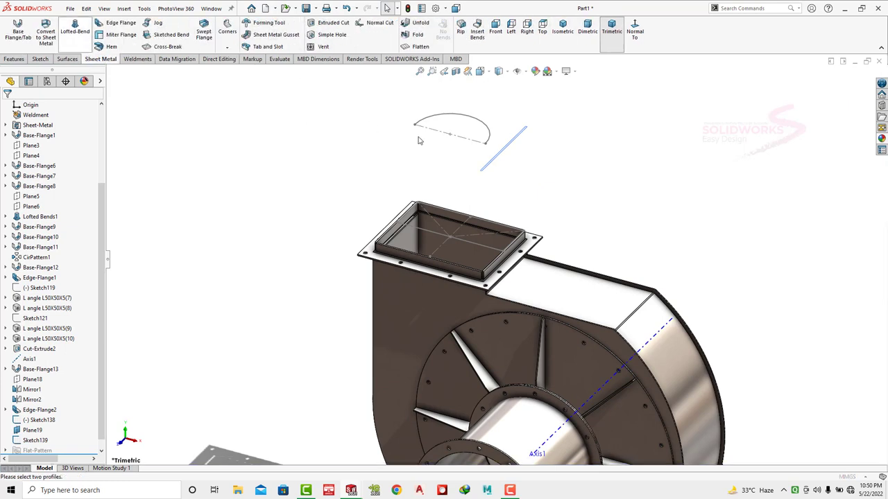
left_click(475, 122)
left_click(484, 222)
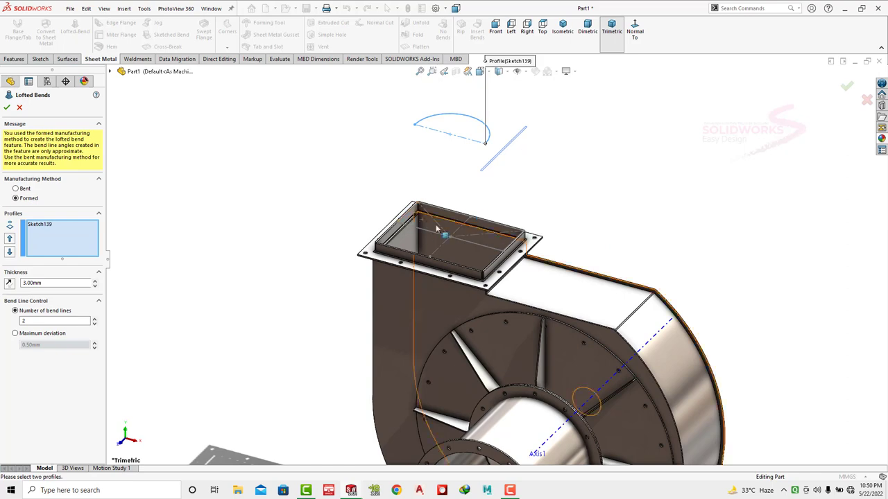
left_click(16, 188)
scroll(462, 232, "down", 5)
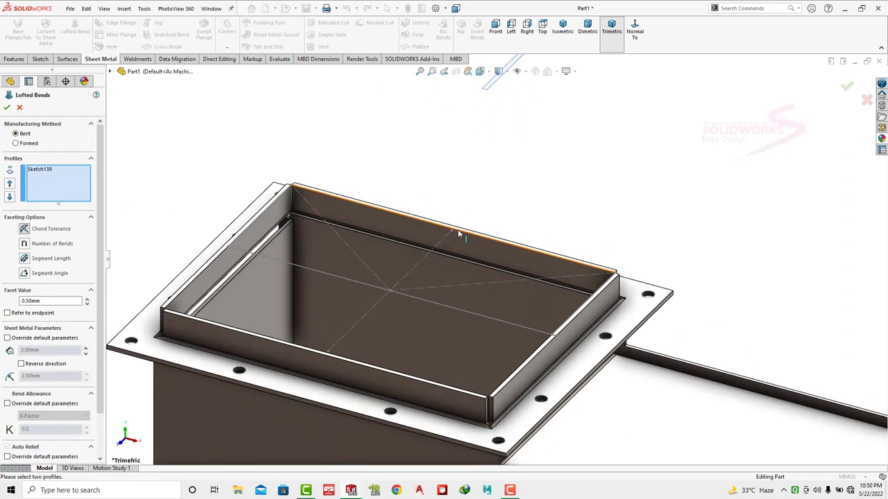
left_click(459, 234)
right_click(62, 176)
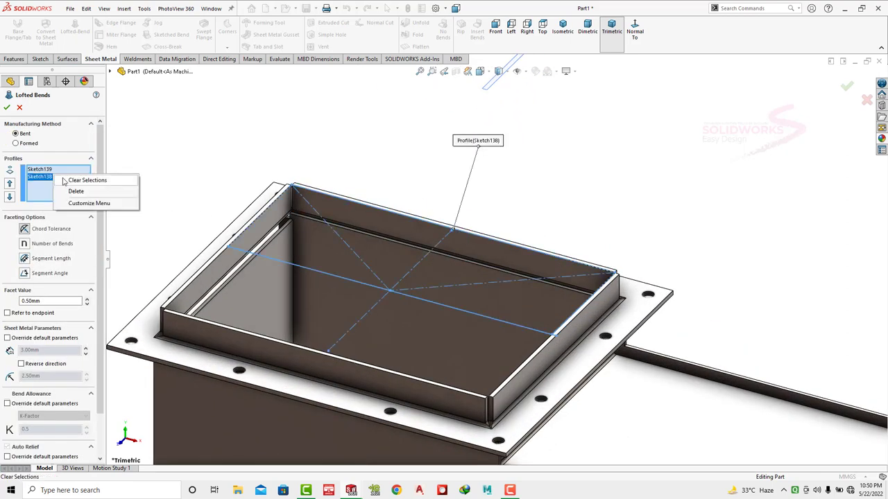
left_click(74, 180)
key("Escape")
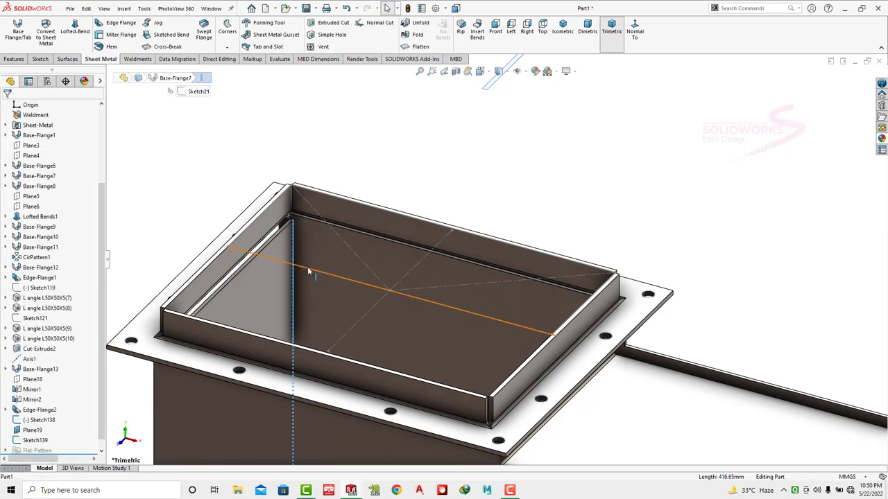
left_click(307, 267)
left_click(344, 228)
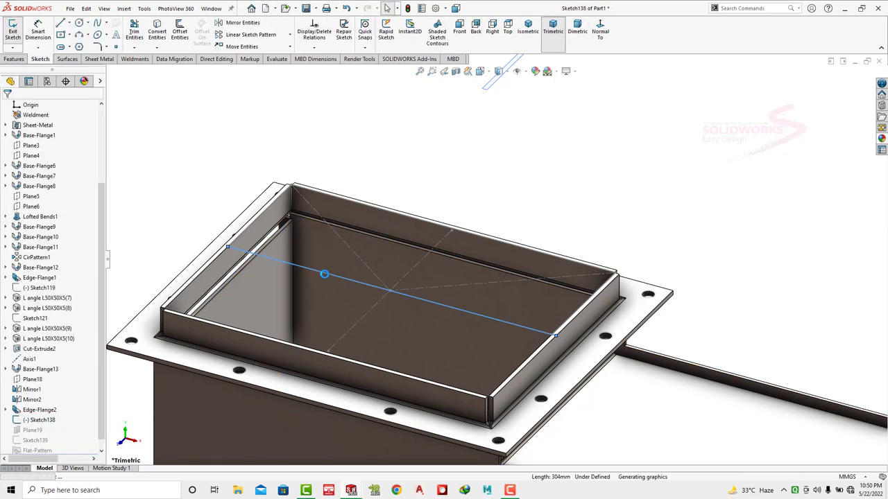
left_click(365, 256)
key("Escape")
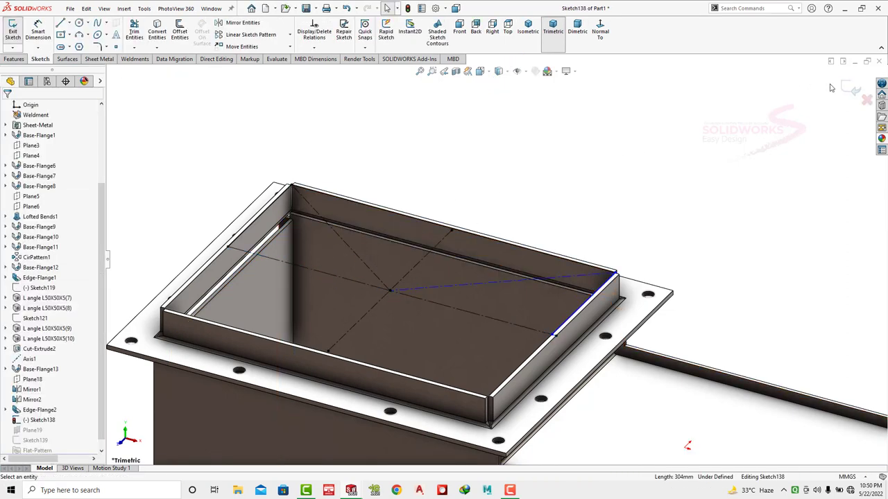
left_click(847, 88)
left_click(82, 28)
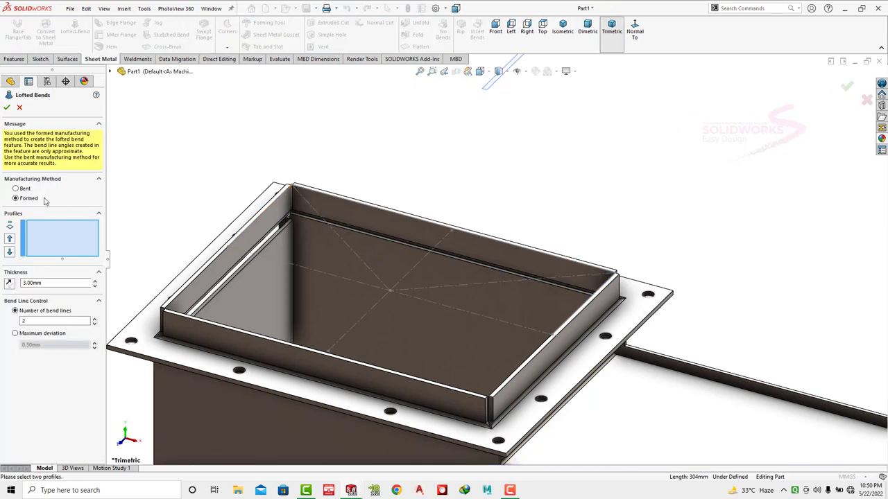
scroll(484, 253, "up", 3)
left_click(495, 113)
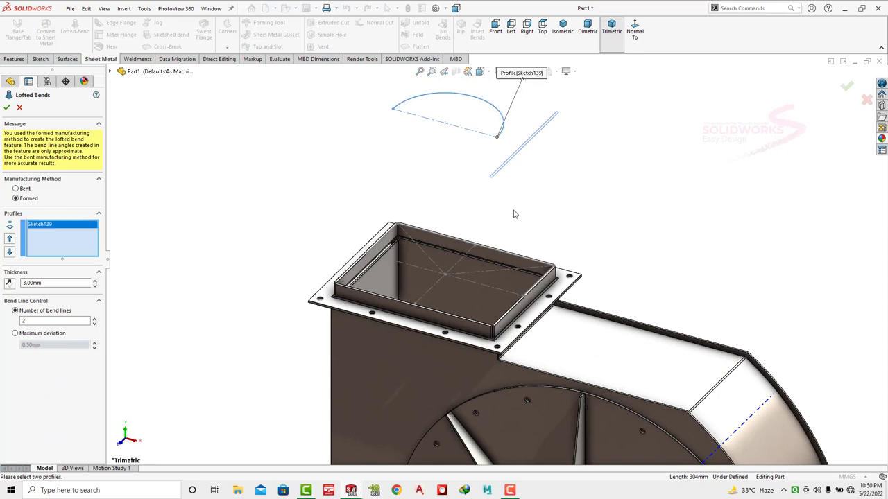
scroll(511, 210, "down", 3)
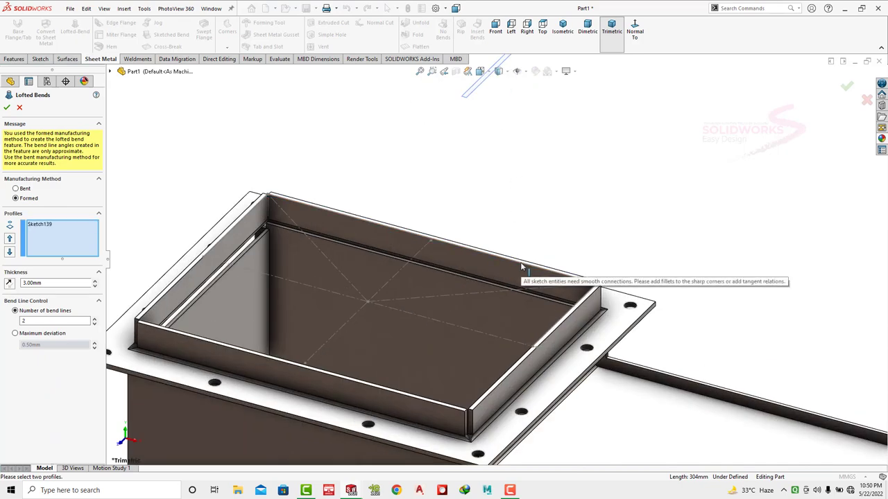
left_click(110, 72)
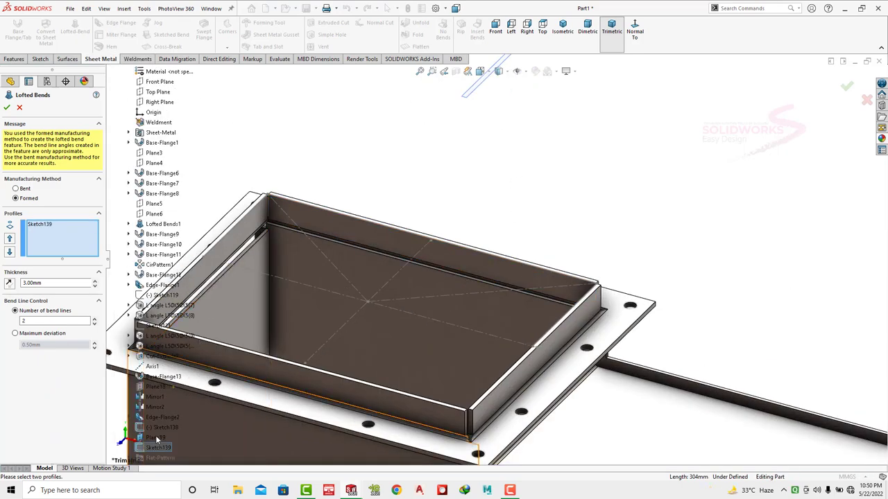
left_click(166, 427)
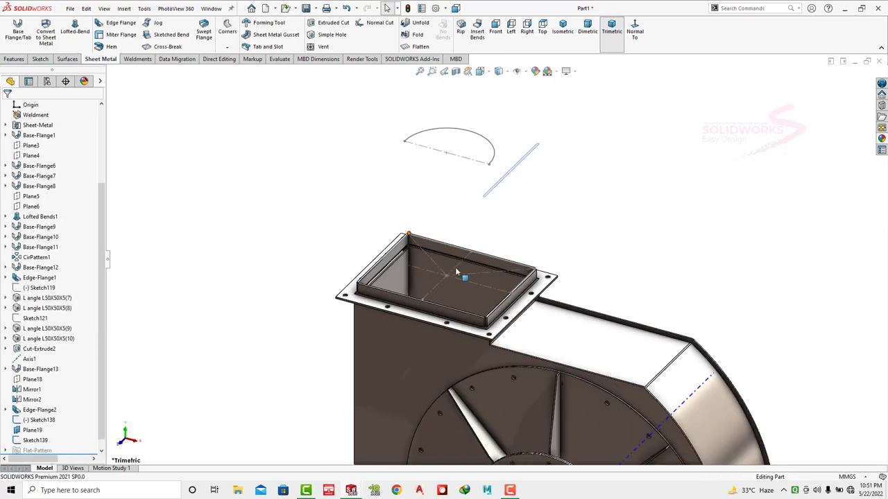
scroll(532, 253, "down", 3)
left_click(548, 256)
left_click(575, 209)
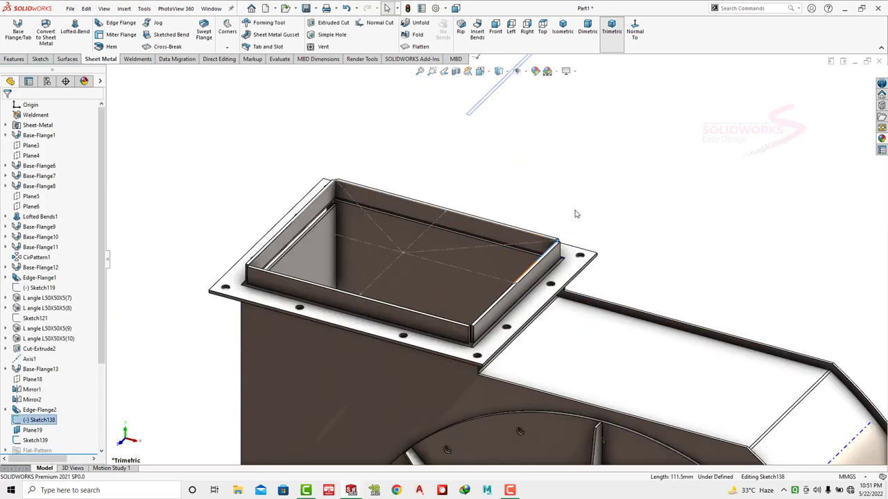
scroll(437, 231, "down", 3)
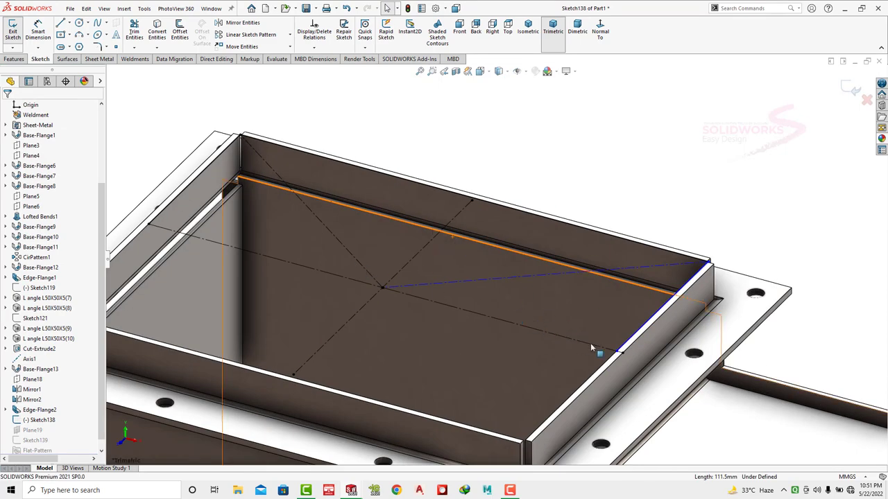
scroll(629, 348, "down", 3)
scroll(409, 213, "up", 3)
scroll(306, 198, "down", 3)
scroll(547, 234, "up", 1)
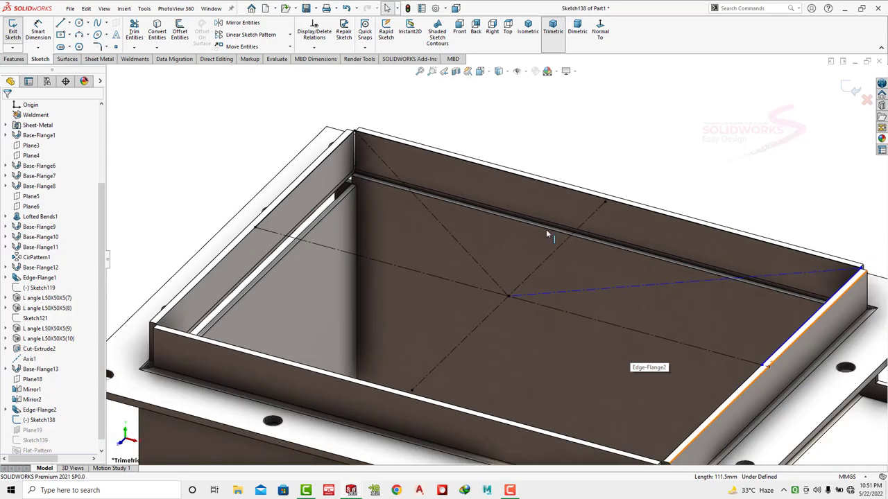
scroll(778, 368, "down", 3)
scroll(708, 212, "up", 3)
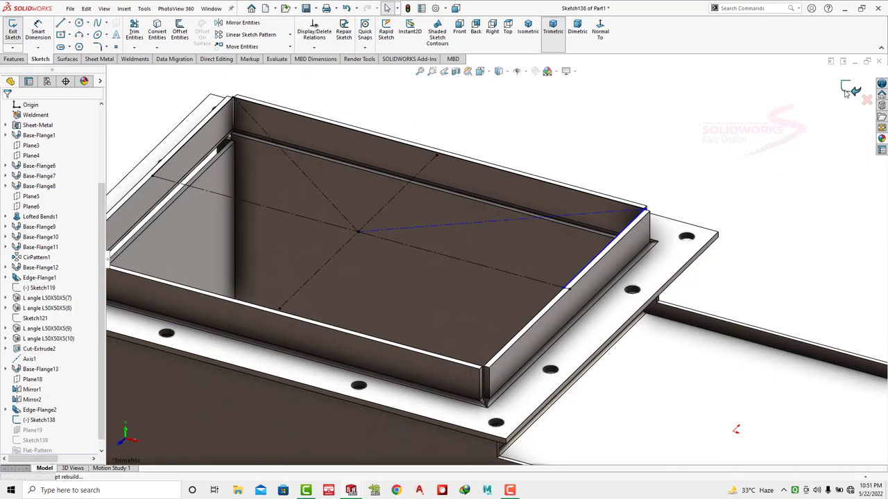
left_click(853, 91)
- Set Lofted Bends to the bent method, pick the arc and Sketch138 profiles, then clear them
left_click(588, 30)
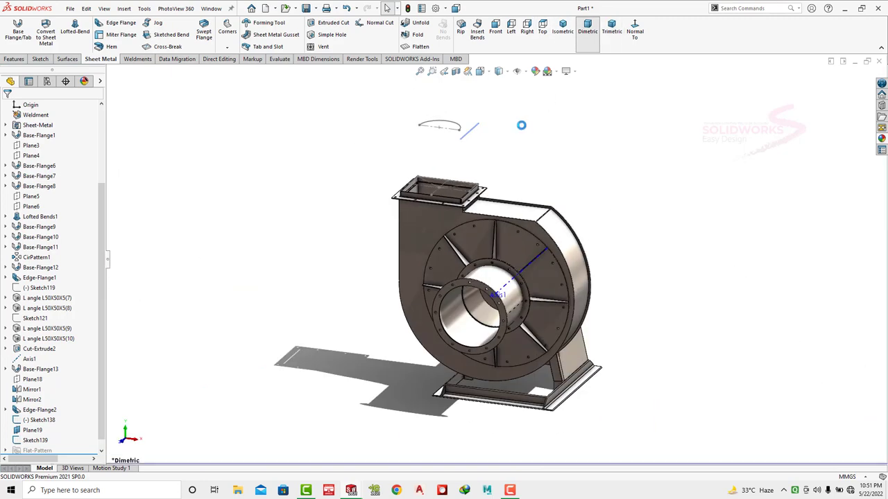
scroll(458, 128, "up", 2)
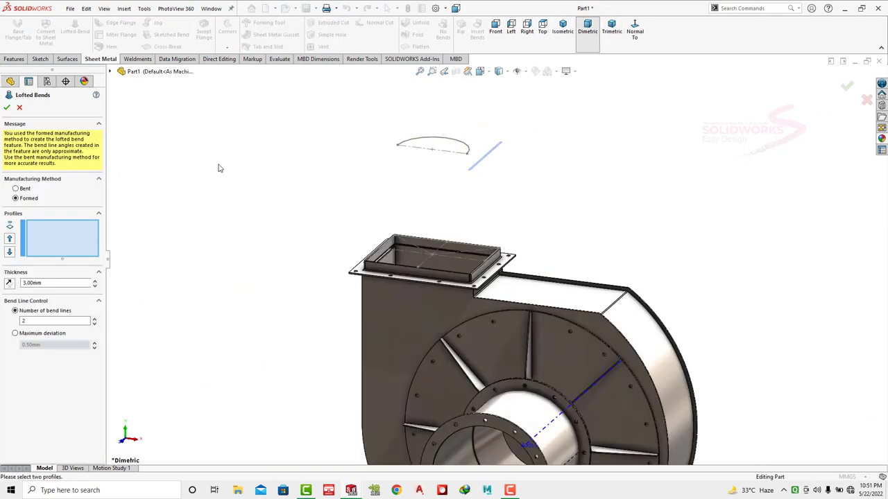
left_click(25, 190)
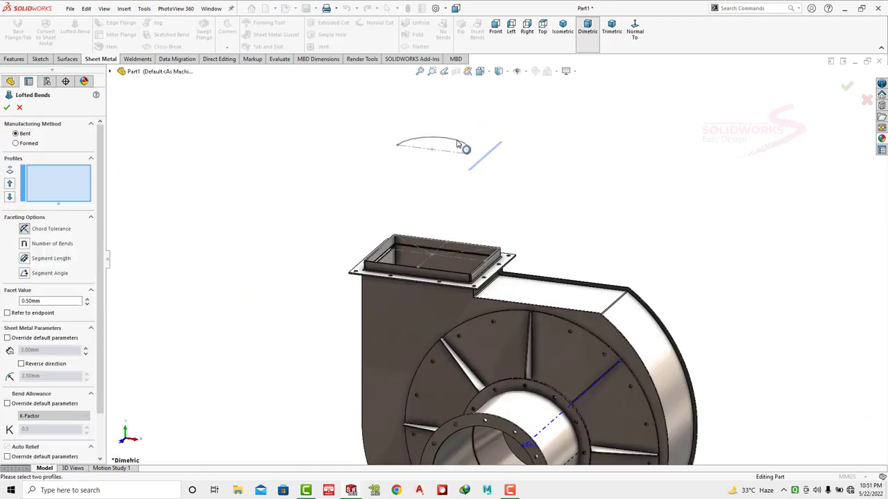
left_click(458, 144)
scroll(416, 205, "down", 2)
scroll(403, 206, "down", 3)
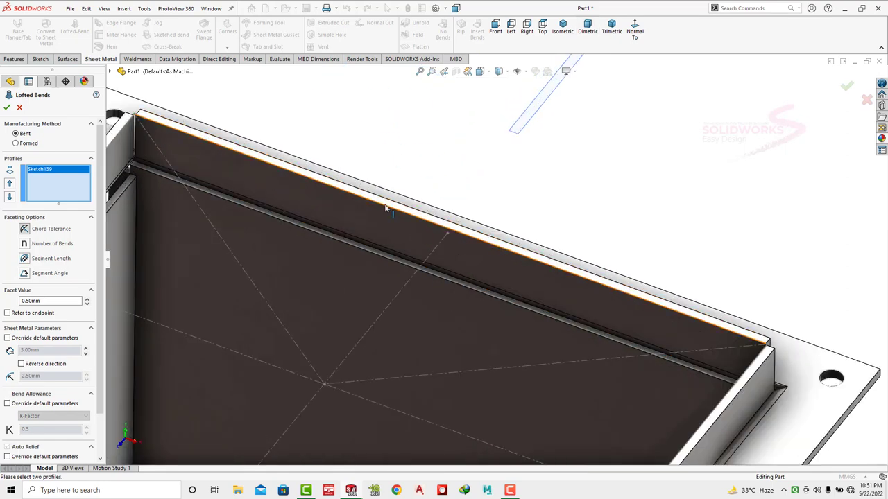
left_click(385, 208)
scroll(386, 209, "up", 3)
right_click(43, 189)
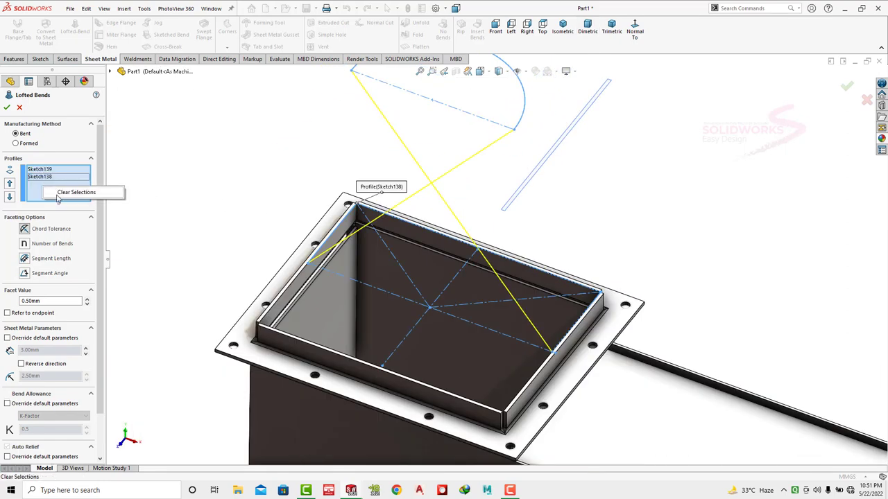
left_click(79, 192)
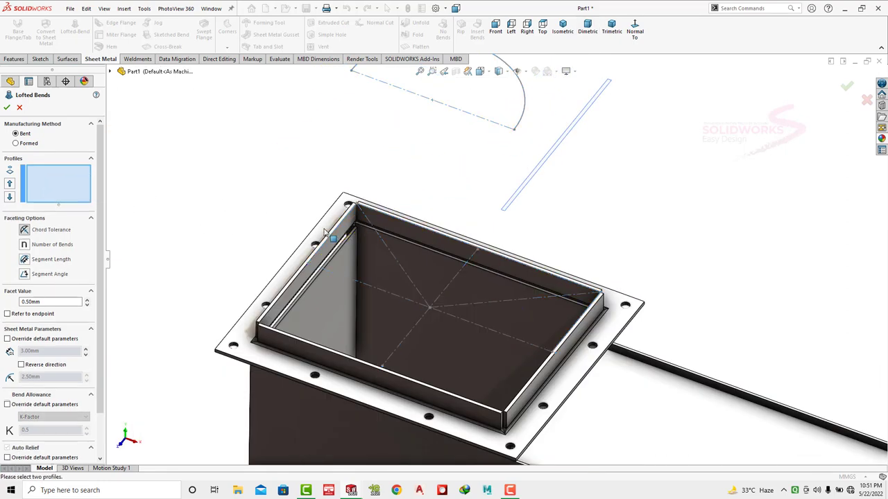
- Reselect the profiles, override to 2.00 mm thickness and 0.50 mm bend radius, and create Lofted Bends2
left_click(355, 68)
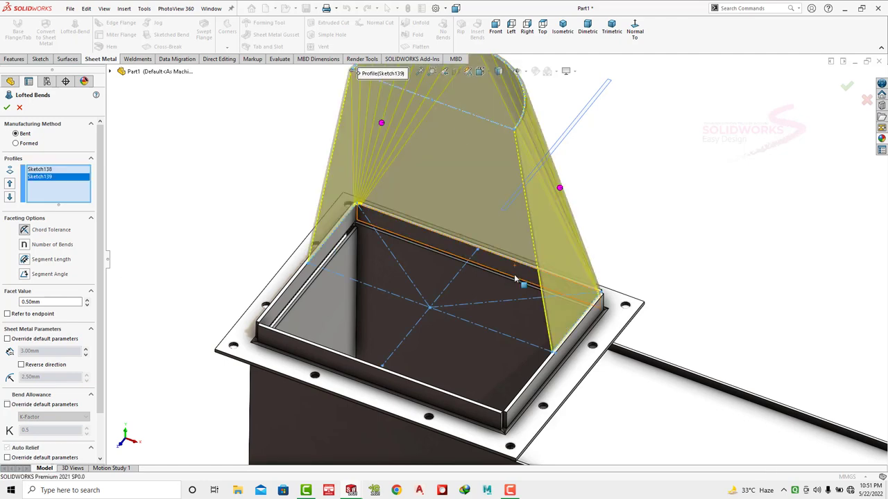
scroll(515, 279, "up", 3)
scroll(475, 224, "up", 1)
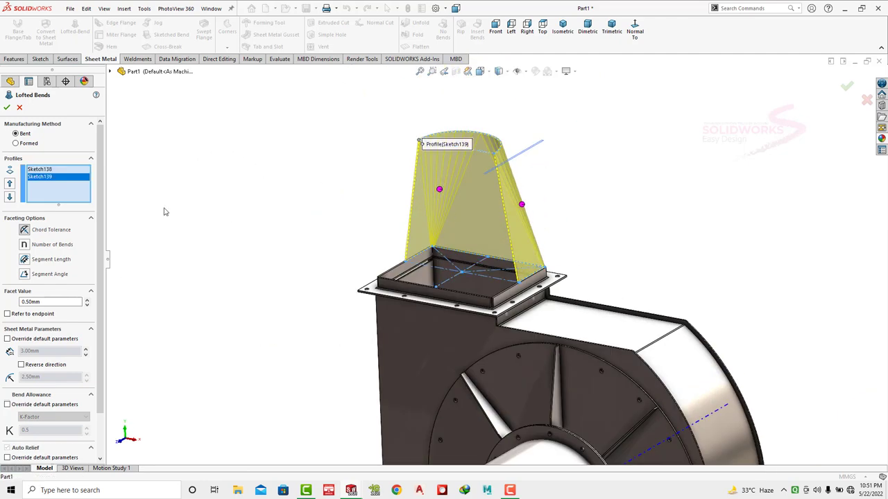
left_click(8, 338)
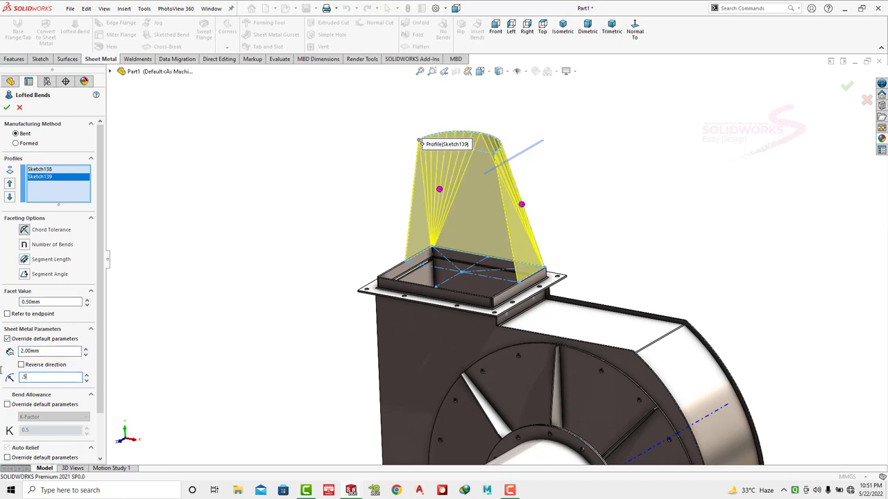
left_click(7, 109)
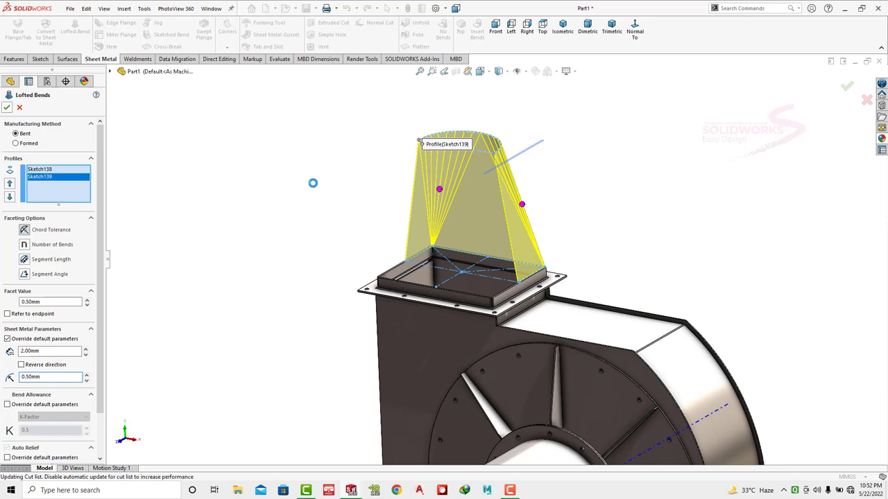
left_click(588, 29)
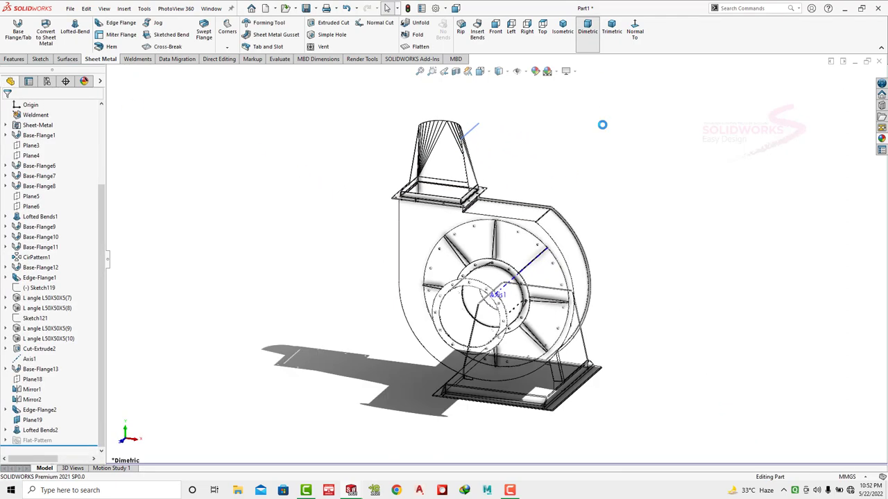
middle_click_drag(489, 165, 507, 137)
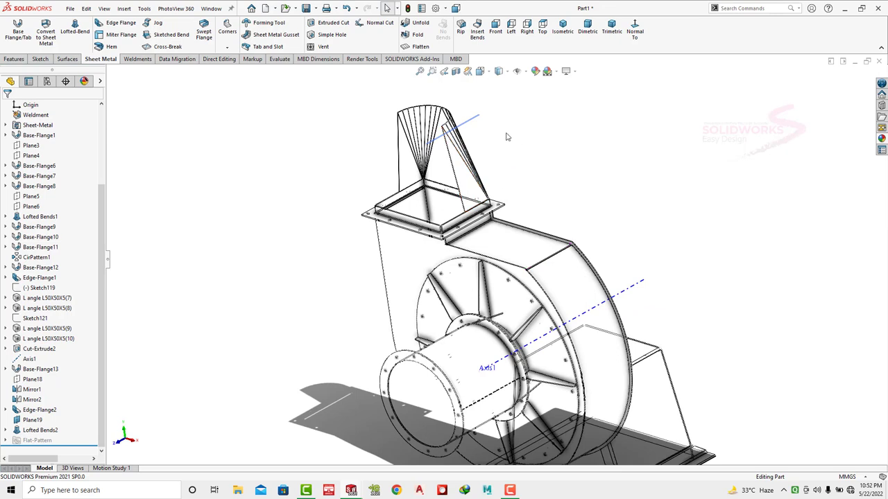
- Edit Plane19 from the feature history and change its offset to 250 mm
left_click(38, 421)
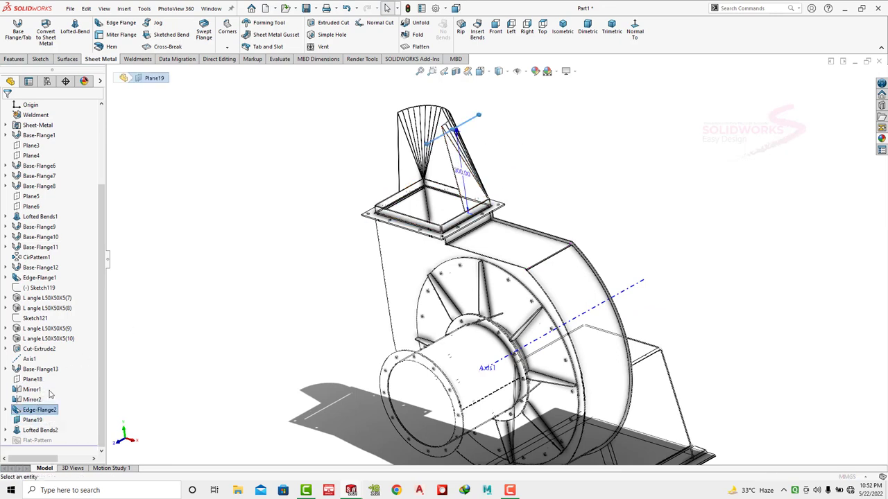
left_click(52, 395)
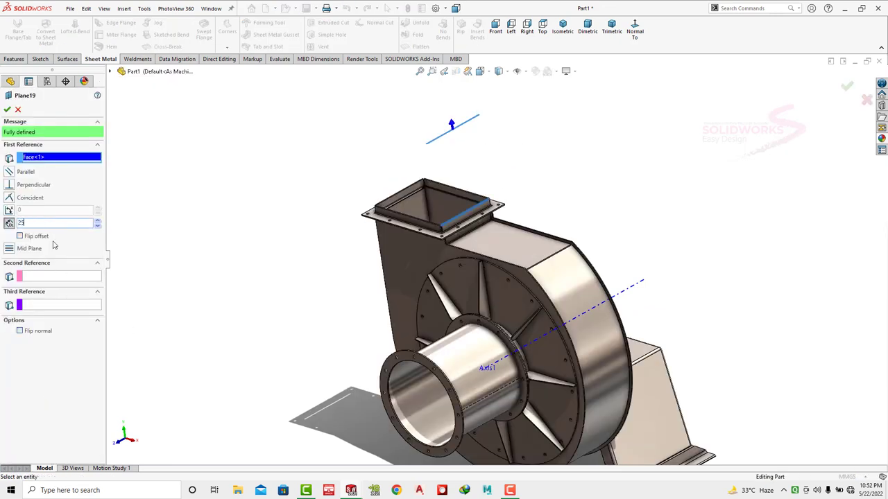
type("0")
key("Return")
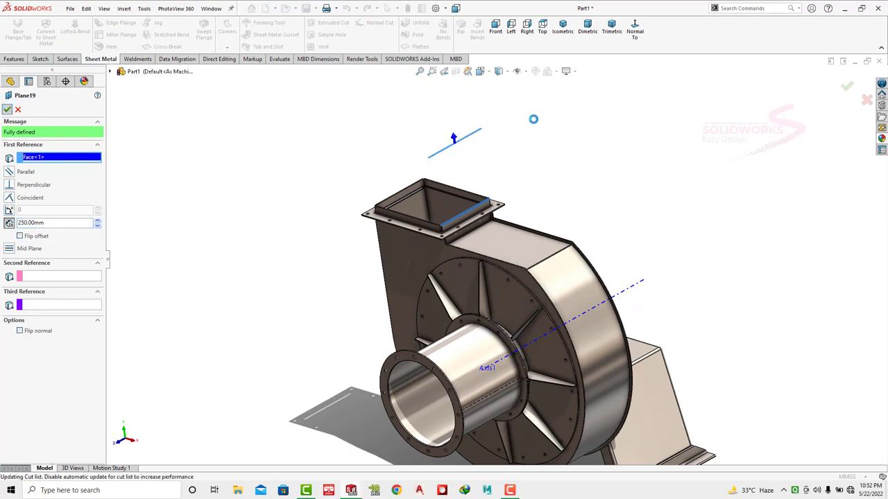
key("ctrl+shift+z")
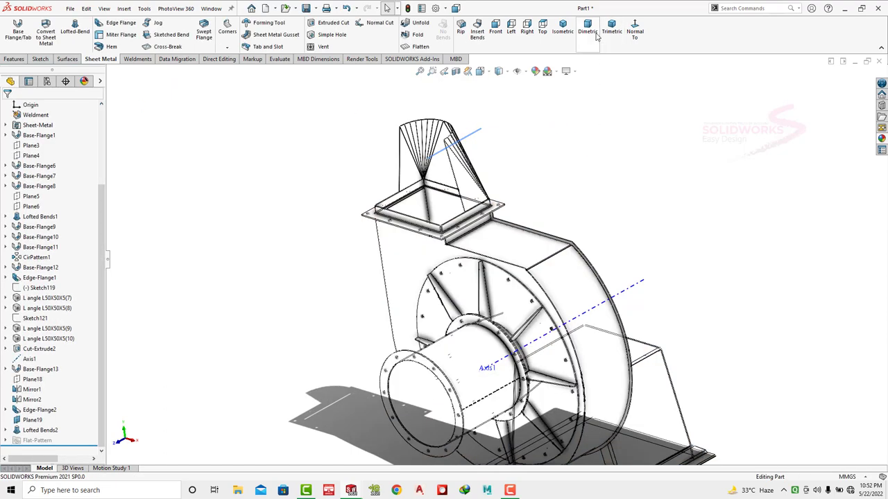
scroll(517, 129, "down", 5)
- Mirror the Lofted Bends2 body across the selected face to create Mirror3
left_click(19, 62)
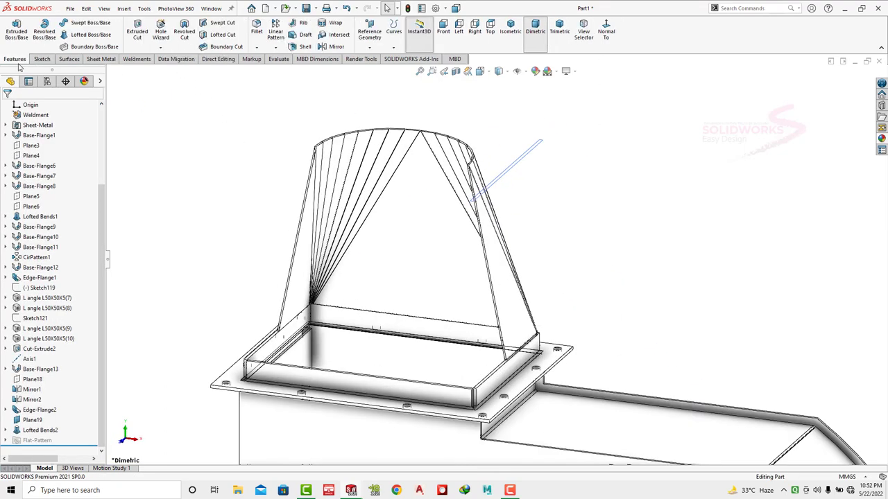
left_click(334, 47)
scroll(367, 337, "down", 5)
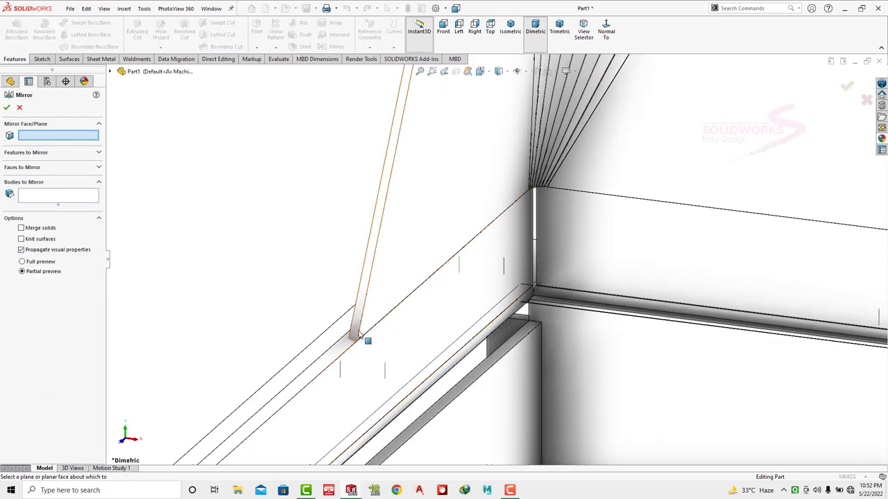
left_click(355, 336)
left_click(401, 226)
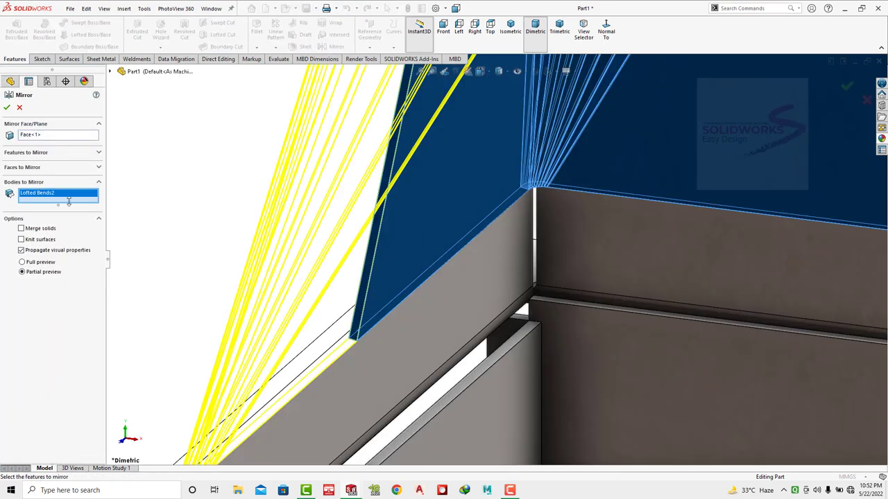
left_click(7, 108)
- Start a new sketch on the plane at the top of the transition
scroll(353, 212, "up", 5)
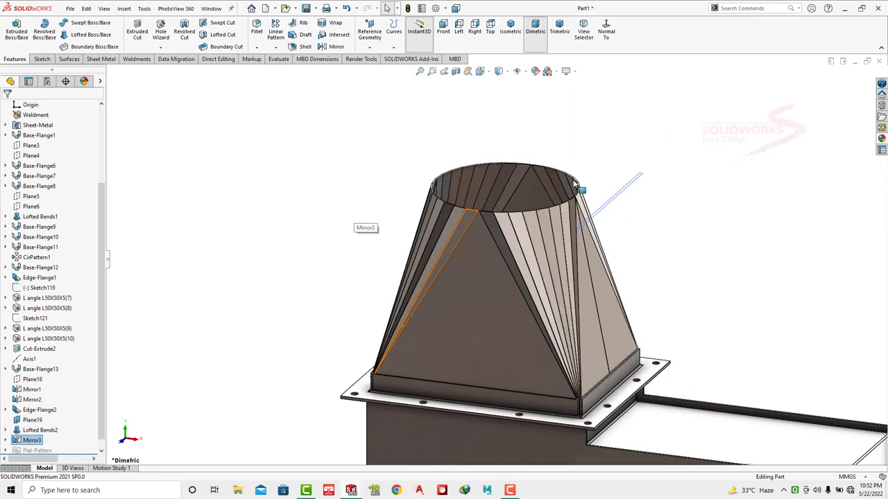
scroll(582, 190, "down", 5)
left_click(664, 230)
left_click(686, 201)
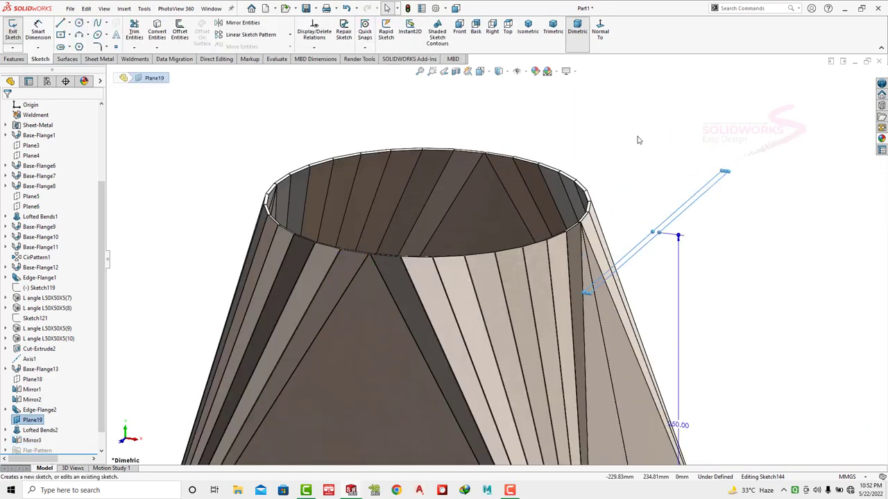
- In top view, draw a circle centred in the opening and dimension it 200 mm diameter
left_click(79, 23)
left_click(600, 31)
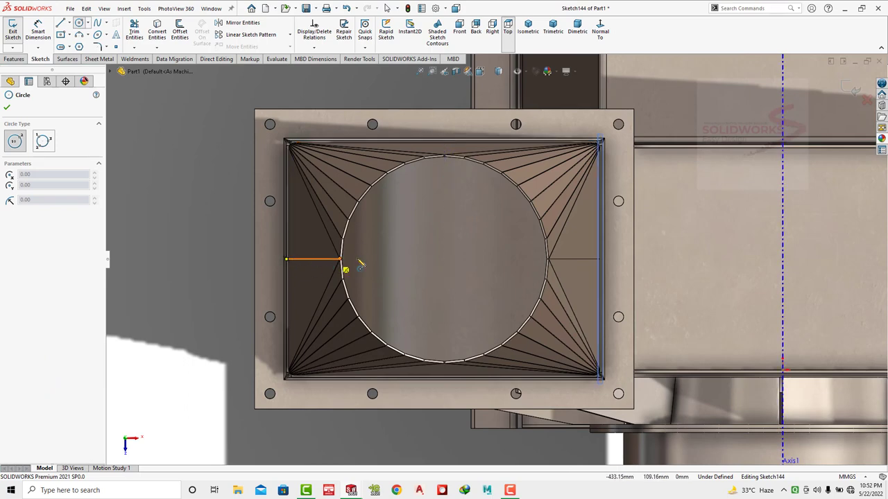
left_click(445, 259)
left_click(383, 239)
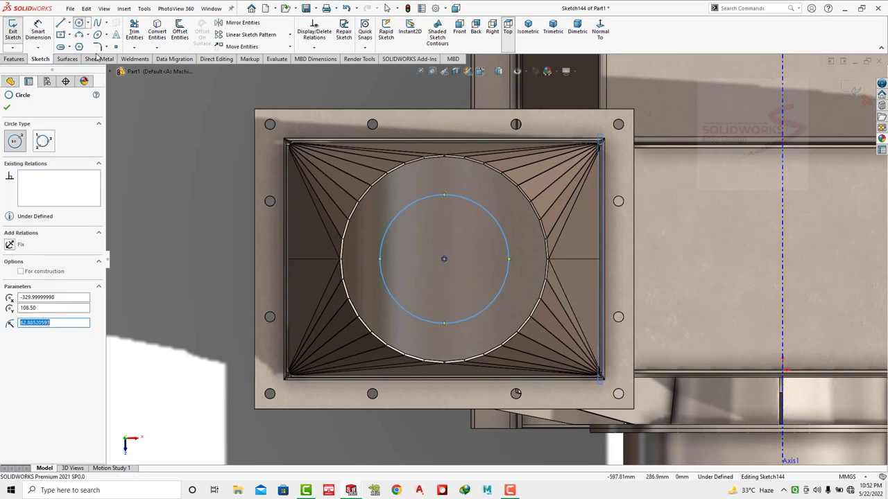
key("Escape")
left_click(380, 239)
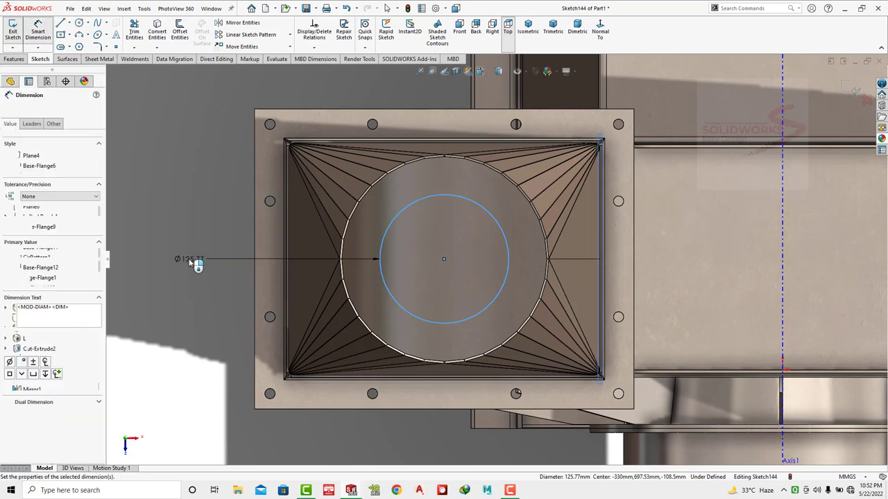
left_click(199, 263)
key("Return")
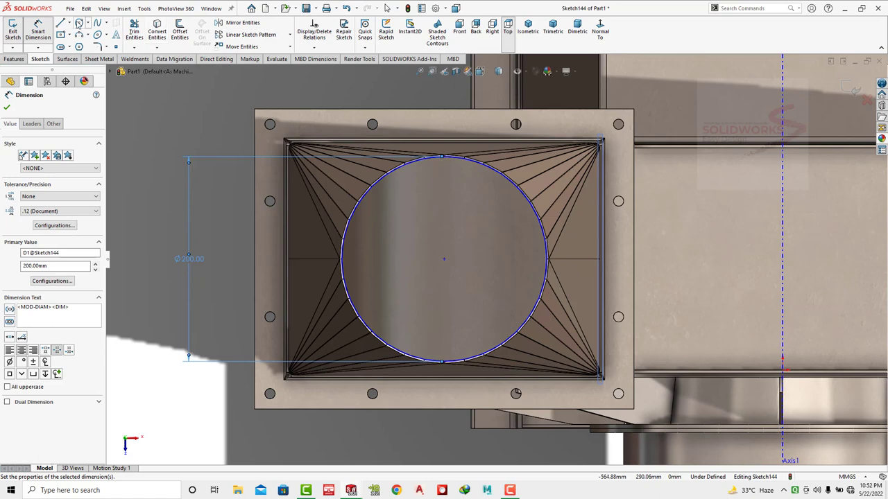
- Add a small 0.5 mm diameter circle centred on the big circle's right edge
left_click(79, 25)
left_click(547, 258)
left_click(559, 269)
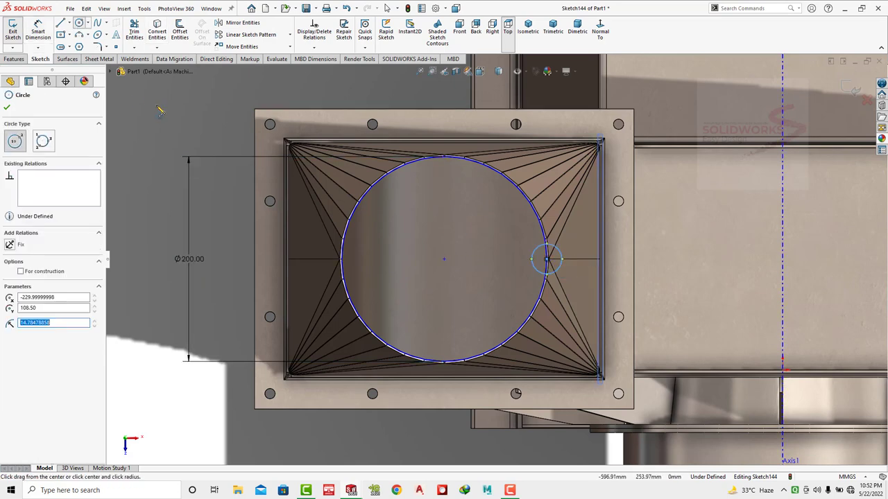
left_click(40, 29)
left_click(559, 258)
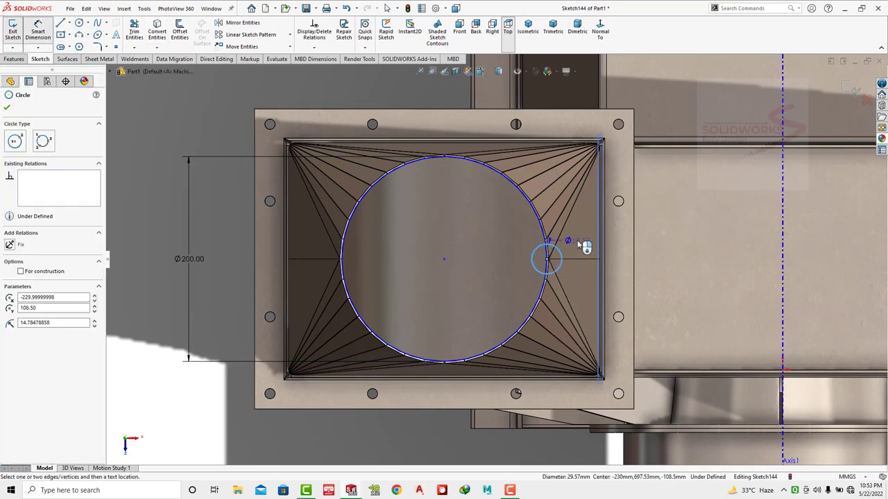
left_click(572, 246)
type("0.5")
key("Return")
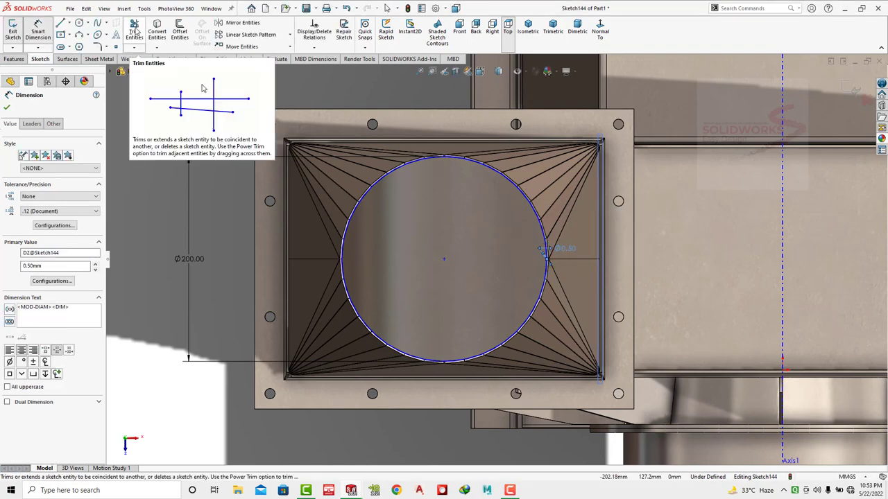
- Trim the sketch where the circles meet and return to the trimetric view
left_click(134, 31)
scroll(548, 260, "down", 5)
scroll(495, 276, "down", 3)
scroll(495, 276, "down", 3)
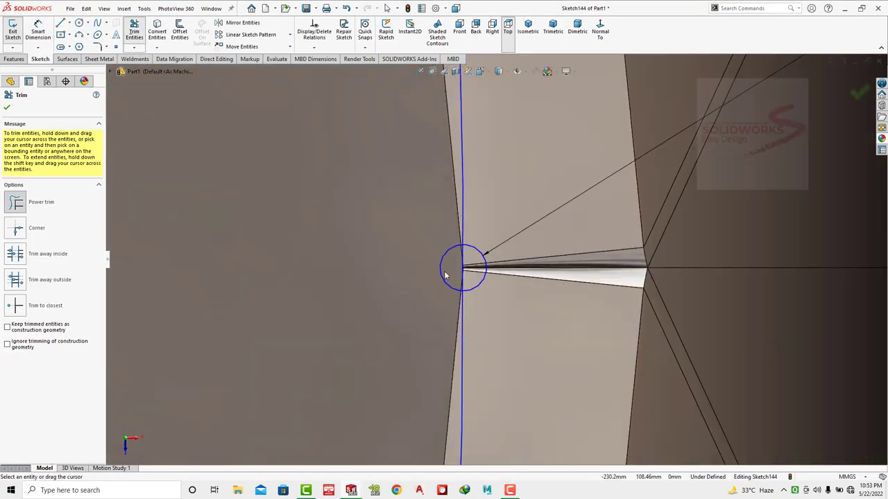
scroll(581, 262, "down", 3)
left_click(554, 31)
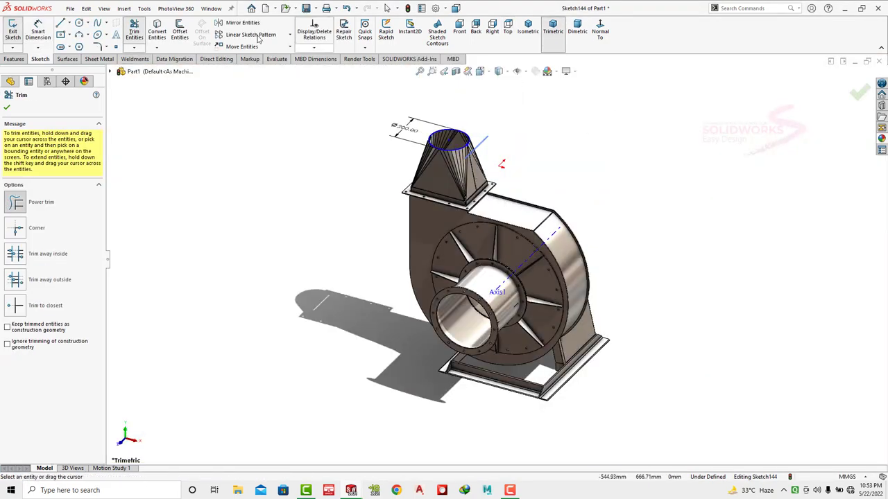
left_click(99, 59)
- Create a 50 mm deep round base flange collar from the circle sketch
left_click(14, 31)
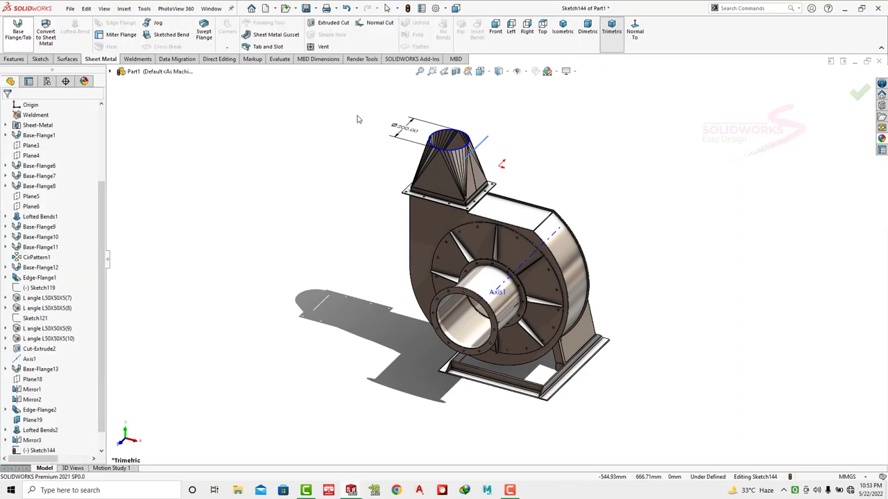
type("50")
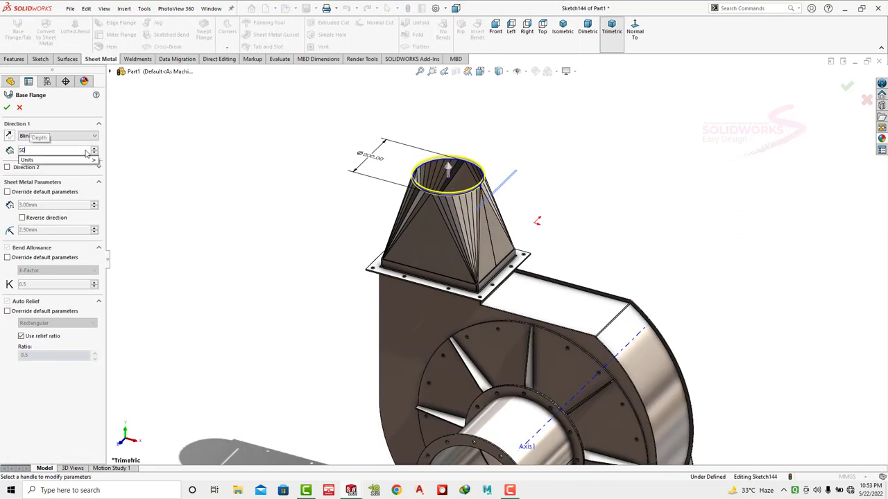
key("Return")
left_click(7, 108)
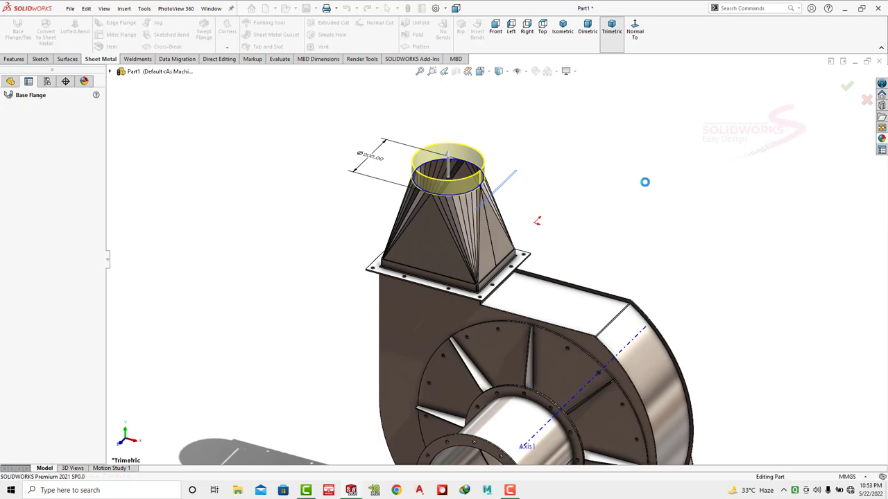
scroll(519, 290, "down", 3)
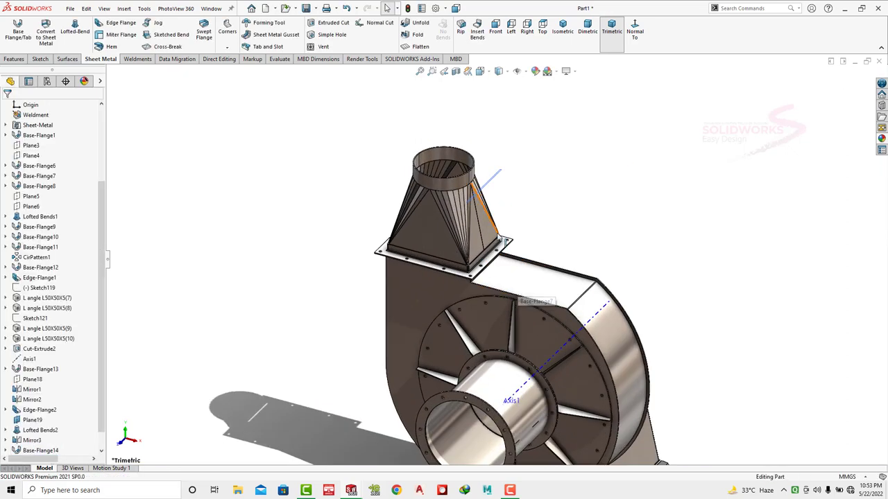
- Review Mirror3 without changes, then edit Plane19's offset to 300 mm
left_click(33, 441)
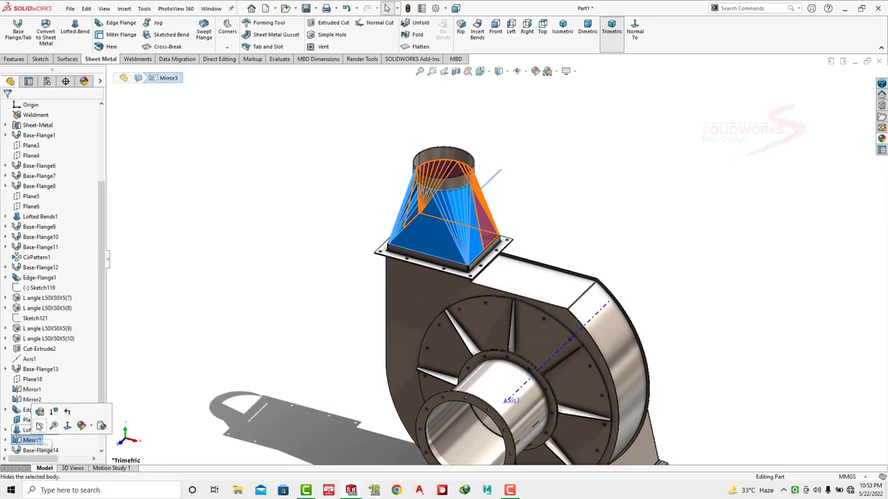
left_click(35, 420)
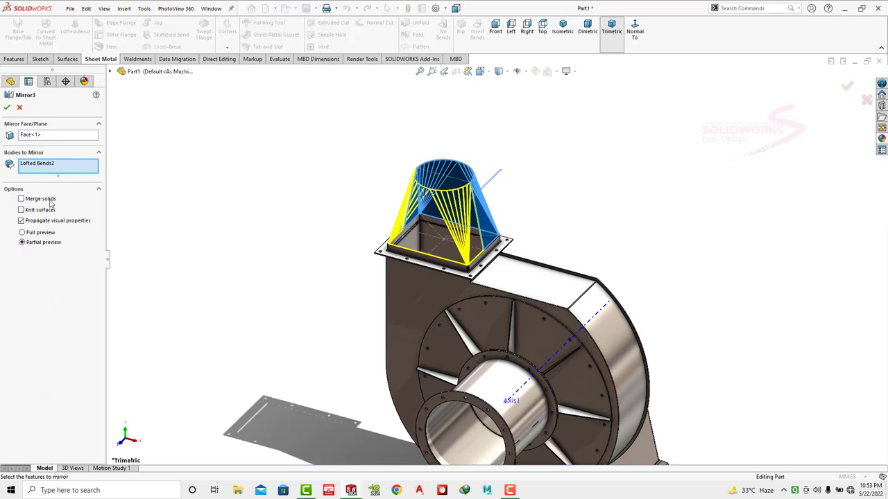
key("Return")
left_click(34, 420)
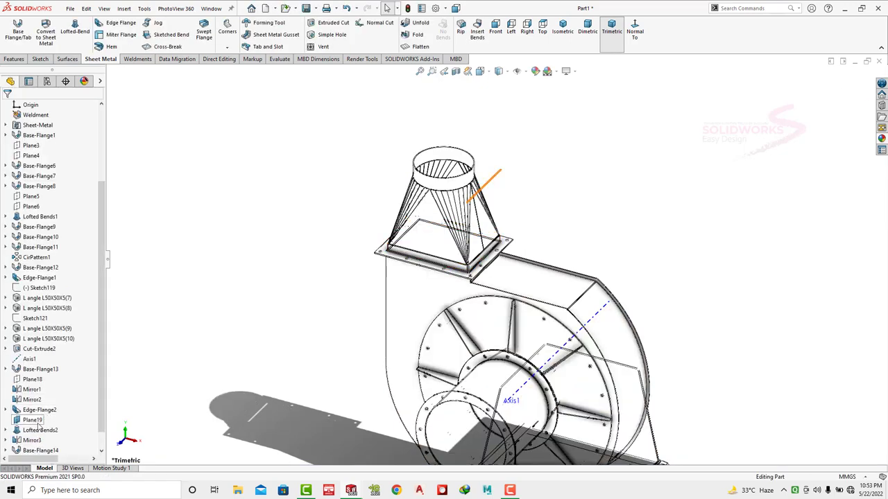
left_click(46, 396)
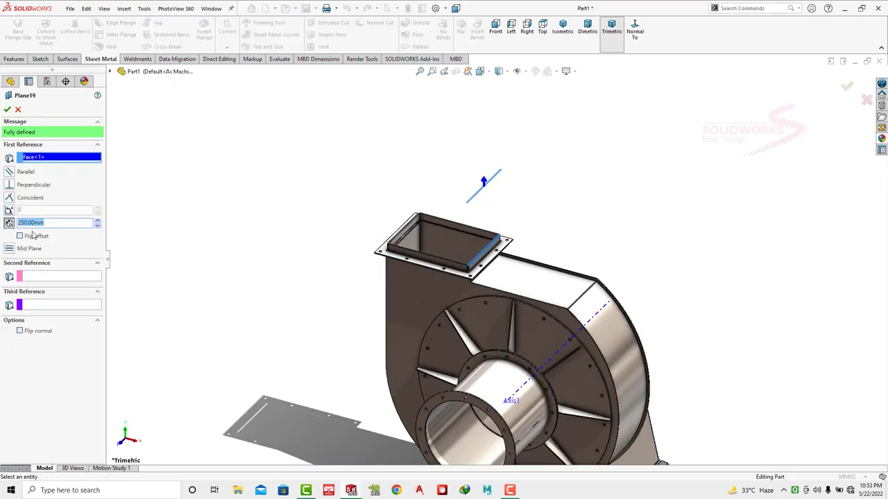
type("0")
key("Return")
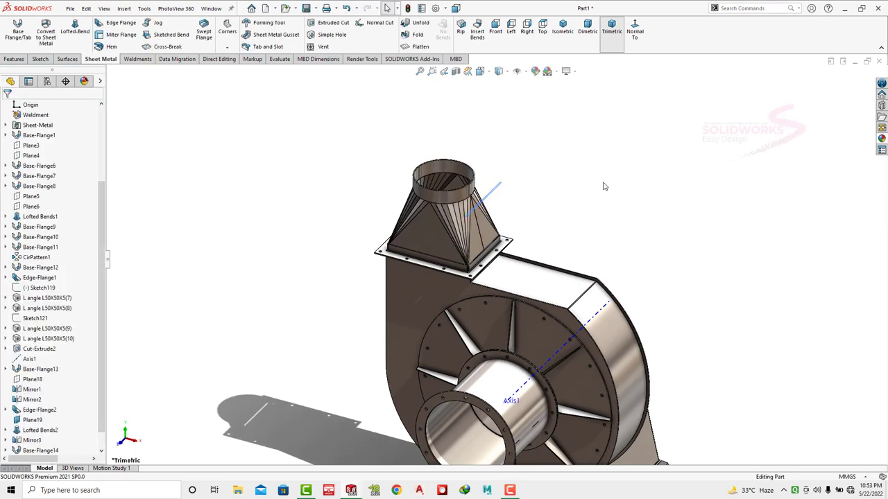
middle_click_drag(476, 179, 475, 230, "ctrl")
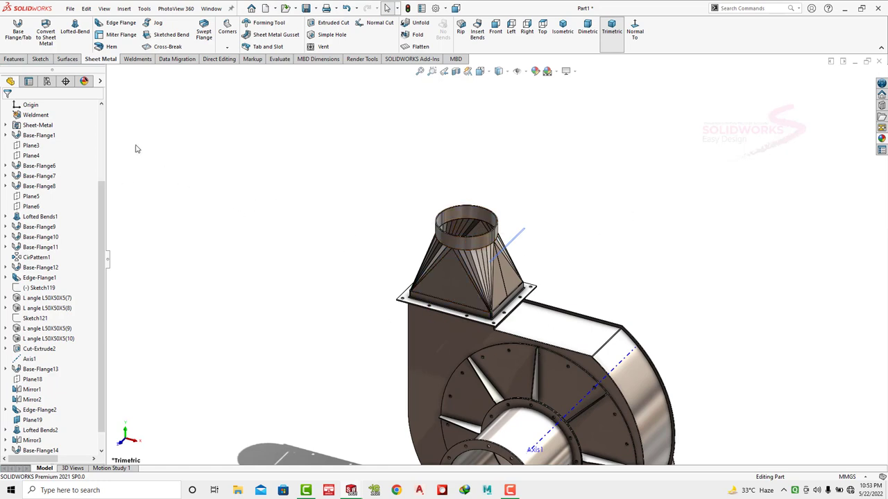
- Create reference plane Plane20 on the hopper's lower flange face
scroll(45, 150, "up", 3)
scroll(45, 151, "up", 2)
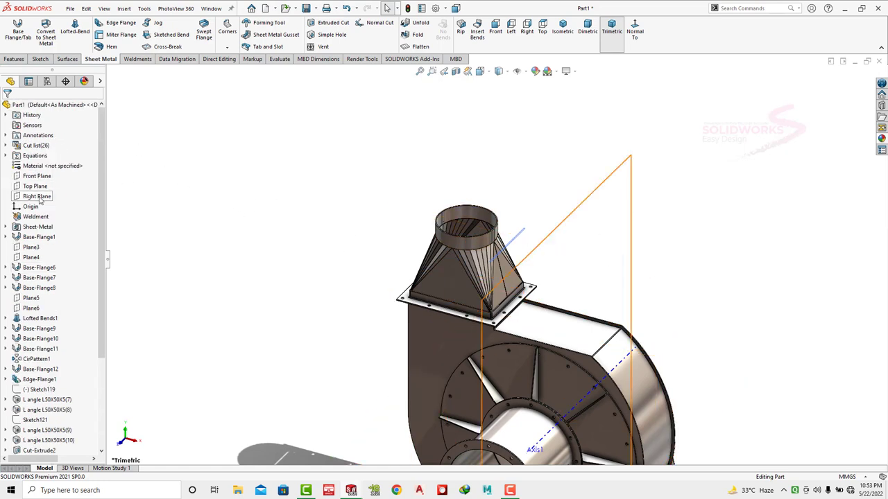
scroll(437, 223, "down", 3)
scroll(436, 223, "down", 2)
scroll(437, 223, "up", 2)
middle_click_drag(436, 222, 366, 332)
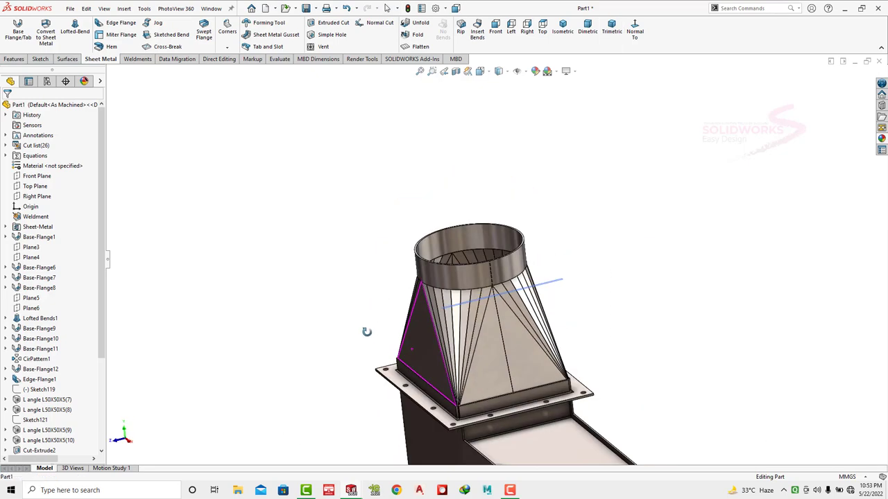
scroll(457, 389, "down", 3)
scroll(547, 165, "up", 2)
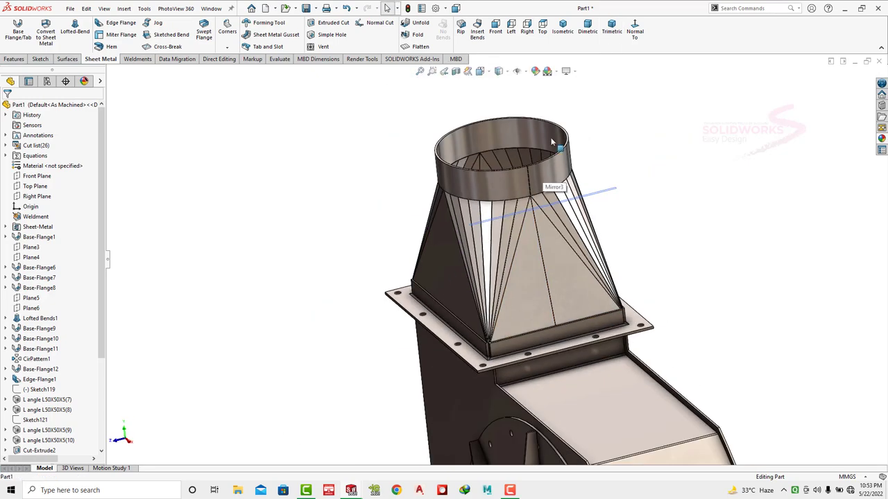
scroll(568, 357, "down", 2)
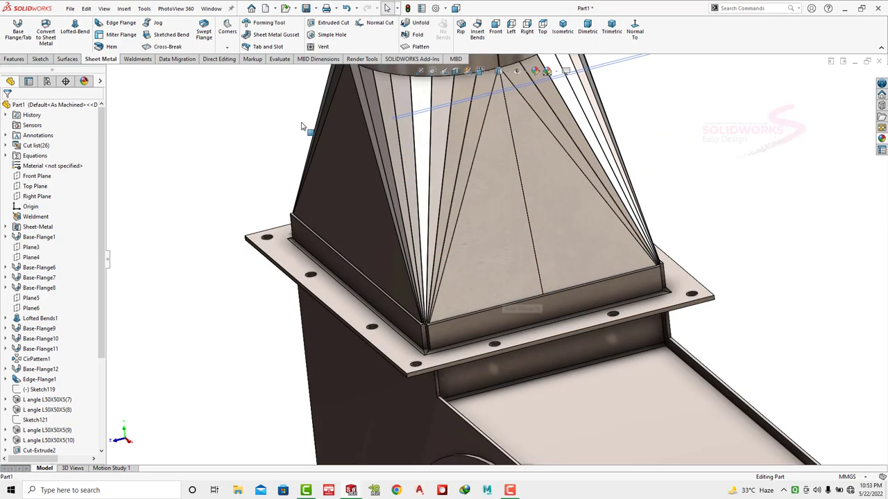
left_click(14, 59)
left_click(370, 31)
left_click(376, 121)
scroll(405, 341, "down", 2)
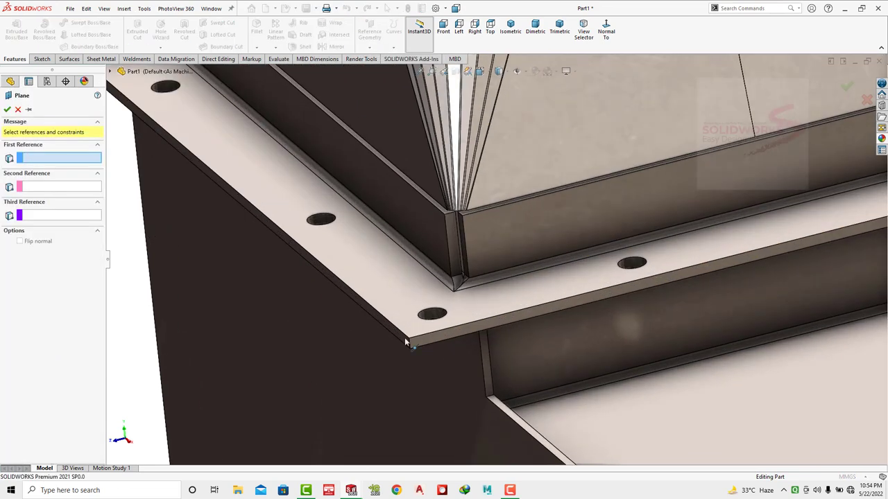
left_click(406, 341)
scroll(687, 250, "up", 3)
scroll(685, 233, "down", 4)
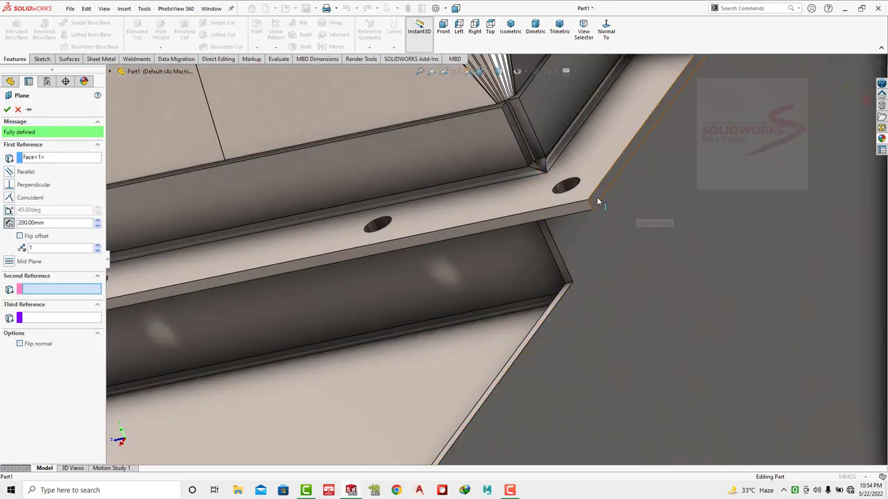
scroll(596, 202, "up", 5)
key("Return")
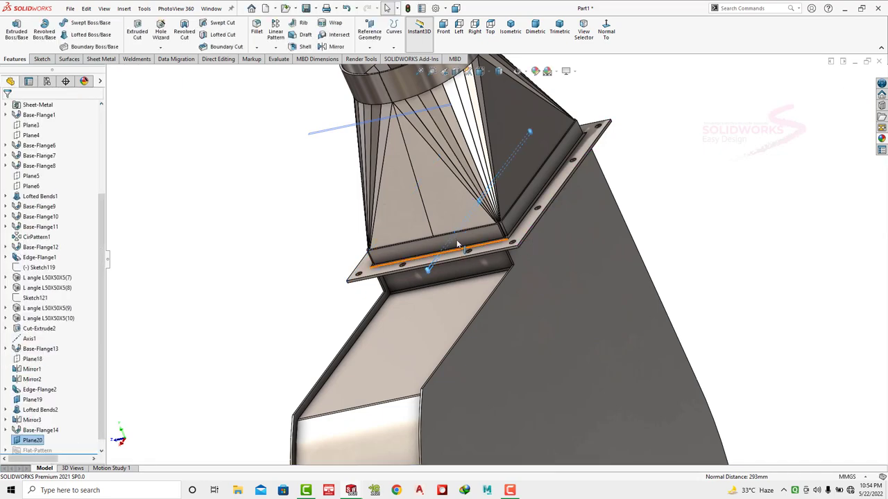
- Redefine Plane20, replacing its old references with two other flange faces so it is fully defined
scroll(454, 241, "up", 3)
left_click(510, 31)
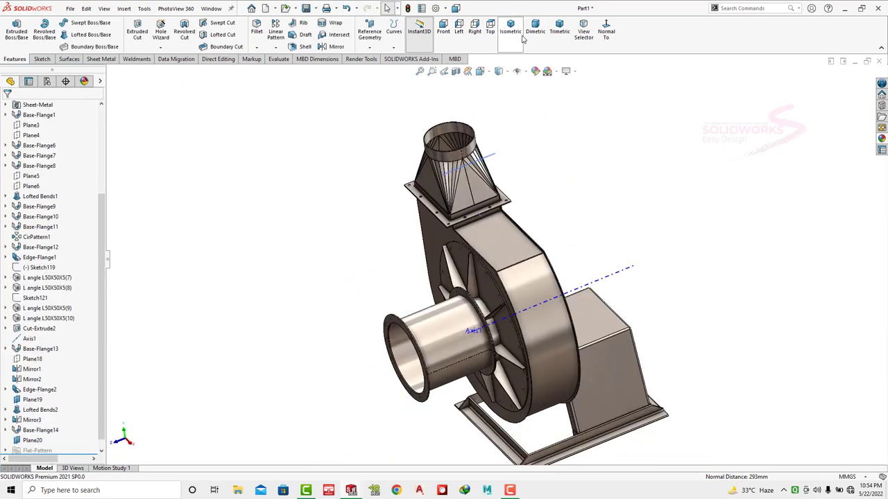
scroll(485, 208, "down", 3)
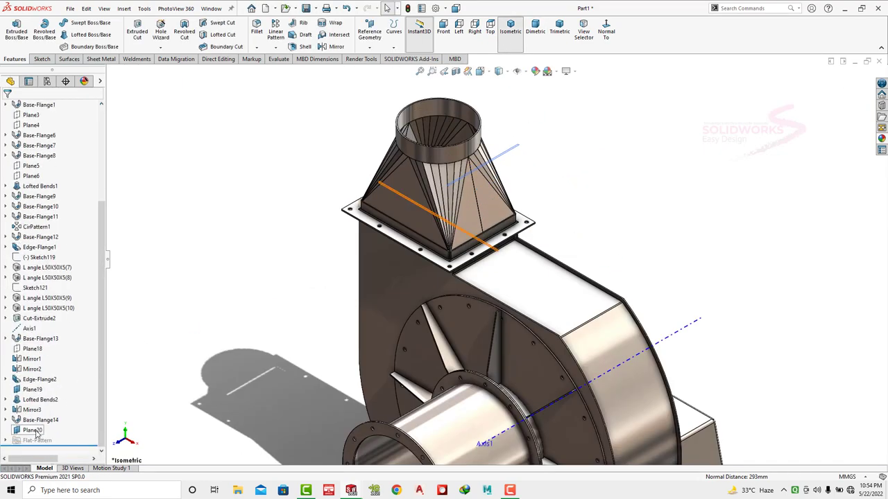
right_click(36, 432)
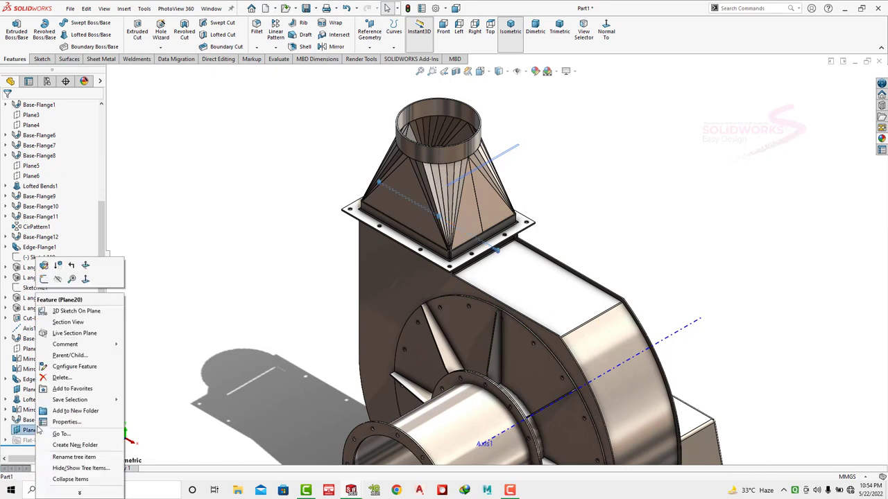
left_click(62, 259)
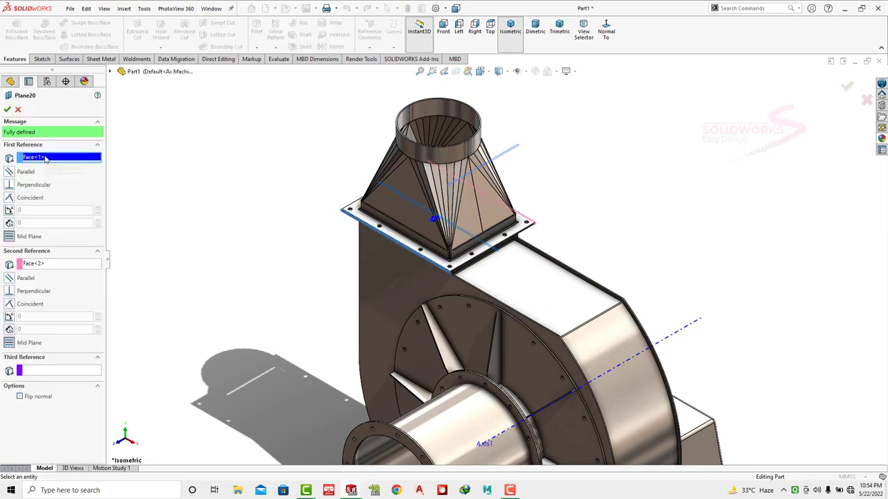
left_click(70, 162)
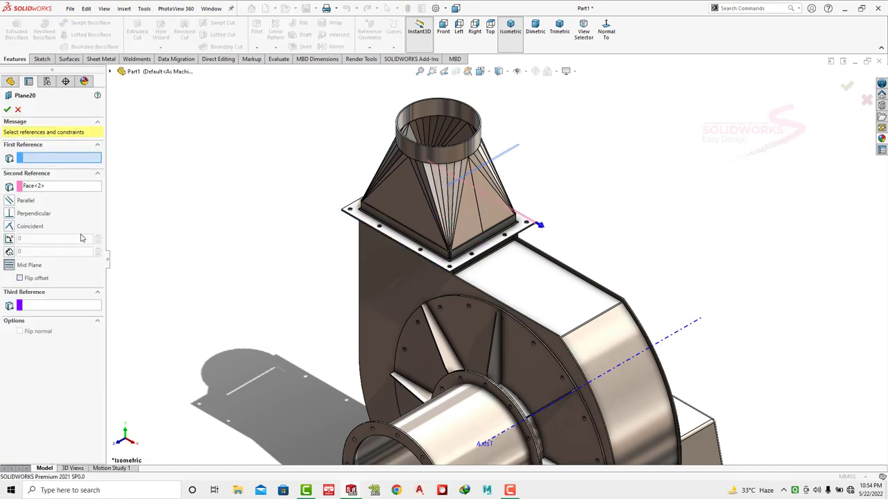
right_click(33, 187)
left_click(58, 197)
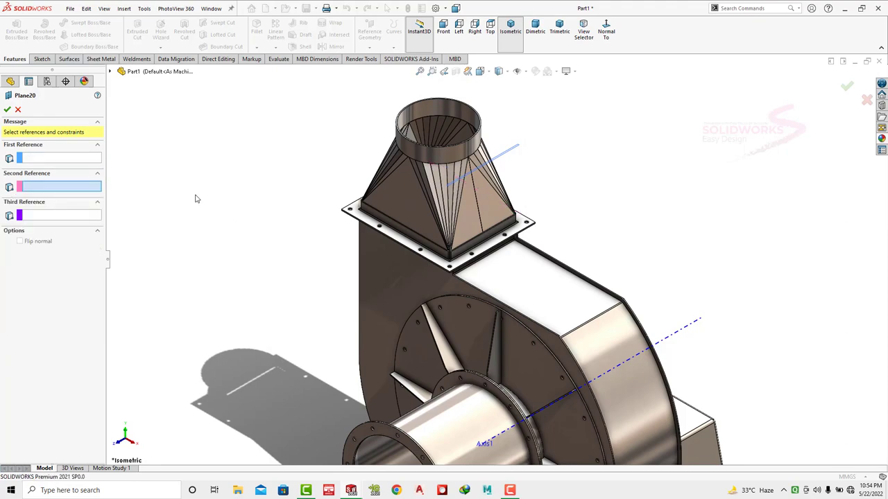
scroll(363, 303, "down", 5)
left_click(363, 303)
scroll(365, 317, "up", 5)
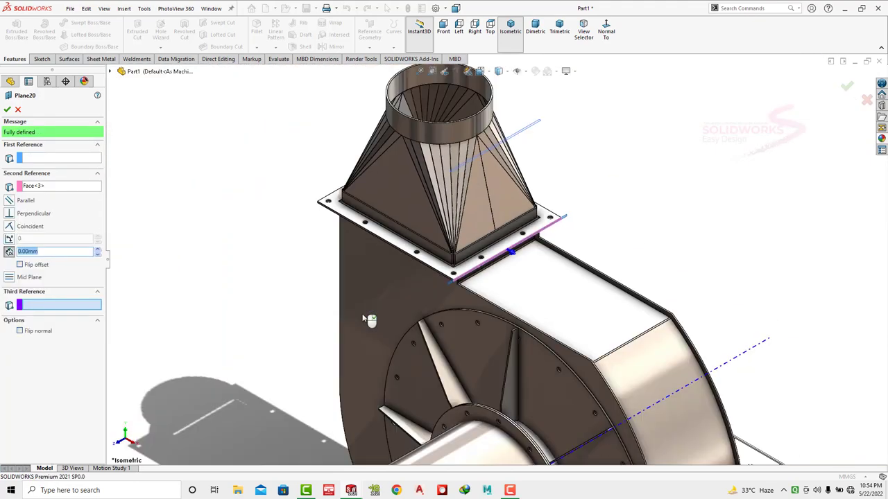
middle_click_drag(365, 317, 396, 192)
scroll(359, 222, "down", 3)
scroll(358, 222, "down", 2)
left_click(355, 223)
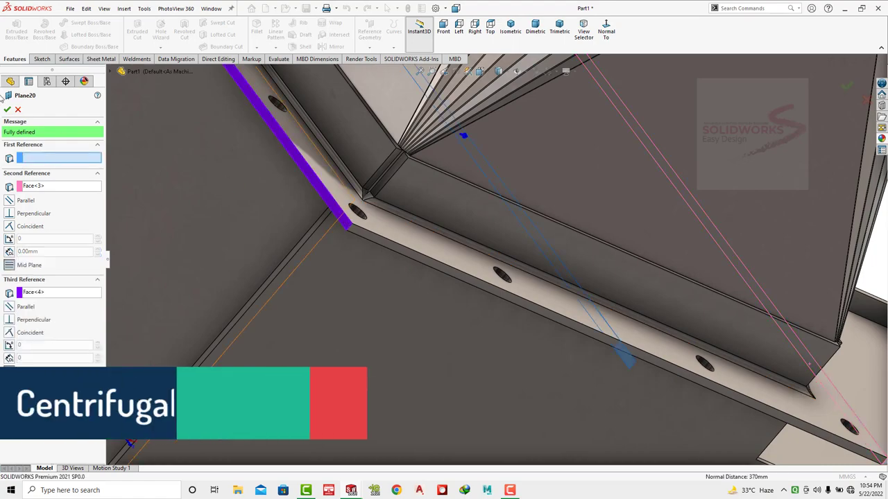
key("Return")
scroll(447, 192, "up", 5)
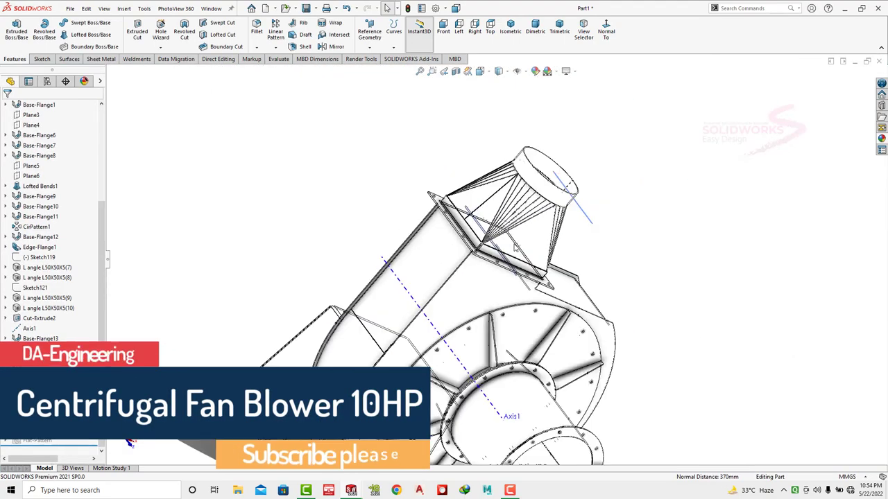
scroll(485, 278, "up", 4)
- Start a new sketch on Plane20 from the dimetric view
left_click(535, 31)
scroll(430, 222, "down", 3)
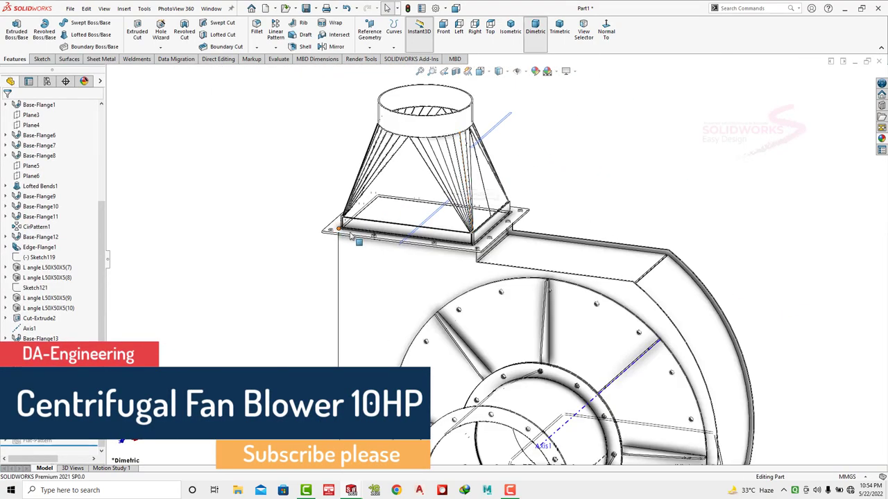
left_click(430, 222)
left_click(427, 221)
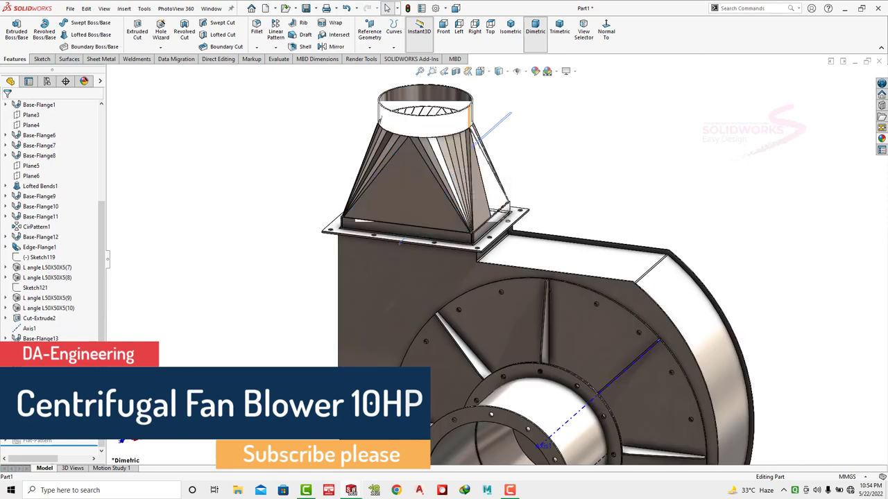
left_click(459, 171)
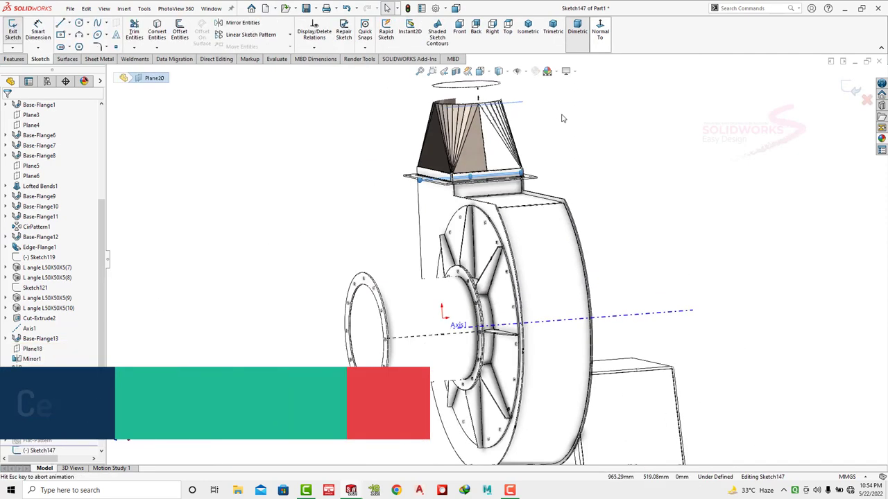
- Draw a vertical centerline up from the hopper inlet, then a horizontal centerline out to the left
left_click(70, 23)
left_click(82, 45)
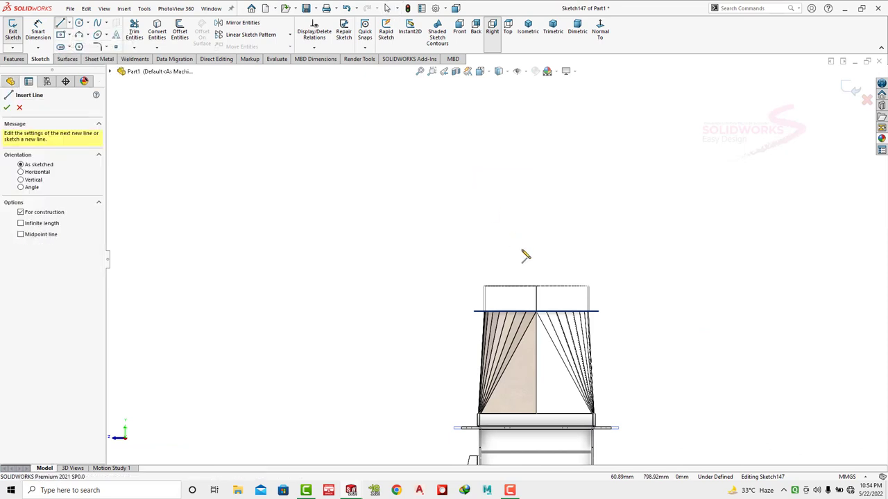
left_click(535, 286)
scroll(537, 206, "up", 3)
left_click(519, 145)
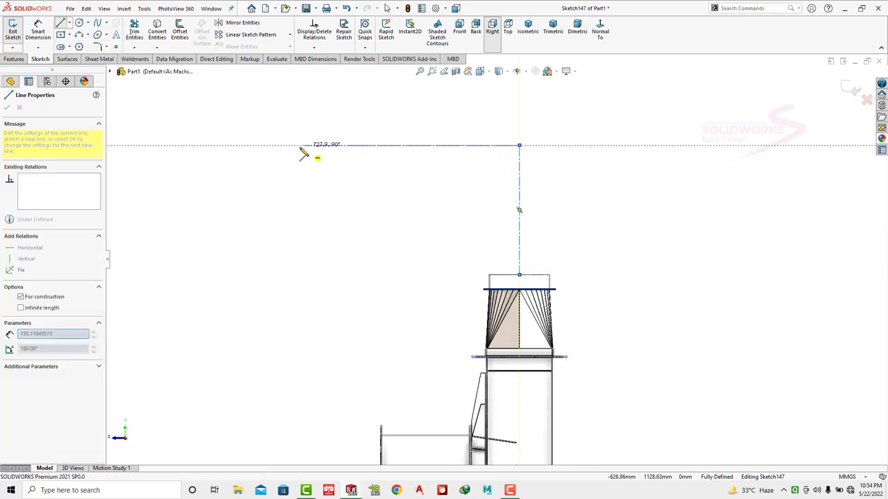
scroll(306, 160, "up", 3)
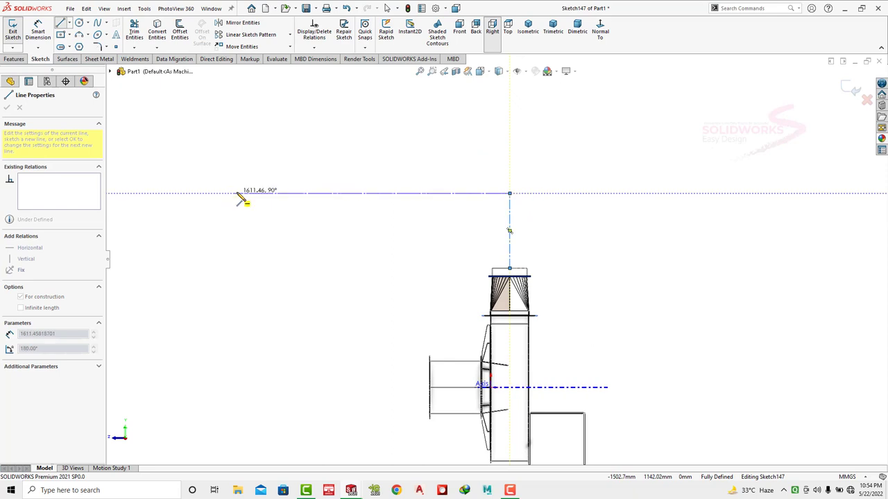
left_click(333, 194)
key("Escape")
- Round the centerlines' corner with a 100 mm sketch fillet and exit the sketch
scroll(495, 249, "down", 1)
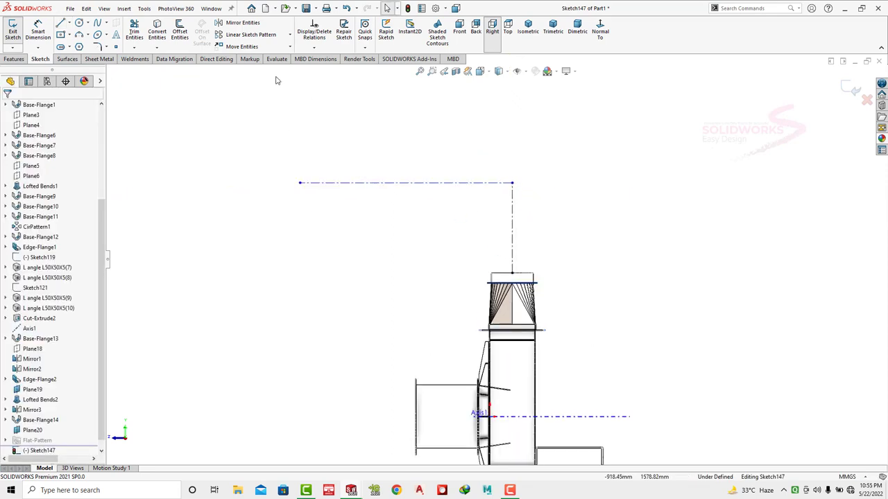
left_click(97, 47)
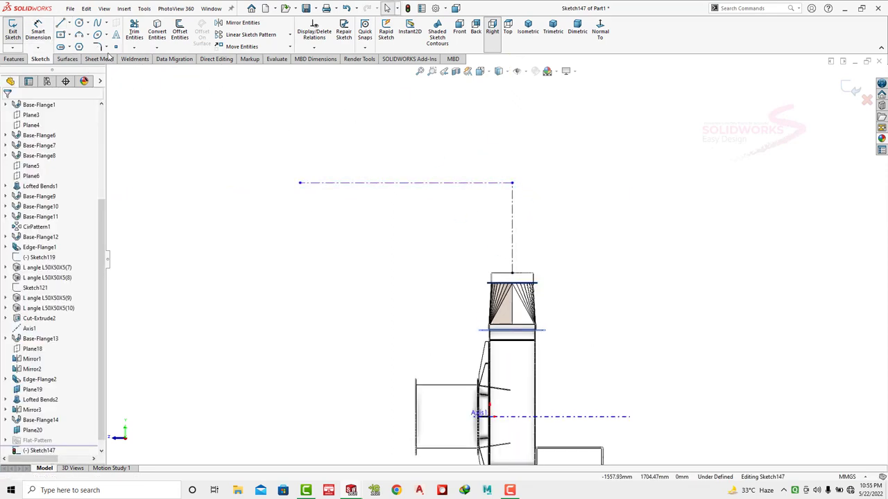
left_click(512, 183)
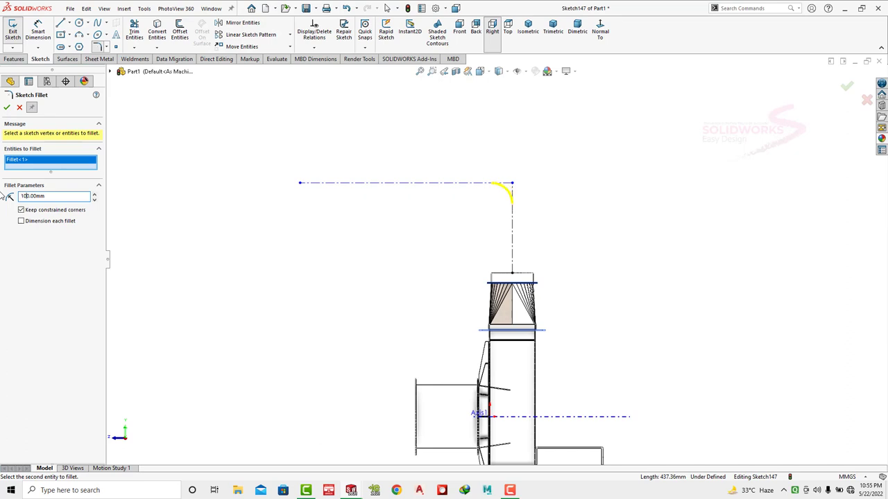
left_click(7, 109)
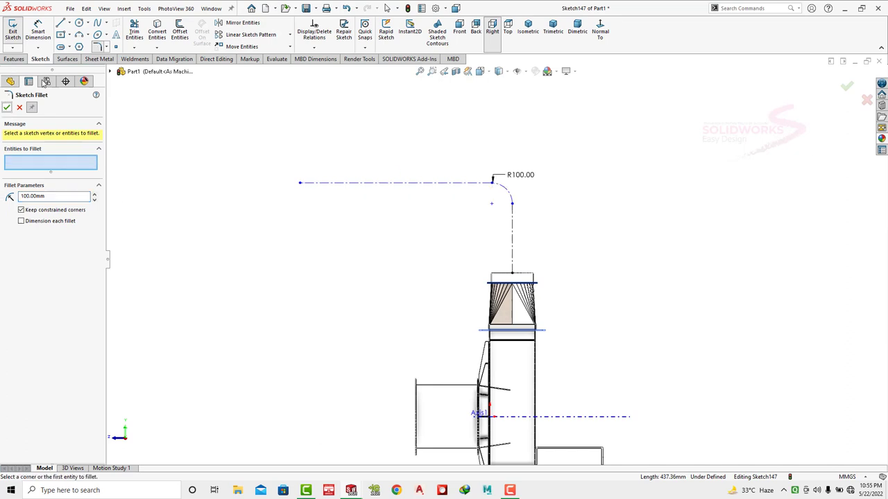
right_click(435, 160)
mouse_move(393, 238)
middle_mouse_down()
mouse_move(416, 236)
mouse_move(437, 253)
middle_mouse_up()
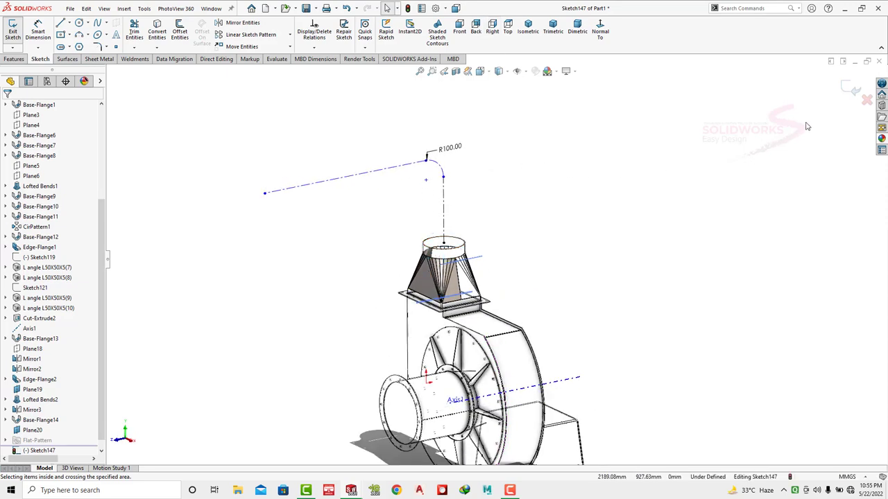
left_click(851, 88)
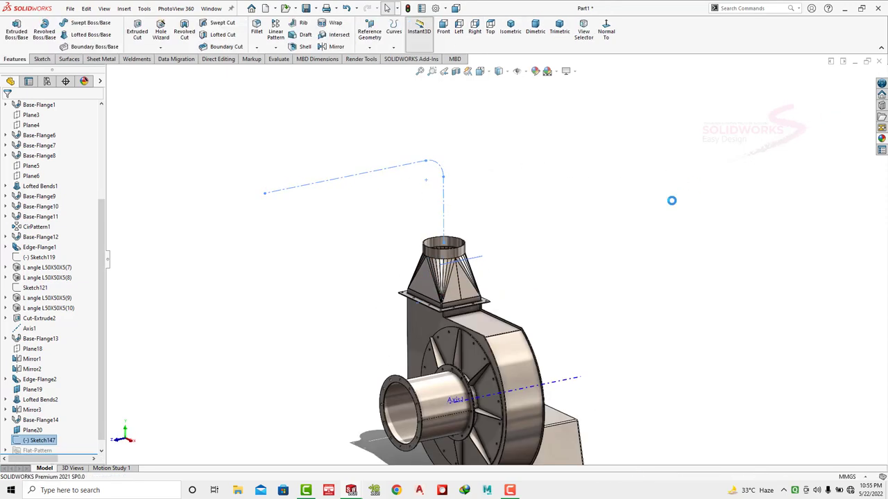
- Create Plane21 through the path's left end point, perpendicular to the horizontal centerline
left_click(265, 194)
left_click(369, 34)
left_click(375, 56)
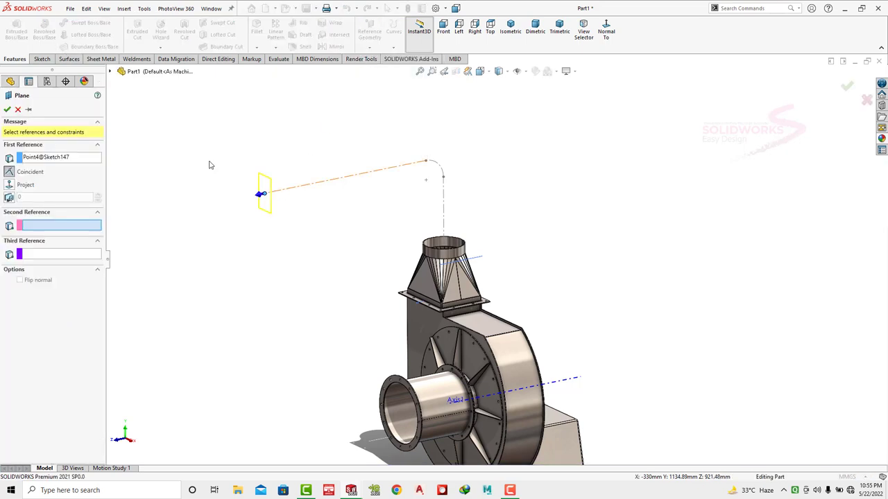
left_click(288, 194)
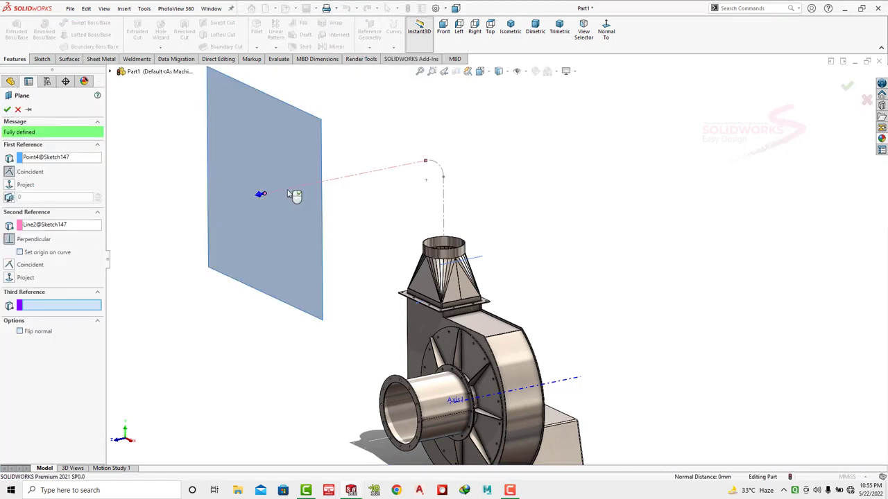
left_click(7, 109)
- Sketch a 200 mm diameter circle centred on the origin of Plane21
left_click(249, 167)
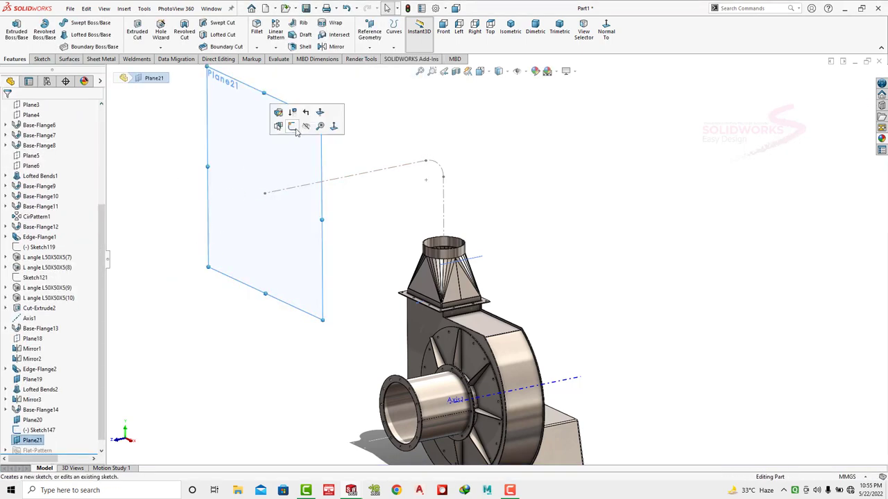
left_click(297, 132)
left_click(78, 23)
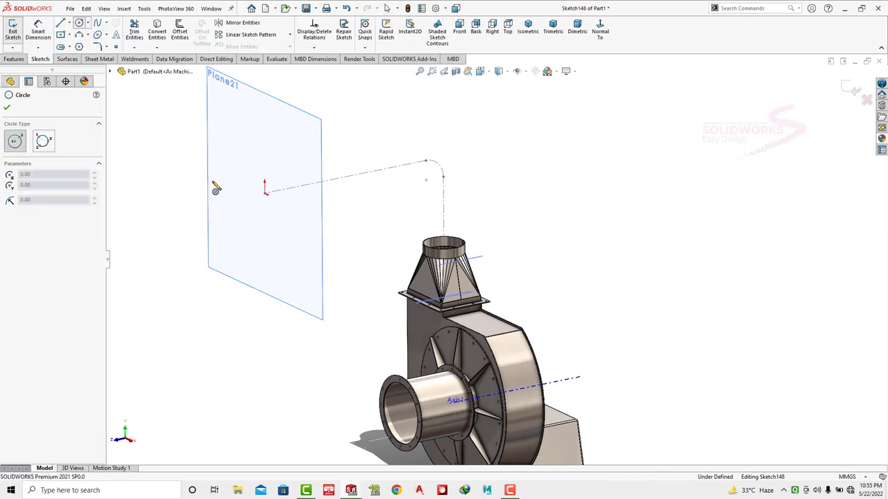
left_click(265, 192)
left_click(256, 173)
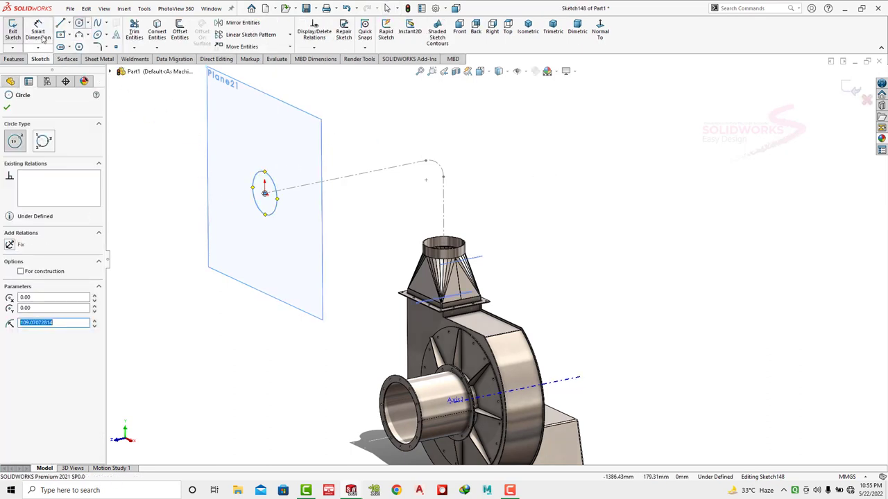
left_click(240, 155)
type("200")
key("Return")
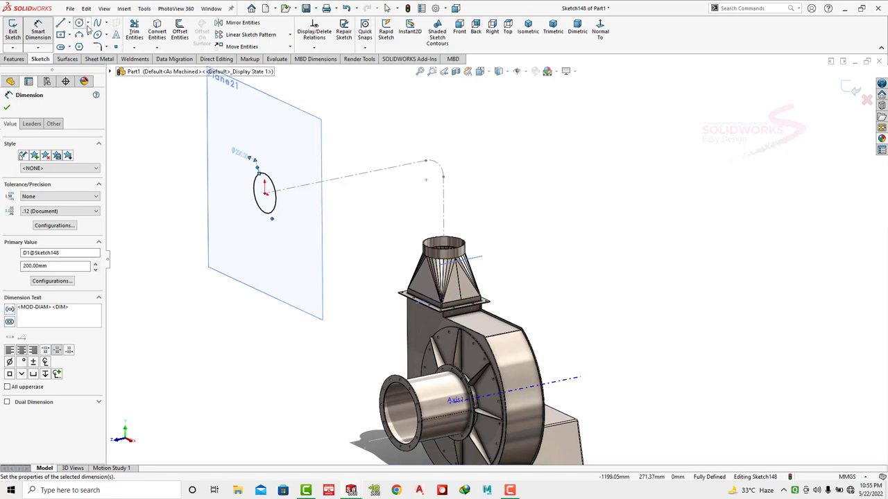
- Add a 0.5 mm diameter circle at the bottom of the 200 mm circle
left_click(78, 23)
scroll(254, 192, "down", 2)
scroll(332, 262, "down", 1)
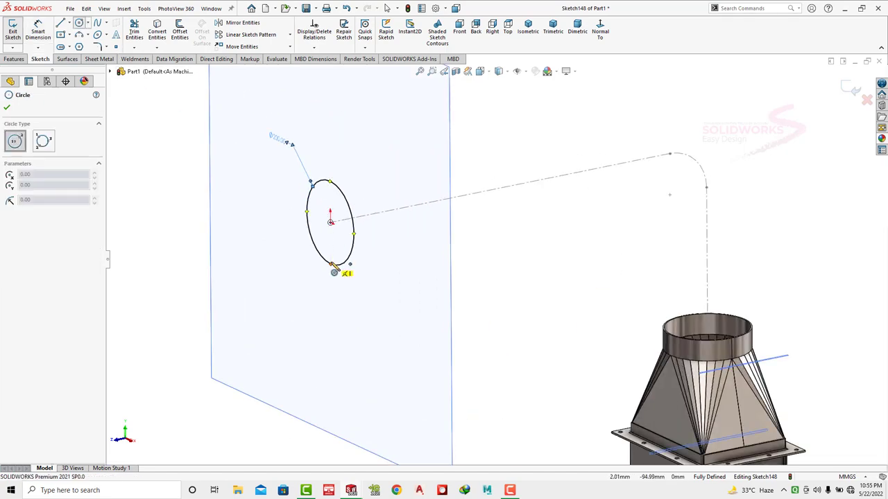
left_click_drag(331, 264, 339, 271)
left_click(38, 31)
left_click(339, 274)
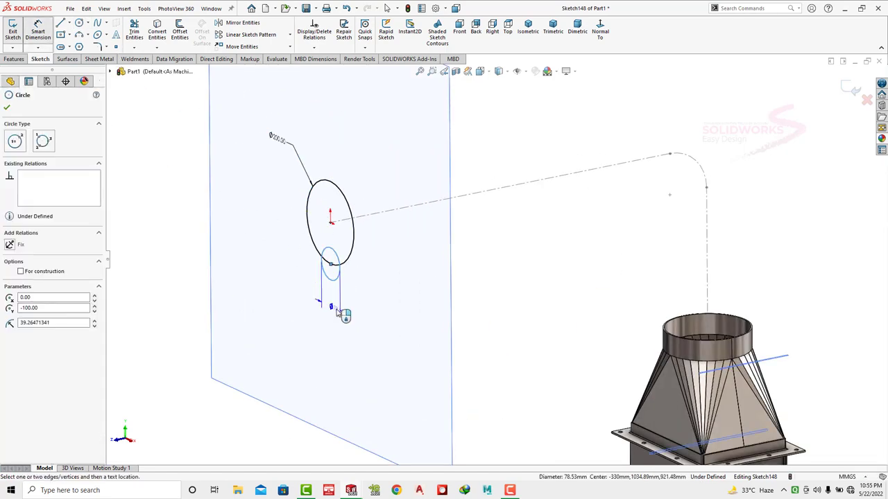
left_click(337, 311)
type("0.5")
key("Return")
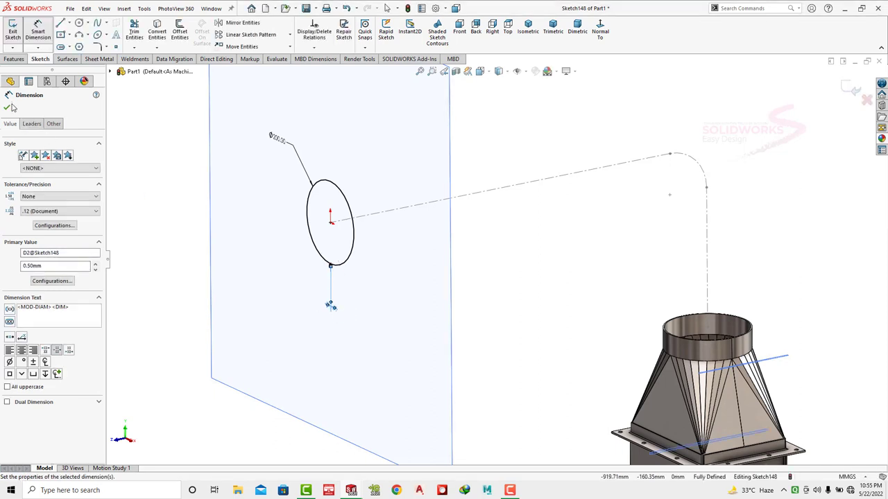
left_click(9, 108)
- Trim the small circle's gap out of the big circle and exit the sketch
left_click(134, 31)
scroll(305, 298, "down", 3)
scroll(416, 277, "down", 3)
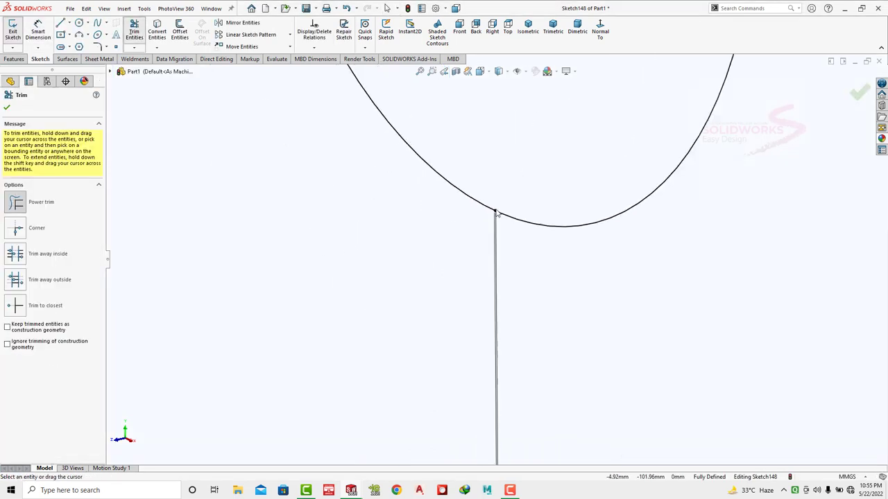
scroll(496, 222, "down", 2)
scroll(498, 255, "down", 2)
scroll(486, 201, "down", 2)
scroll(470, 243, "up", 5)
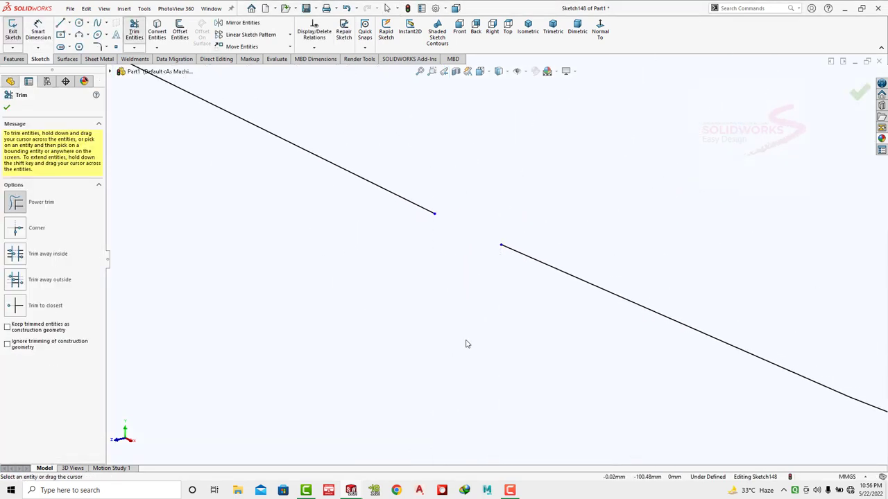
scroll(466, 340, "up", 5)
scroll(466, 341, "up", 5)
left_click(857, 94)
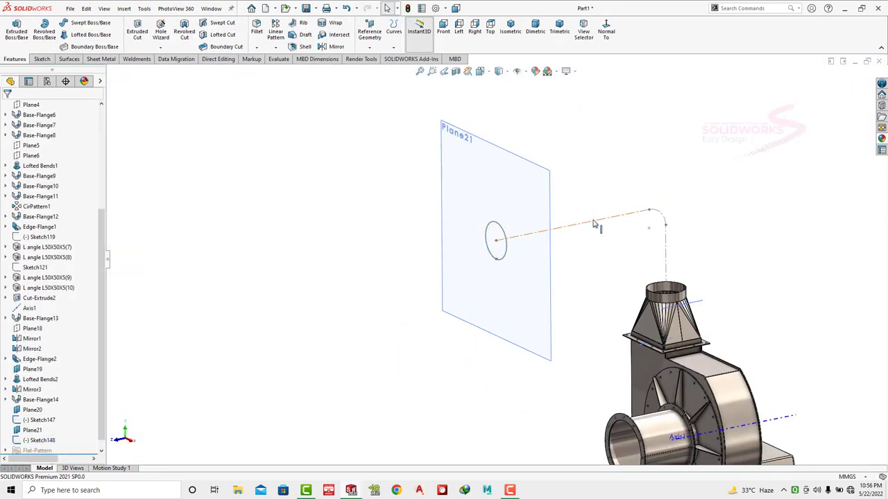
- Edit Sketch147 and convert all its centerlines and arc to regular geometry
scroll(56, 374, "down", 1)
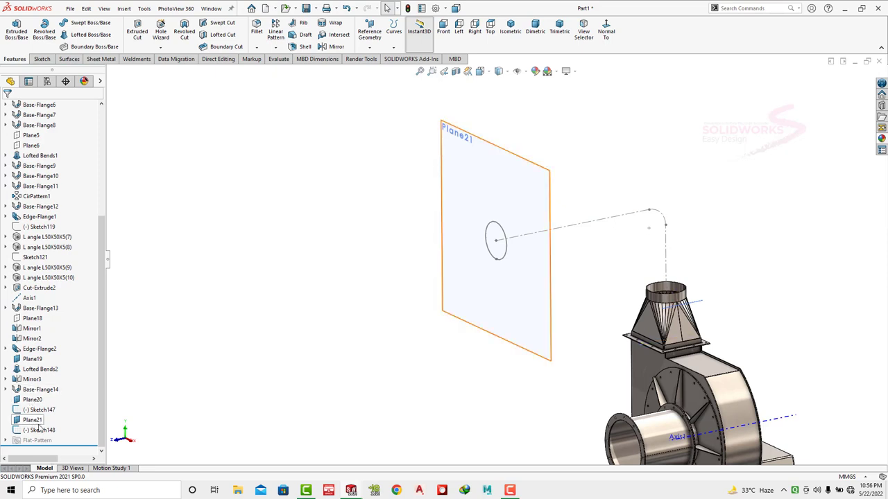
left_click(40, 411)
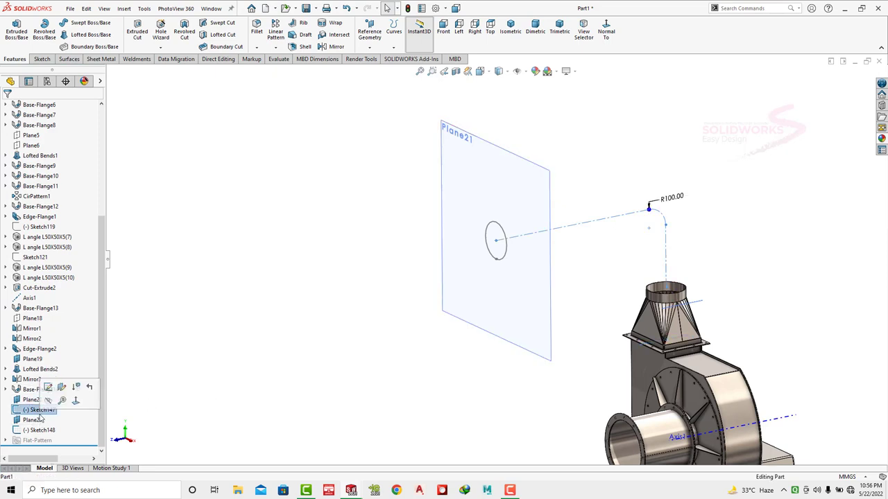
left_click(48, 390)
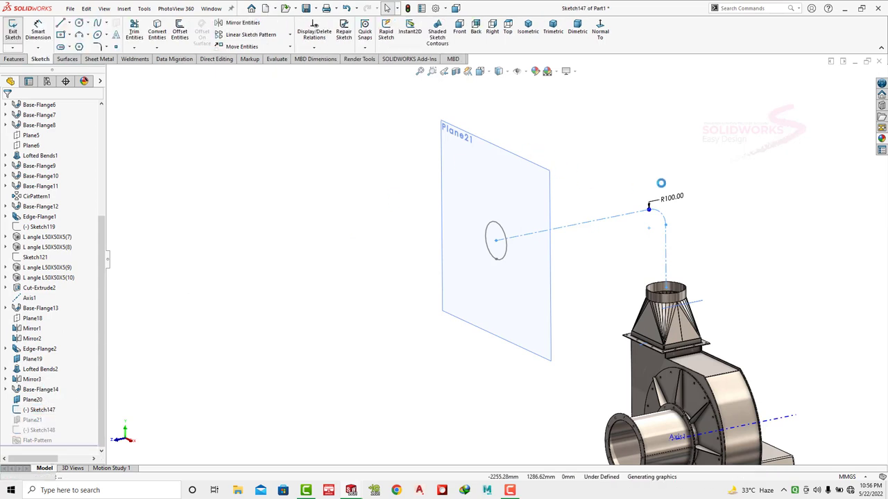
key("ctrl+a")
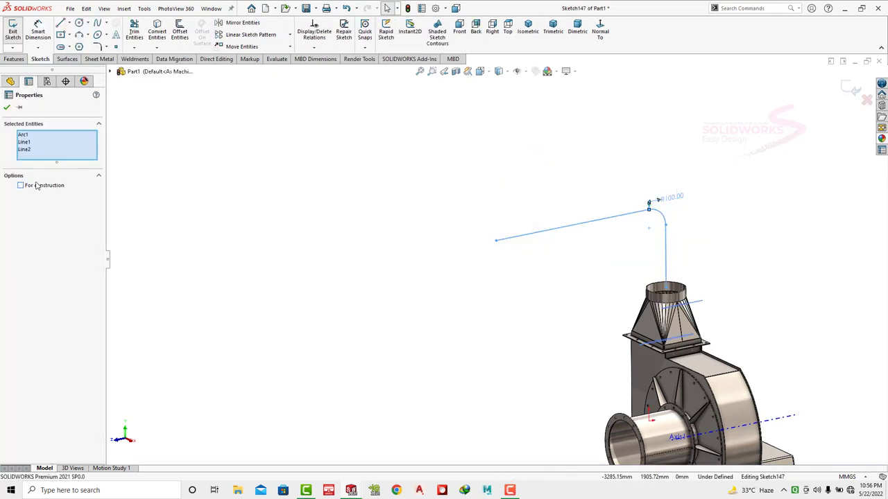
left_click(7, 108)
left_click(849, 88)
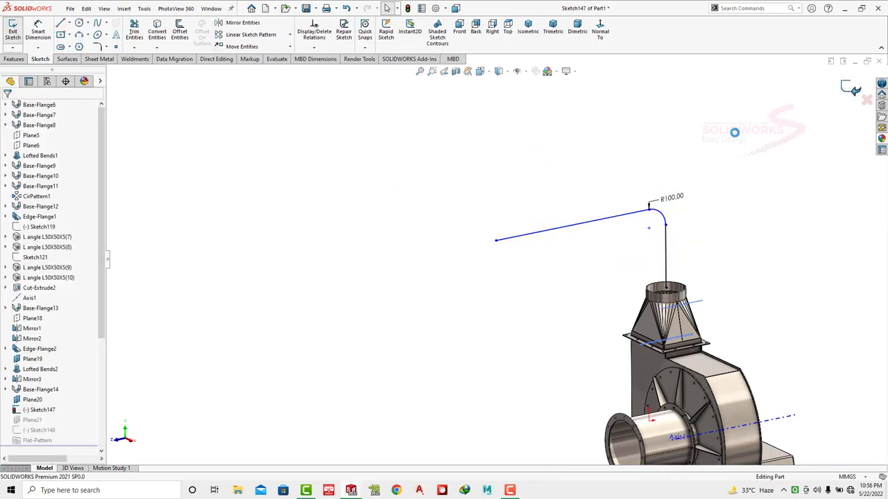
- Create a Swept Flange sweeping the gapped circle along the bent path into a round duct
left_click(104, 59)
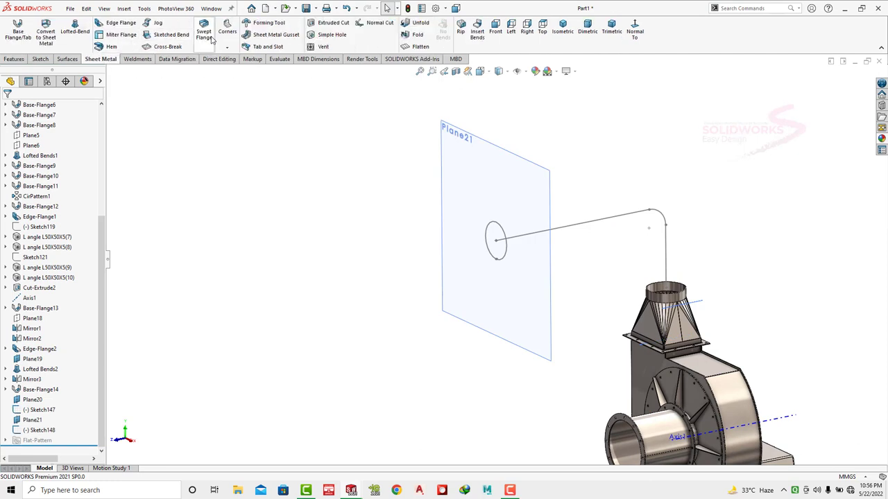
left_click(505, 239)
left_click(570, 225)
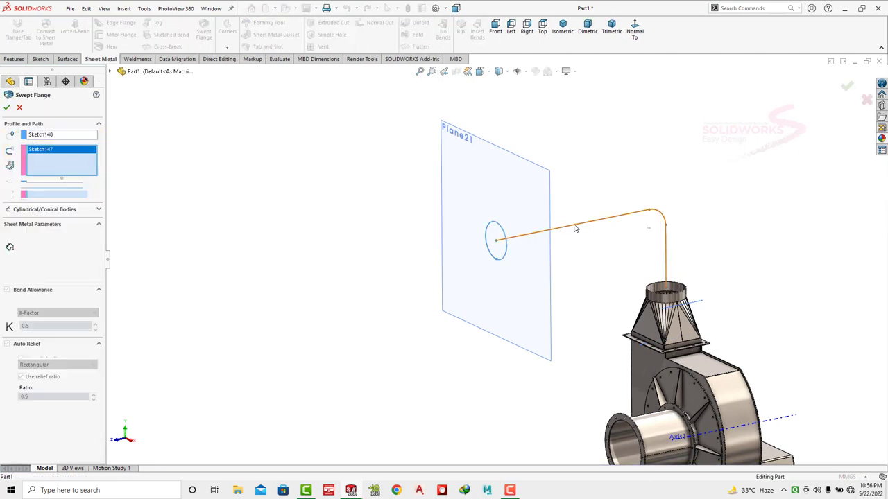
left_click(7, 108)
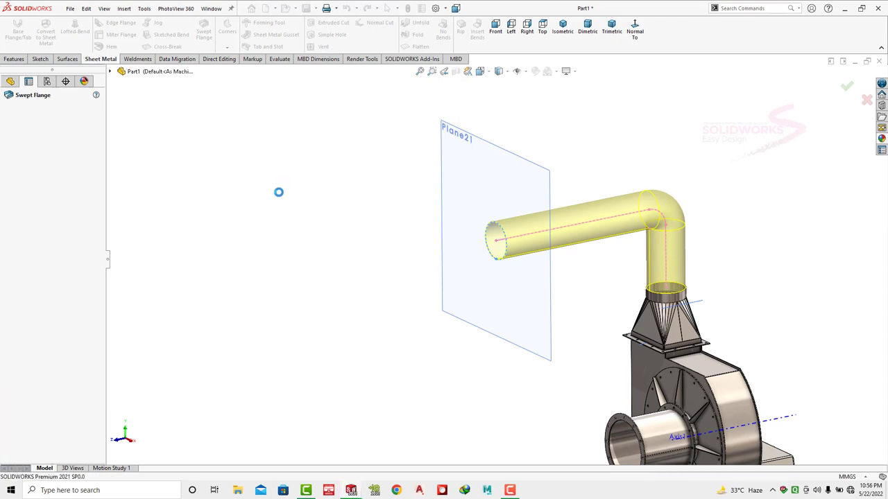
left_click(534, 172)
- In a new sketch on Plane21, draw a circle on the pipe end edge and offset it outward
left_click(563, 139)
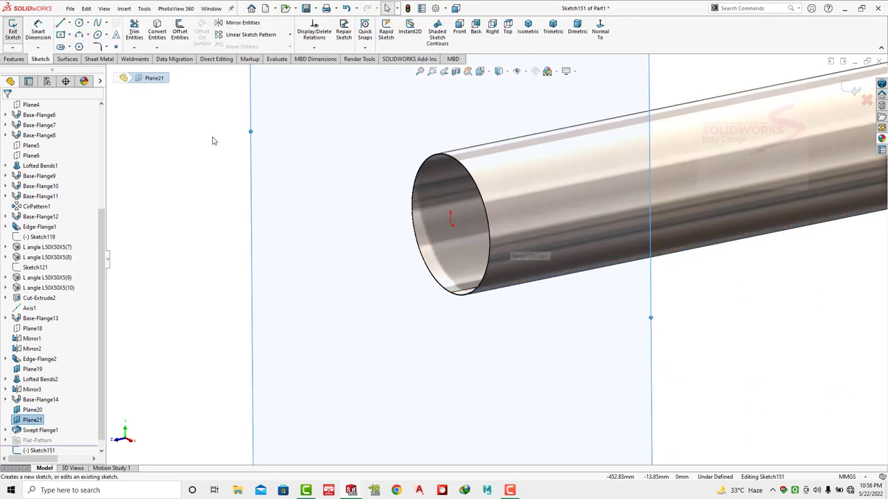
left_click(79, 22)
scroll(480, 168, "down", 2)
left_click(439, 251)
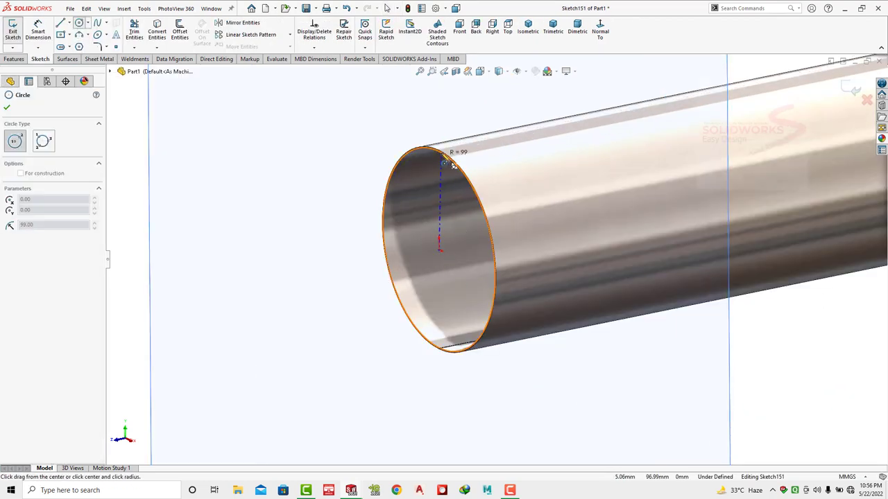
left_click(447, 149)
key("Escape")
left_click(180, 32)
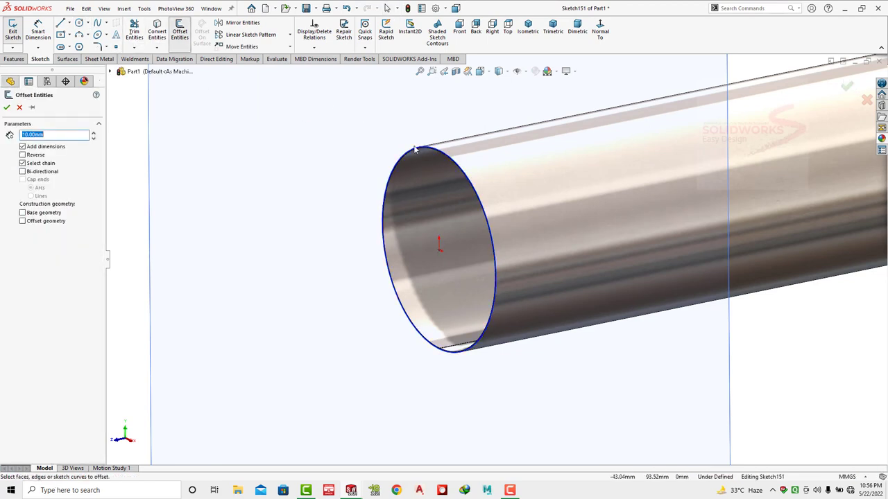
type("0")
key("Return")
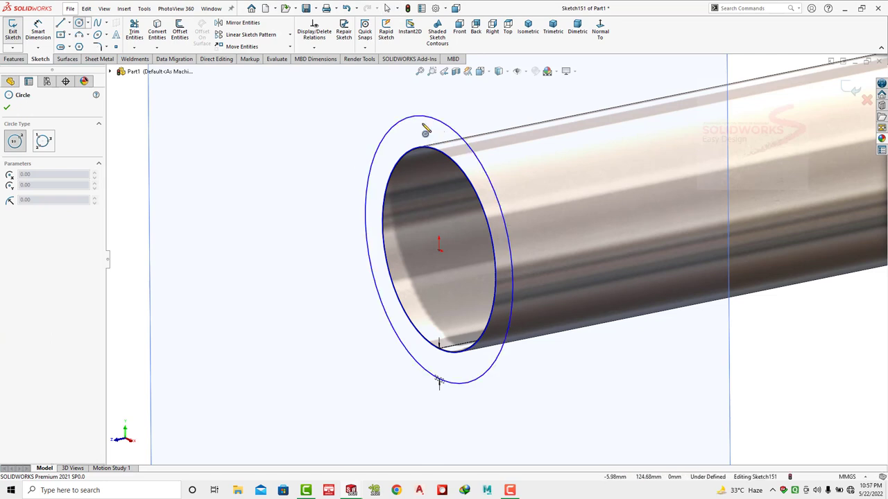
- Add a vertical centerline and a small dimensioned bolt-hole circle on it
left_click(69, 23)
left_click(82, 44)
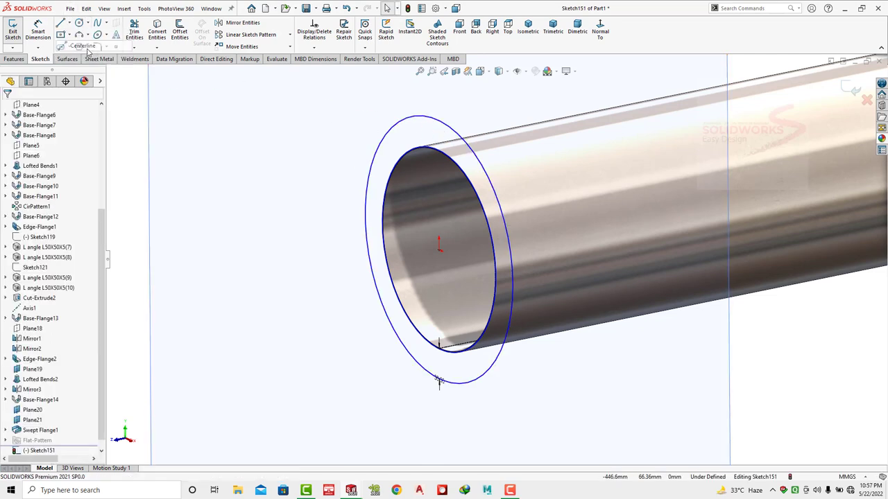
left_click(437, 119)
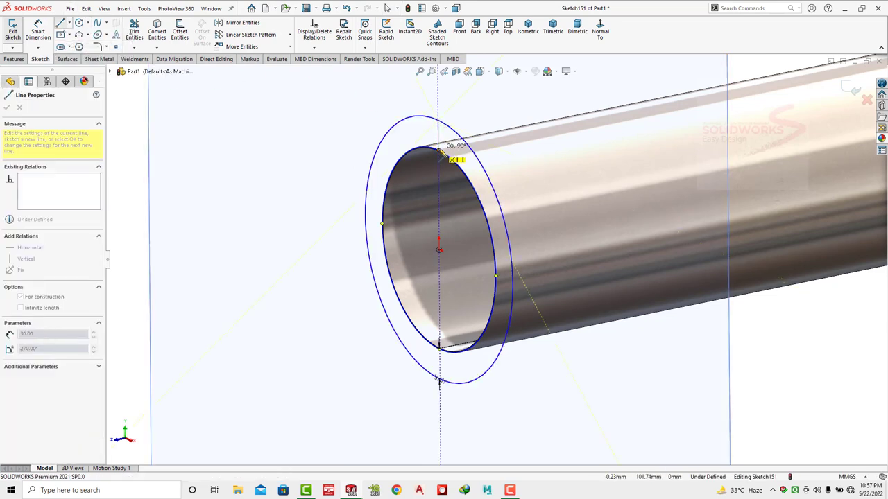
key("Escape")
left_click(80, 26)
scroll(504, 204, "down", 4)
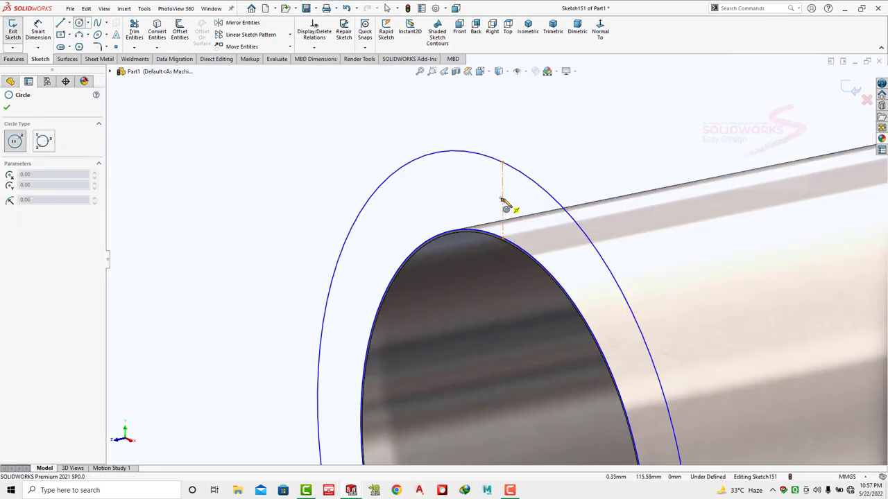
left_click(502, 200)
left_click(511, 198)
right_click_drag(501, 198, 468, 184)
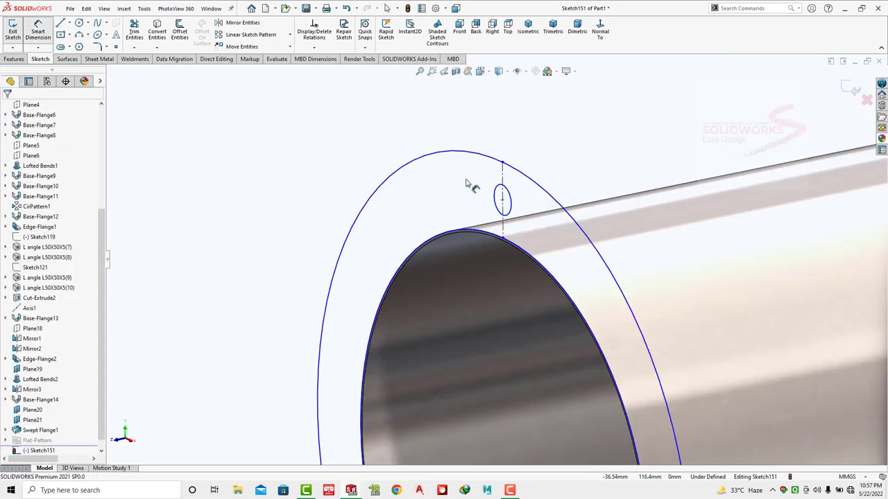
left_click(500, 193)
left_click(480, 191)
key("Return")
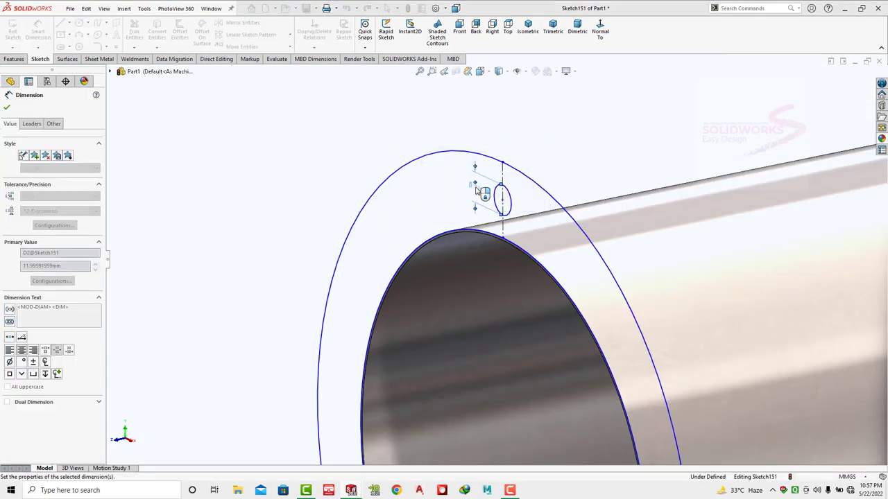
- Circular-pattern the bolt hole around the flange ring with extra copies
left_click(289, 34)
left_click(277, 59)
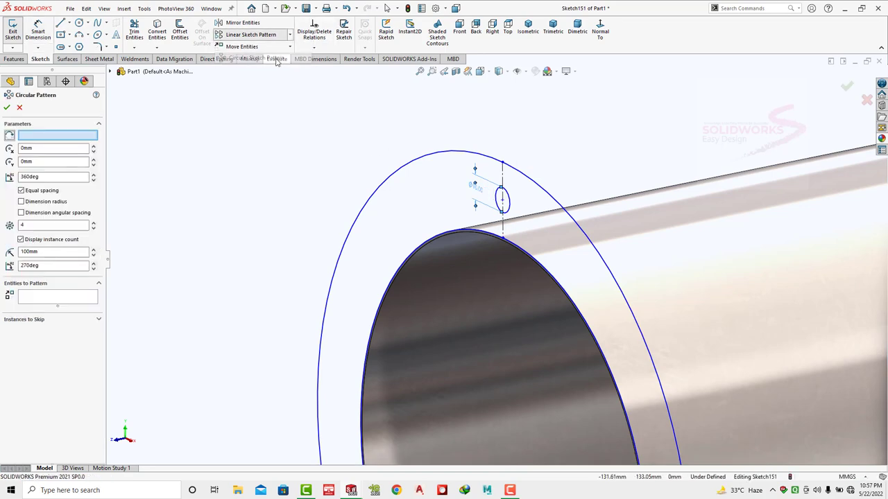
scroll(462, 291, "up", 5)
left_click(59, 297)
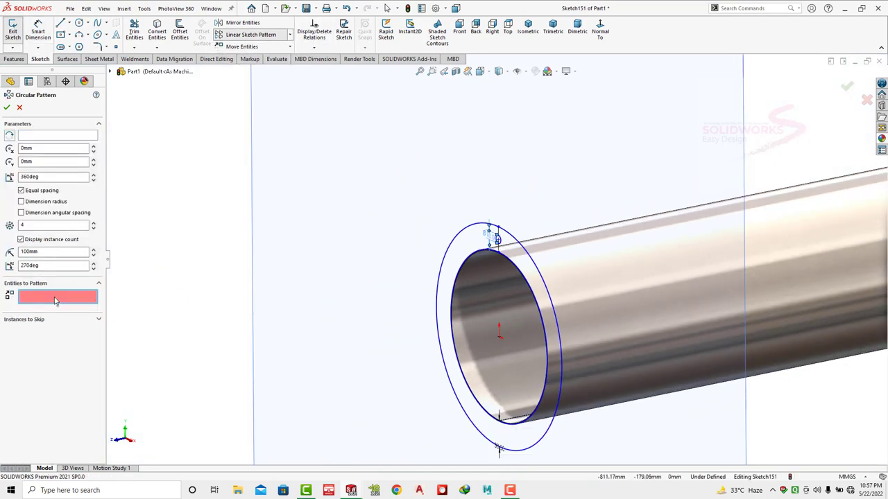
scroll(444, 277, "down", 5)
left_click(588, 190)
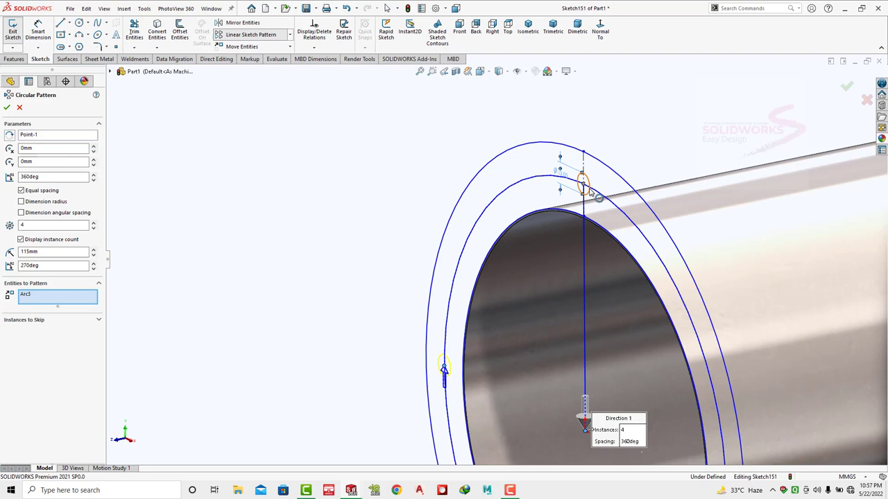
left_click(94, 224)
key("Return")
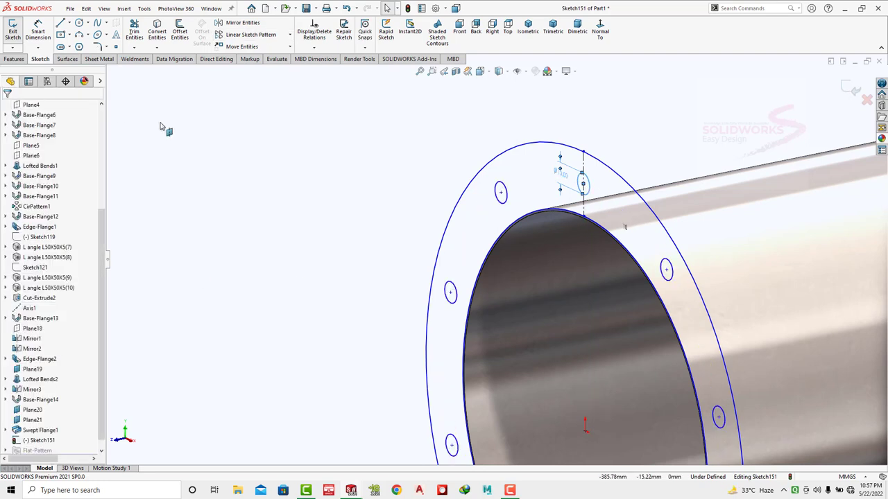
left_click(108, 61)
- Create the flange from the ring sketch with a 3 mm thickness
left_click(18, 31)
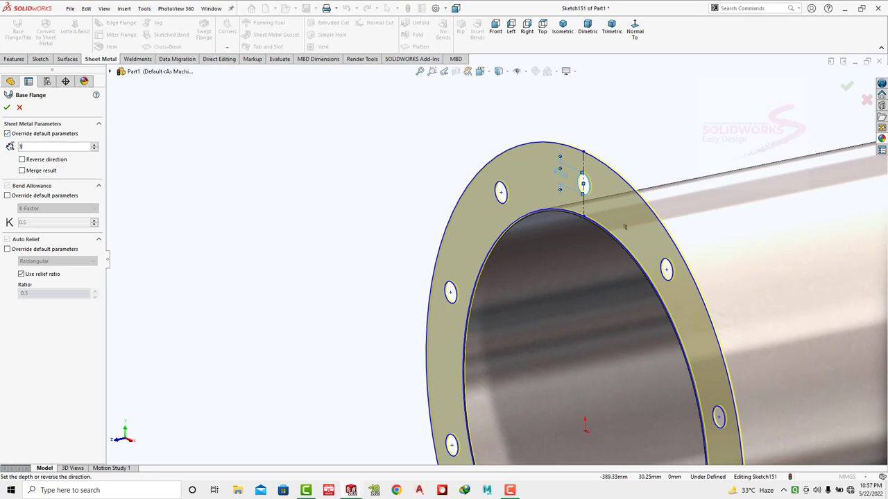
key("Return")
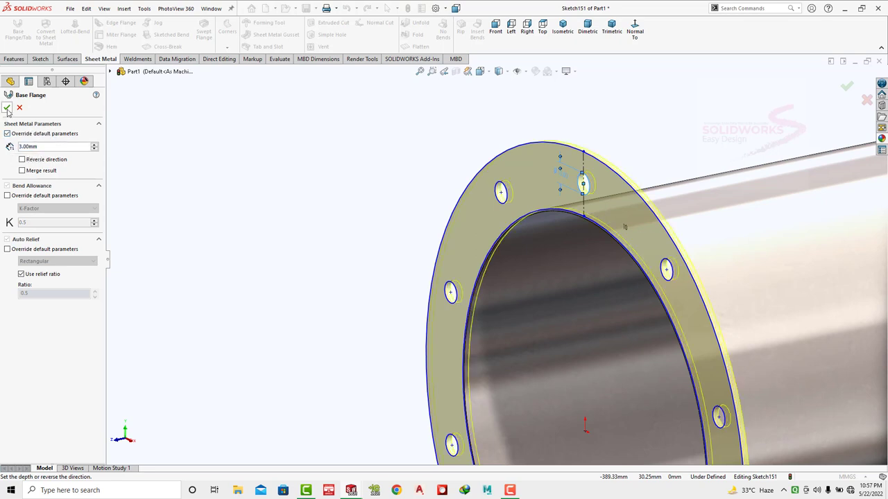
left_click(7, 108)
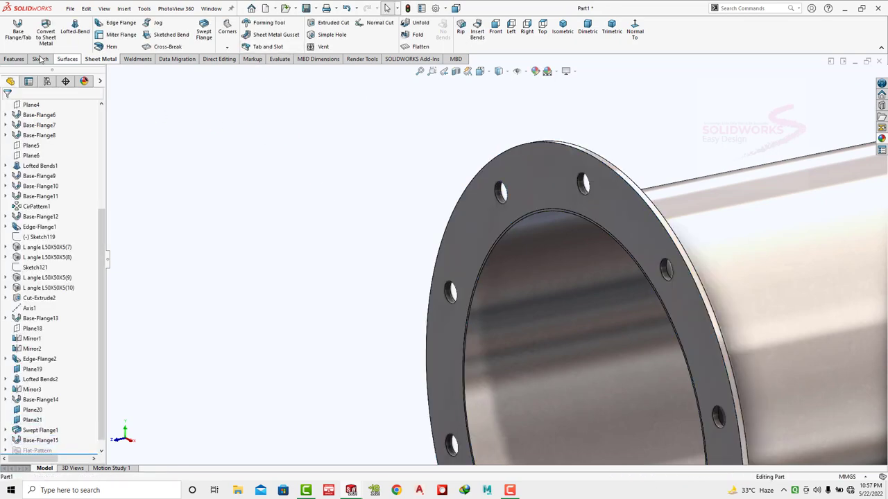
- Mirror the Base-Flange15 body about the flange face to cap the other duct end
left_click(14, 59)
left_click(336, 46)
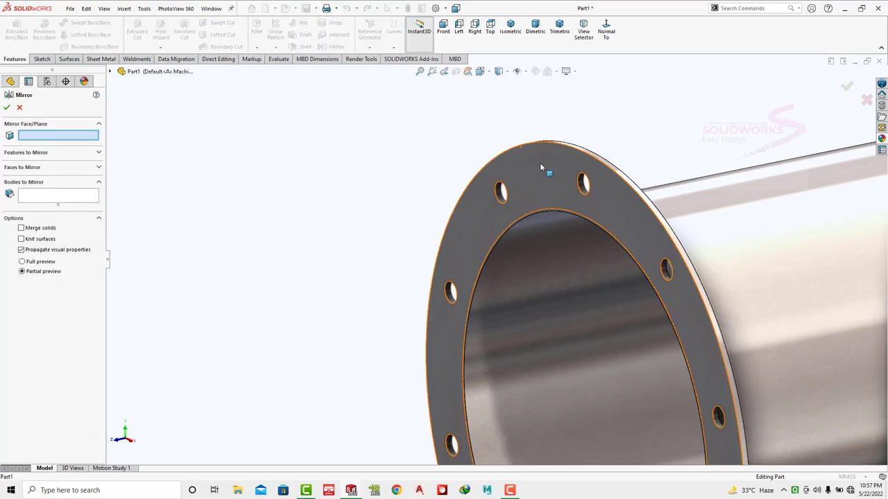
left_click(541, 163)
left_click(541, 163)
left_click(7, 107)
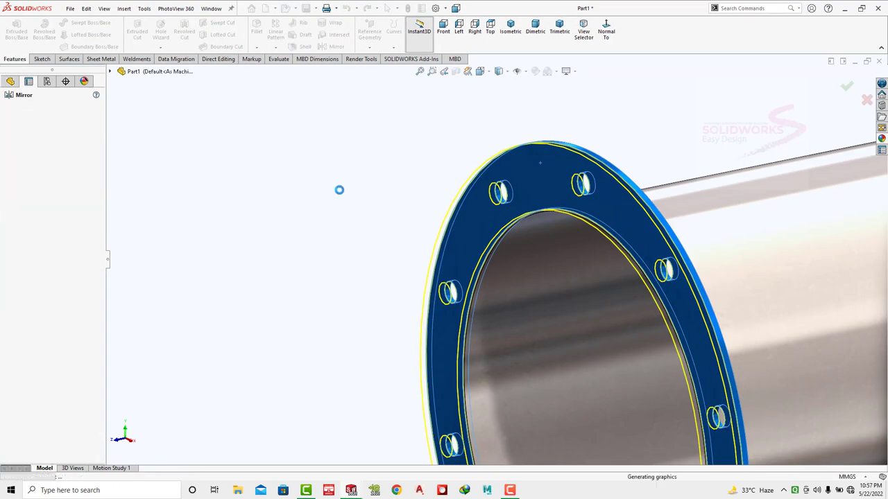
- Orbit and zoom around the duct elbow to inspect both flange rings
key("f")
scroll(671, 324, "up", 3)
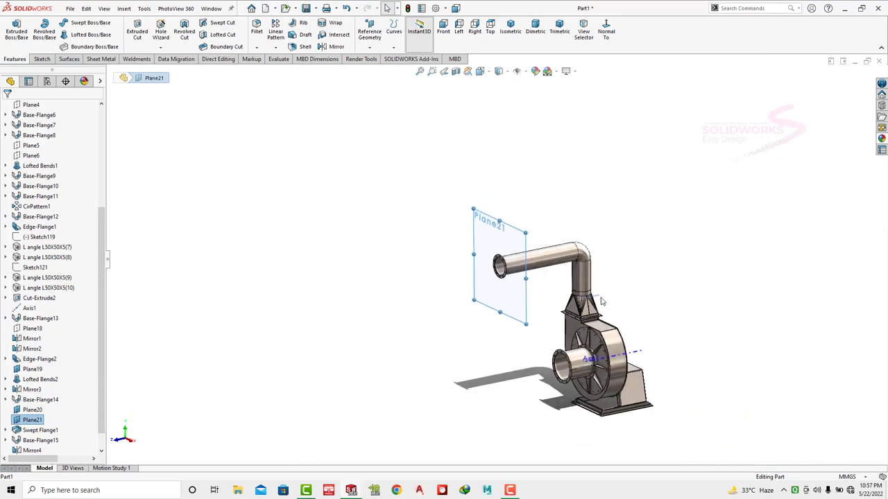
scroll(496, 243, "down", 3)
scroll(496, 242, "down", 3)
middle_click_drag(496, 243, 453, 177)
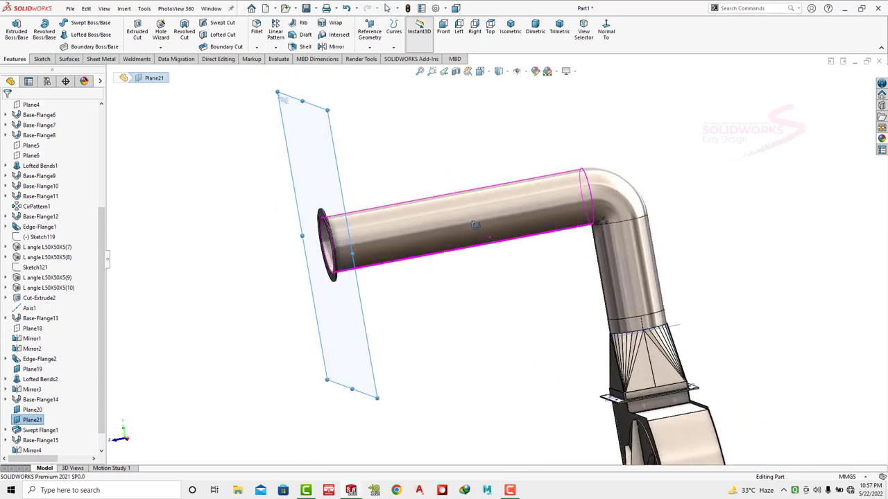
scroll(604, 240, "down", 5)
middle_click_drag(604, 240, 586, 211)
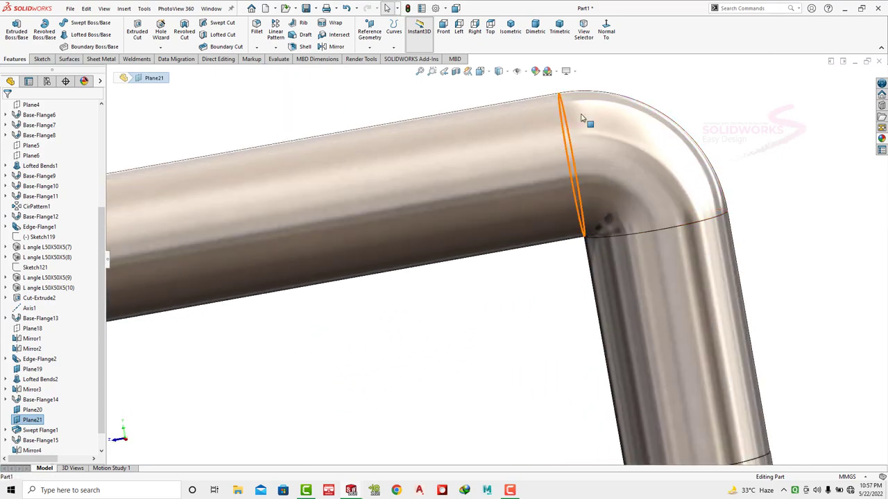
left_click(559, 32)
middle_click_drag(494, 236, 517, 232)
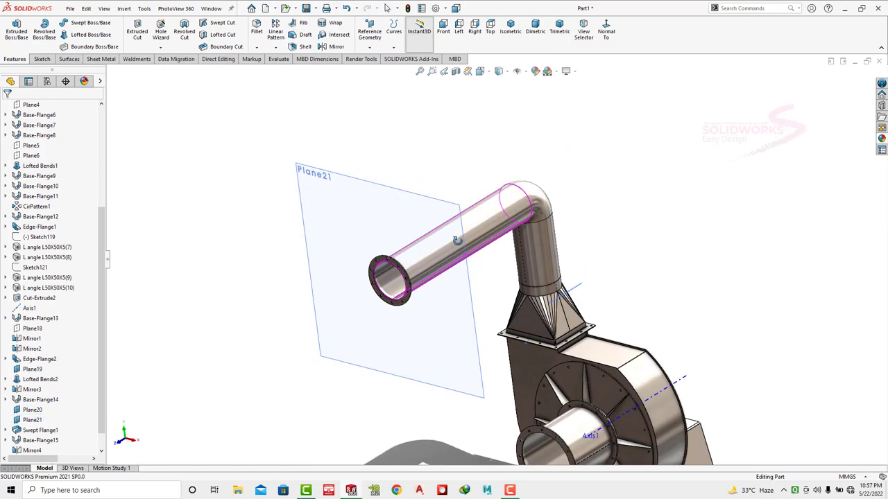
left_click(276, 48)
left_click(668, 152)
middle_click_drag(455, 234, 423, 252)
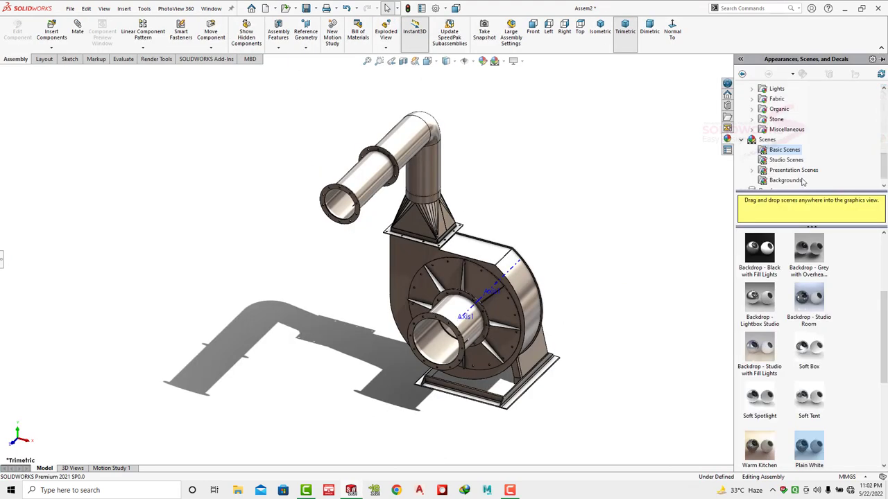
- Apply brushed galvanized appearance and a room scene, then show Two View - Vertical
left_click(793, 159)
left_click(858, 246)
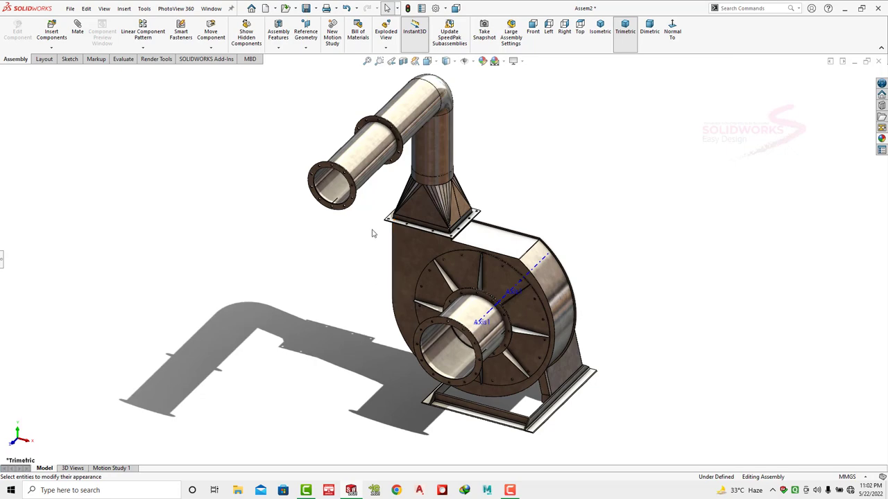
left_click(438, 68)
left_click(454, 127)
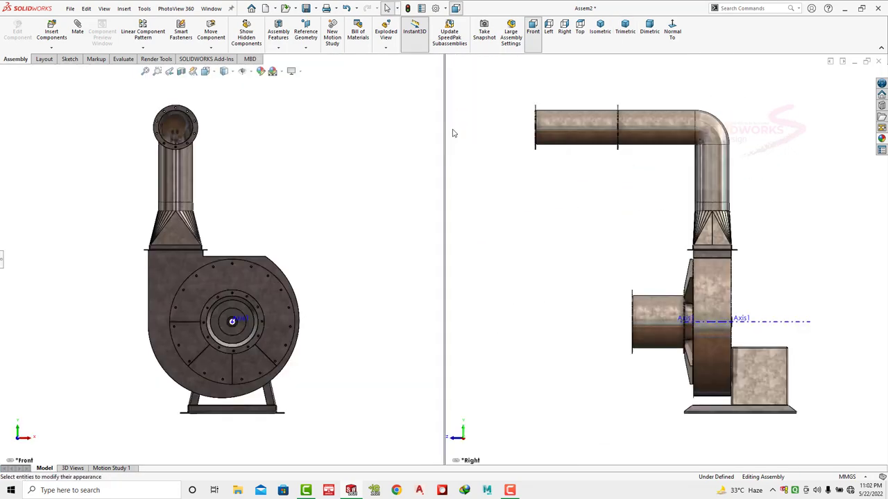
- Cycle the right viewport through trimetric and dimetric, leaving it isometric
left_click(600, 31)
left_click(624, 31)
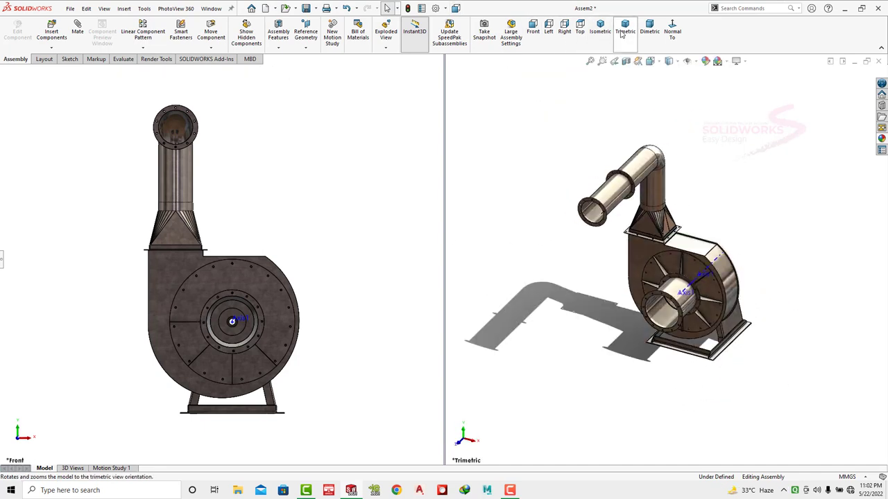
left_click(649, 31)
left_click(601, 31)
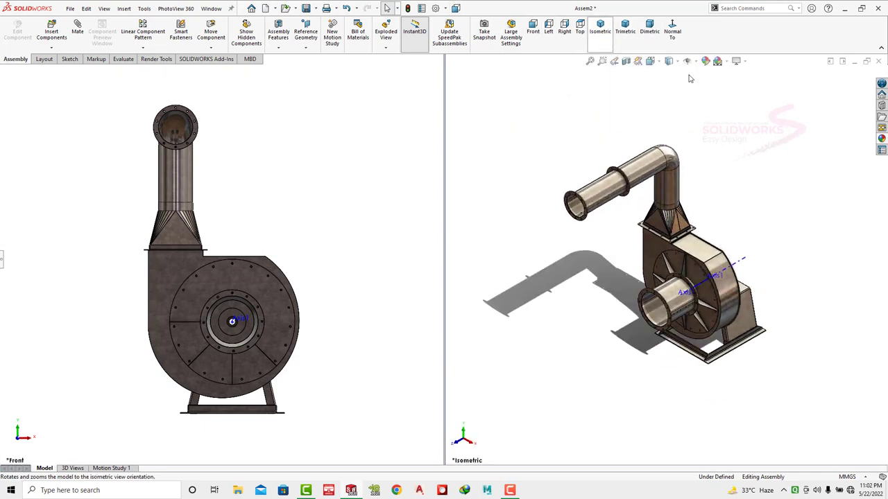
scroll(593, 226, "down", 2)
scroll(593, 226, "down", 2)
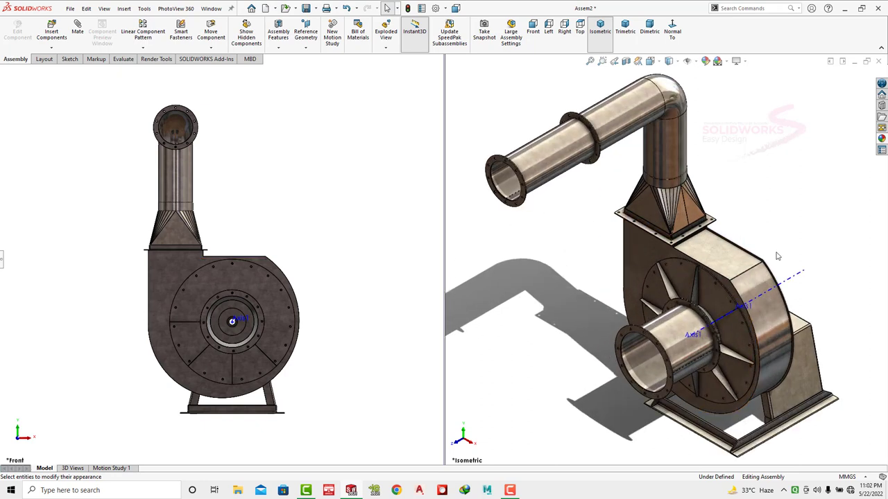
left_click(686, 61)
scroll(272, 223, "down", 2)
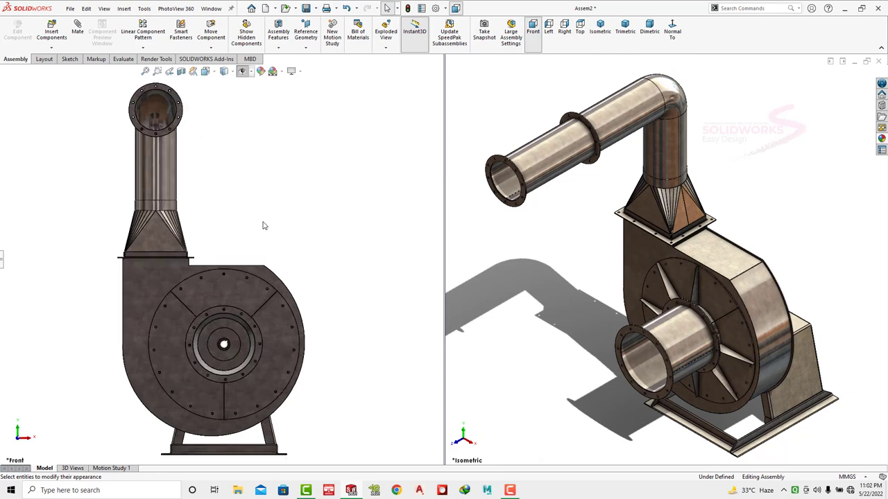
- Step the left viewport through Left, Right, Top and Front views, then zoom in
left_click(551, 35)
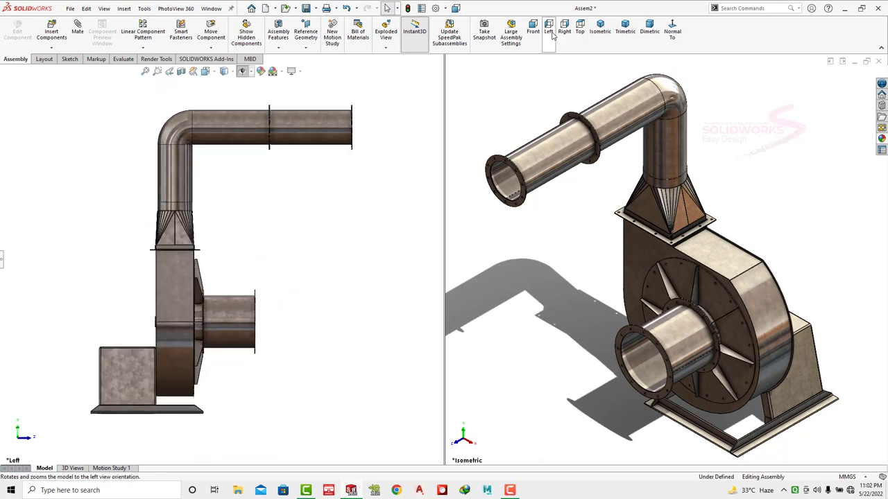
left_click(551, 35)
left_click(548, 33)
left_click(564, 32)
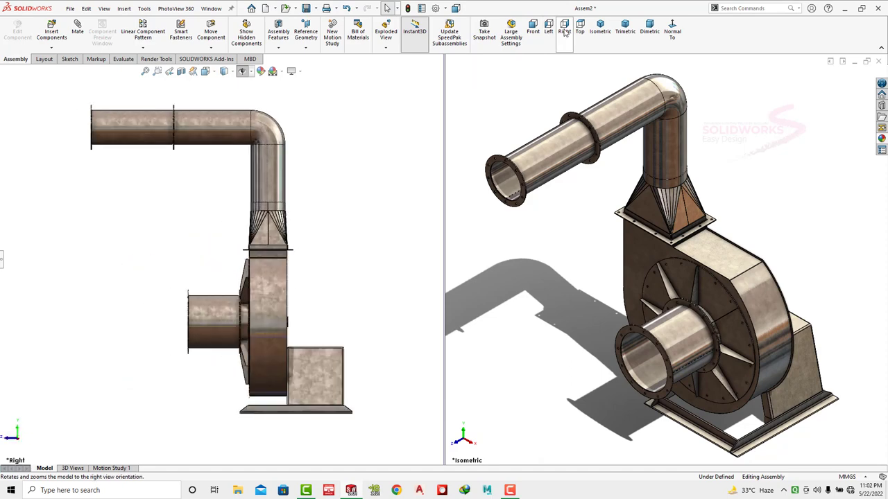
left_click(581, 29)
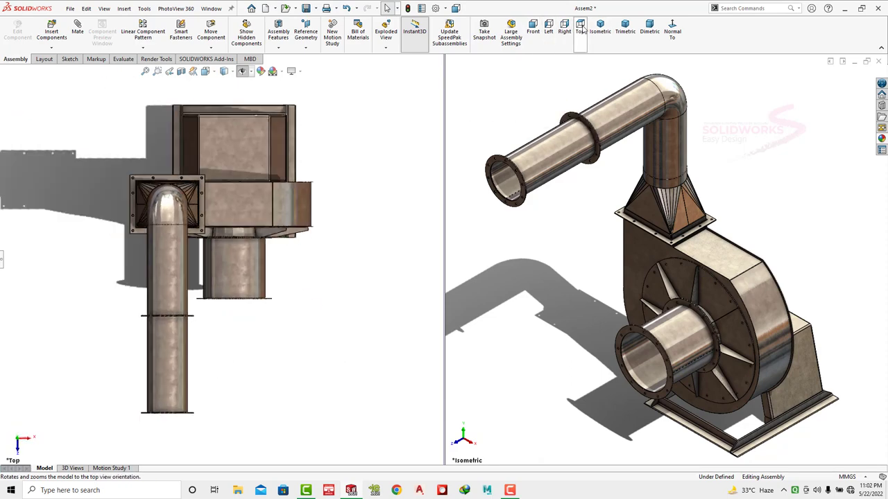
left_click(532, 29)
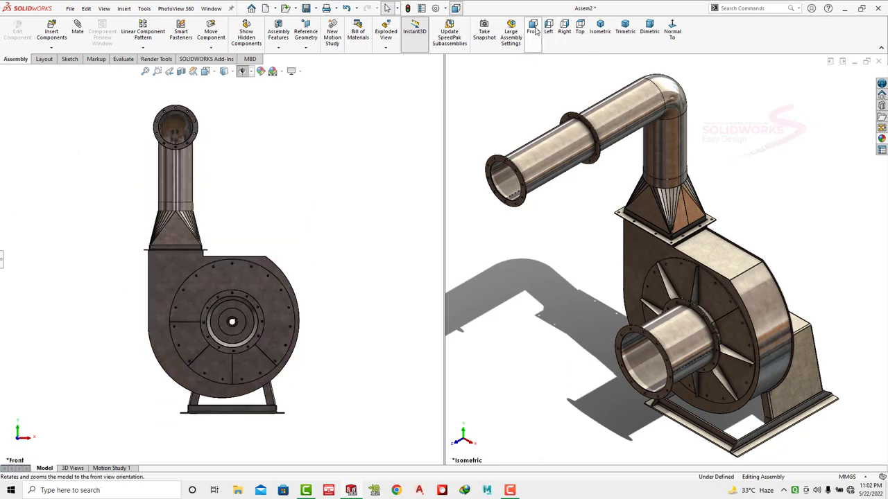
scroll(172, 224, "down", 2)
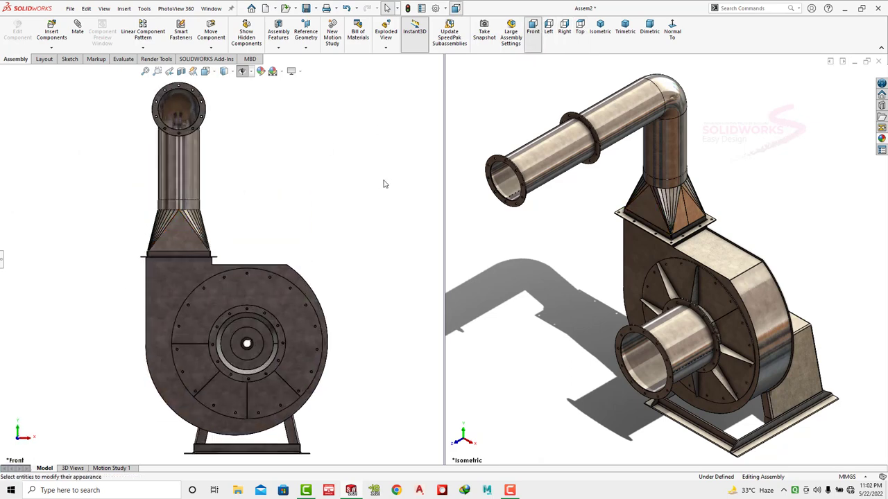
scroll(340, 264, "up", 3)
scroll(249, 286, "down", 1)
scroll(326, 271, "down", 1)
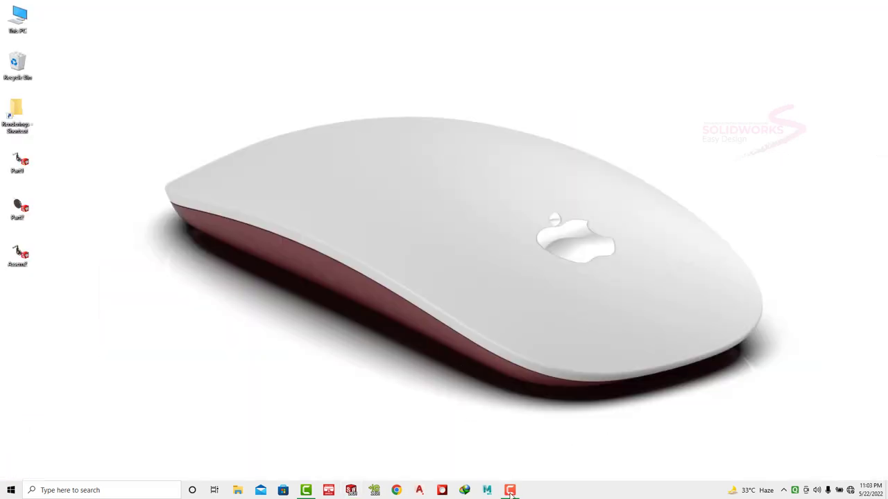
- Create a new assembly document
left_click(510, 490)
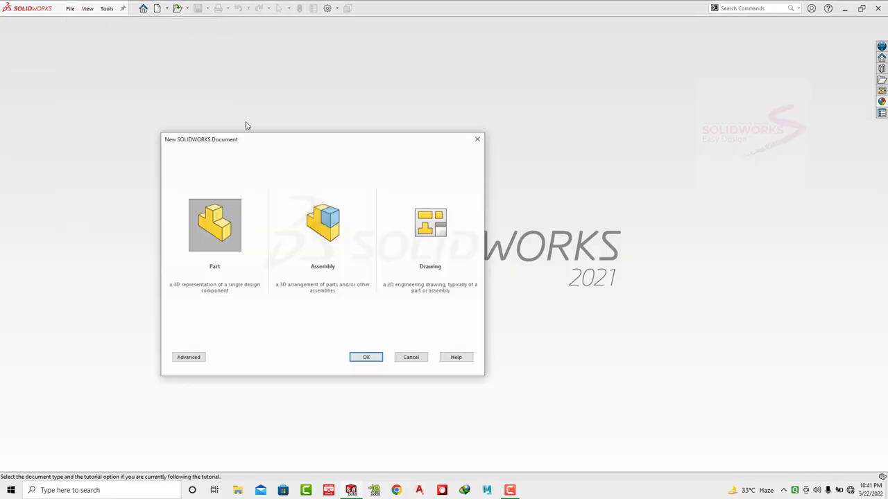
left_click(343, 256)
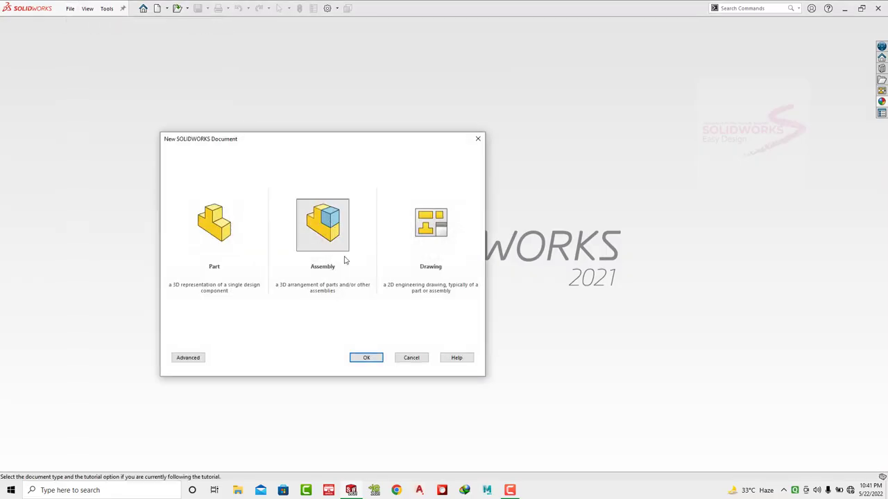
key("Return")
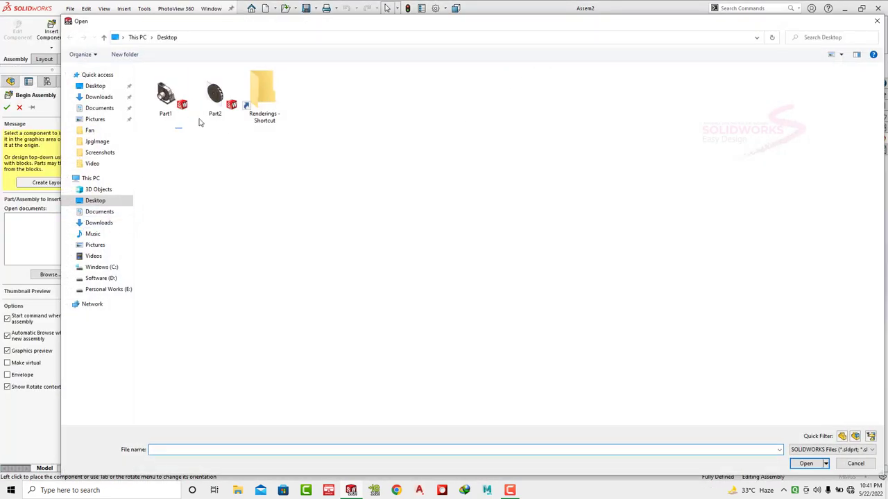
- Insert Part1 housing in Default<As Machined> and Part2 impeller, then return to Trimetric
left_click_drag(199, 122, 259, 108)
left_click(804, 464)
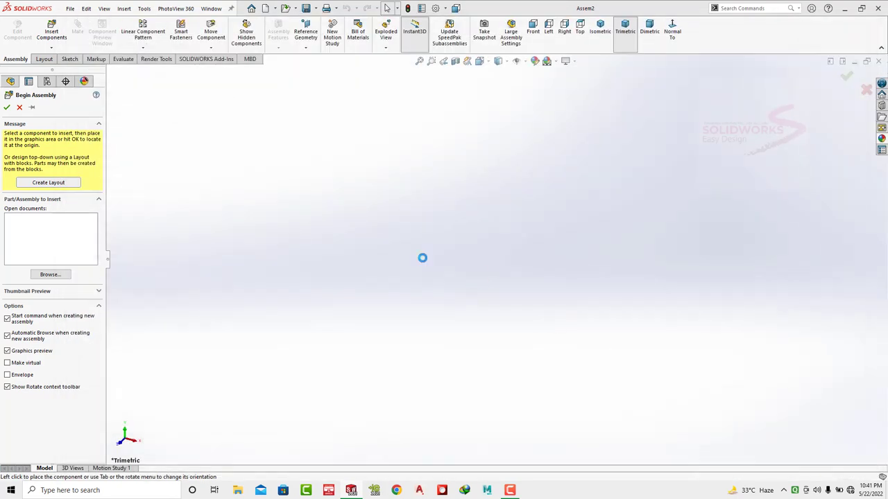
left_click(456, 242)
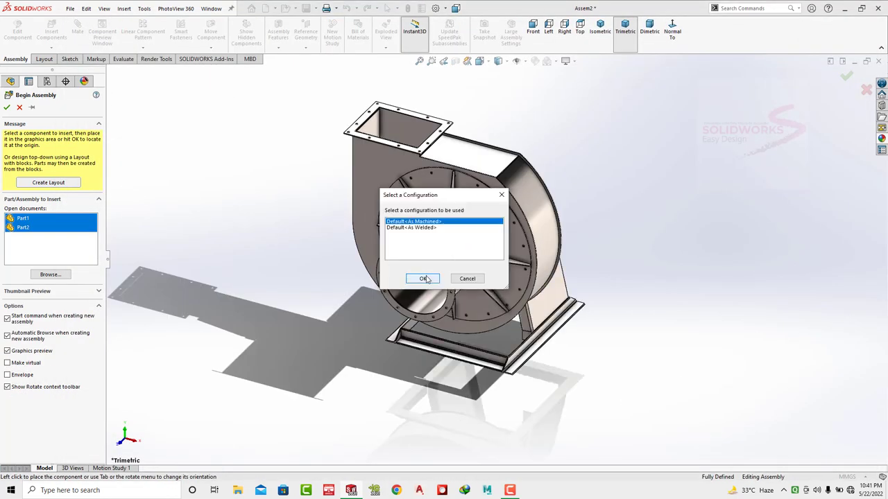
left_click(423, 279)
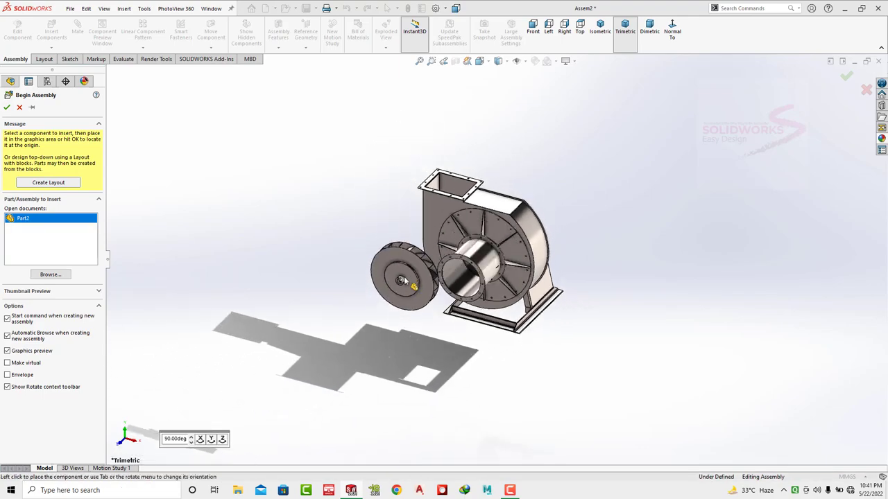
scroll(467, 264, "down", 5)
mouse_move(467, 264)
middle_mouse_down()
mouse_move(368, 268)
mouse_move(568, 295)
mouse_move(350, 273)
middle_mouse_up()
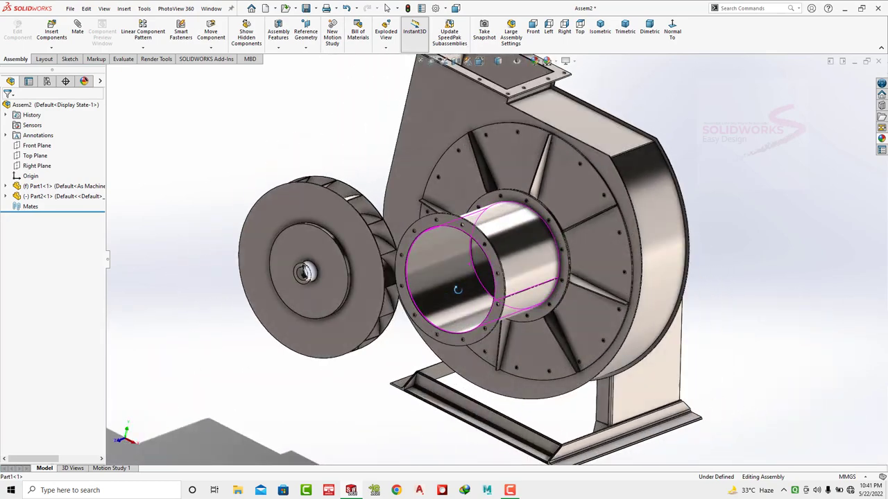
left_click(623, 32)
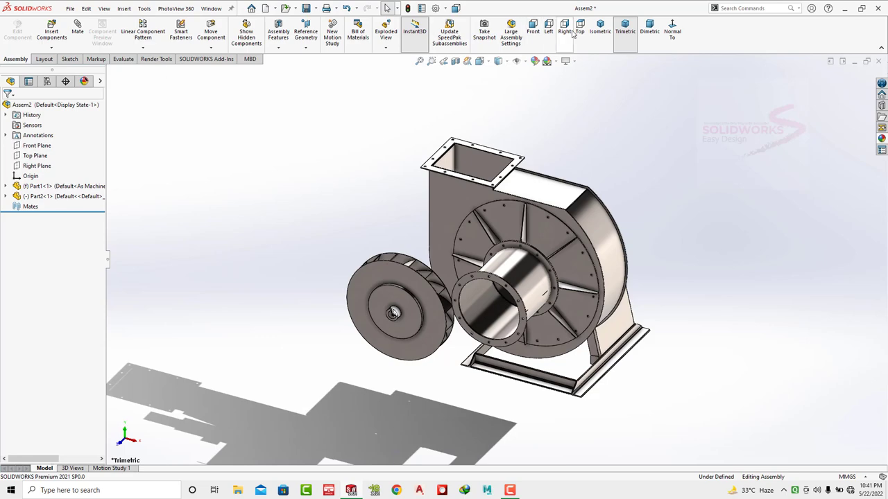
- Apply the 3 Point Faded scene, review its settings, and switch to Isometric view
left_click(537, 28)
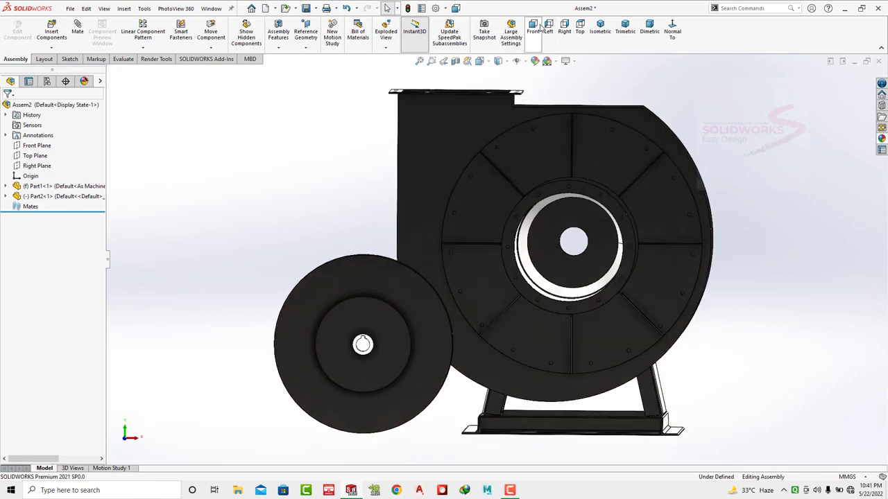
left_click(547, 61)
left_click(560, 78)
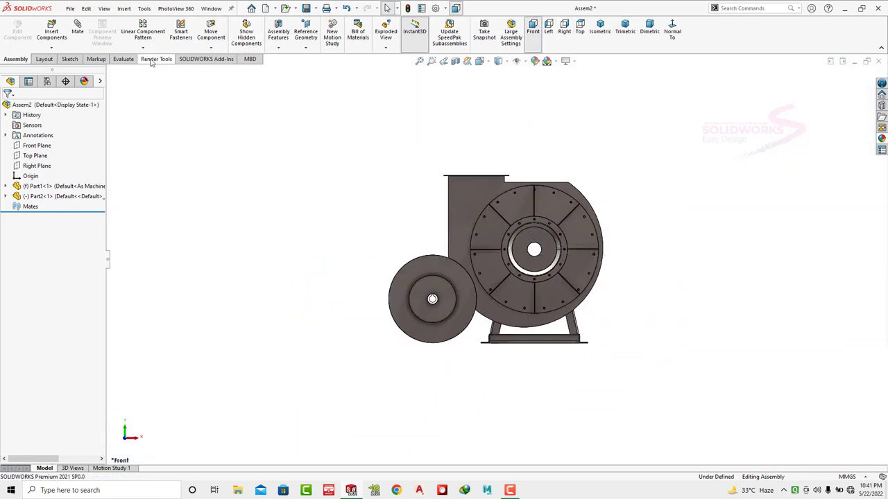
left_click(154, 60)
left_click(109, 31)
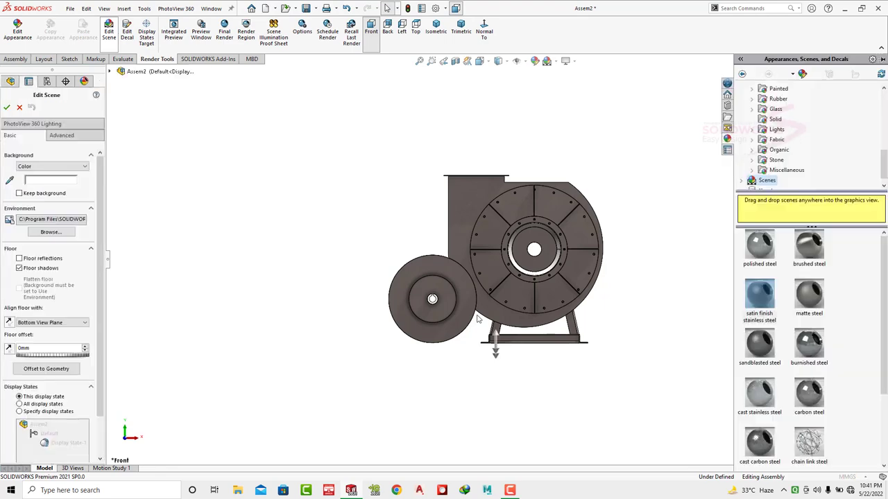
left_click(6, 108)
left_click(436, 31)
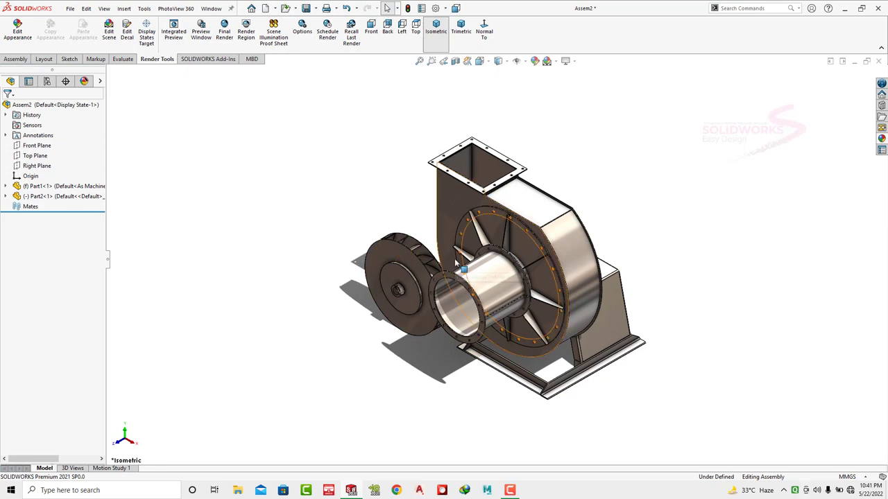
- Drag the impeller into the housing and back out to the right, then orbit to inspect
scroll(458, 265, "down", 2)
scroll(485, 256, "down", 2)
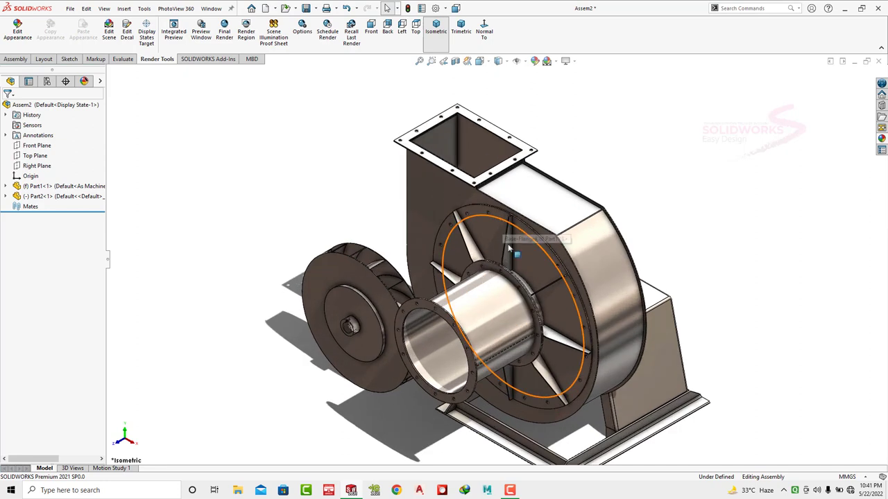
left_click_drag(380, 298, 420, 231)
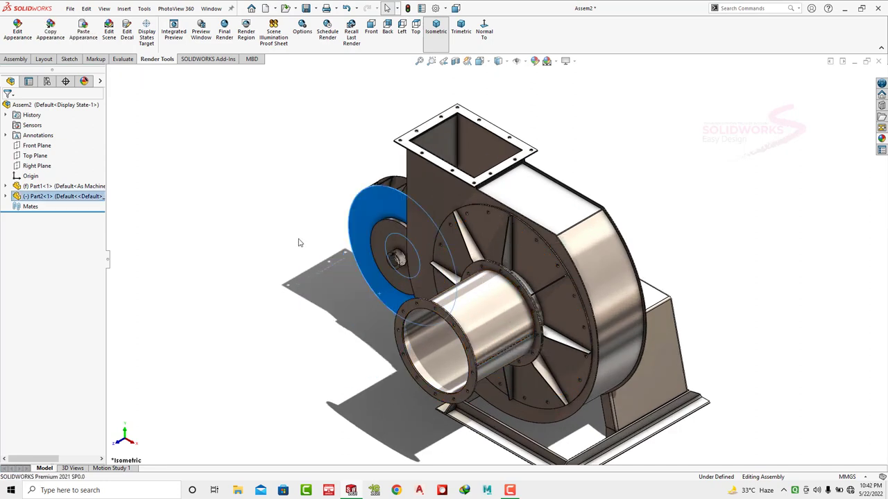
left_click_drag(392, 196, 570, 297)
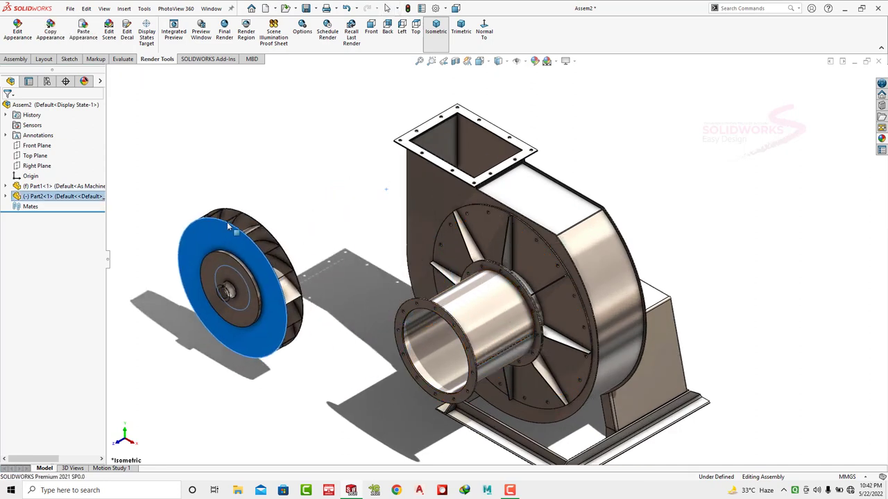
scroll(570, 298, "down", 3)
left_click(492, 298)
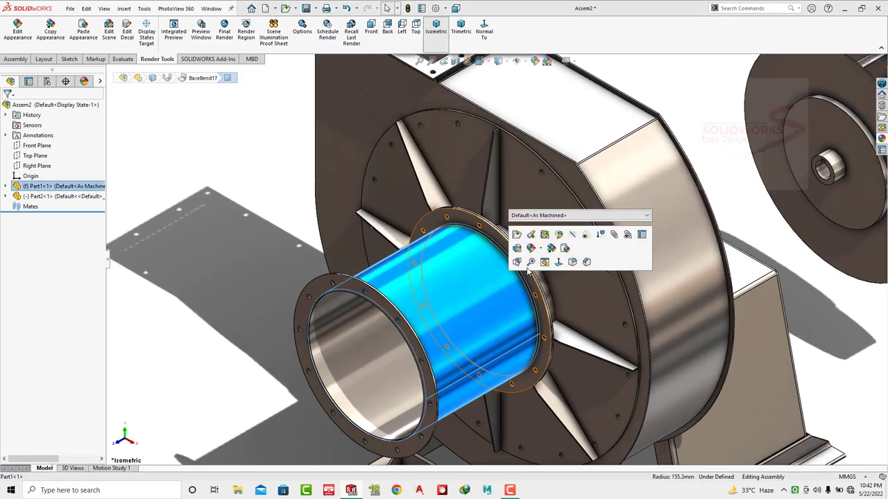
scroll(550, 241, "up", 2)
key("Escape")
middle_click_drag(550, 241, 641, 291)
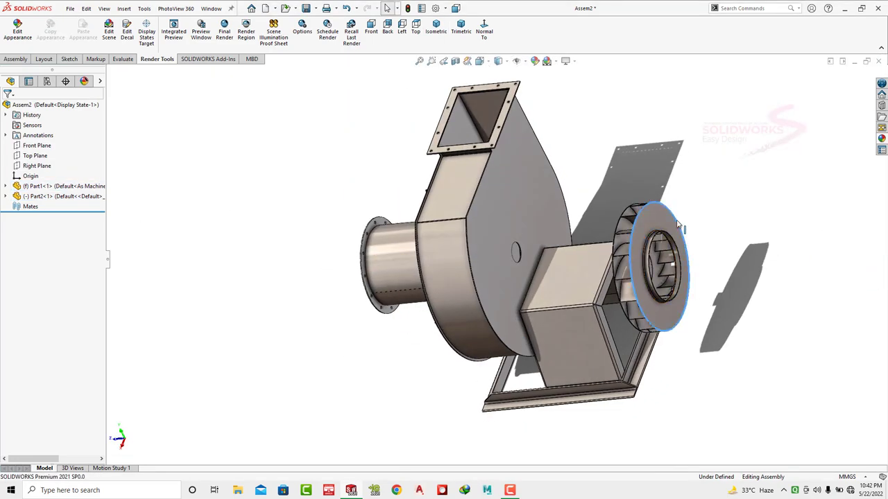
mouse_move(678, 223)
middle_mouse_down()
mouse_move(720, 249)
mouse_move(755, 252)
middle_mouse_up()
scroll(671, 260, "down", 3)
scroll(682, 267, "down", 2)
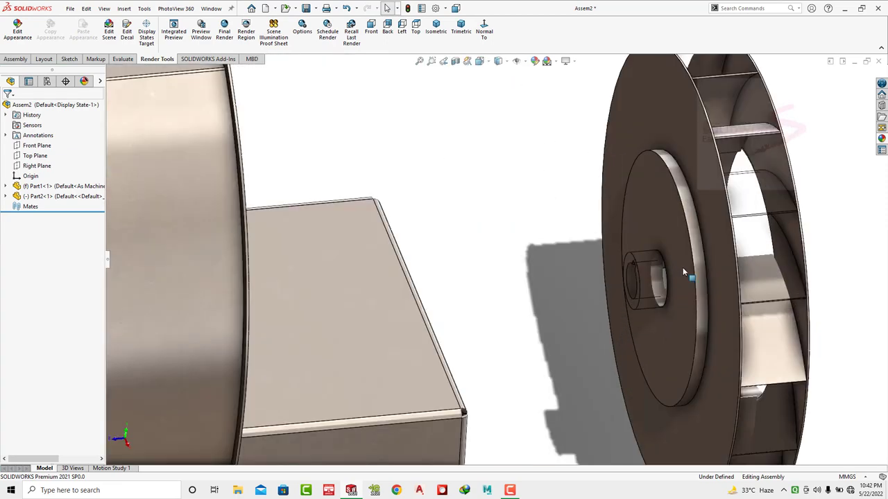
scroll(683, 268, "up", 2)
scroll(624, 277, "up", 2)
scroll(511, 270, "up", 1)
scroll(619, 287, "up", 1)
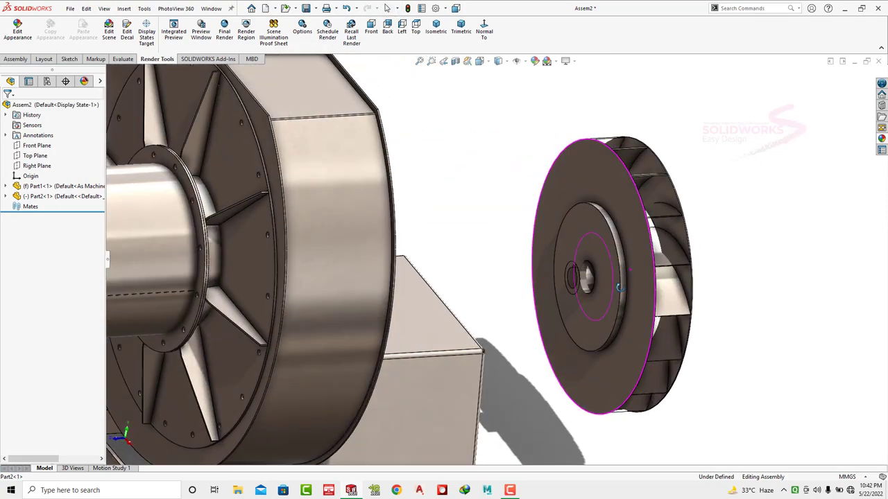
middle_click_drag(620, 287, 511, 221)
- Check Part2<1>'s parent/child relations, then delete the impeller component and confirm
left_click(62, 196)
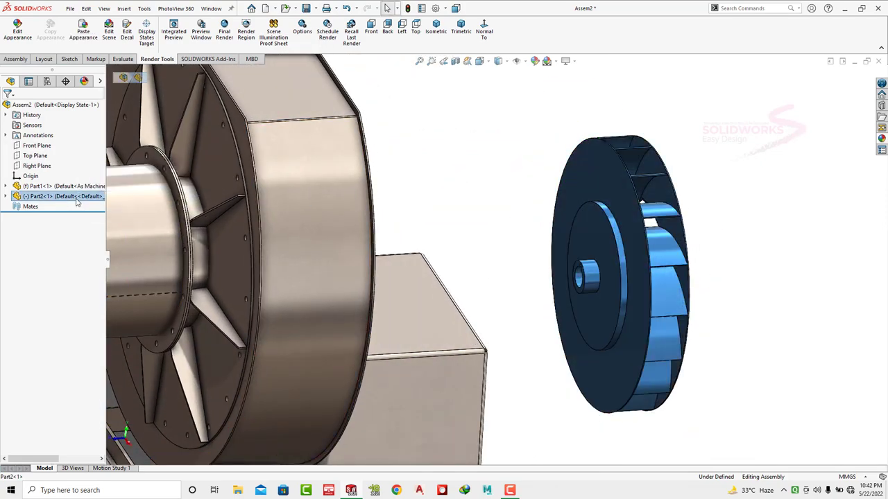
right_click(78, 196)
left_click(118, 361)
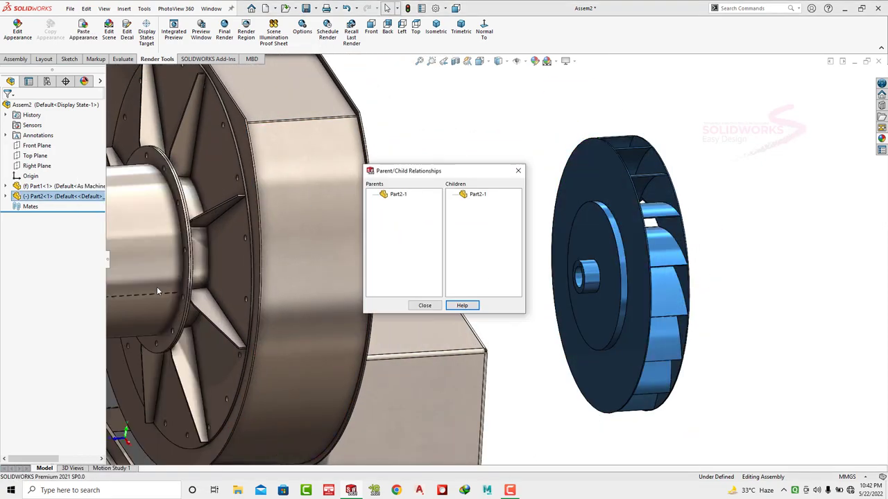
left_click(425, 306)
right_click(55, 196)
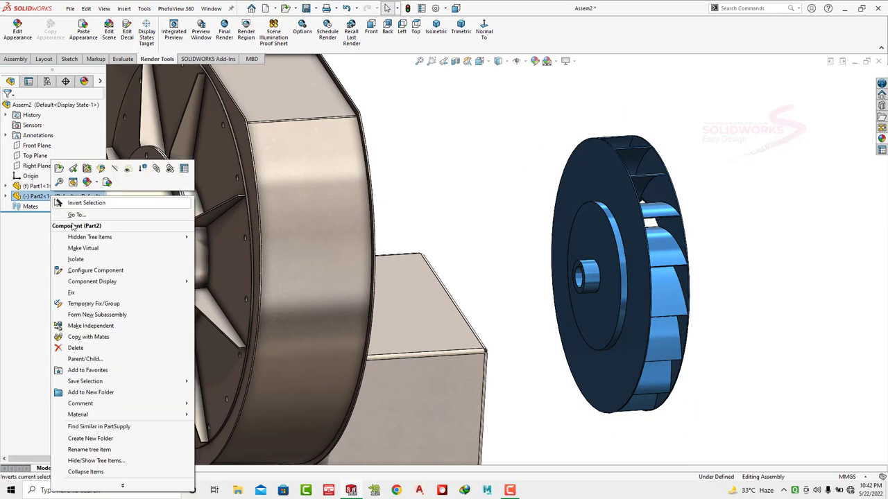
left_click(75, 347)
left_click(502, 202)
- Insert a fresh Part2 impeller from file, placing it beside the housing
left_click(461, 32)
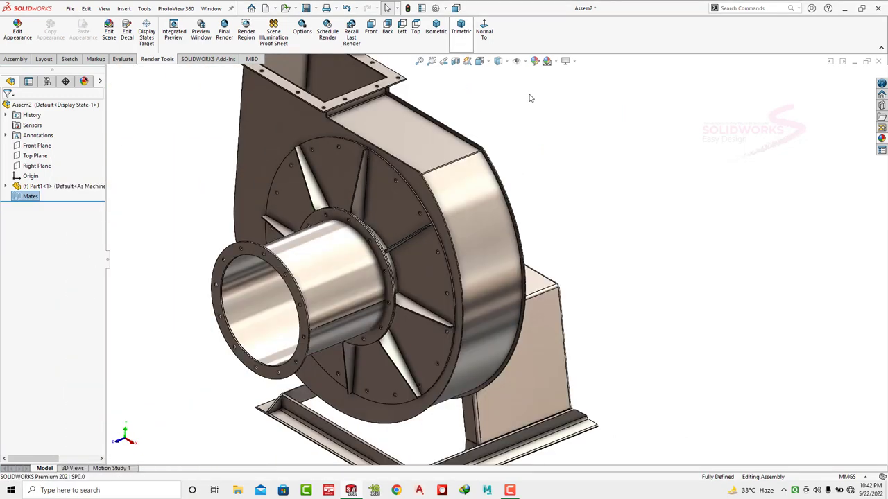
left_click(36, 60)
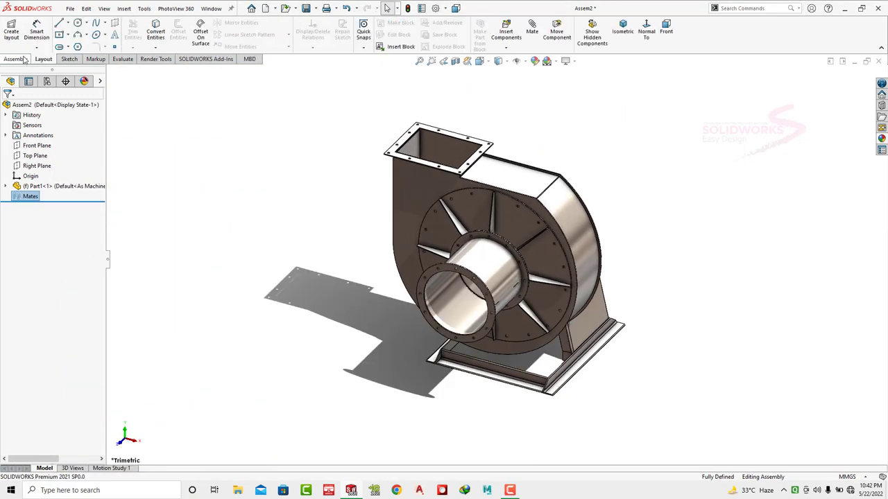
left_click(24, 59)
left_click(51, 31)
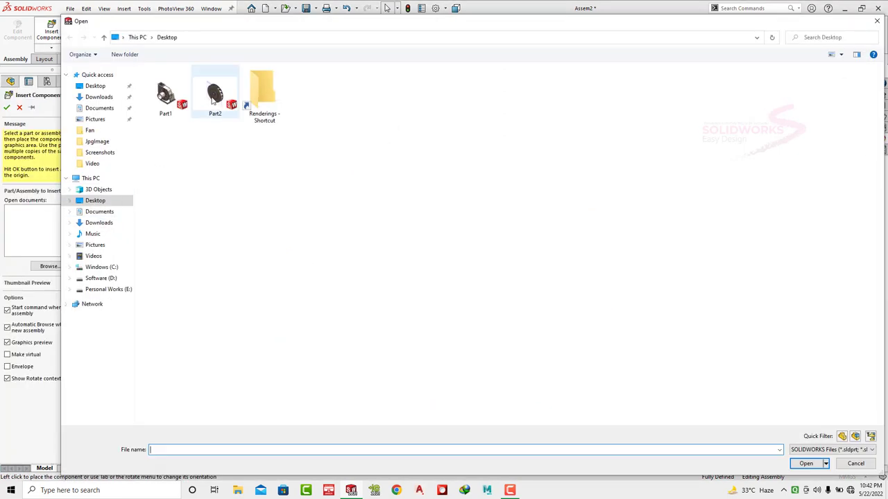
left_click(213, 100)
left_click(808, 464)
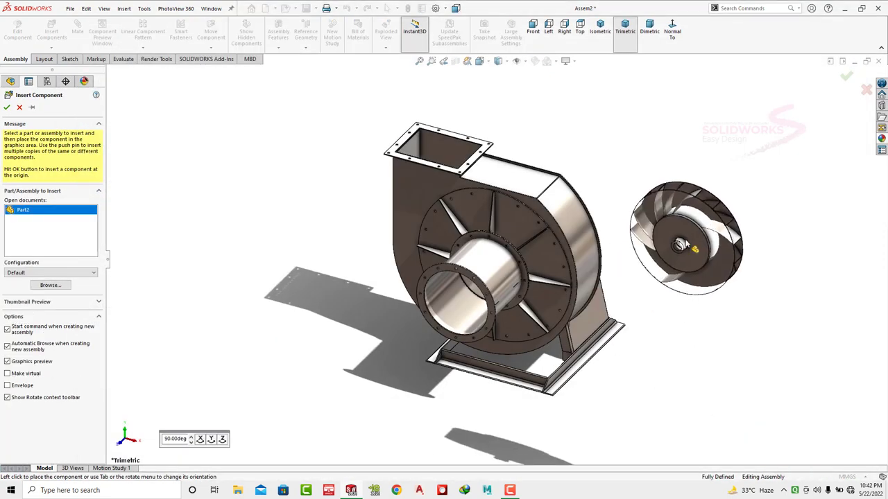
left_click(704, 239)
scroll(707, 243, "down", 3)
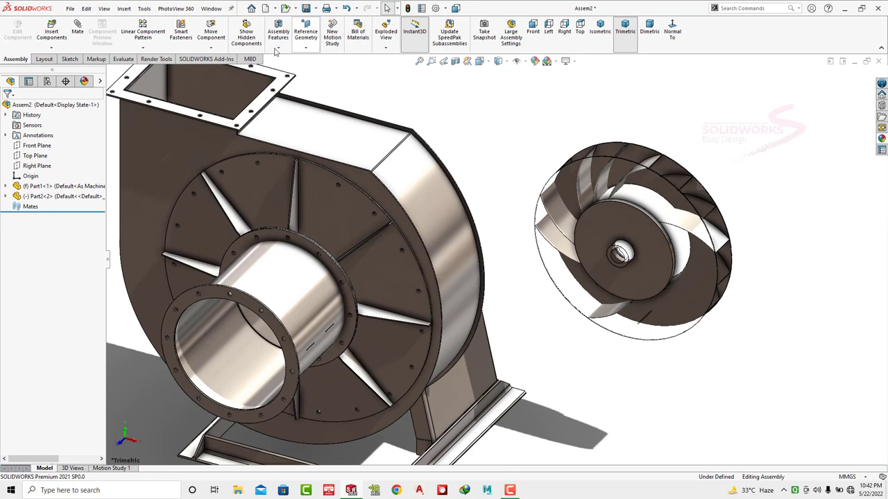
left_click(211, 48)
left_click(230, 70)
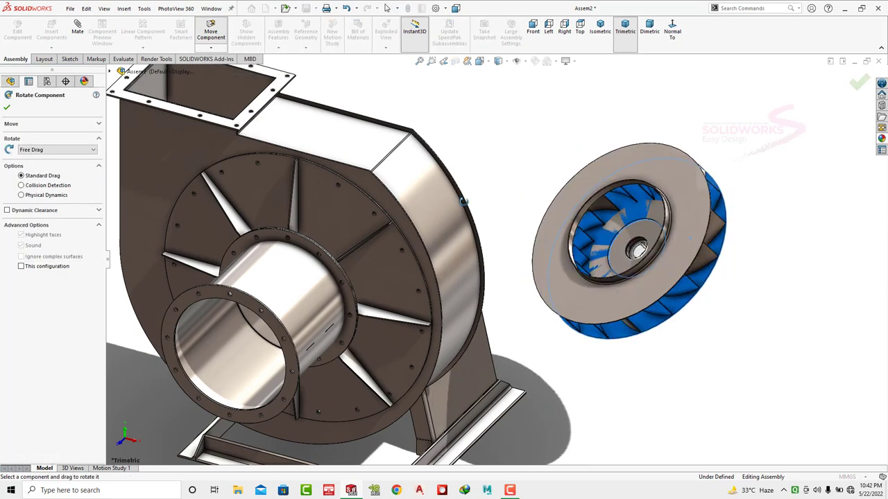
- Rotate the impeller to face the housing and apply the Plain White scene
left_click_drag(631, 242, 280, 233)
key("Escape")
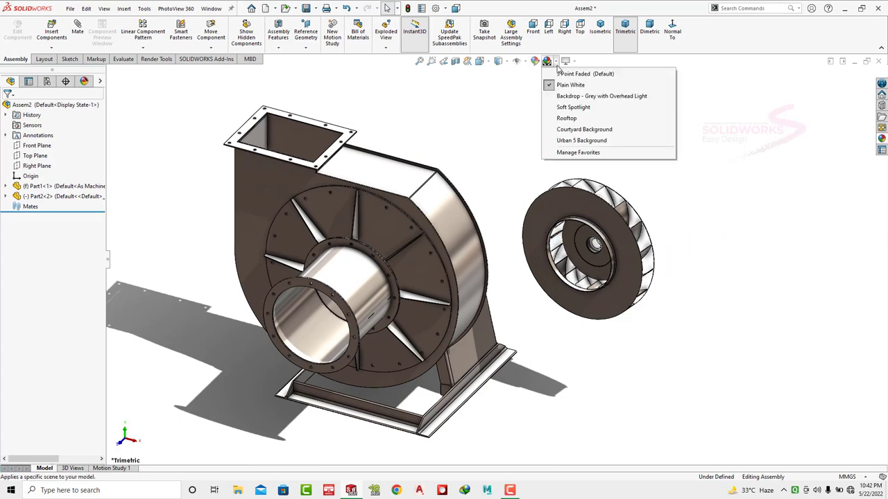
left_click(540, 61)
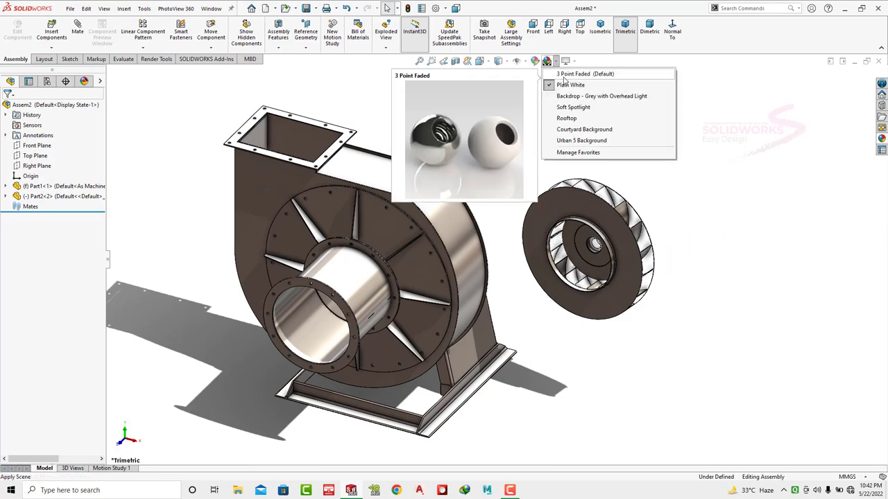
left_click(564, 81)
- Orbit to an upright blower view and open Hide/Show Items for temporary axes
scroll(576, 236, "down", 2)
middle_click_drag(575, 236, 558, 251)
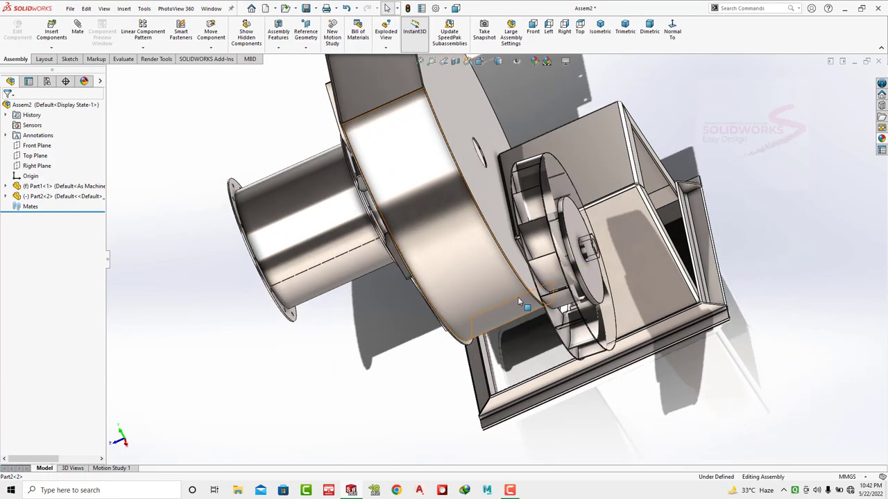
scroll(558, 251, "down", 3)
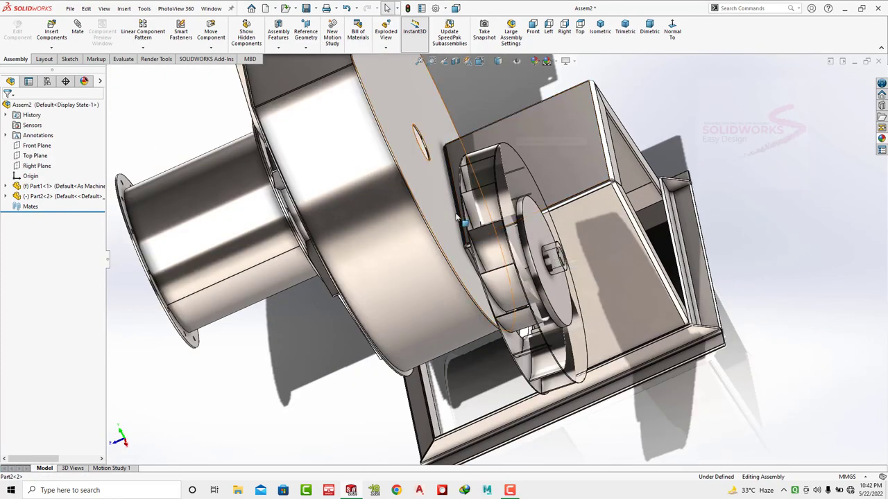
middle_click_drag(456, 217, 492, 125)
scroll(492, 125, "up", 2)
left_click(527, 63)
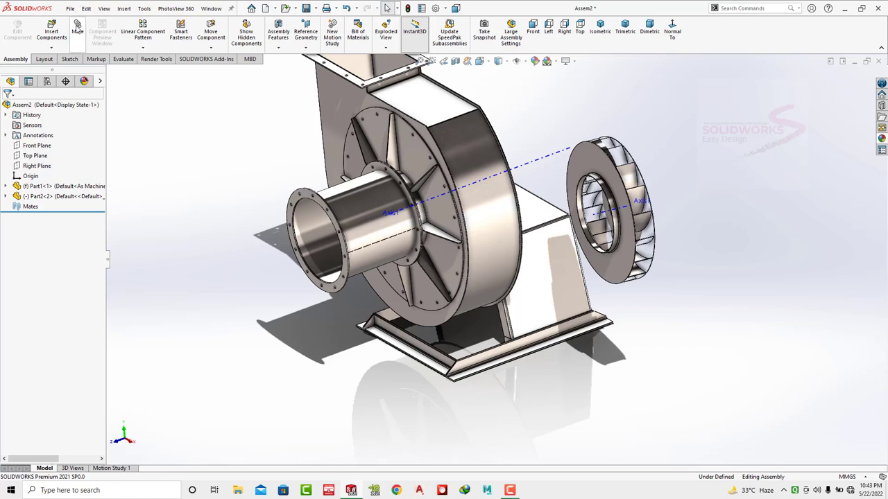
- Add a coincident mate aligning the impeller with the housing axis, then check it
key("m")
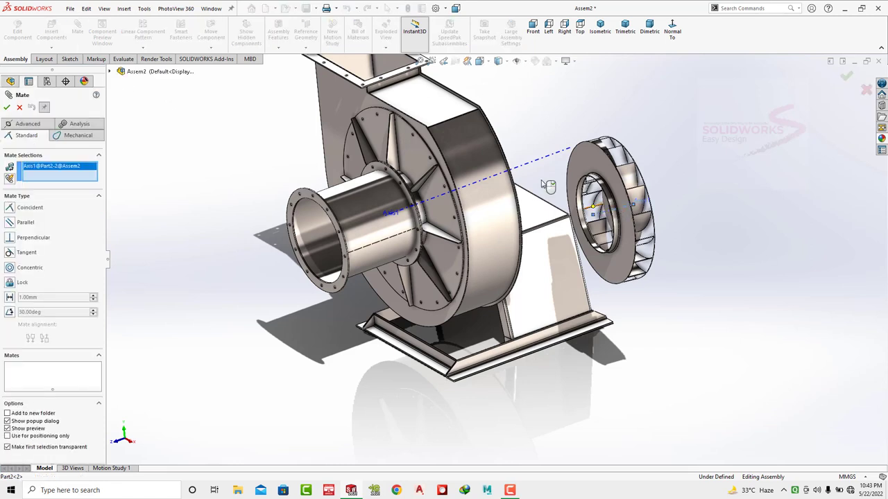
left_click(483, 184)
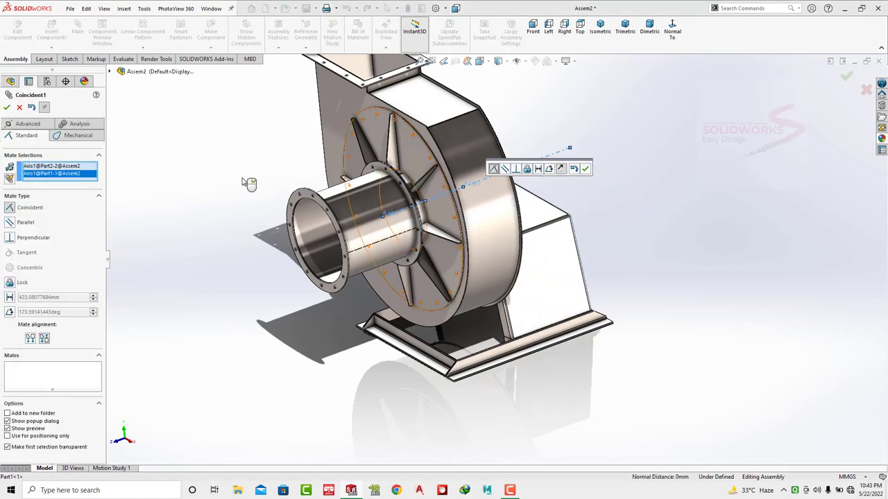
left_click(6, 106)
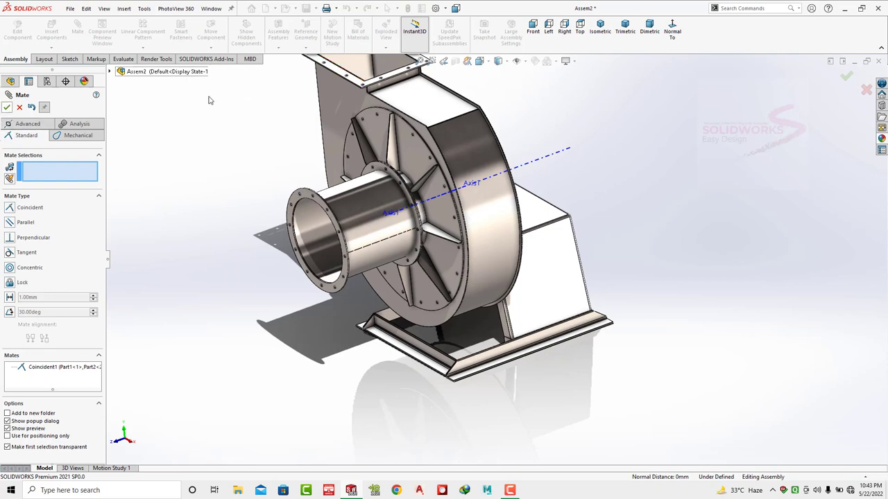
key("Escape")
left_click(482, 152)
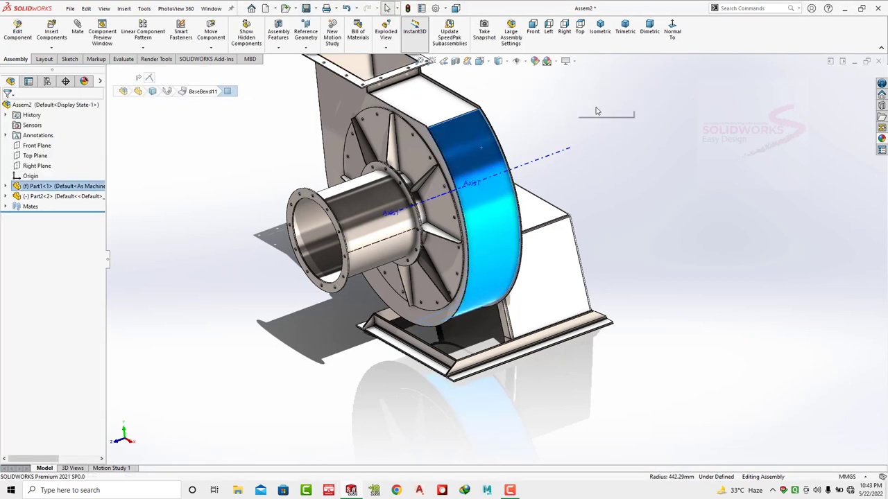
middle_click_drag(483, 154, 500, 176)
scroll(456, 161, "down", 2)
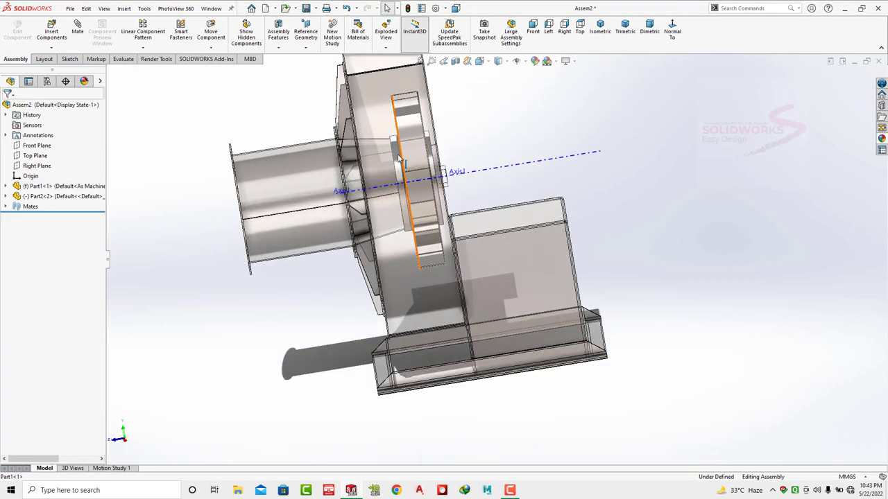
scroll(456, 161, "down", 4)
- From the Right view, slide the impeller left along the shared axis into the housing
left_click(533, 27)
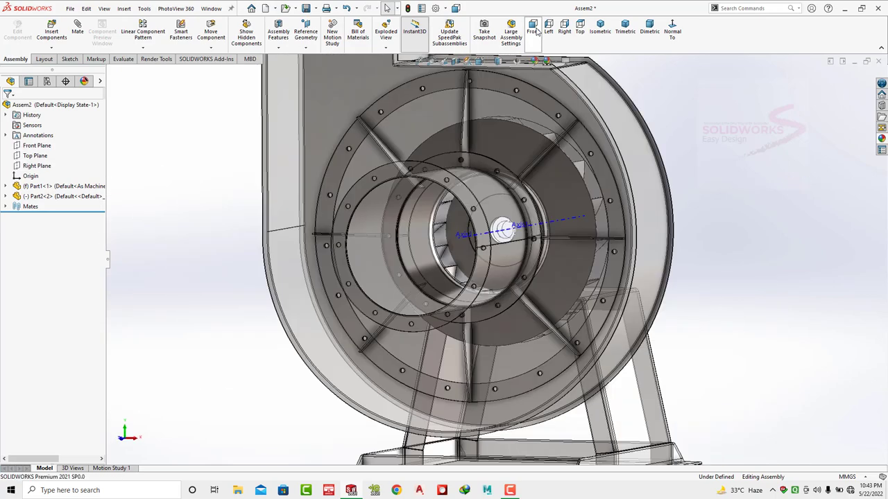
left_click(548, 28)
left_click(564, 27)
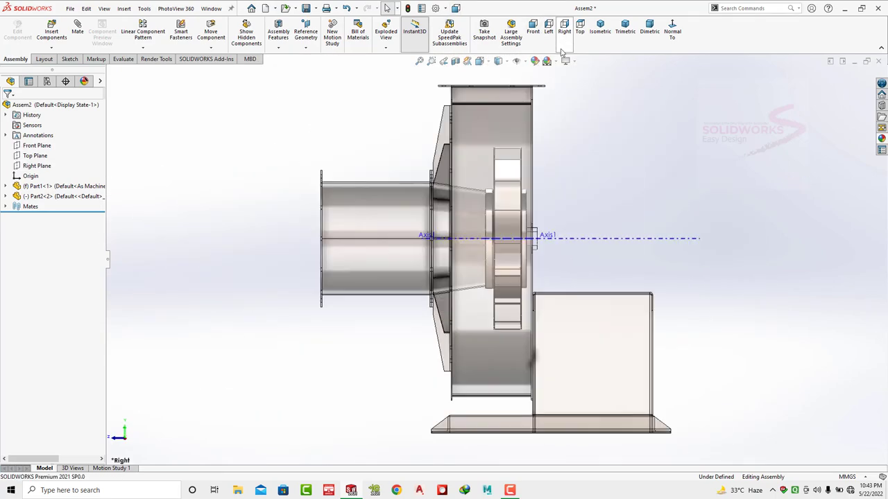
scroll(513, 180, "down", 3)
left_click(544, 184)
left_click_drag(553, 186, 482, 269)
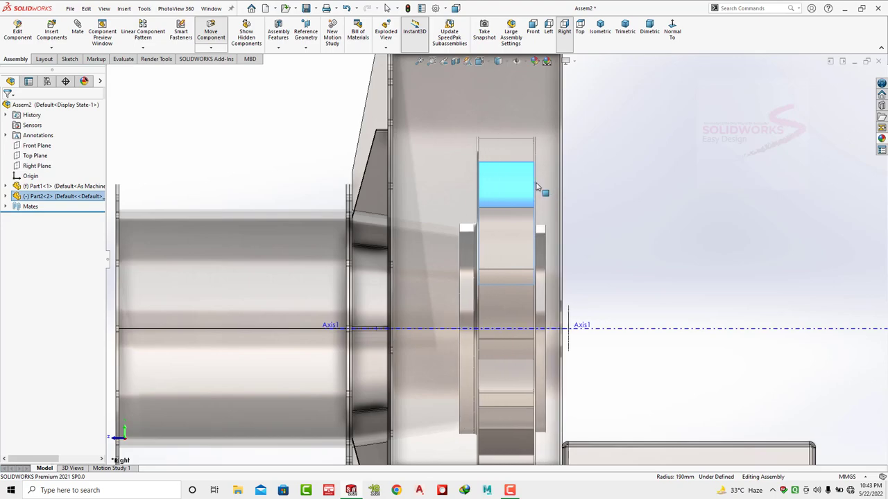
middle_click_drag(482, 270, 458, 225)
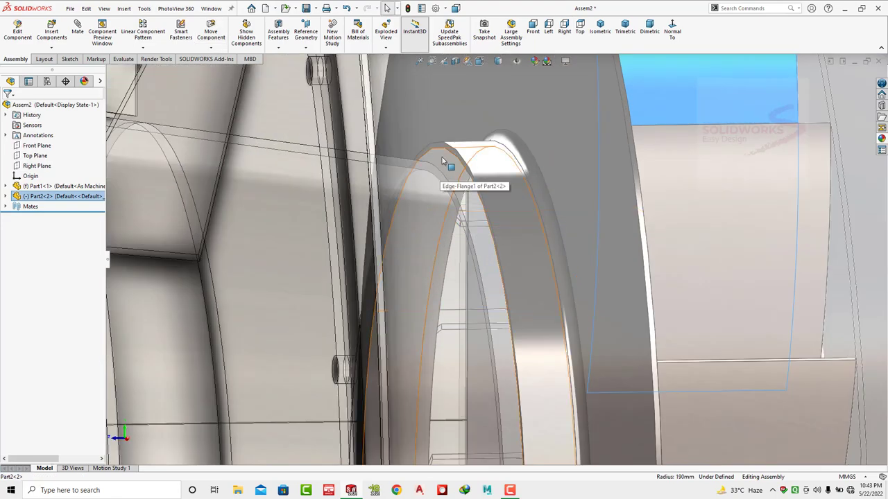
mouse_move(505, 166)
middle_mouse_down()
mouse_move(512, 235)
mouse_move(613, 294)
mouse_move(561, 271)
middle_mouse_up()
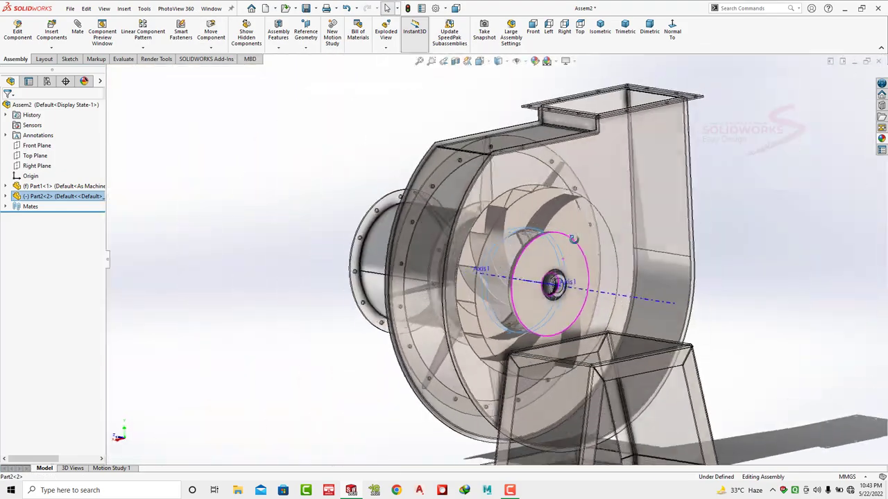
- Abandon a first mate attempt and make the fan housing opaque again
scroll(562, 270, "down", 5)
left_click(561, 270)
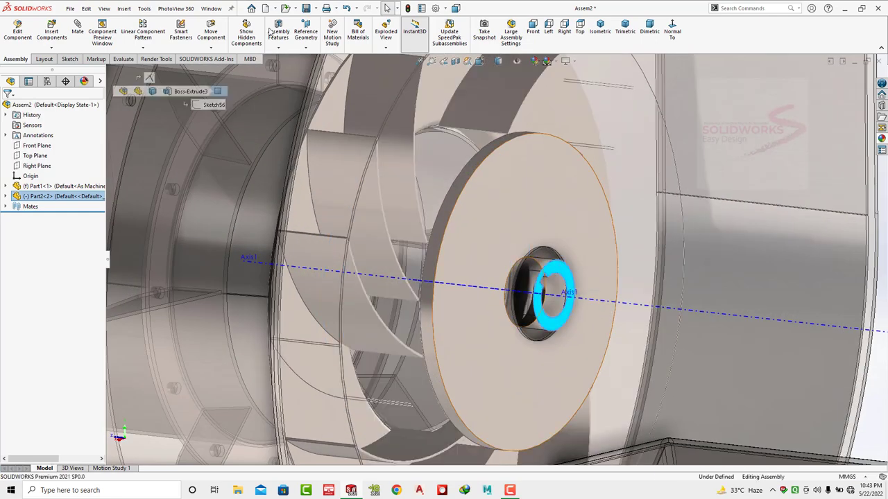
left_click(77, 28)
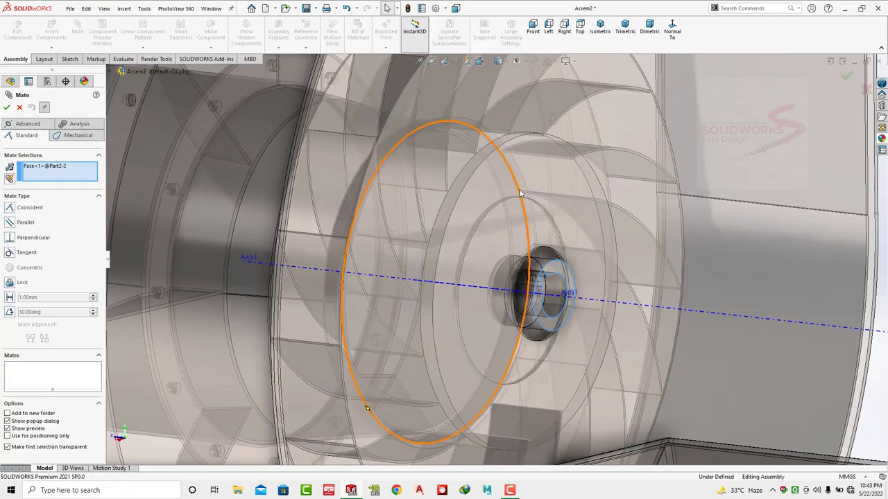
scroll(544, 194, "up", 5)
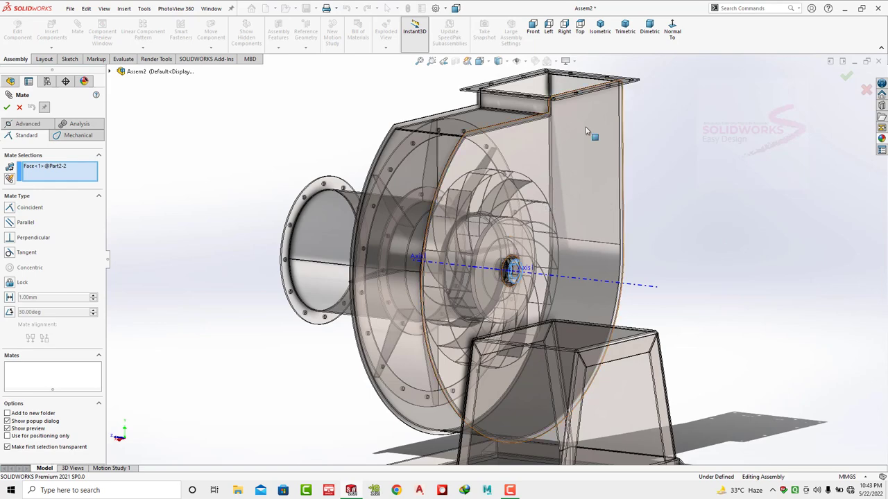
key("Escape")
left_click(563, 95)
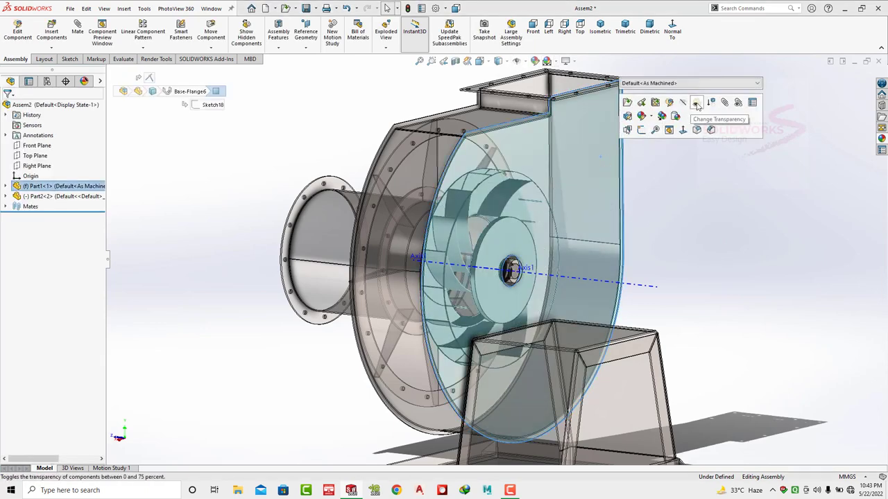
left_click(697, 104)
scroll(510, 271, "down", 2)
scroll(500, 267, "down", 4)
- Mate the impeller hub face to the housing side face at a 25 mm distance
left_click(493, 257)
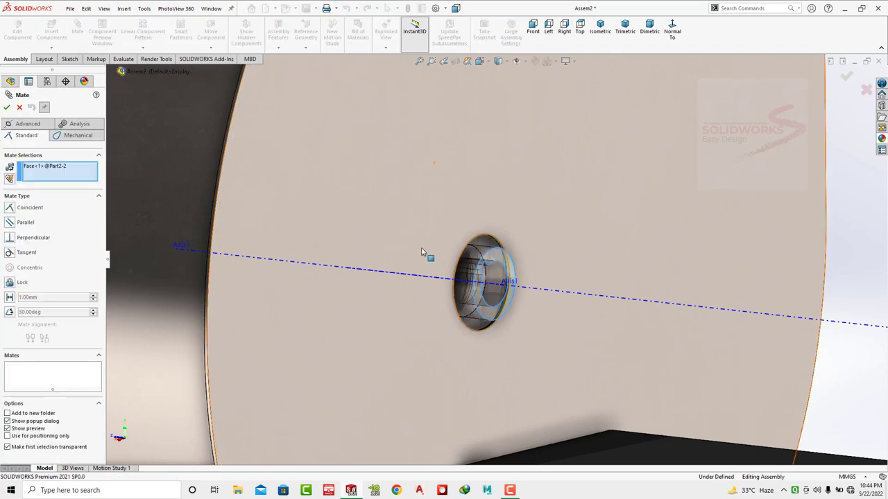
mouse_move(482, 254)
middle_mouse_down()
mouse_move(386, 252)
mouse_move(410, 262)
mouse_move(497, 243)
middle_mouse_up()
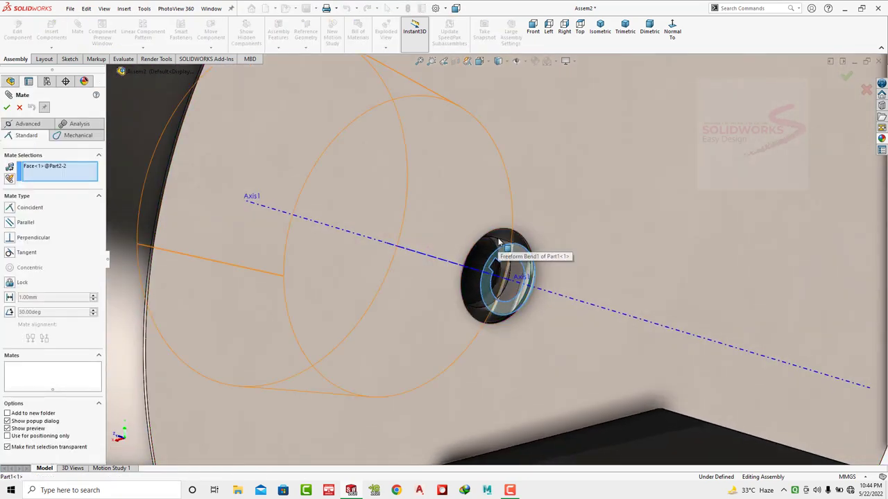
left_click(538, 211)
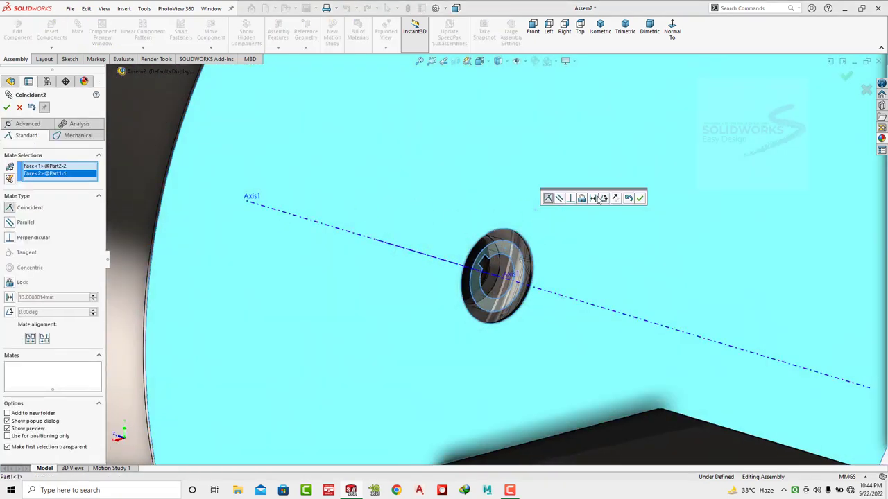
left_click(593, 199)
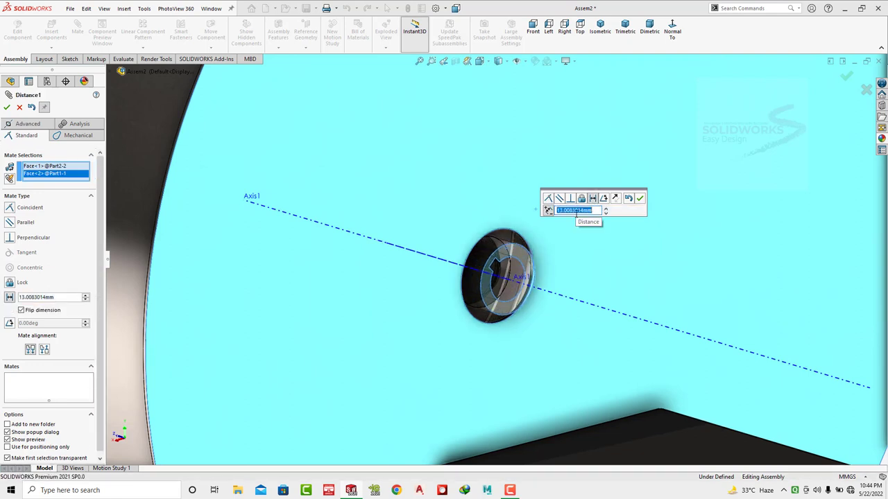
type("30")
key("Return")
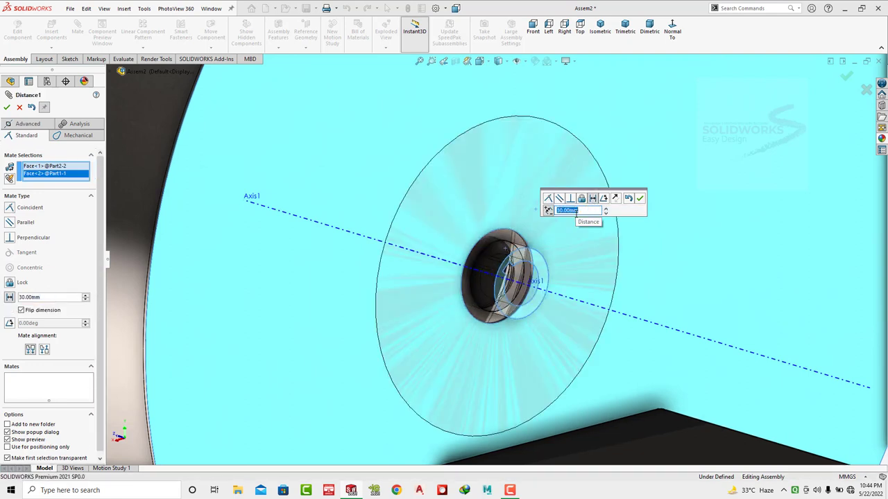
type("25")
key("Return")
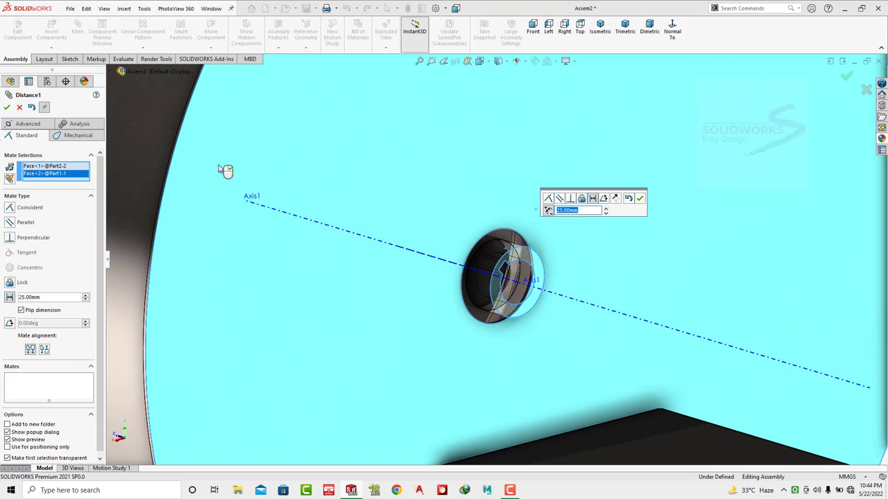
left_click(6, 107)
- Make the housing see-through and orbit to a side view showing the impeller hub
scroll(477, 234, "up", 5)
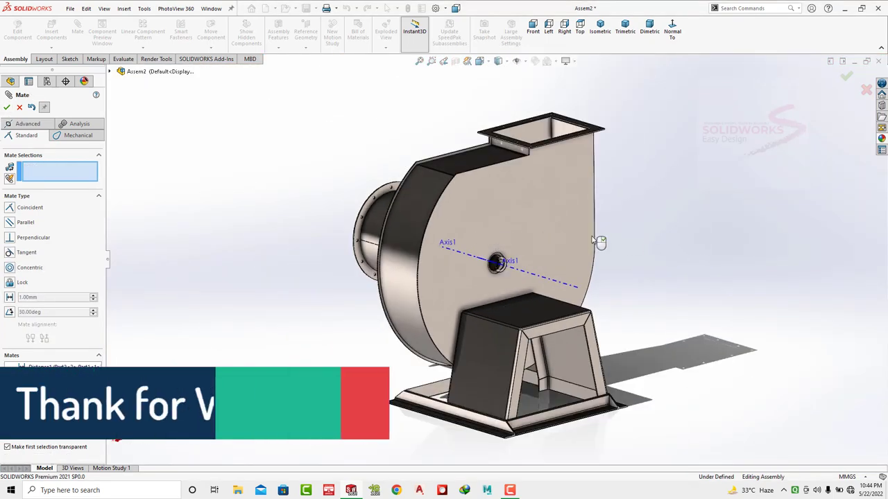
key("Escape")
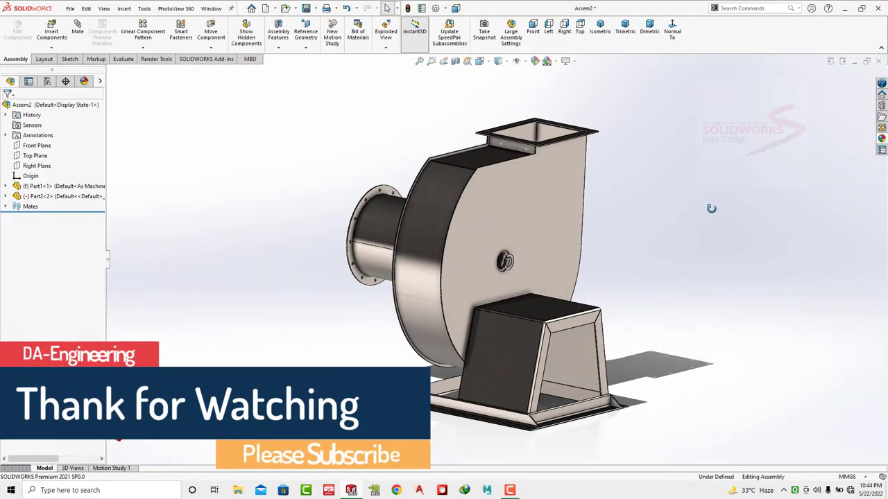
middle_click_drag(710, 209, 524, 191)
left_click(523, 192)
left_click(624, 156)
middle_click_drag(680, 252, 548, 281)
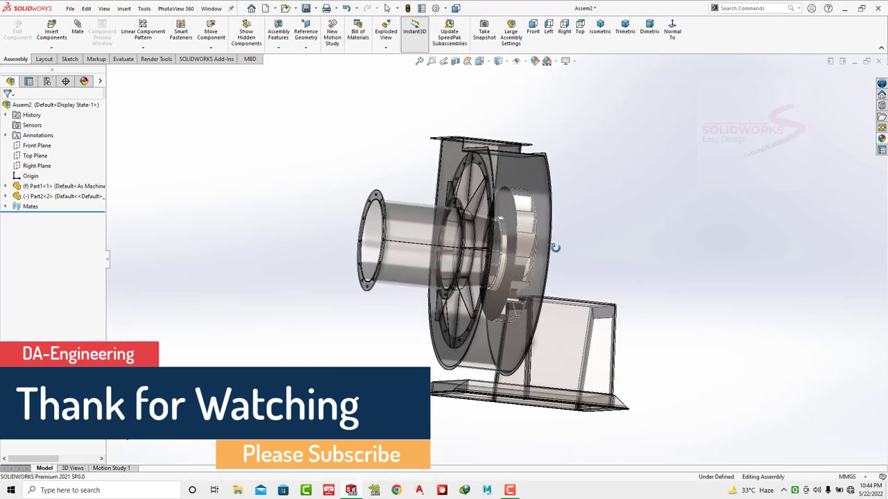
scroll(516, 222, "down", 3)
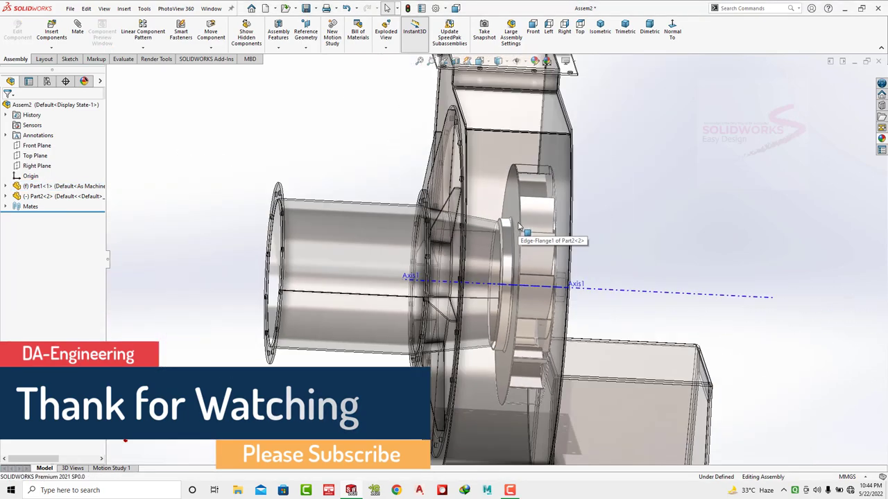
middle_click_drag(518, 222, 451, 228)
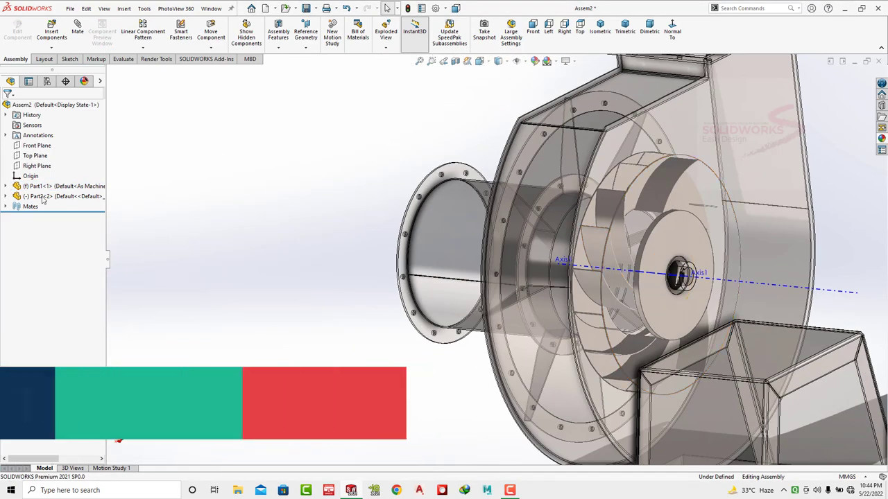
- Edit the Distance1 mate value from 25 mm to 5 mm
left_click(7, 208)
left_click(52, 227)
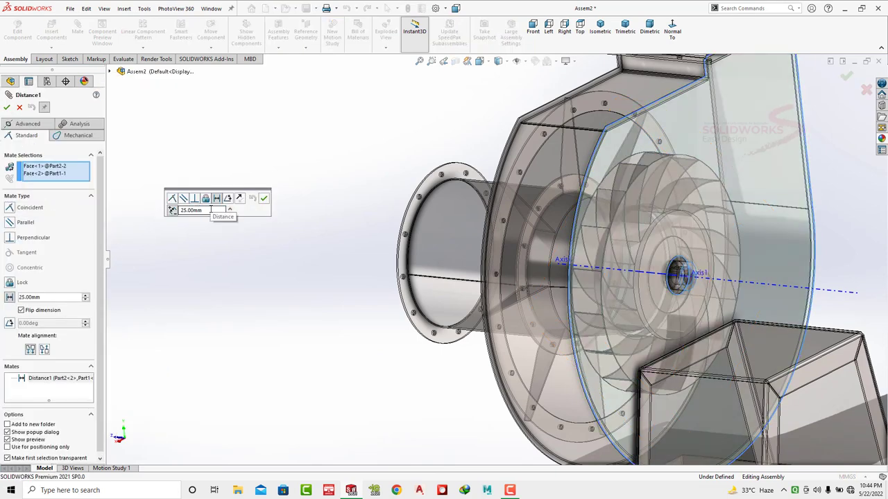
left_click_drag(211, 210, 164, 209)
type("5")
key("Return")
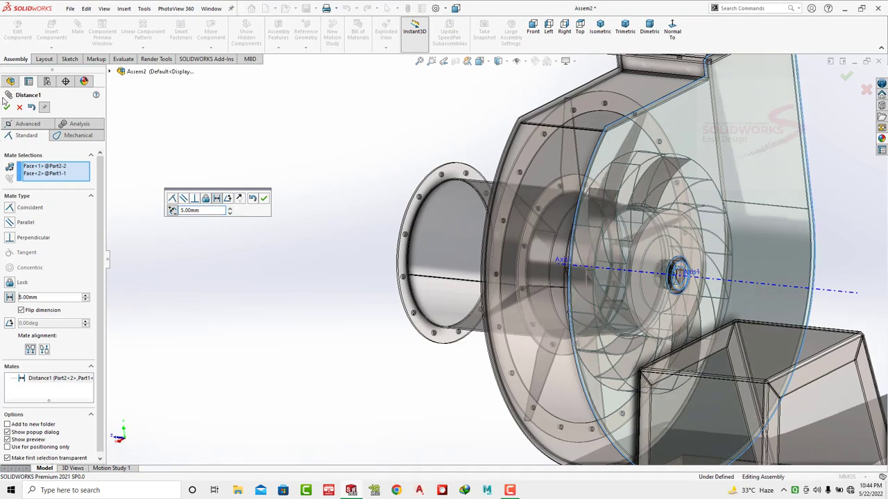
left_click(7, 107)
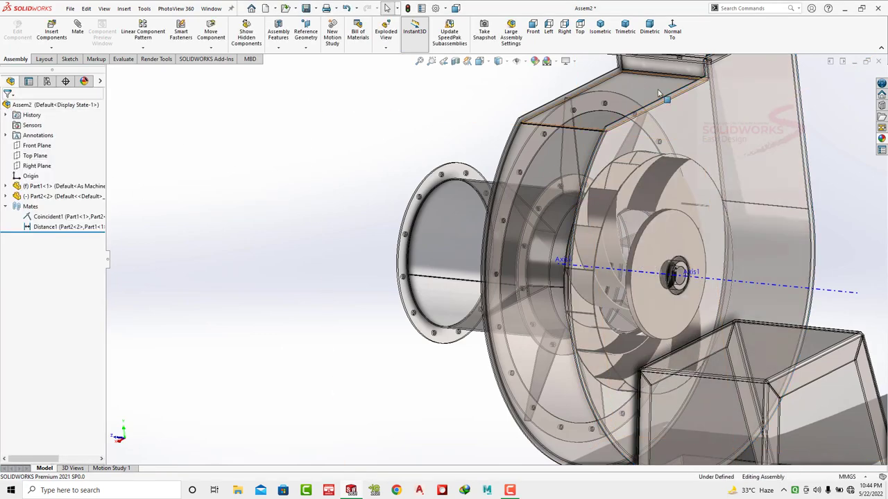
- Show the fan assembly in the isometric view
left_click(597, 36)
scroll(509, 208, "down", 5)
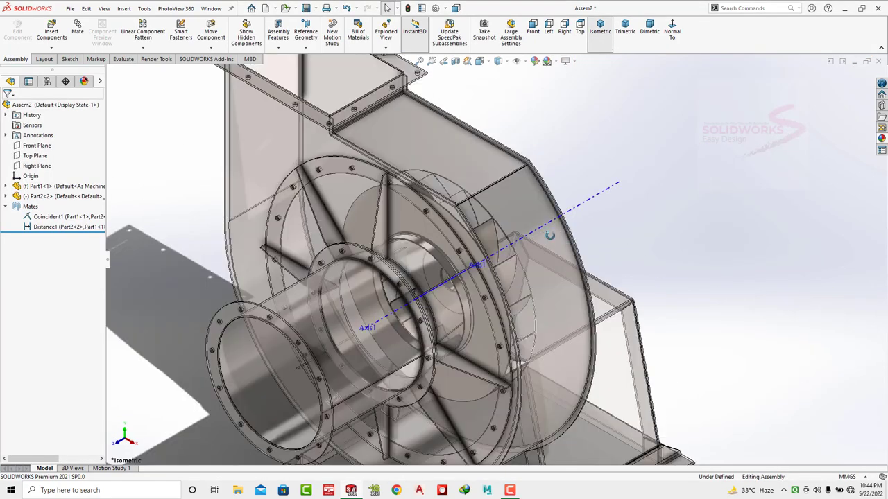
middle_click_drag(510, 208, 509, 191)
scroll(510, 192, "down", 5)
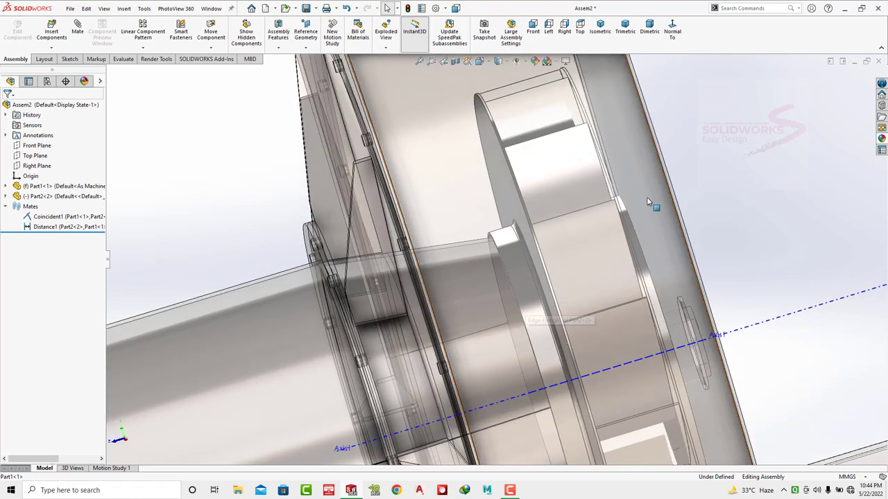
left_click(652, 203)
key("Escape")
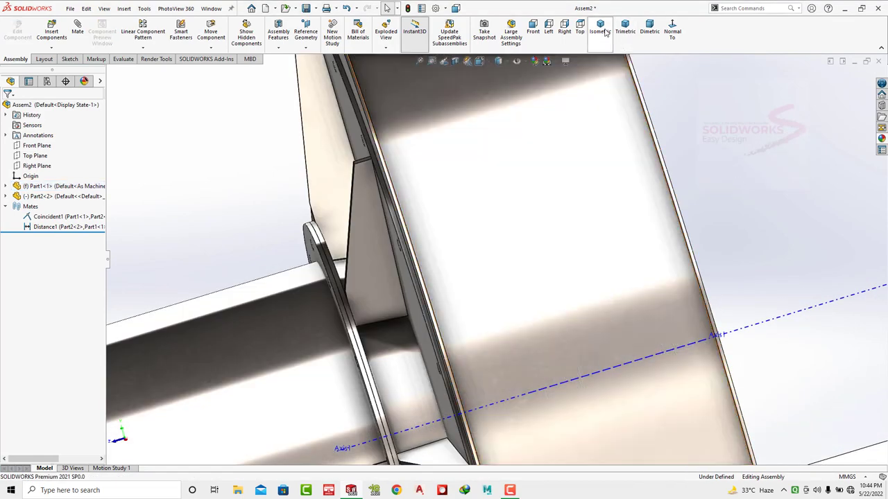
left_click(601, 31)
scroll(520, 254, "down", 4)
- Save the assembly as Assem2 and review it in the isometric view
key("ctrl+s")
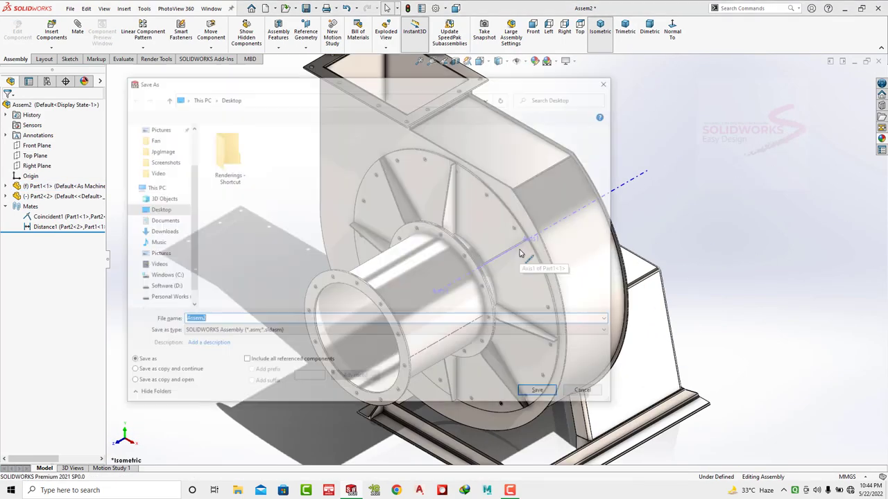
left_click(553, 397)
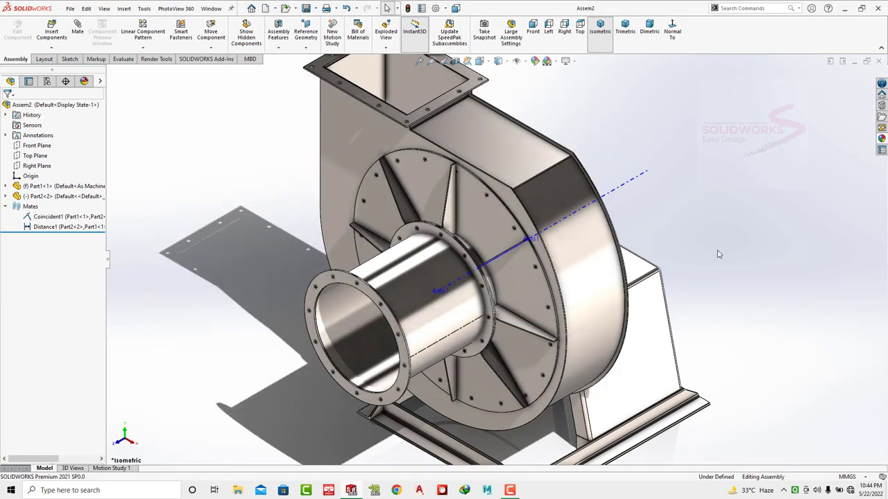
scroll(557, 183, "up", 3)
scroll(506, 160, "down", 5)
mouse_move(507, 160)
middle_mouse_down()
mouse_move(422, 345)
mouse_move(560, 348)
middle_mouse_up()
scroll(561, 348, "up", 3)
left_click(604, 35)
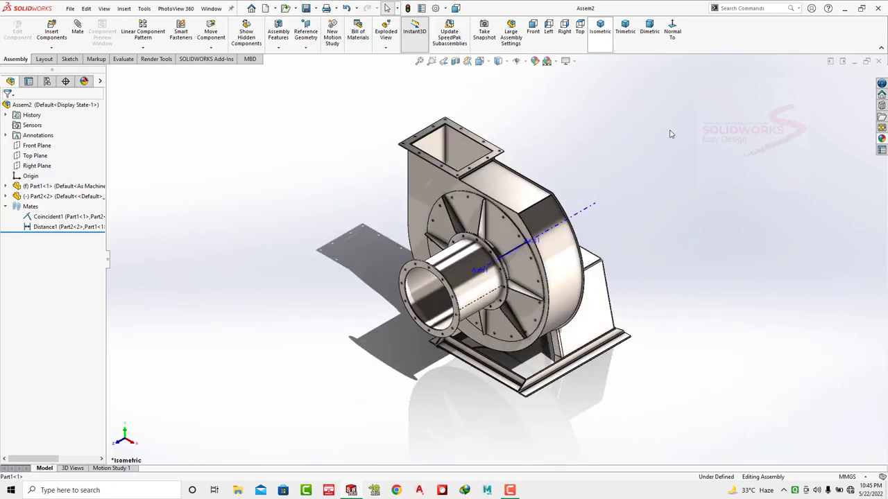
scroll(494, 214, "down", 3)
scroll(476, 288, "up", 2)
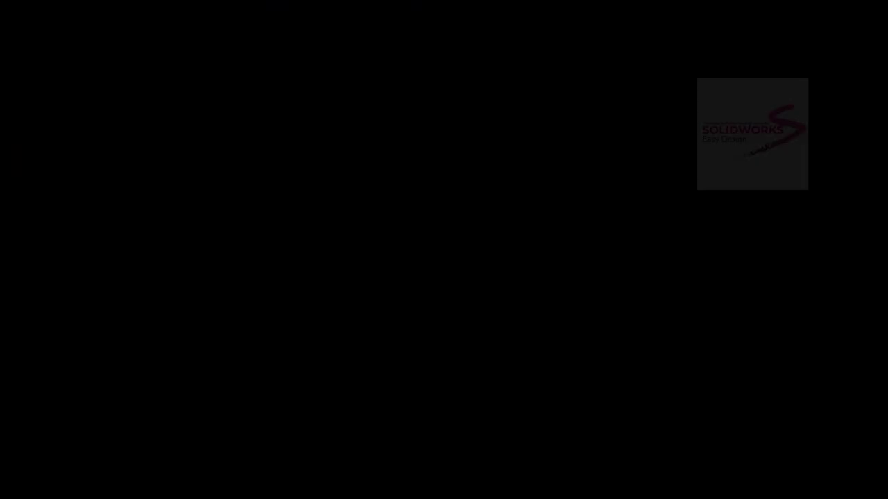